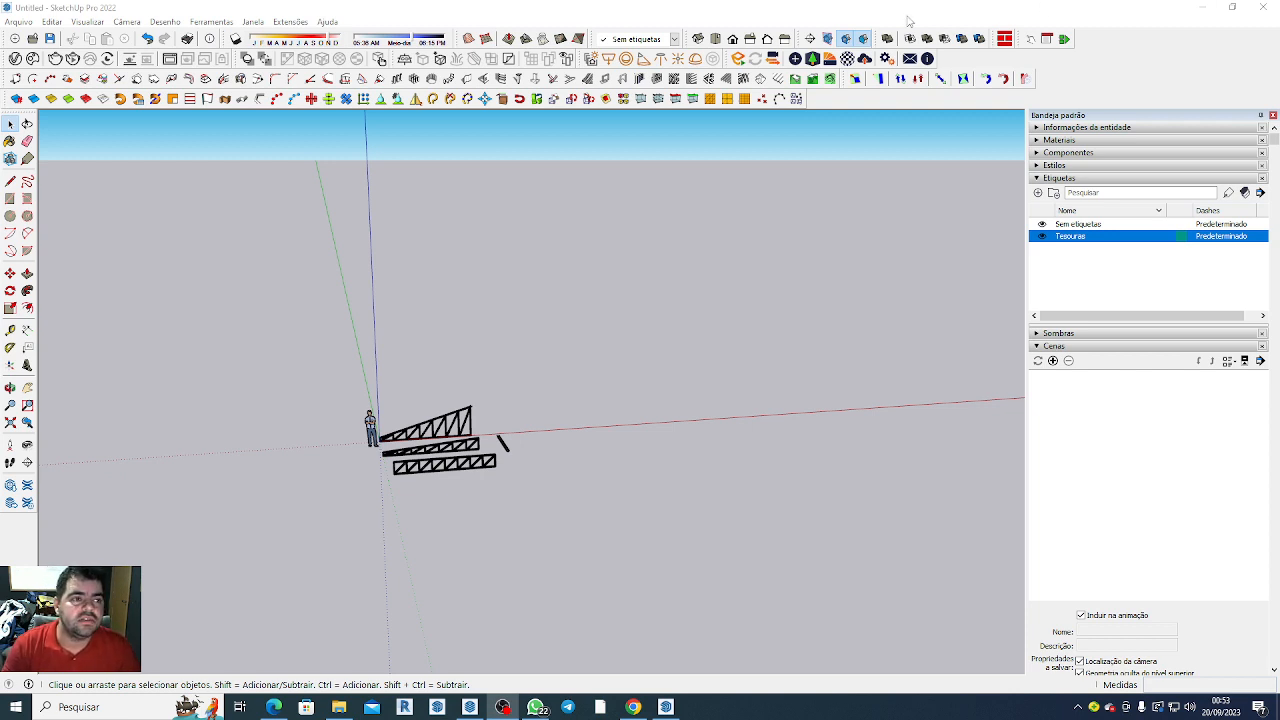
Draw a 27 m by 16 m rectangle for the court on the ground in top view, above the existing trusses.
click(715, 38)
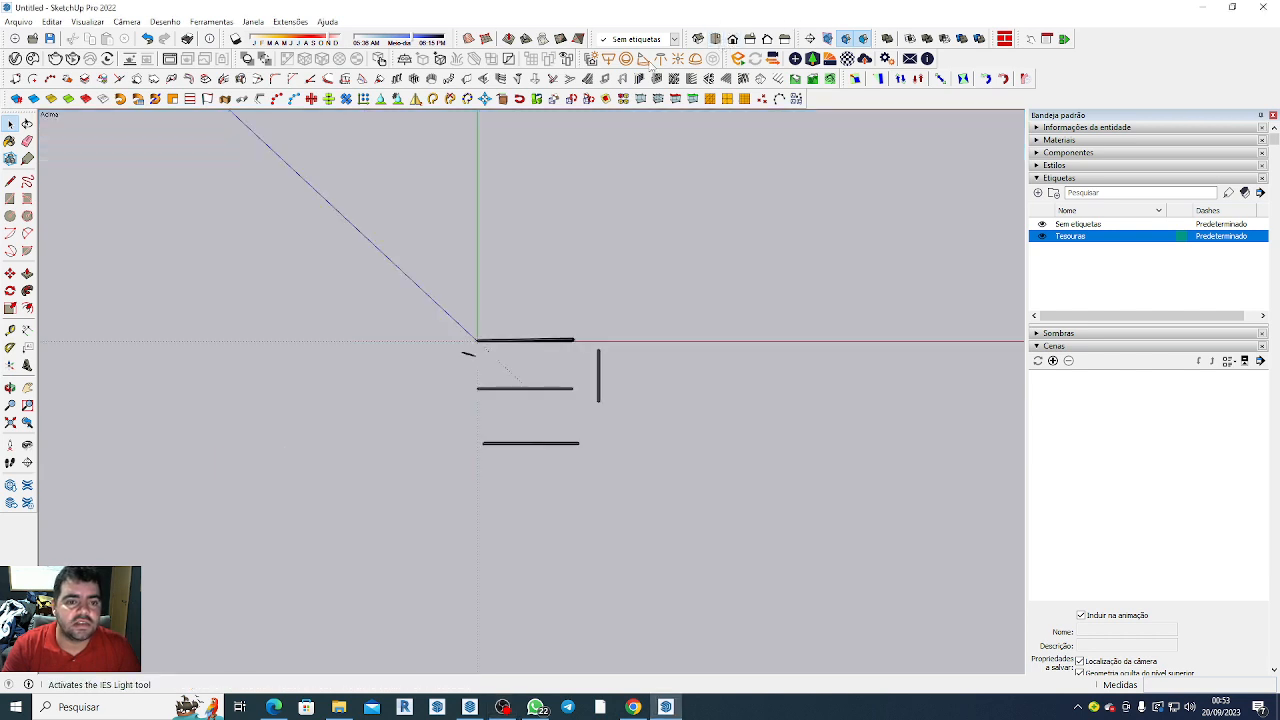
scroll(600, 400, down, 5)
scroll(680, 280, up, 3)
scroll(659, 190, down, 1)
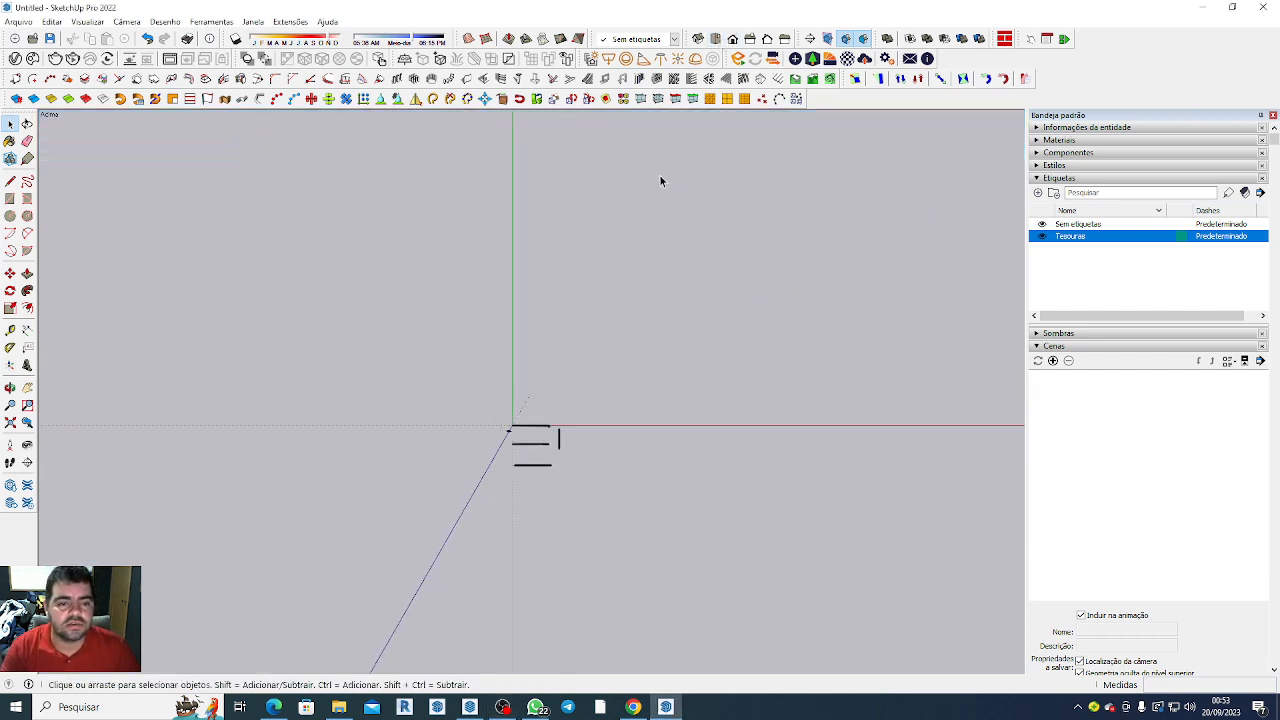
scroll(516, 289, down, 6)
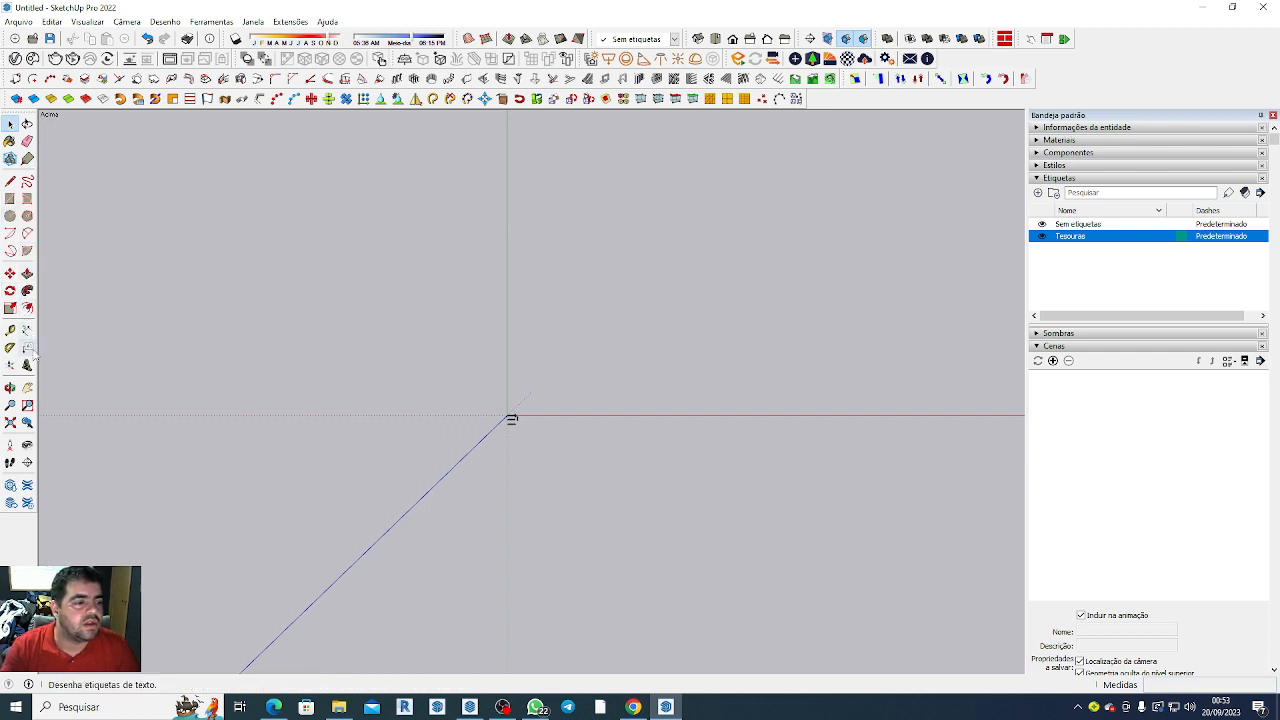
click(10, 198)
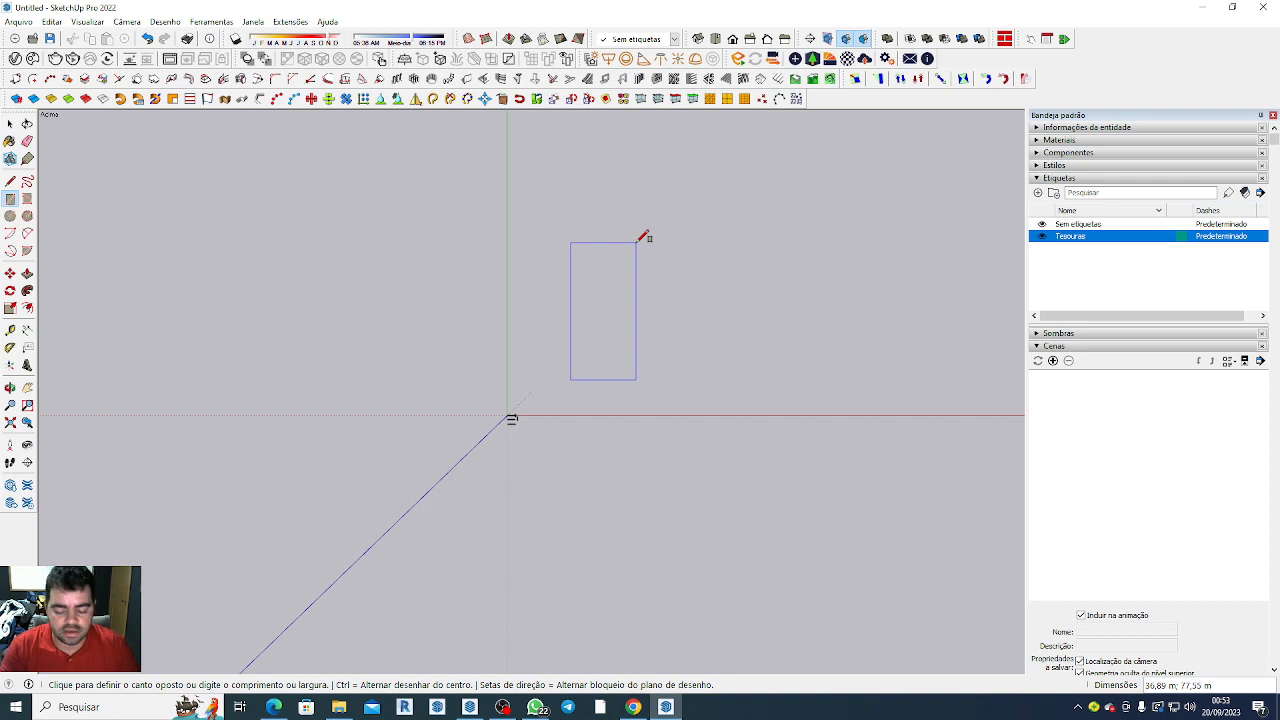
text(27;16)
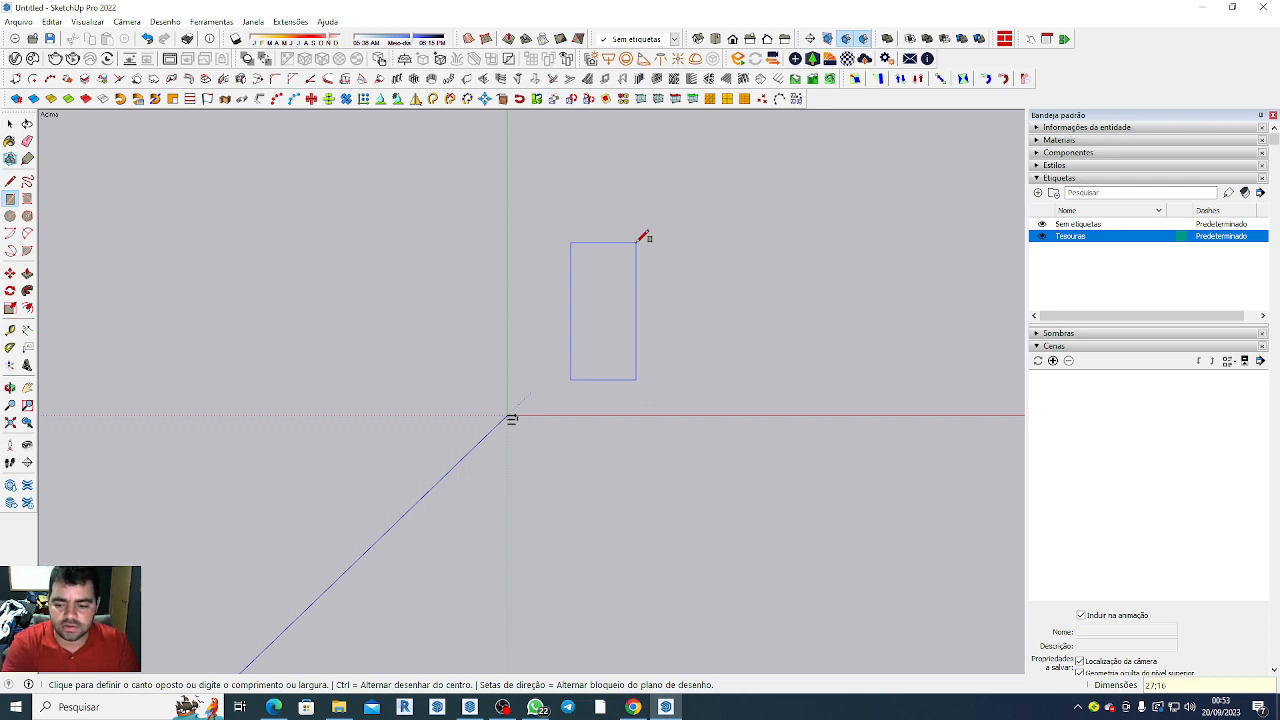
key(Return)
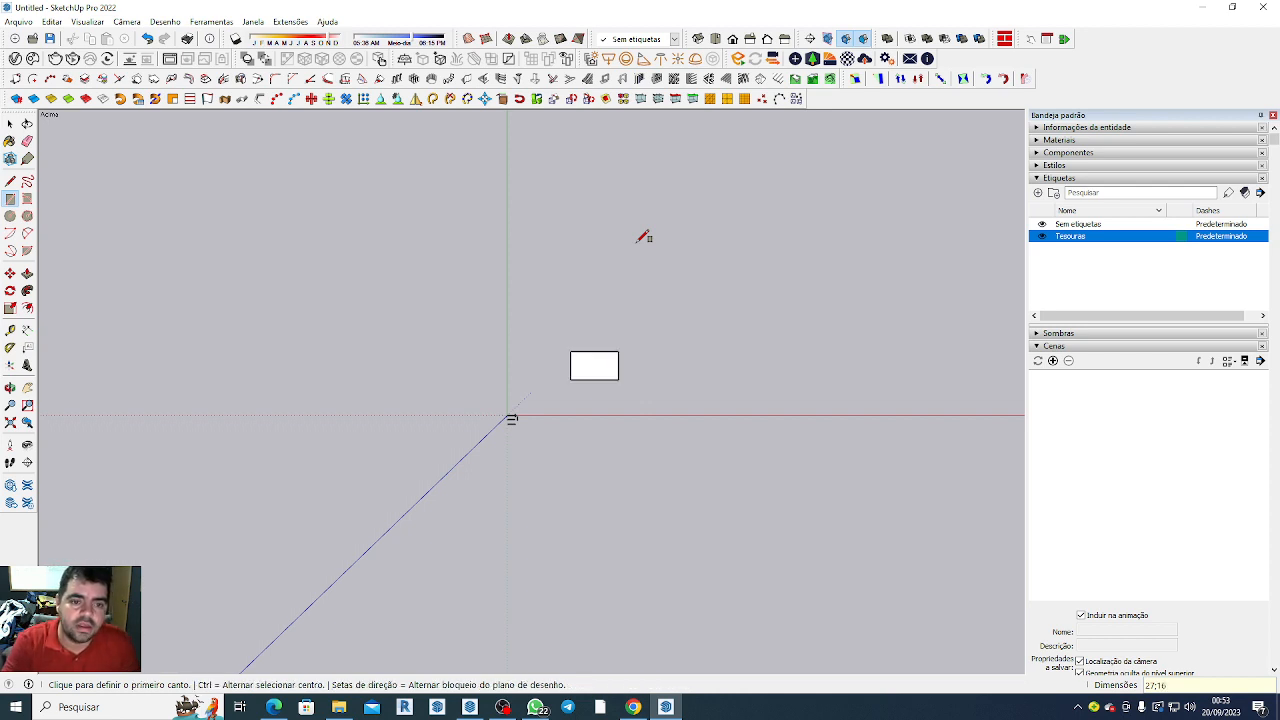
Rotate the court rectangle 90 degrees about its lower-left corner so its long side follows the green axis.
scroll(605, 365, up, 5)
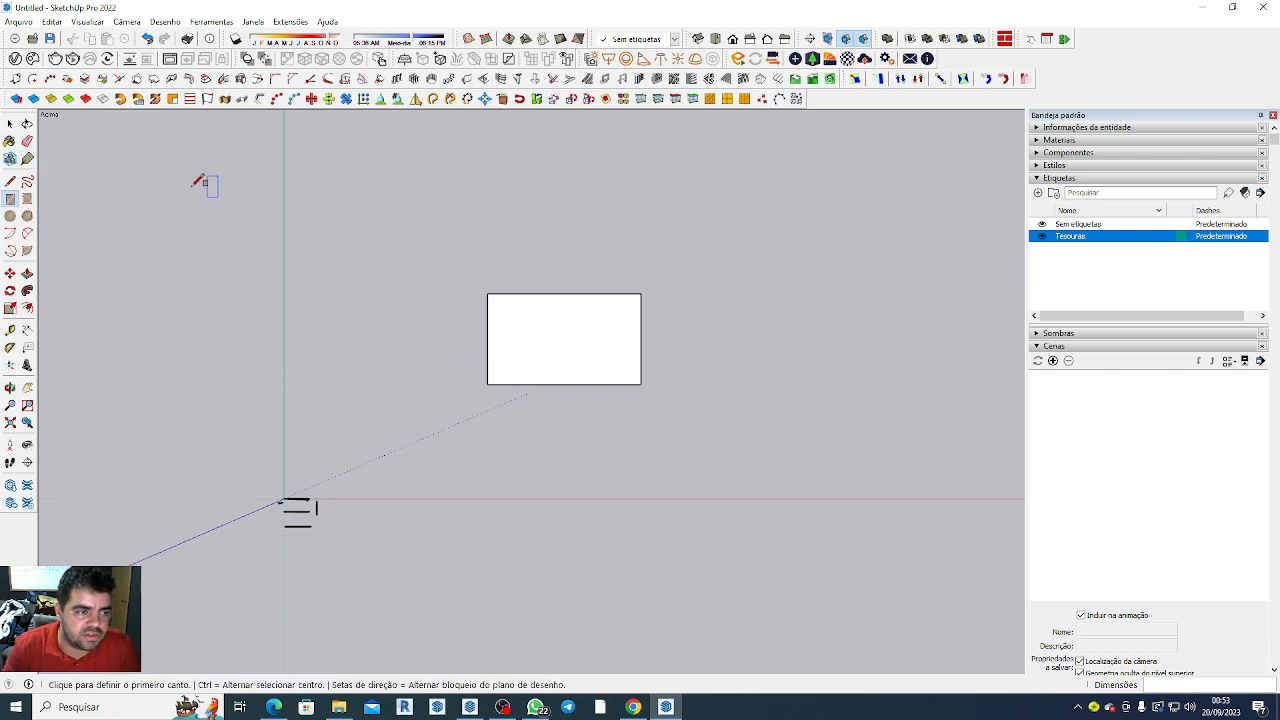
click(12, 124)
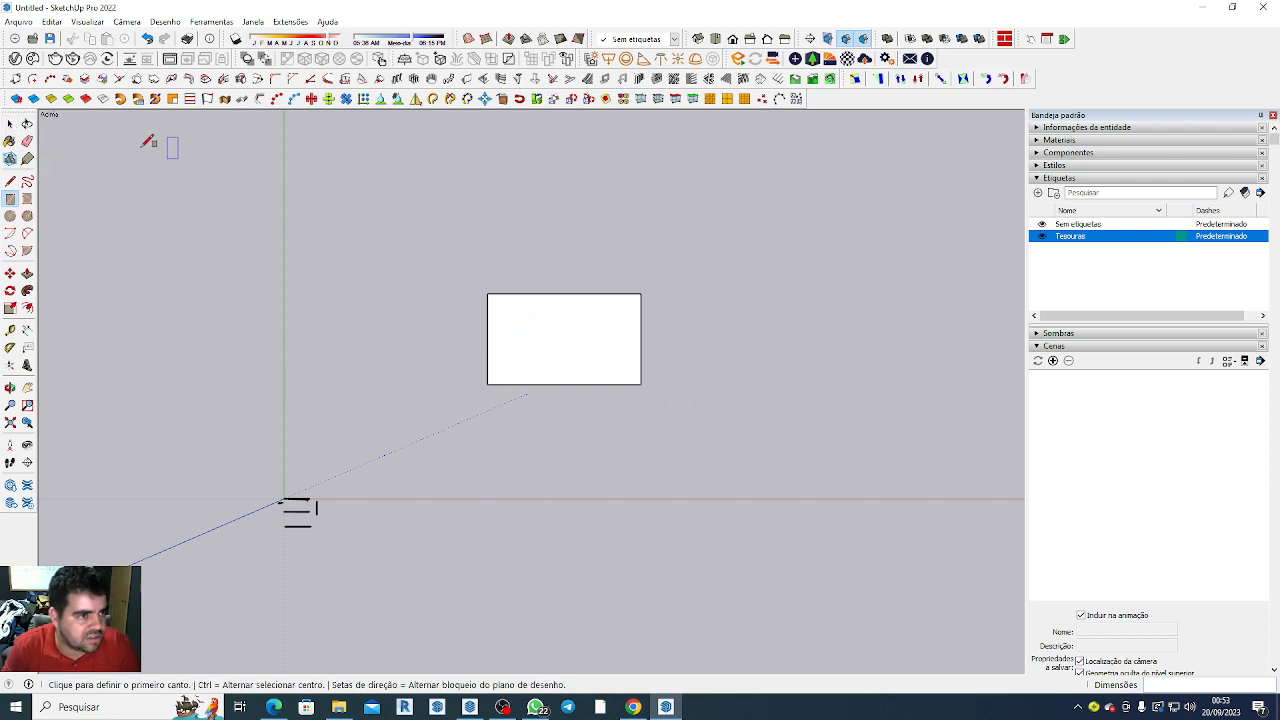
click(12, 125)
click(612, 338)
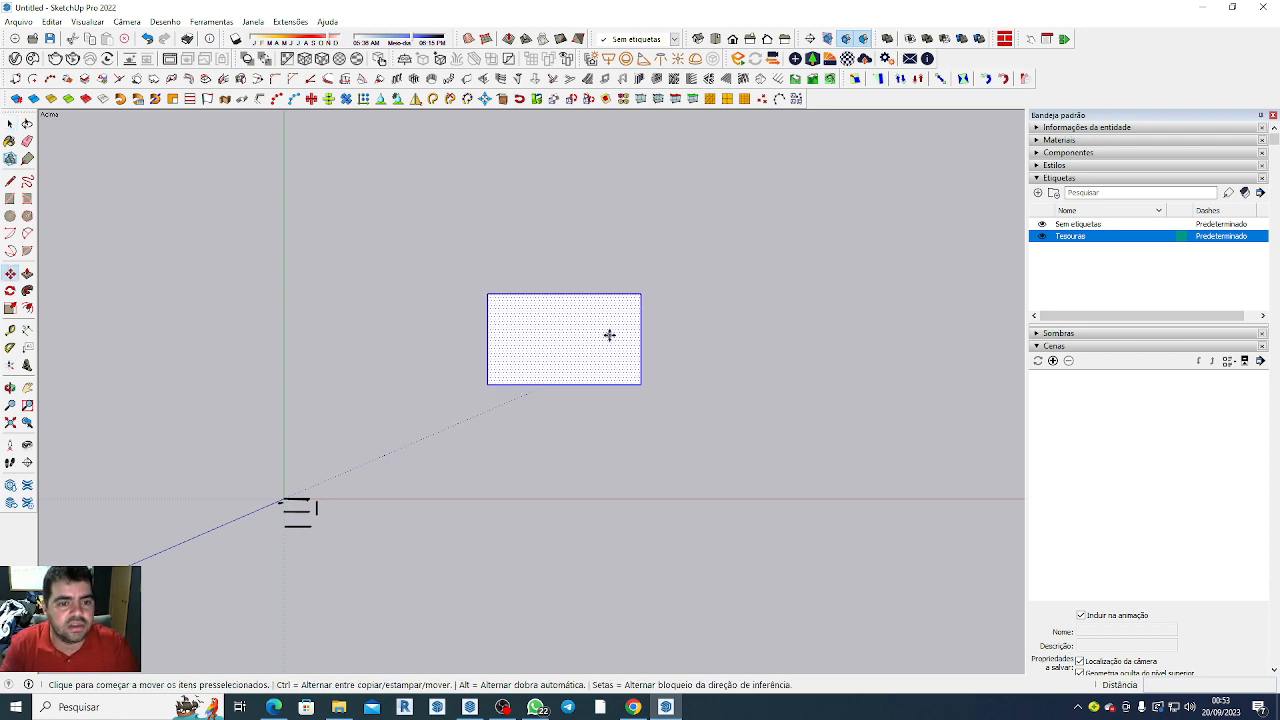
click(10, 273)
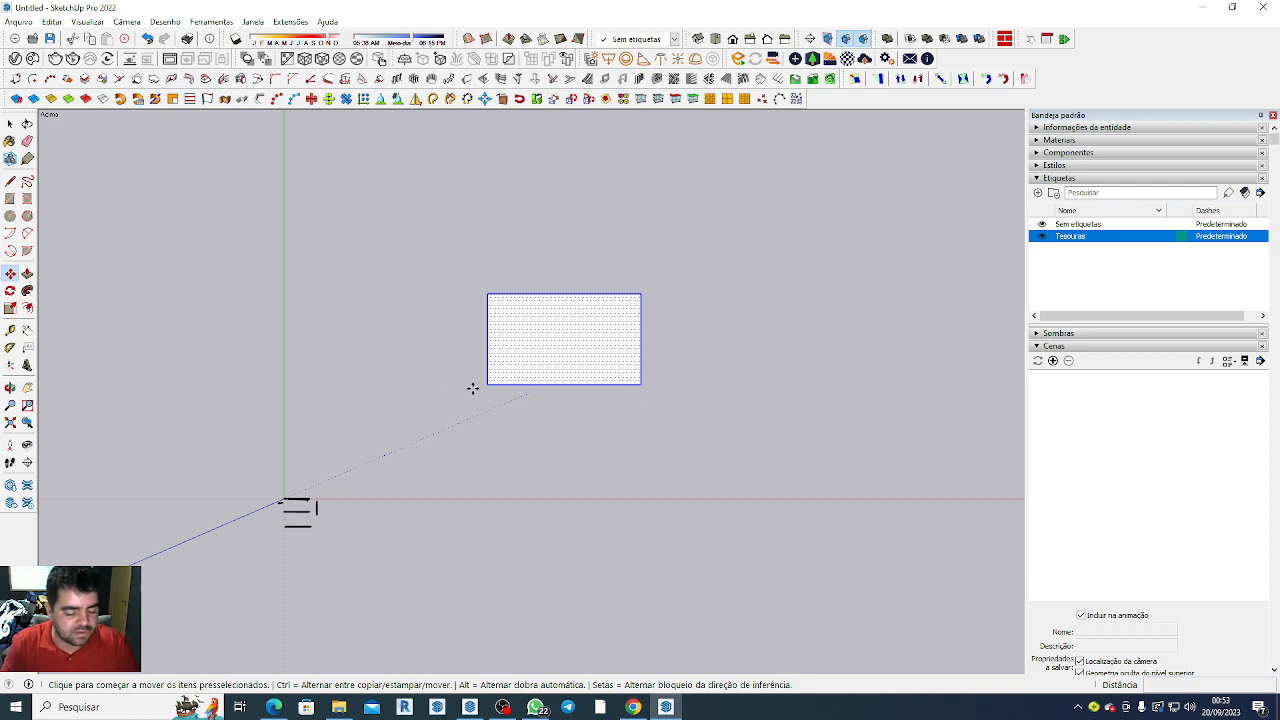
key(q)
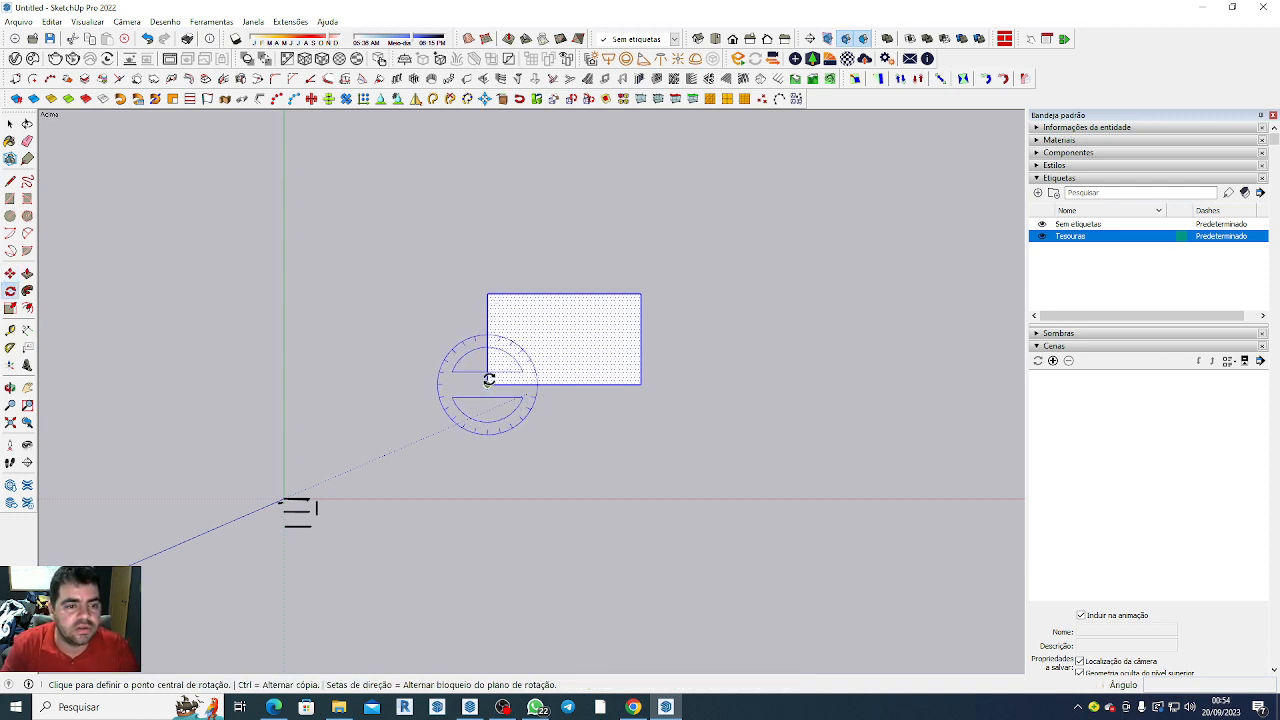
click(487, 384)
click(641, 384)
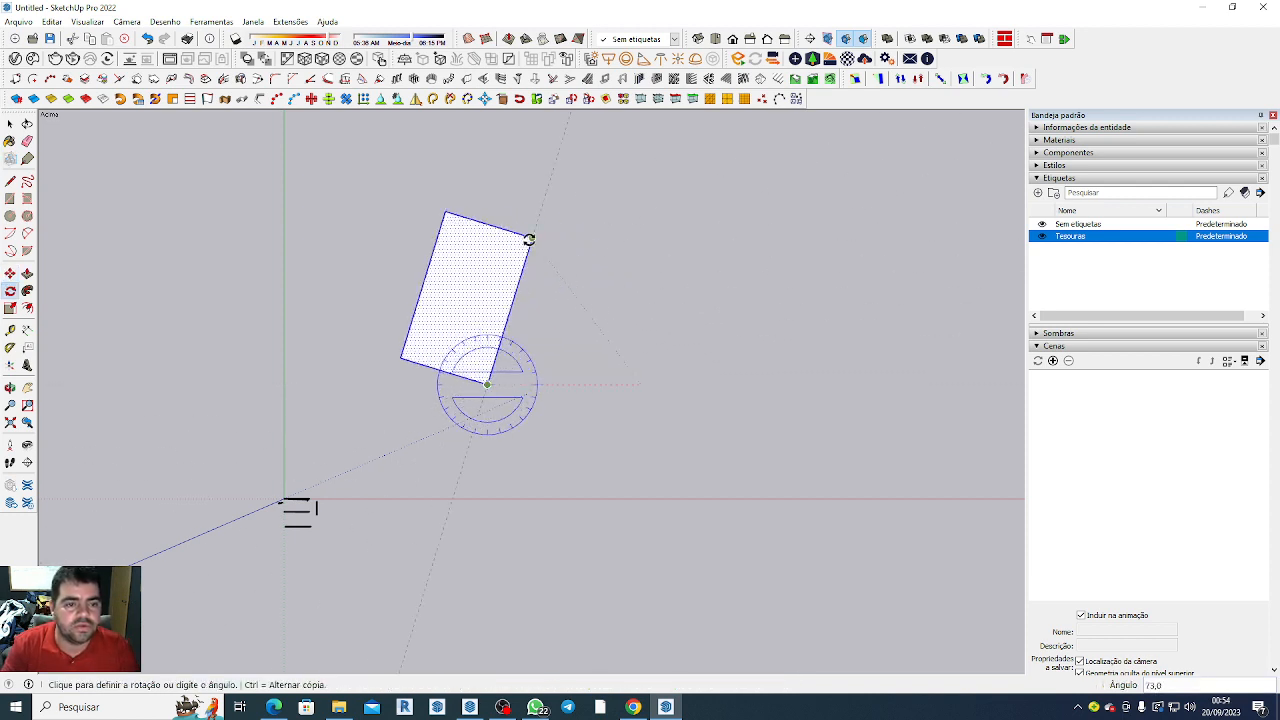
click(489, 208)
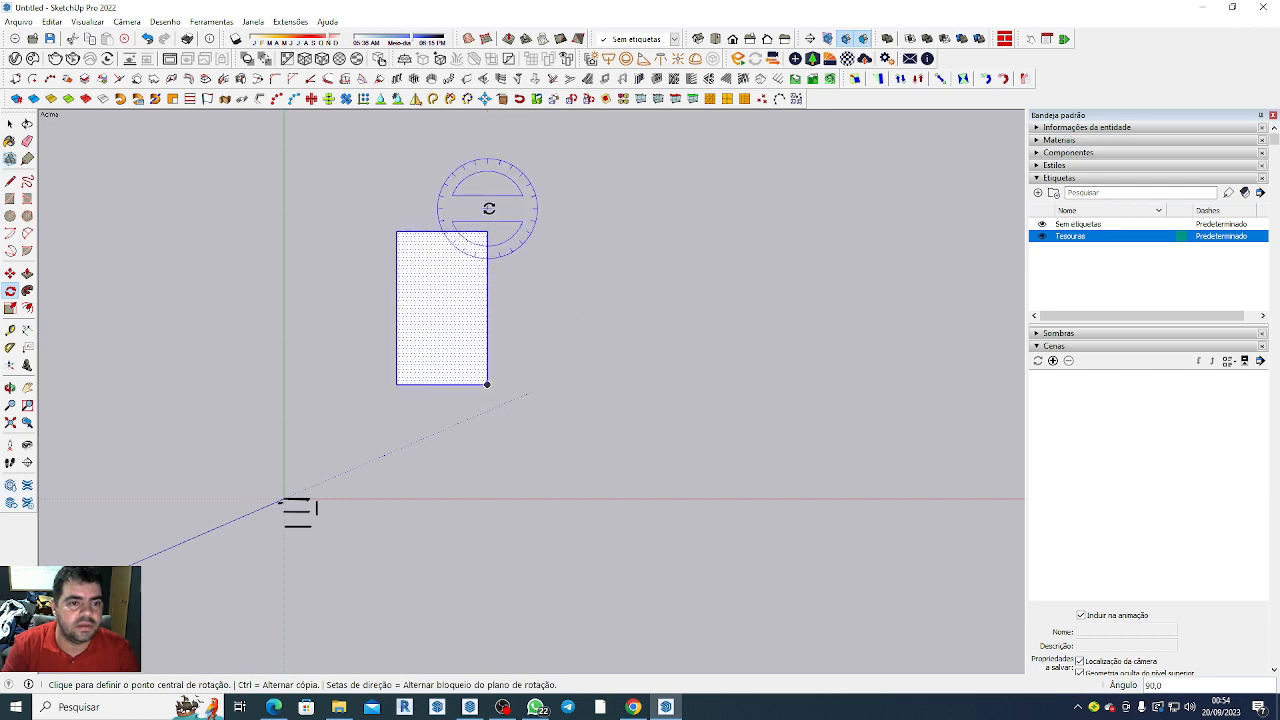
scroll(608, 380, down, 3)
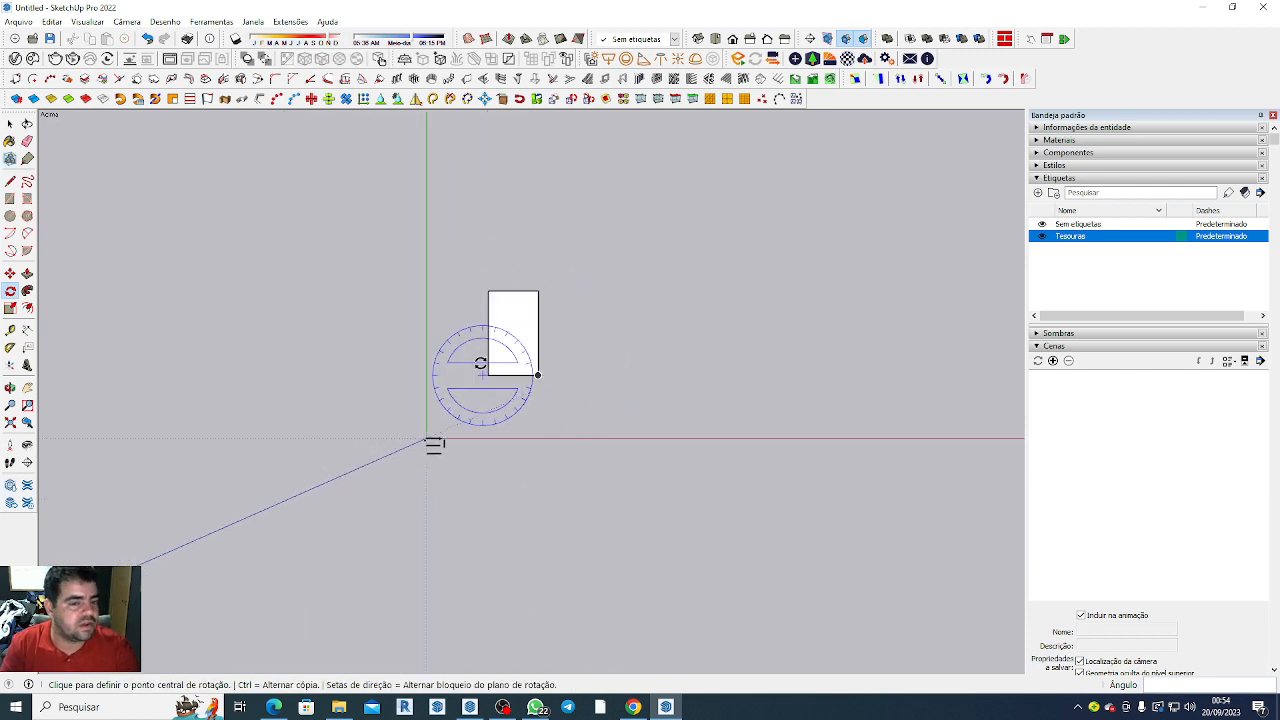
scroll(480, 357, down, 2)
key(space)
scroll(420, 364, up, 4)
scroll(560, 420, down, 3)
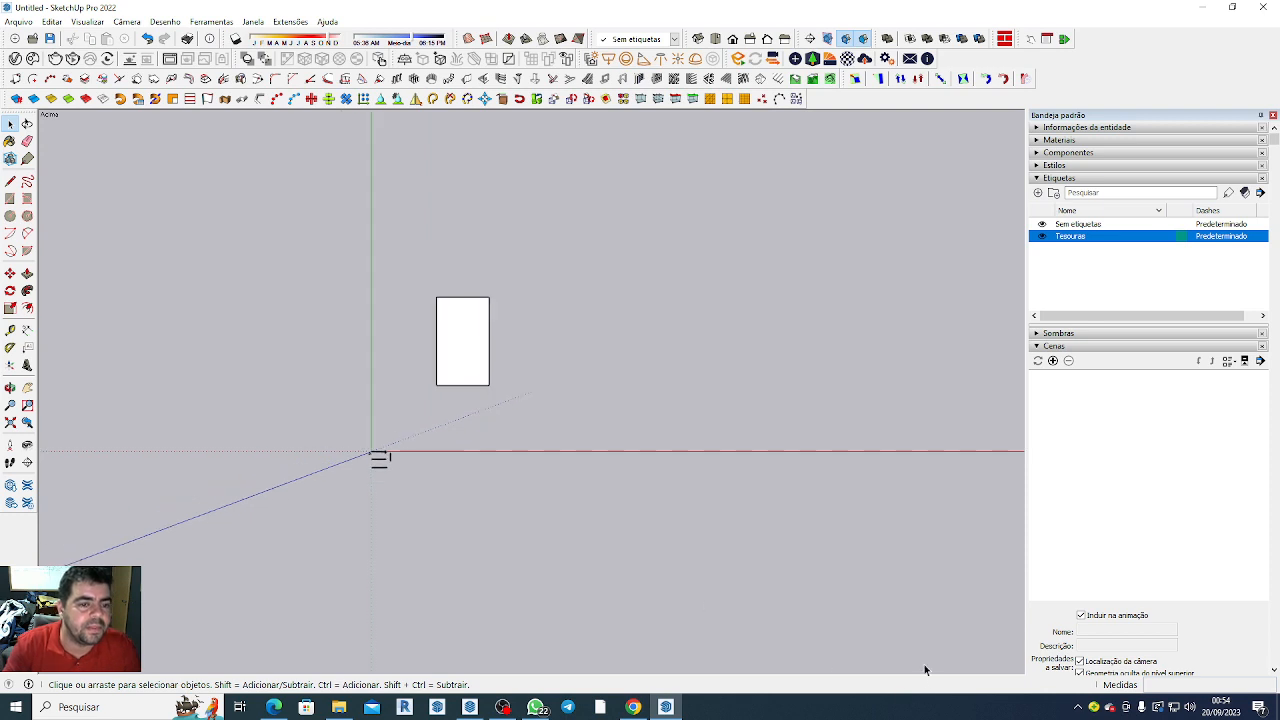
Offset the court rectangle's outline outward by 3 m.
scroll(588, 435, up, 4)
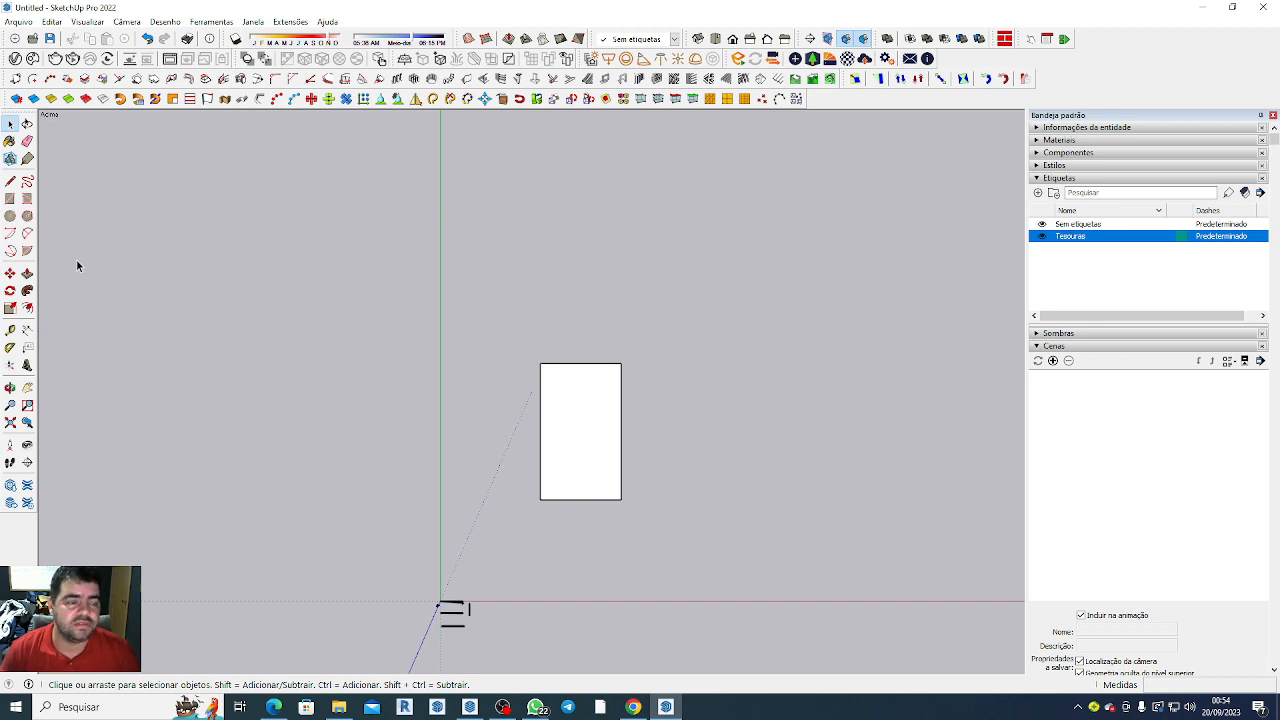
click(28, 308)
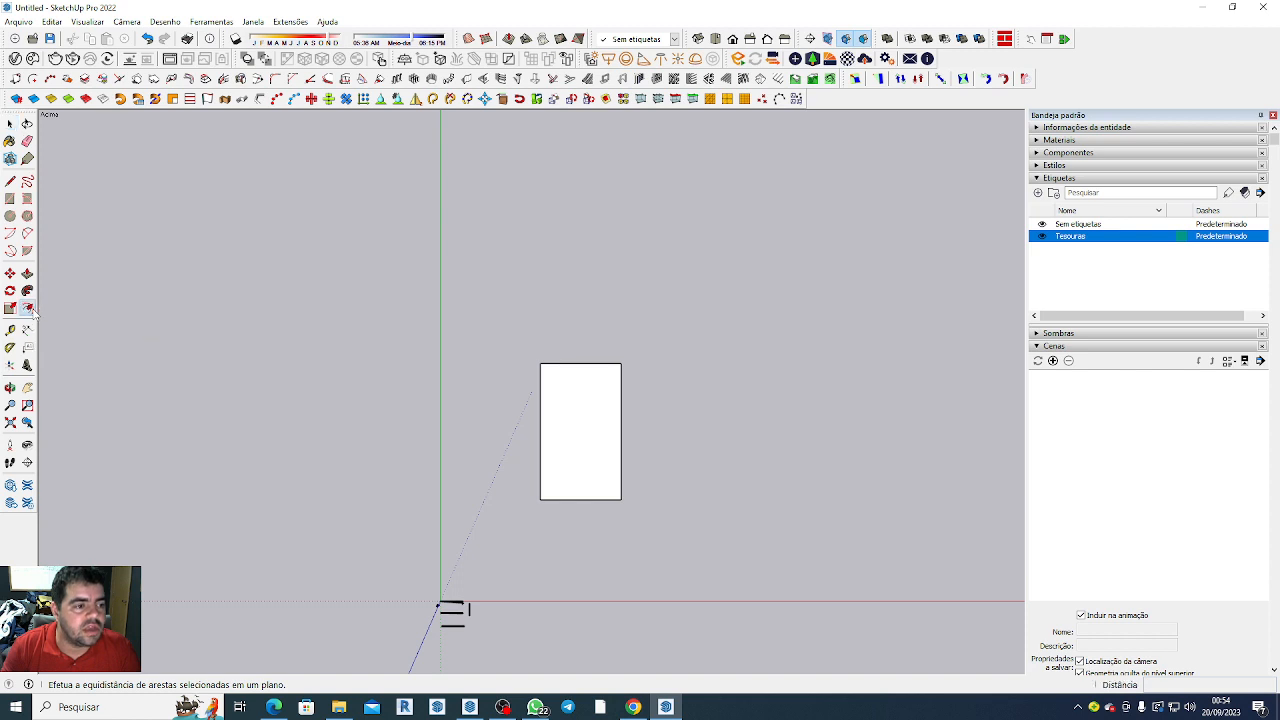
click(570, 442)
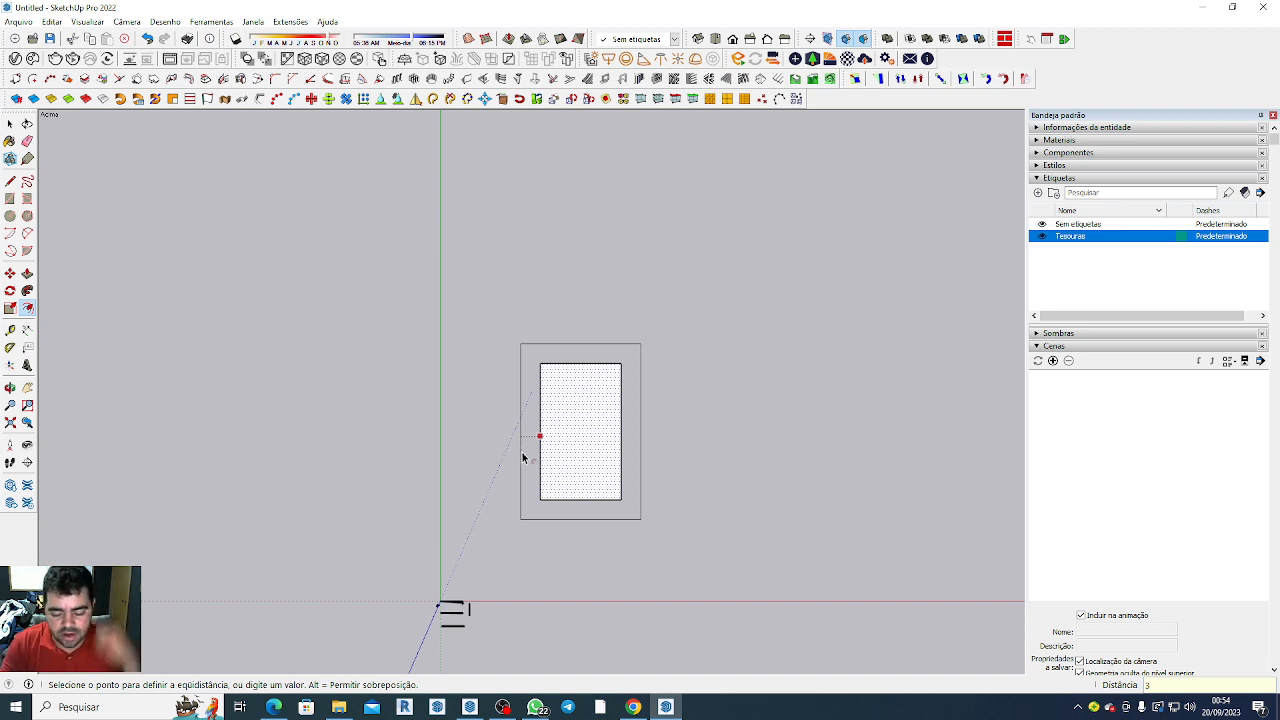
text(3)
key(Return)
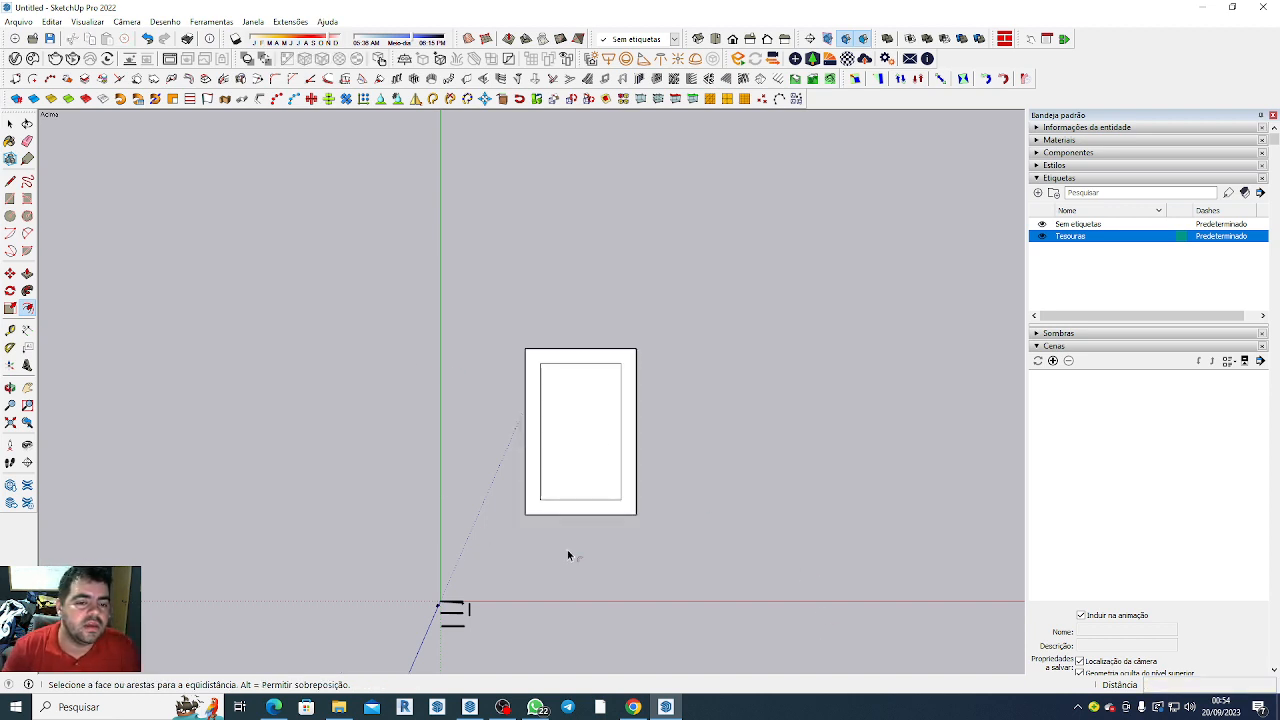
scroll(560, 506, up, 3)
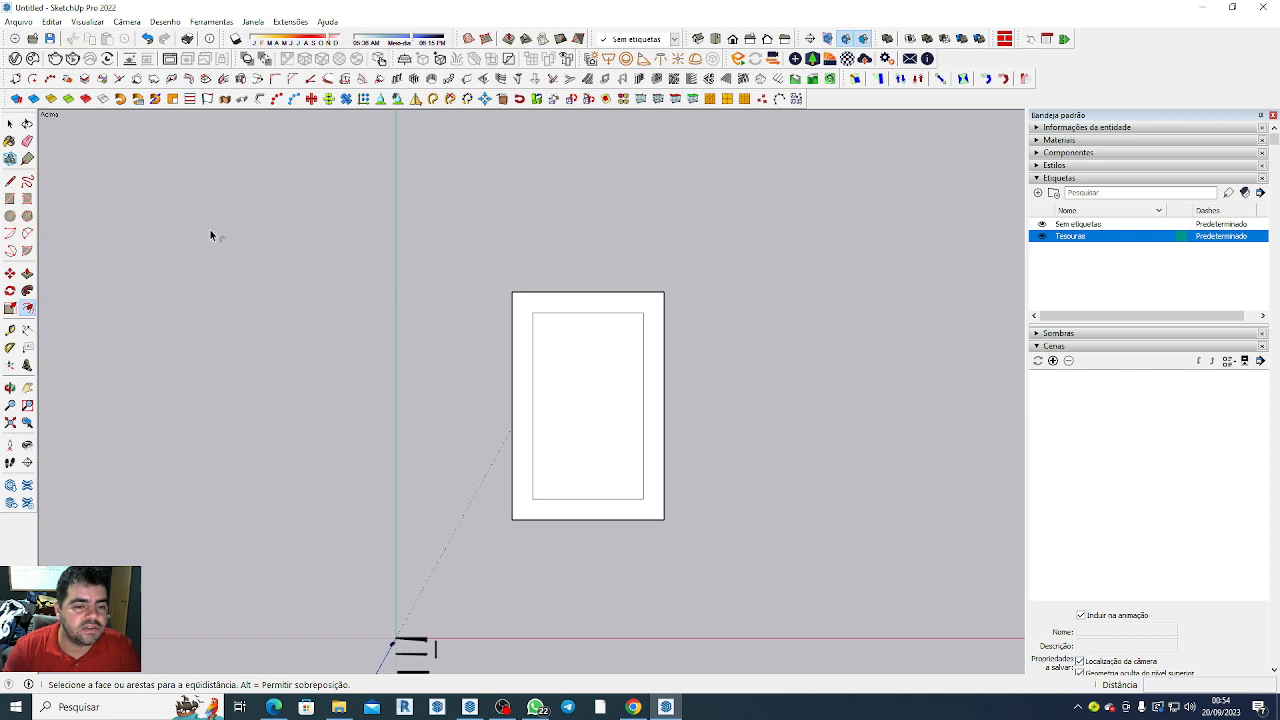
click(9, 124)
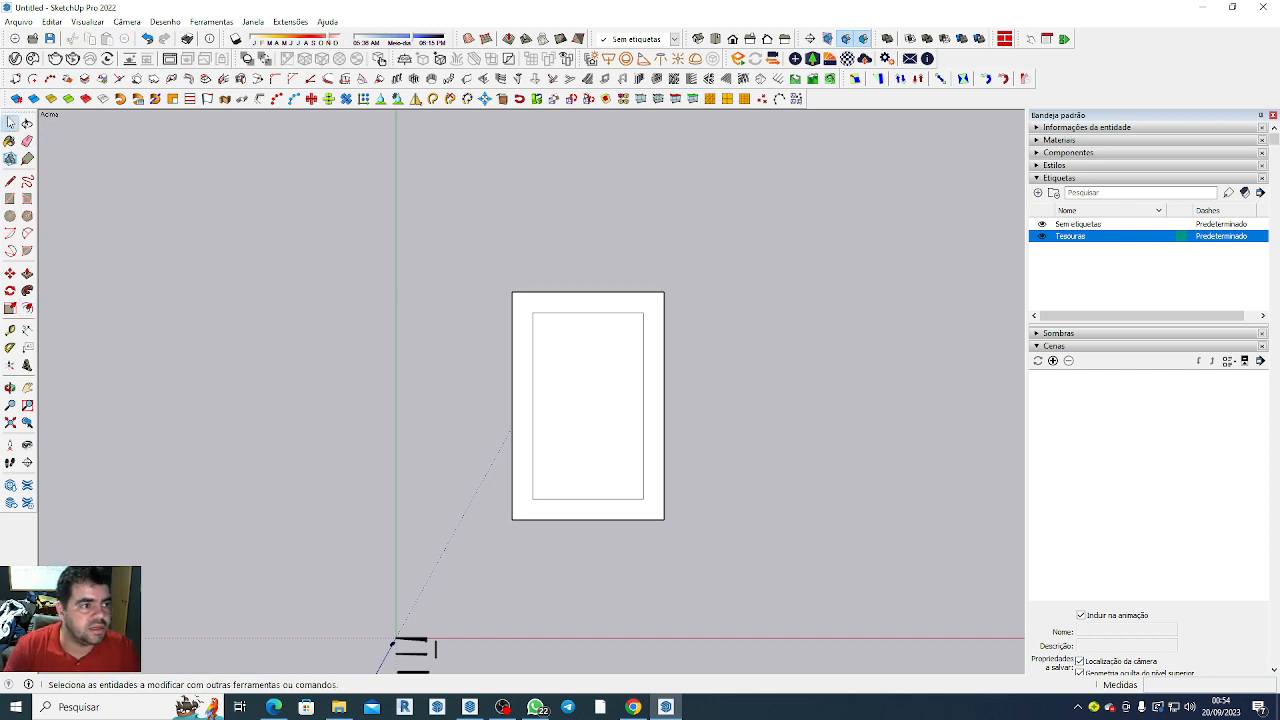
drag(708, 563, 483, 245)
middle_drag(651, 423, 707, 333)
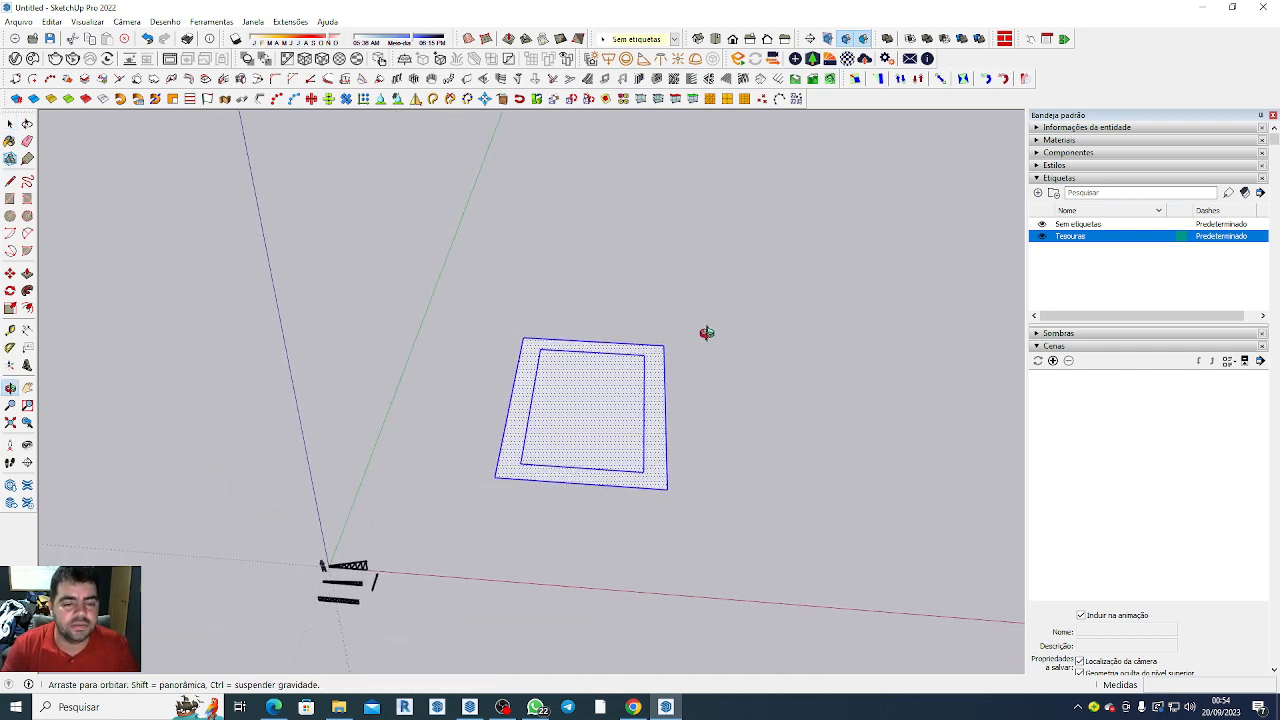
click(750, 494)
scroll(496, 382, down, 4)
scroll(528, 380, up, 5)
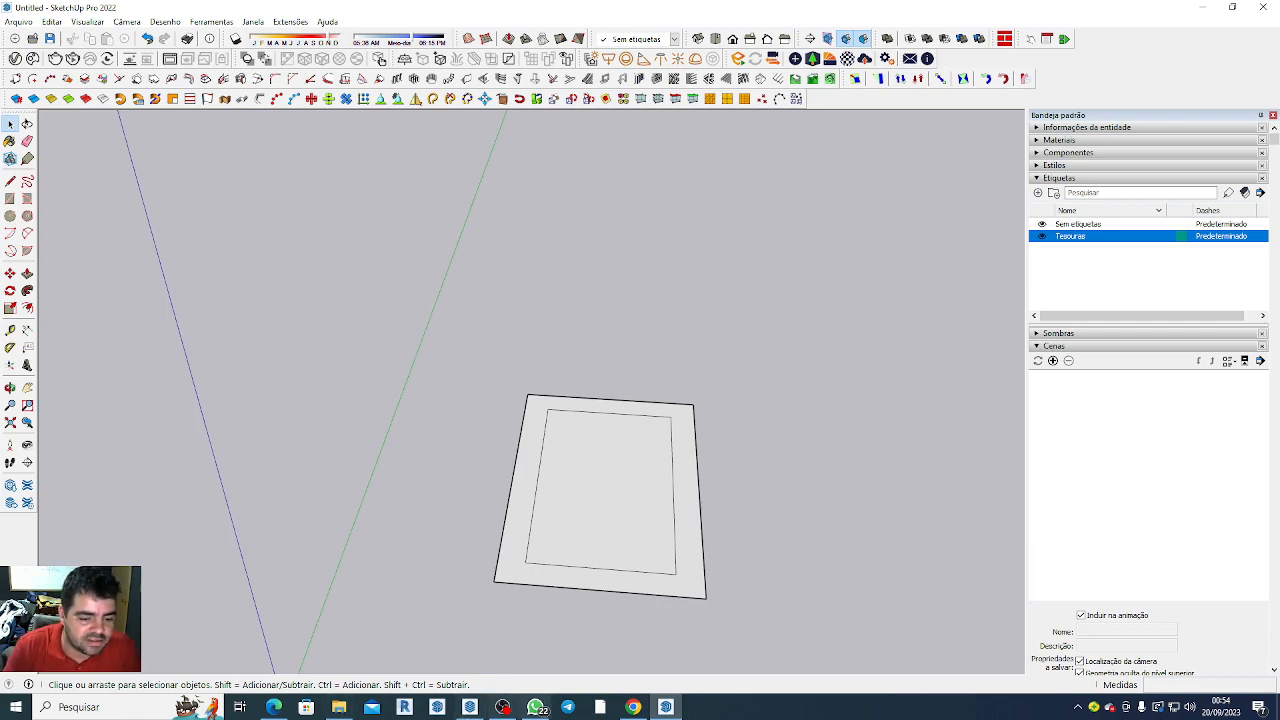
Switch to Chrome and go to page 184 of SISTEMASESTRUTURAIS.pdf.
click(633, 707)
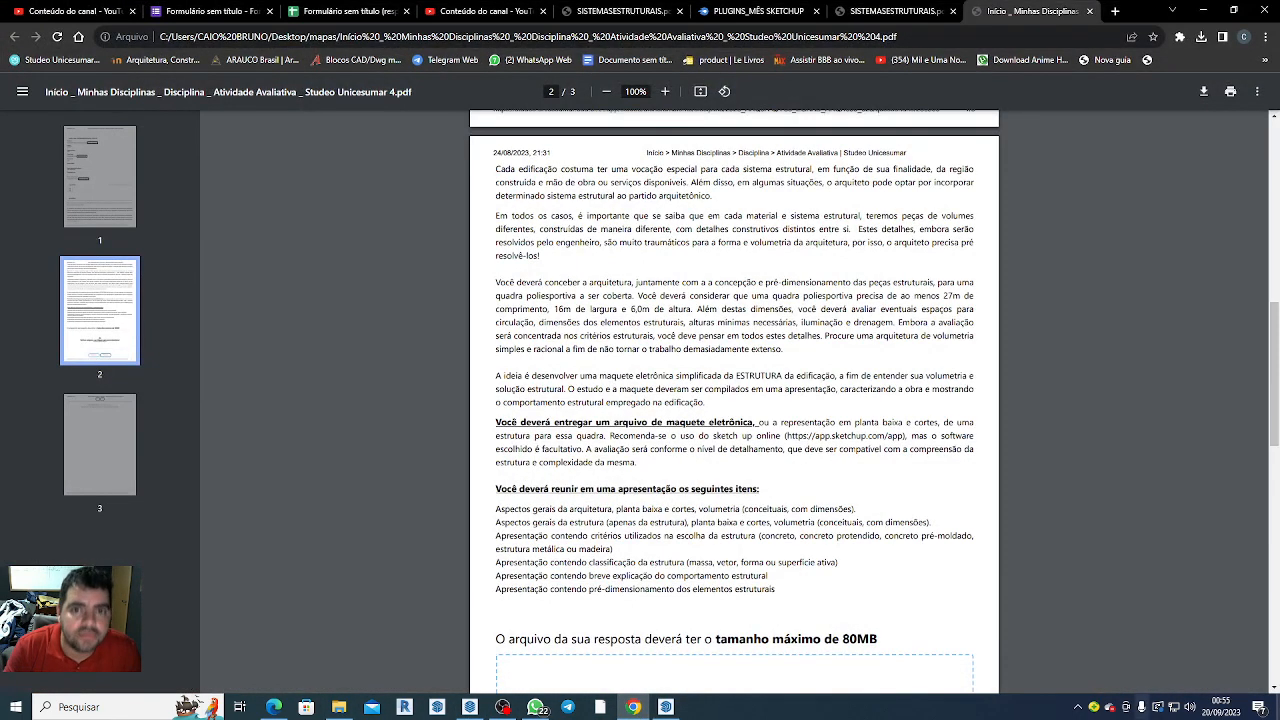
click(903, 12)
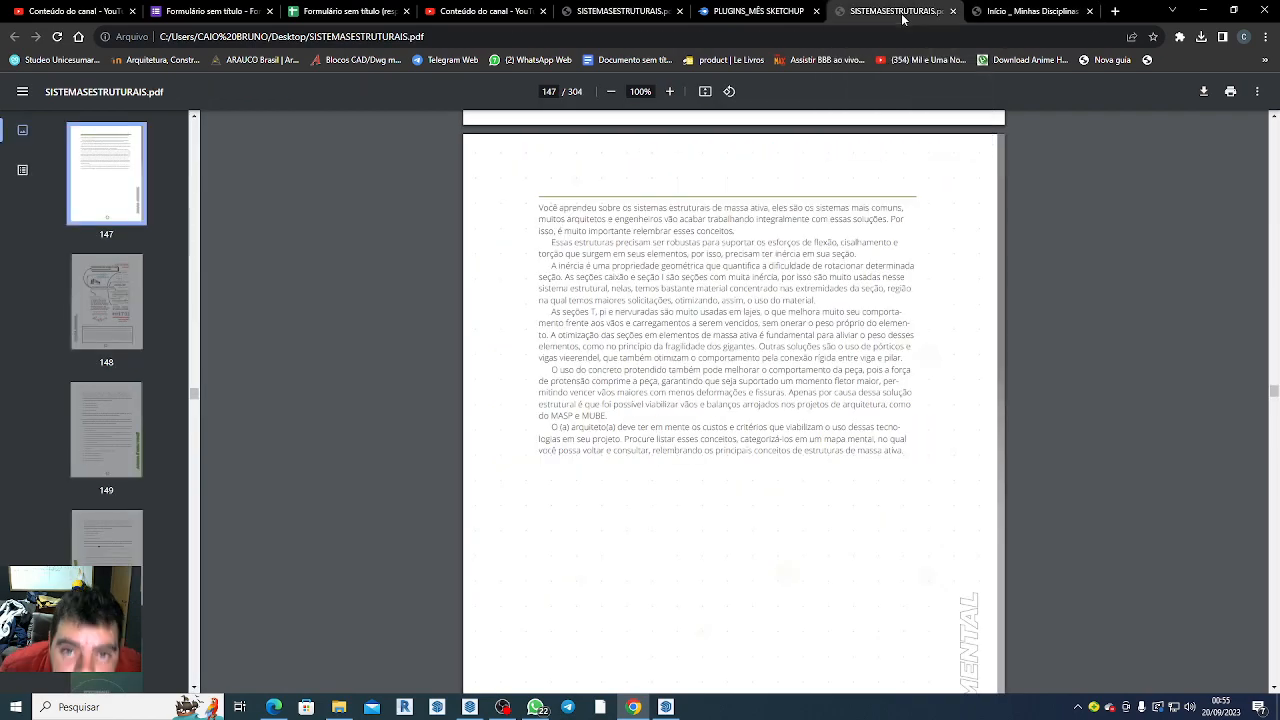
scroll(668, 305, up, 5)
scroll(668, 305, down, 20)
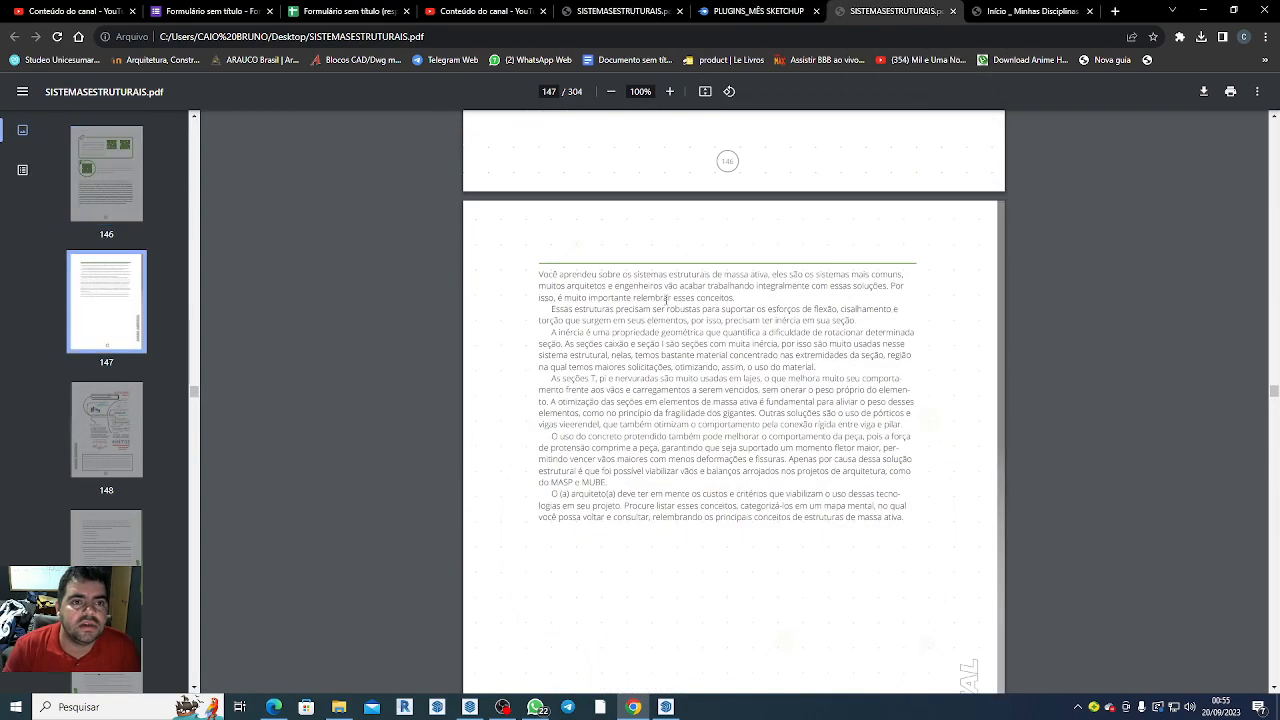
scroll(661, 282, down, 20)
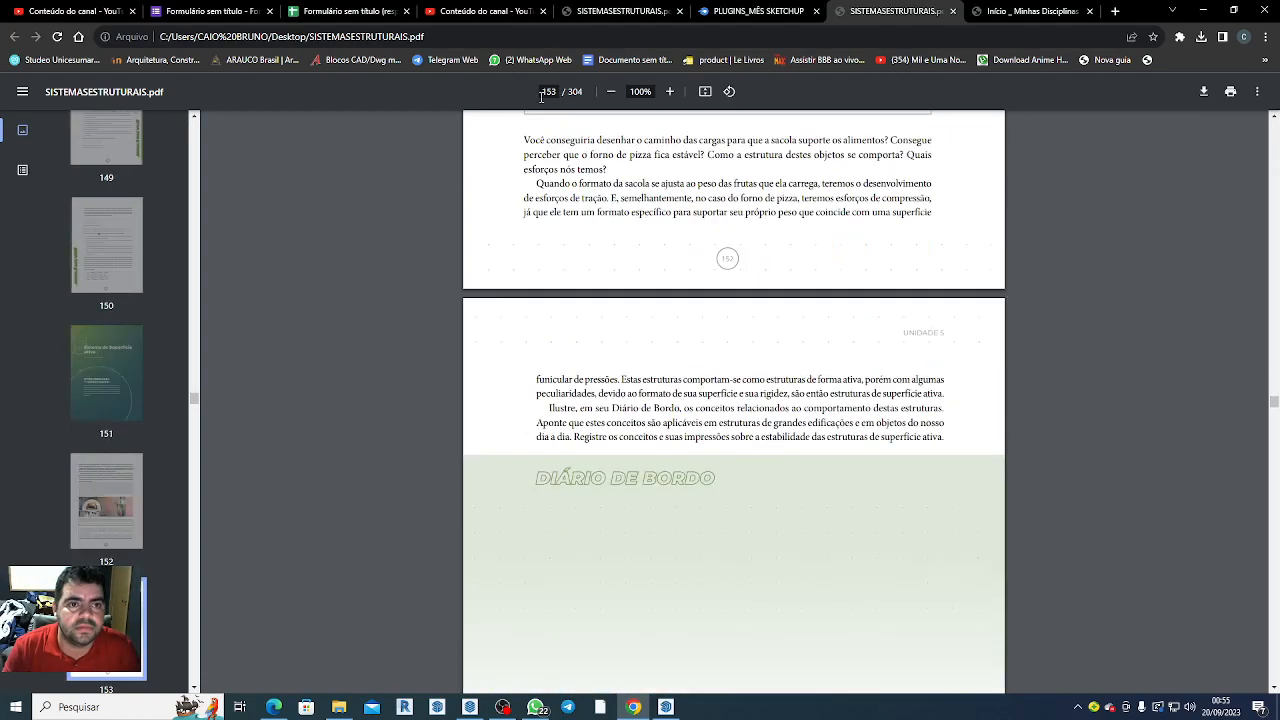
click(552, 91)
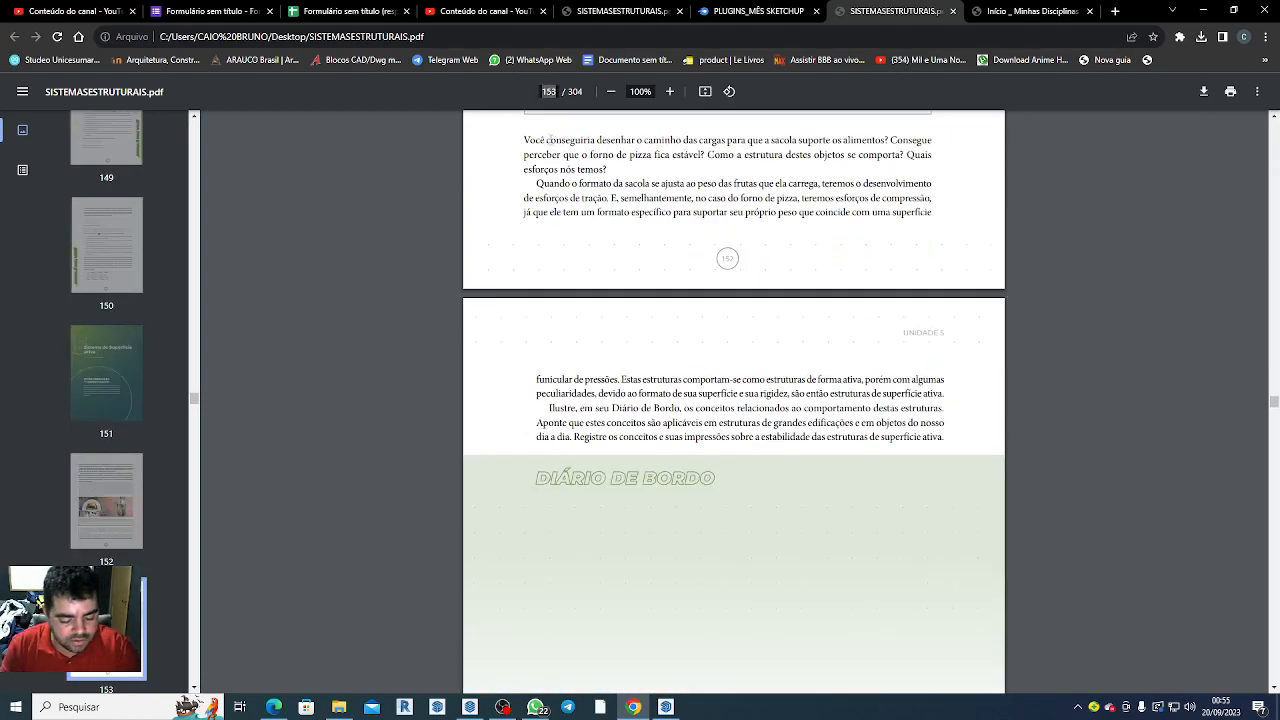
text(84)
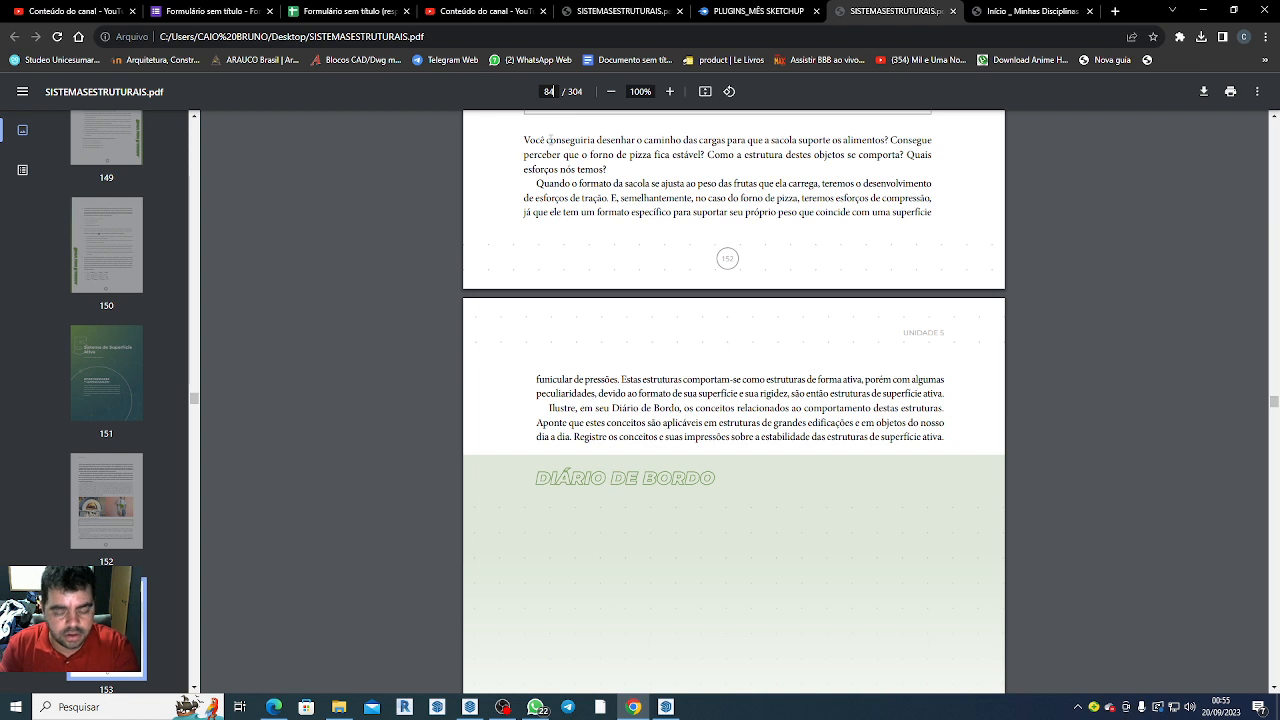
key(Return)
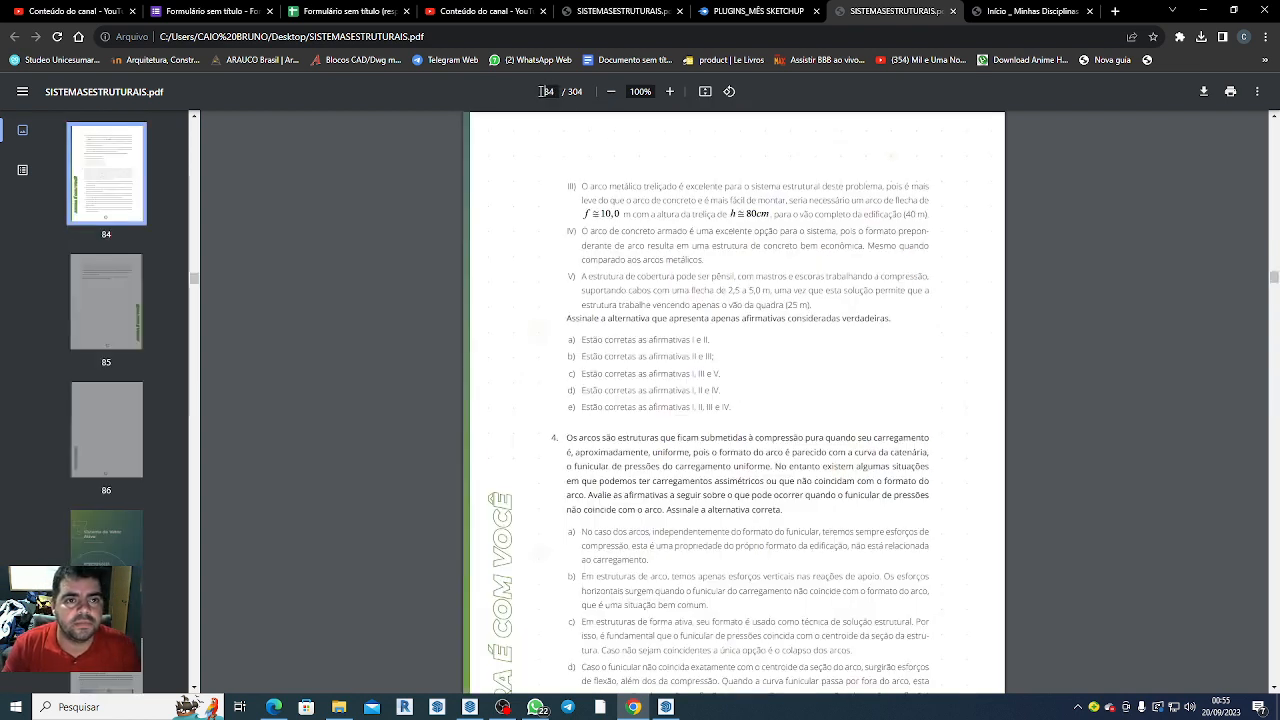
click(545, 95)
key(Return)
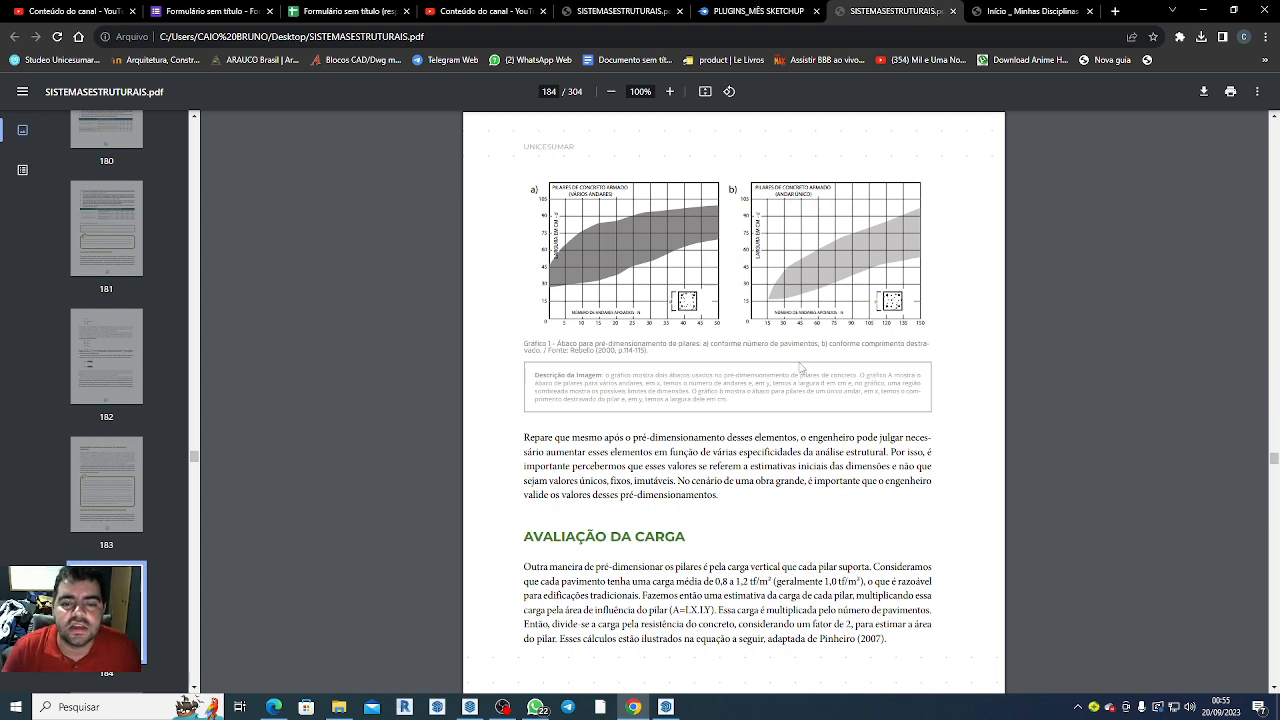
Enlarge the page to 250% and examine both pre-sizing charts for reinforced concrete columns.
scroll(840, 330, up, 2)
scroll(838, 335, down, 2)
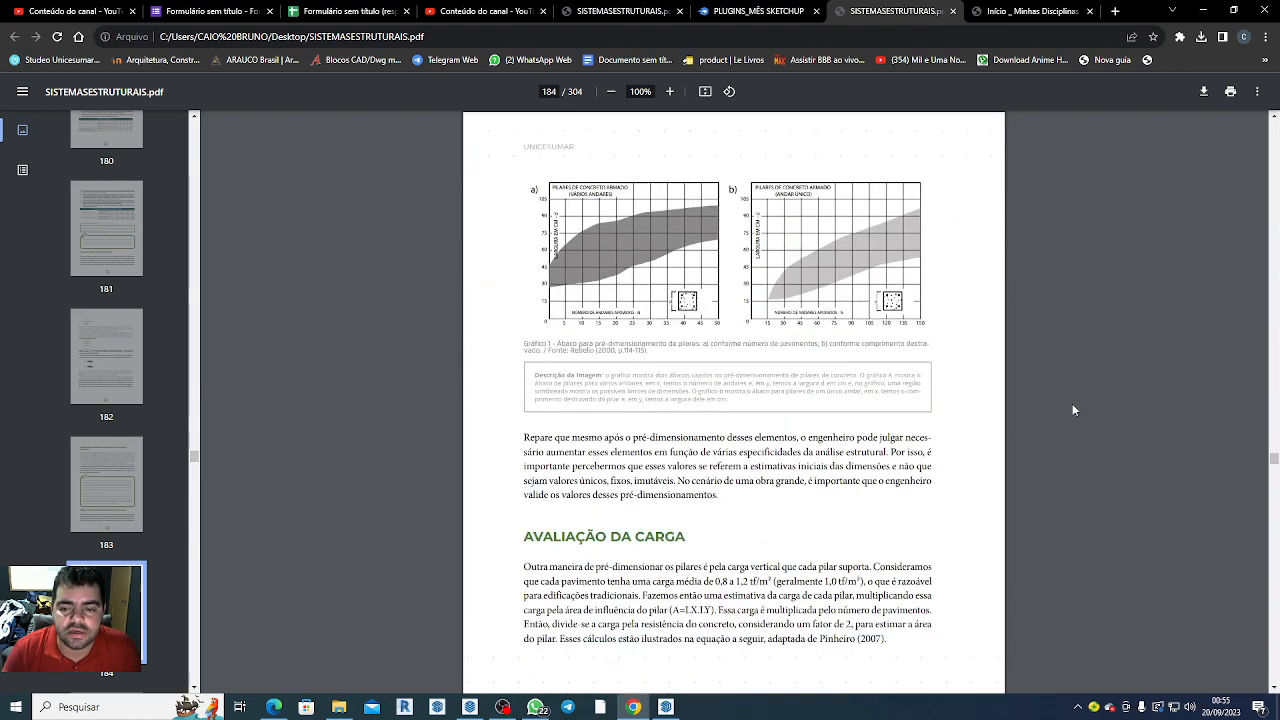
click(669, 91)
click(669, 91)
click(669, 91)
click(669, 91)
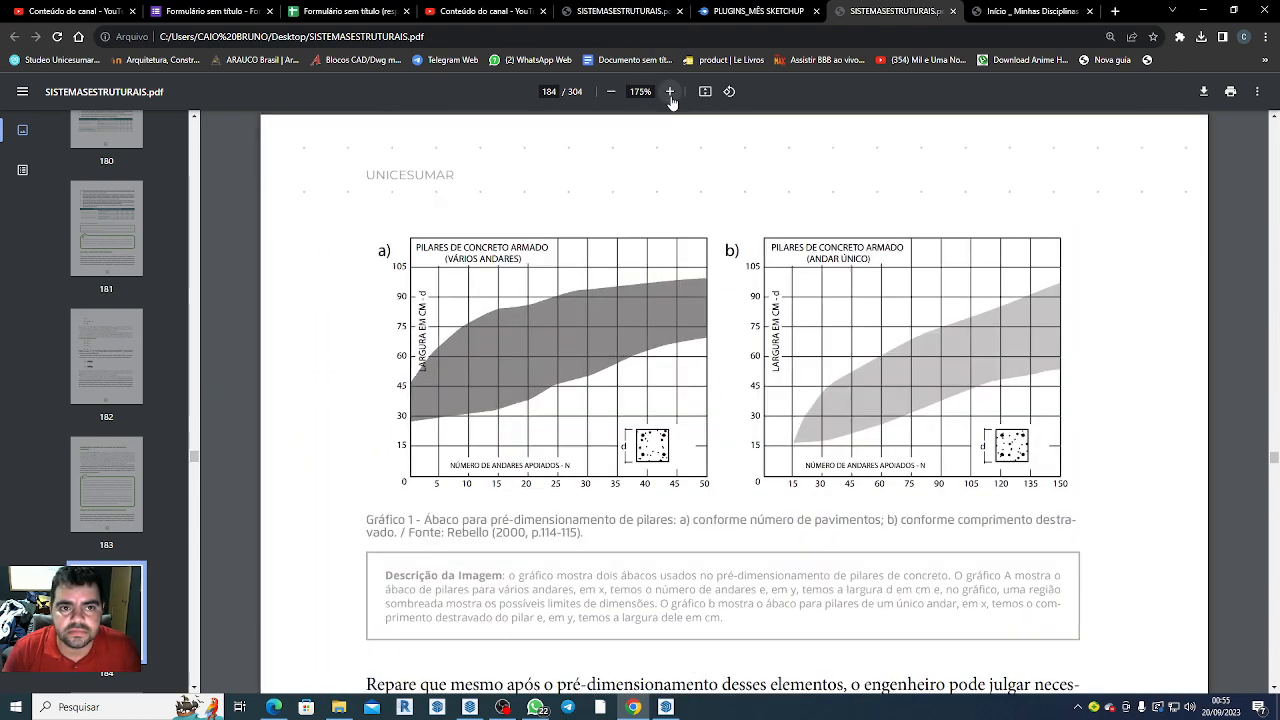
click(669, 91)
click(669, 91)
scroll(1103, 601, down, 3)
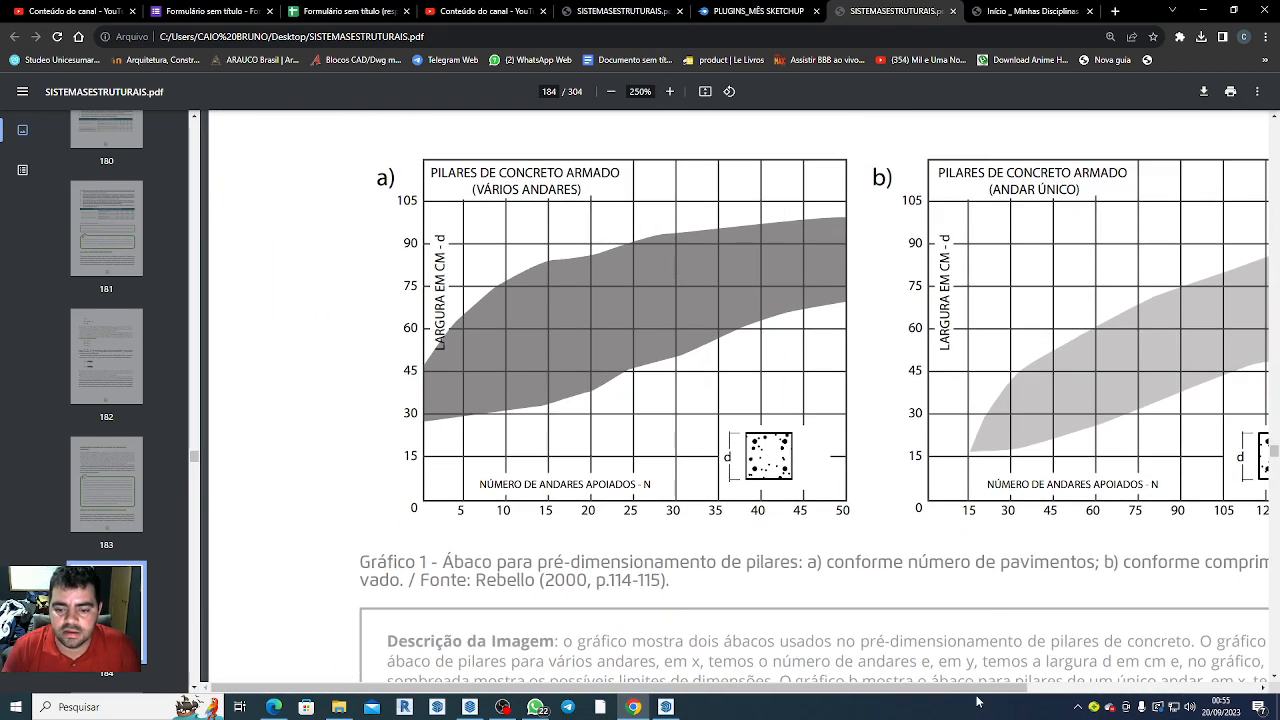
drag(979, 689, 1091, 702)
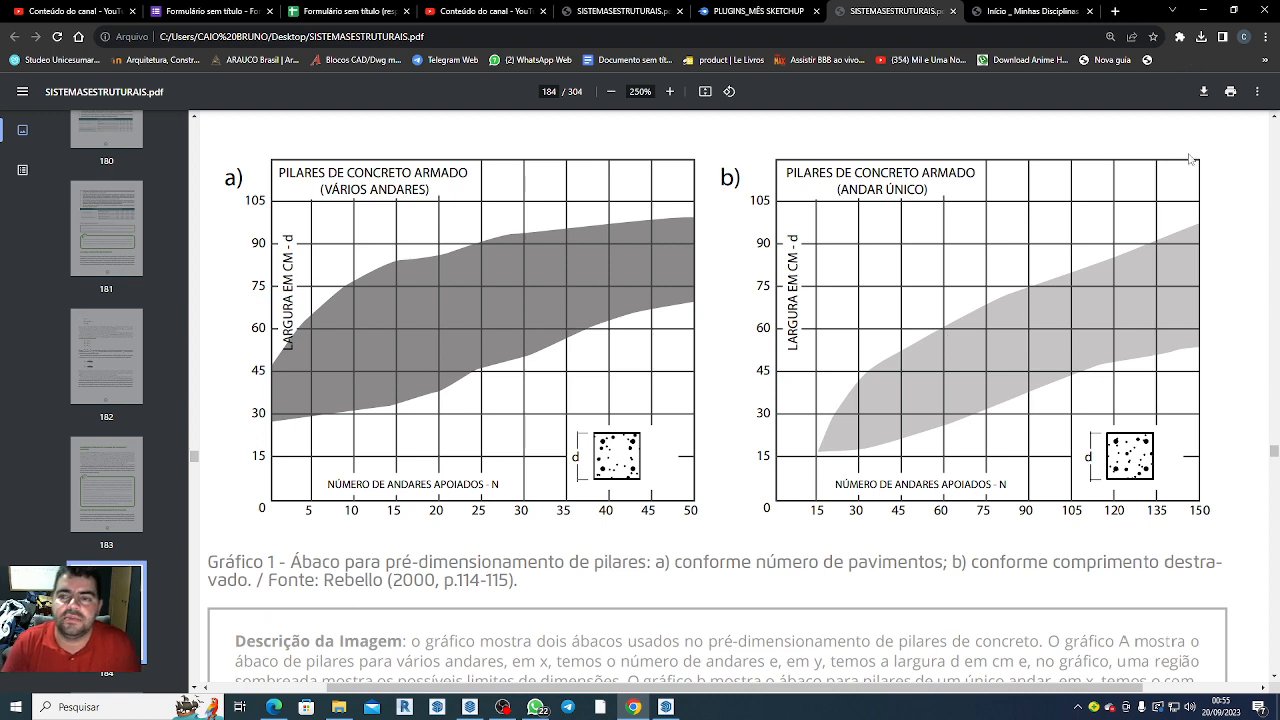
Switch from the textbook PDF back to the court model in SketchUp.
click(1206, 36)
click(1203, 9)
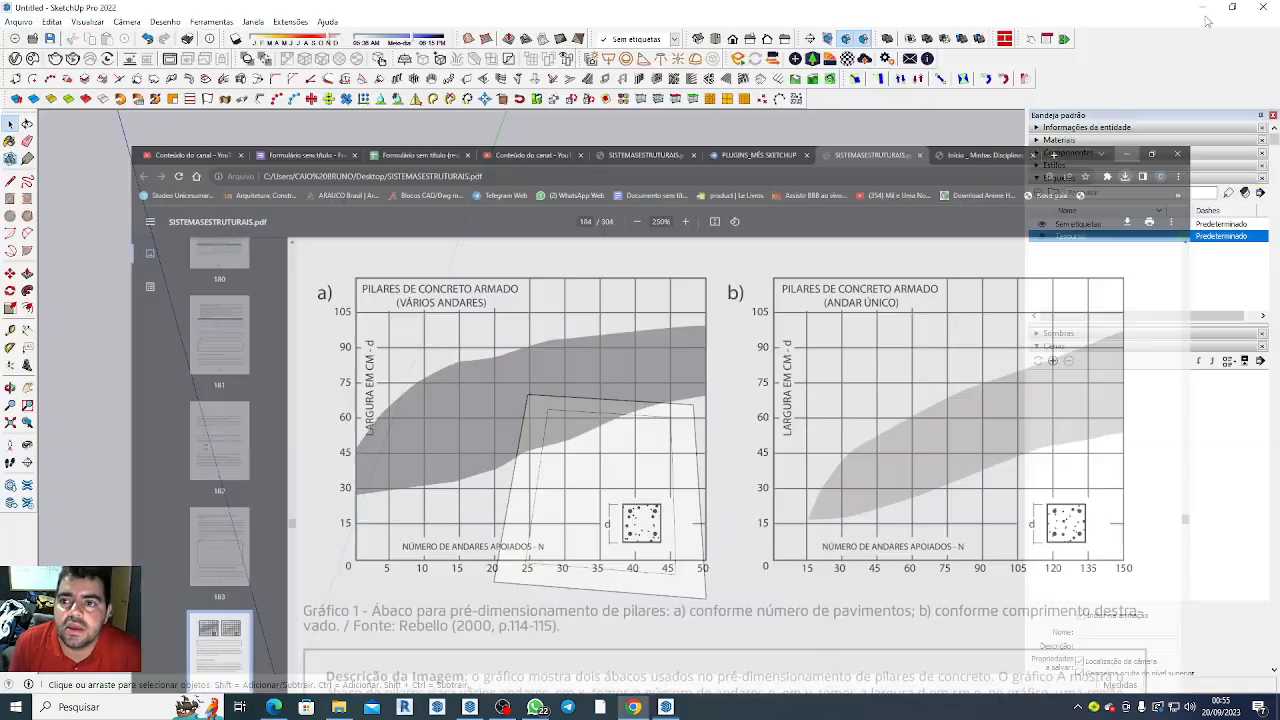
scroll(378, 275, down, 1)
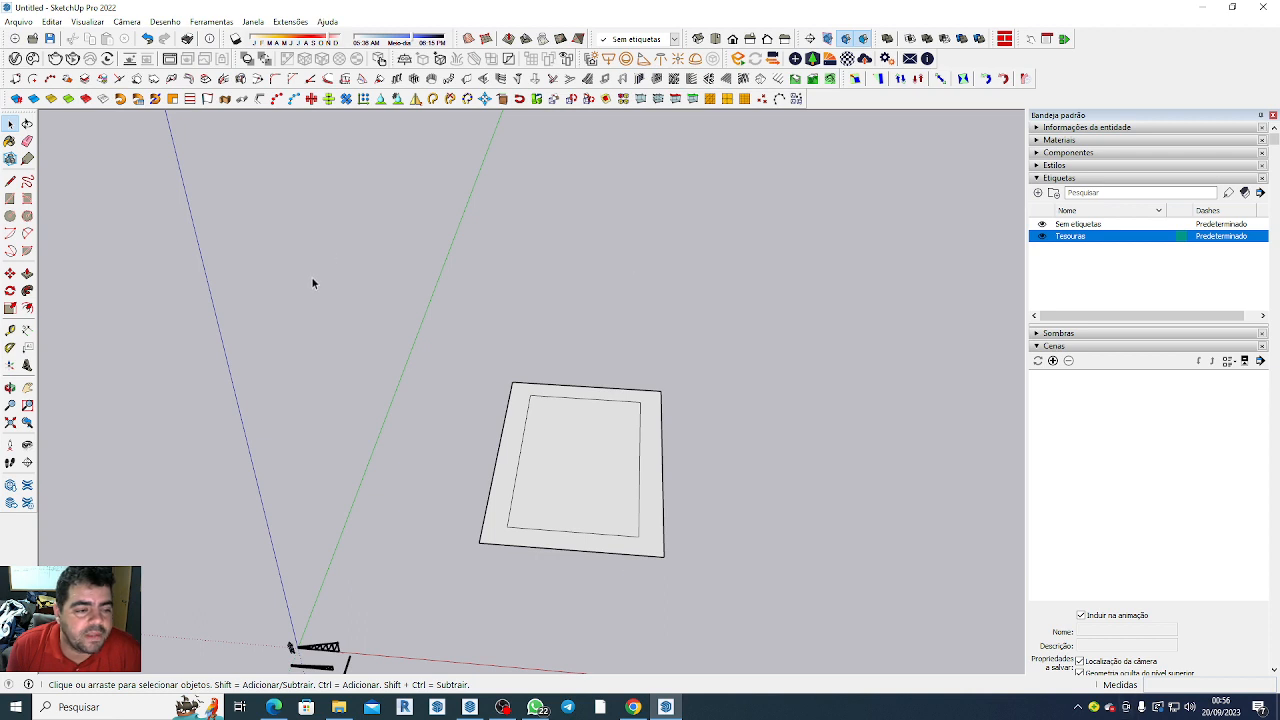
click(10, 198)
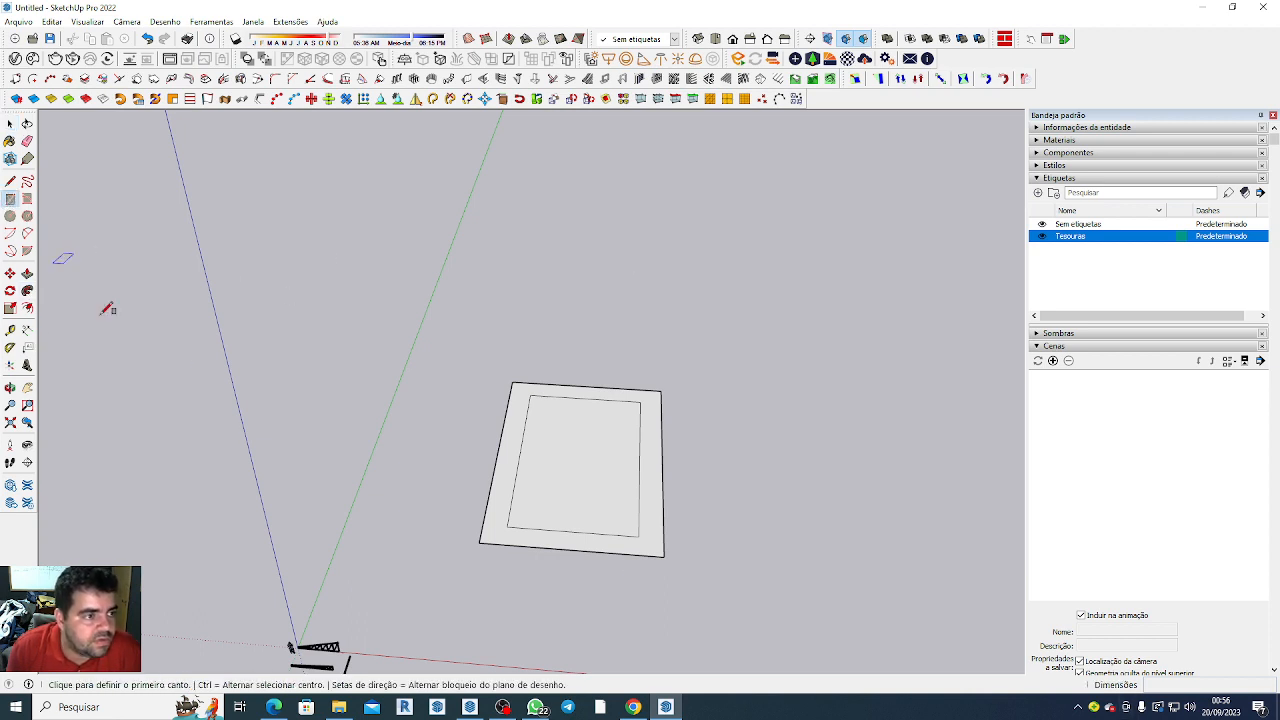
scroll(437, 543, up, 3)
scroll(540, 515, up, 2)
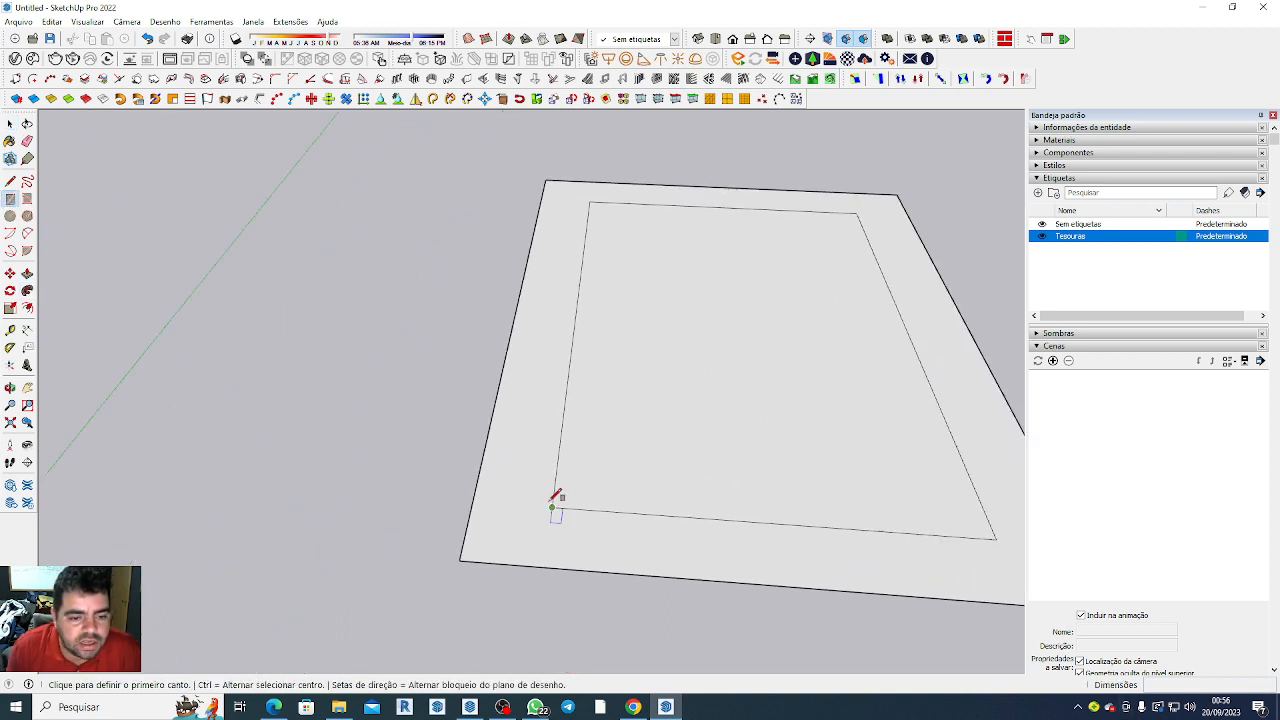
scroll(180, 265, down, 1)
Group the court rectangle together with its 3 m border, including all faces and edges.
key(space)
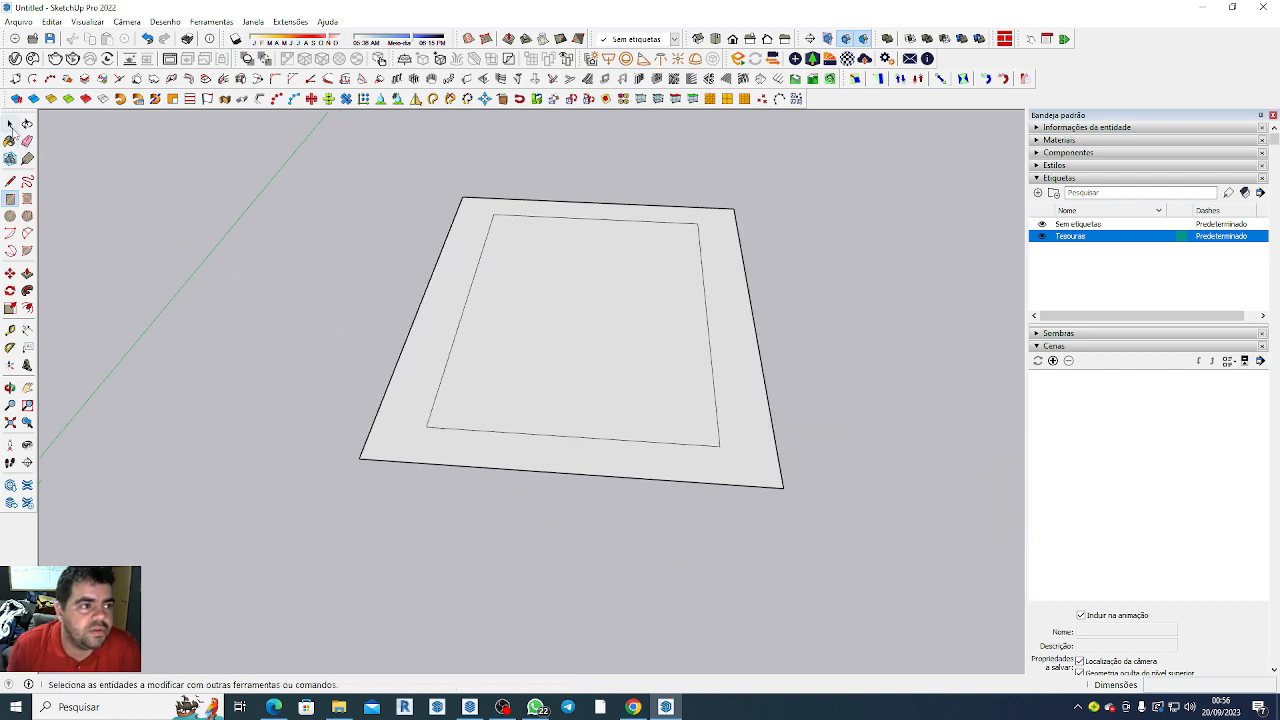
drag(536, 252, 466, 217)
right_click(502, 240)
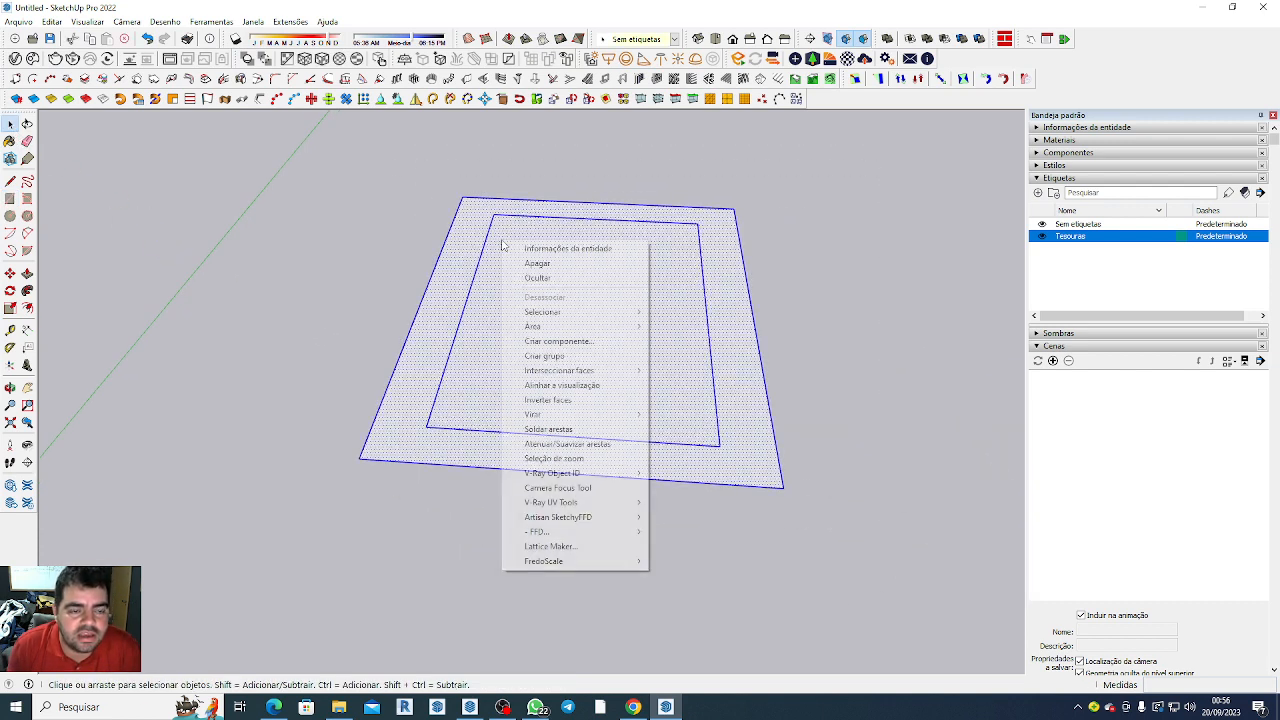
click(544, 356)
Draw a 0.3 by 0.5 m column base at the inner court's near-left corner, extending outward with its long side along the red axis.
scroll(600, 400, down, 3)
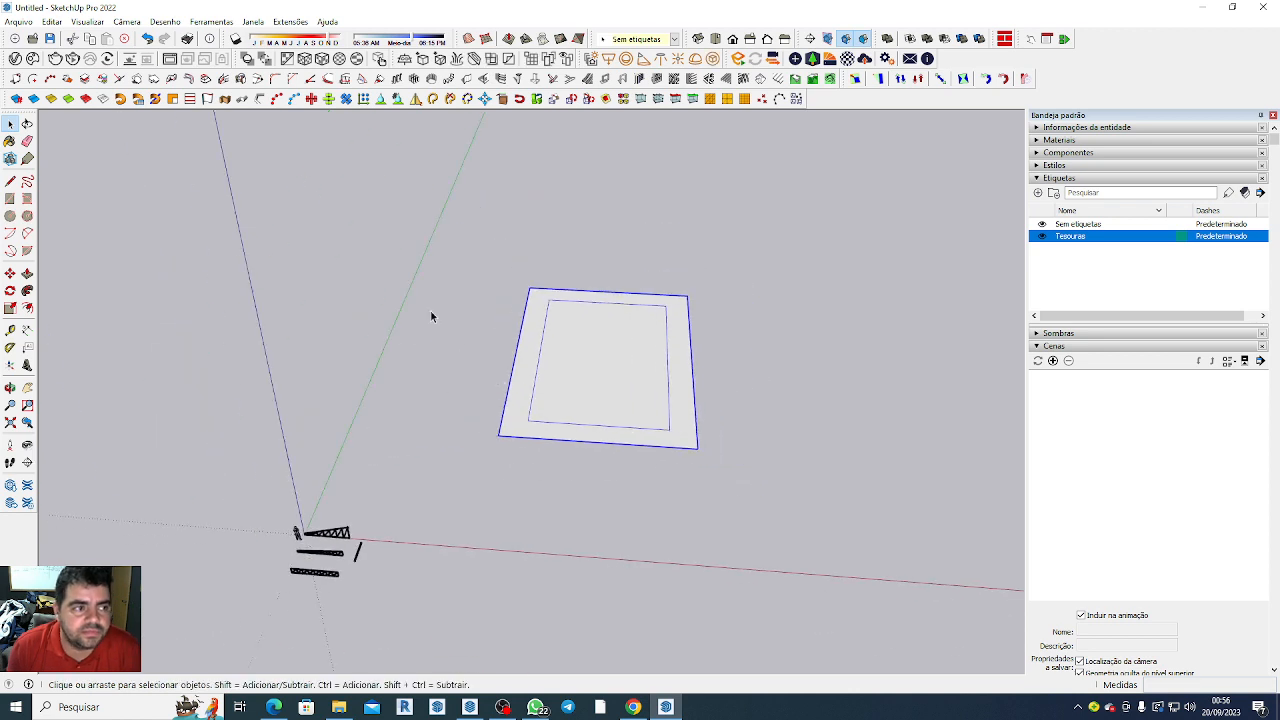
click(10, 198)
scroll(470, 410, up, 3)
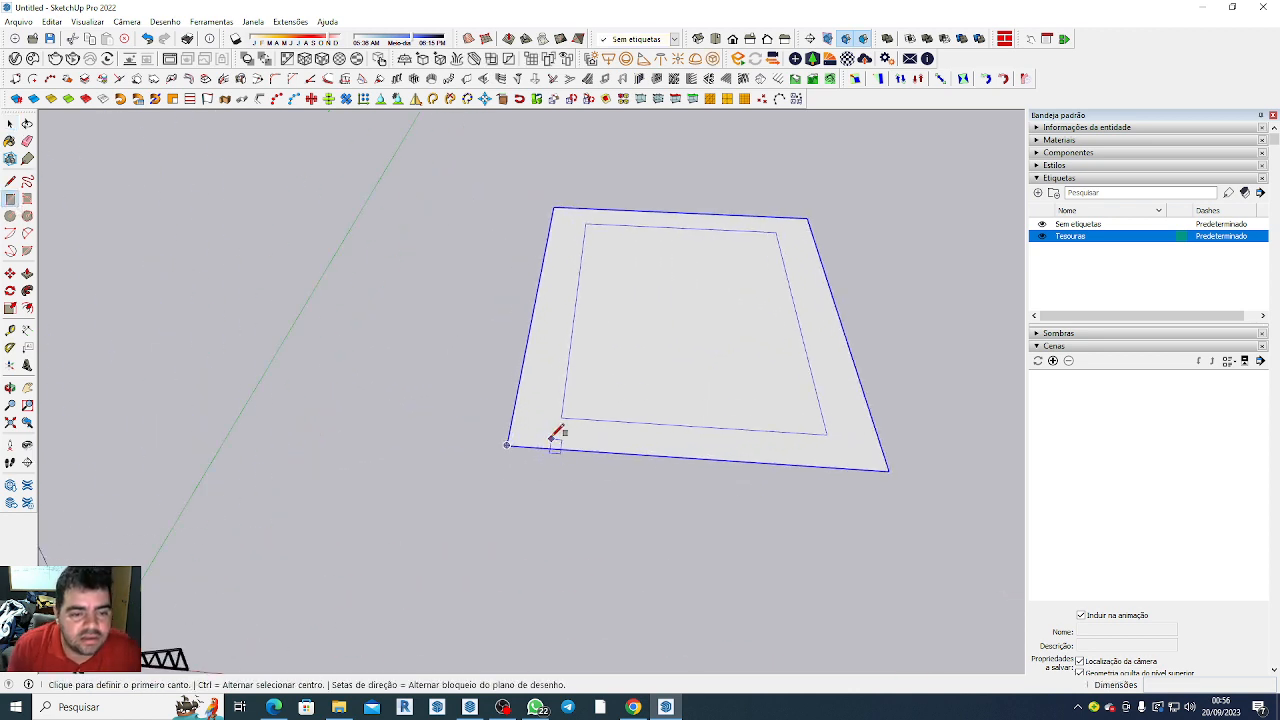
scroll(551, 439, up, 2)
click(565, 414)
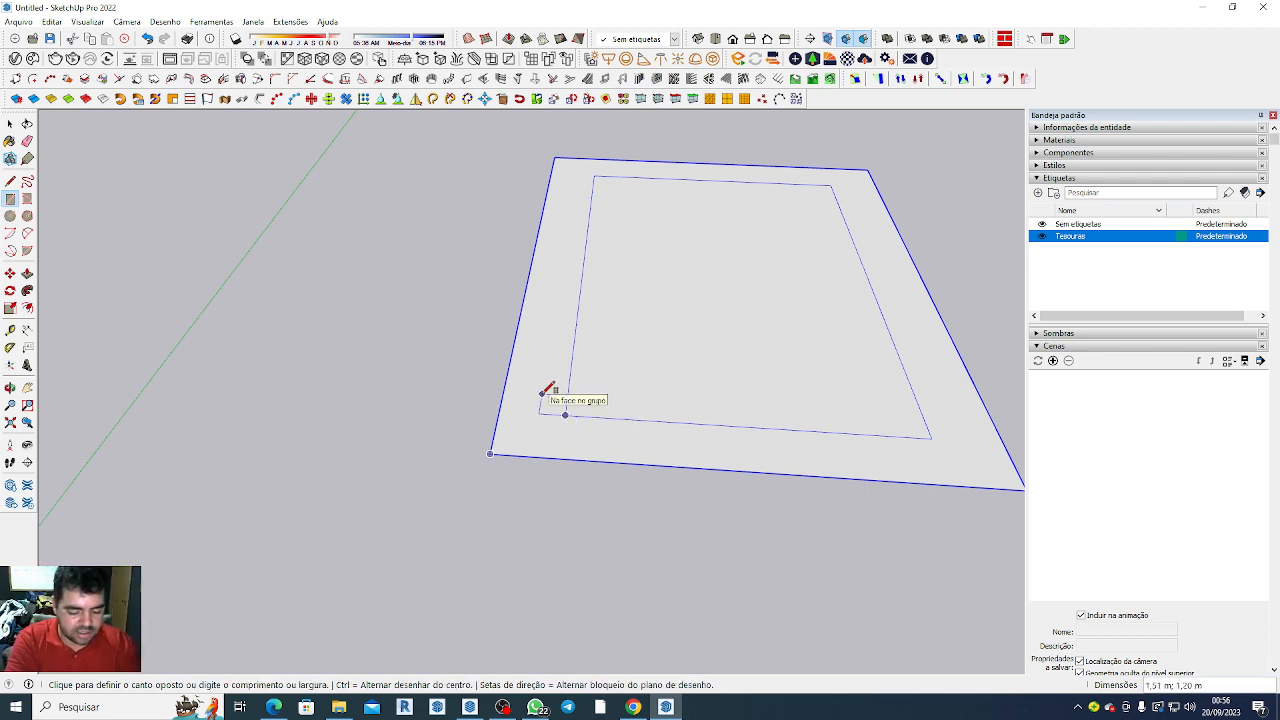
text(0,3)
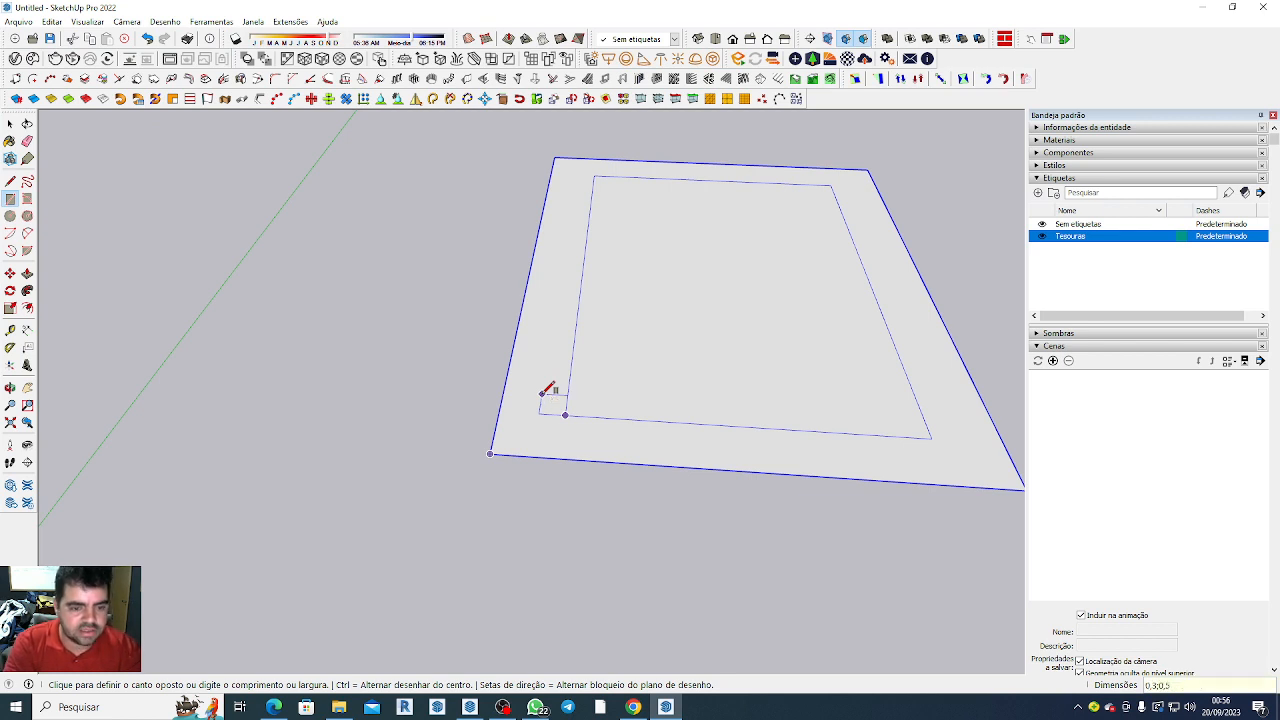
text(;0,5)
key(Return)
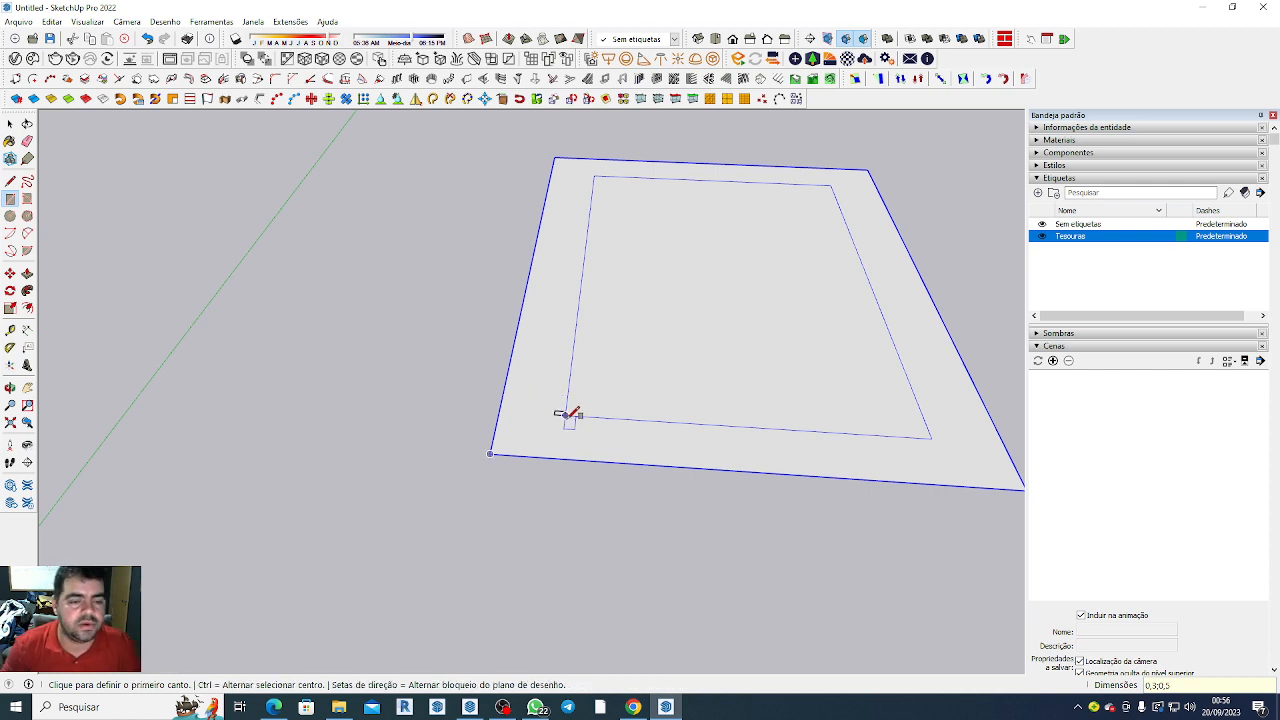
Push/Pull the column base up to a height of 6 m.
scroll(565, 412, up, 5)
scroll(590, 416, up, 2)
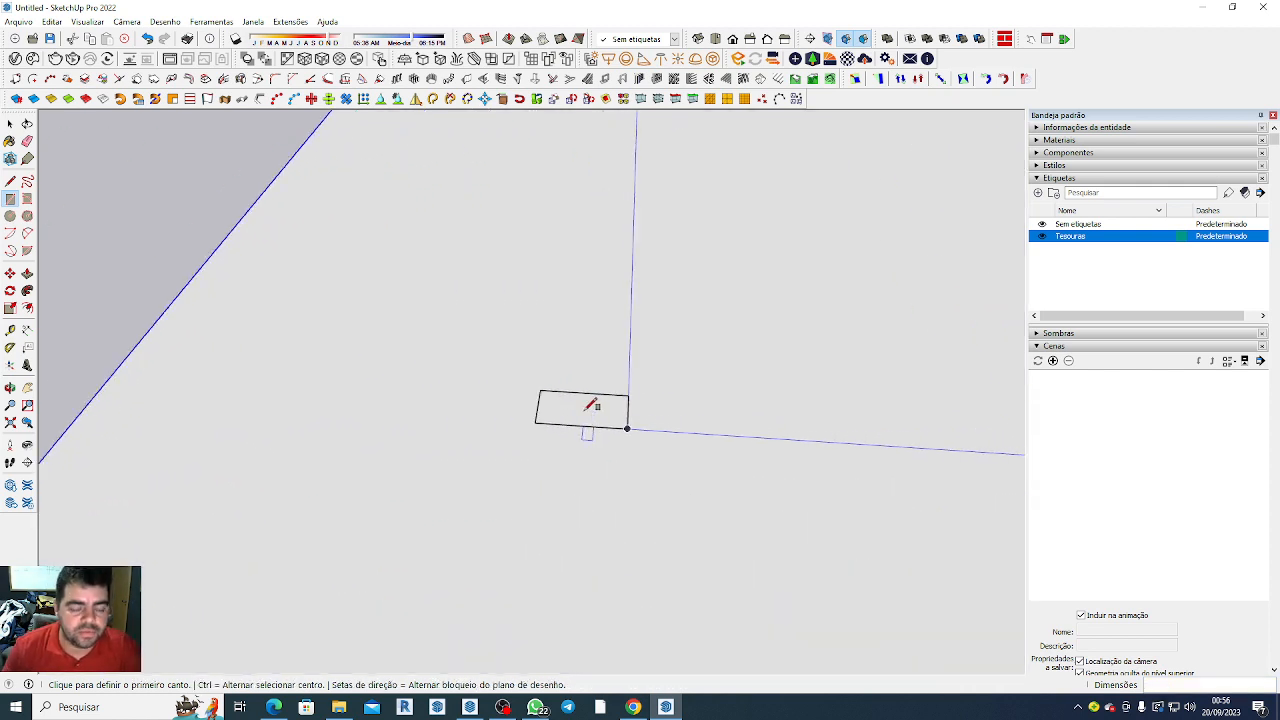
click(27, 273)
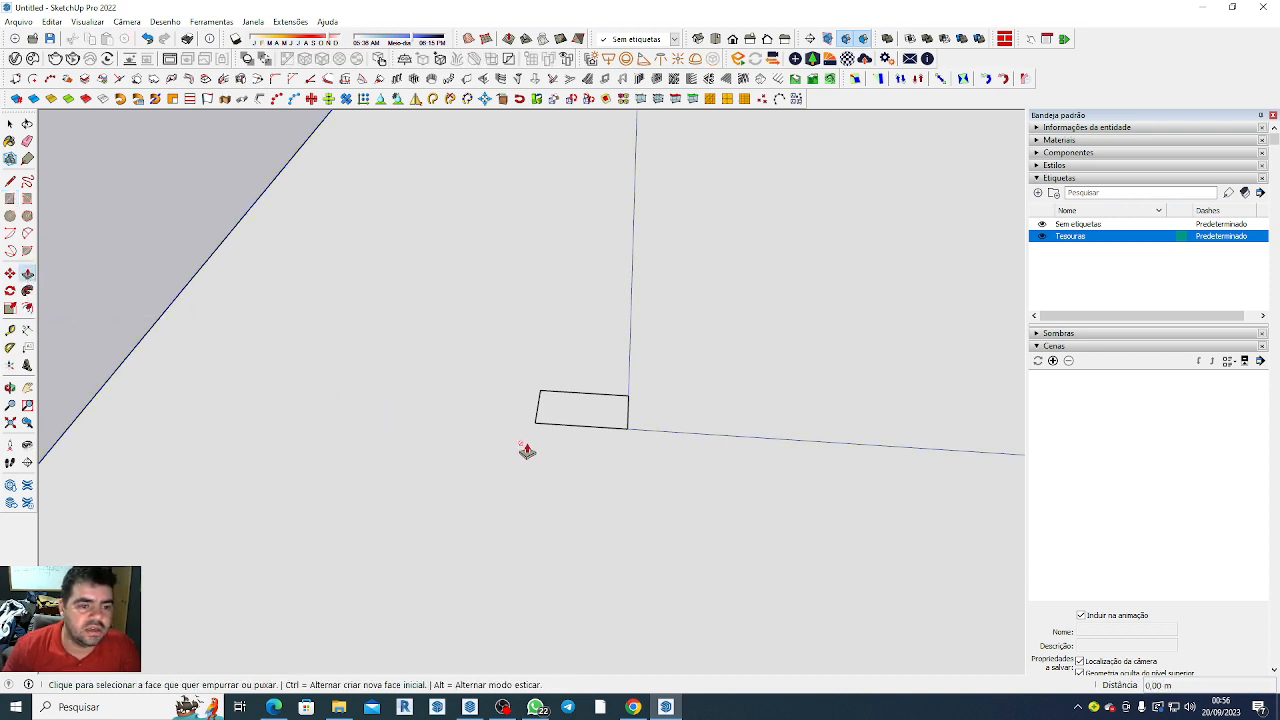
click(594, 424)
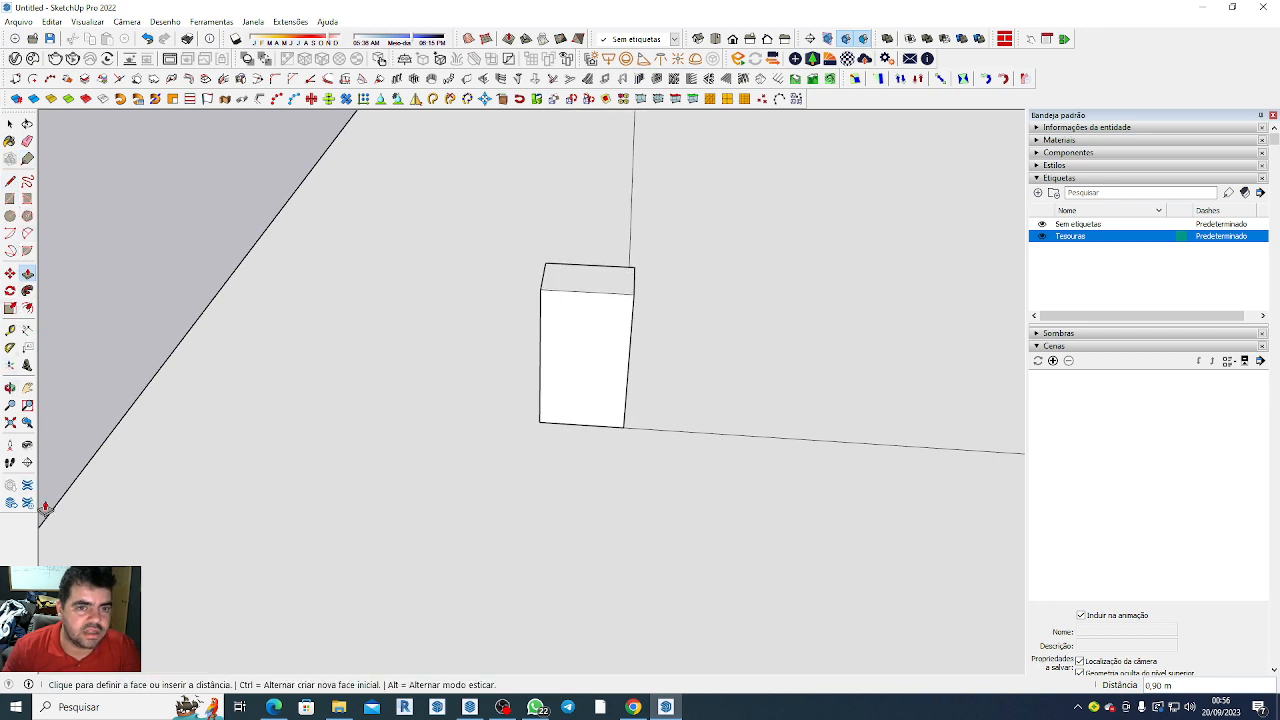
scroll(177, 457, down, 4)
scroll(500, 551, down, 1)
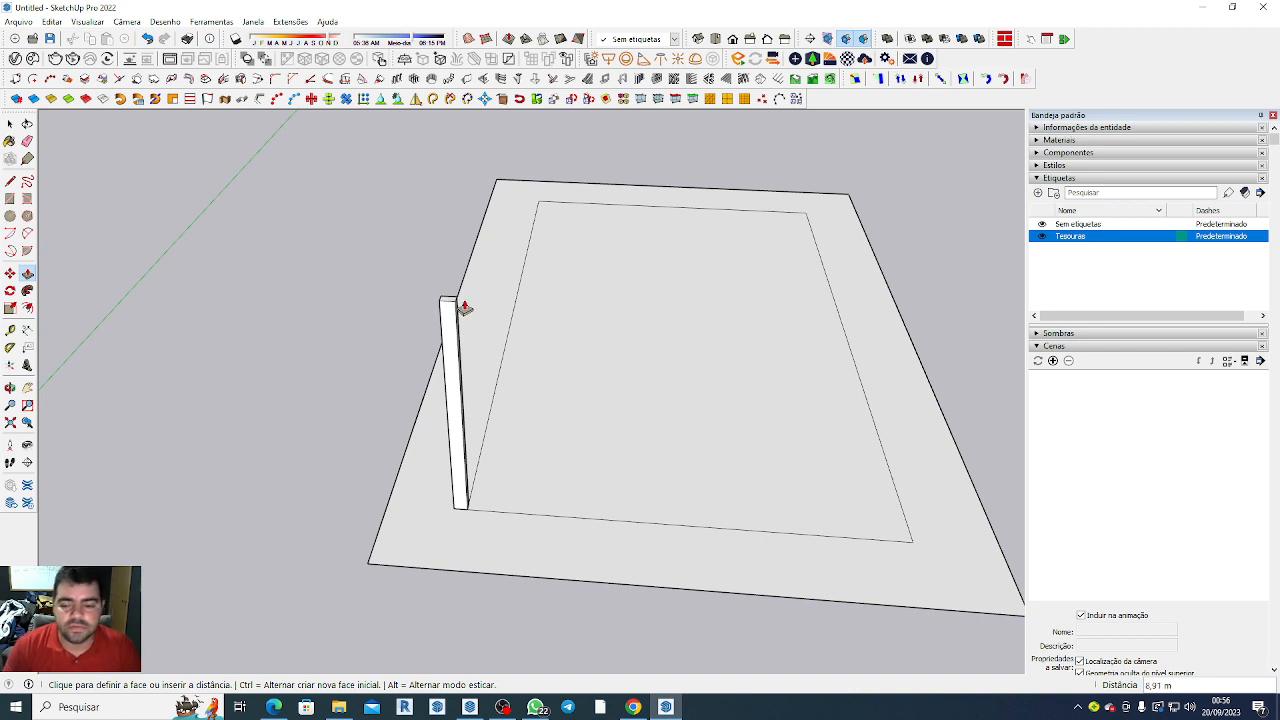
text(6)
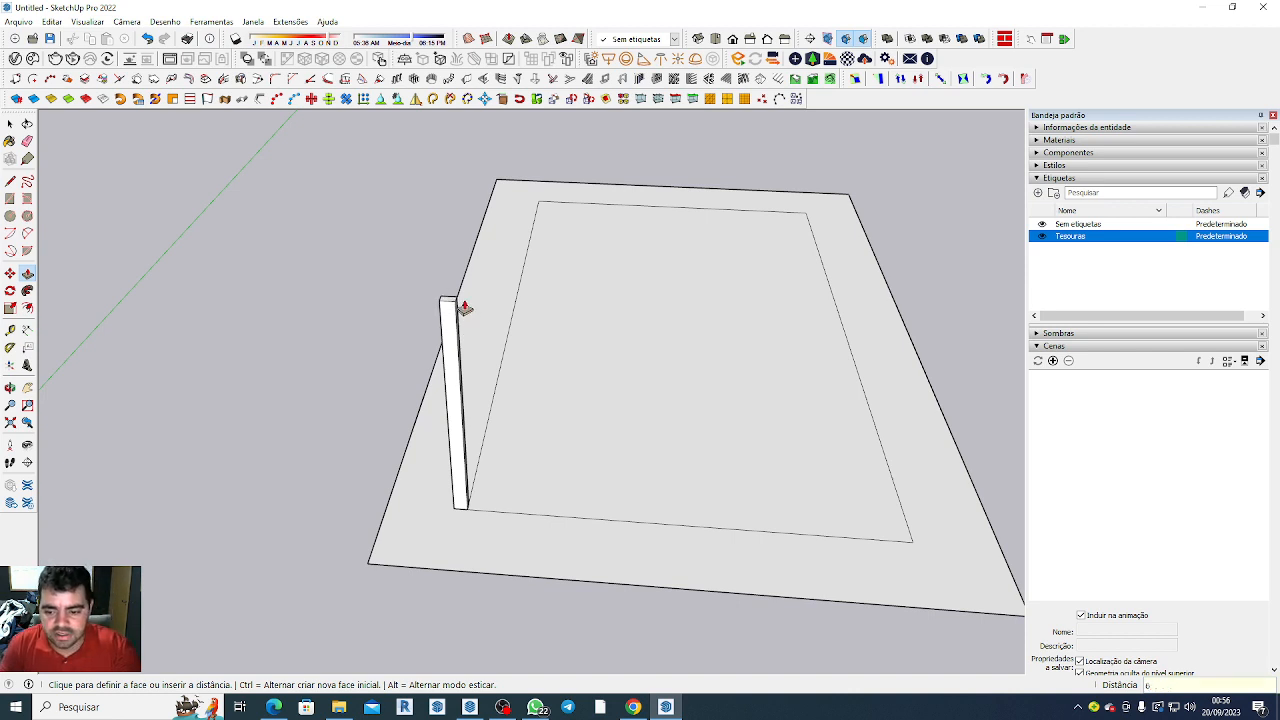
key(Return)
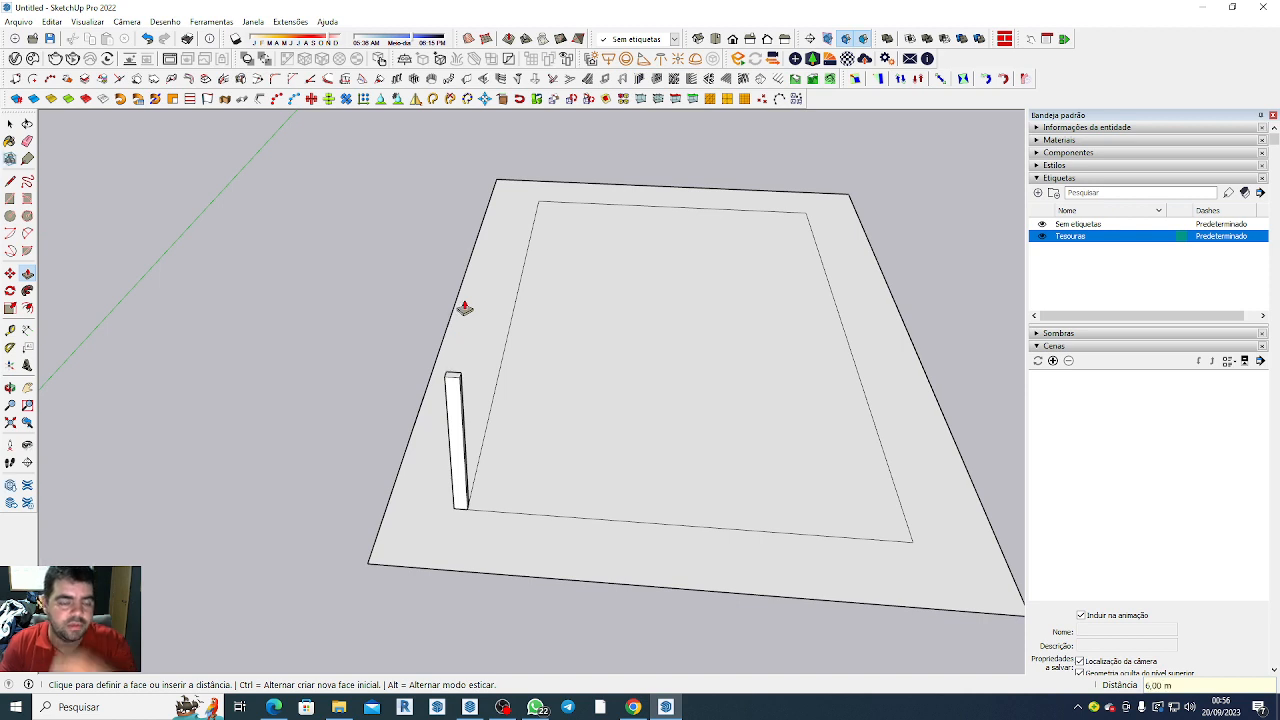
Turn the whole column into a component named "pilar".
click(9, 123)
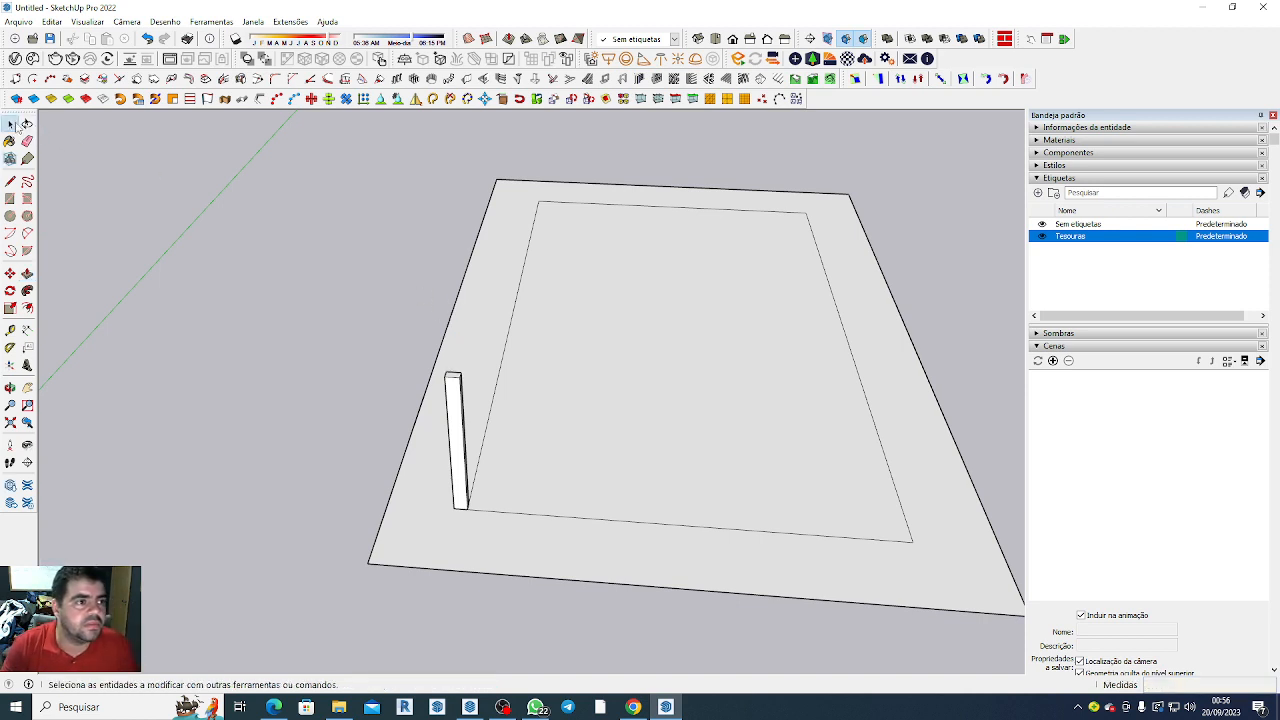
triple_click(460, 415)
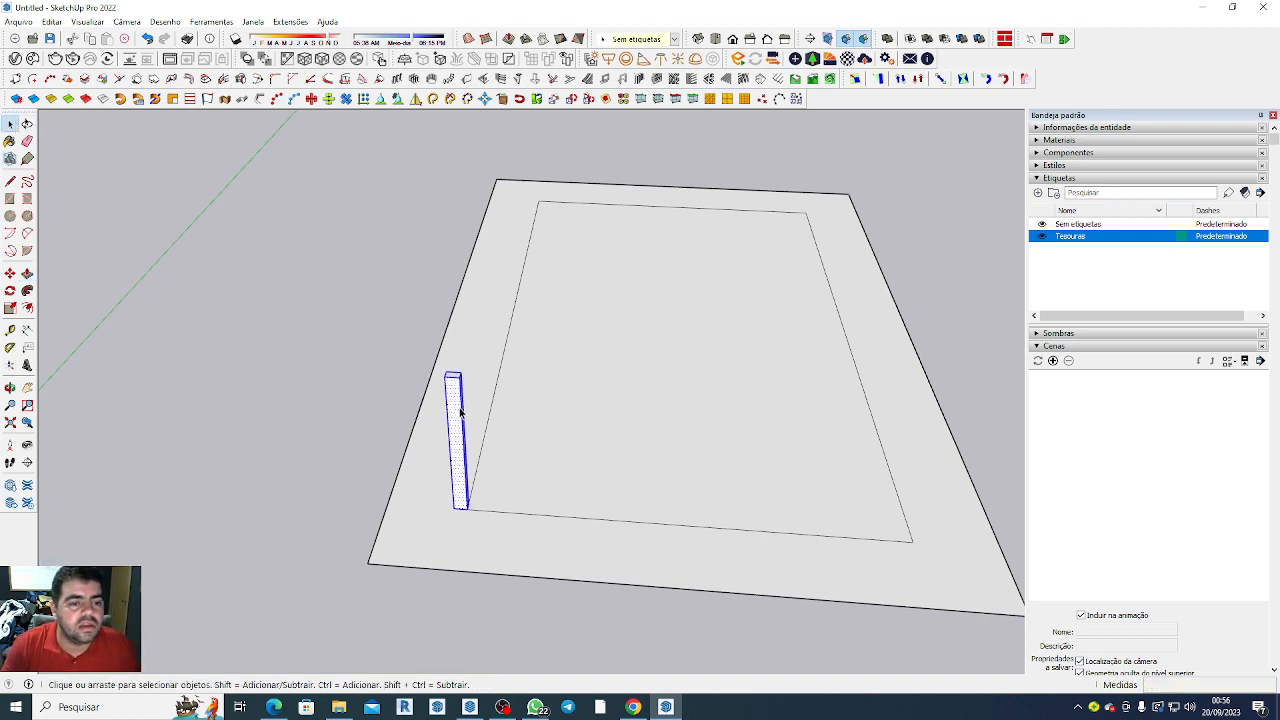
right_click(451, 414)
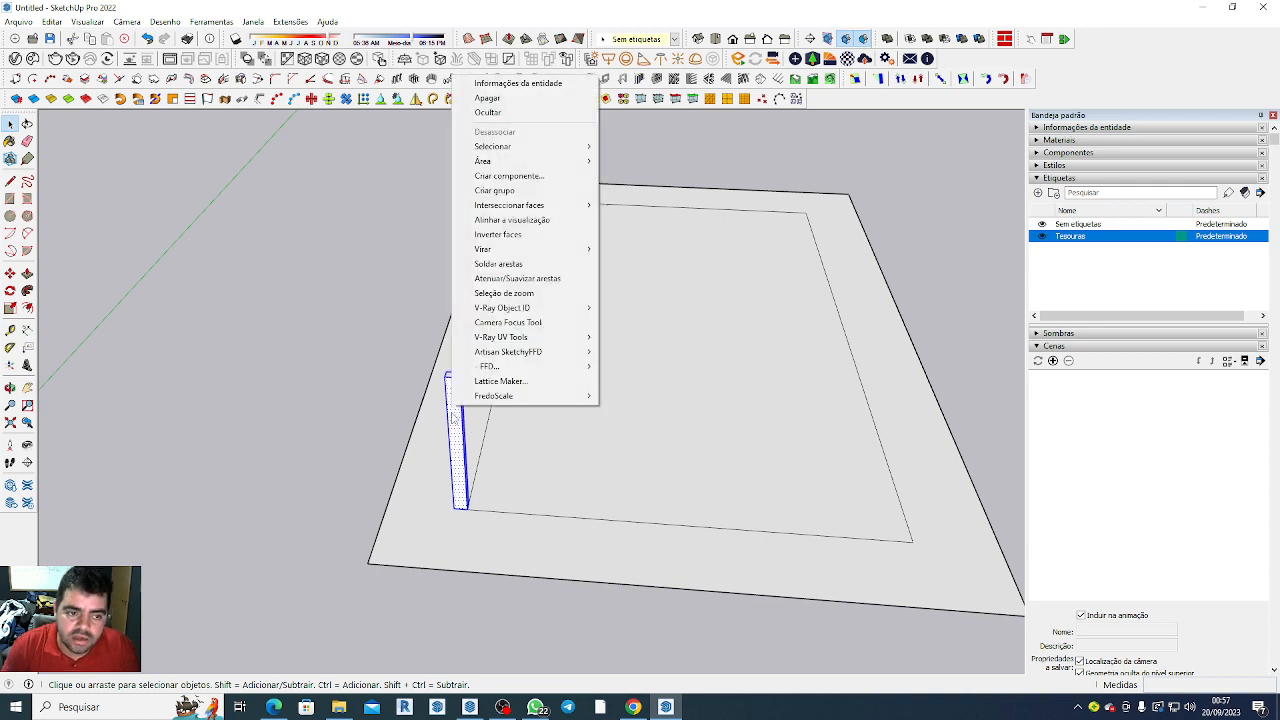
key(g)
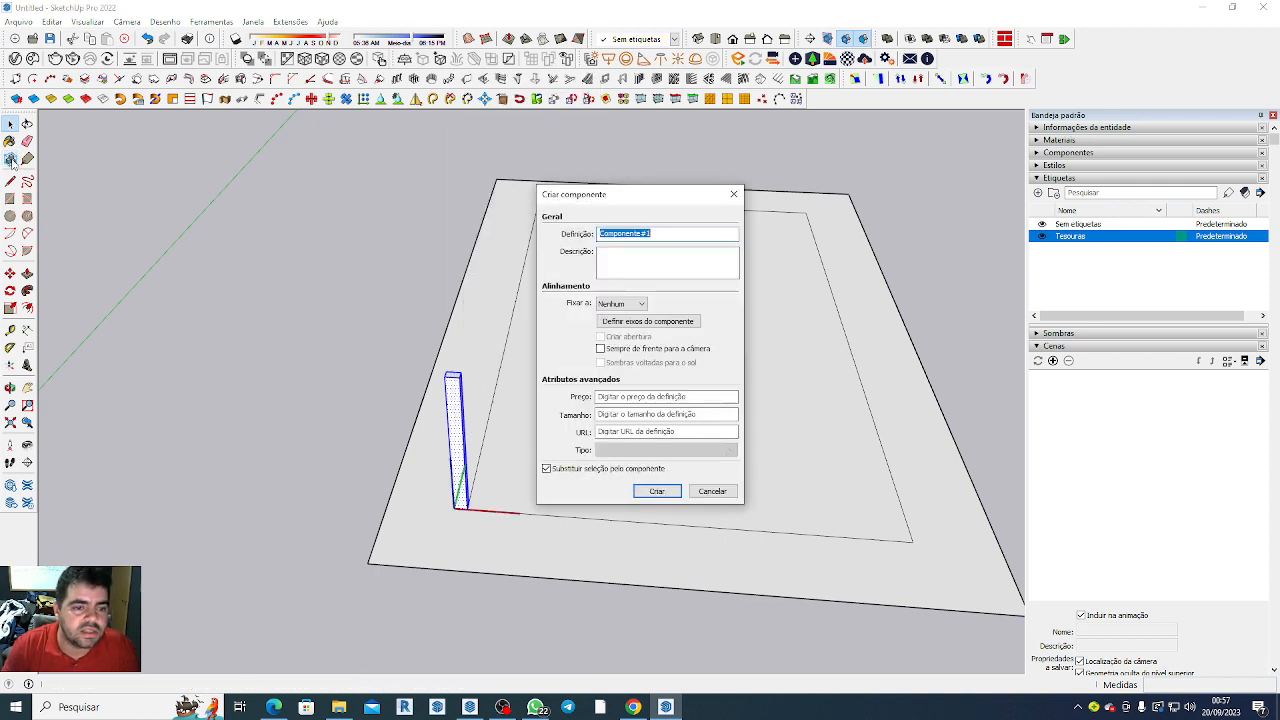
text(P)
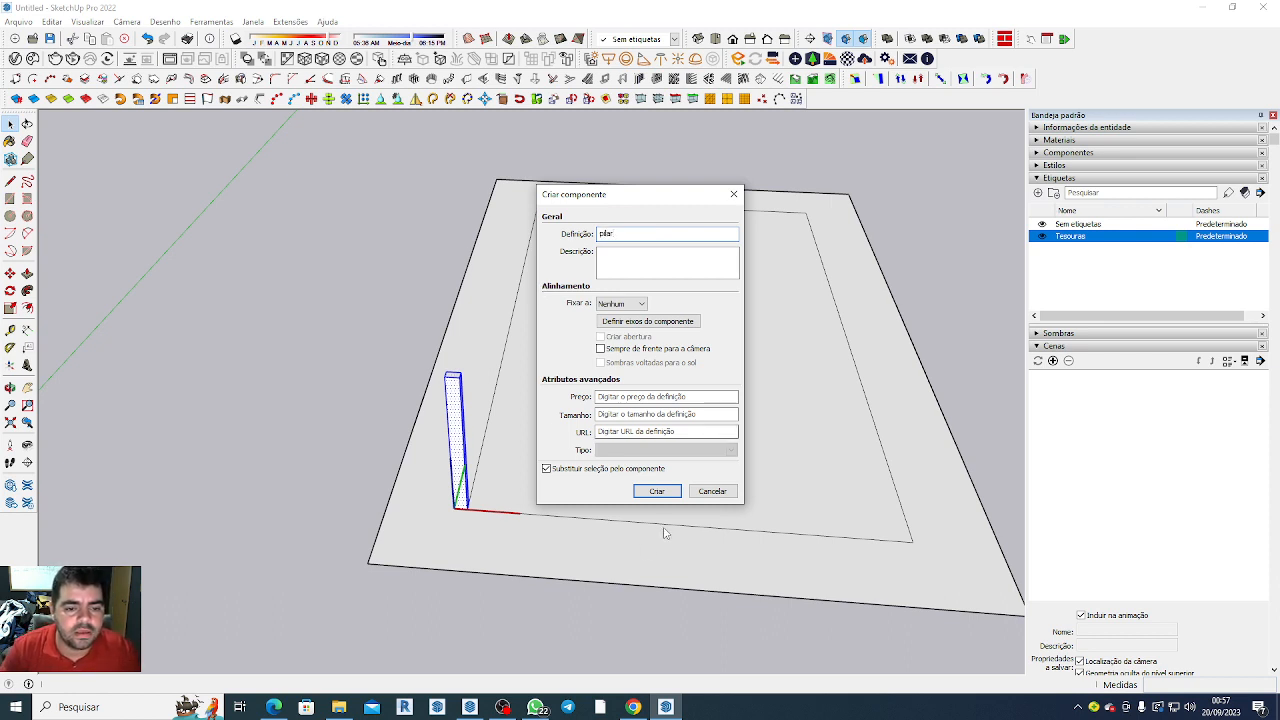
click(656, 491)
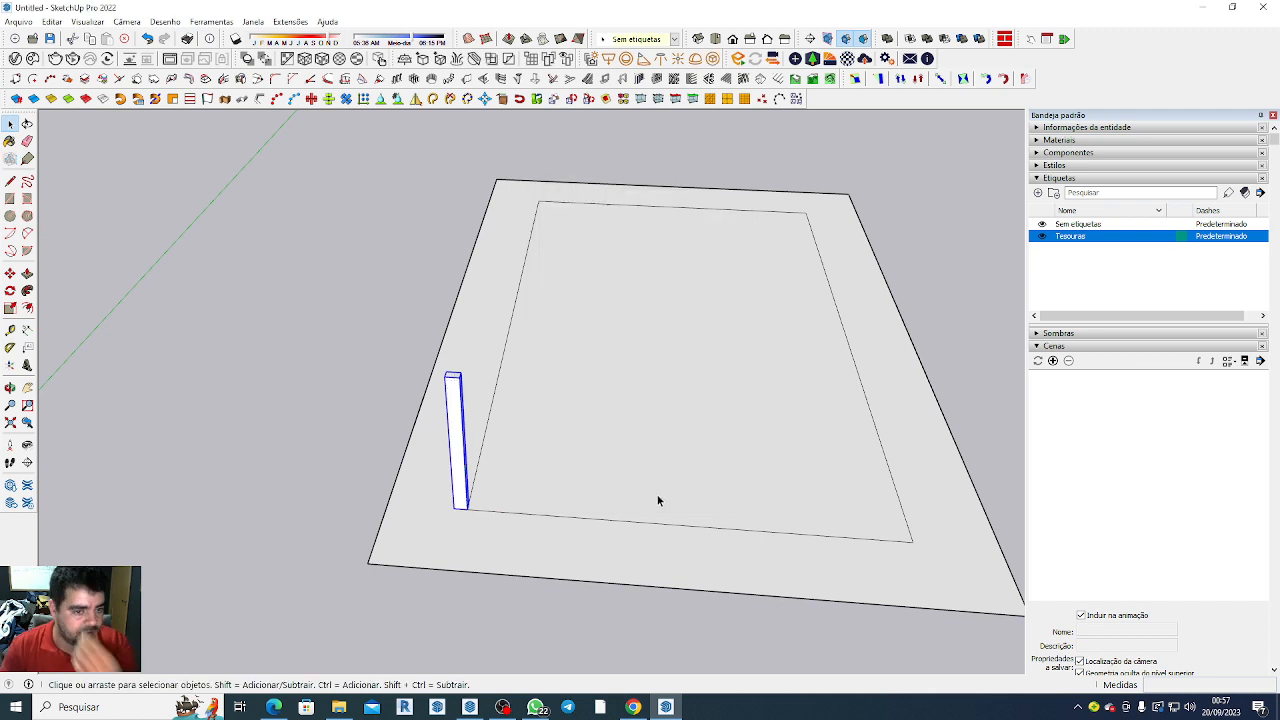
Copy the column along the green axis so its inner back base corner lands on the inner court's far-left corner.
scroll(466, 500, up, 3)
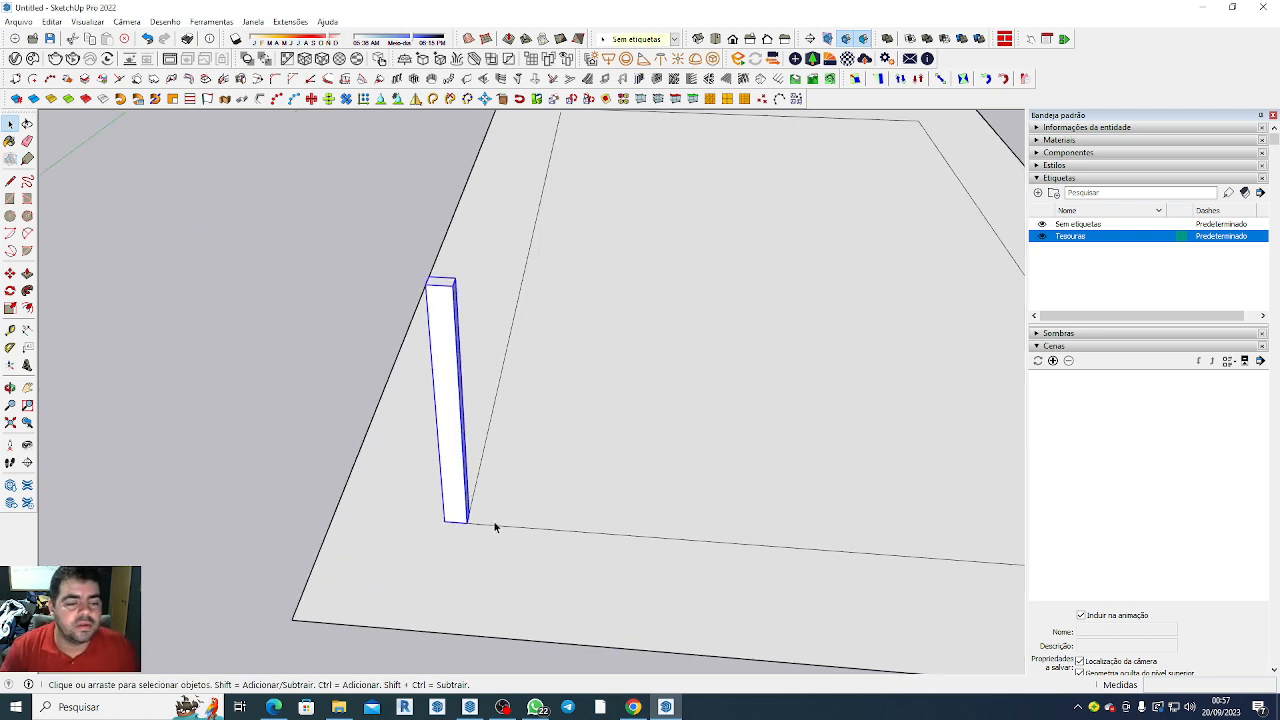
scroll(494, 523, down, 4)
scroll(323, 534, up, 3)
scroll(414, 530, up, 3)
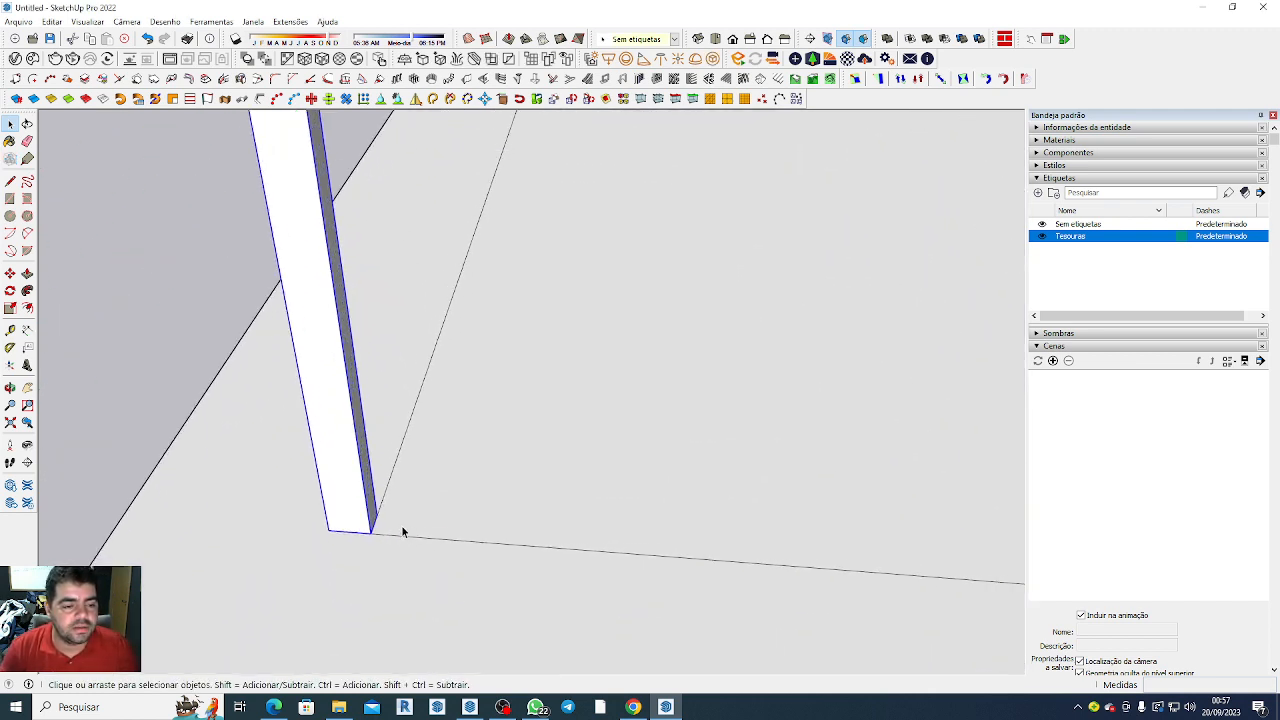
scroll(380, 525, down, 3)
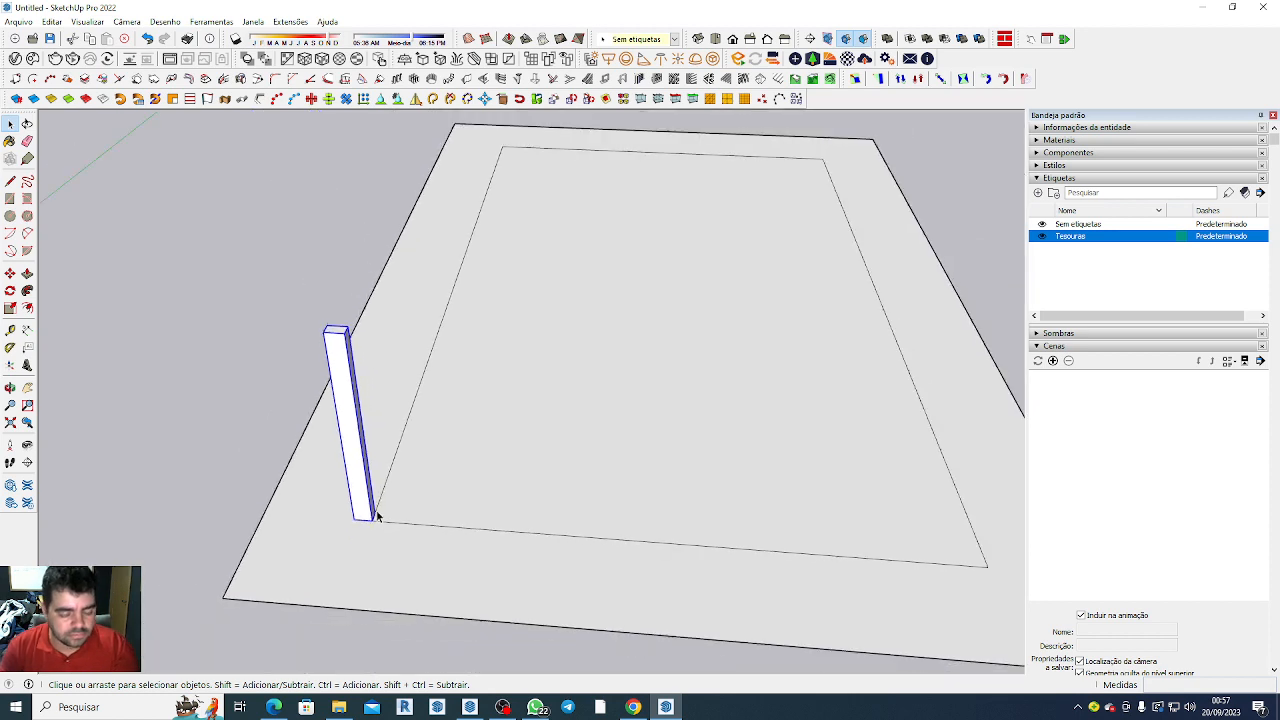
key(m)
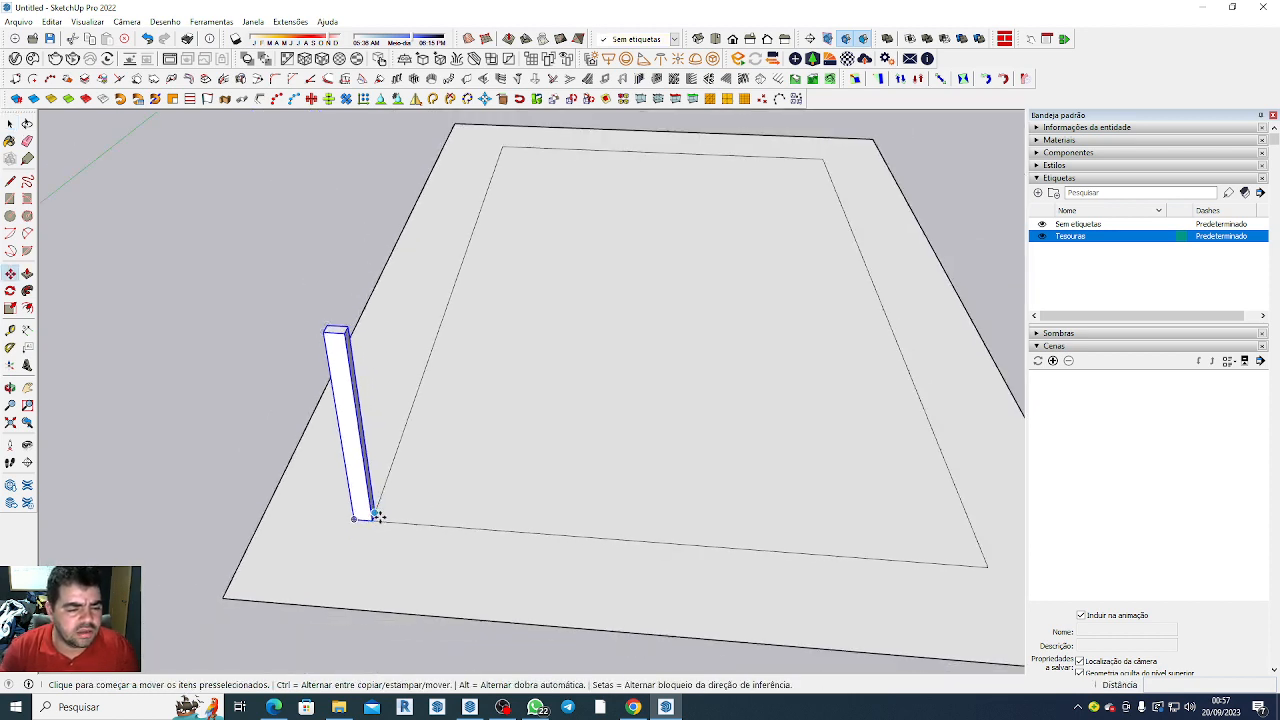
scroll(377, 516, up, 5)
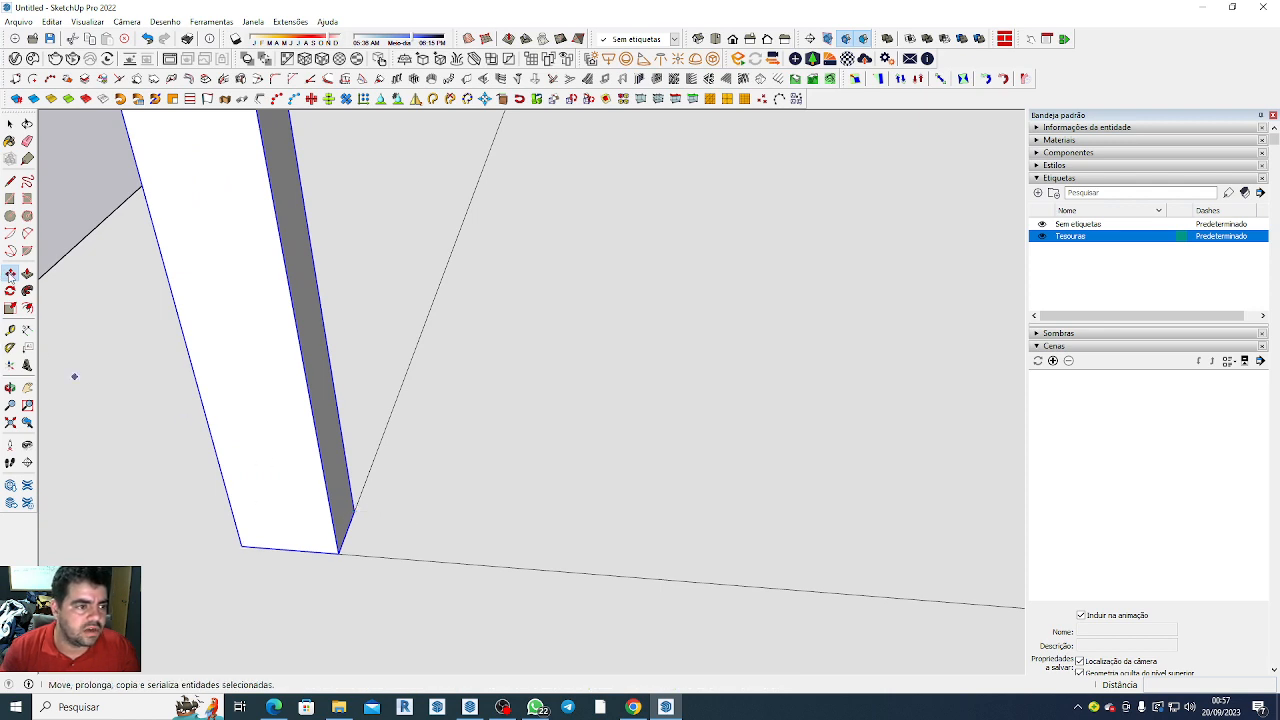
click(354, 514)
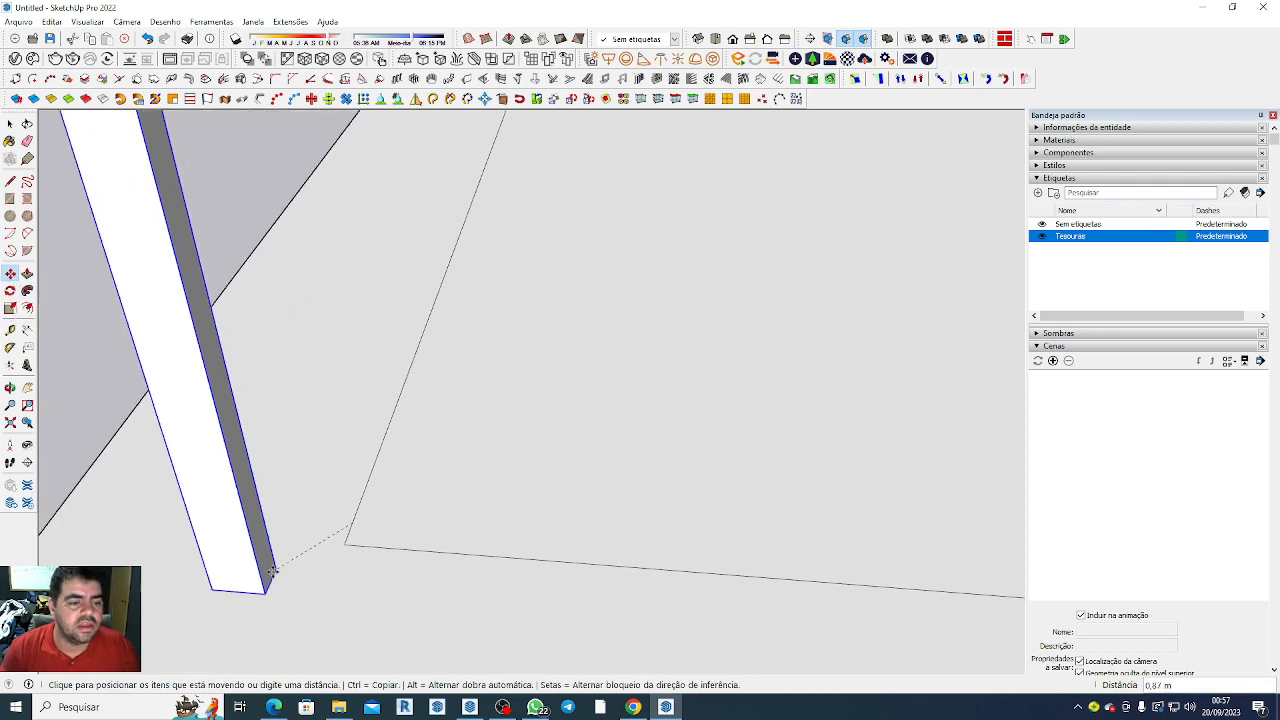
scroll(271, 571, down, 5)
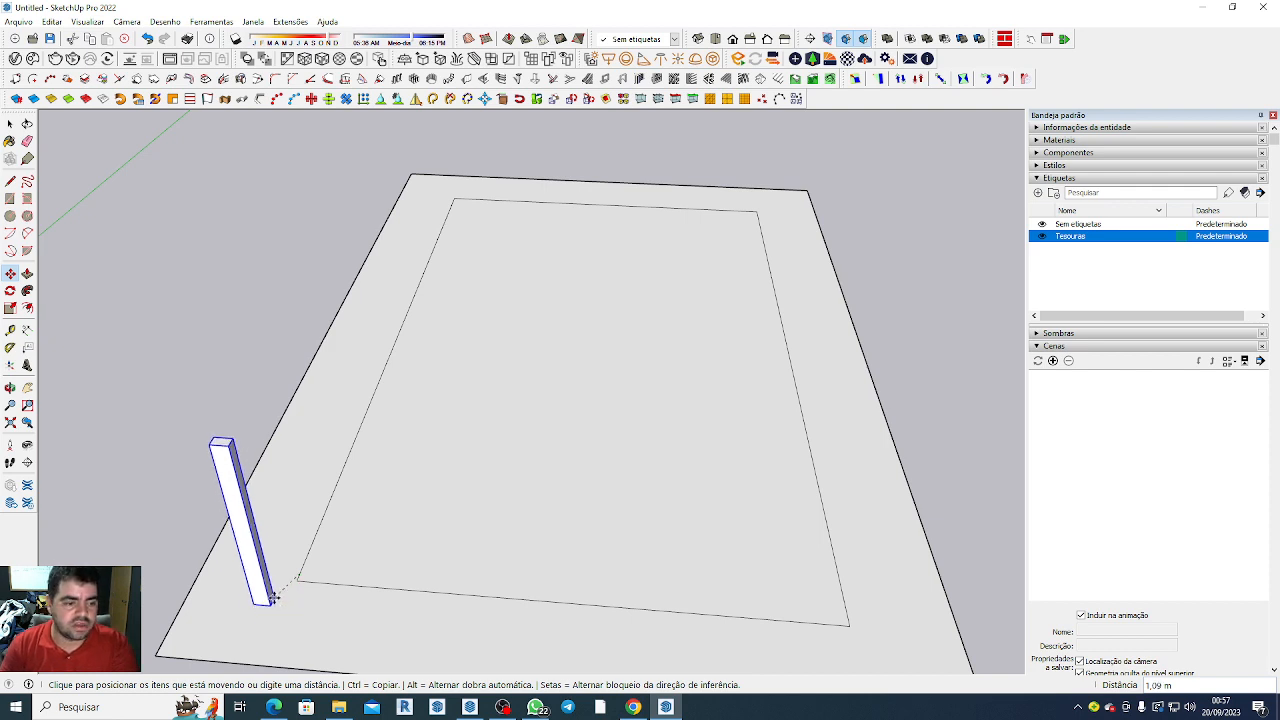
key(ctrl)
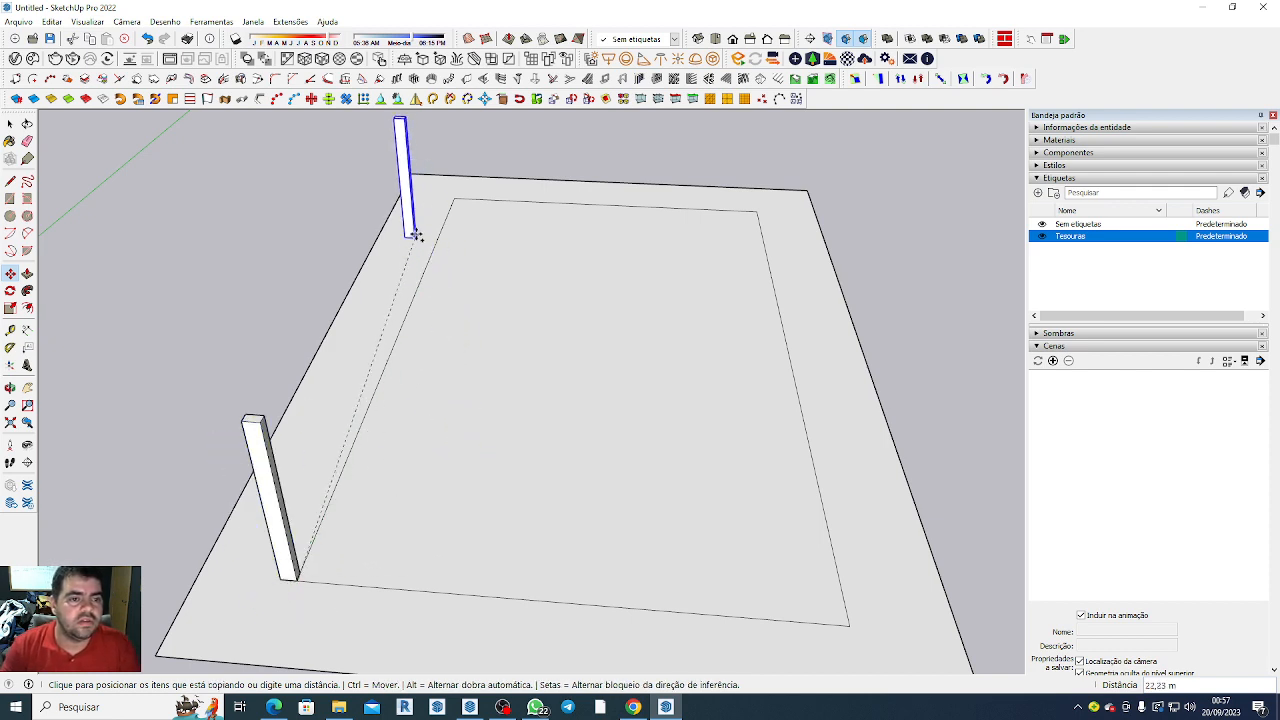
scroll(449, 204, up, 6)
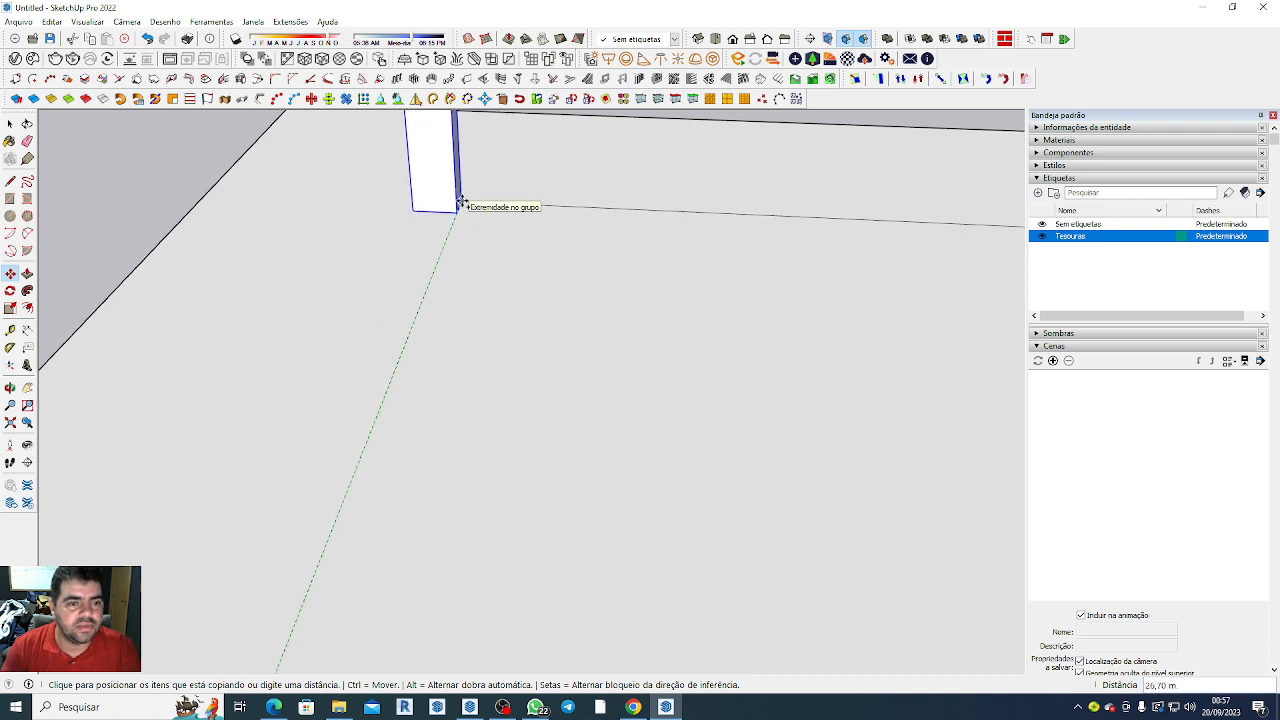
click(461, 203)
Divide the copy distance into five equal bays, adding four intermediate columns between the two corner columns.
scroll(458, 212, down, 8)
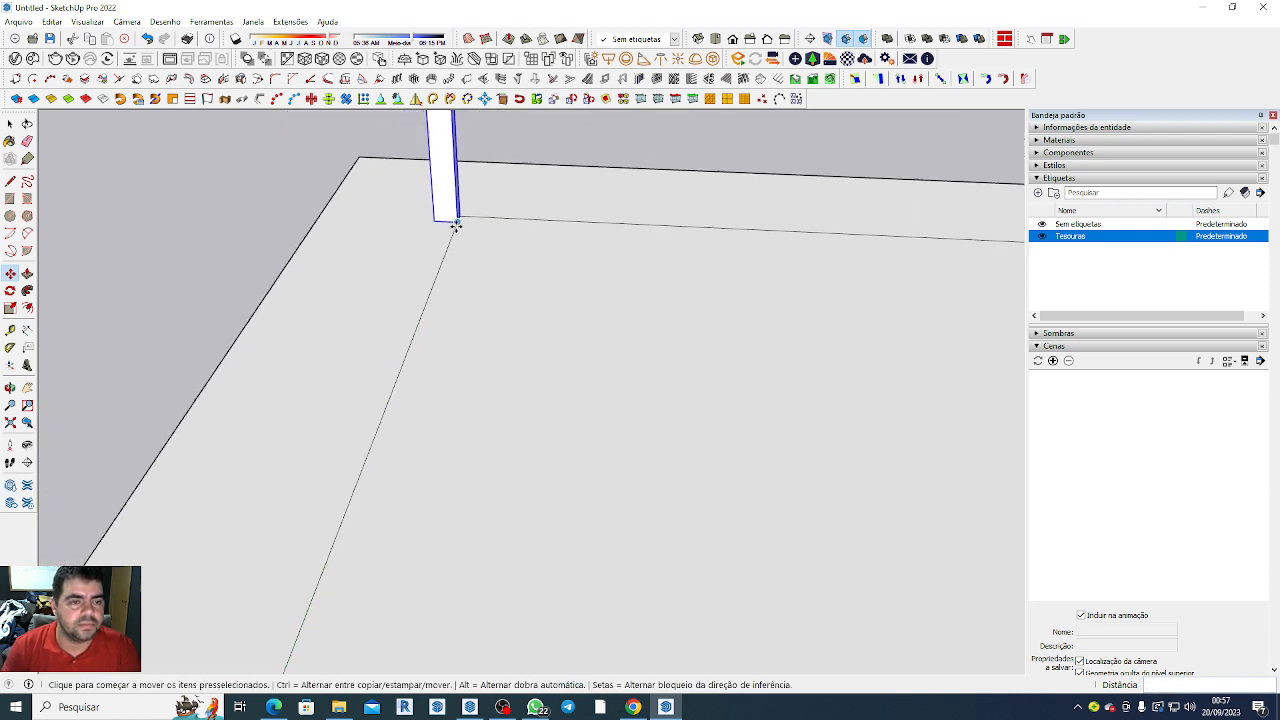
scroll(321, 332, down, 2)
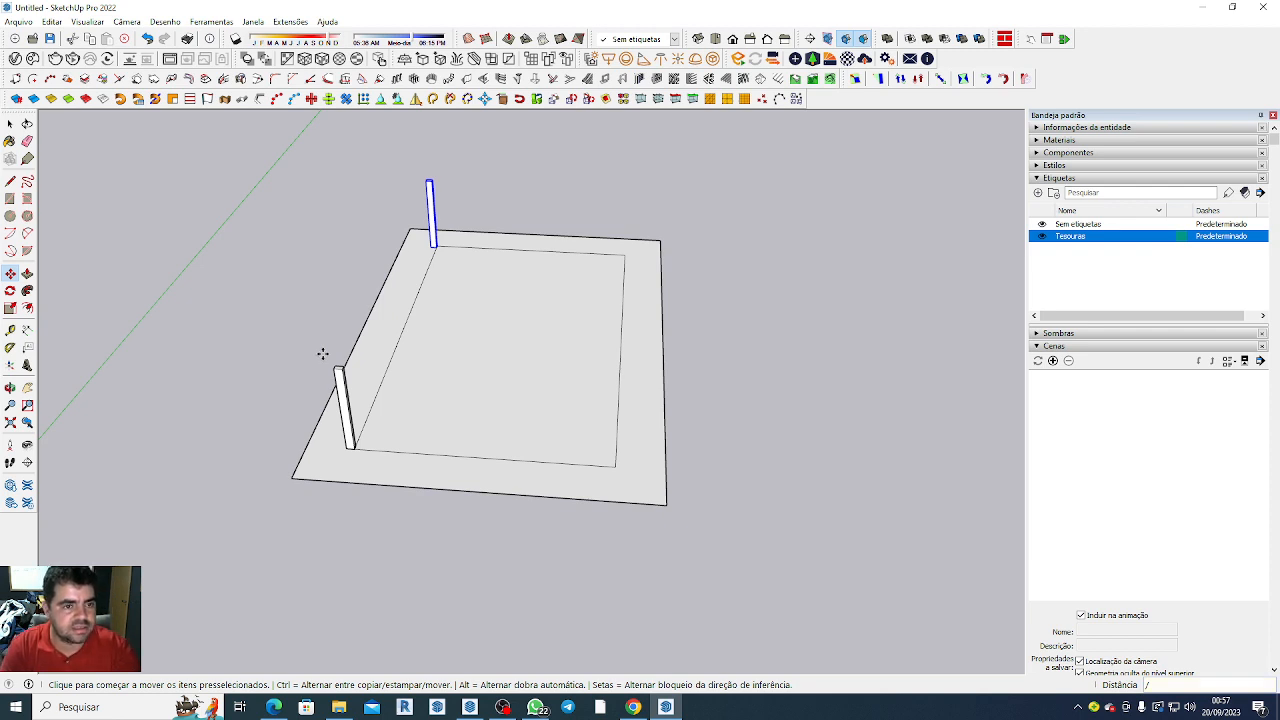
key(Return)
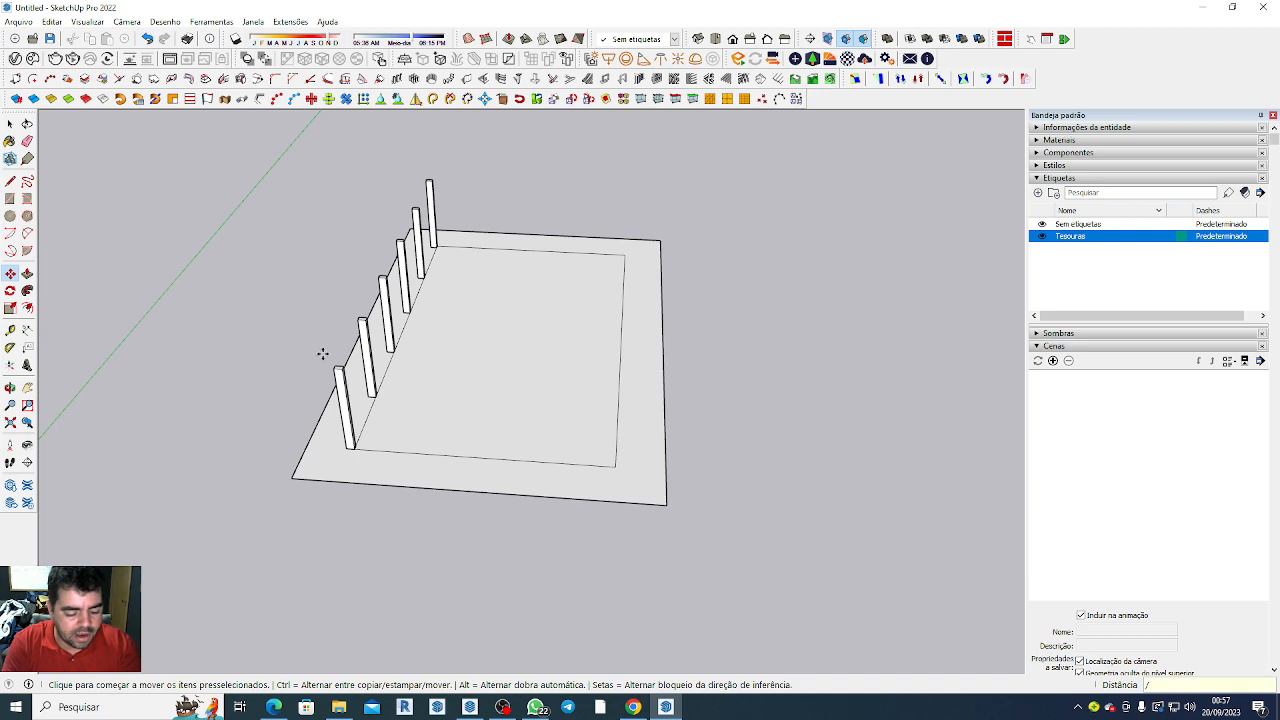
Divide the column copy distance into four equal bays, leaving three intermediate columns between the two corner columns.
key(Return)
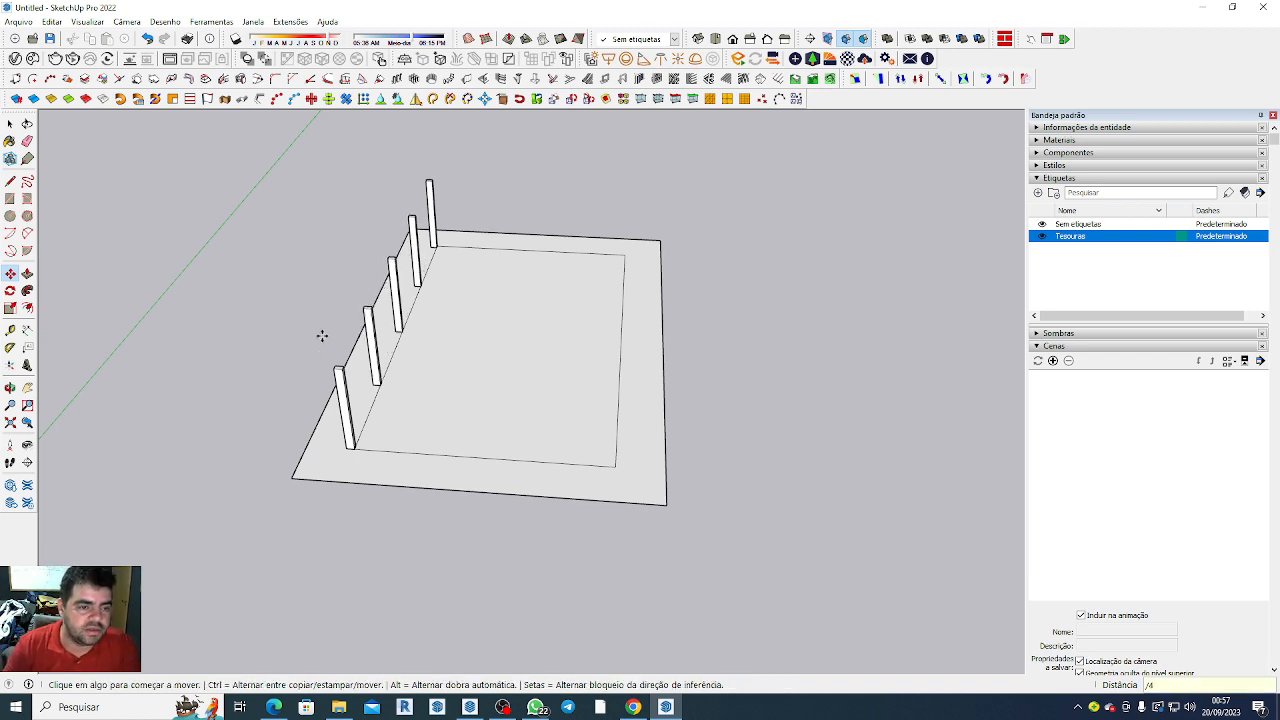
scroll(330, 330, up, 4)
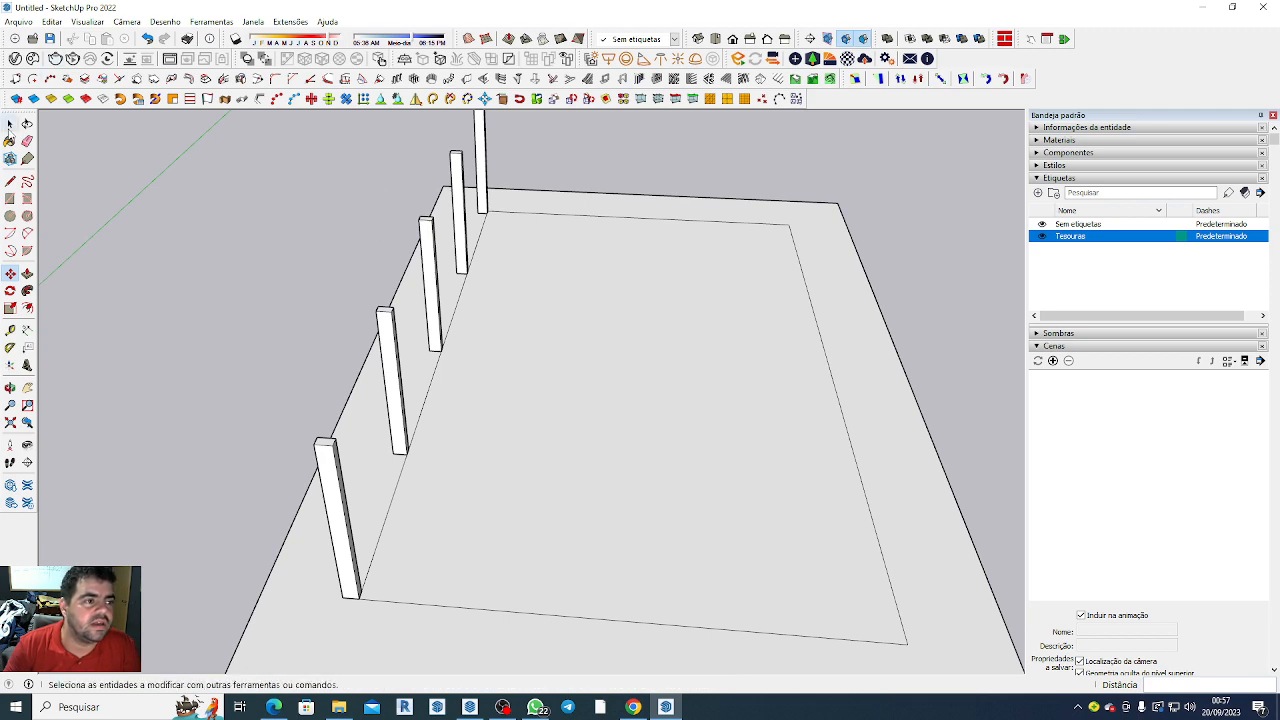
click(10, 181)
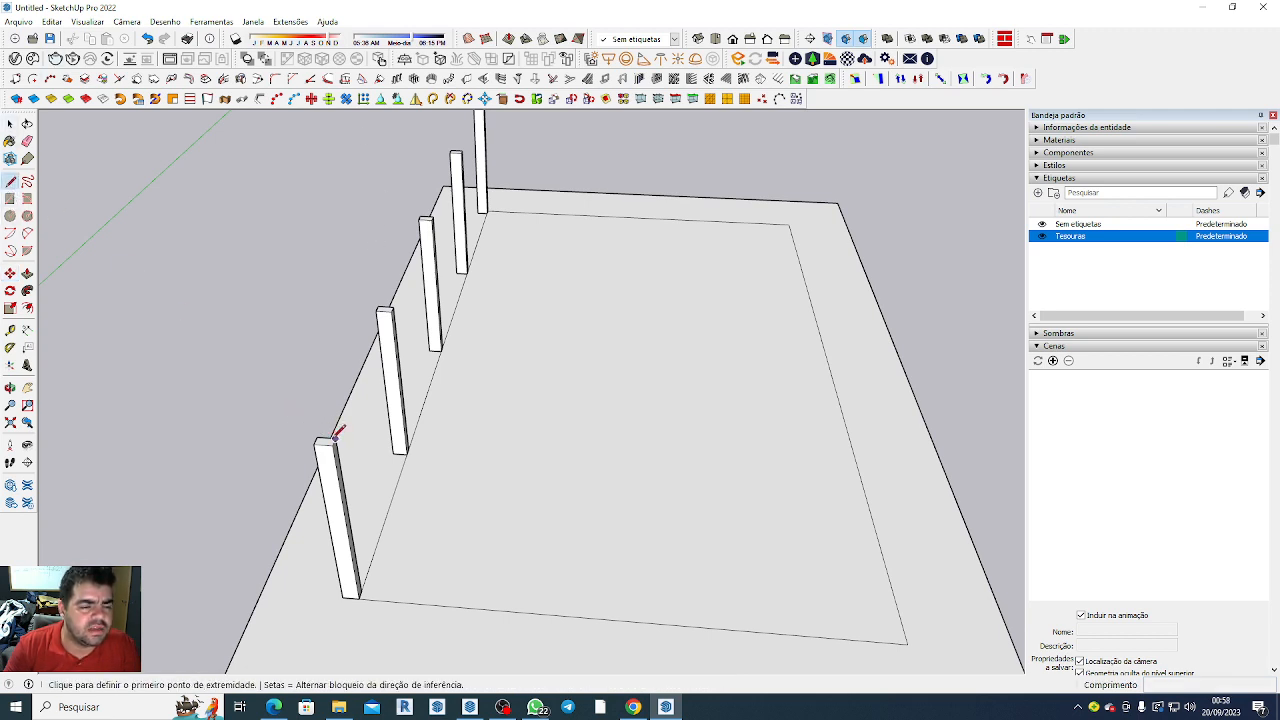
click(334, 439)
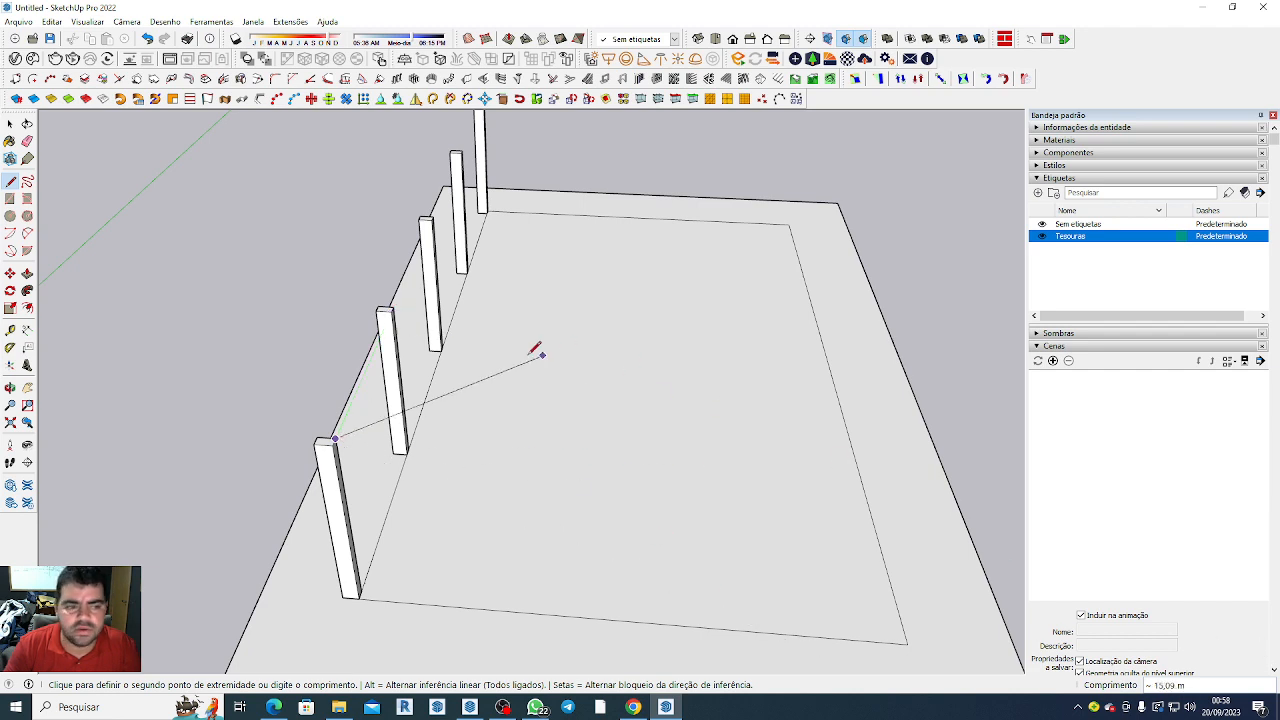
click(10, 123)
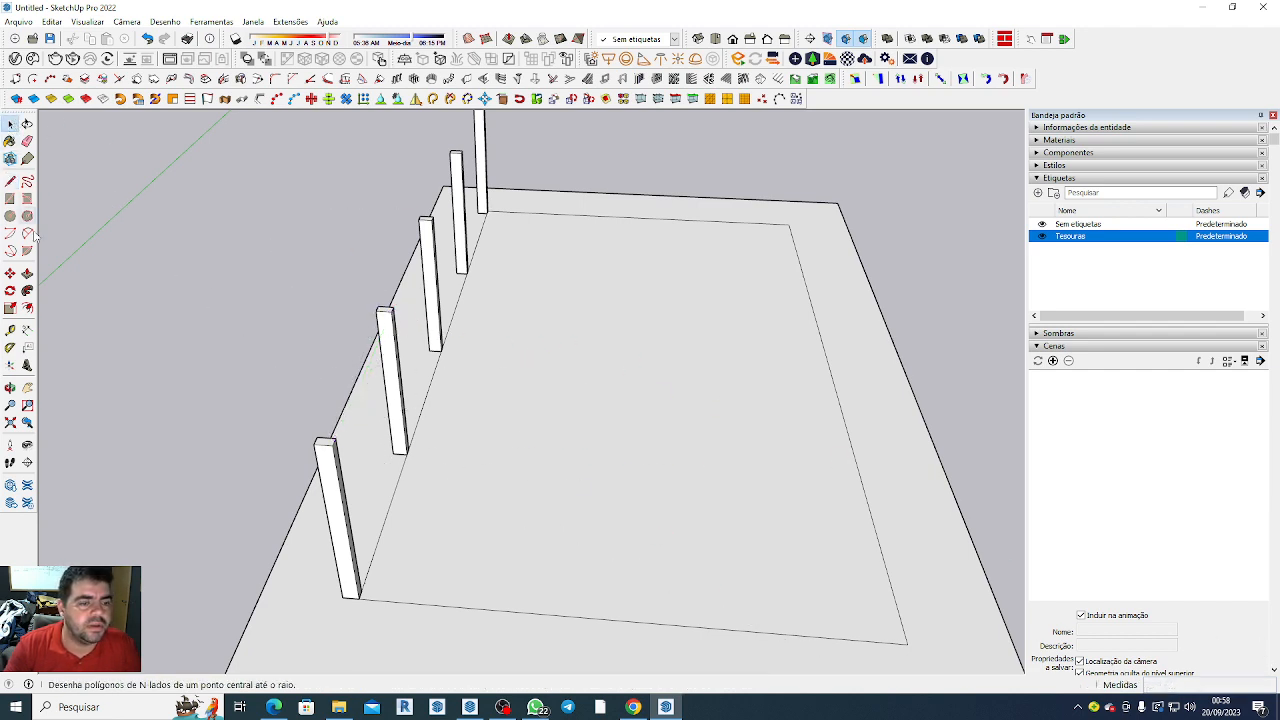
Copy all five columns across the court to the opposite long side, with the base corner on the inner court's near-right corner.
scroll(377, 408, down, 3)
scroll(377, 408, down, 2)
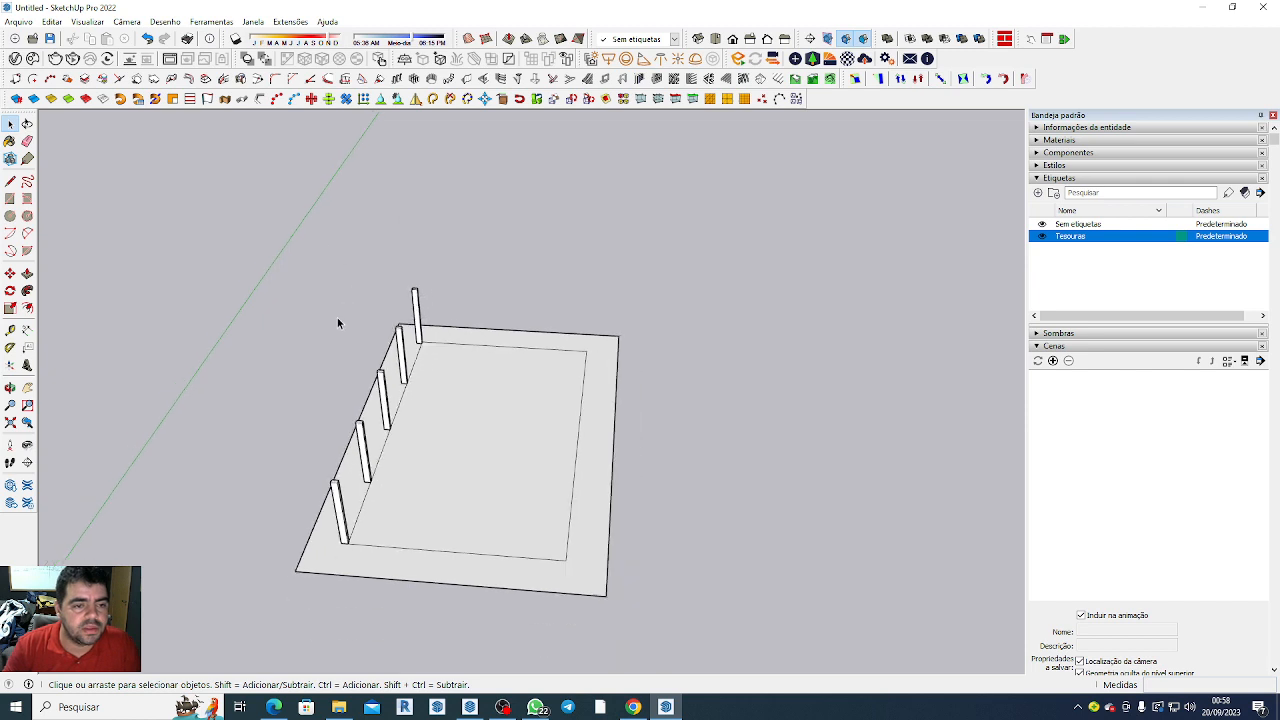
click(418, 305)
ctrl+click(401, 352)
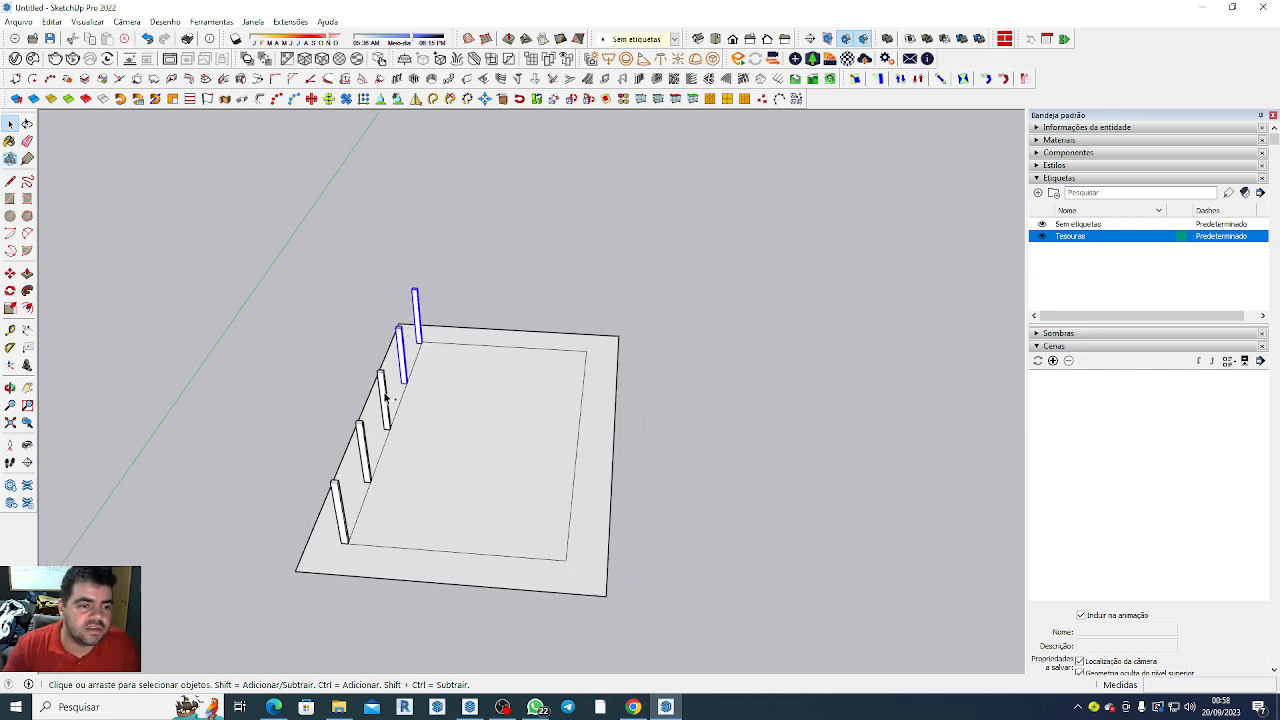
ctrl+click(384, 398)
ctrl+click(364, 445)
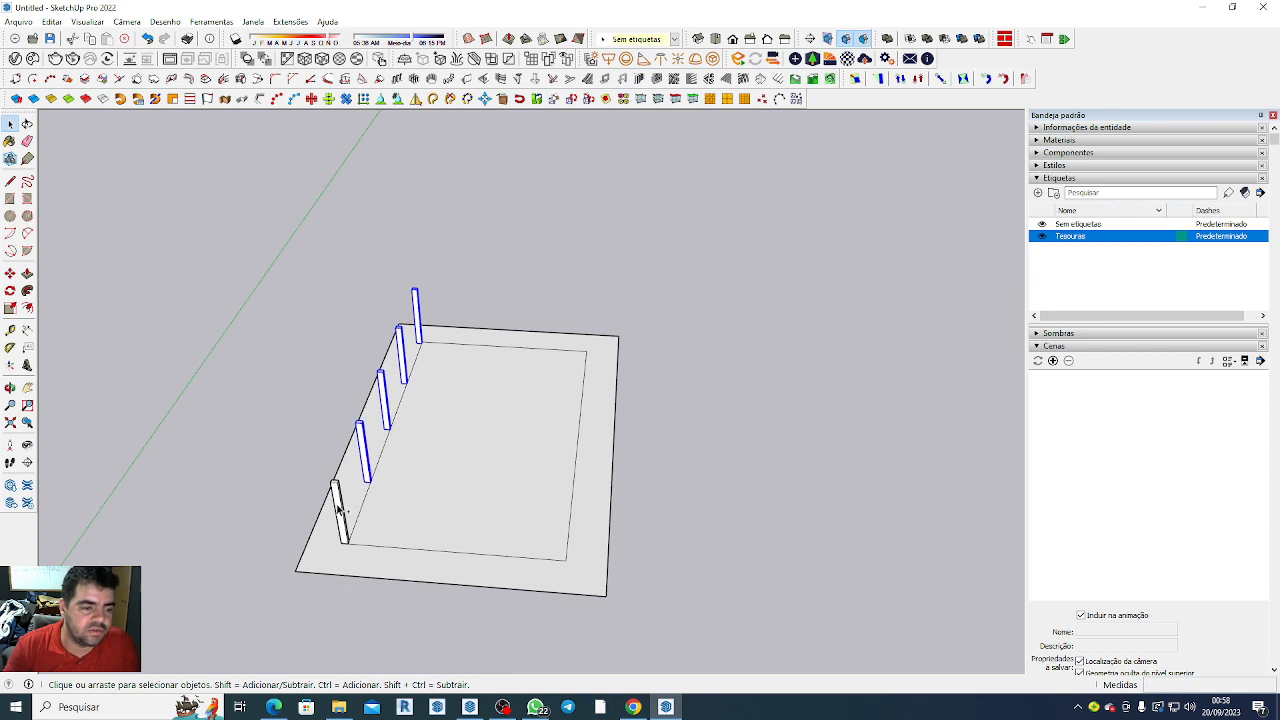
ctrl+click(338, 508)
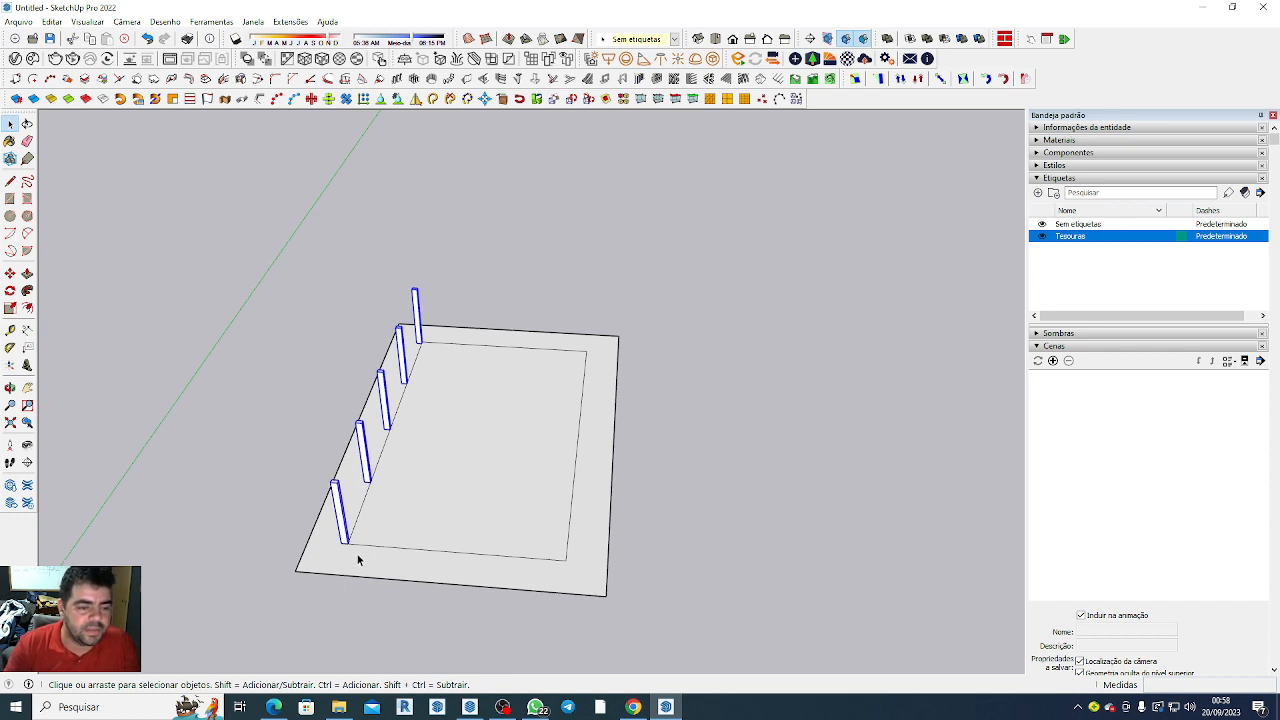
key(m)
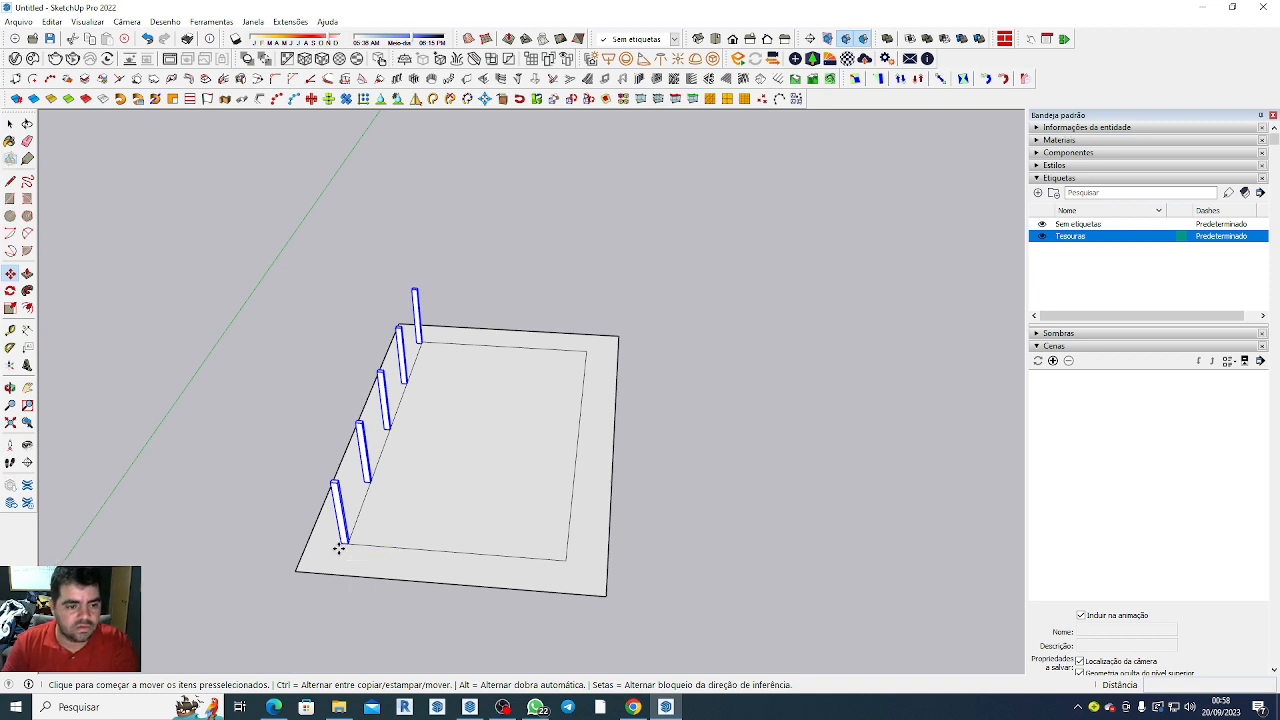
key(ctrl)
click(340, 547)
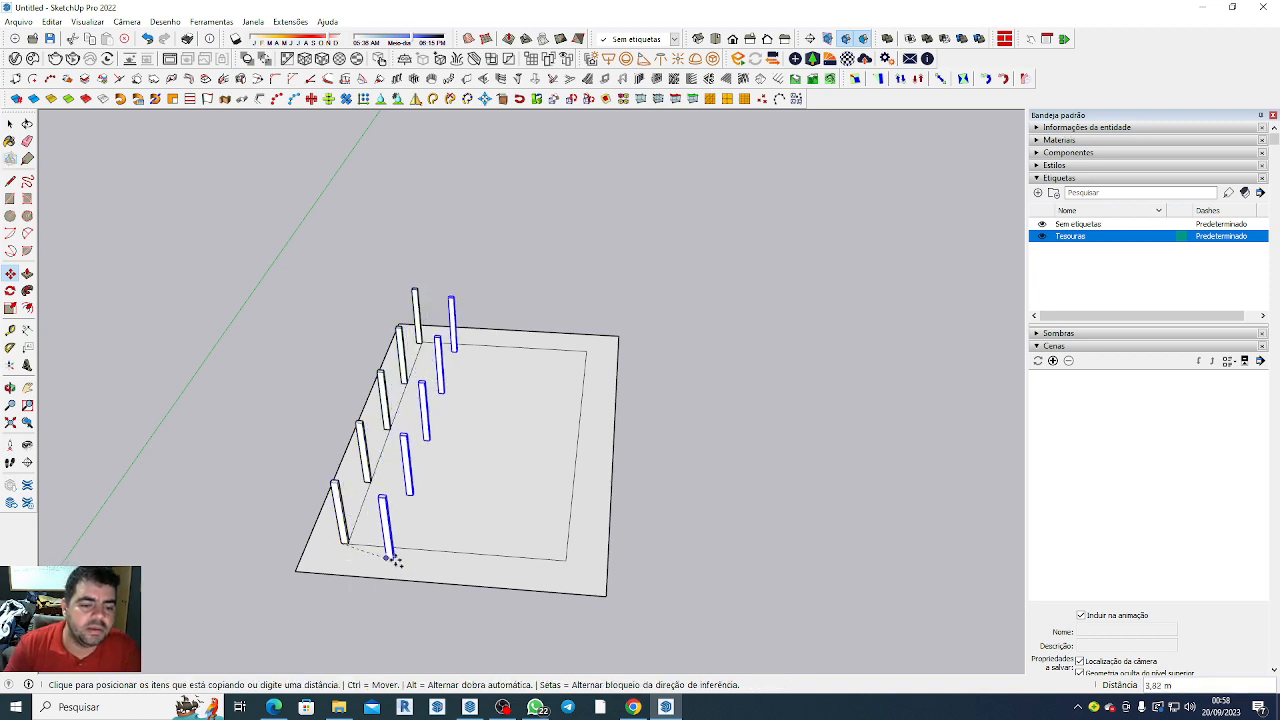
click(572, 560)
scroll(409, 536, down, 2)
scroll(412, 540, down, 1)
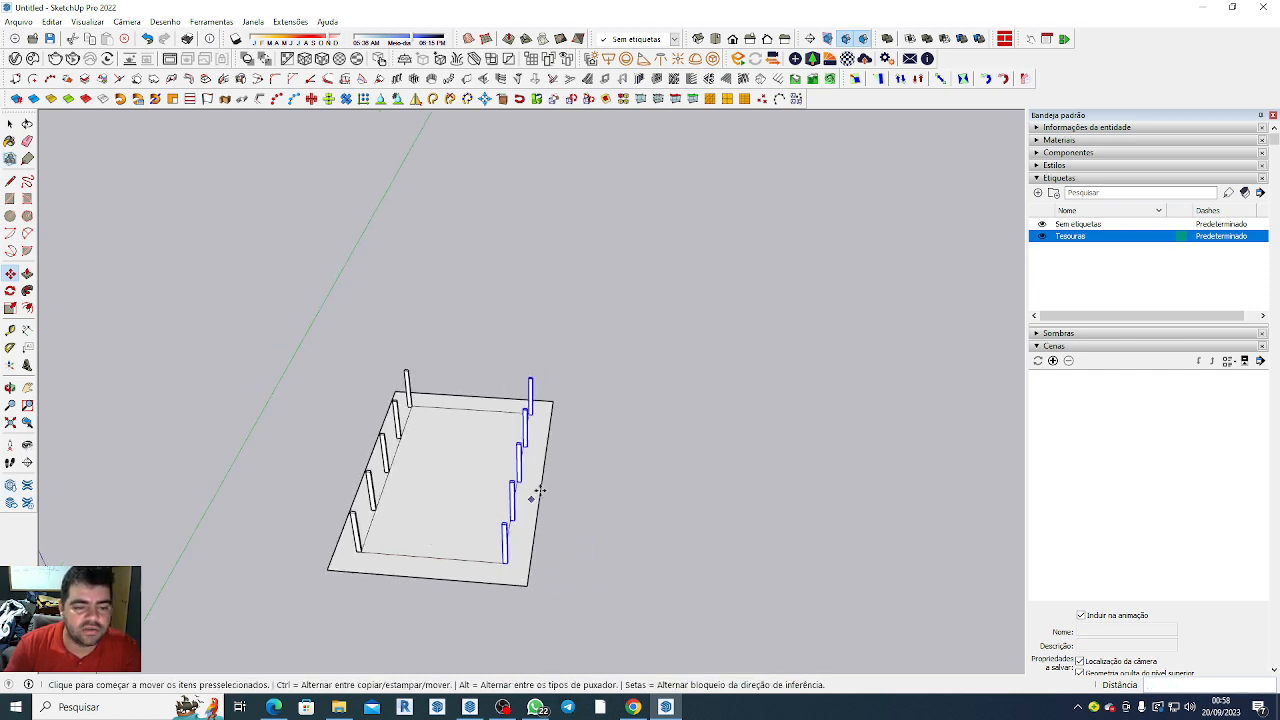
Inspect the prebuilt truss pieces near the origin beside the court and clear the column selection.
scroll(420, 290, down, 2)
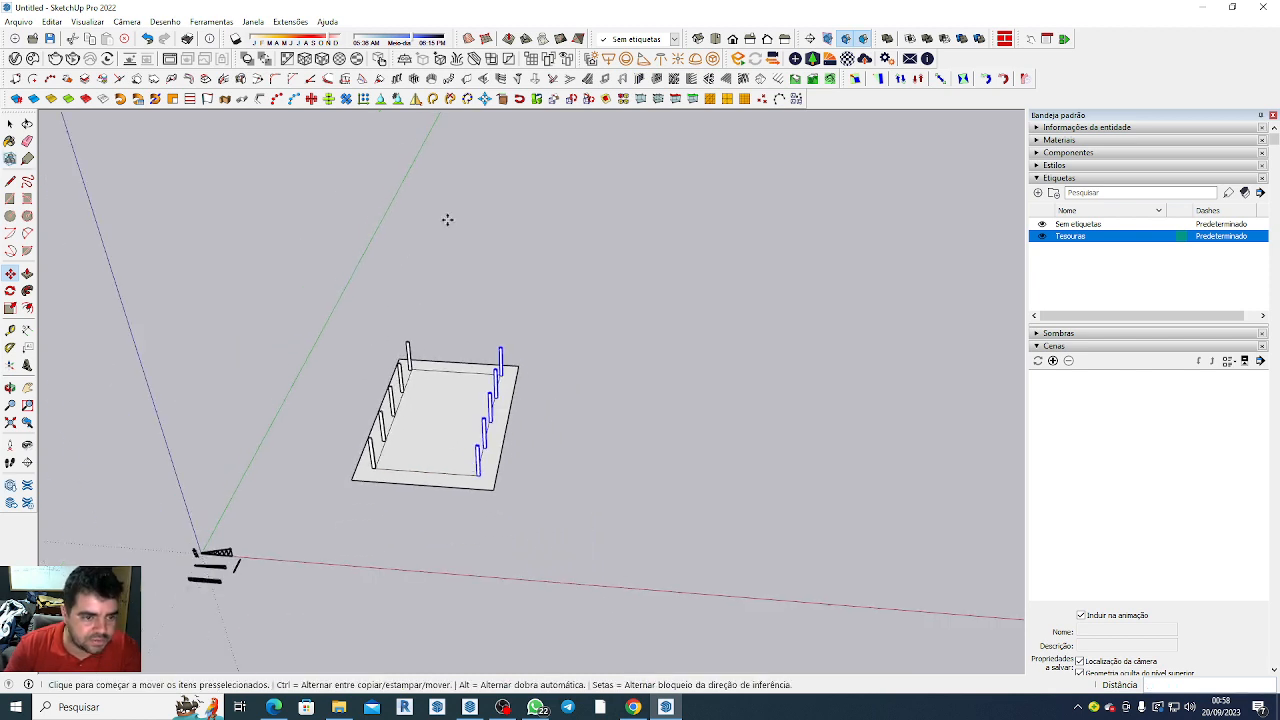
scroll(225, 555, up, 3)
scroll(270, 556, up, 2)
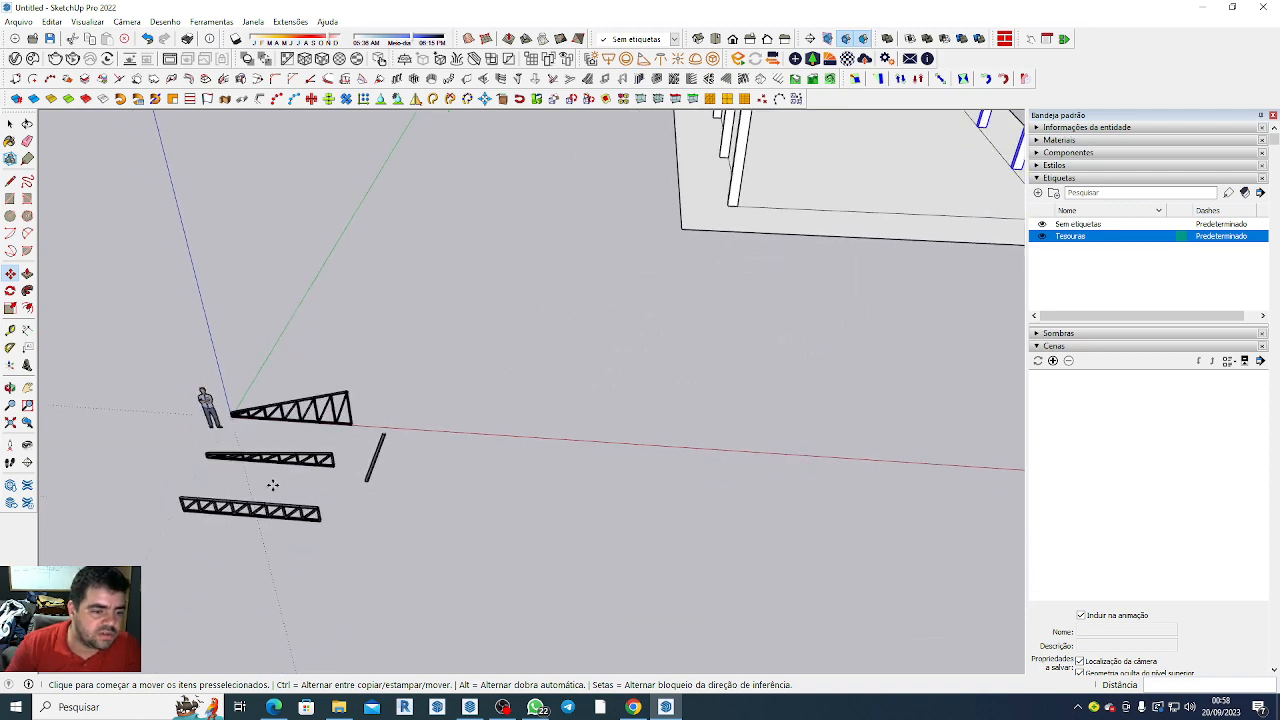
scroll(275, 537, up, 2)
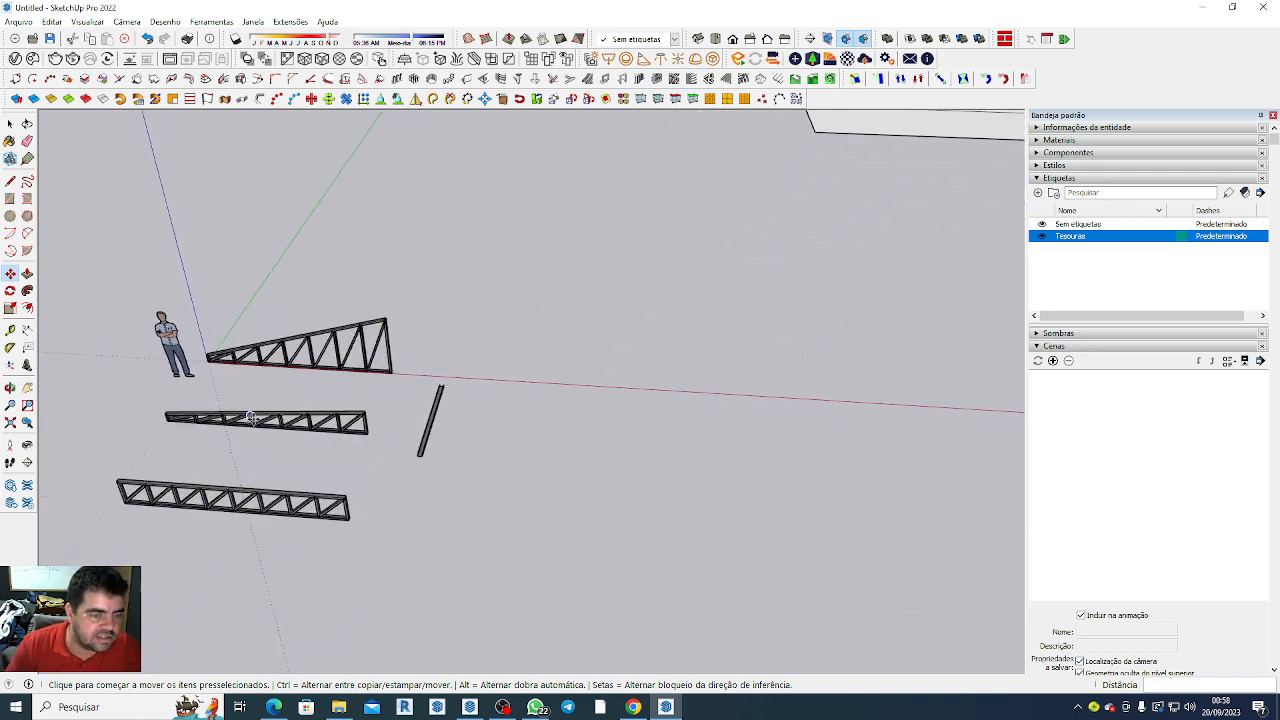
scroll(358, 416, down, 2)
scroll(358, 416, down, 4)
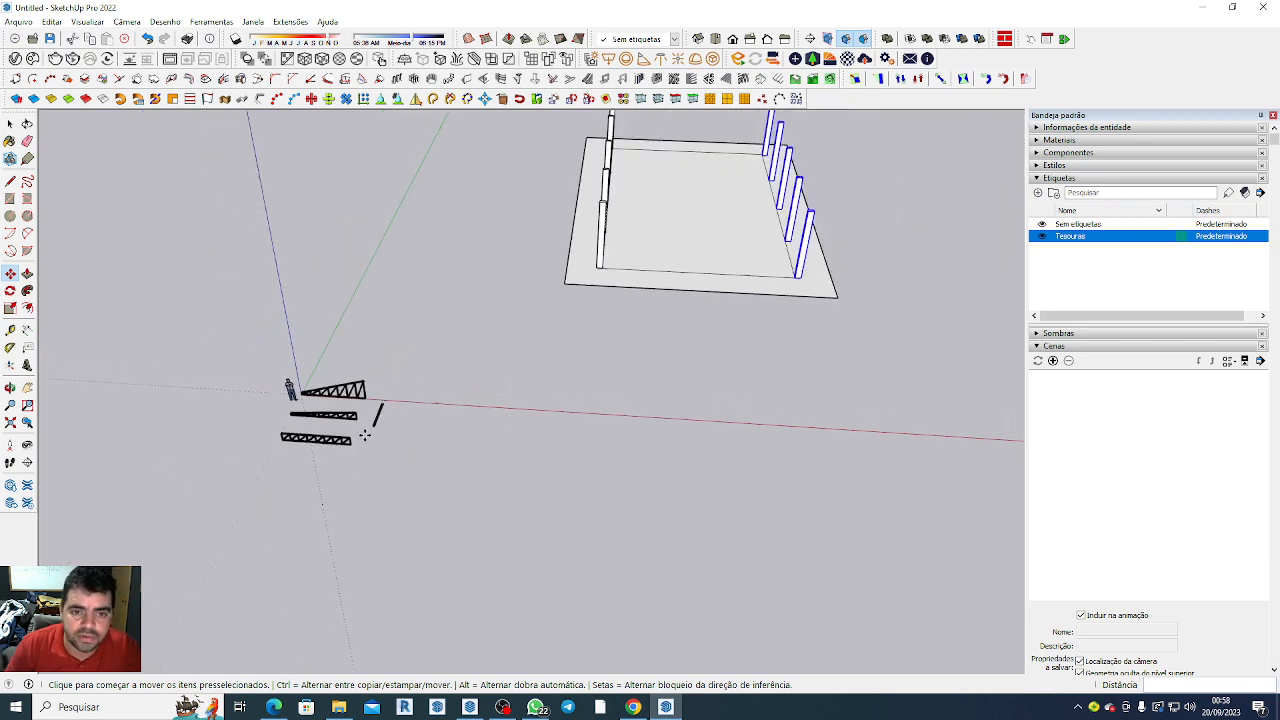
click(10, 123)
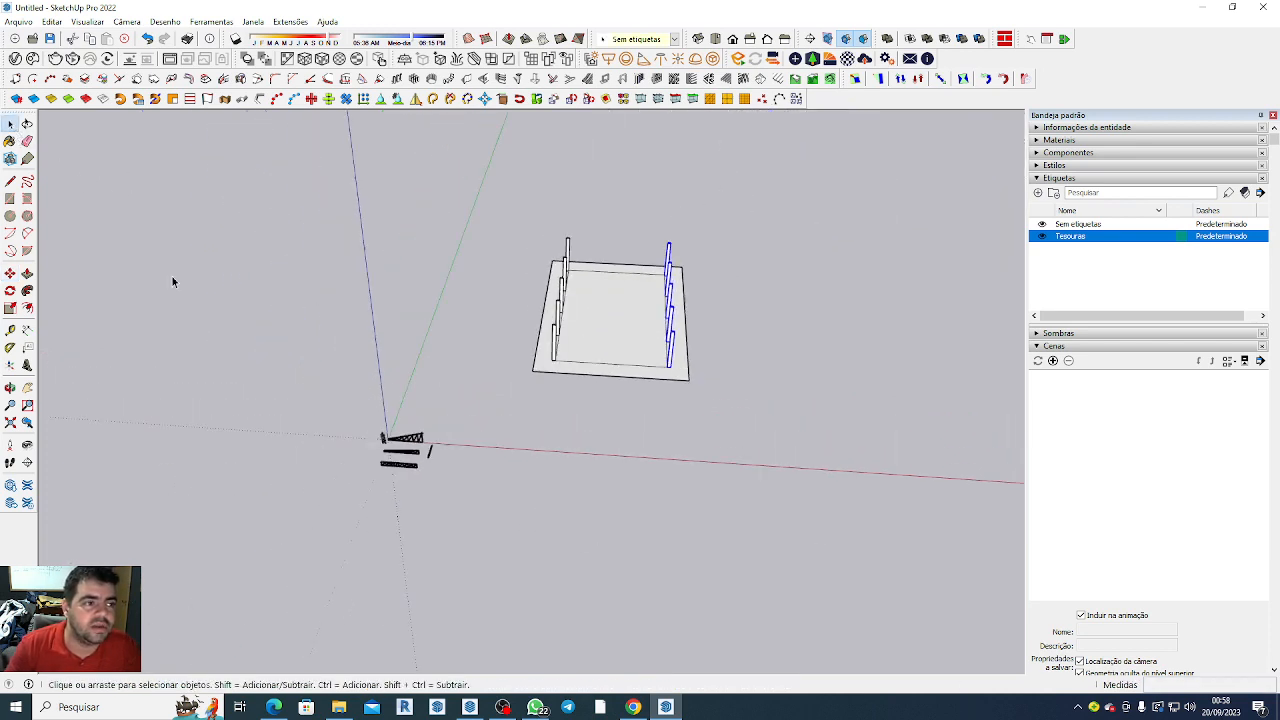
click(582, 476)
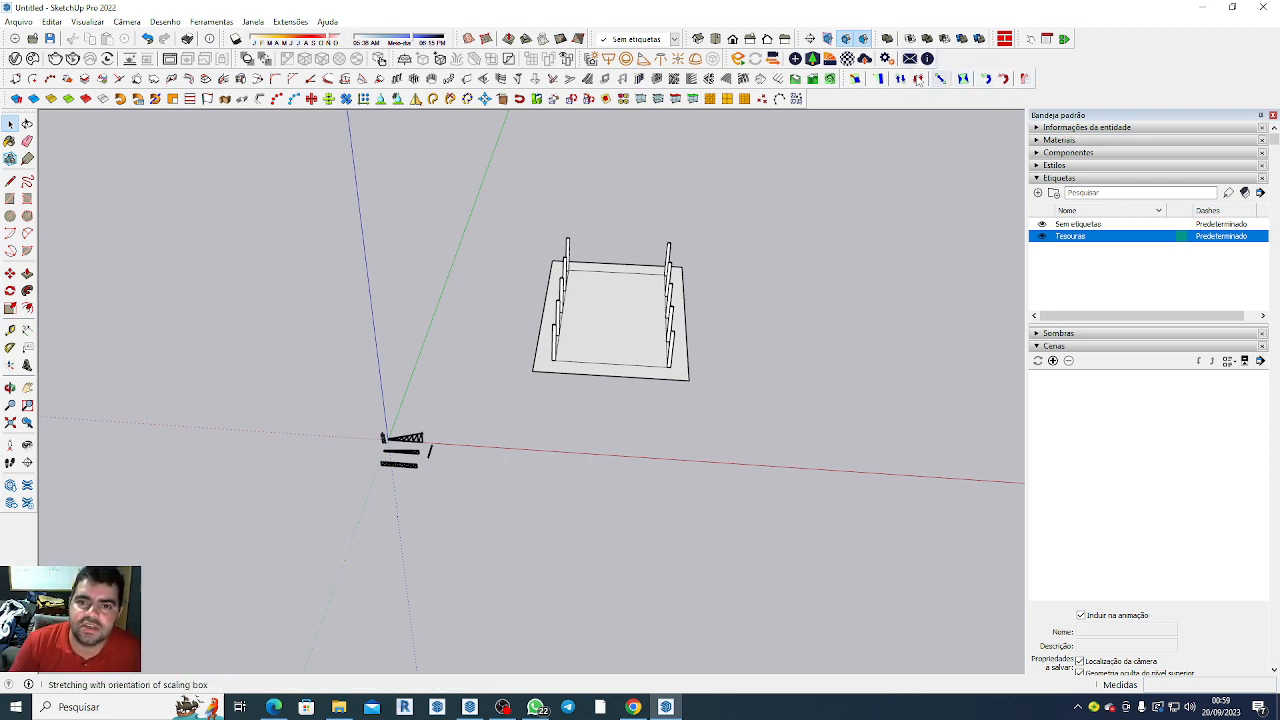
mouse_move(846, 82)
mouse_down()
mouse_move(848, 157)
mouse_move(820, 212)
mouse_move(852, 138)
mouse_move(860, 80)
mouse_move(844, 77)
mouse_up()
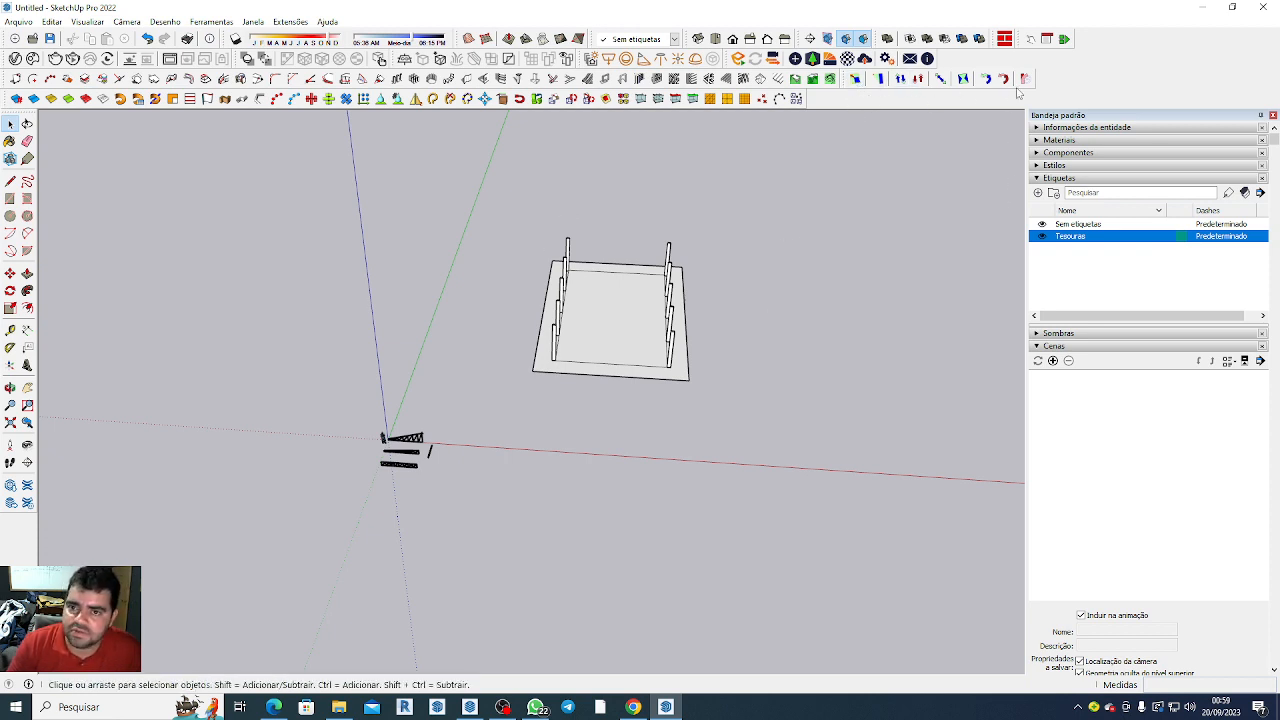
Group the court base together with all ten columns, and clear the selection.
middle_drag(423, 337, 508, 314)
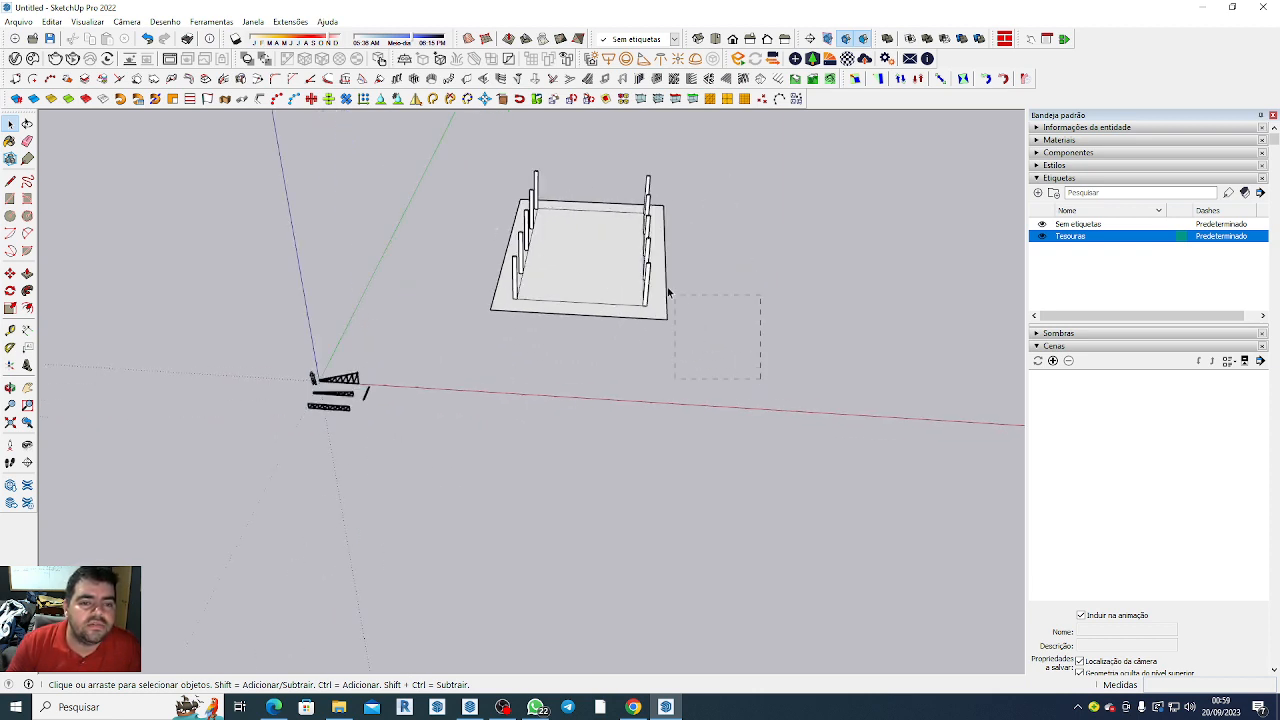
drag(668, 292, 477, 131)
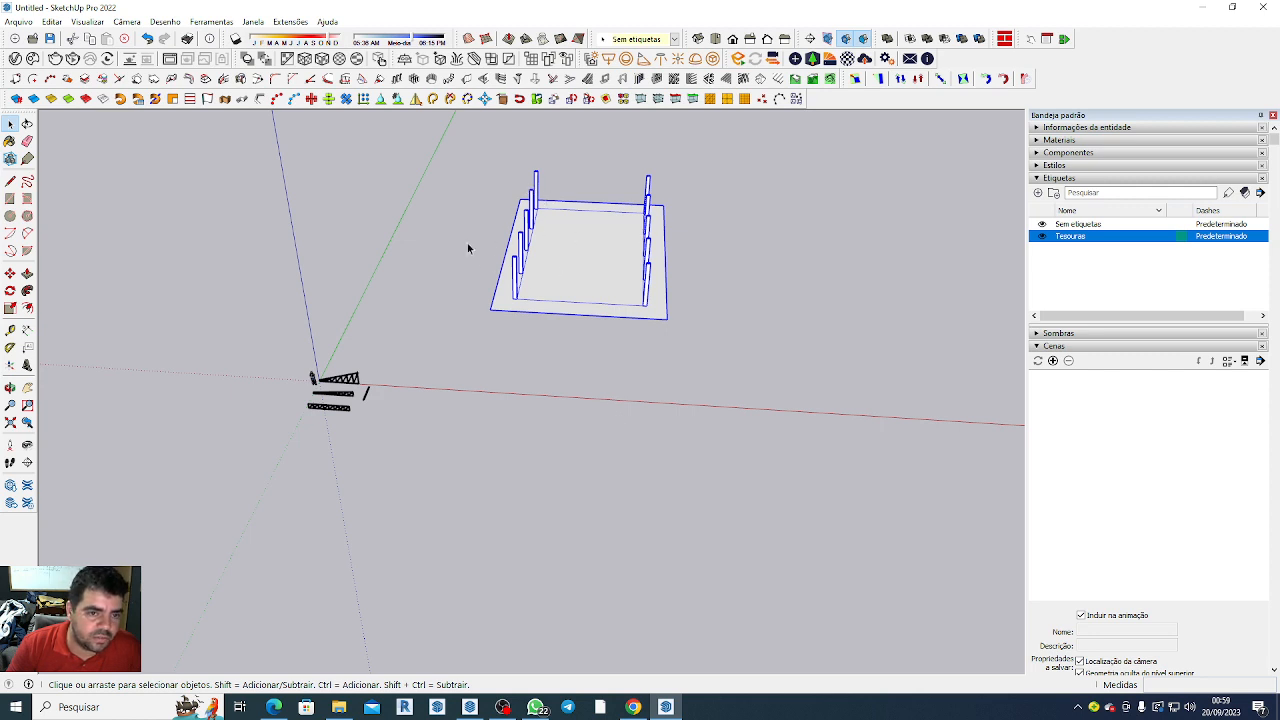
right_click(532, 262)
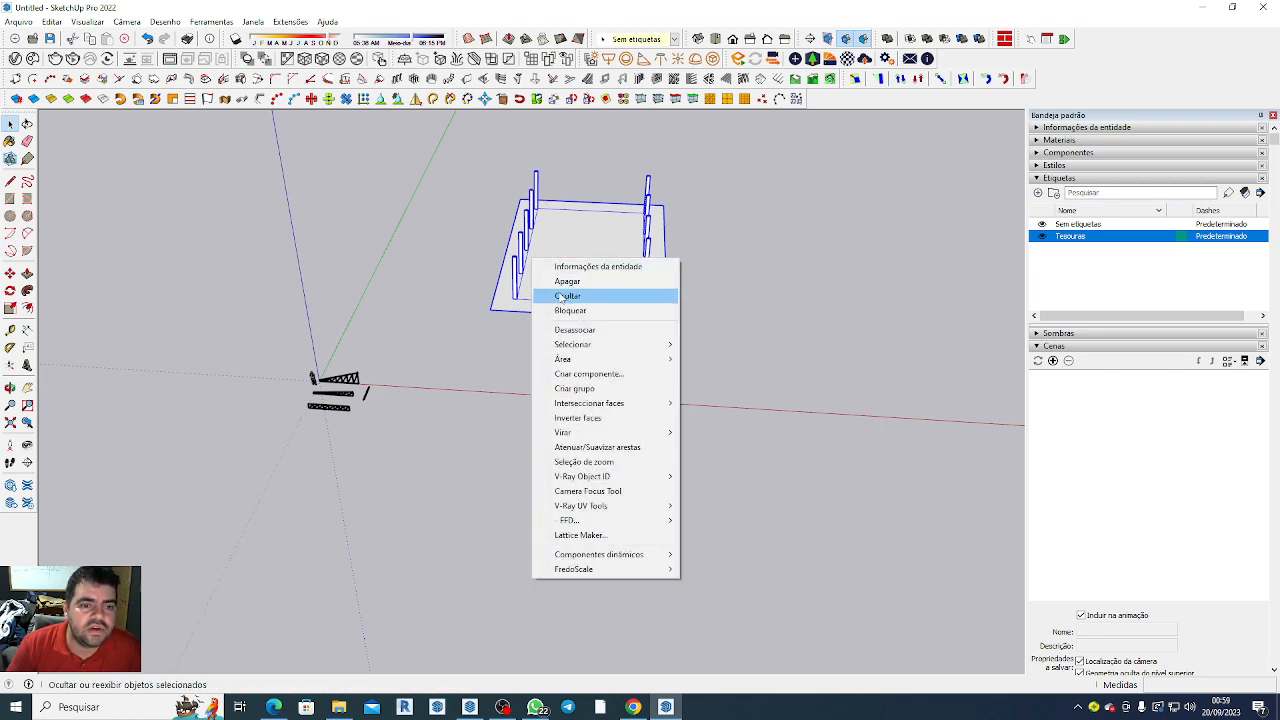
click(588, 388)
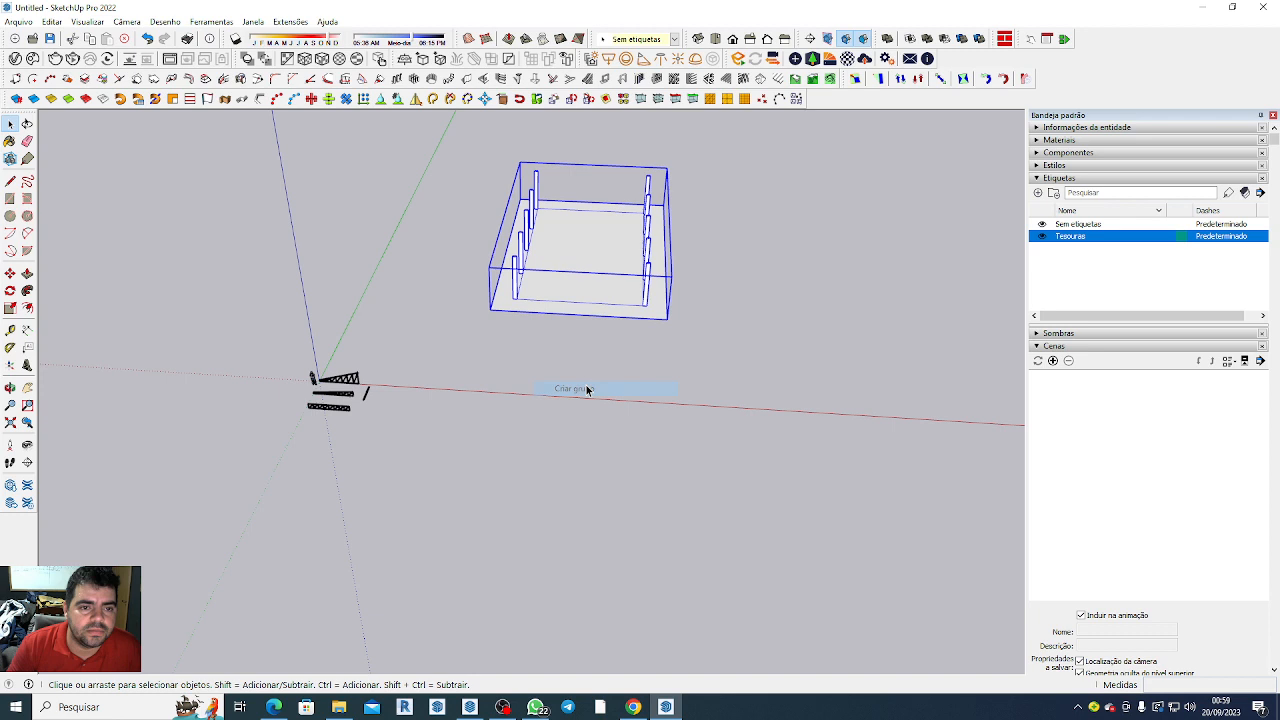
click(698, 366)
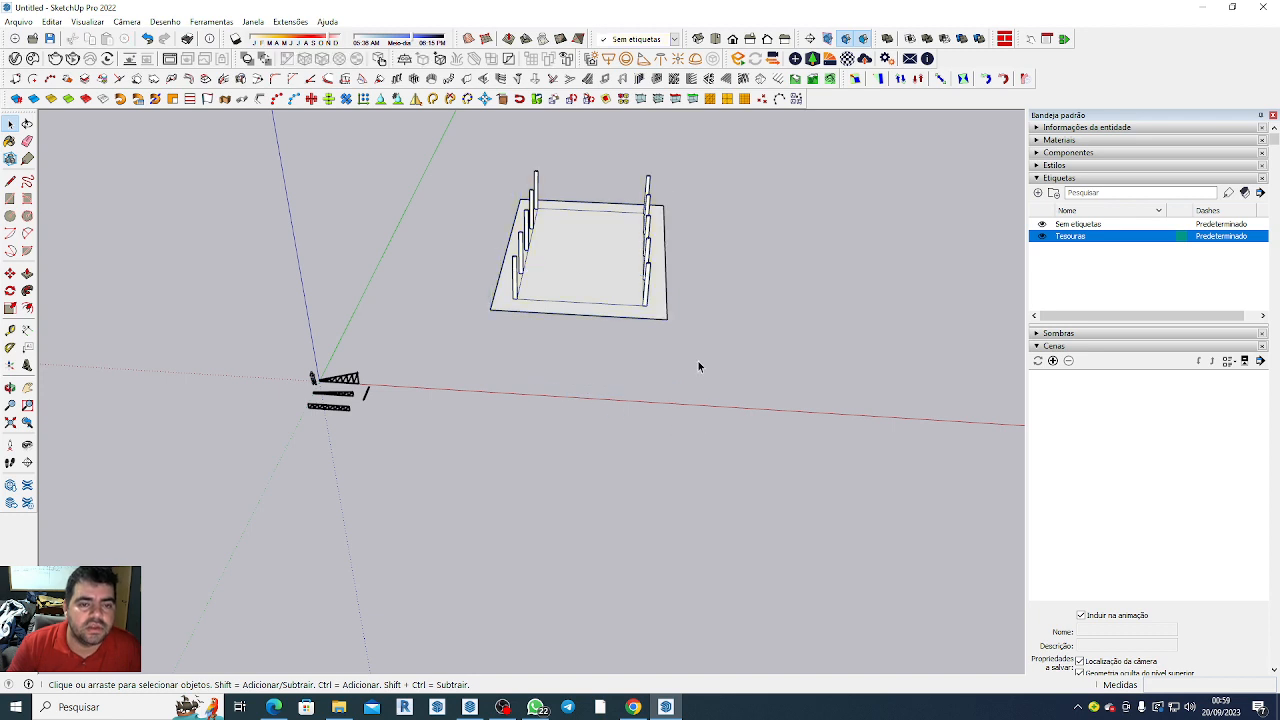
click(607, 249)
click(808, 364)
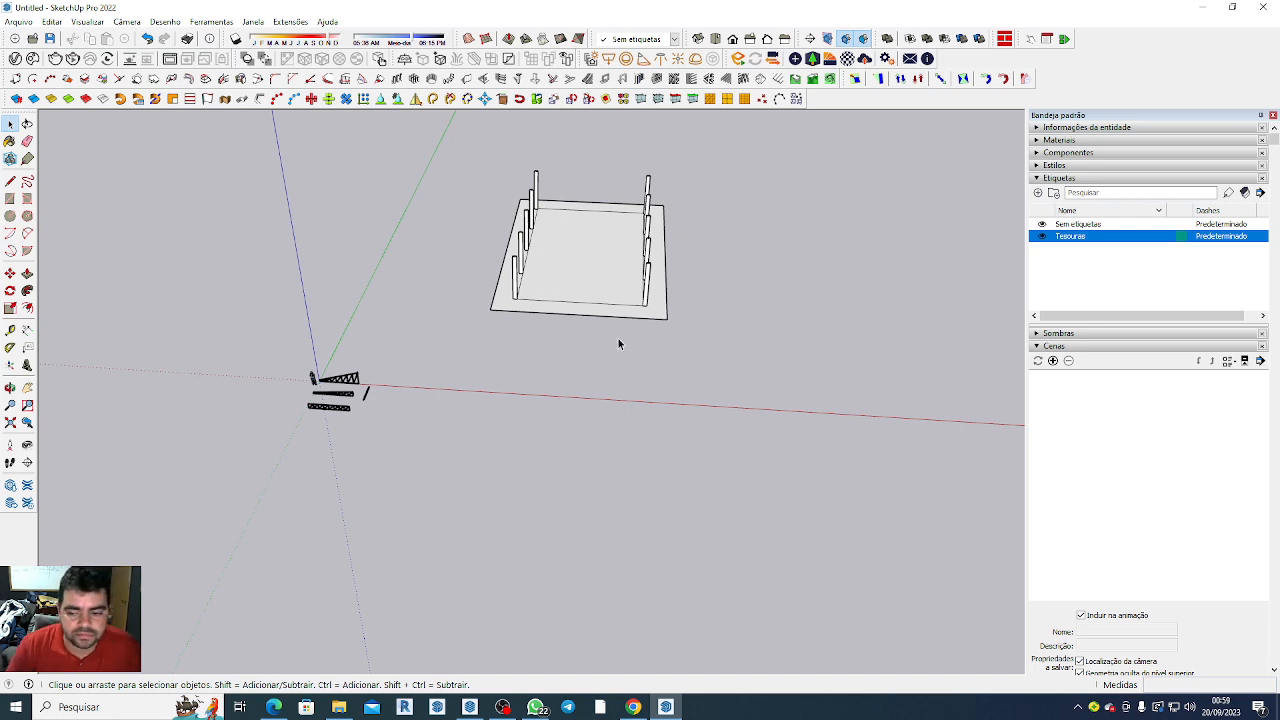
Examine the three prebuilt trusses near the origin against the court, selecting the triangular, tapered and parallel-chord ones individually.
scroll(710, 444, down, 2)
scroll(430, 340, up, 3)
scroll(475, 428, up, 5)
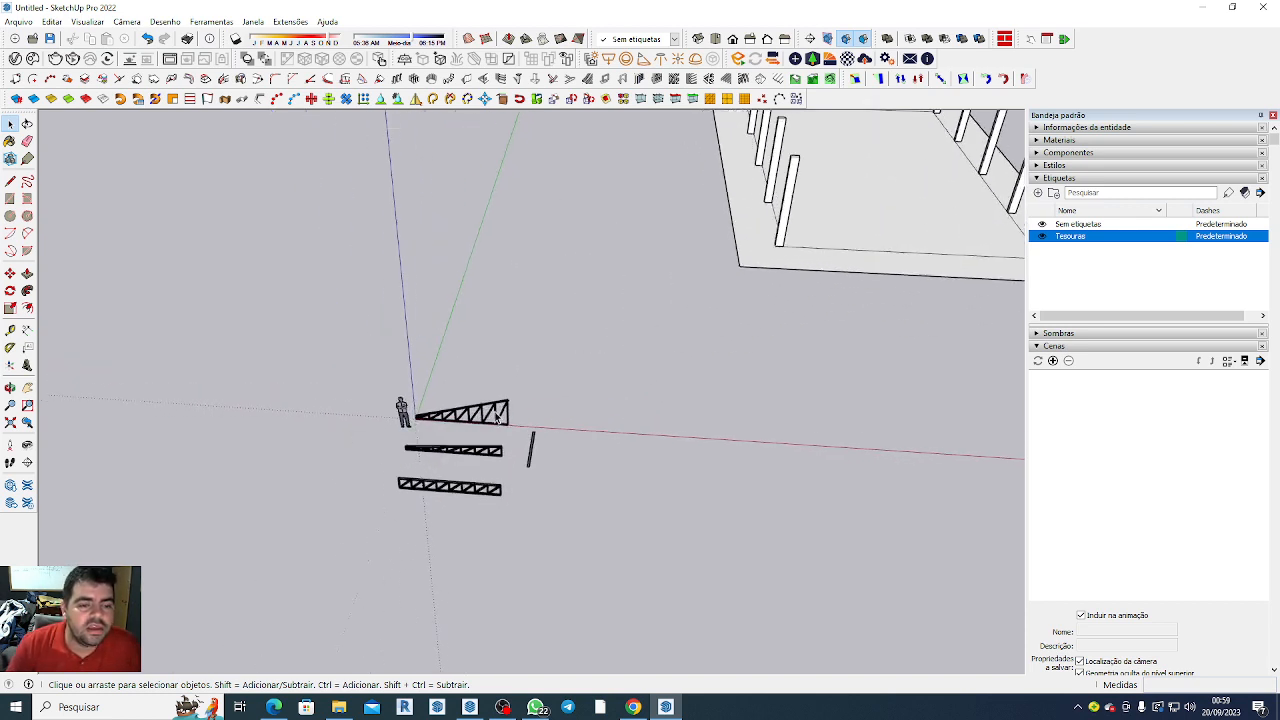
click(494, 397)
scroll(494, 397, down, 3)
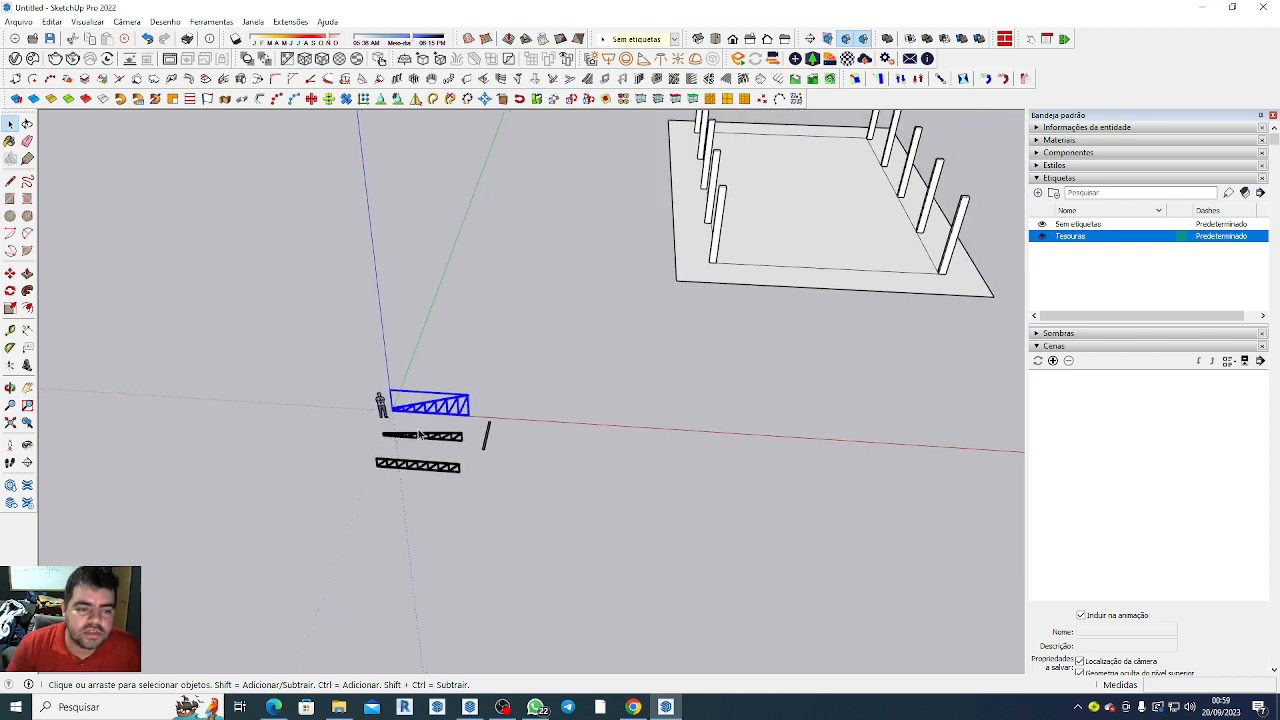
scroll(455, 425, up, 4)
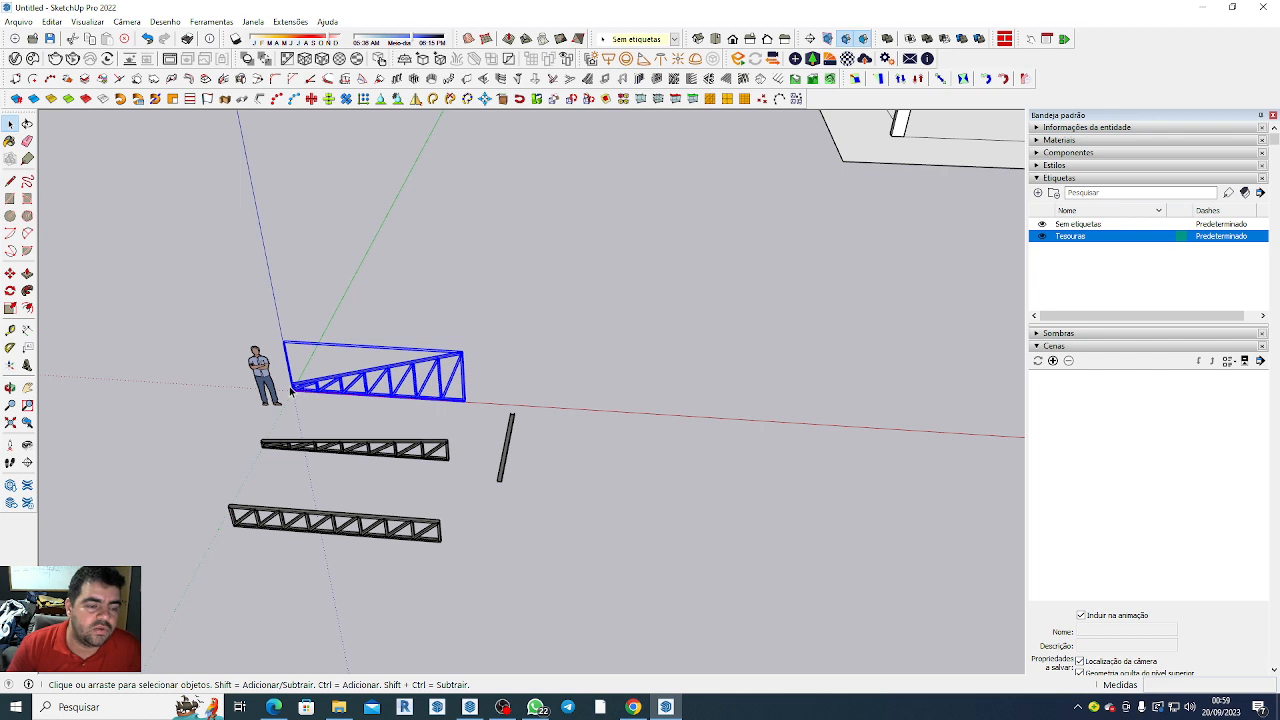
click(403, 445)
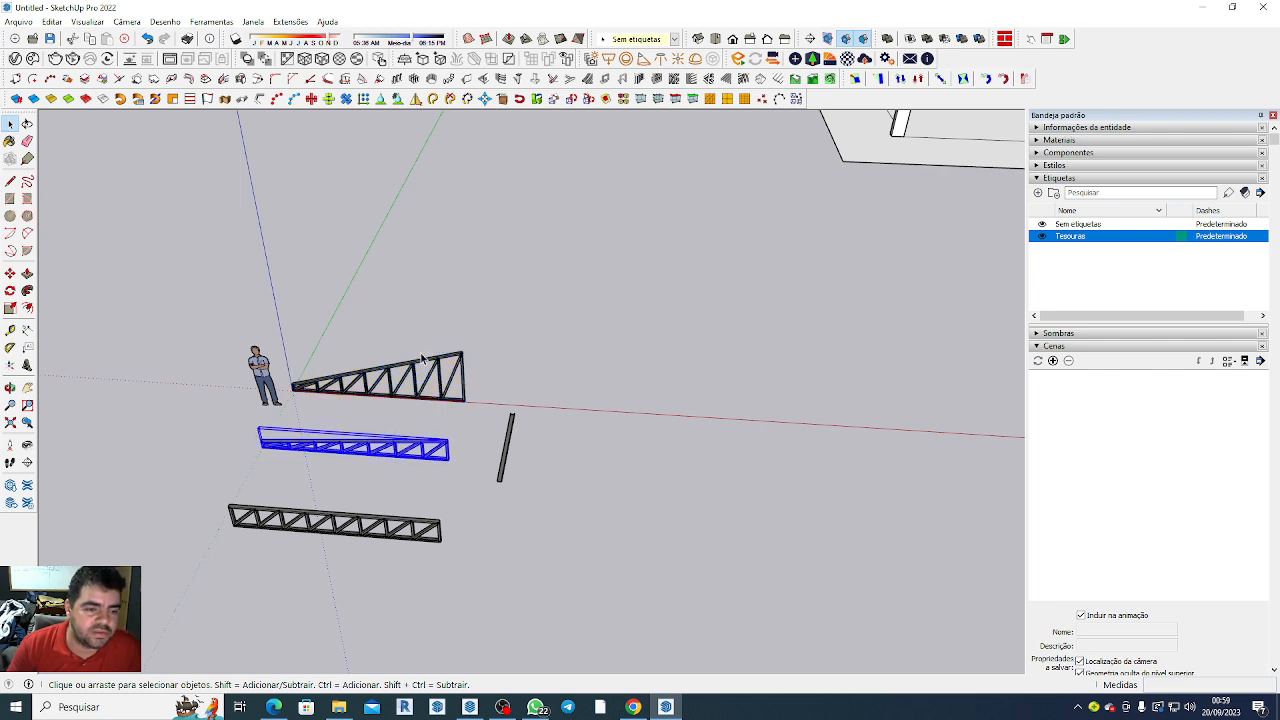
click(433, 377)
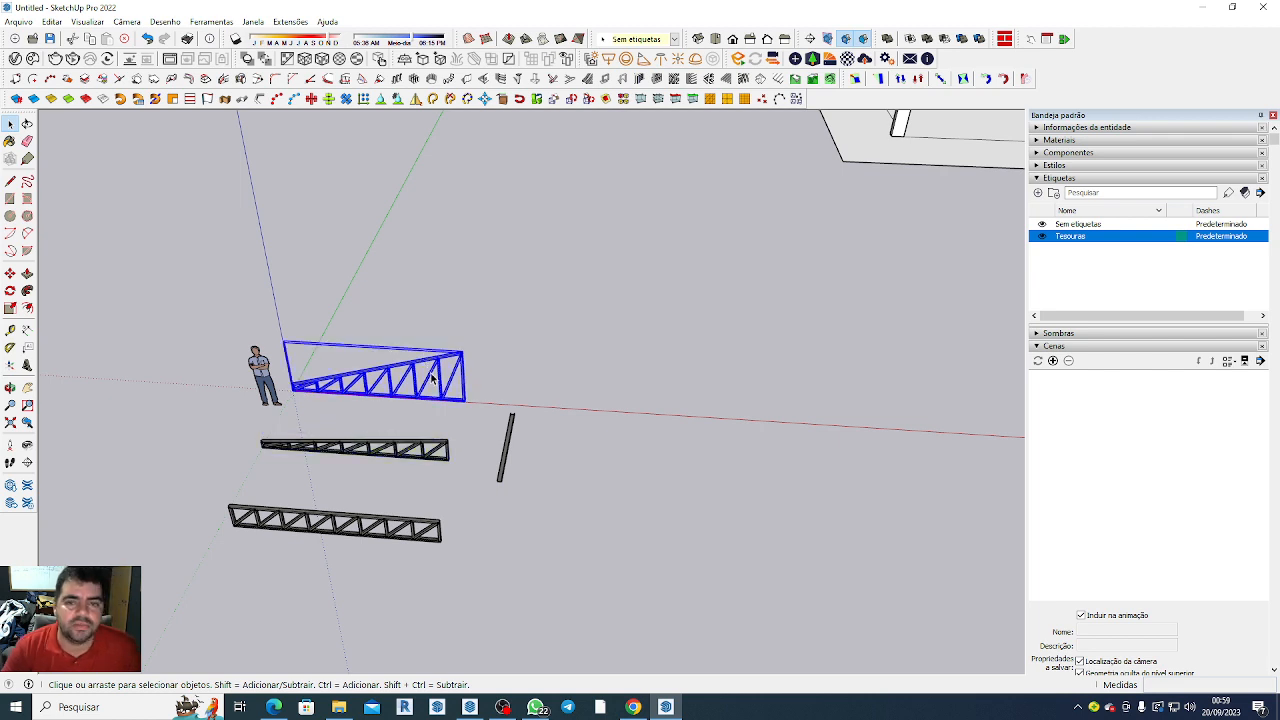
scroll(311, 305, down, 10)
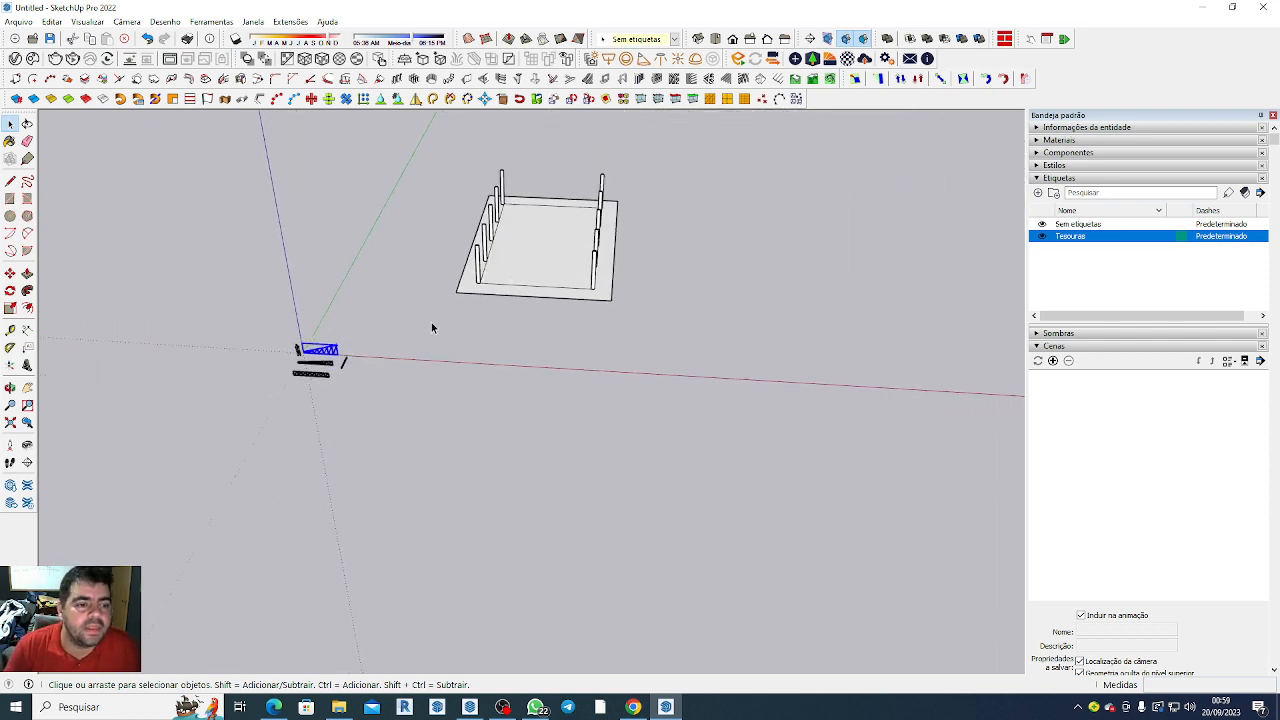
scroll(351, 388, up, 5)
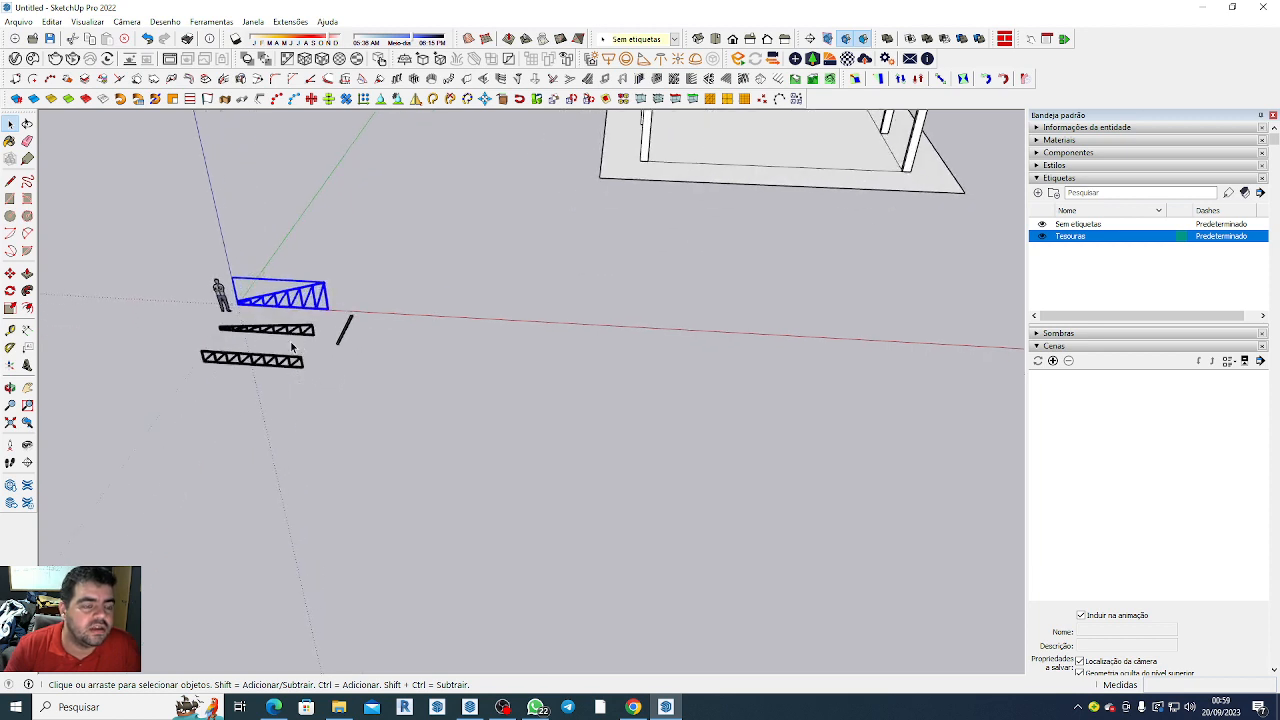
click(265, 368)
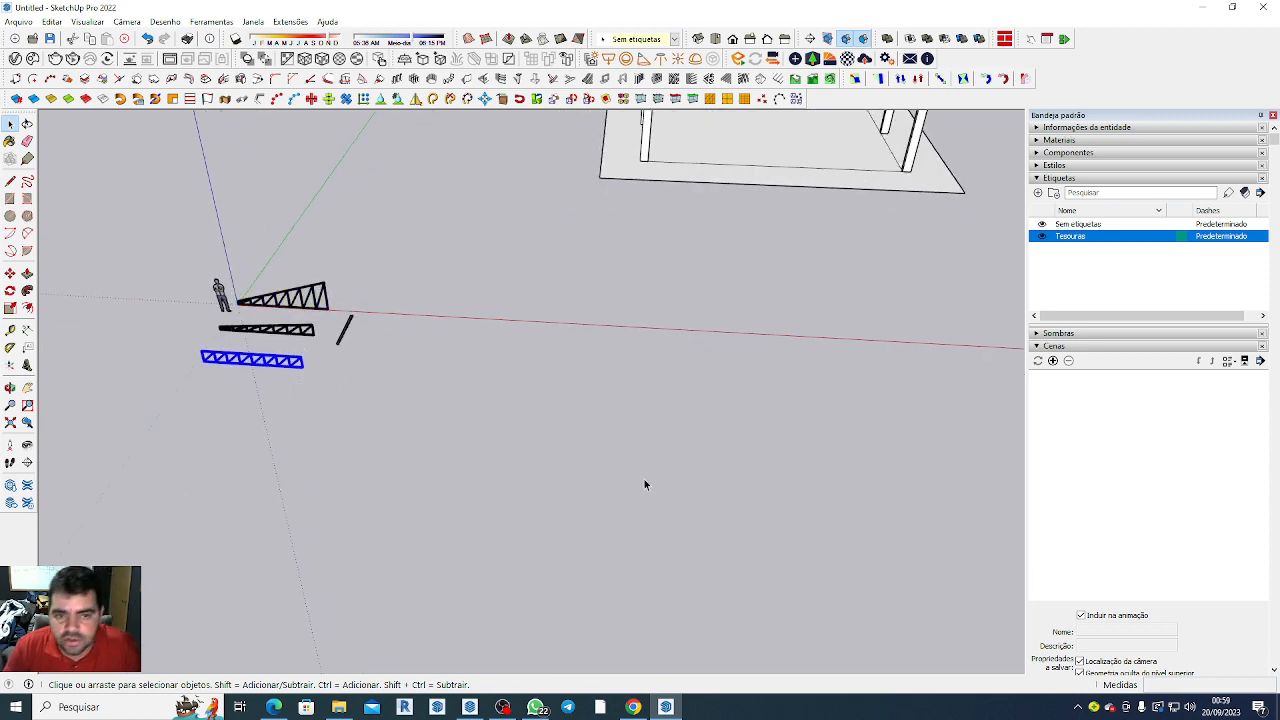
scroll(556, 450, down, 2)
scroll(496, 466, up, 8)
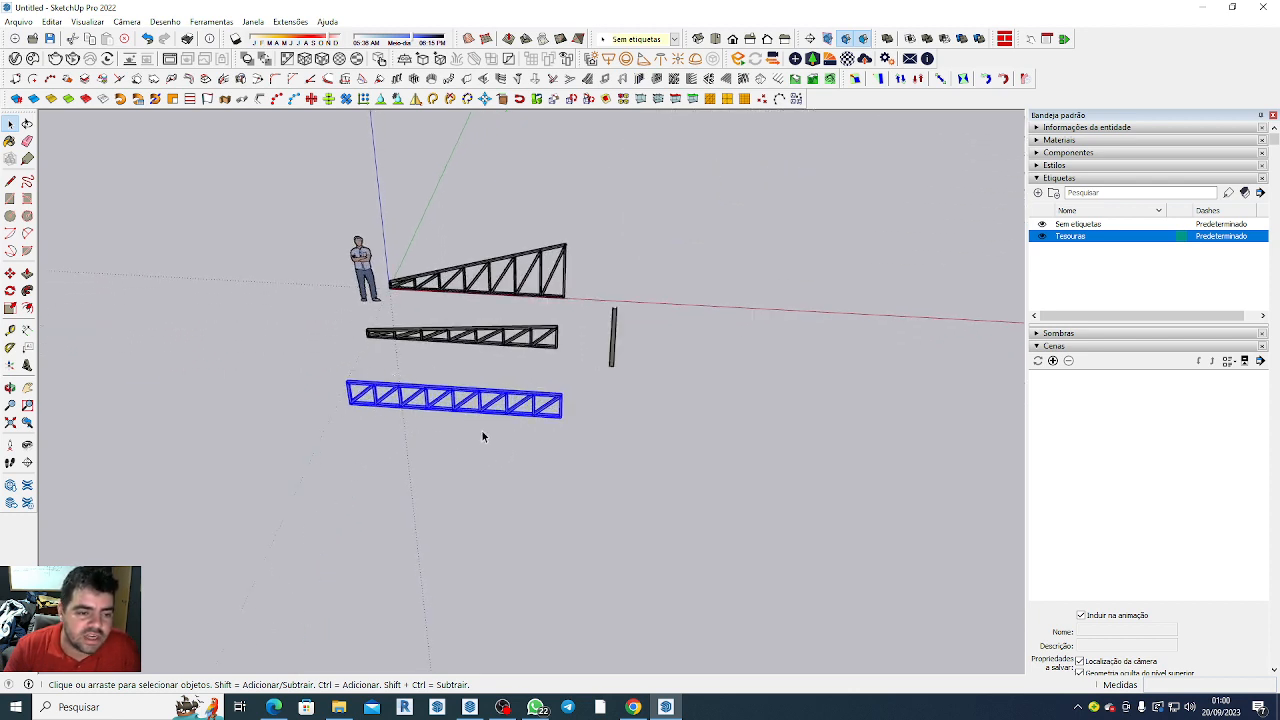
scroll(380, 335, down, 6)
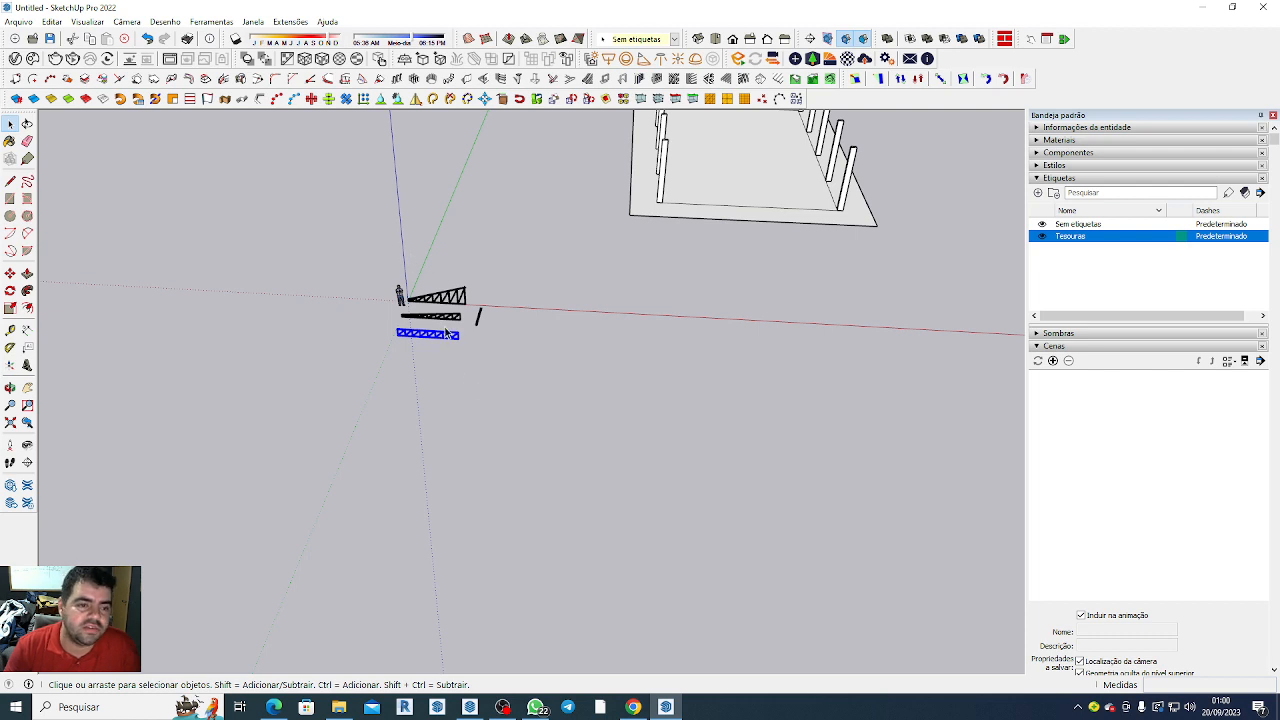
Copy the parallel-chord truss from the origin area, placing its bottom end corner on the top outer front corner of the court's front-left column.
scroll(446, 338, up, 6)
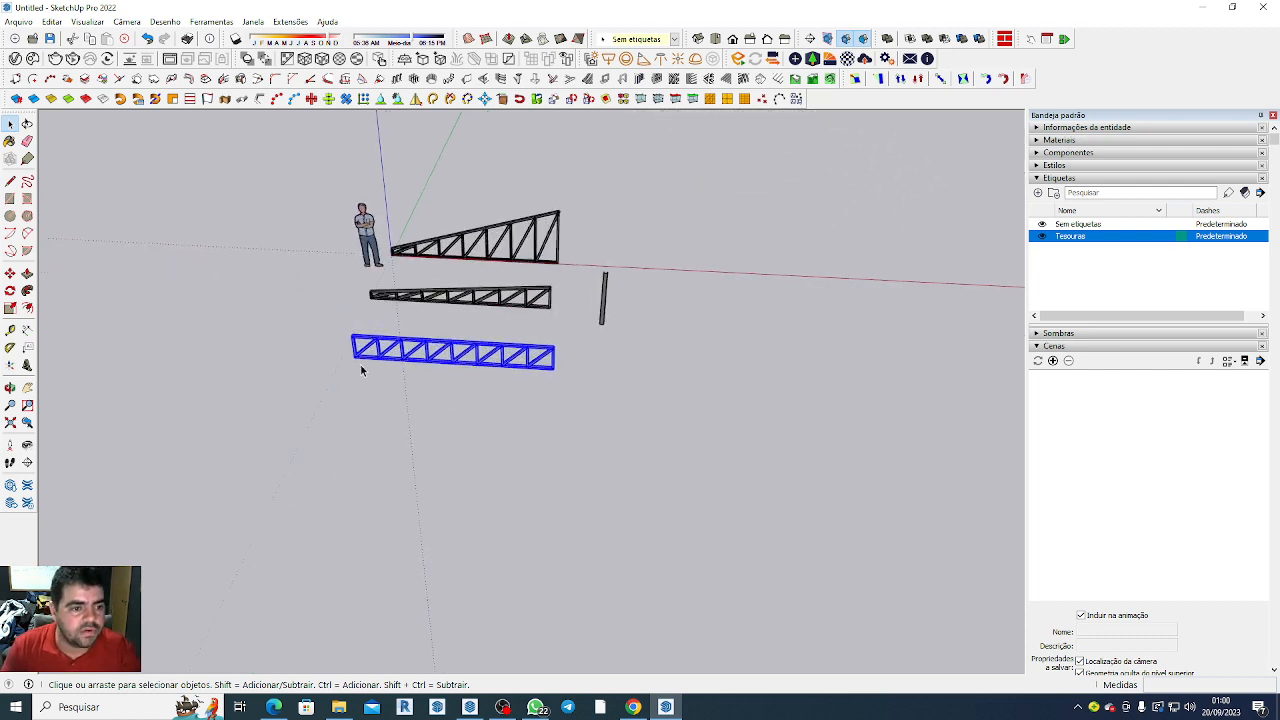
key(m)
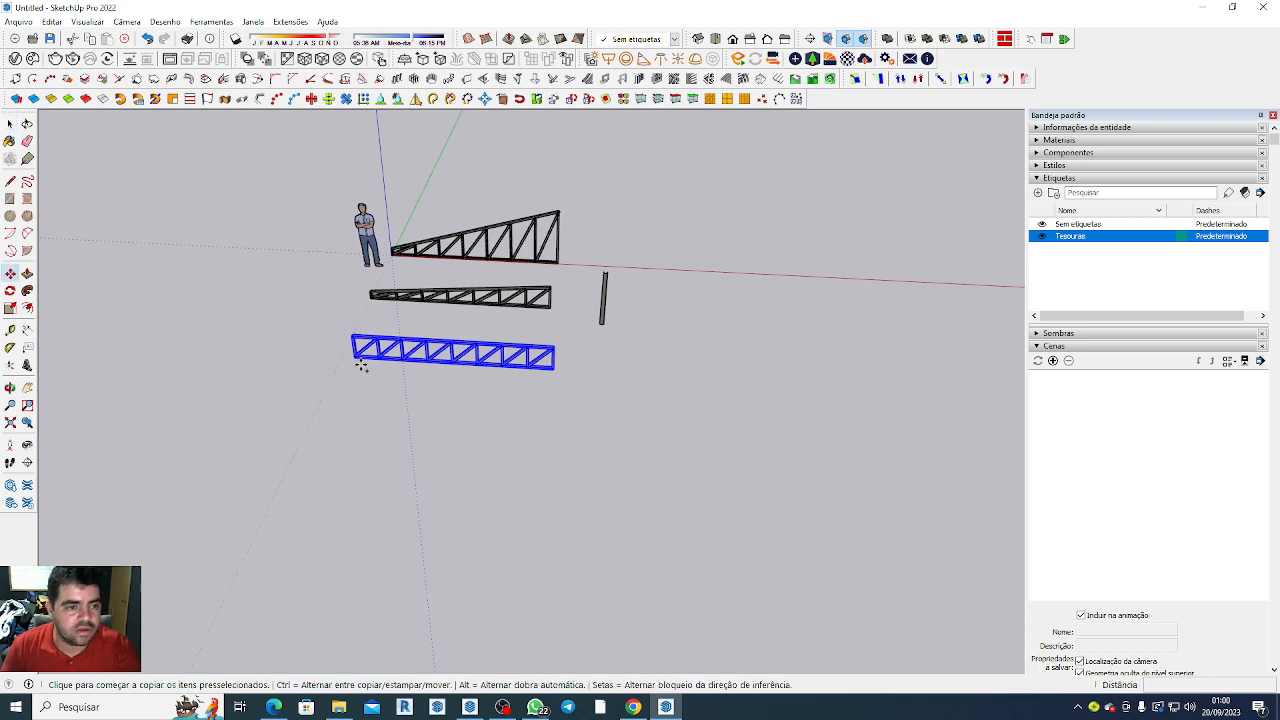
scroll(361, 366, up, 8)
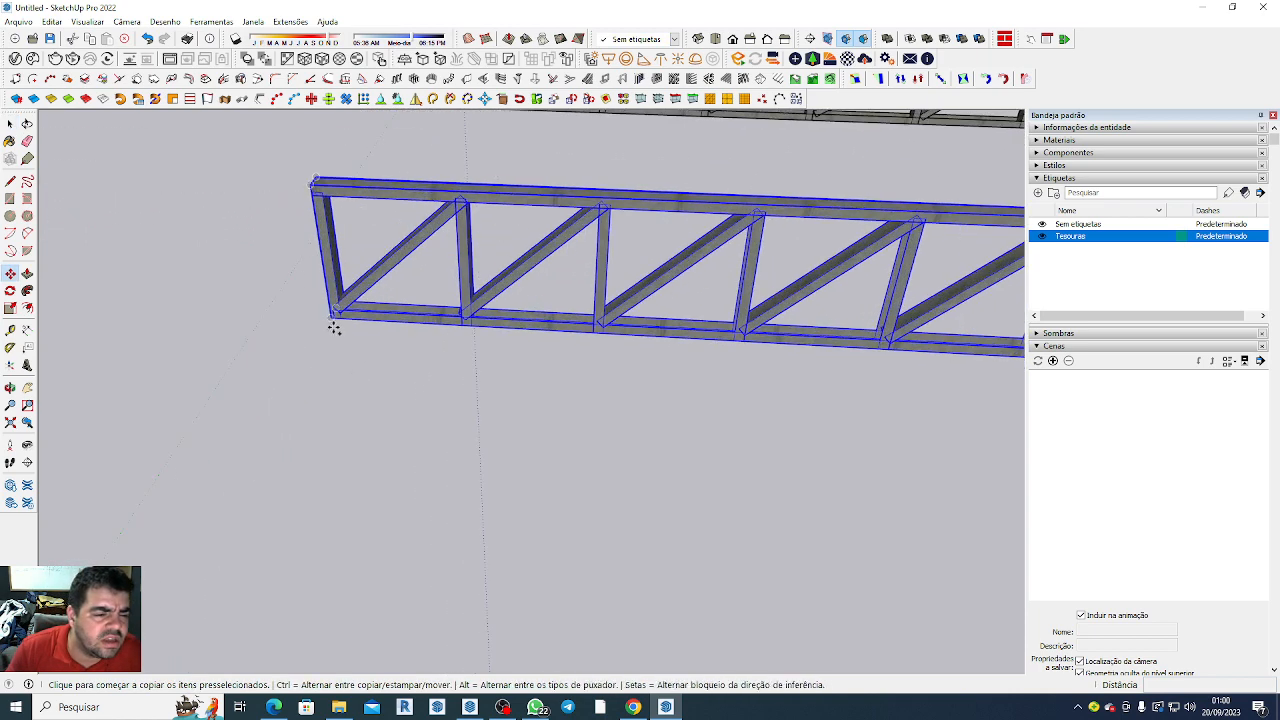
scroll(334, 326, up, 5)
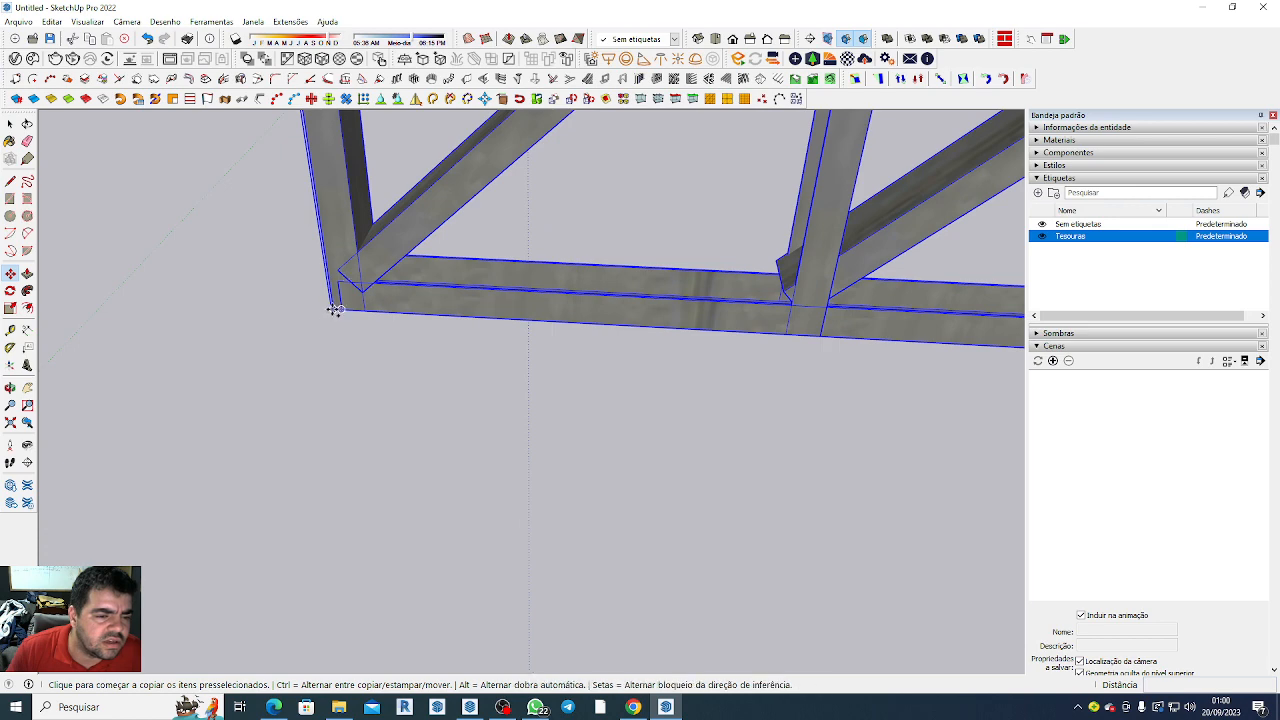
click(333, 311)
scroll(333, 311, down, 12)
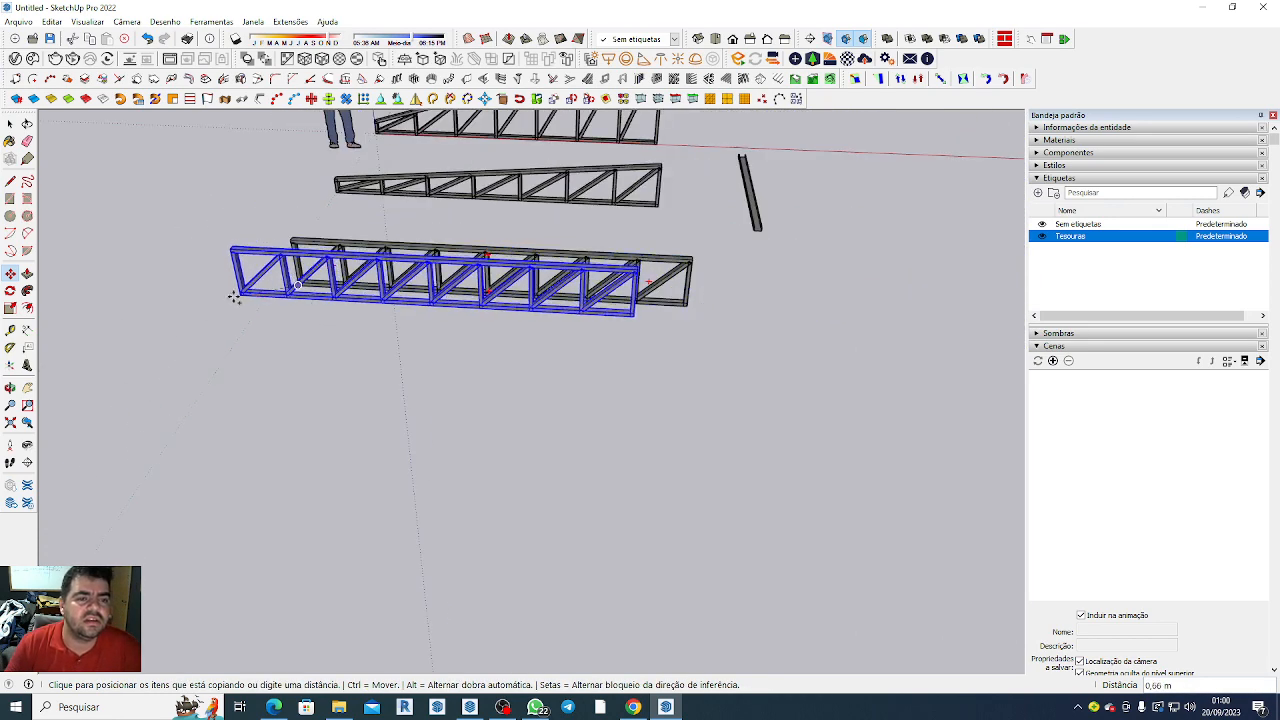
scroll(280, 370, down, 6)
scroll(491, 198, up, 4)
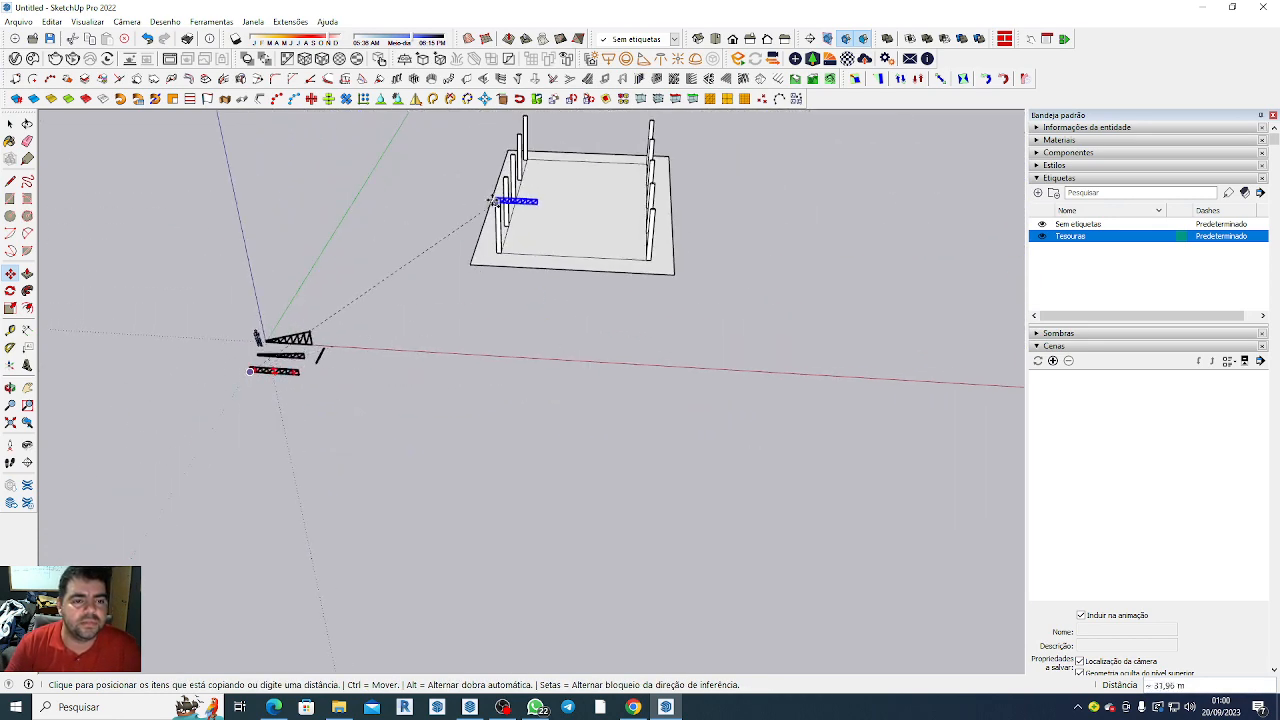
scroll(495, 190, up, 6)
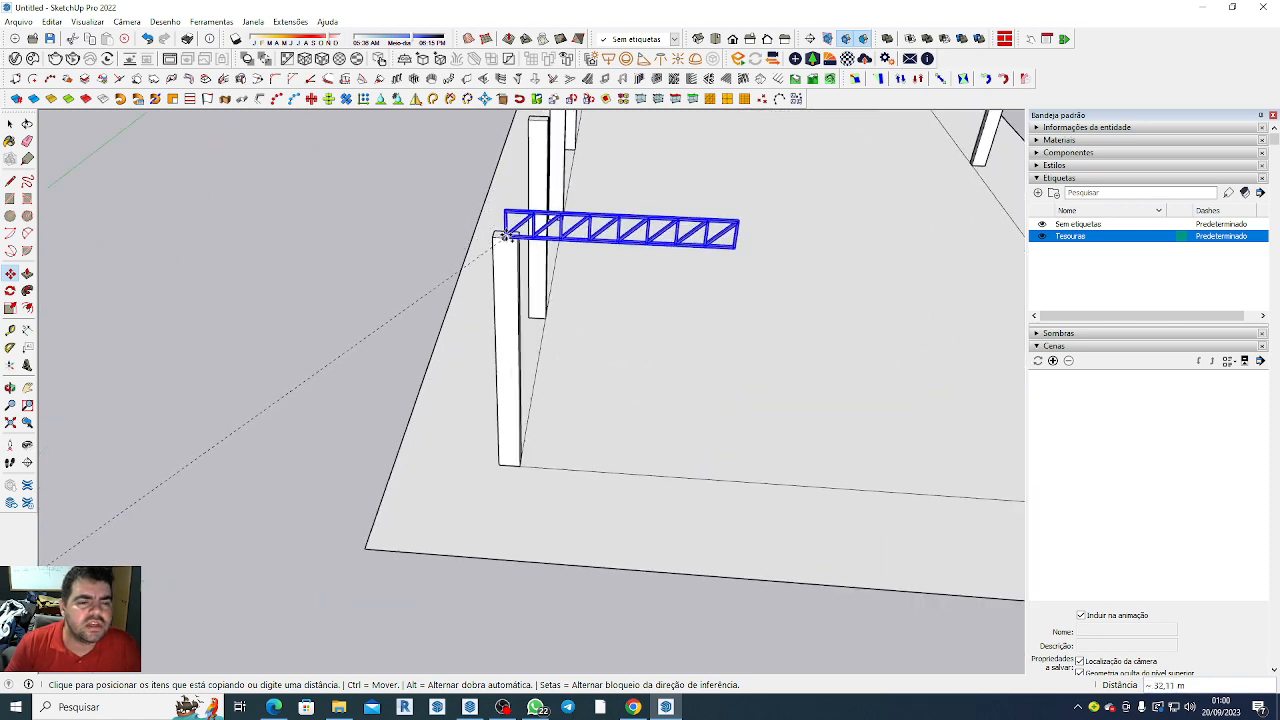
scroll(506, 232, up, 5)
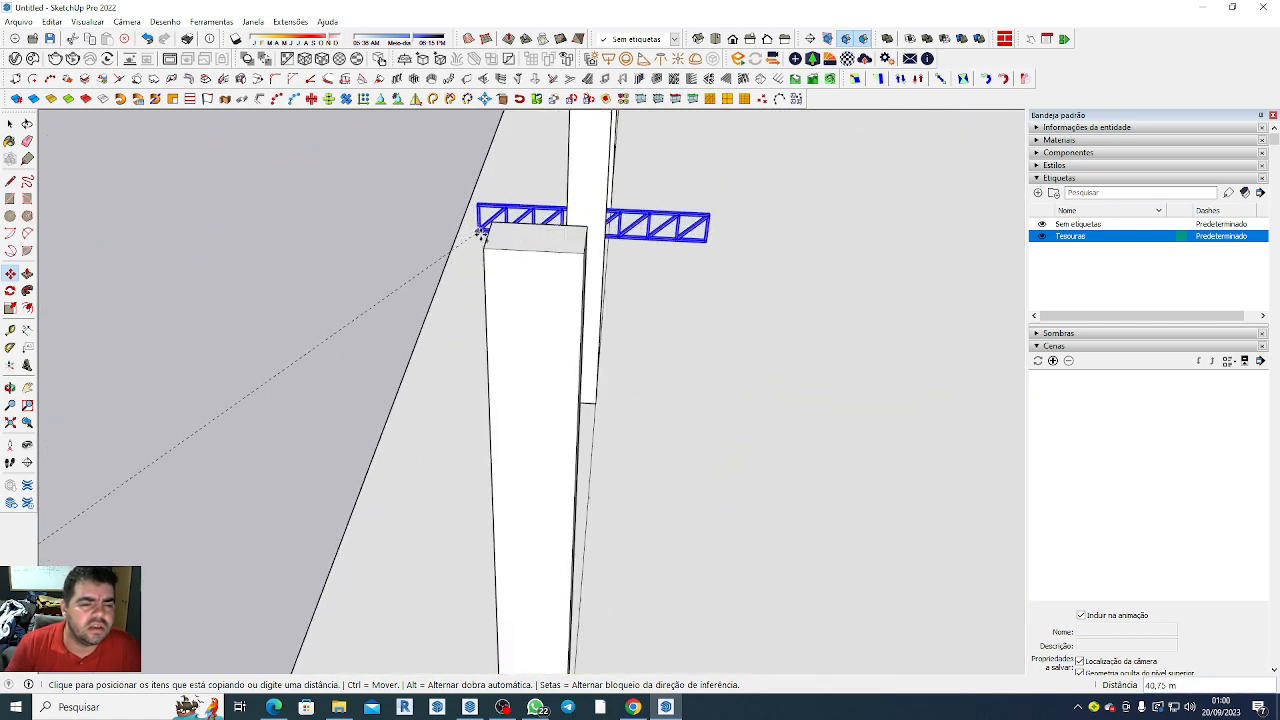
click(486, 248)
Move the copied truss by the midpoint of its bottom end edge to the midpoint of the column top's outer edge.
scroll(509, 303, down, 3)
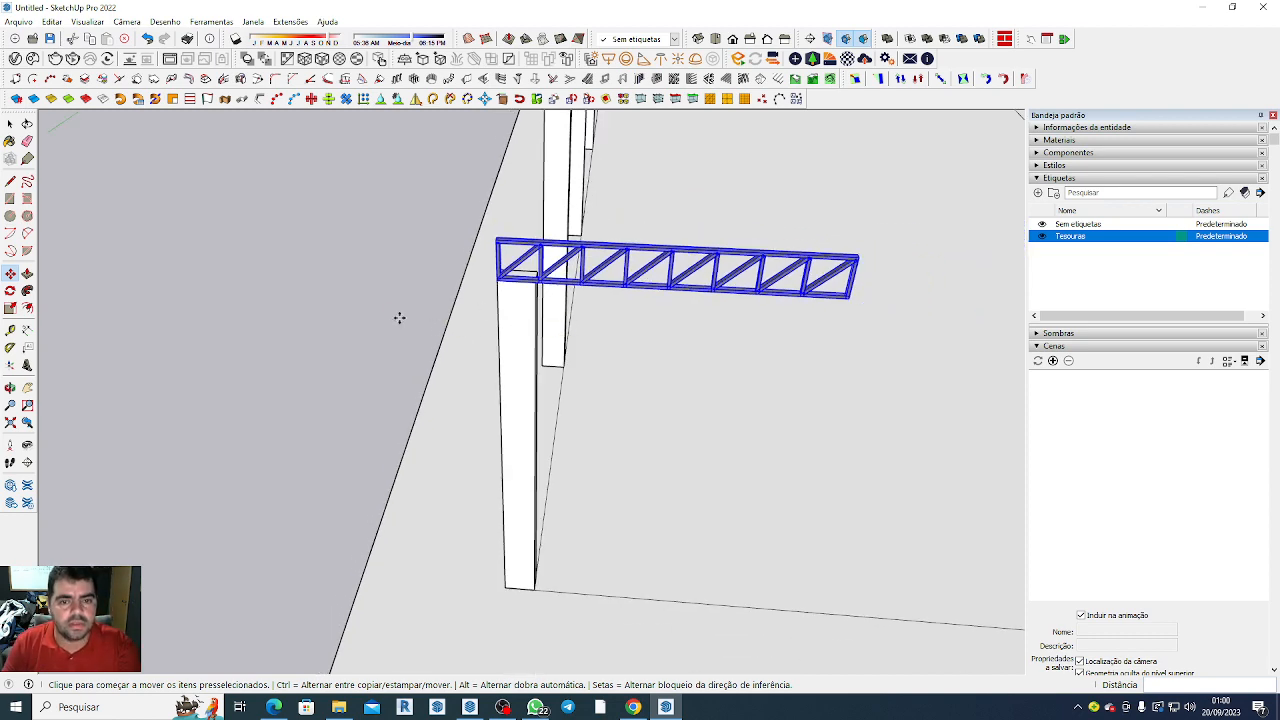
middle_drag(399, 317, 701, 328)
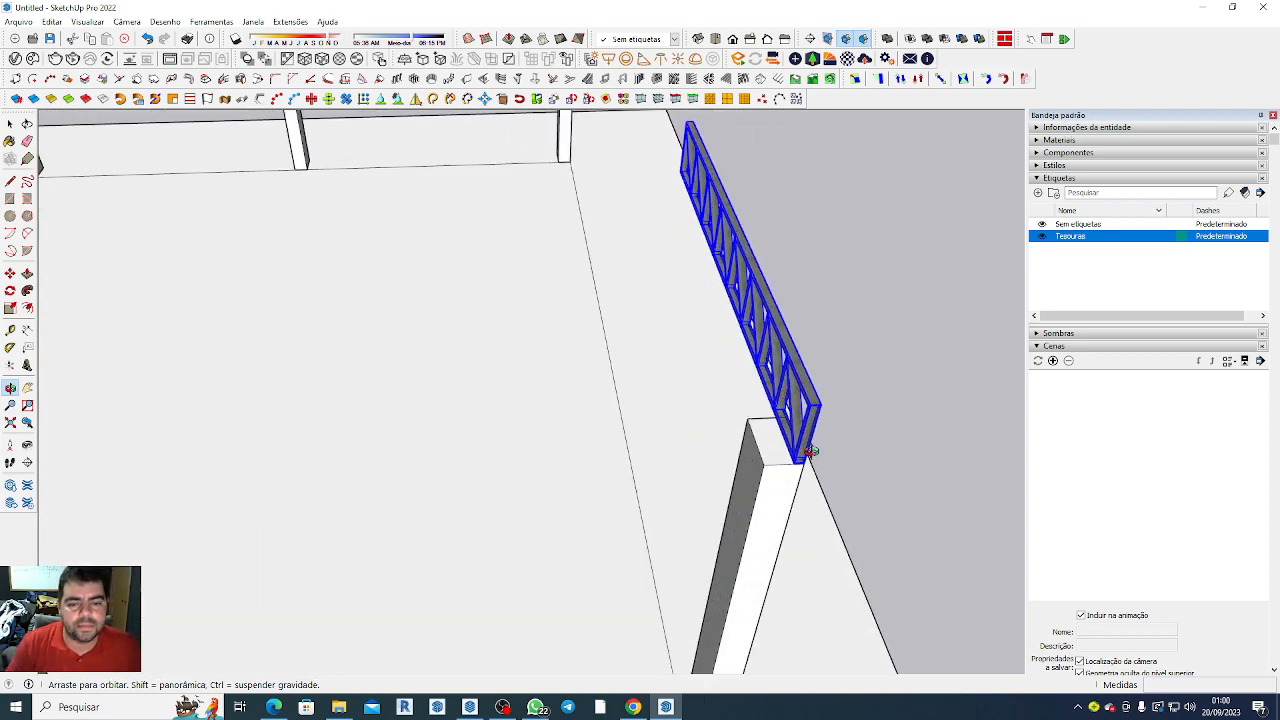
middle_drag(811, 451, 775, 441)
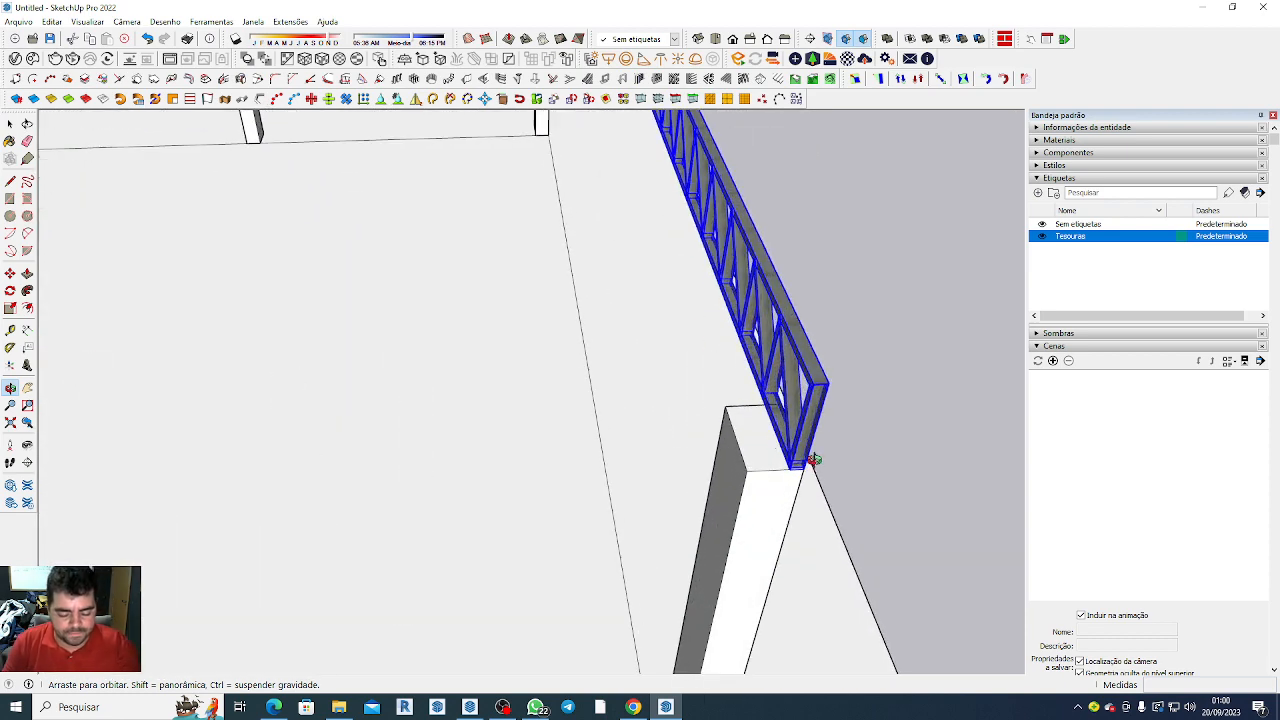
key(m)
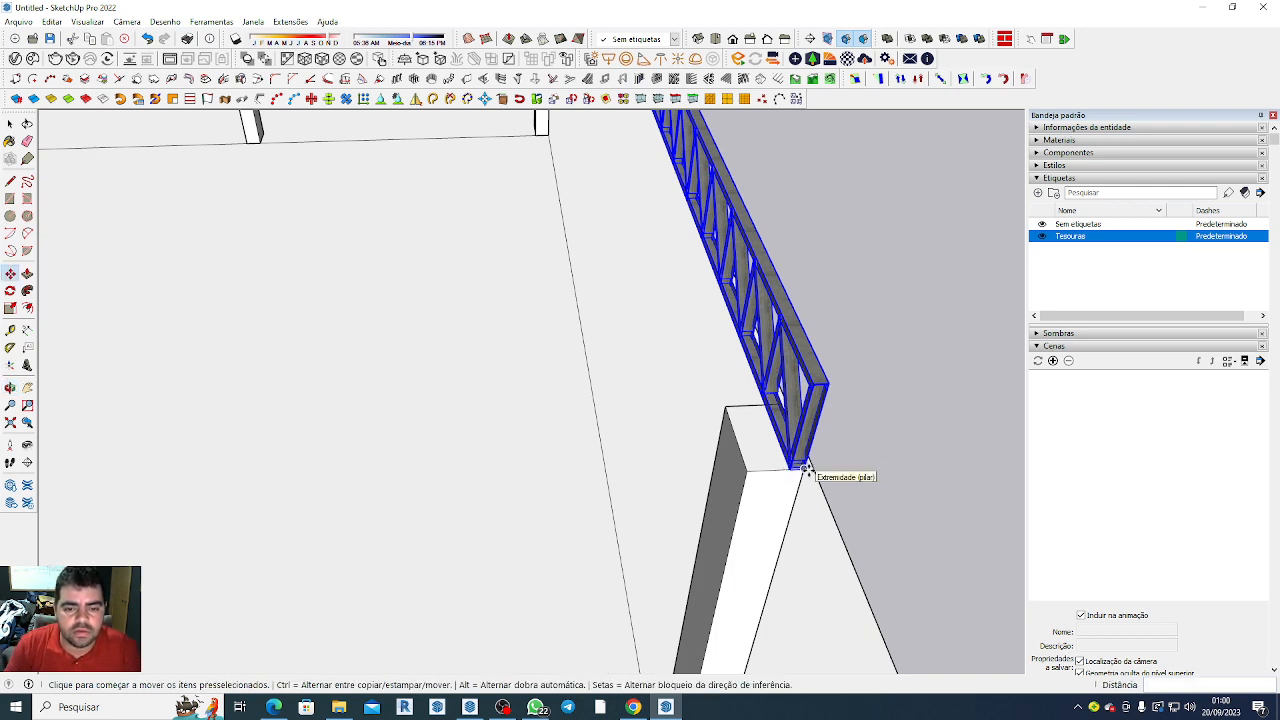
scroll(802, 469, up, 4)
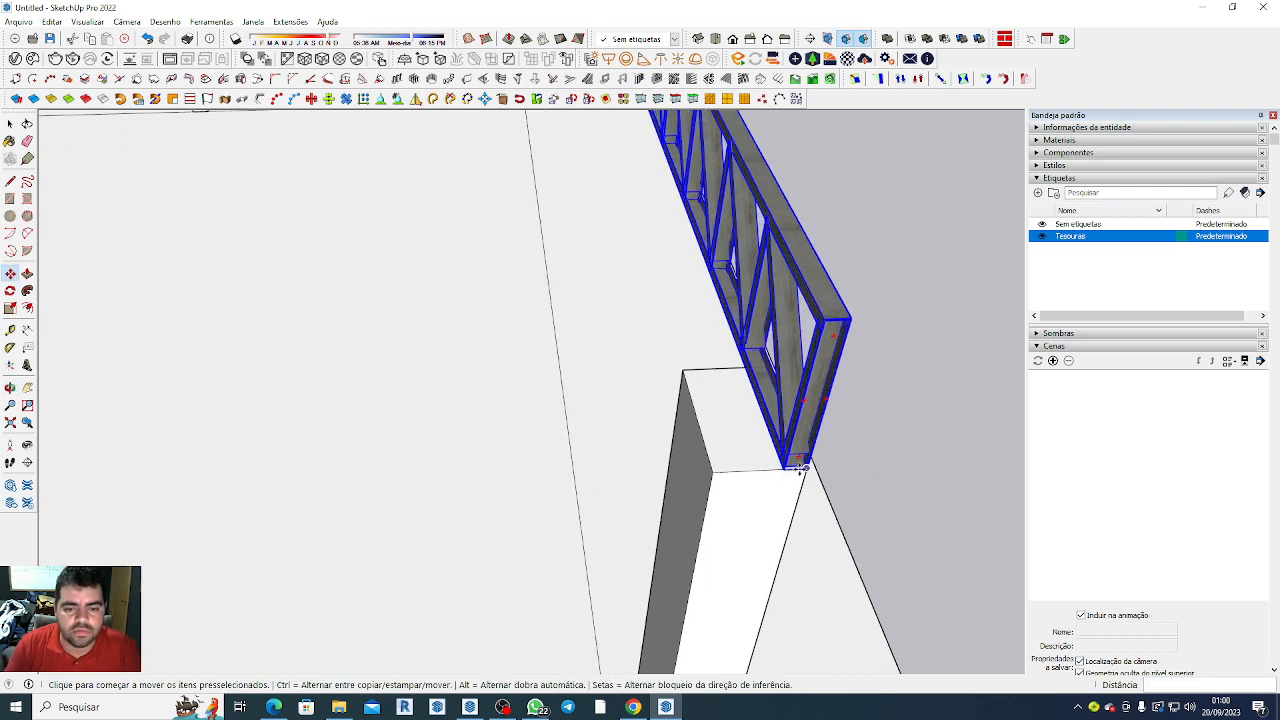
scroll(789, 448, down, 1)
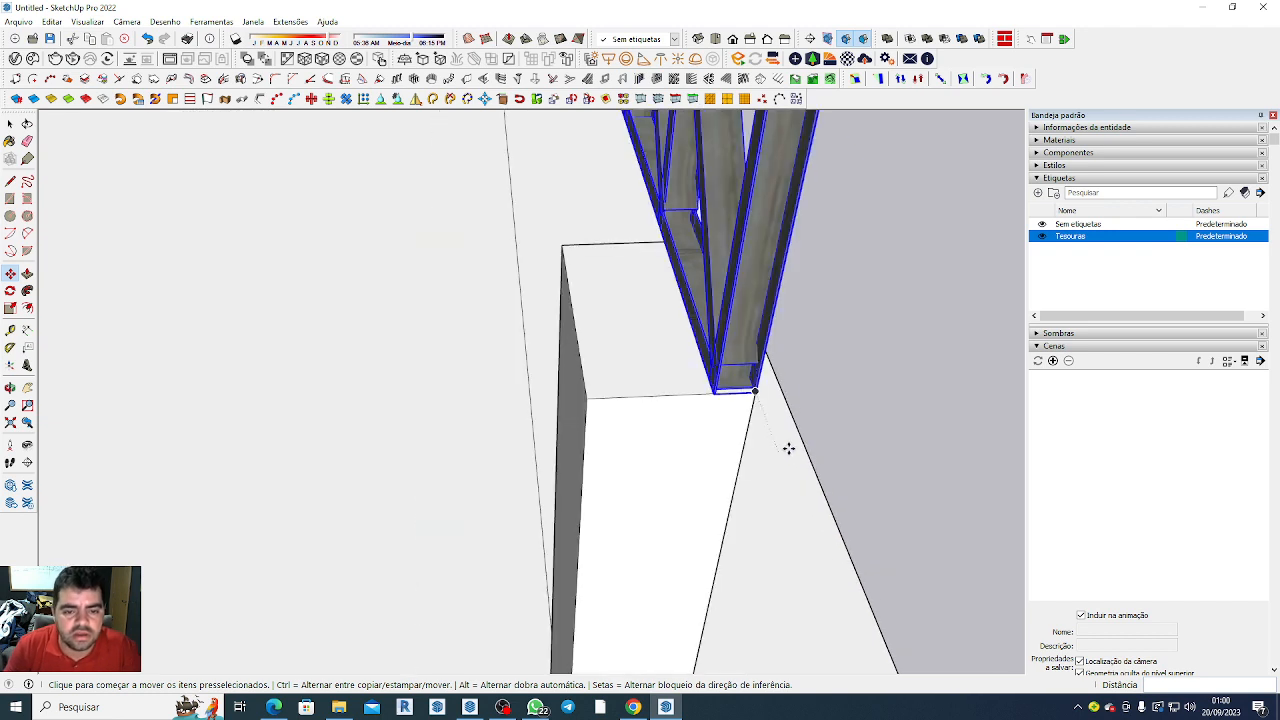
click(738, 389)
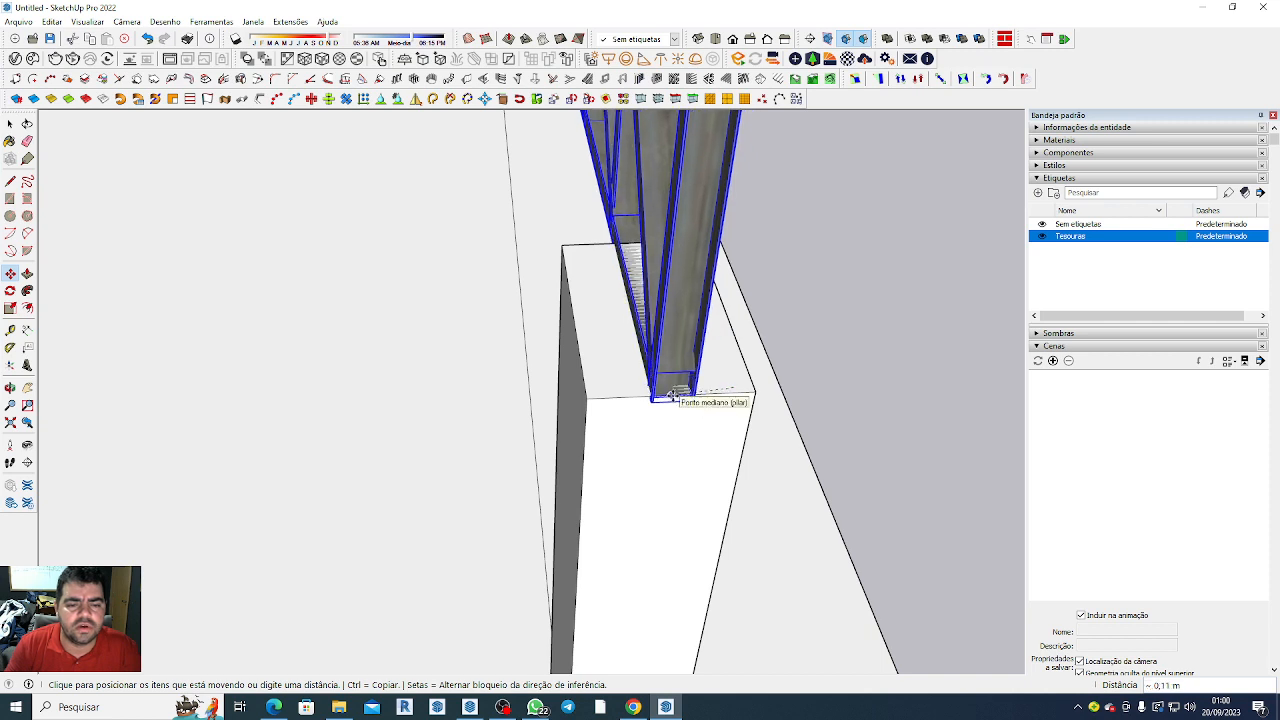
click(672, 393)
Copy the truss on the column across the court, joining the copy end to end with the first at the bottom chord.
scroll(520, 366, down, 10)
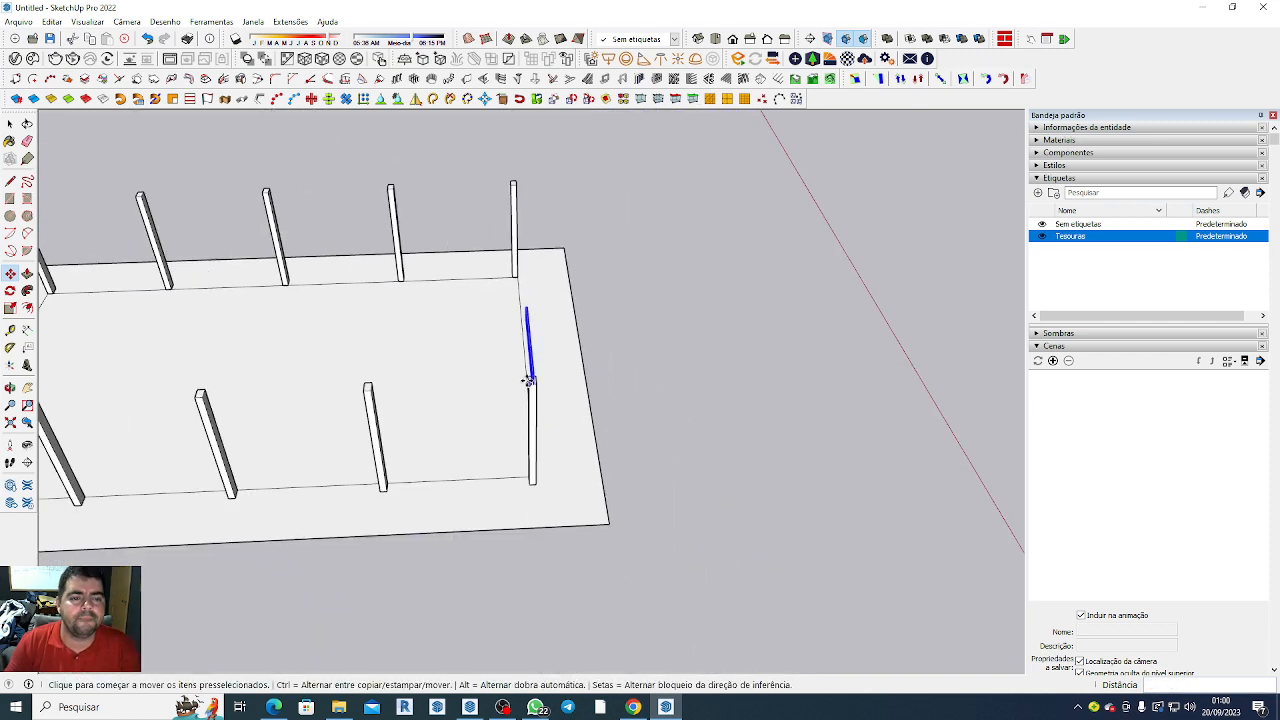
middle_drag(760, 494, 540, 409)
scroll(457, 286, up, 6)
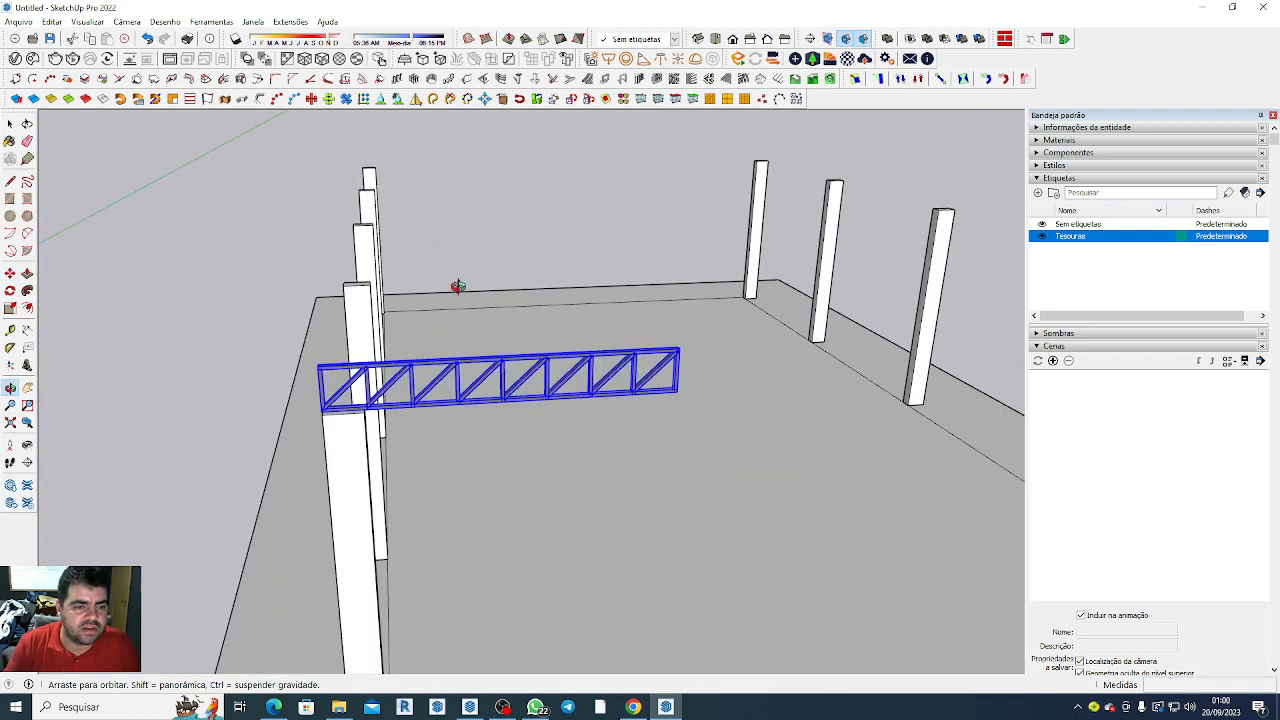
scroll(416, 263, down, 1)
scroll(350, 337, up, 5)
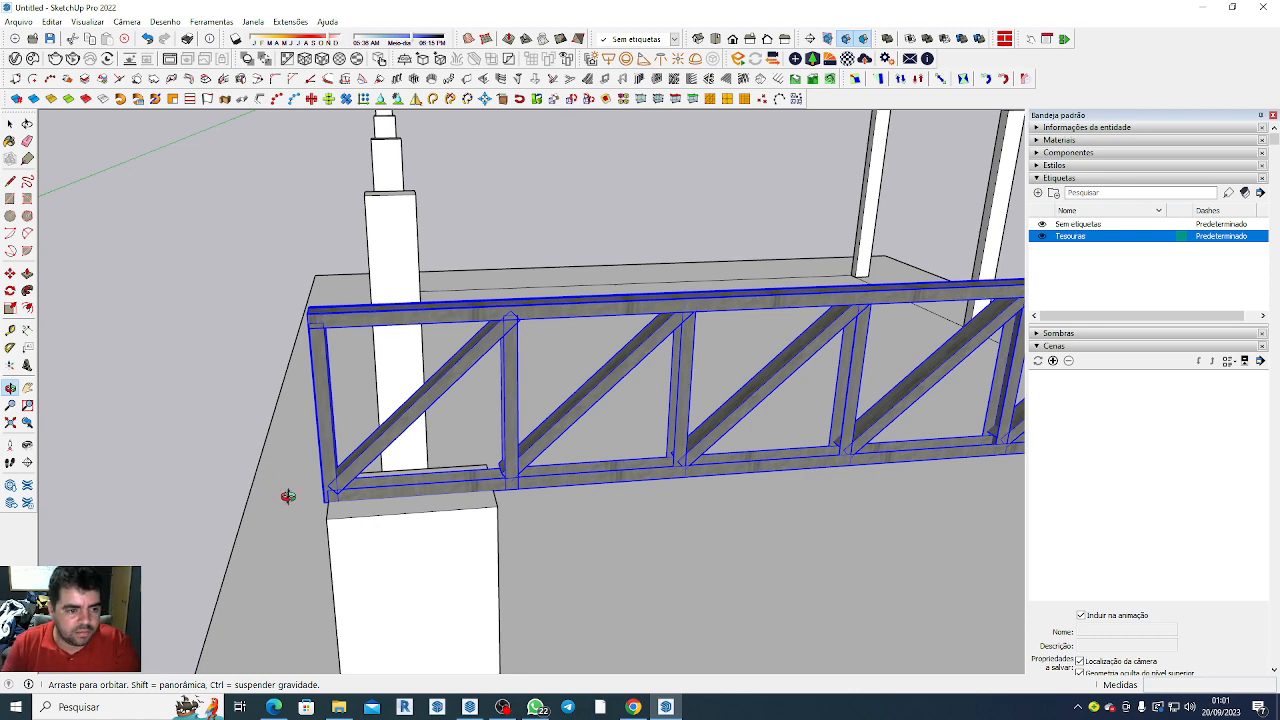
key(m)
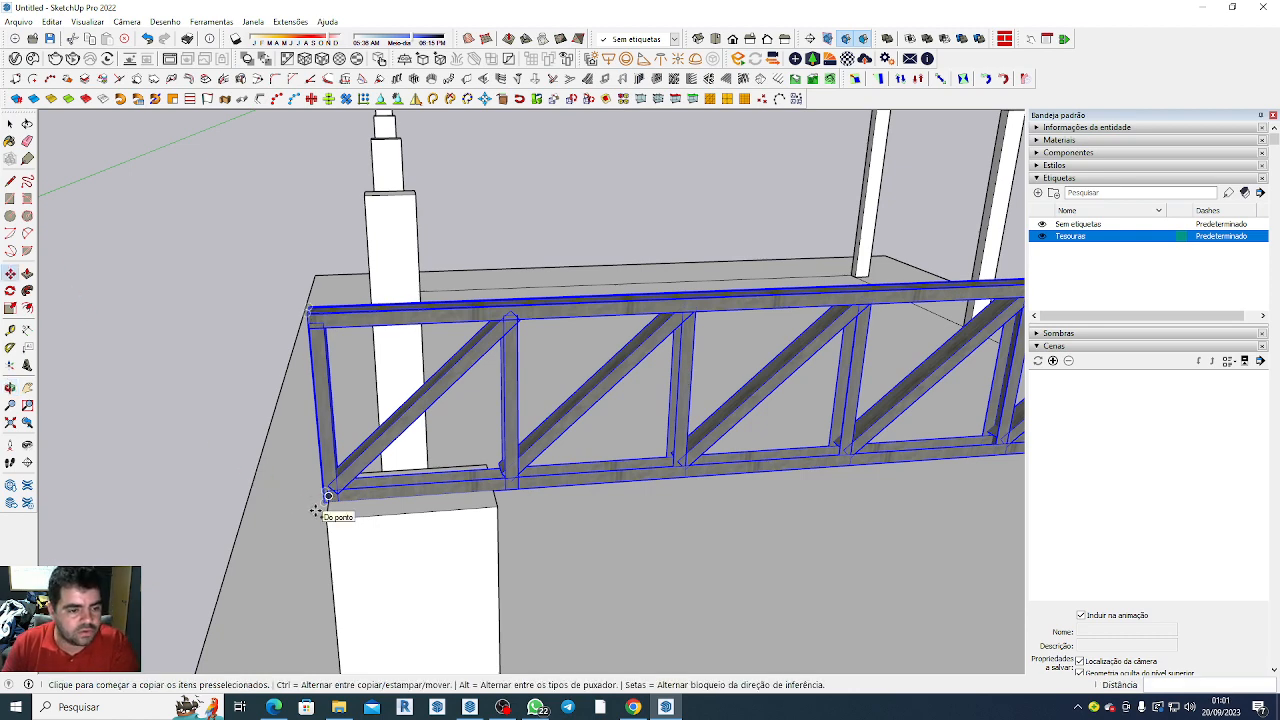
scroll(318, 511, up, 4)
scroll(381, 503, down, 5)
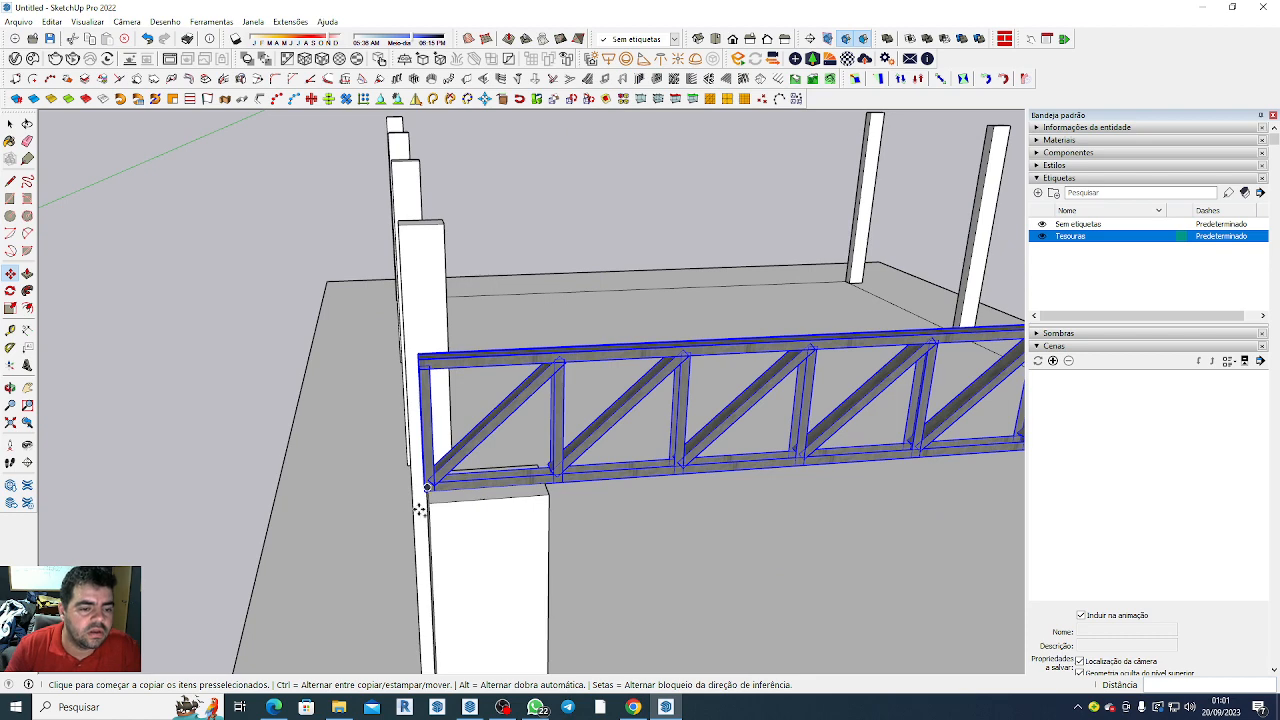
scroll(420, 510, up, 2)
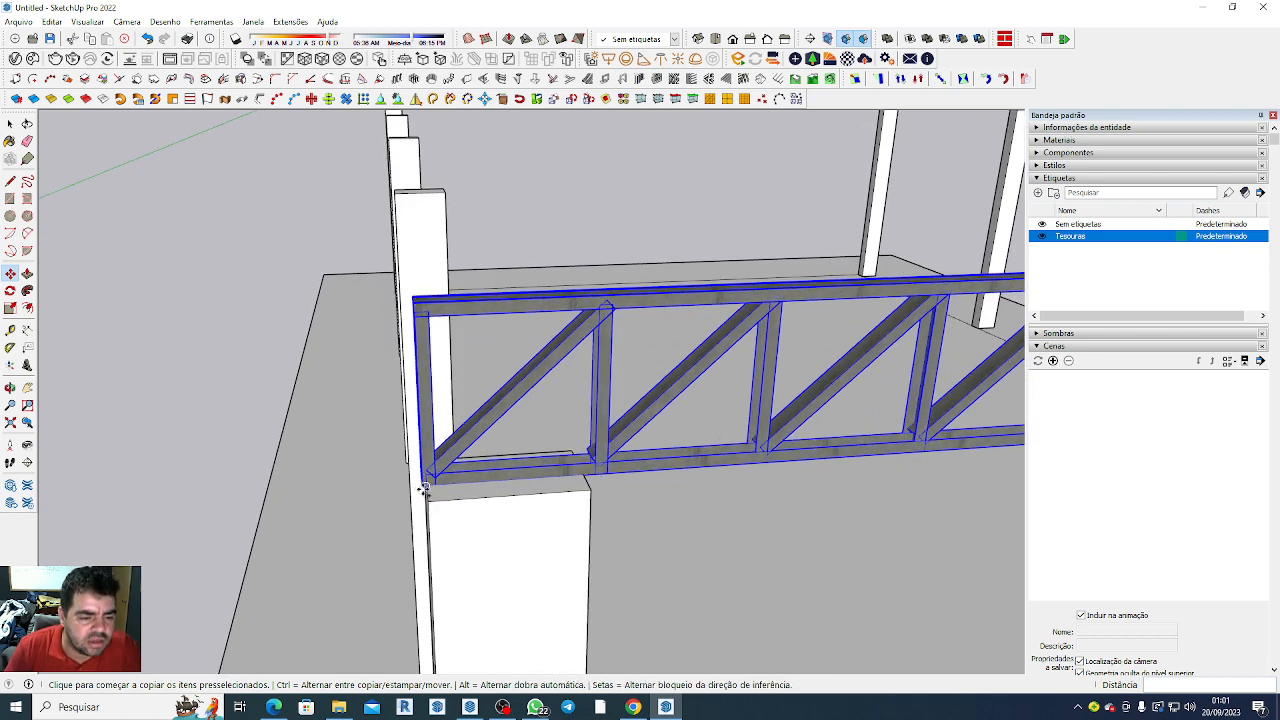
scroll(424, 490, up, 3)
scroll(422, 488, down, 2)
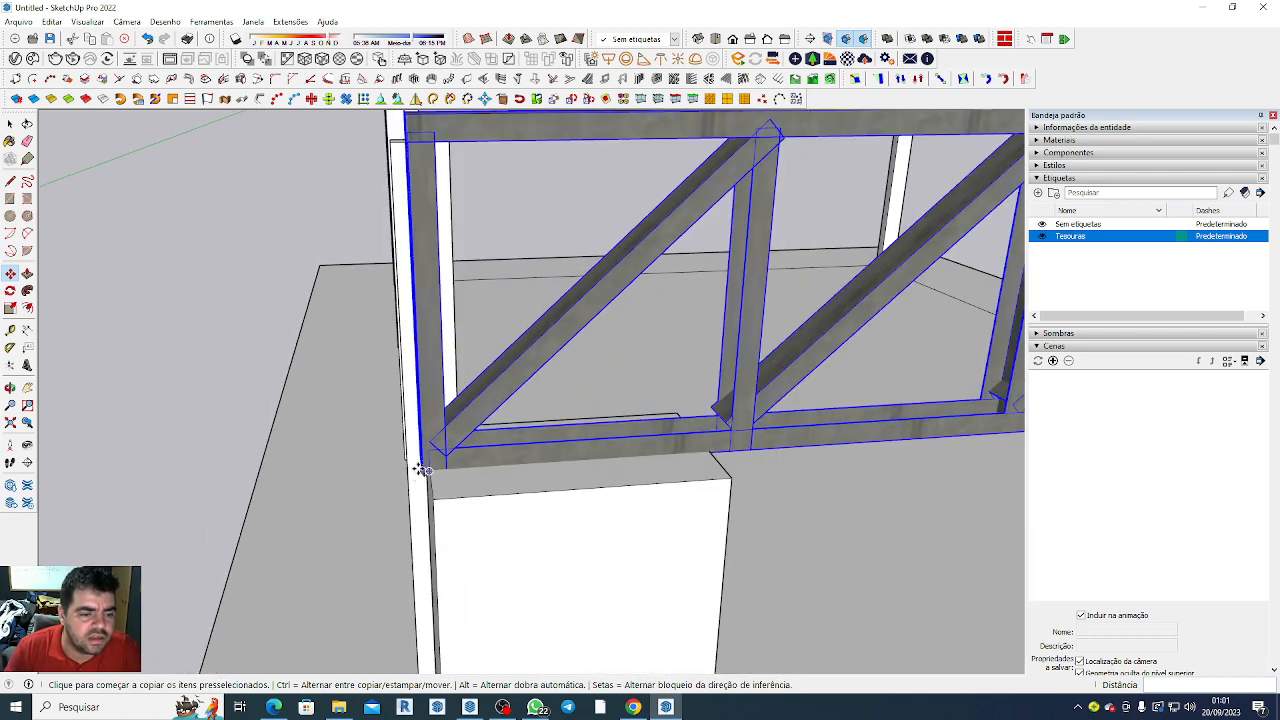
click(422, 471)
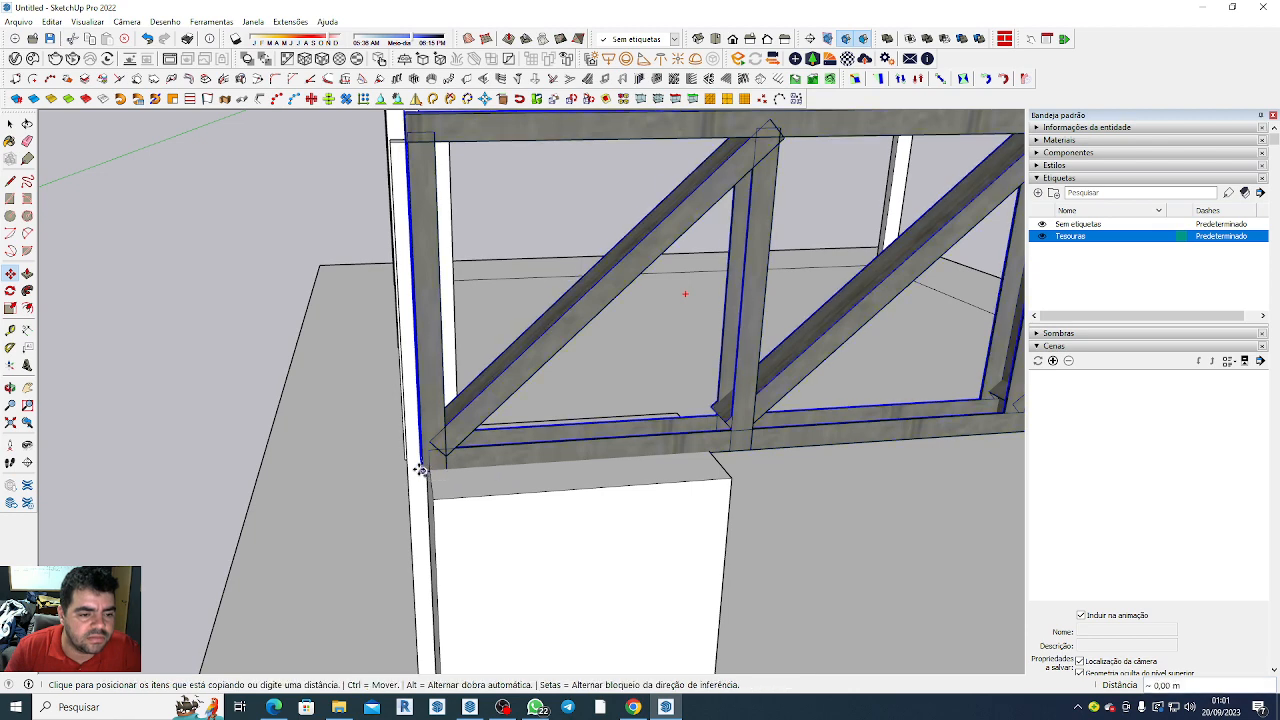
scroll(420, 460, down, 6)
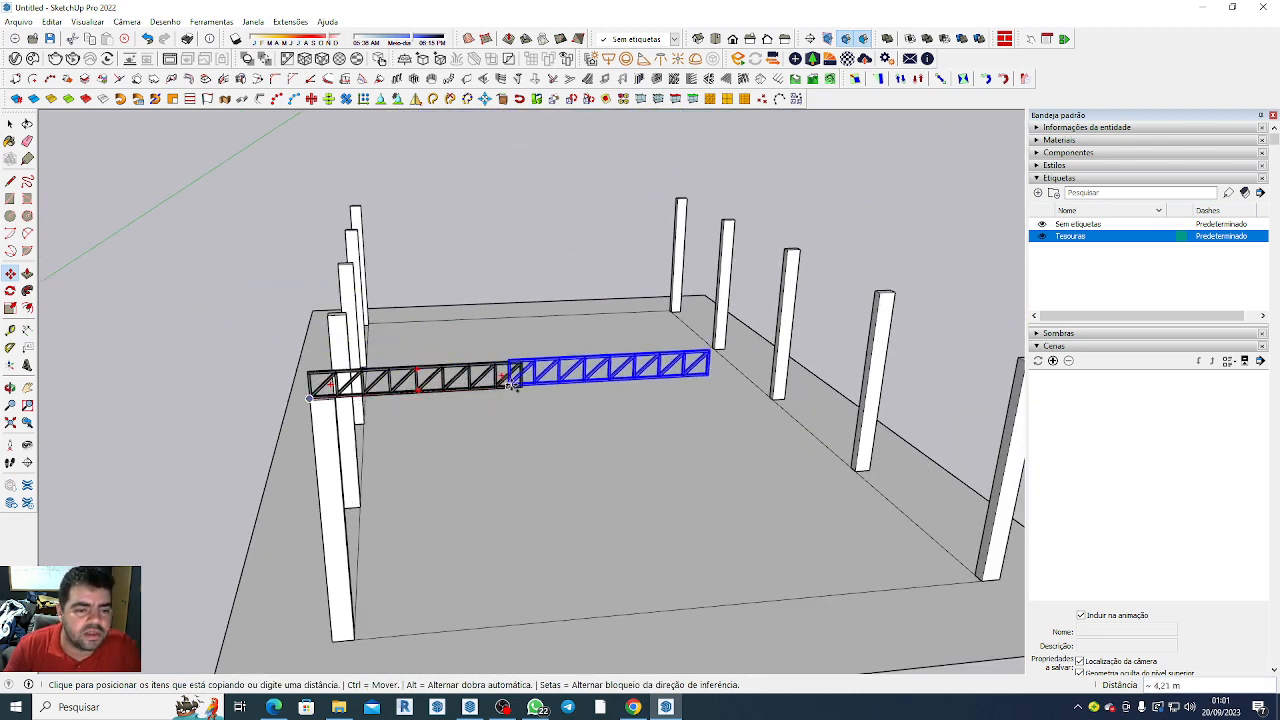
scroll(522, 382, up, 1)
scroll(521, 383, up, 3)
scroll(521, 384, up, 2)
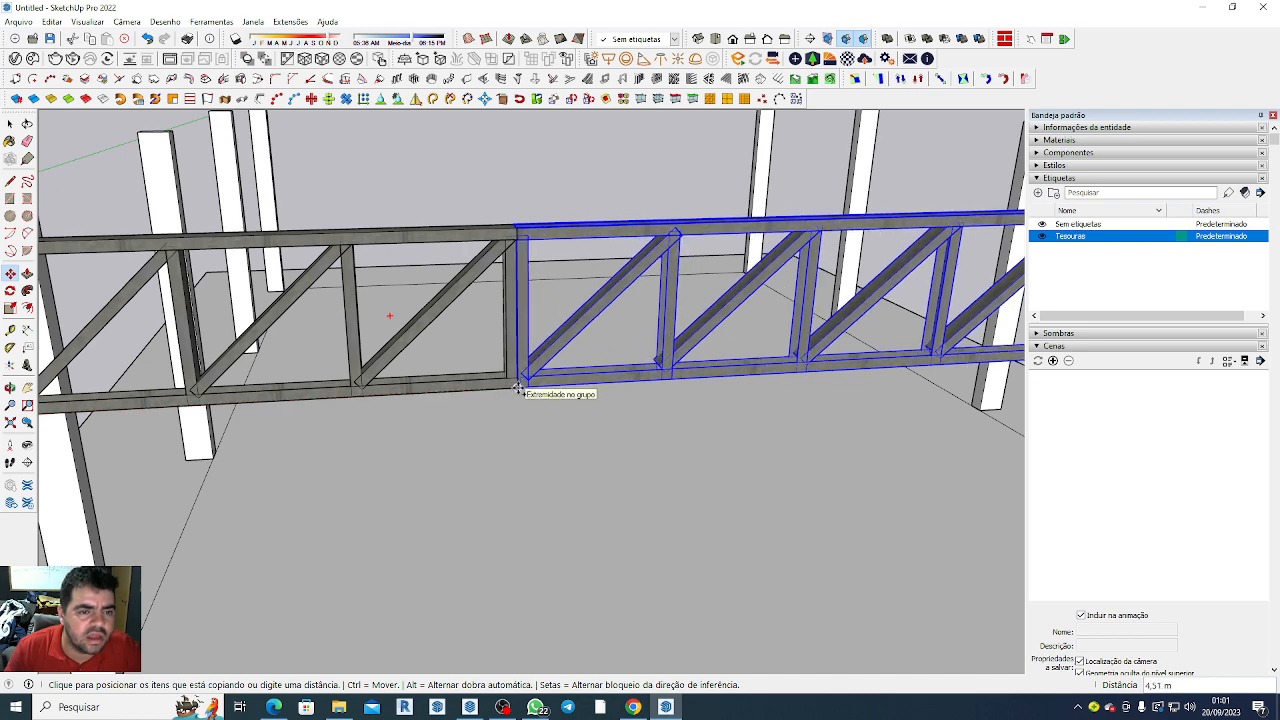
click(520, 388)
Repeat the end-to-end truss copy with x3 so the row spans to the opposite front column.
scroll(520, 388, down, 6)
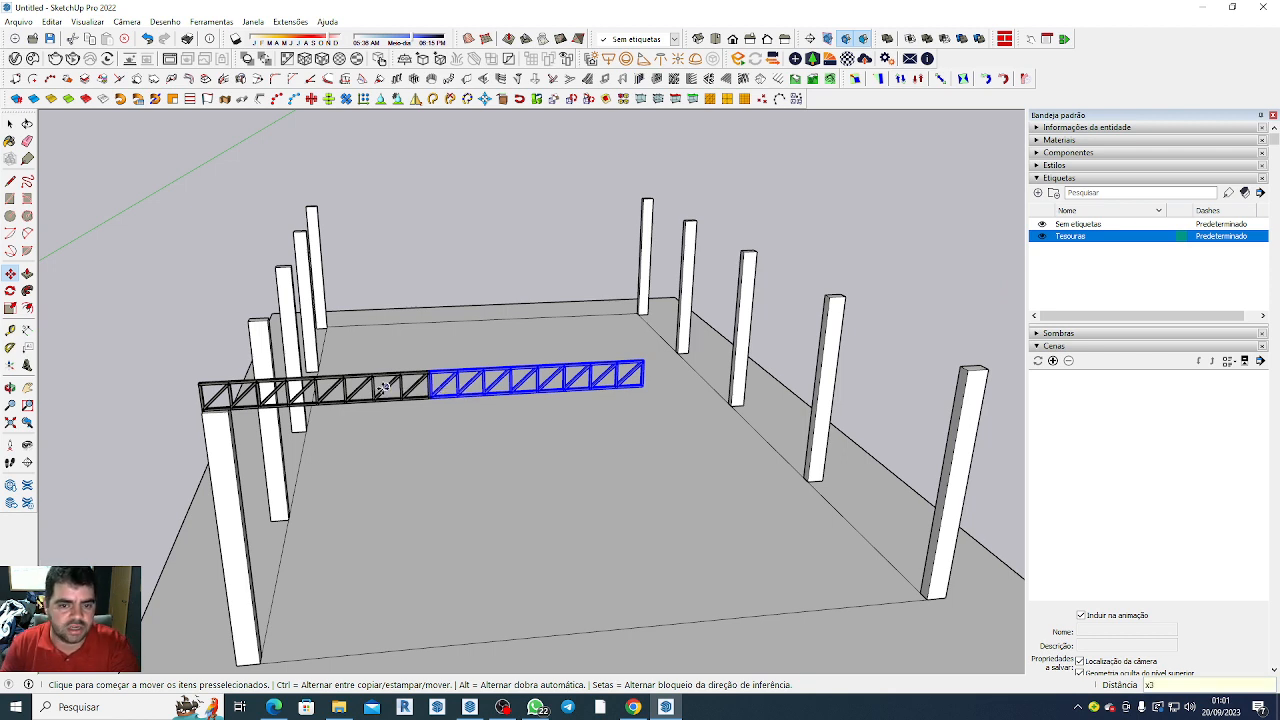
key(Return)
scroll(310, 376, down, 3)
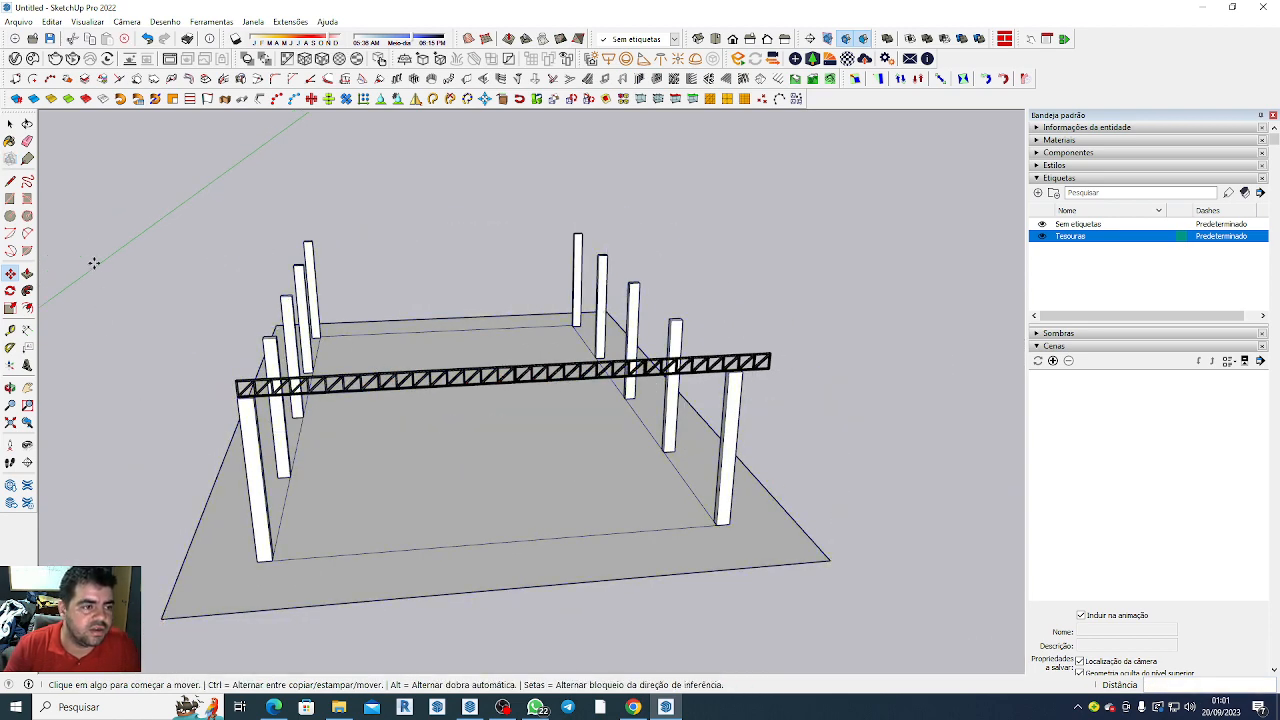
Select all four truss pieces spanning the front columns and group them together.
key(space)
click(317, 391)
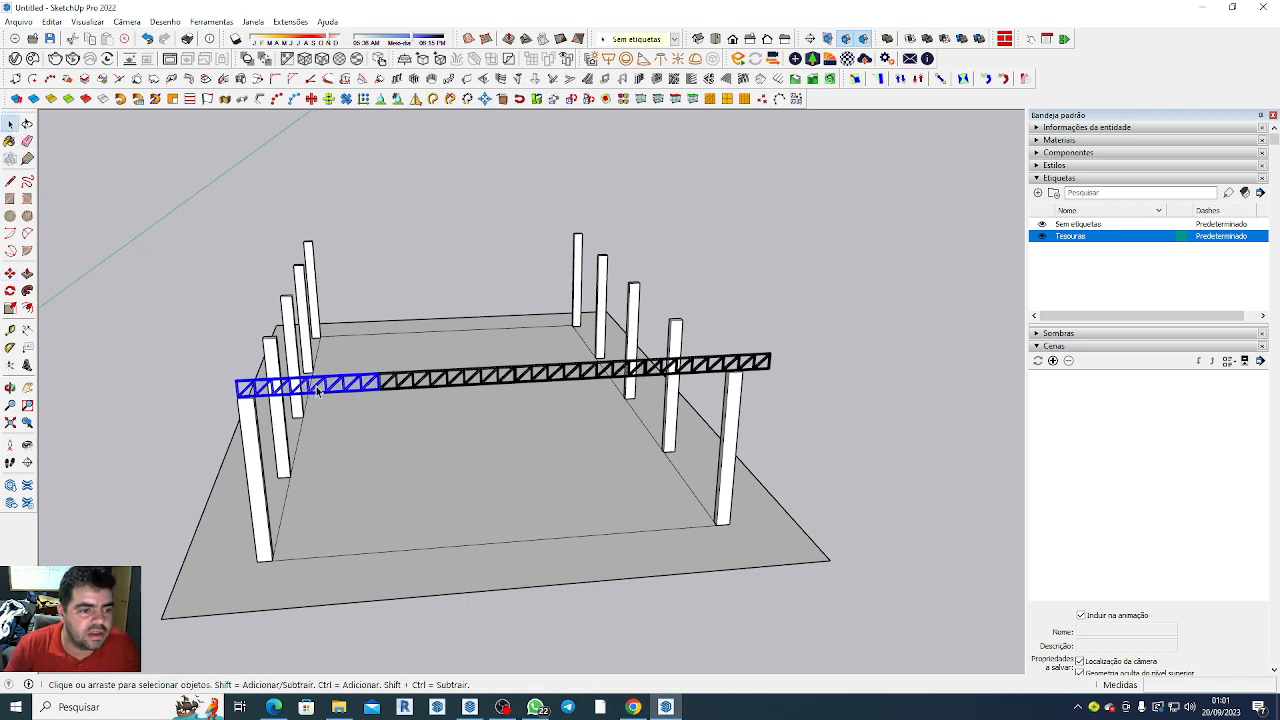
ctrl+click(440, 380)
ctrl+click(557, 376)
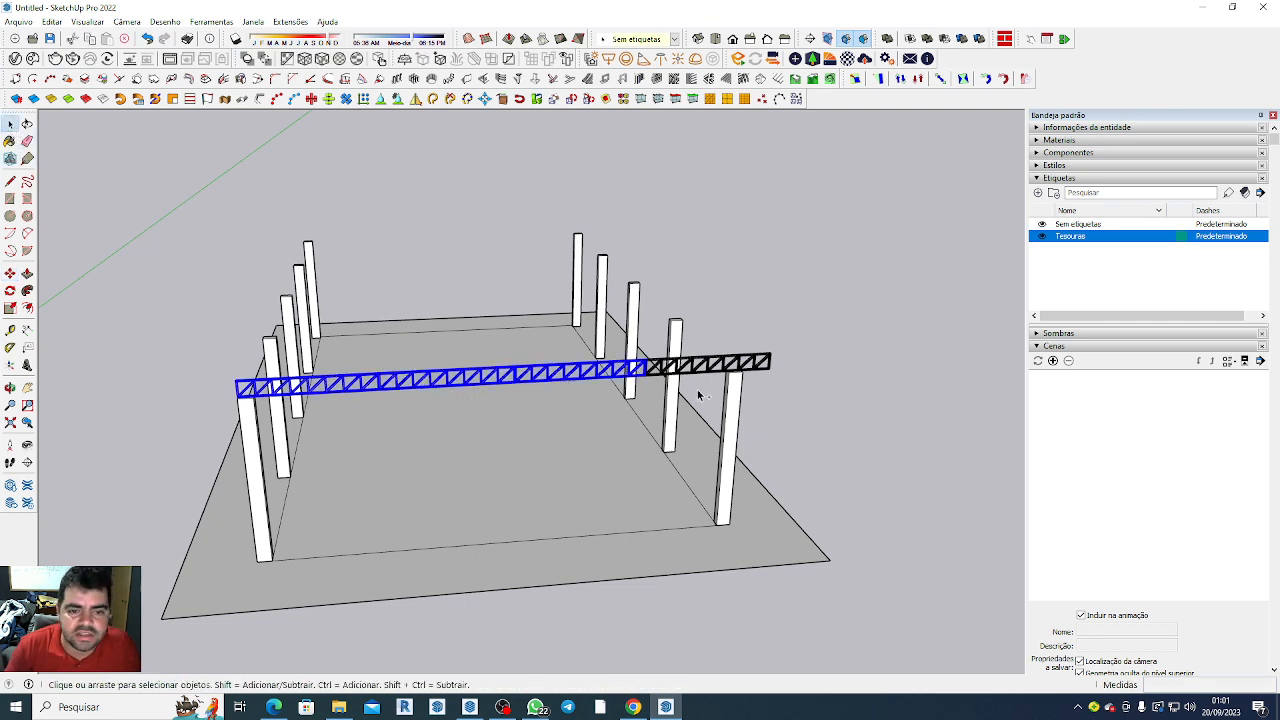
ctrl+click(701, 375)
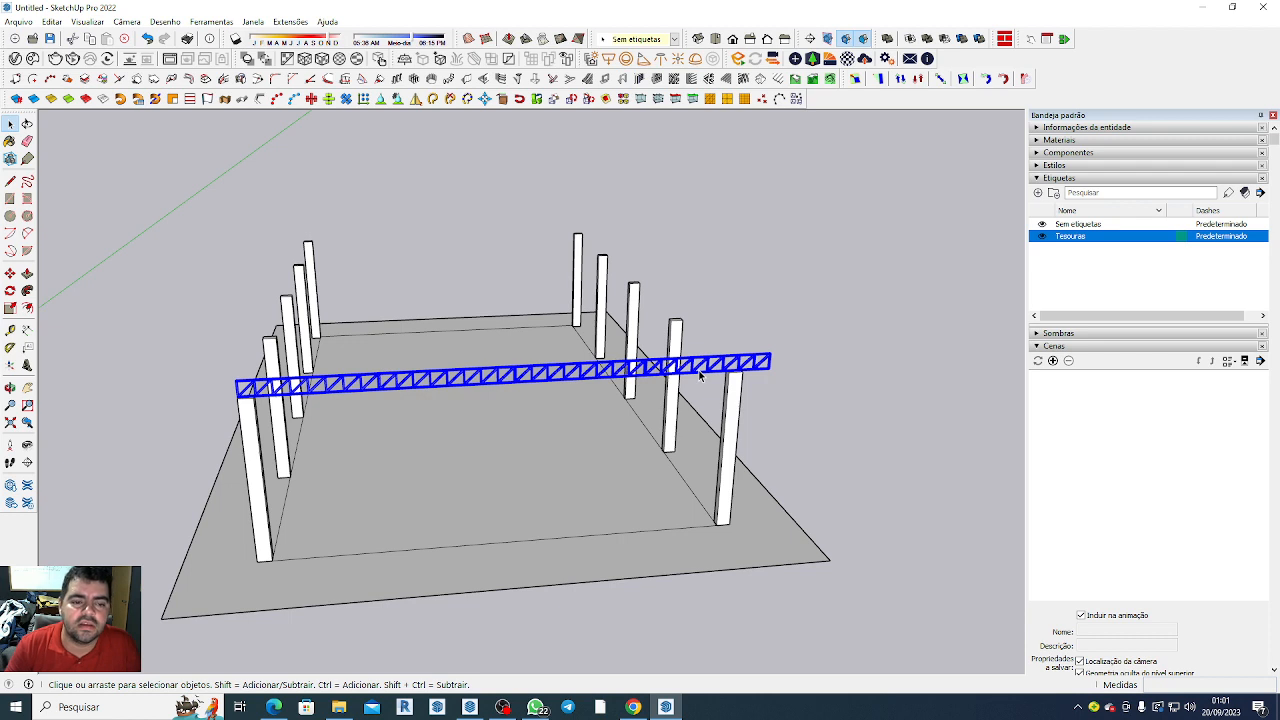
right_click(701, 375)
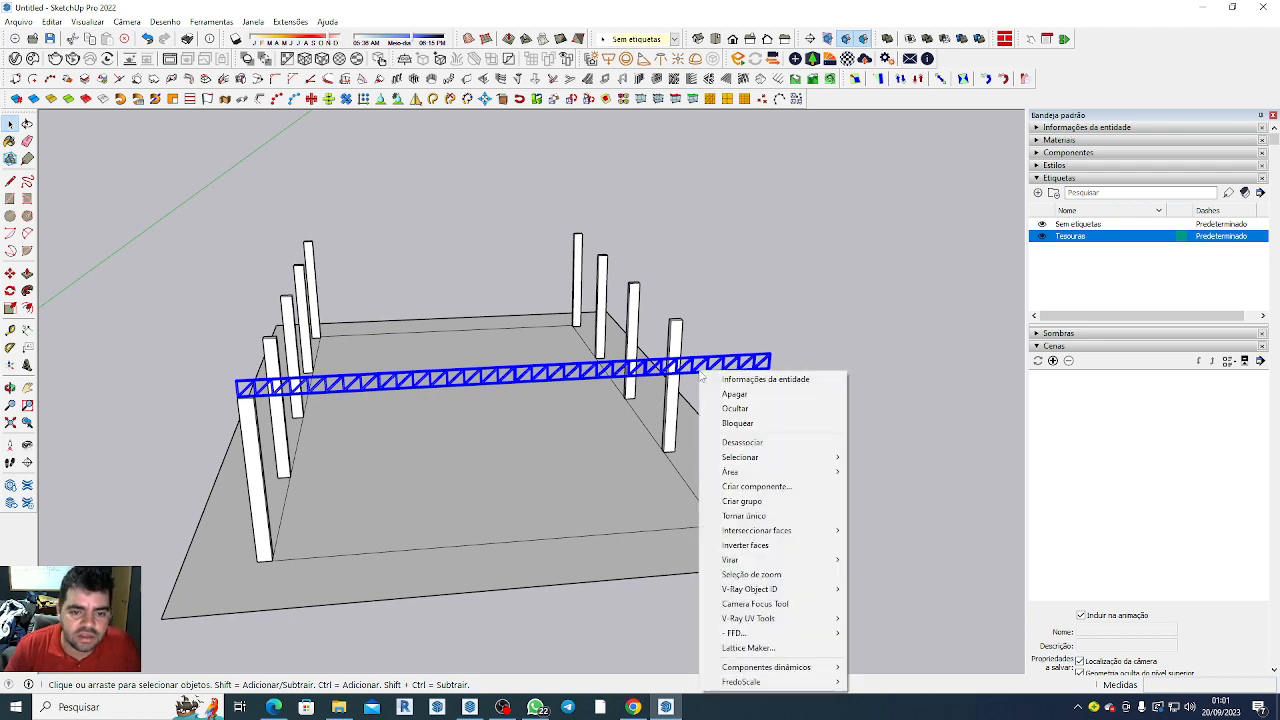
click(763, 502)
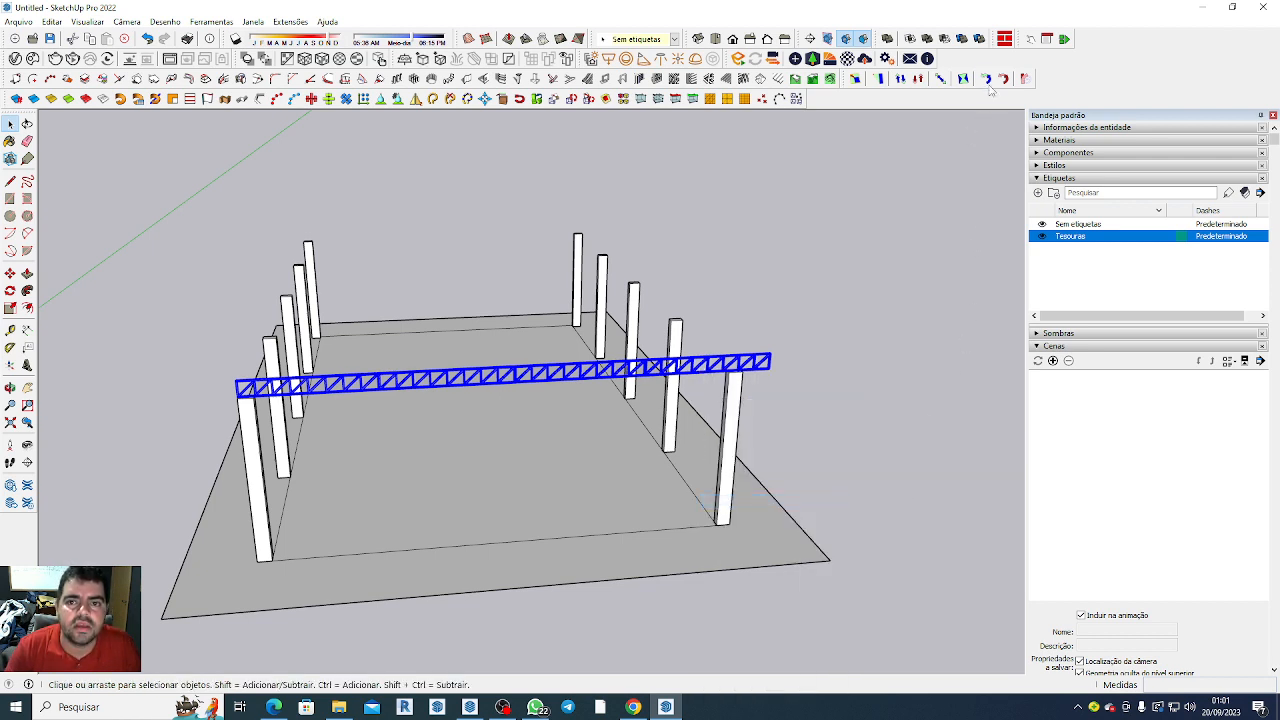
Start Radial Bending on the truss group, placing its origin at the bottom chord's outer end corner in the truss's vertical plane.
click(1024, 78)
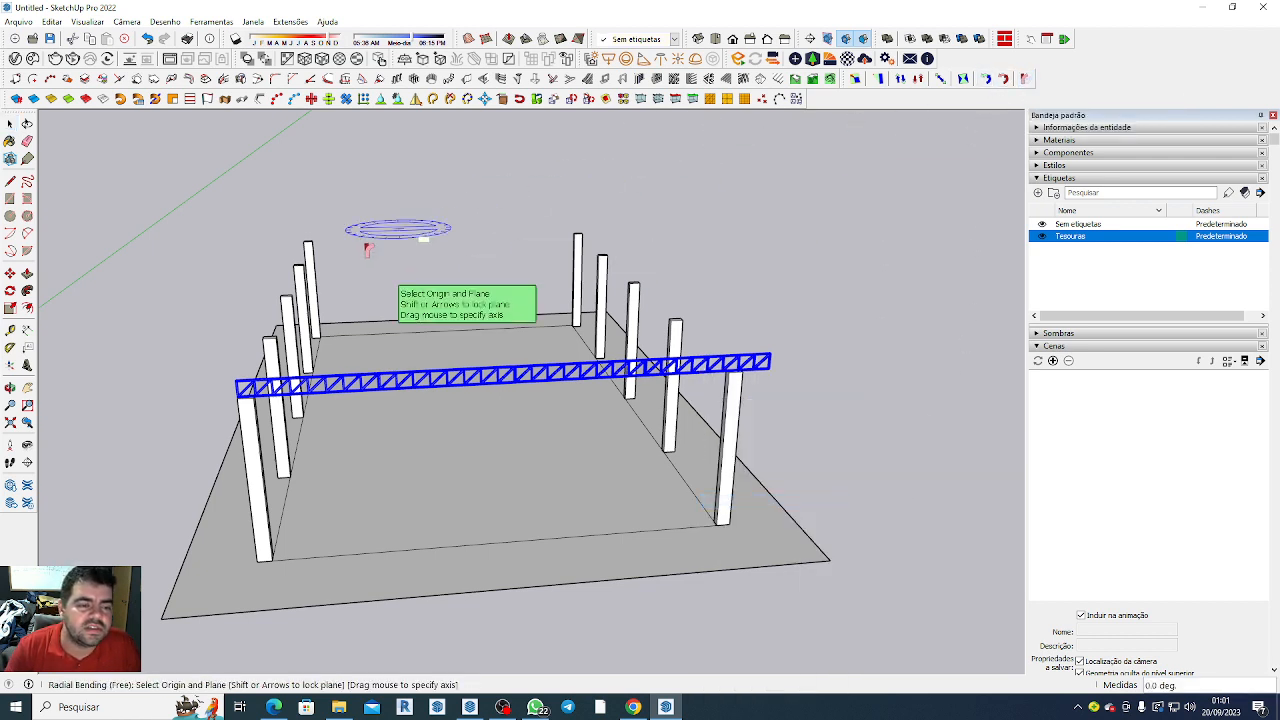
scroll(280, 366, up, 6)
scroll(203, 437, up, 8)
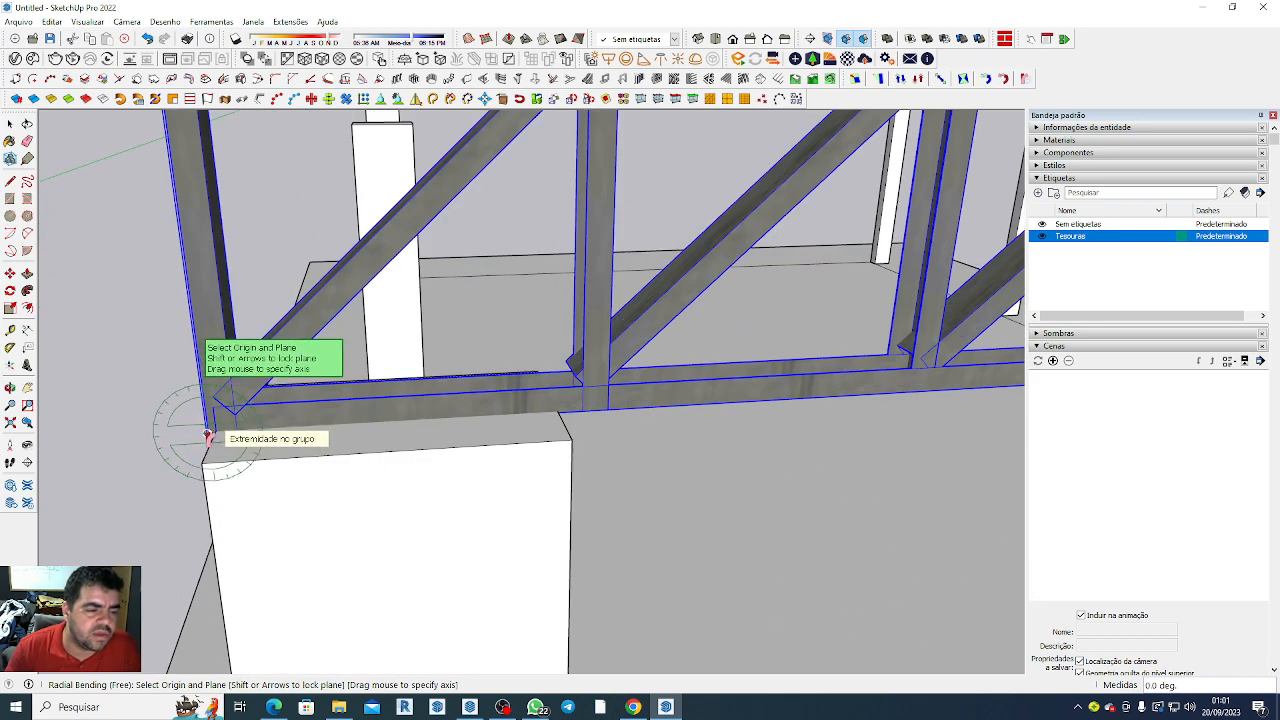
key(Right)
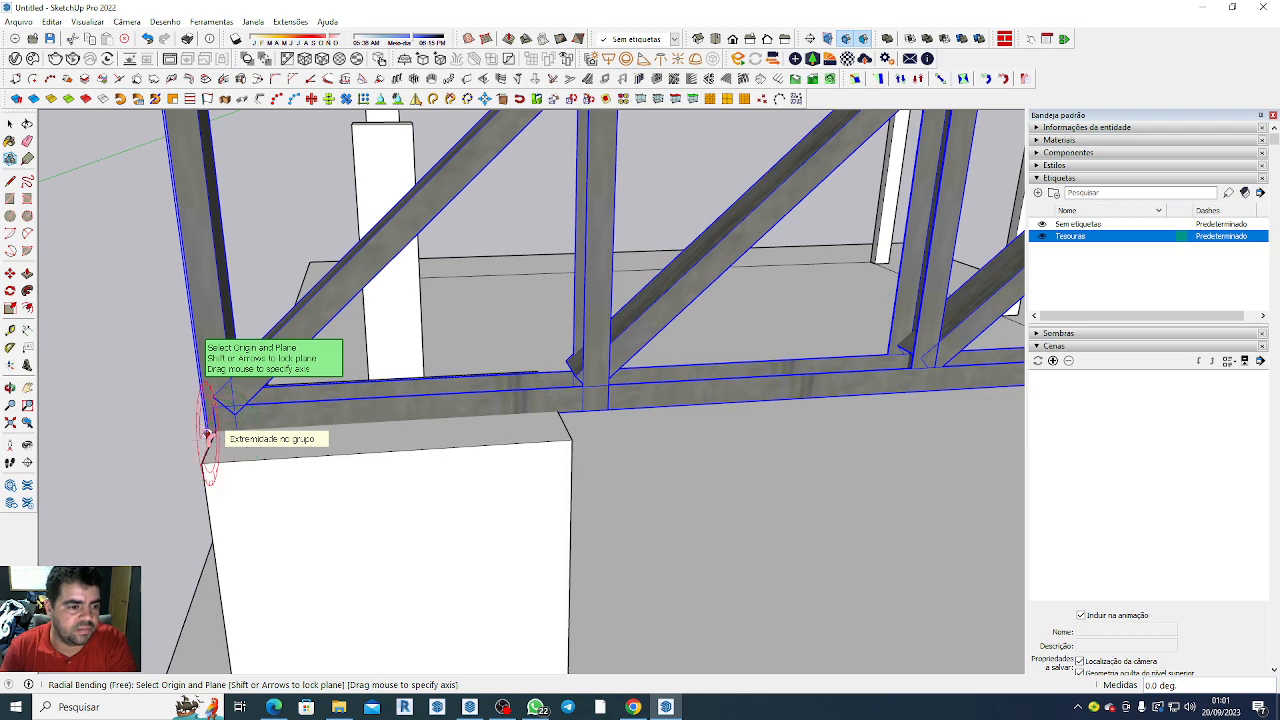
key(Right)
click(208, 436)
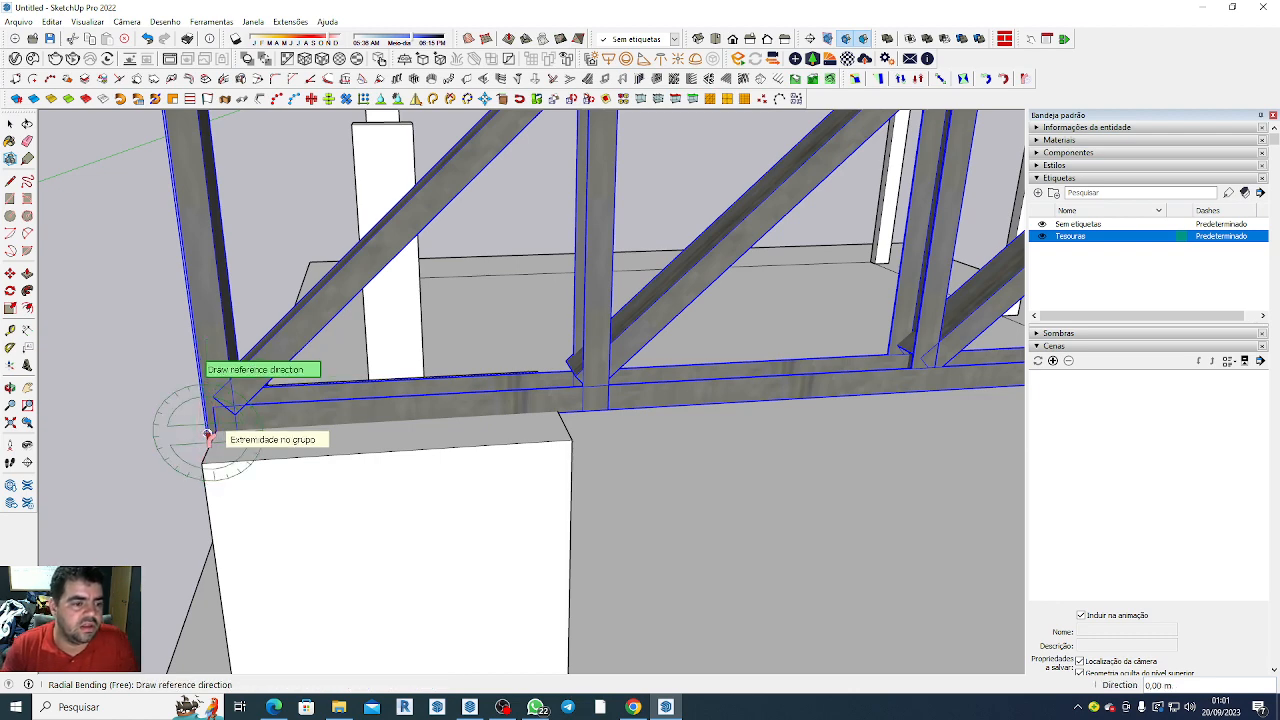
Draw the bending reference direction along the bottom chord to the truss's opposite end corner and use that corner as the target point.
scroll(86, 394, down, 5)
scroll(95, 410, down, 2)
scroll(98, 420, down, 2)
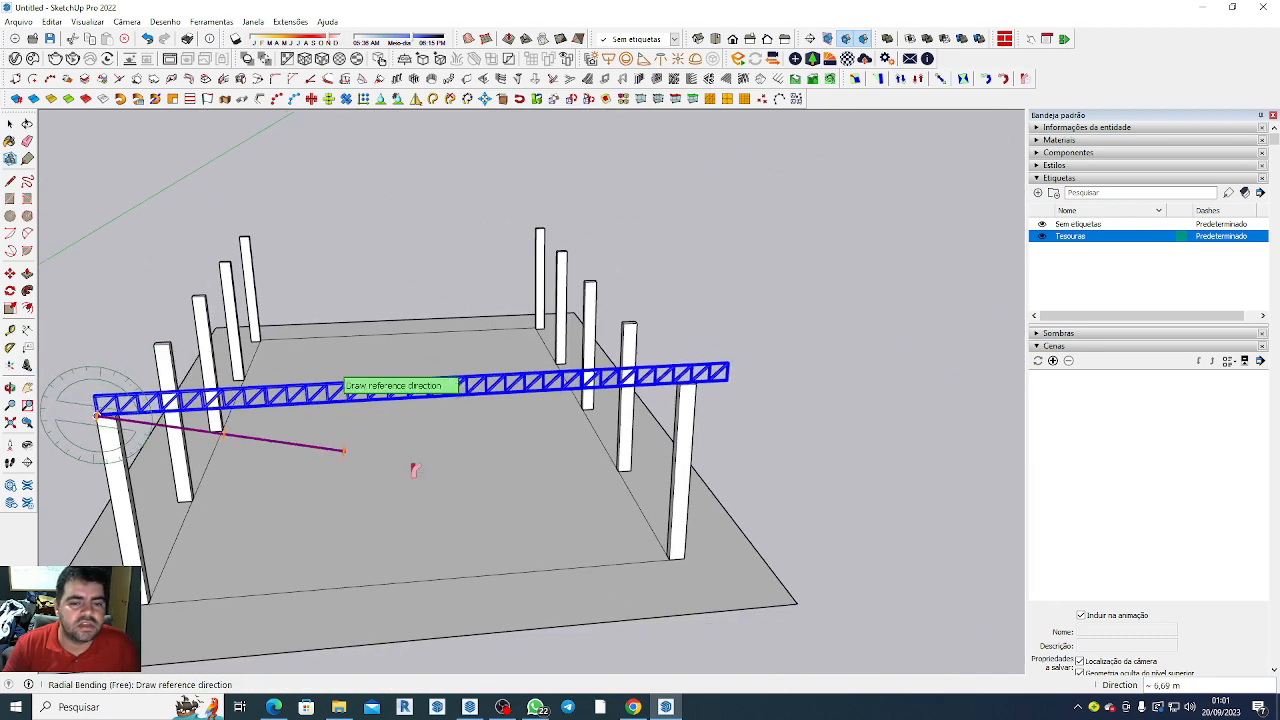
scroll(740, 392, up, 5)
scroll(728, 378, up, 4)
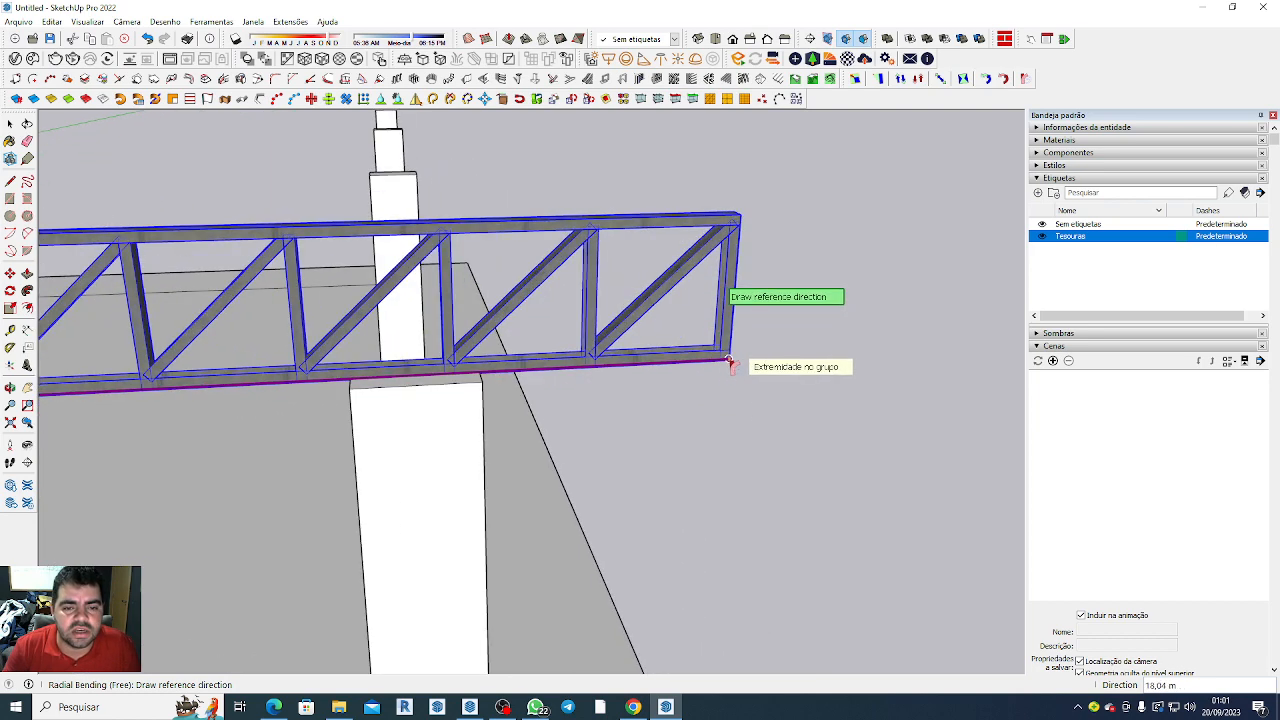
scroll(729, 364, up, 3)
scroll(715, 356, down, 3)
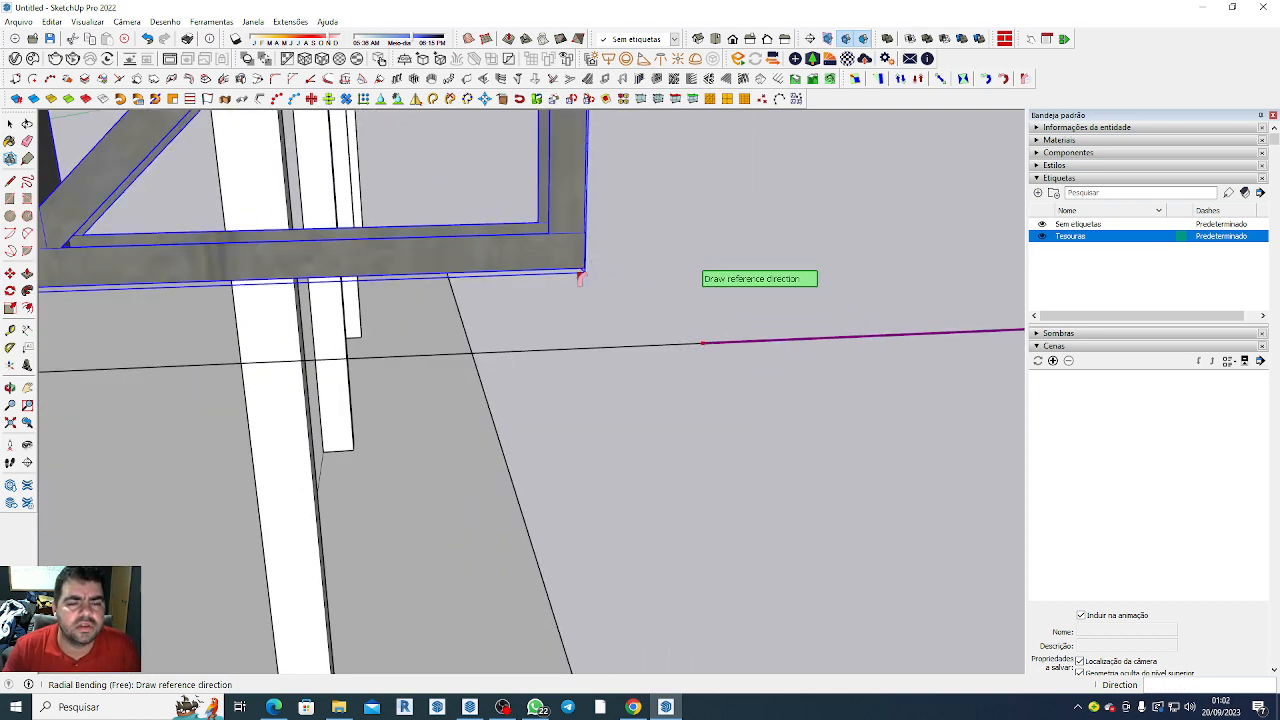
scroll(700, 425, down, 3)
scroll(711, 409, up, 3)
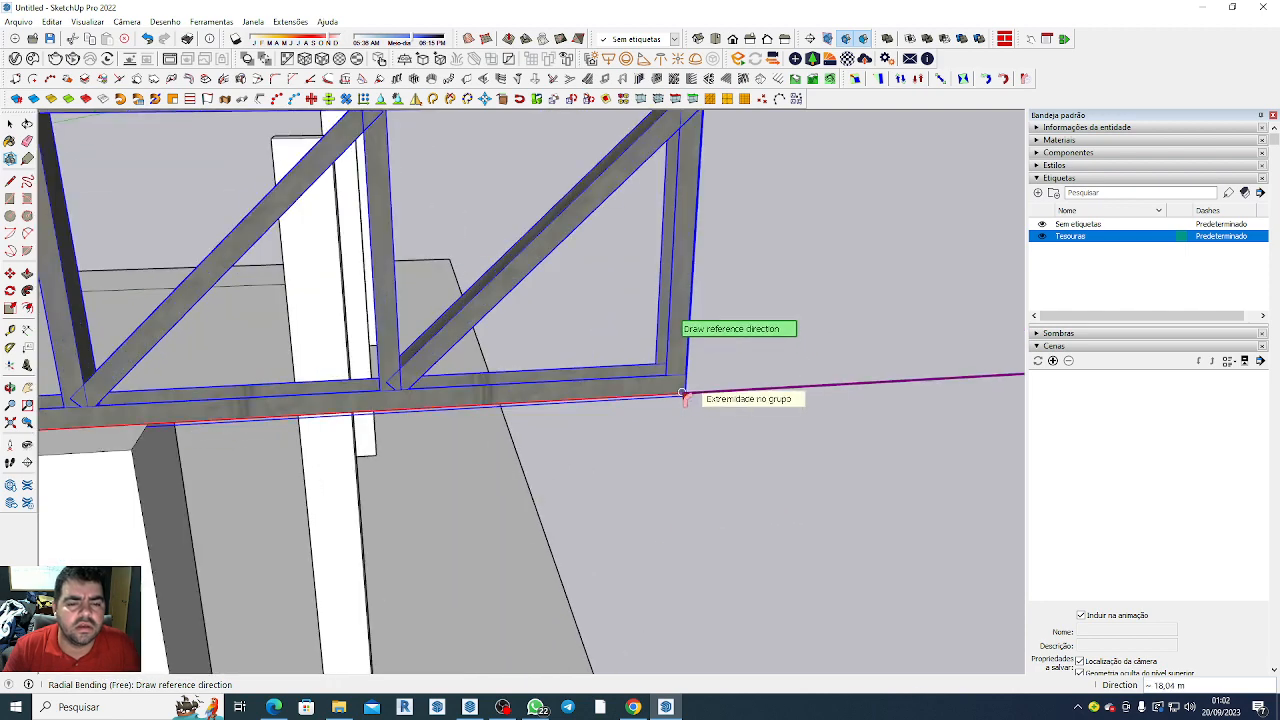
click(682, 393)
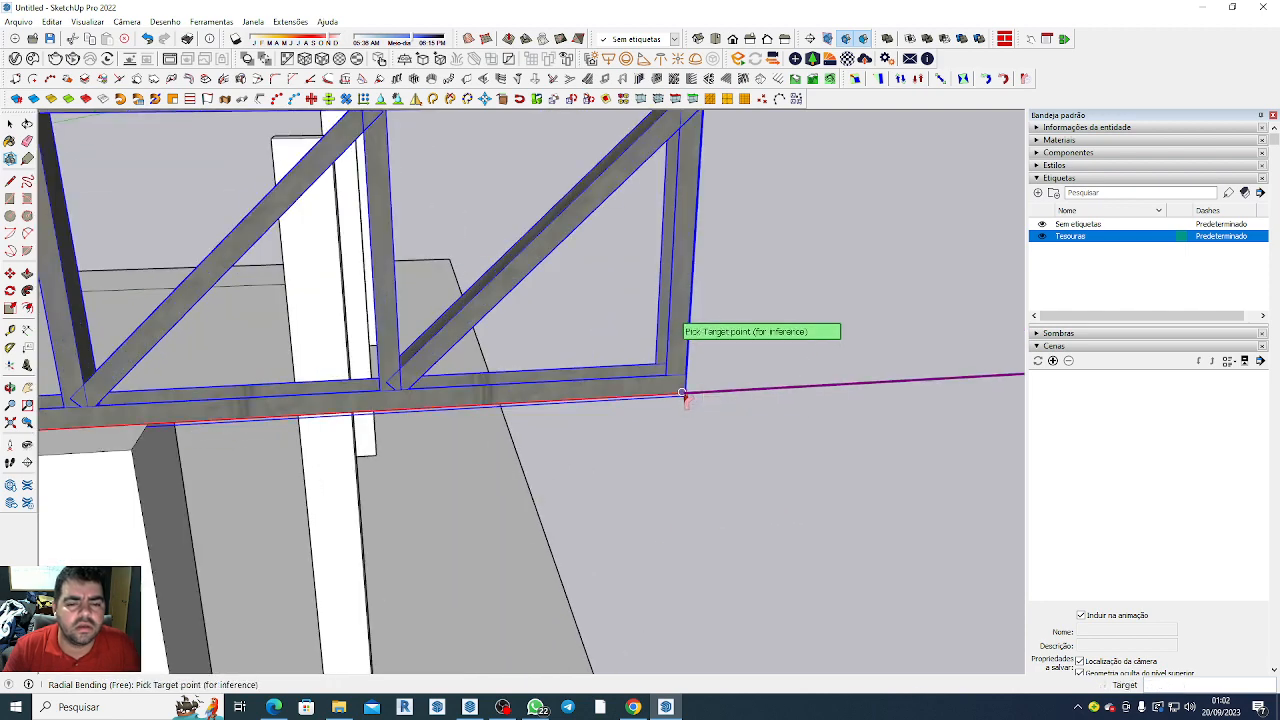
click(684, 394)
Bend the truss group upward with a rotation angle of 180 degrees.
scroll(800, 429, down, 3)
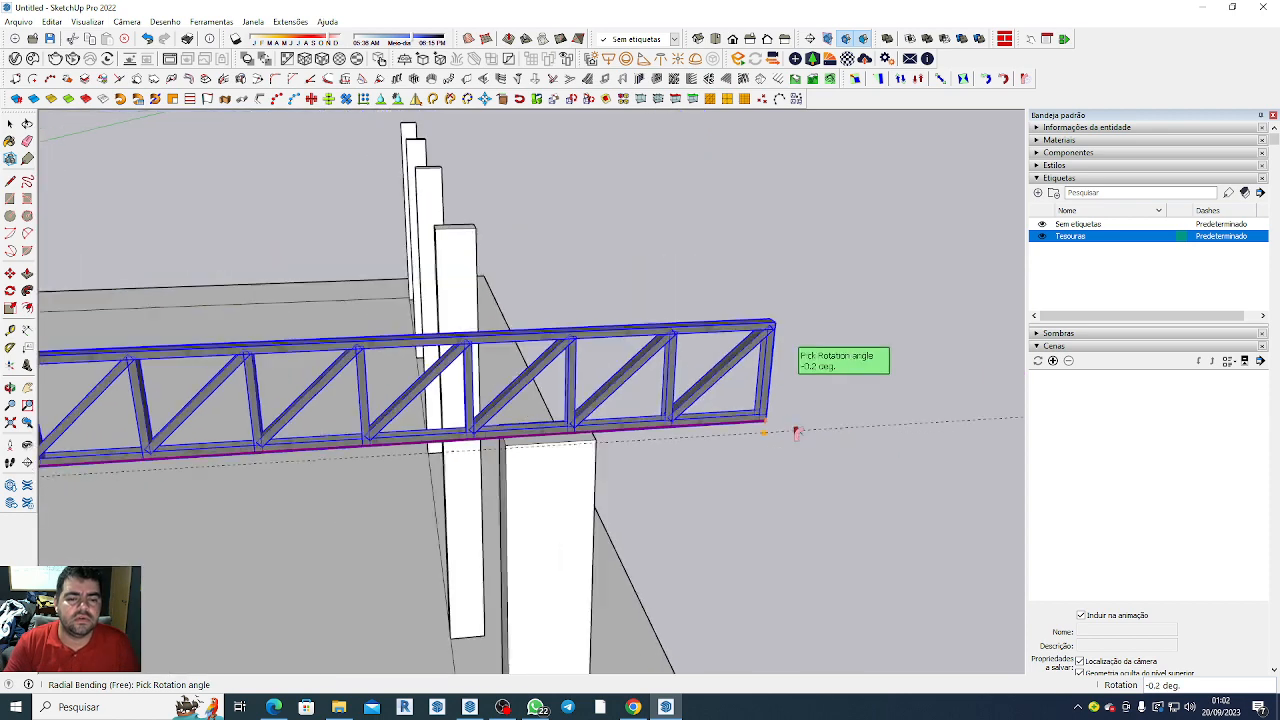
scroll(769, 384, down, 2)
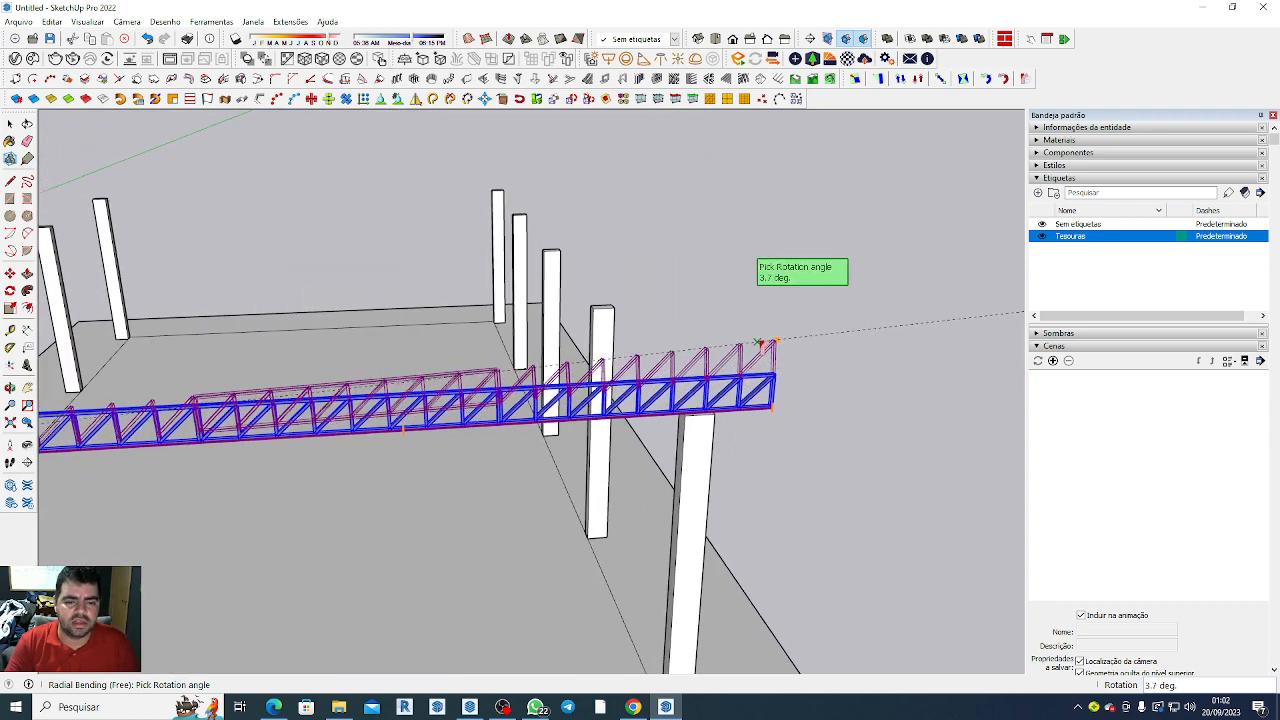
scroll(768, 341, down, 2)
scroll(768, 330, down, 4)
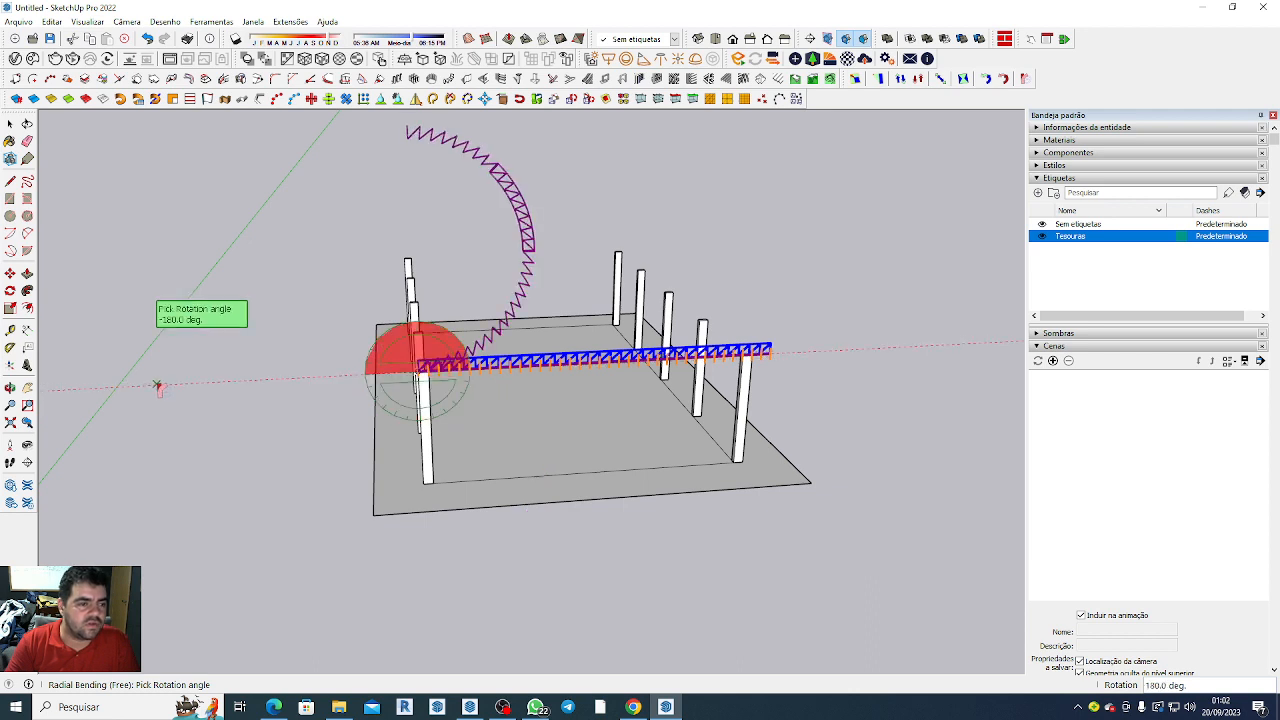
click(157, 386)
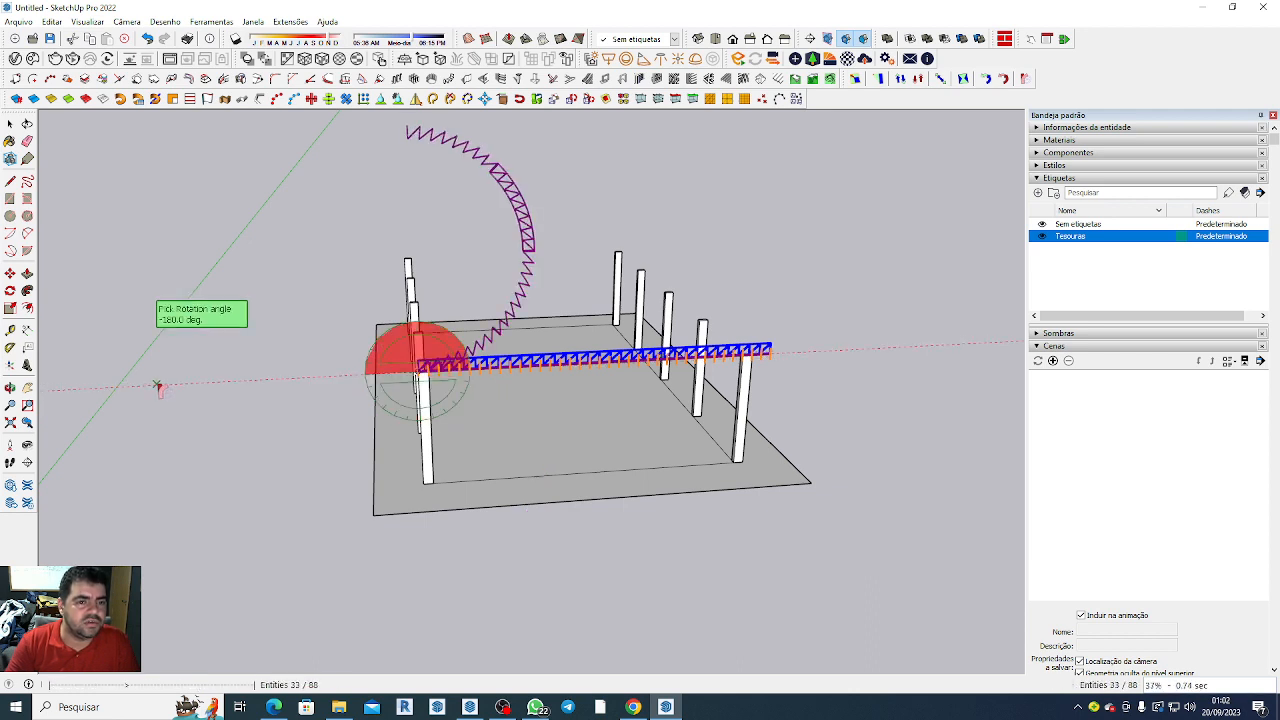
Select the bent truss and rotate it upright so the arch's two ends face down and lie level.
click(487, 175)
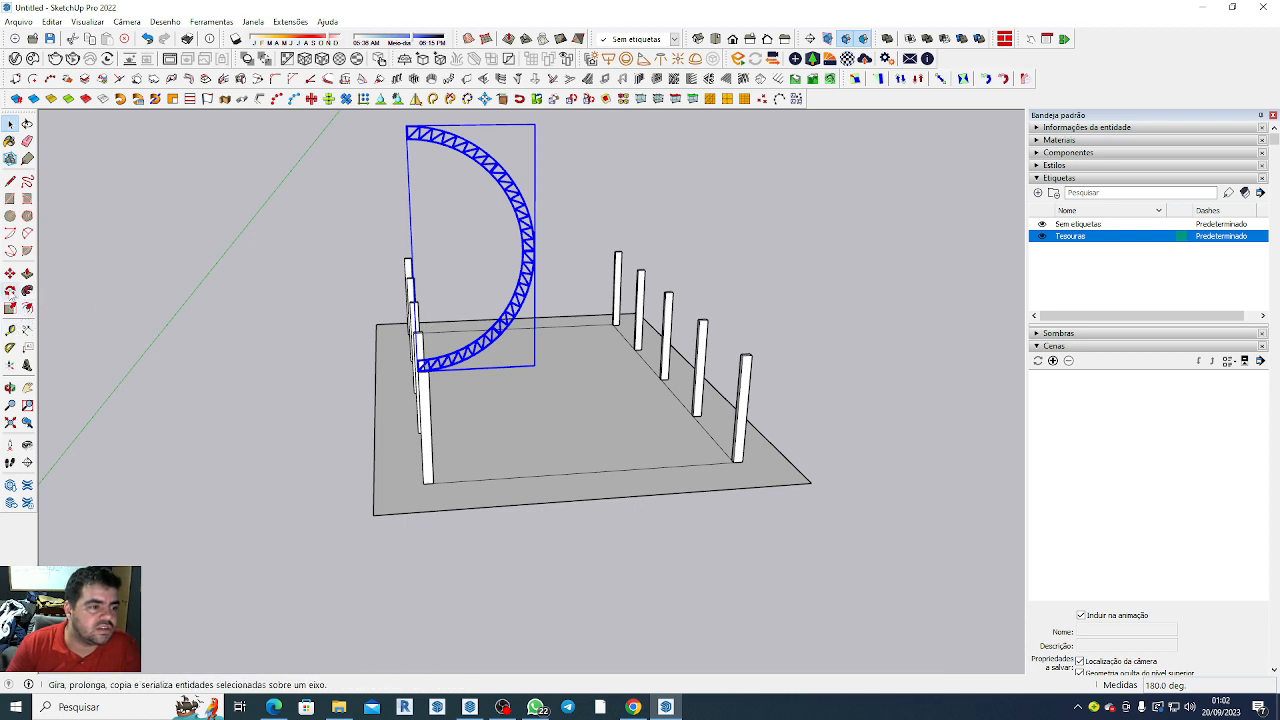
click(10, 274)
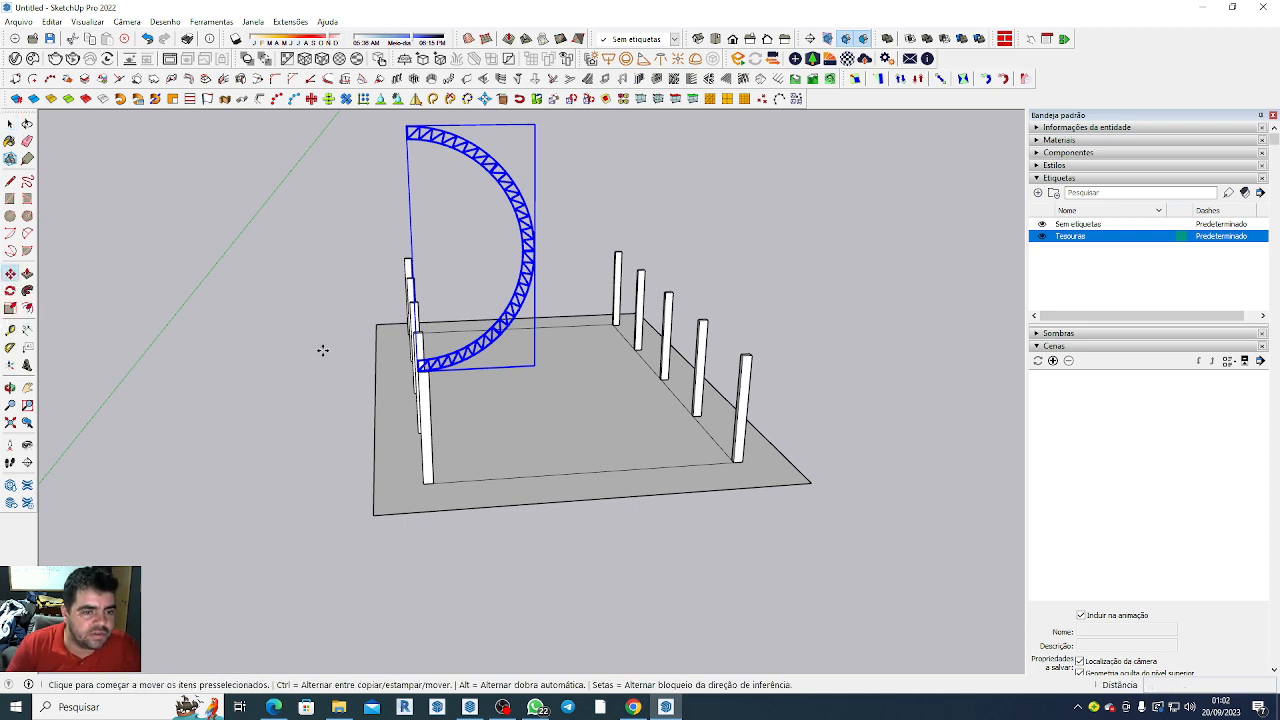
click(479, 347)
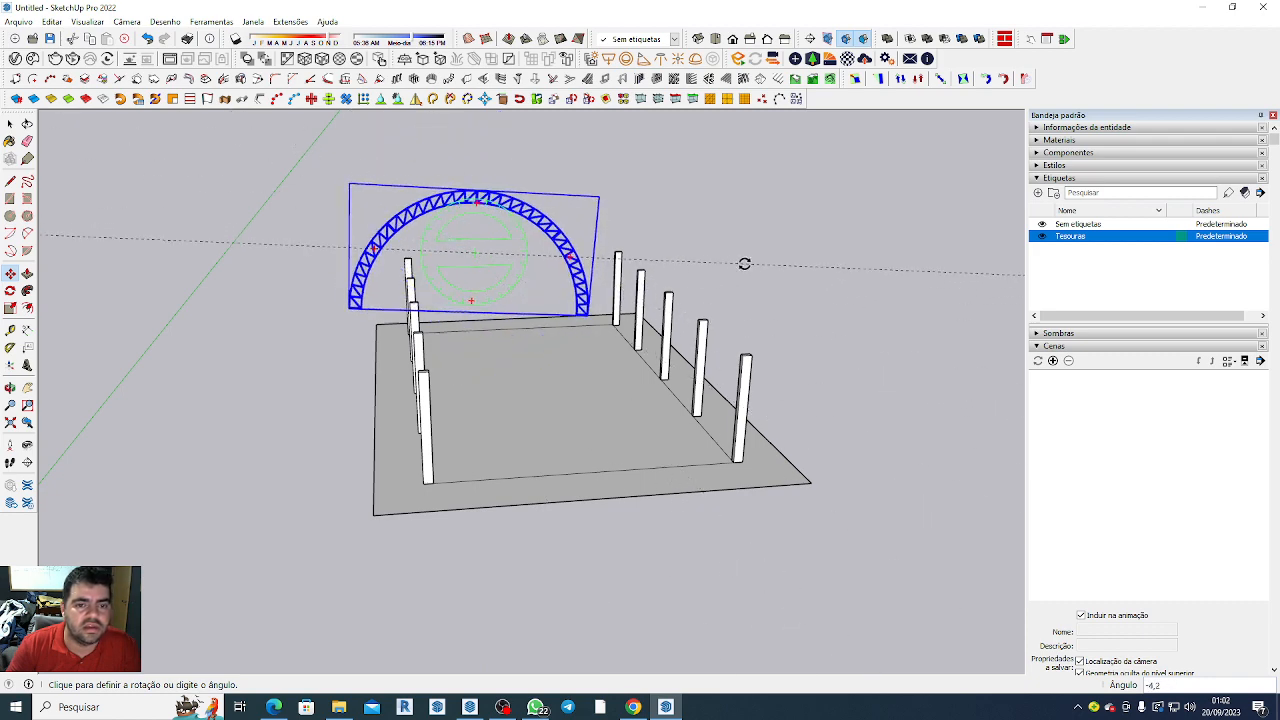
click(779, 246)
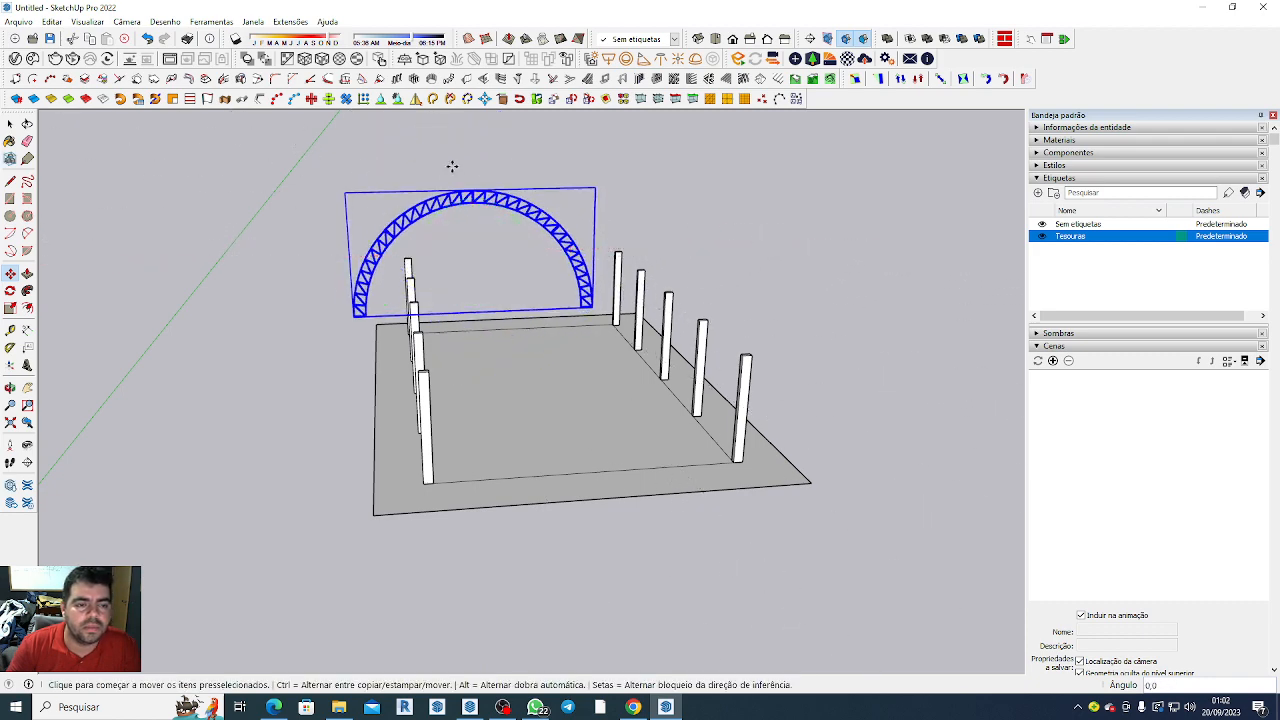
Move the arch by the outer bottom corner of one end onto the outer corner of the front column's top.
scroll(256, 232, up, 2)
scroll(391, 338, up, 2)
scroll(400, 358, up, 2)
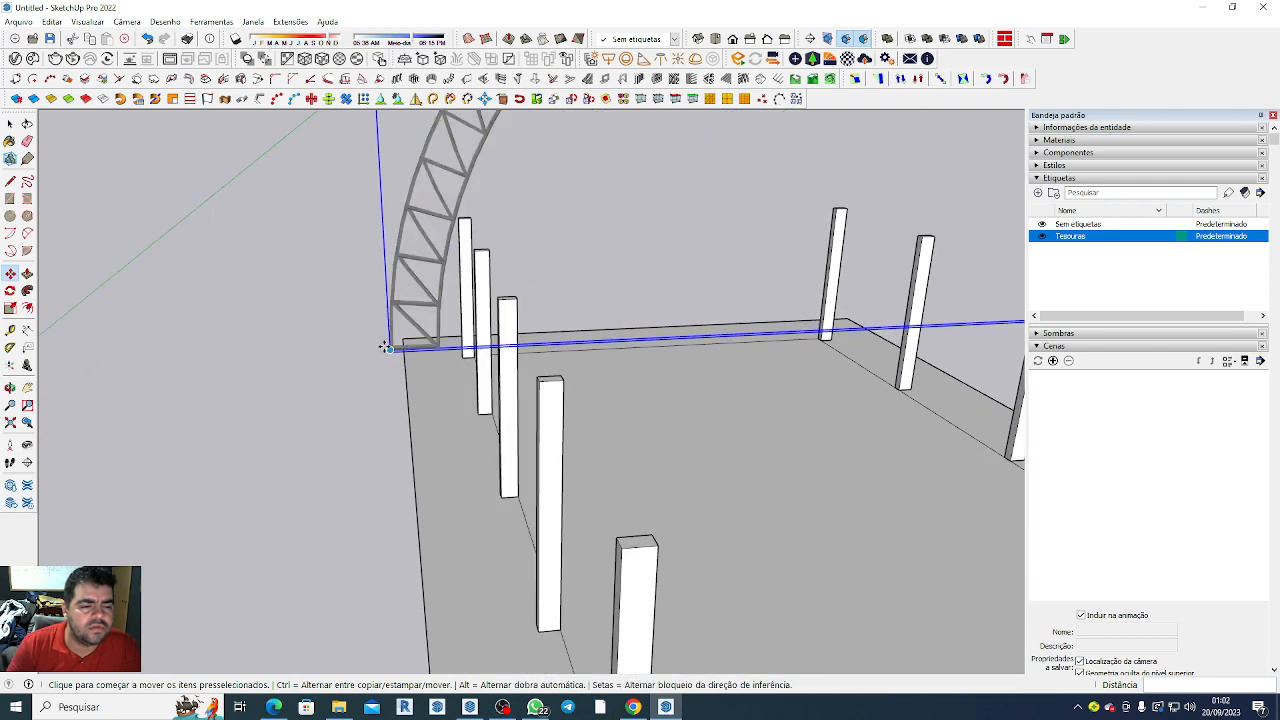
click(390, 355)
scroll(430, 250, down, 4)
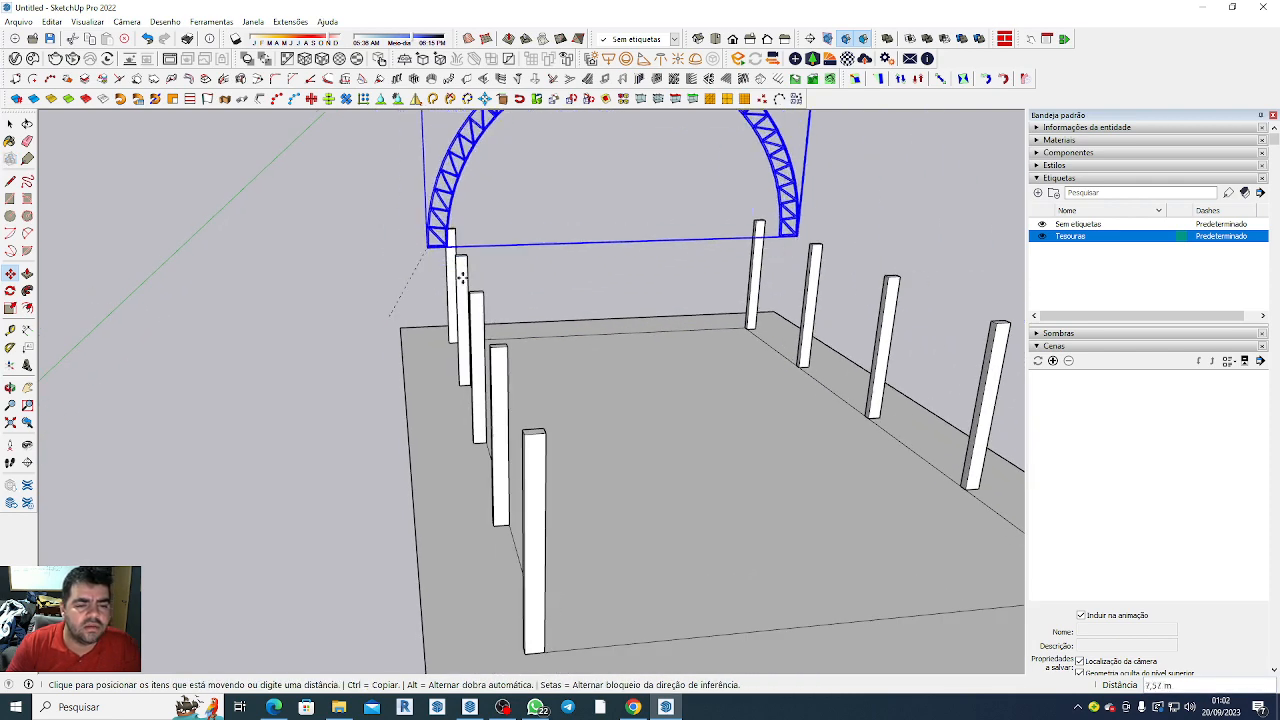
scroll(528, 432, up, 3)
scroll(528, 432, up, 5)
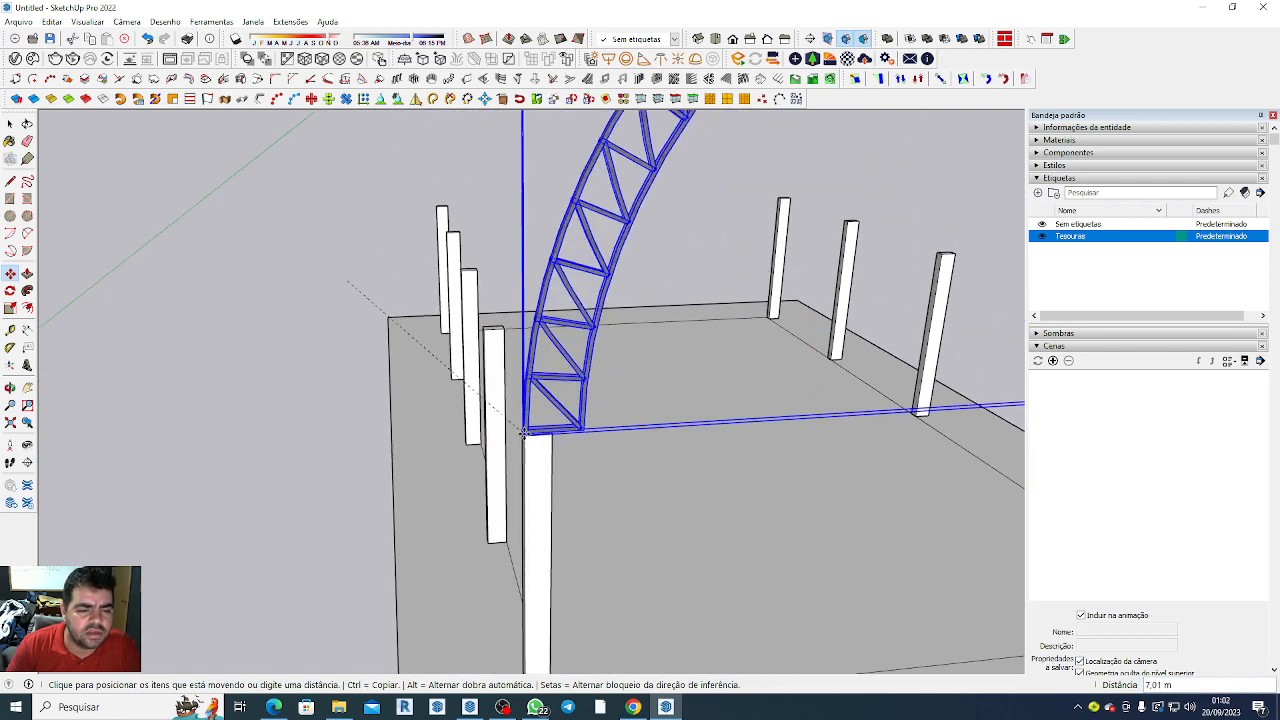
scroll(528, 432, up, 5)
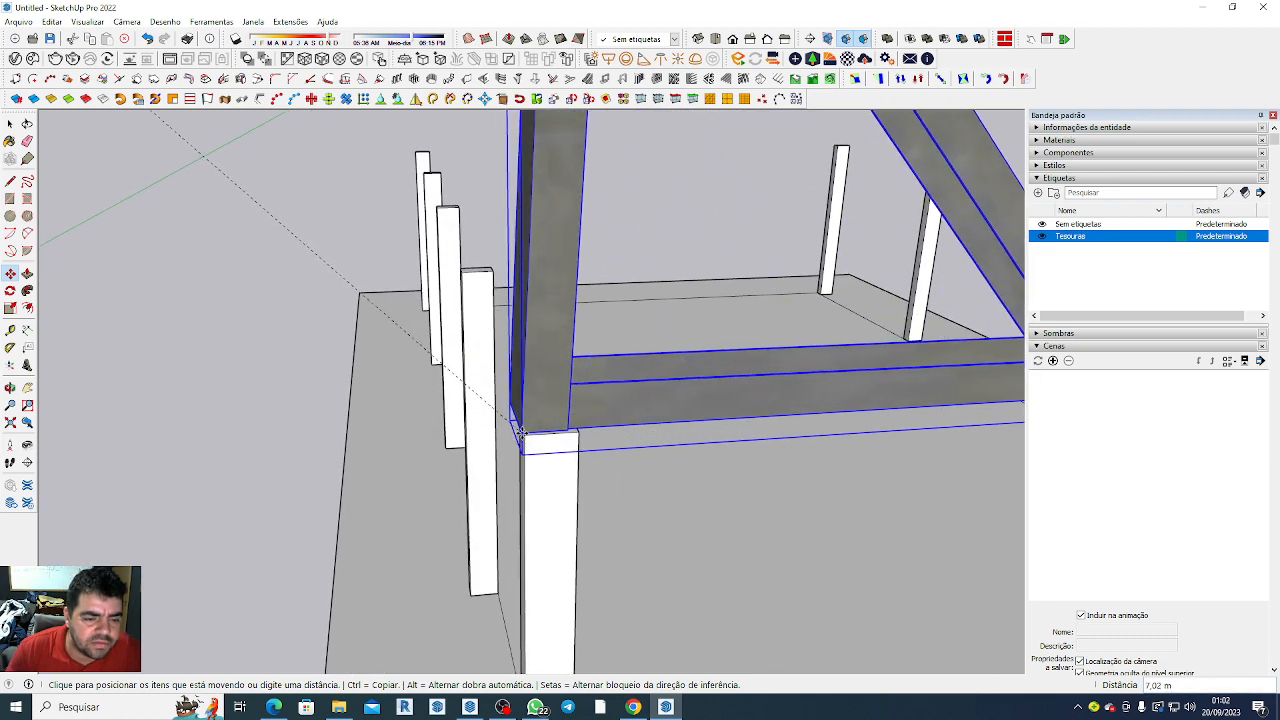
scroll(524, 436, down, 5)
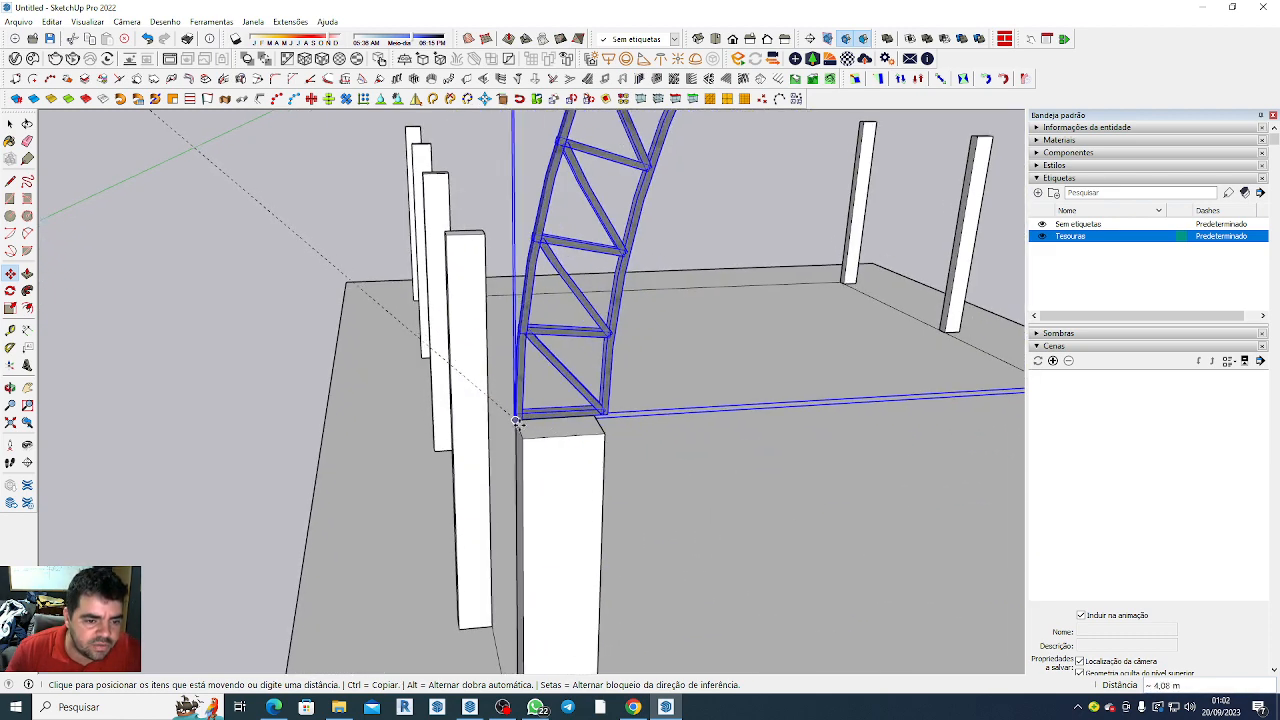
click(529, 440)
Scale the arch horizontally by about 1.48 so its free end meets the outer corner of the opposite front column's top.
scroll(530, 430, down, 7)
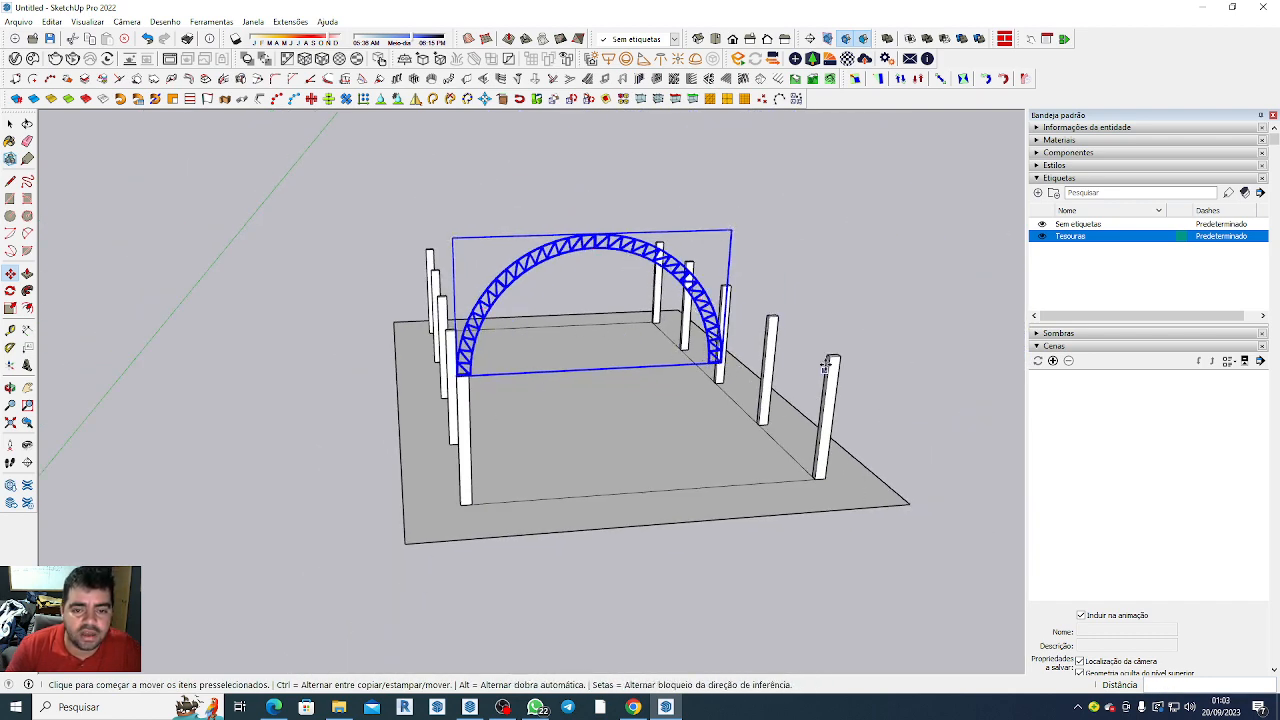
scroll(731, 268, up, 4)
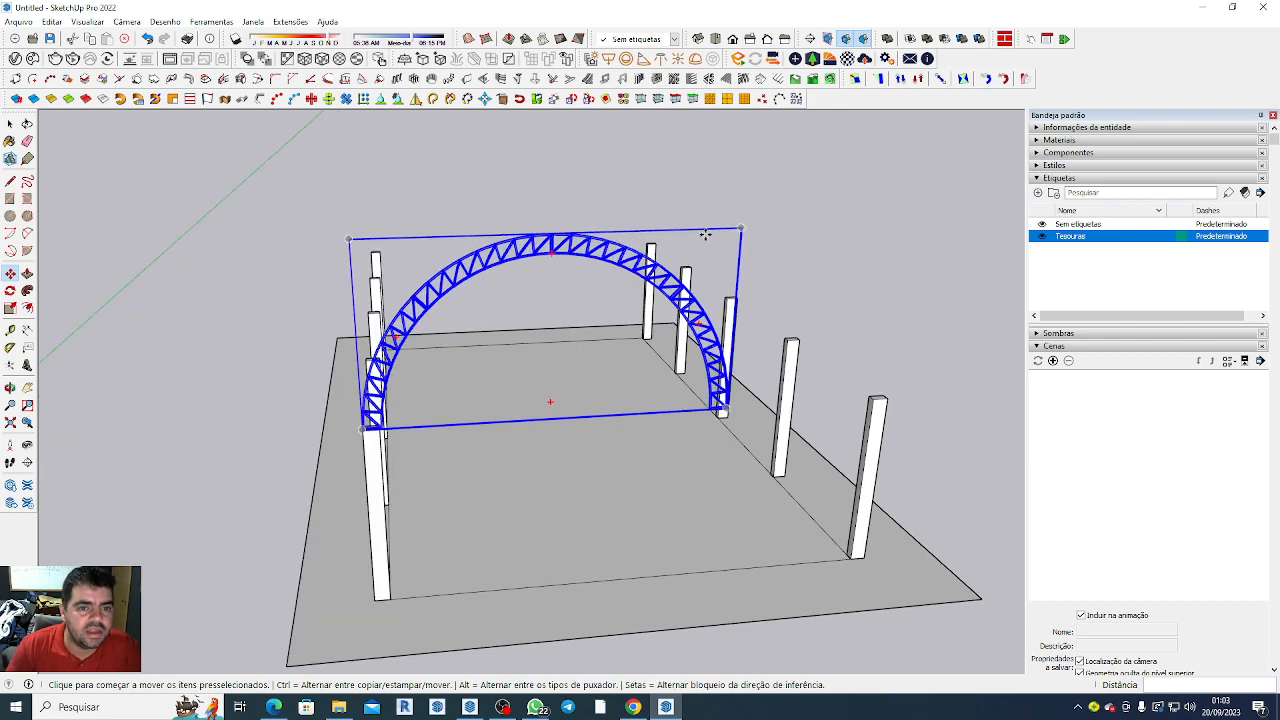
scroll(745, 315, up, 3)
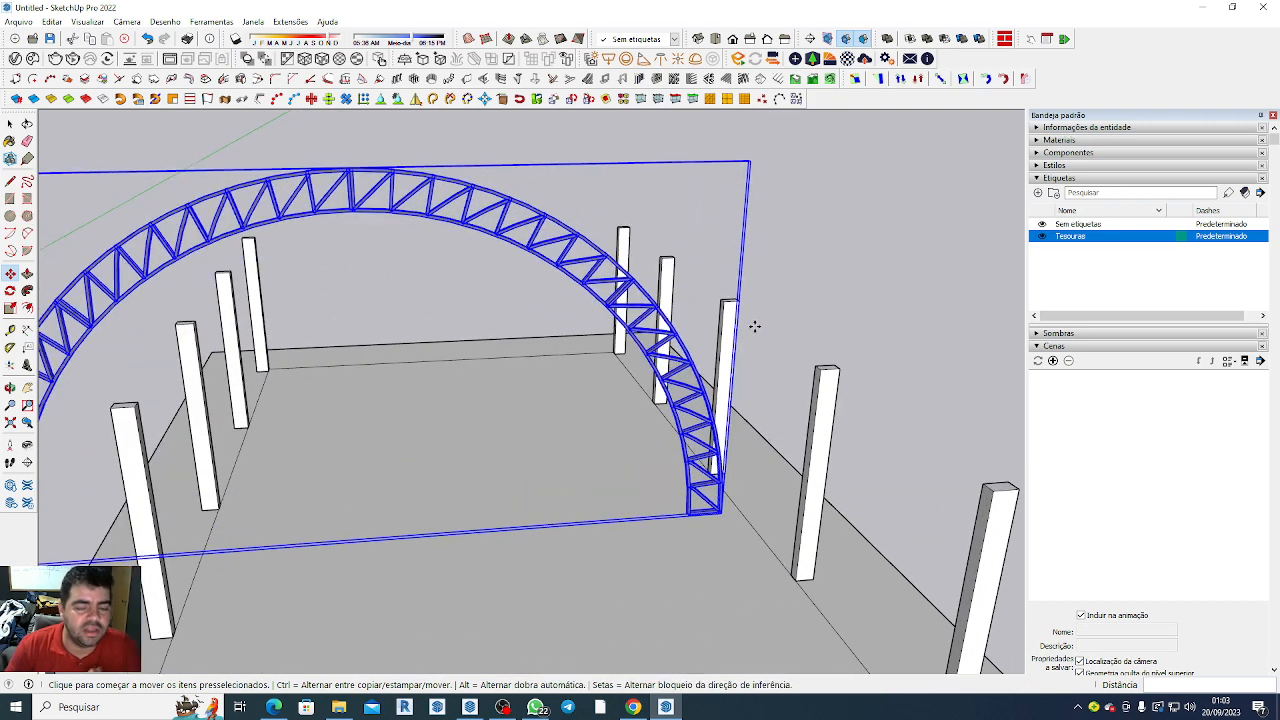
scroll(753, 329, down, 6)
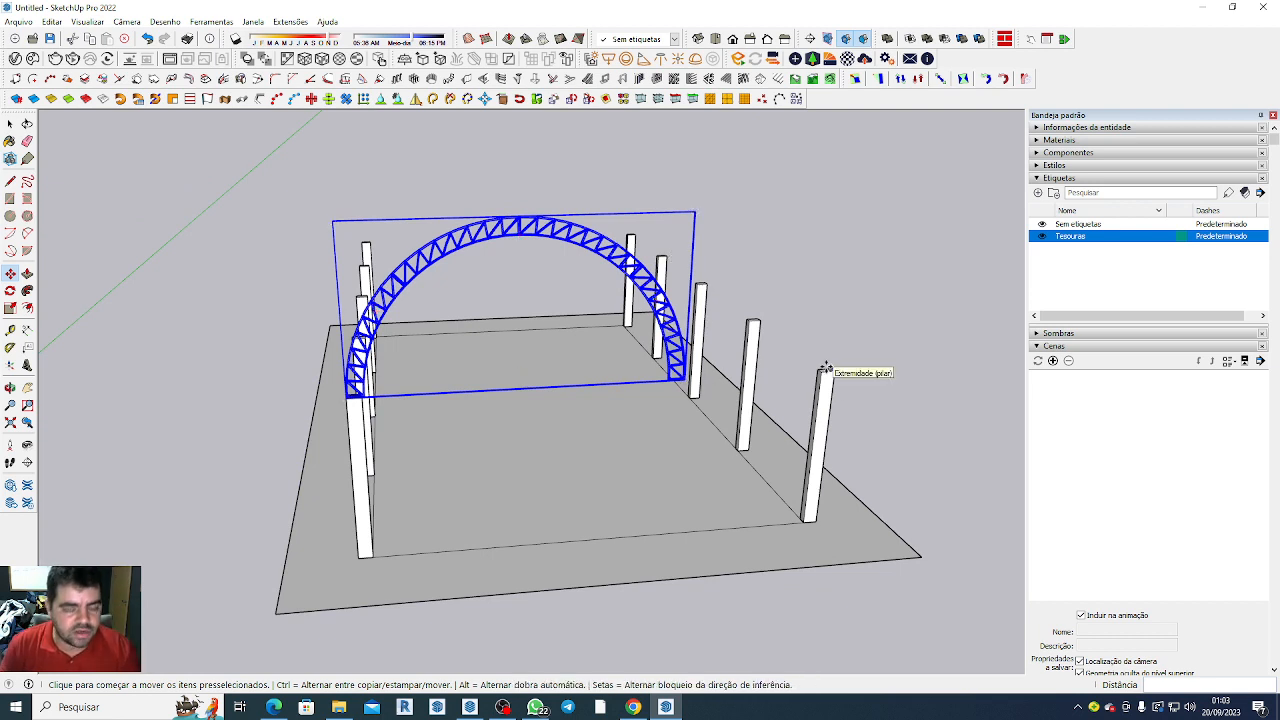
key(a)
key(s)
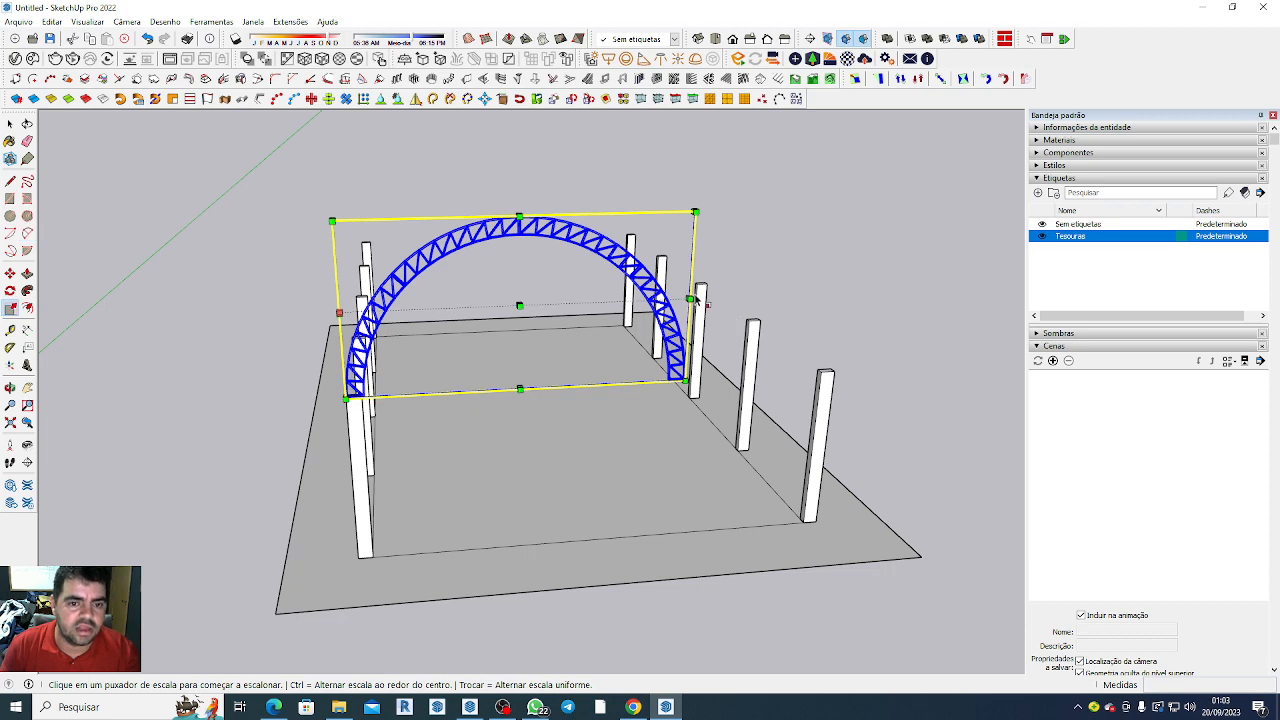
scroll(693, 300, up, 8)
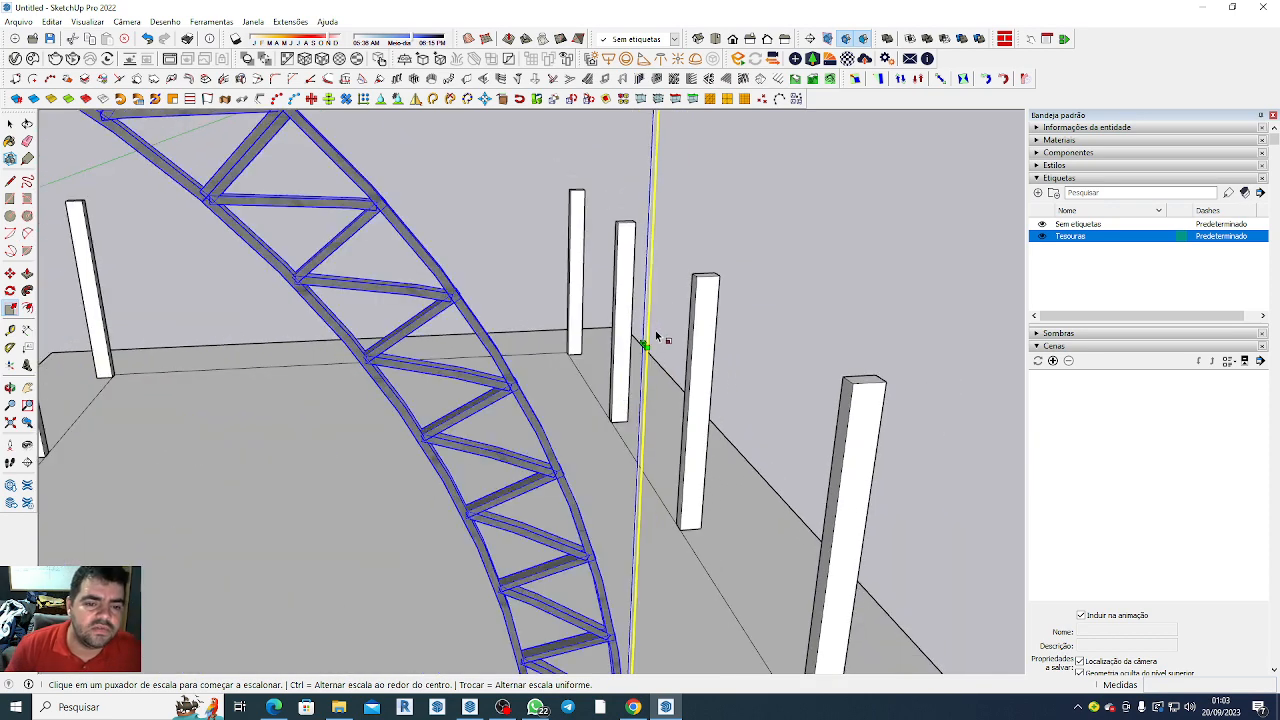
scroll(651, 354, up, 3)
scroll(650, 360, down, 2)
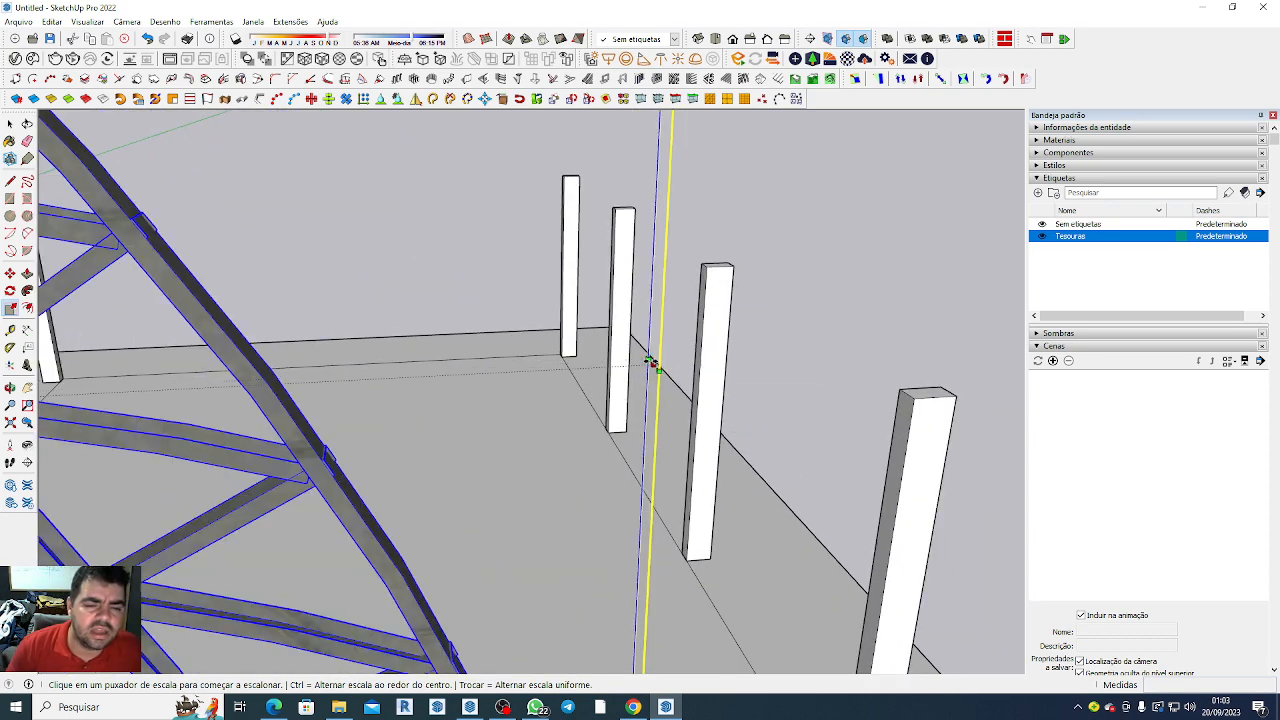
click(651, 362)
scroll(640, 355, down, 5)
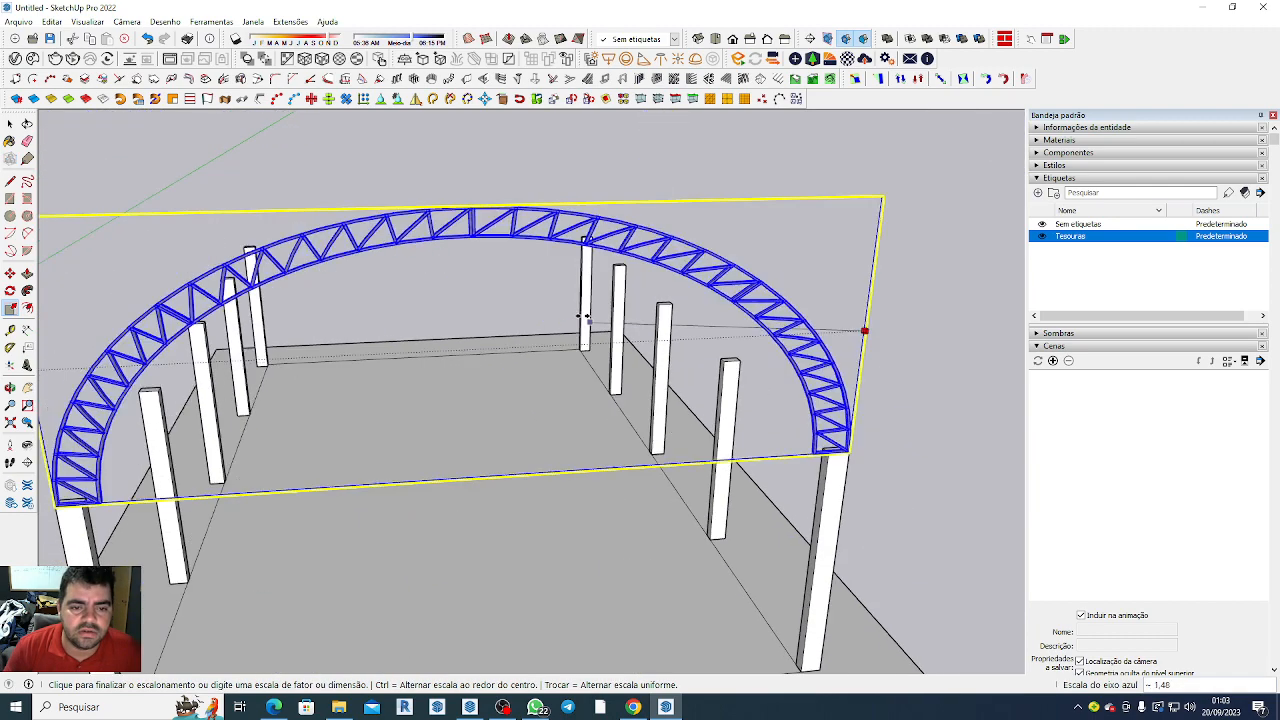
scroll(850, 452, up, 3)
click(850, 452)
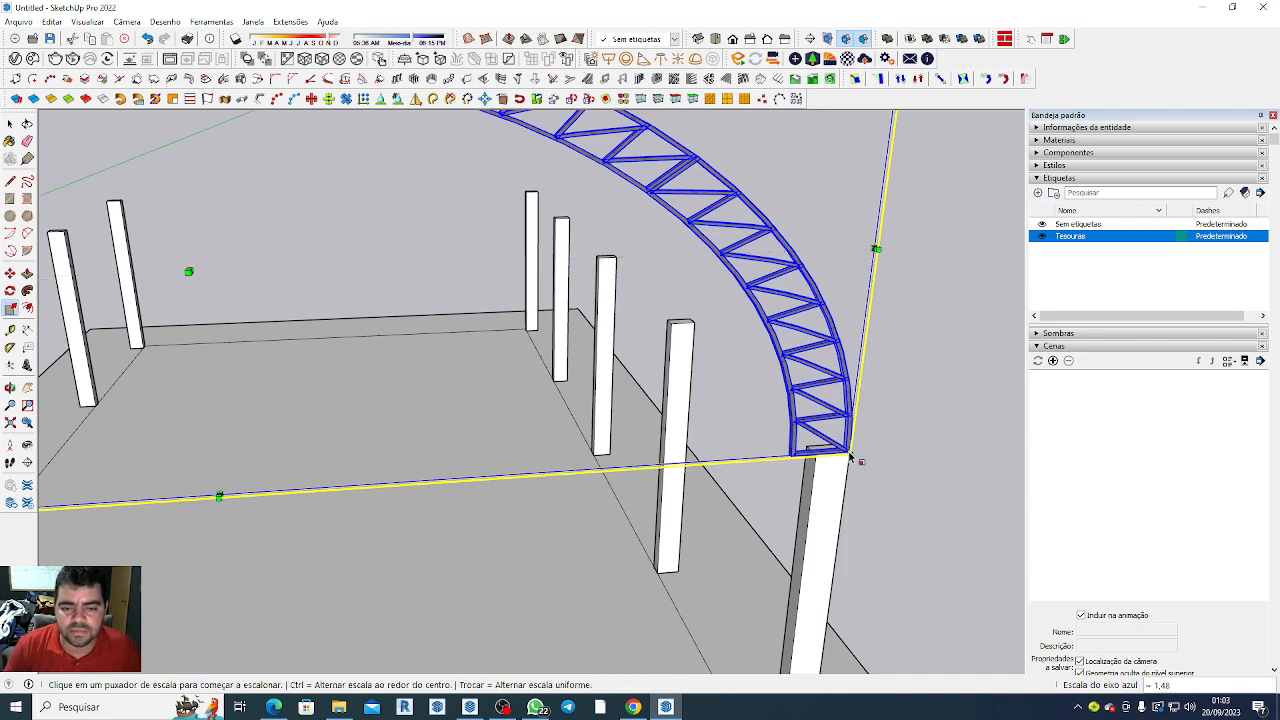
View the arch and columns from the front and clear the selection.
scroll(857, 457, down, 6)
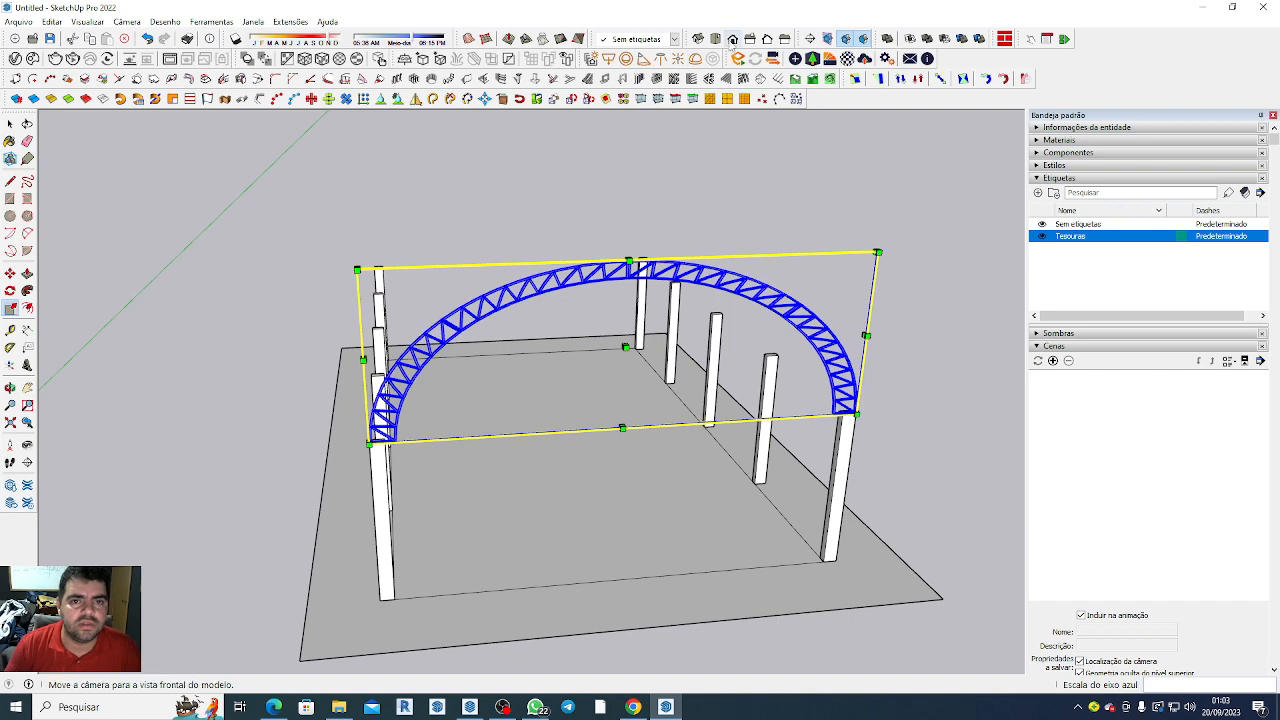
click(733, 39)
scroll(768, 200, down, 1)
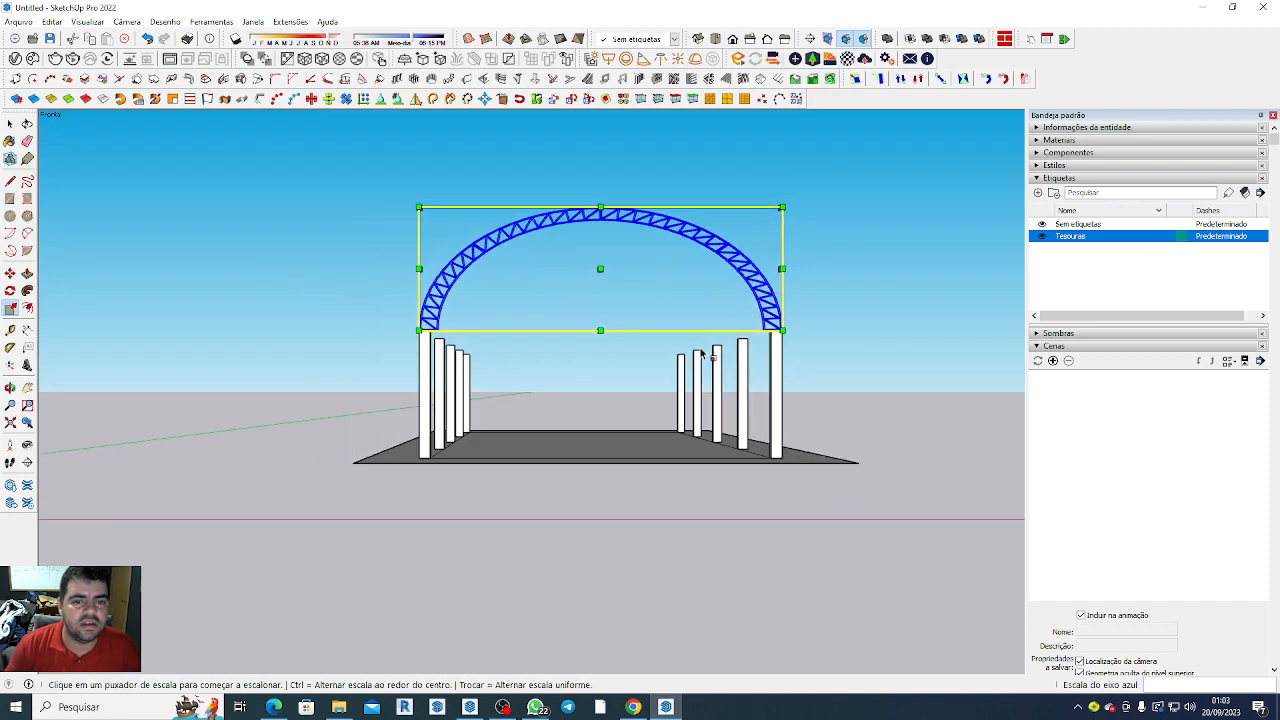
scroll(656, 233, up, 2)
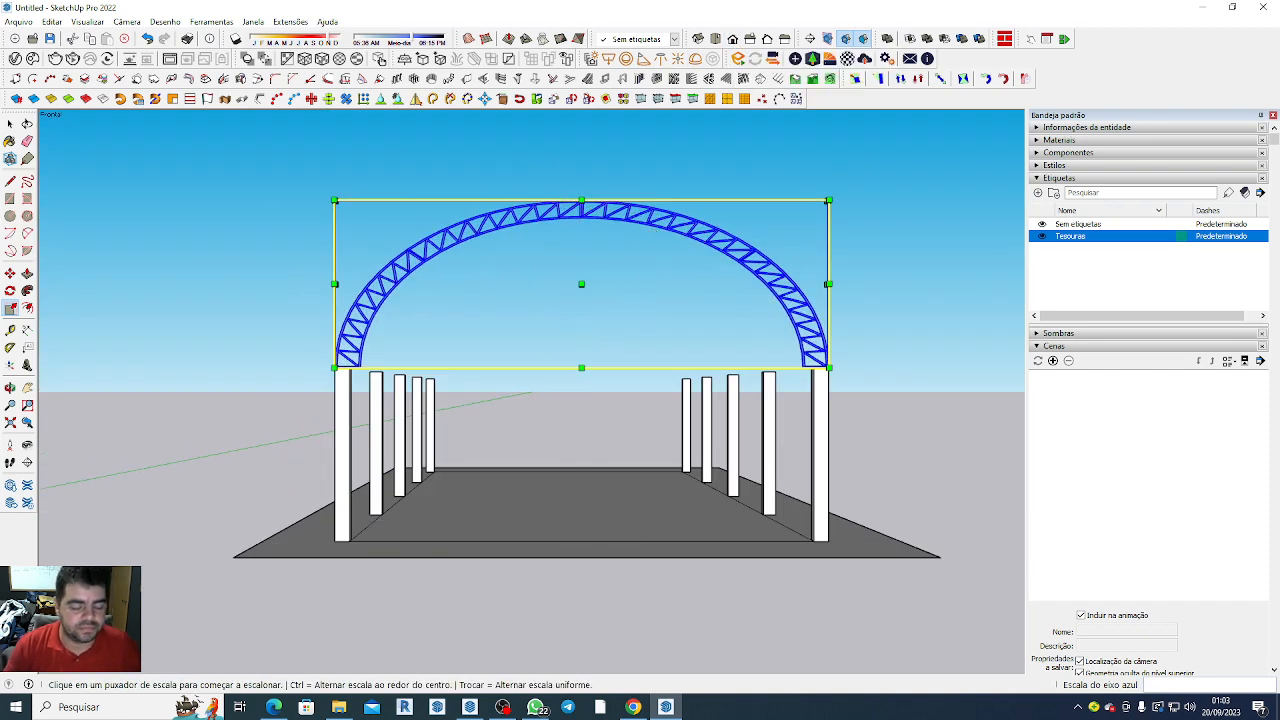
key(space)
click(690, 589)
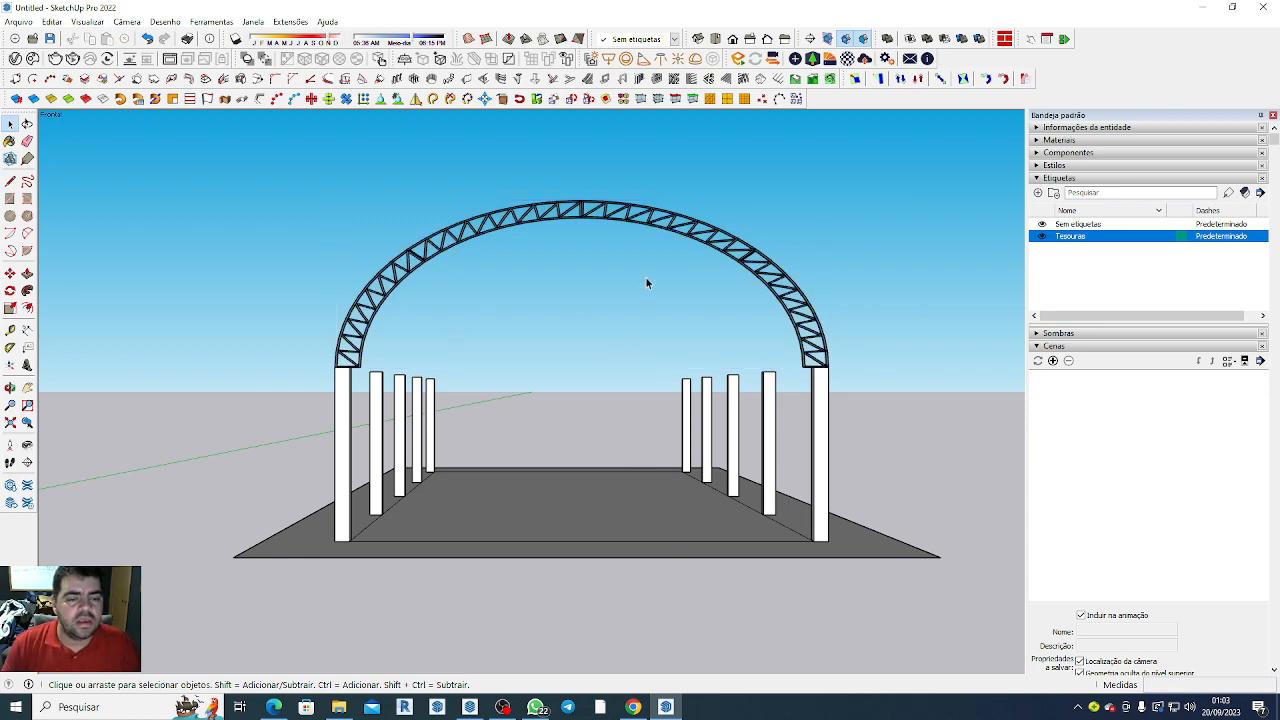
Move the arch by the midpoint of its end's bottom edge onto the midpoint of the corner column's top outer edge.
middle_drag(898, 342, 494, 460)
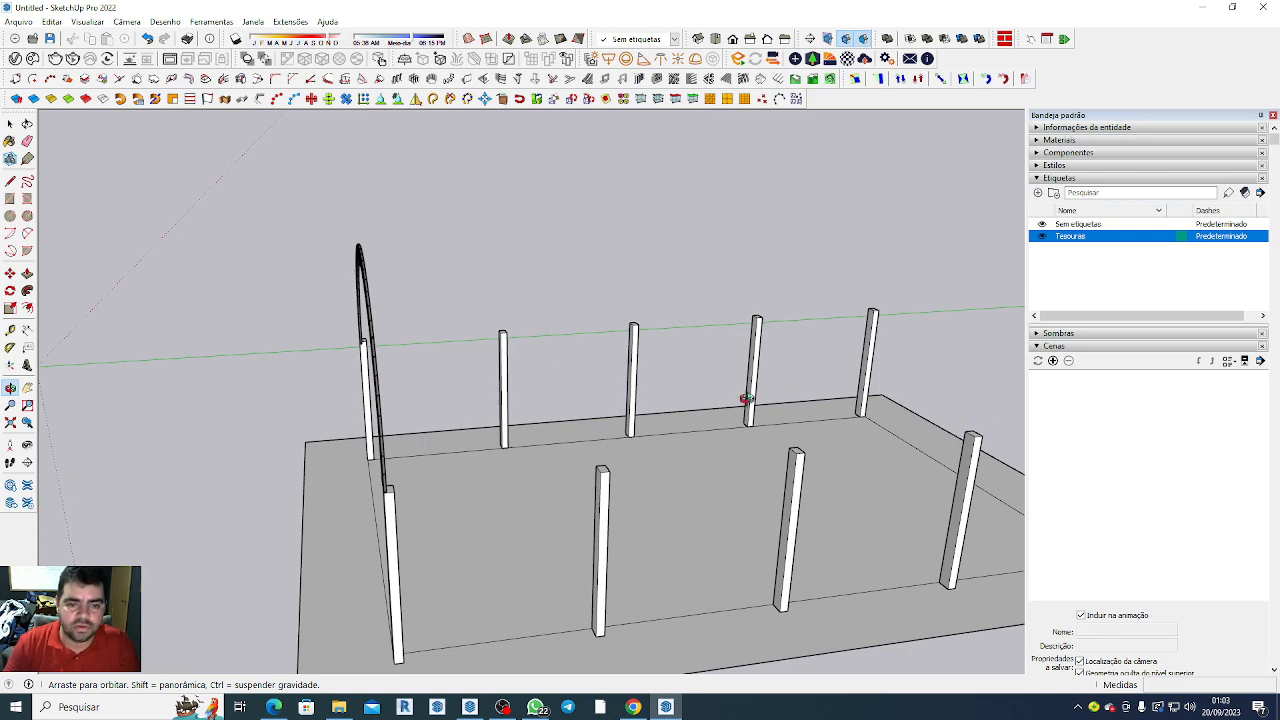
middle_drag(746, 398, 557, 352)
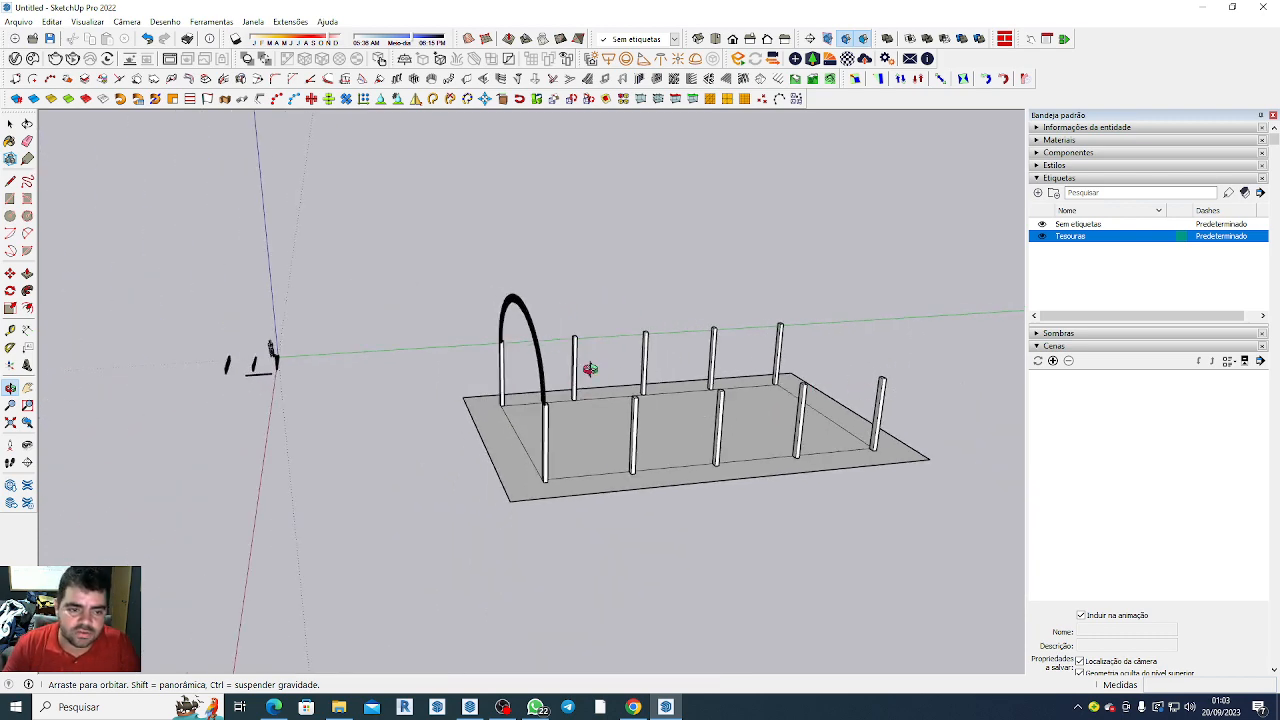
scroll(517, 386, up, 6)
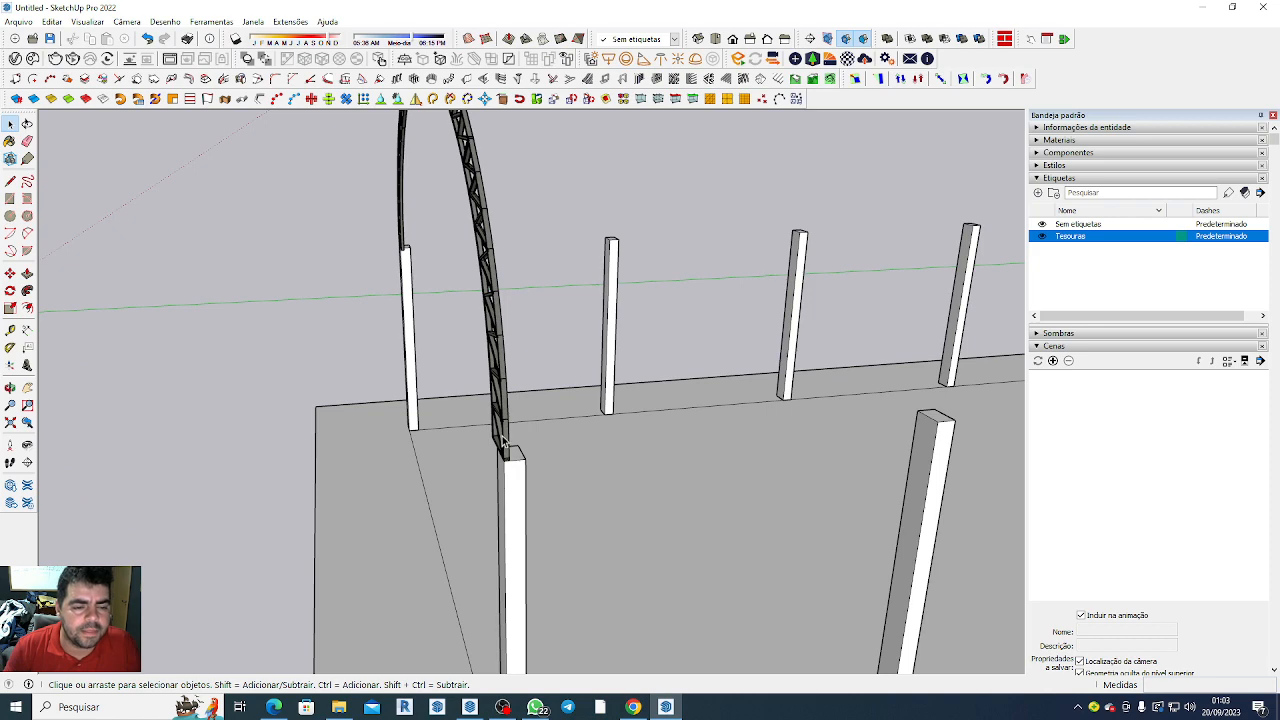
click(505, 443)
scroll(505, 445, up, 4)
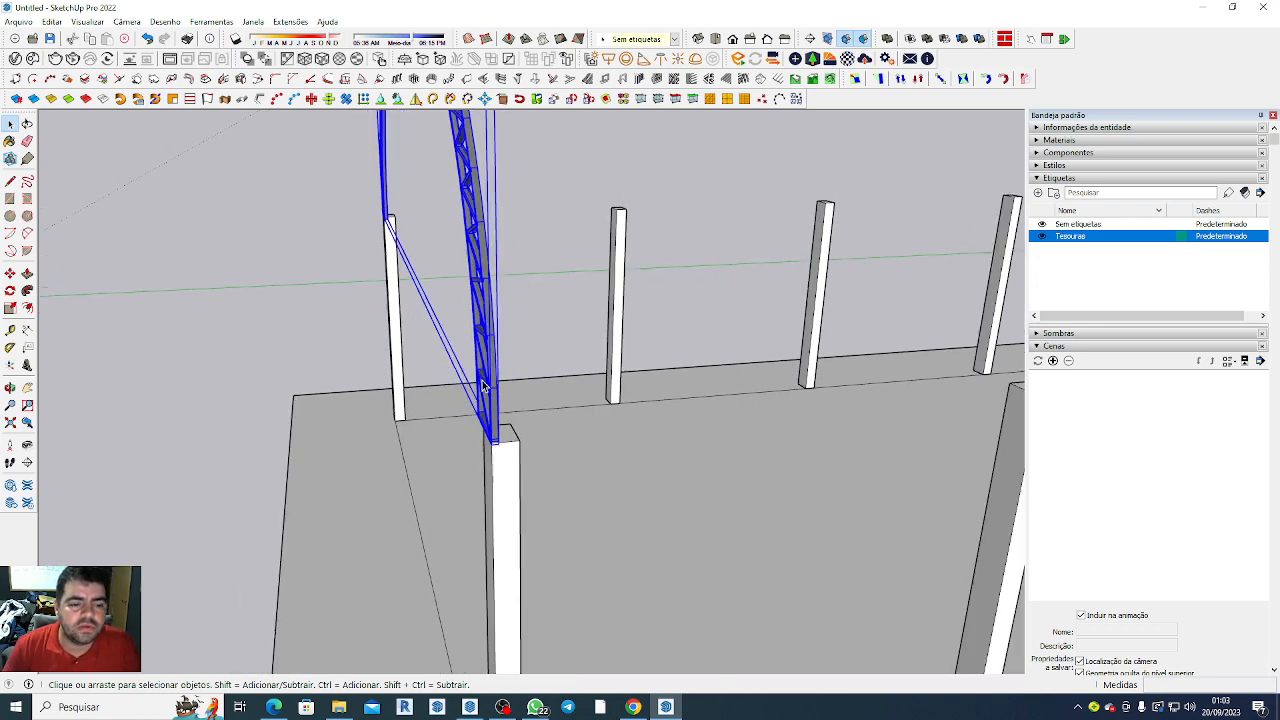
scroll(515, 455, down, 4)
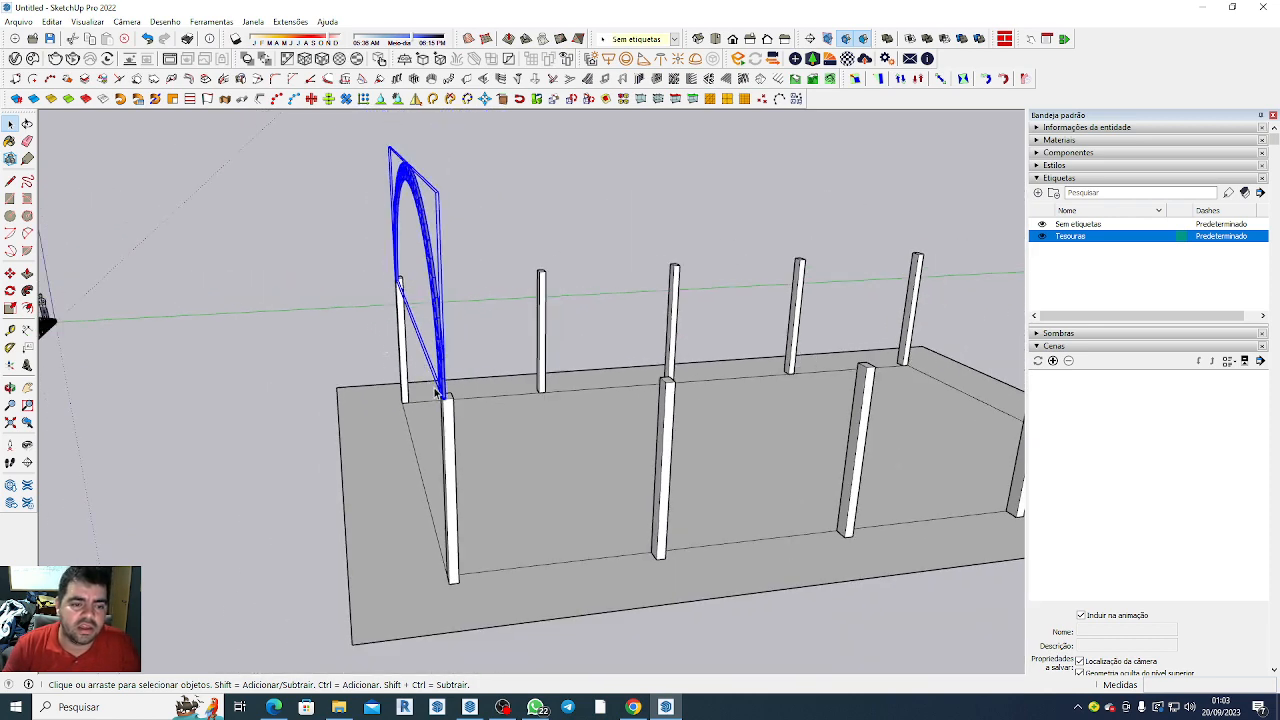
scroll(620, 368, down, 3)
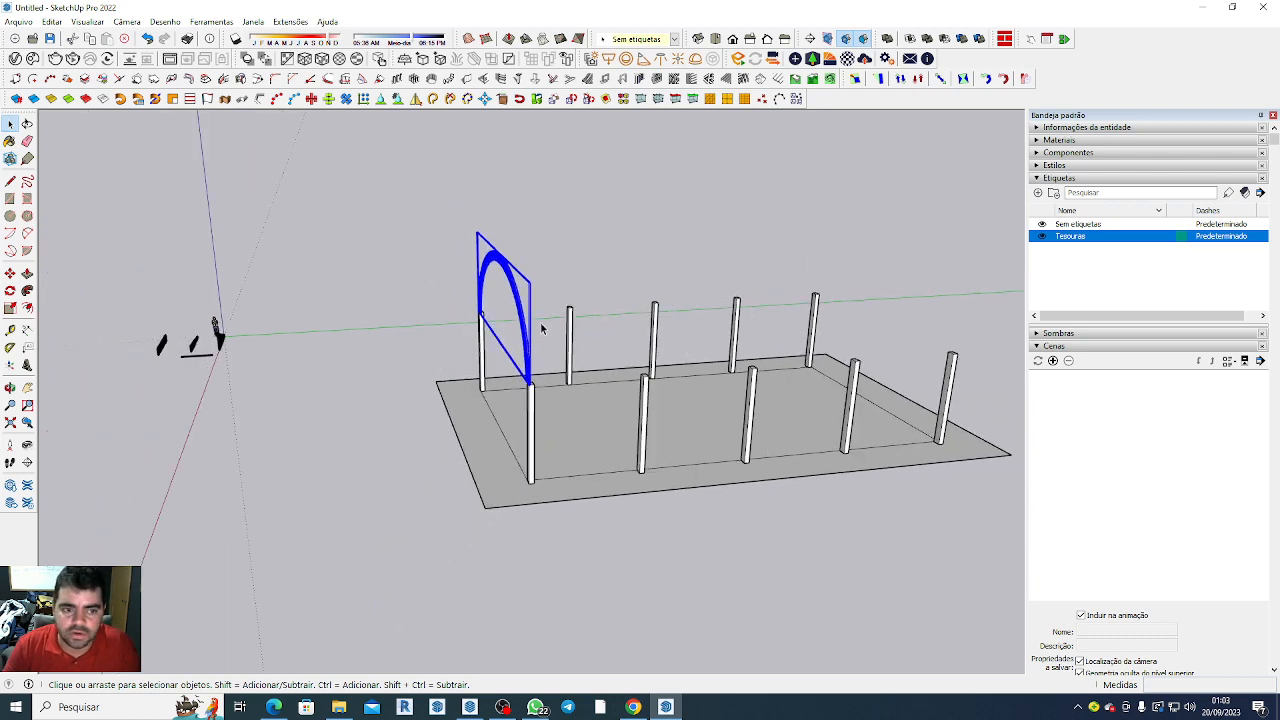
scroll(541, 330, up, 2)
scroll(537, 362, down, 3)
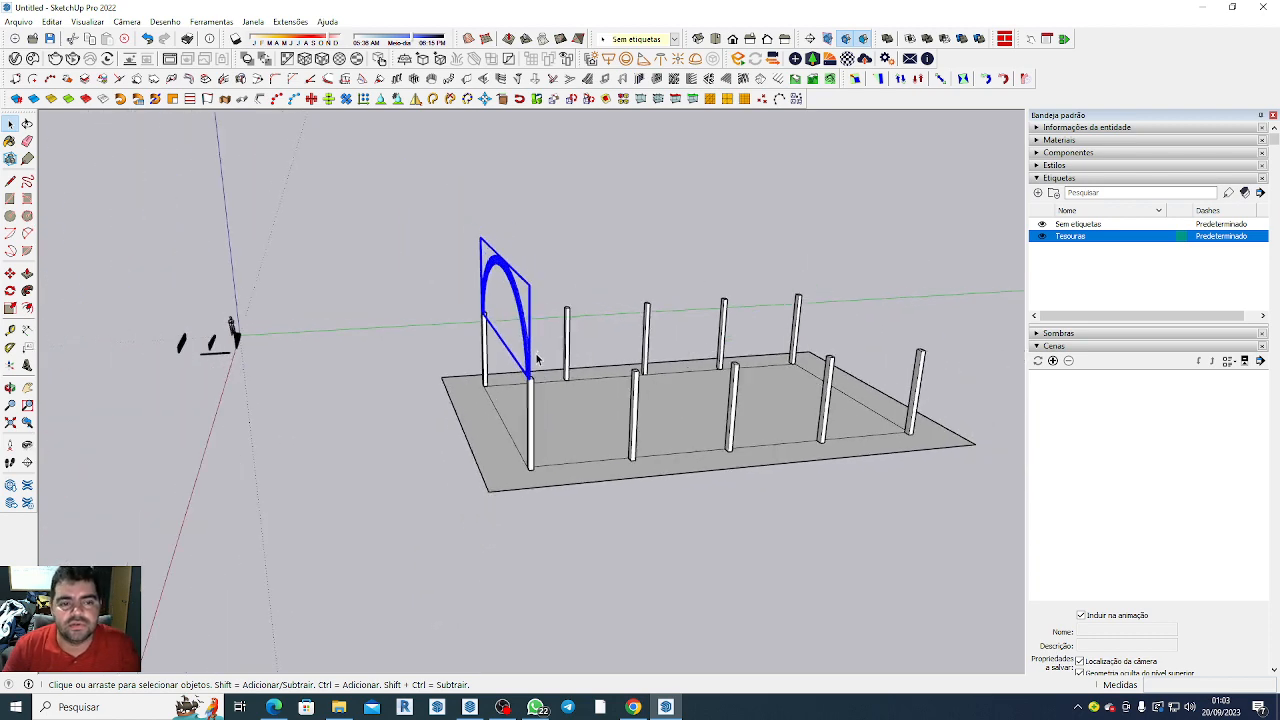
scroll(537, 360, up, 7)
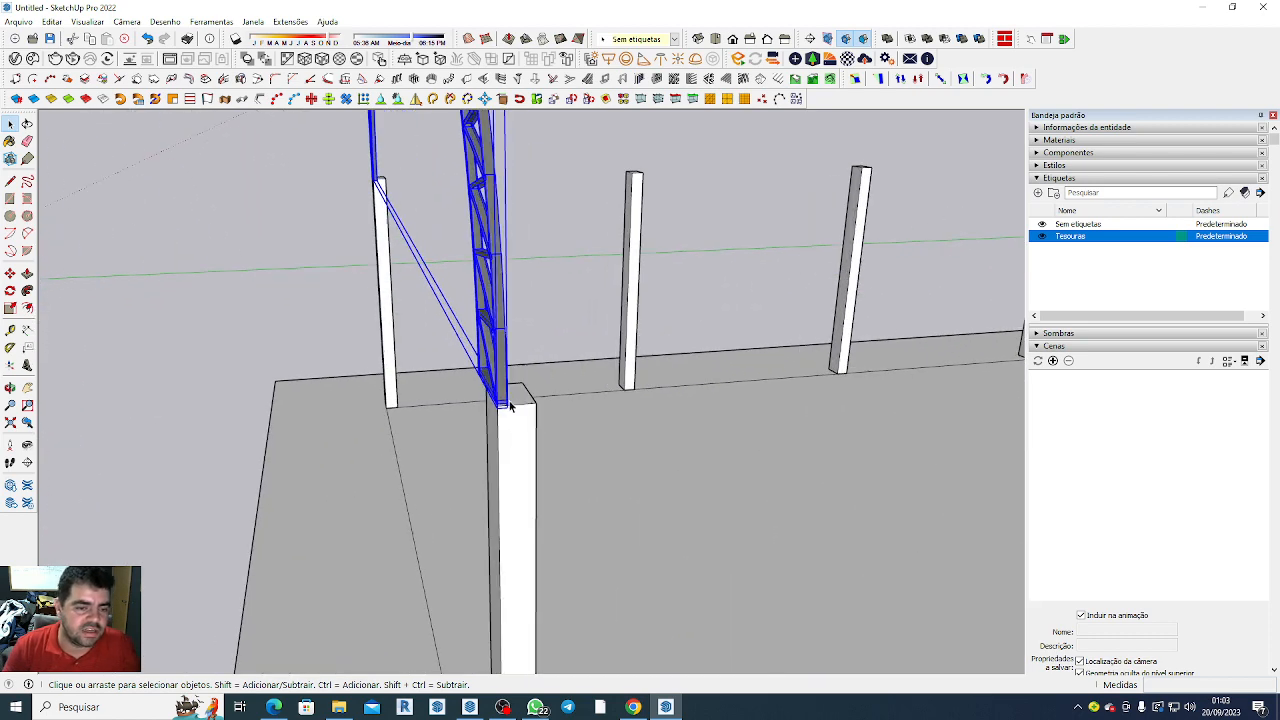
scroll(509, 405, up, 2)
scroll(499, 397, up, 5)
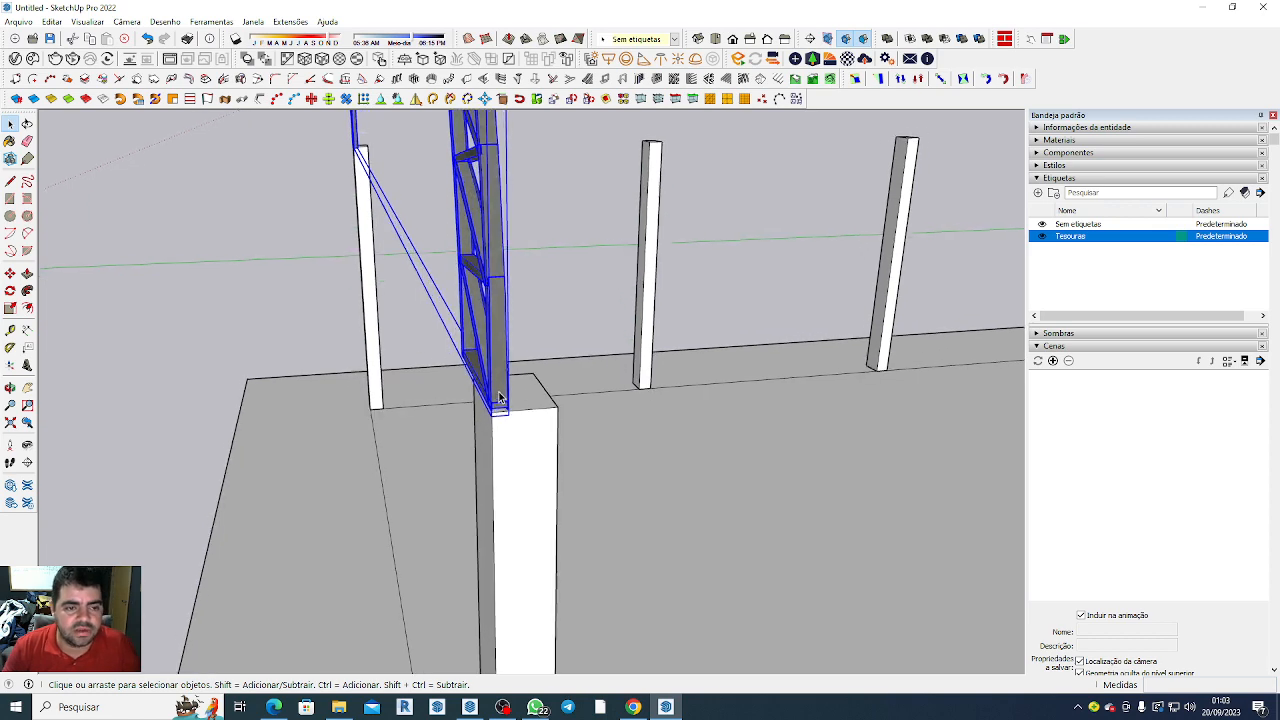
scroll(497, 410, up, 1)
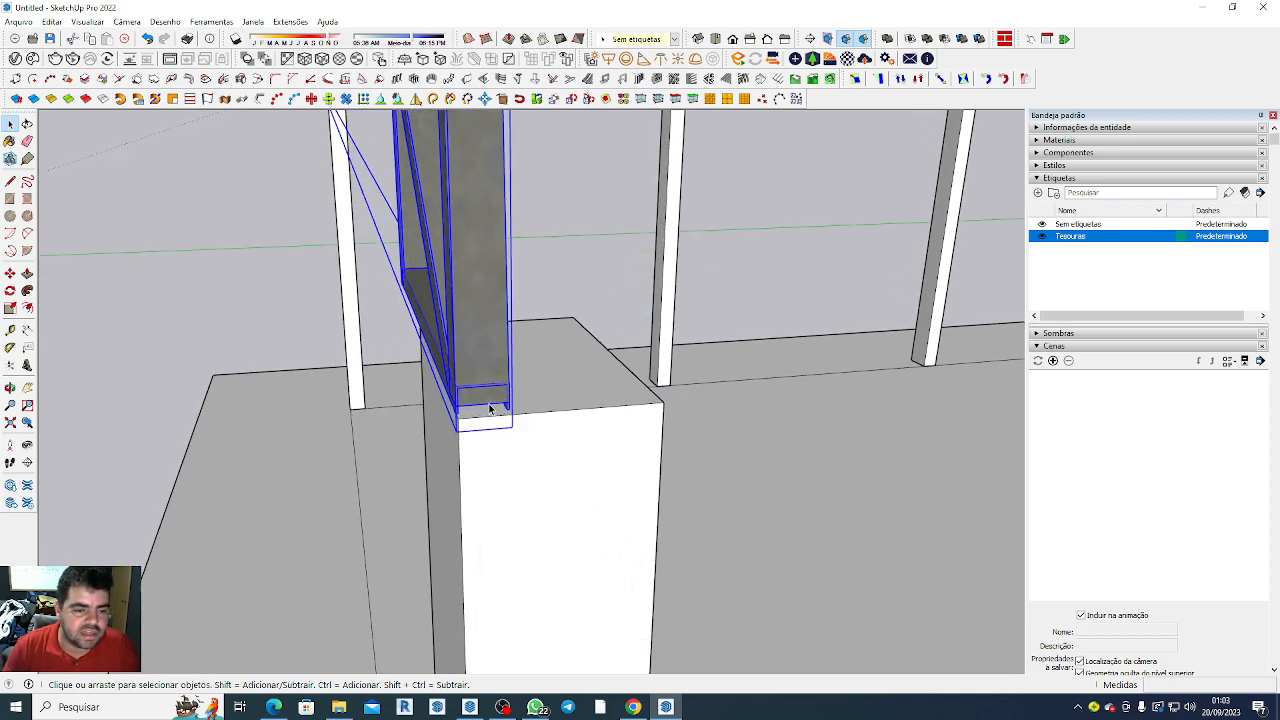
key(m)
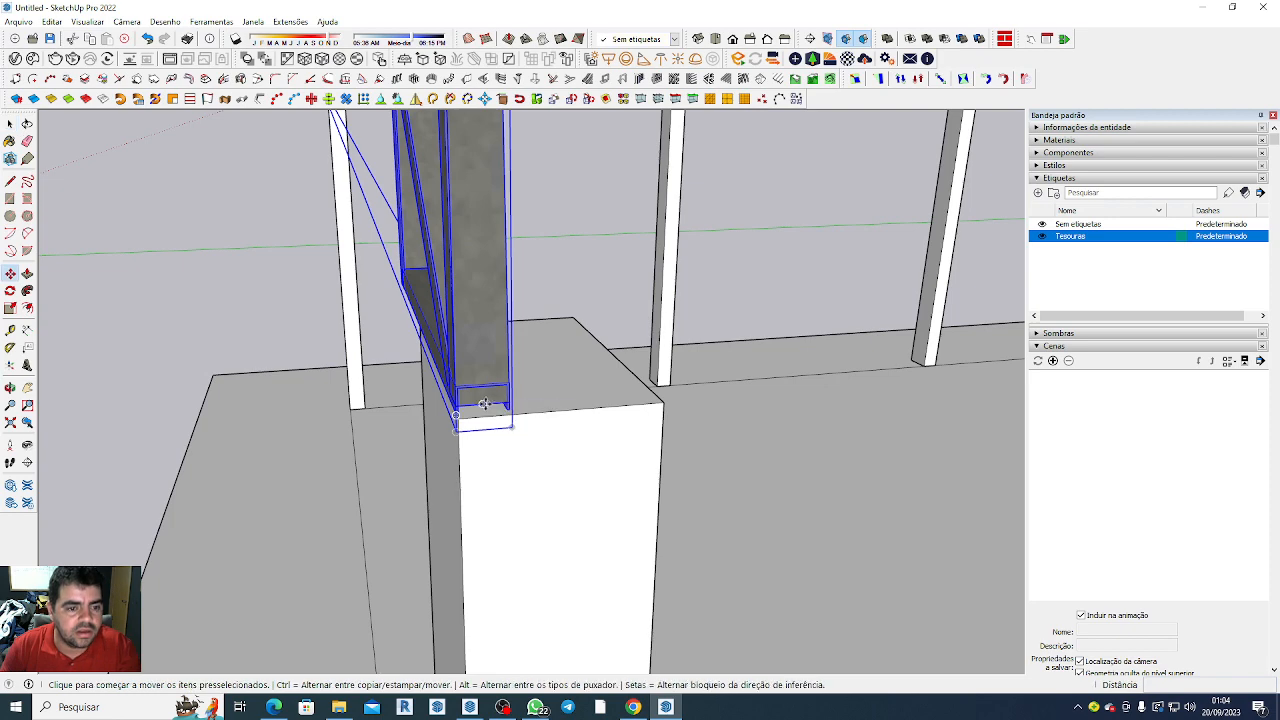
click(484, 404)
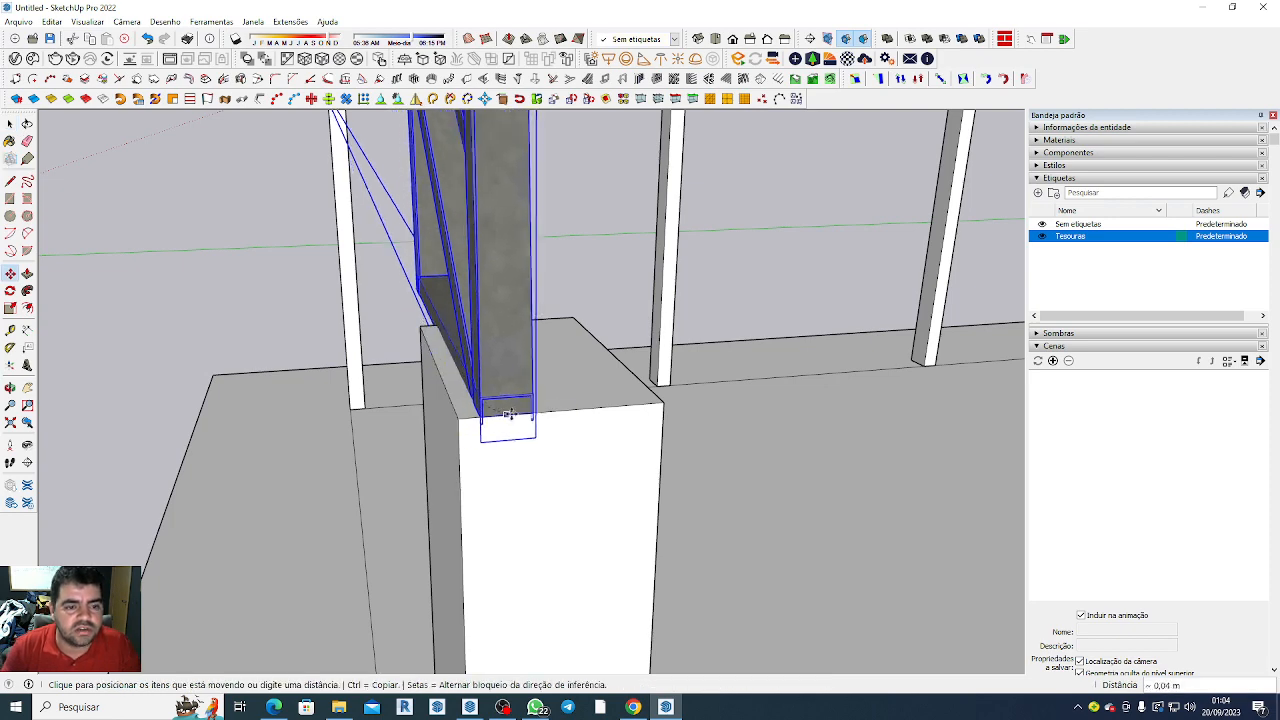
click(563, 413)
Copy the arch from the midpoint of its end's bottom edge to the midpoint of the second column's top outer edge.
scroll(563, 413, down, 2)
scroll(188, 268, down, 5)
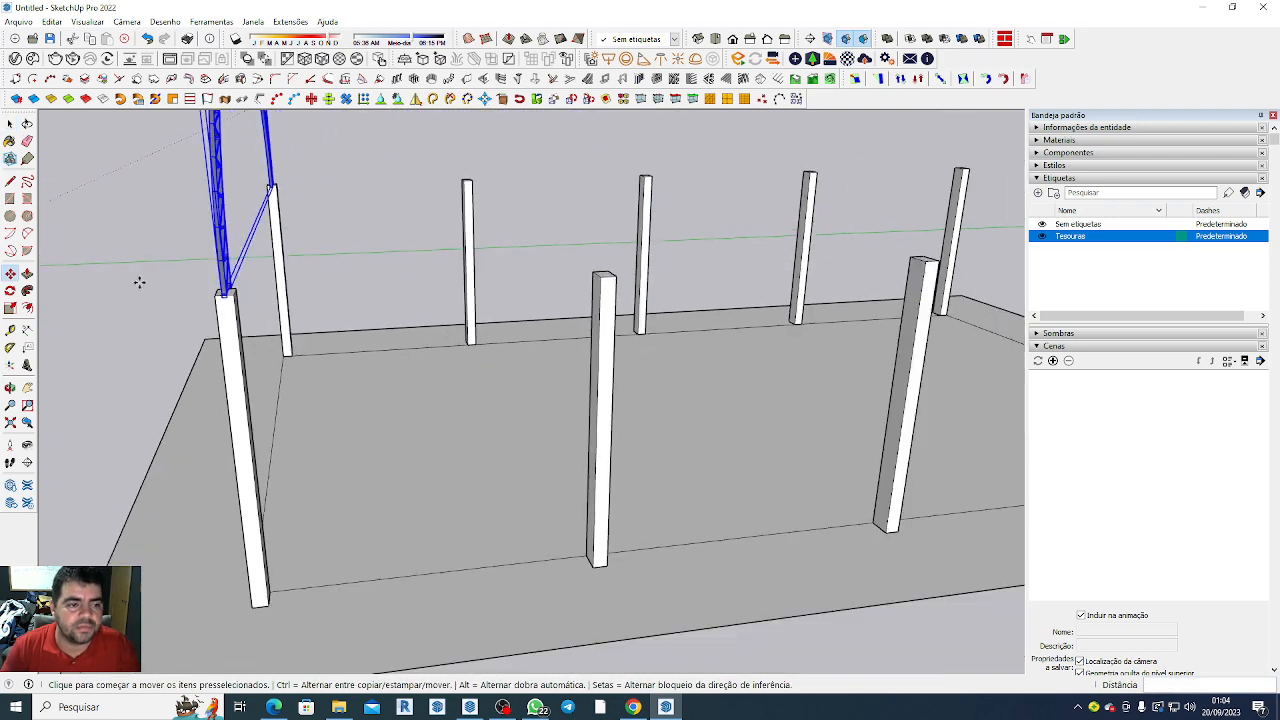
scroll(290, 341, up, 5)
scroll(290, 341, down, 3)
scroll(213, 270, up, 4)
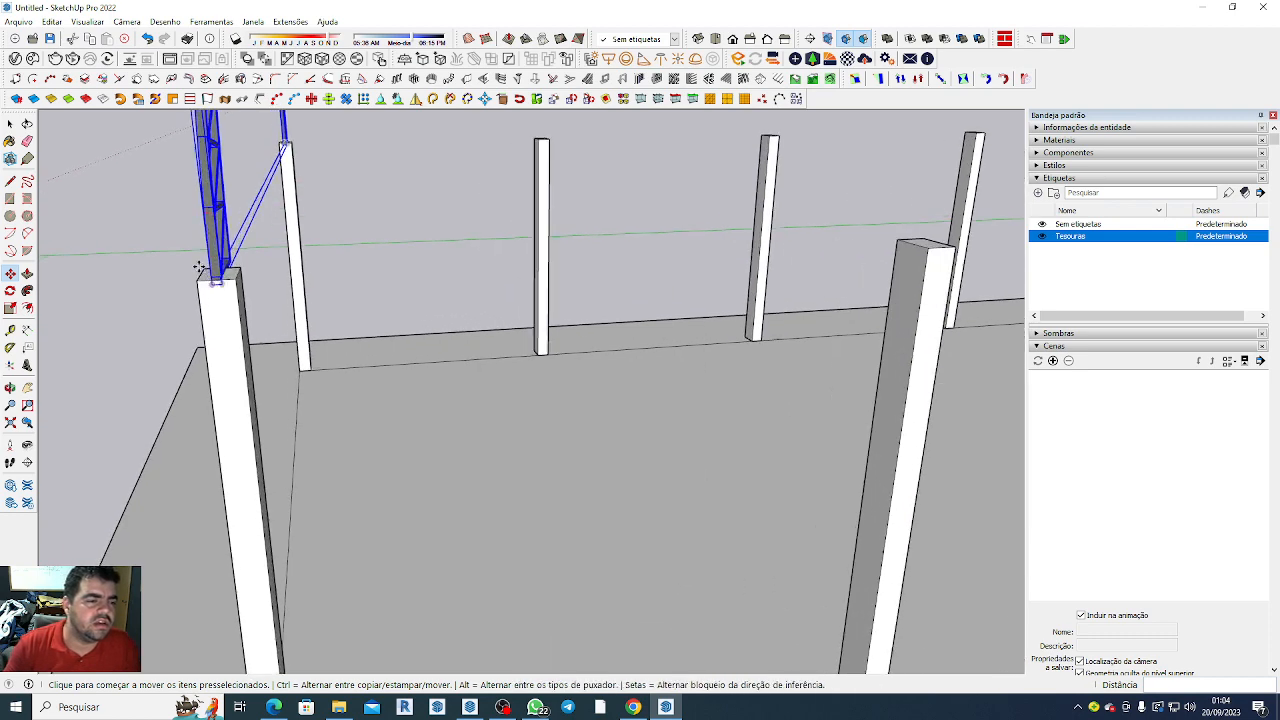
scroll(251, 300, down, 1)
scroll(286, 322, up, 3)
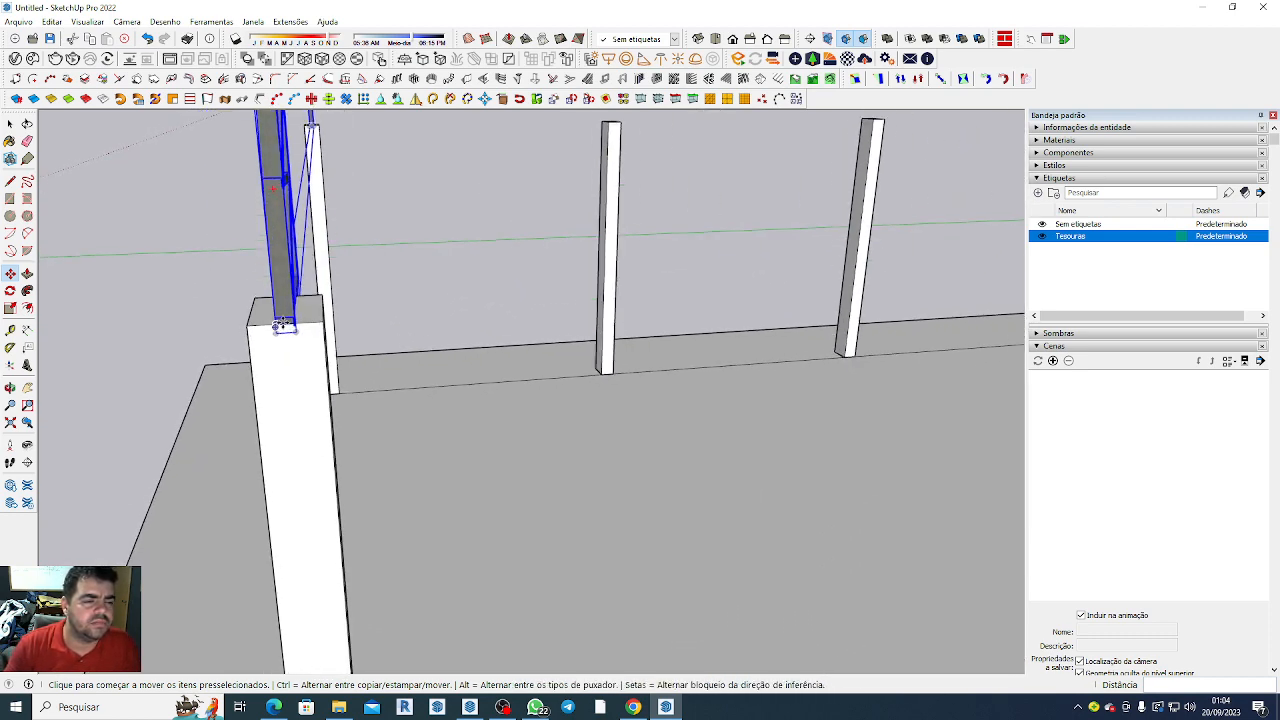
scroll(285, 322, up, 2)
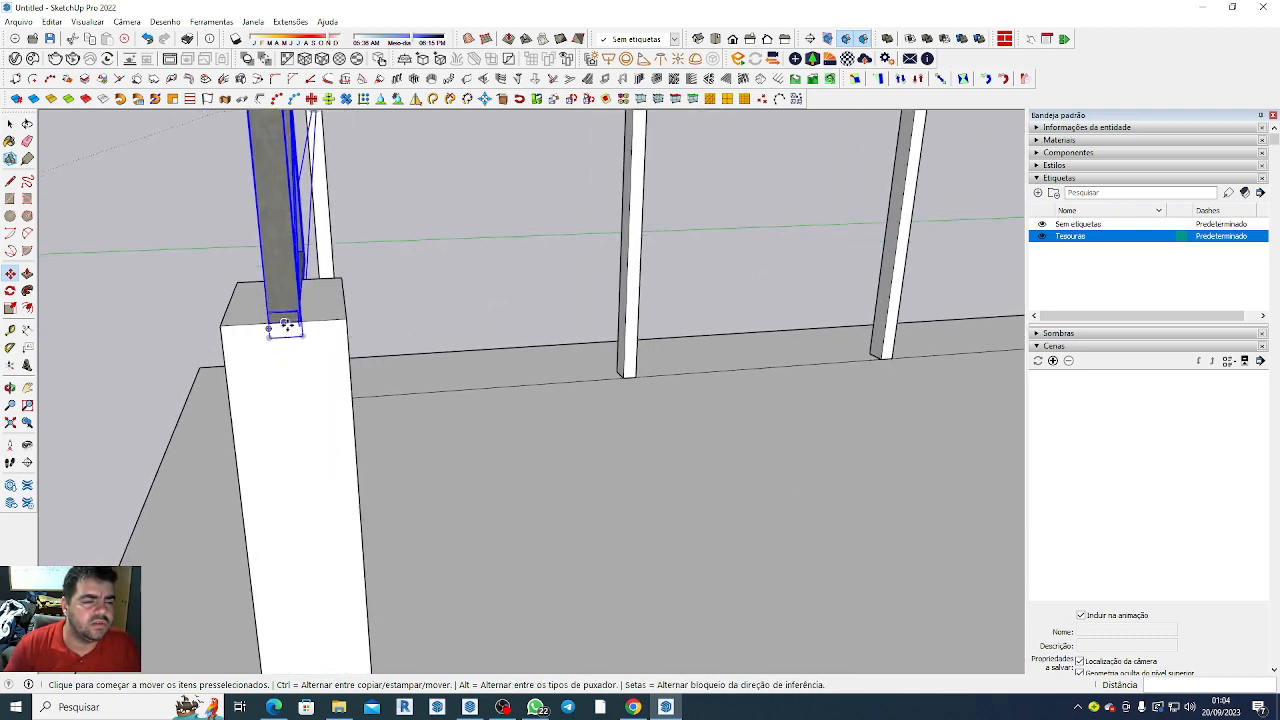
click(285, 322)
scroll(270, 305, down, 3)
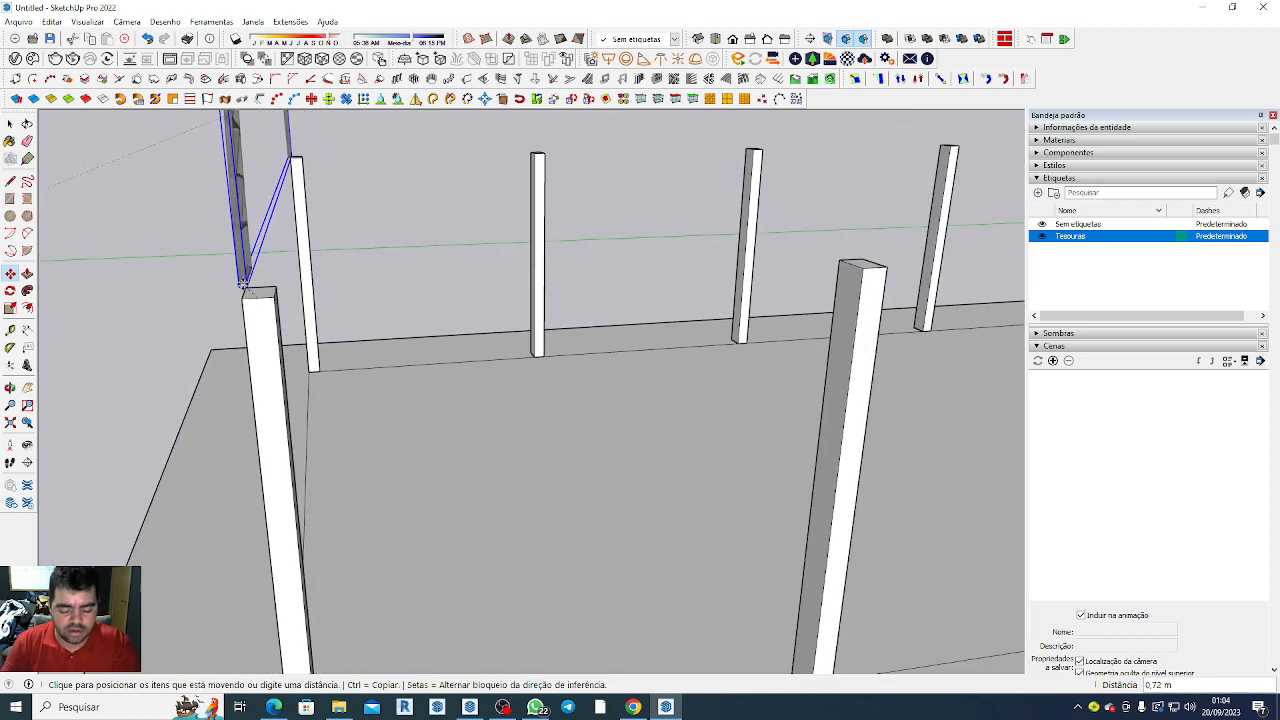
key(ctrl)
scroll(244, 284, down, 3)
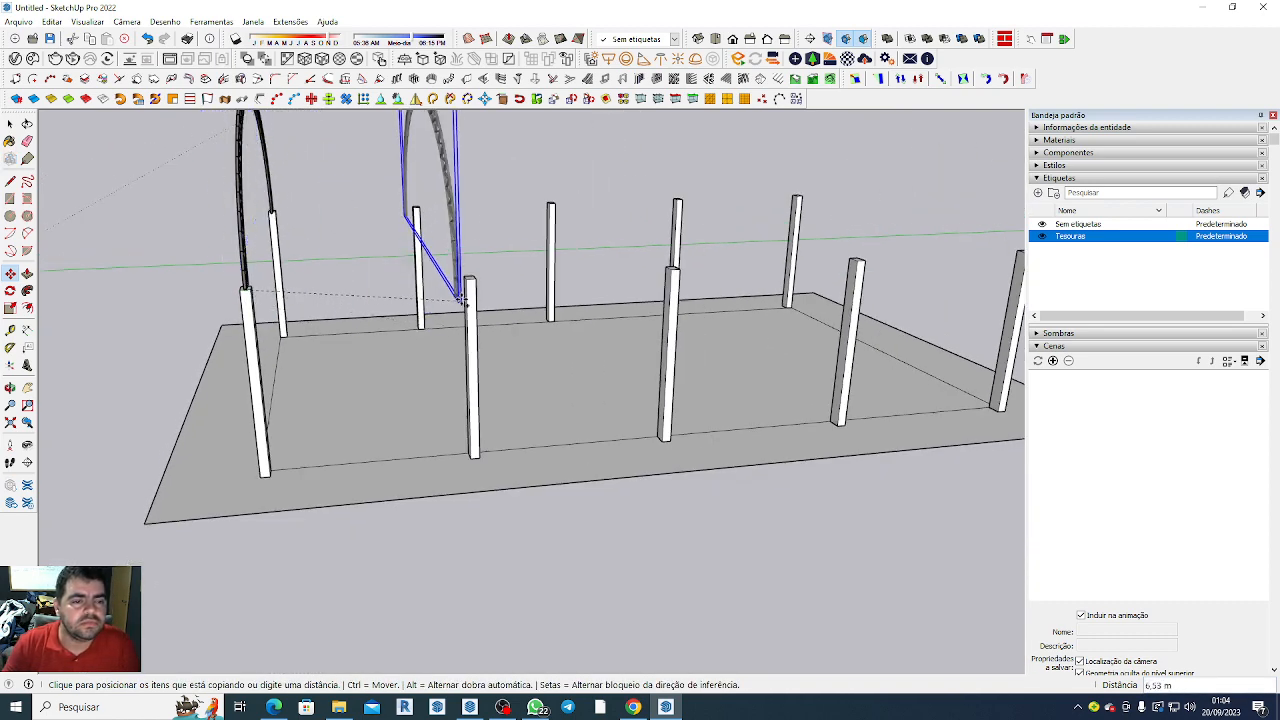
scroll(474, 287, up, 1)
scroll(474, 287, up, 3)
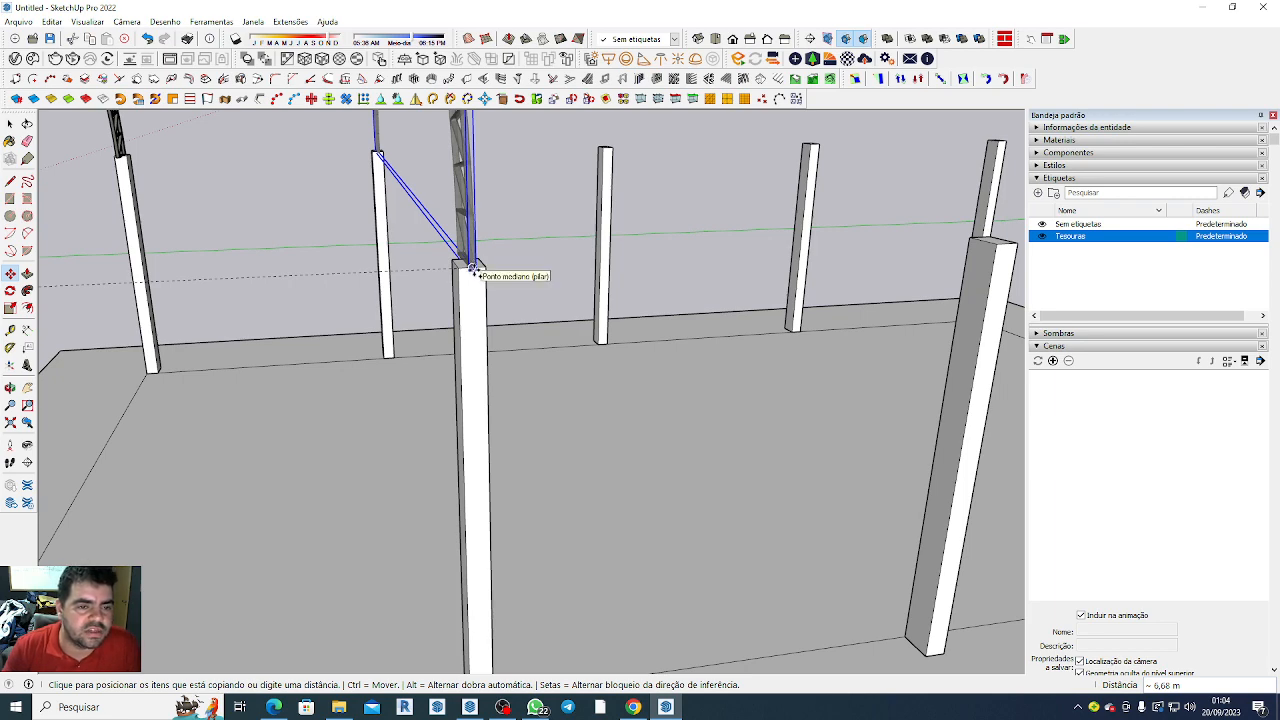
click(474, 268)
Repeat the arch copy x4 at the same spacing so every pair of columns carries an arch.
scroll(474, 268, down, 5)
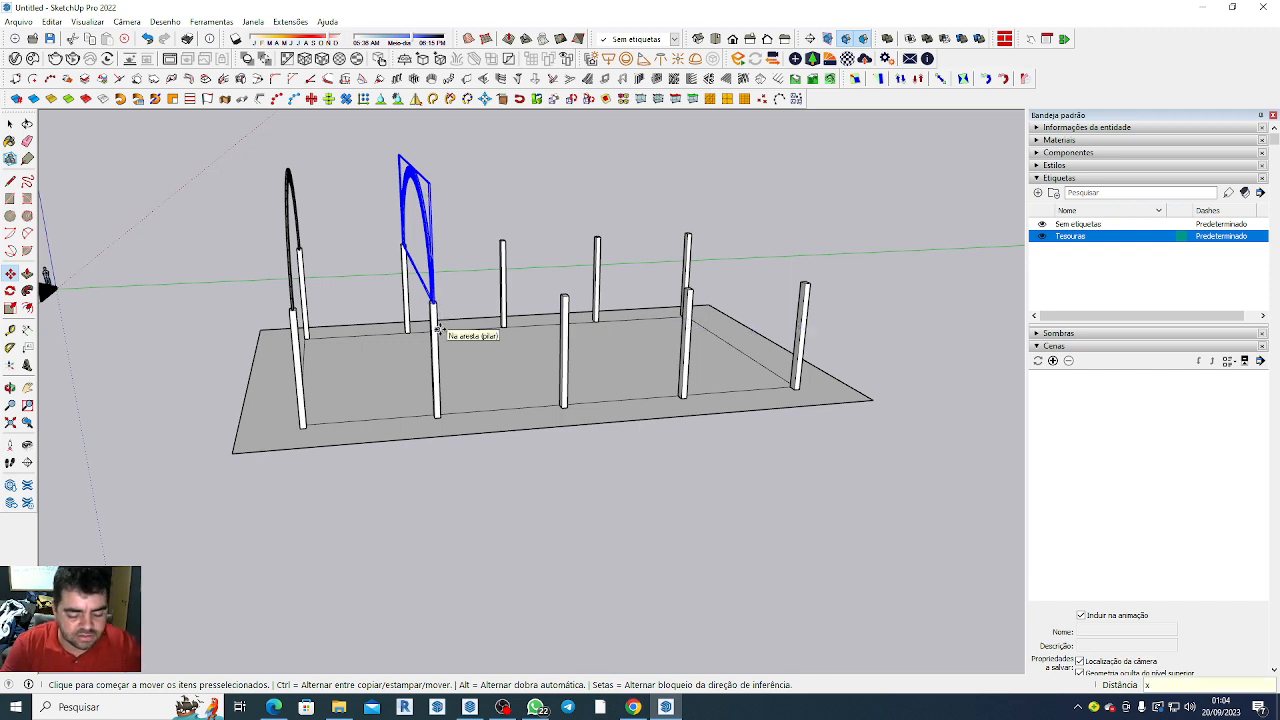
key(Return)
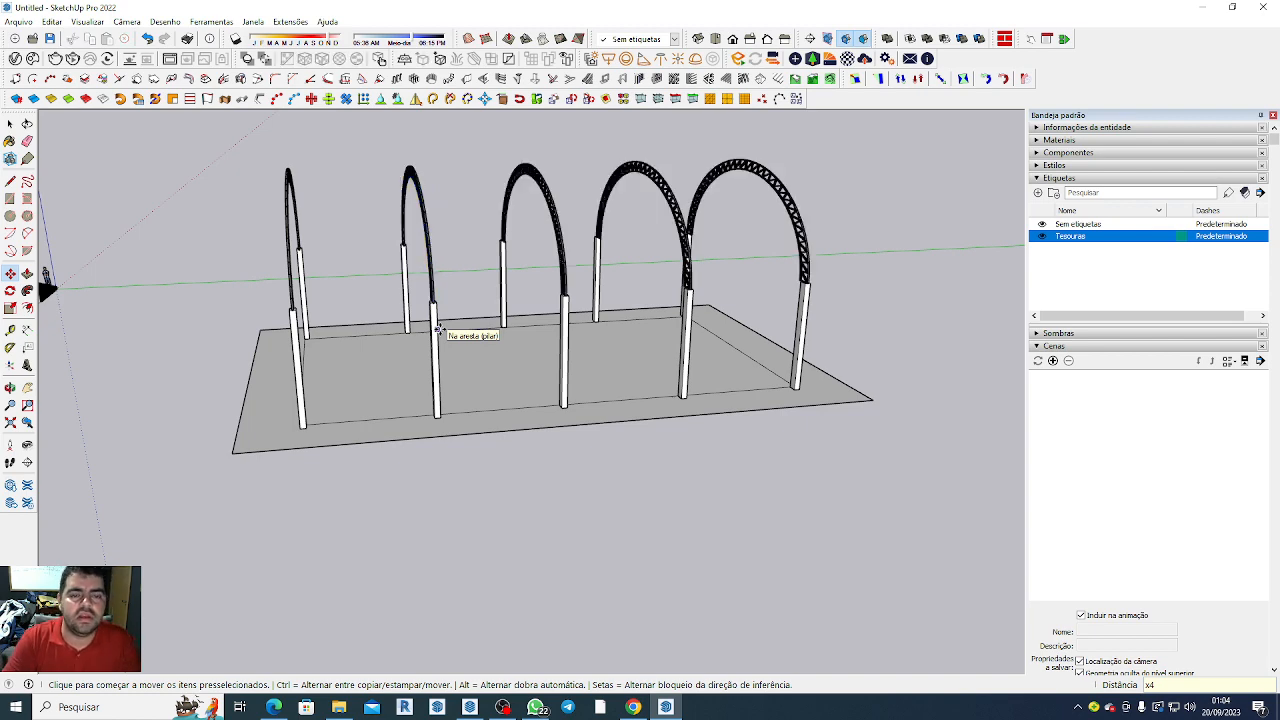
scroll(745, 298, up, 6)
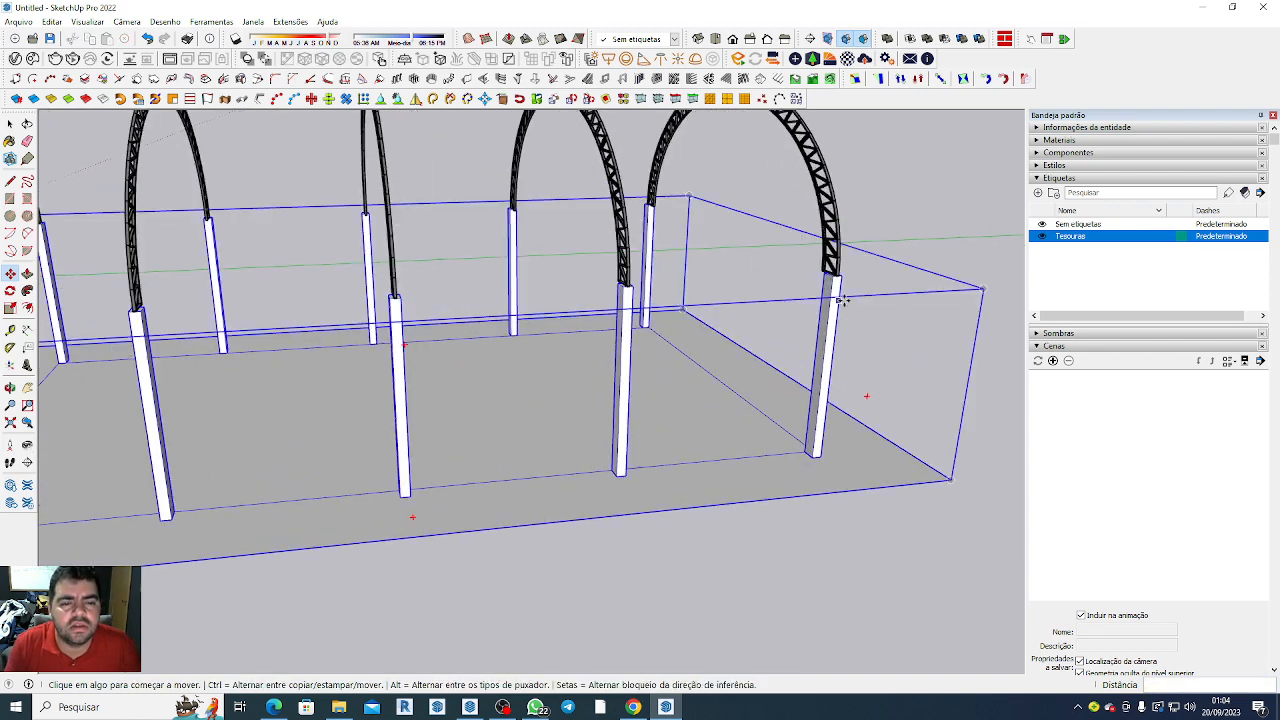
scroll(840, 263, down, 8)
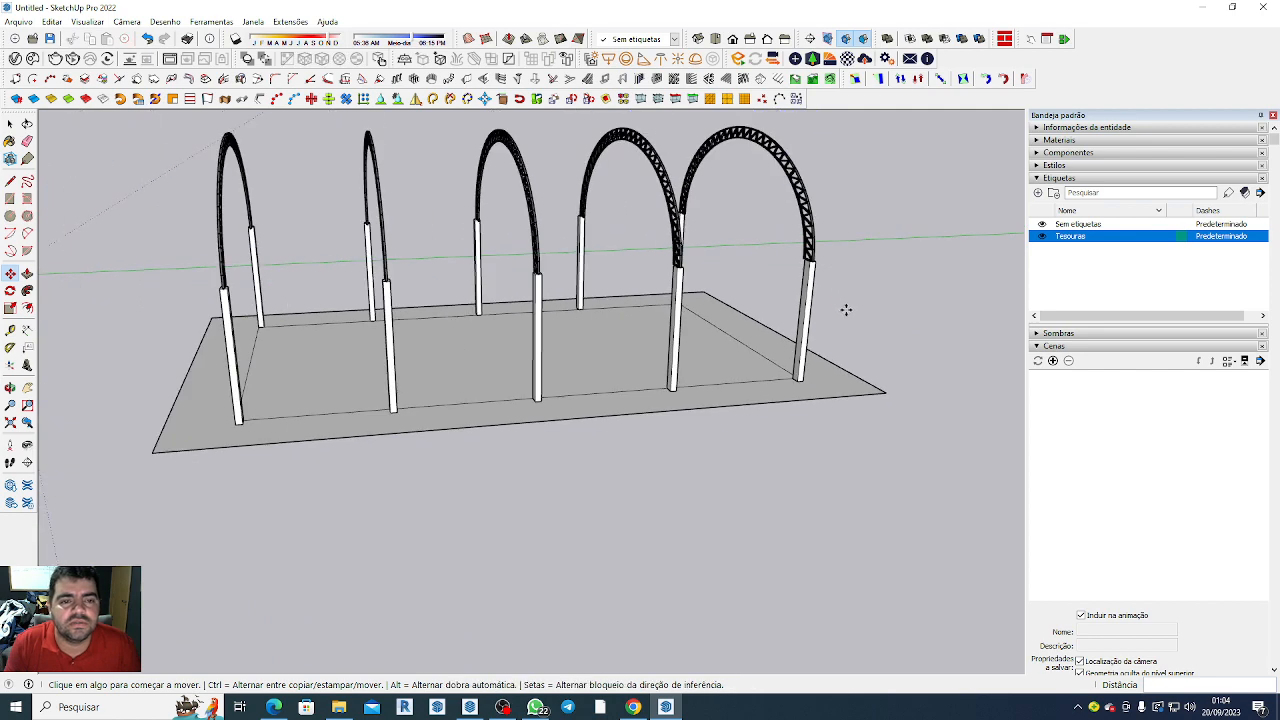
scroll(585, 208, up, 2)
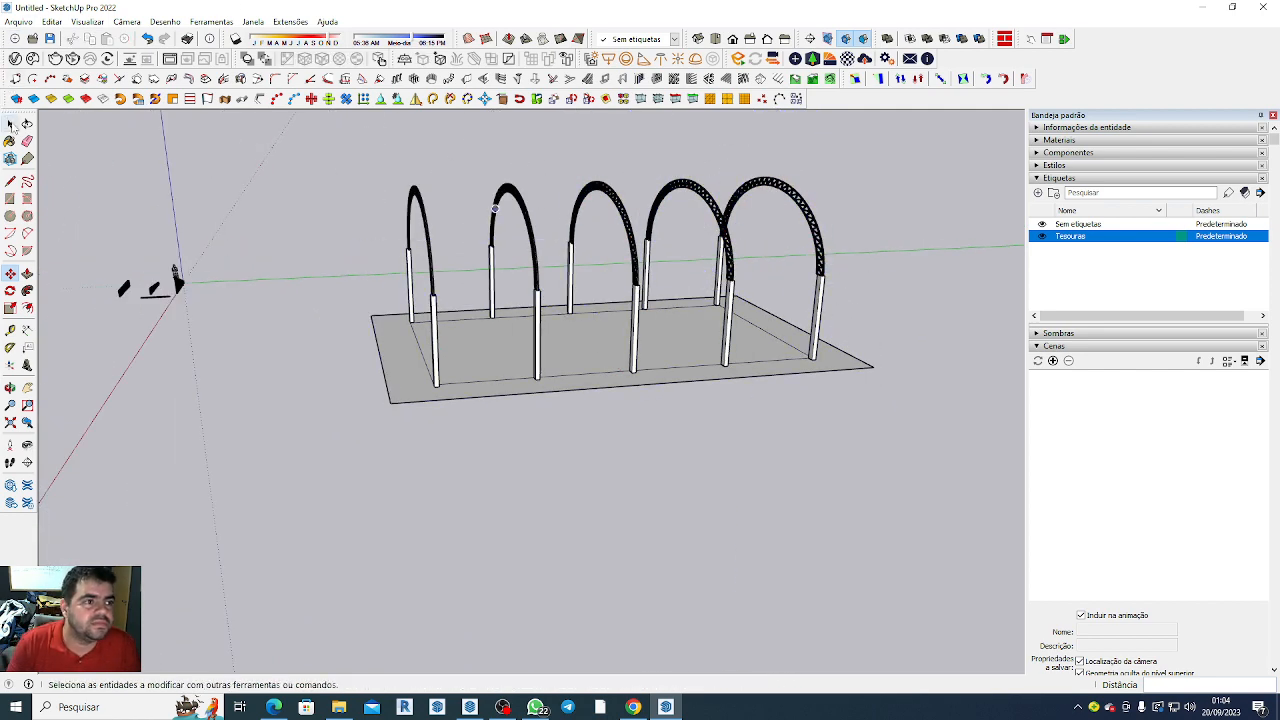
scroll(150, 300, up, 3)
Move the loose straight U-profile beam near the origin by its end's bottom corner onto the corner column's top outer corner.
click(10, 124)
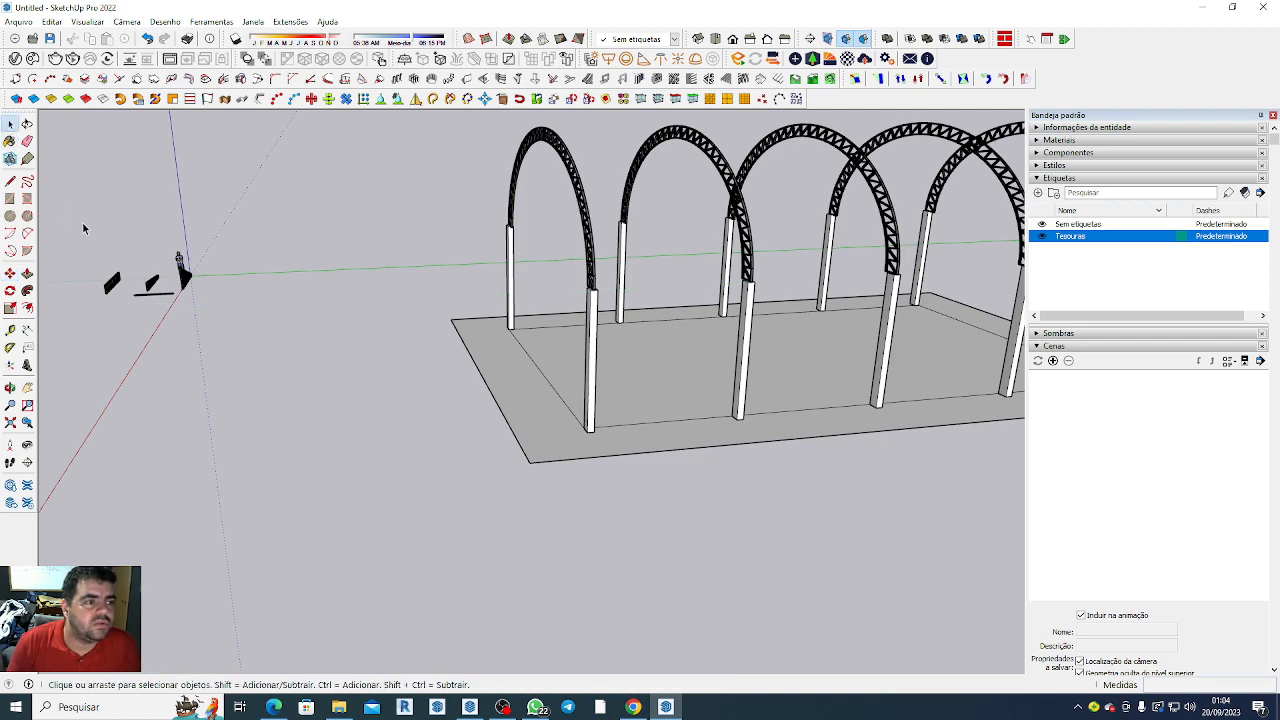
scroll(160, 305, up, 5)
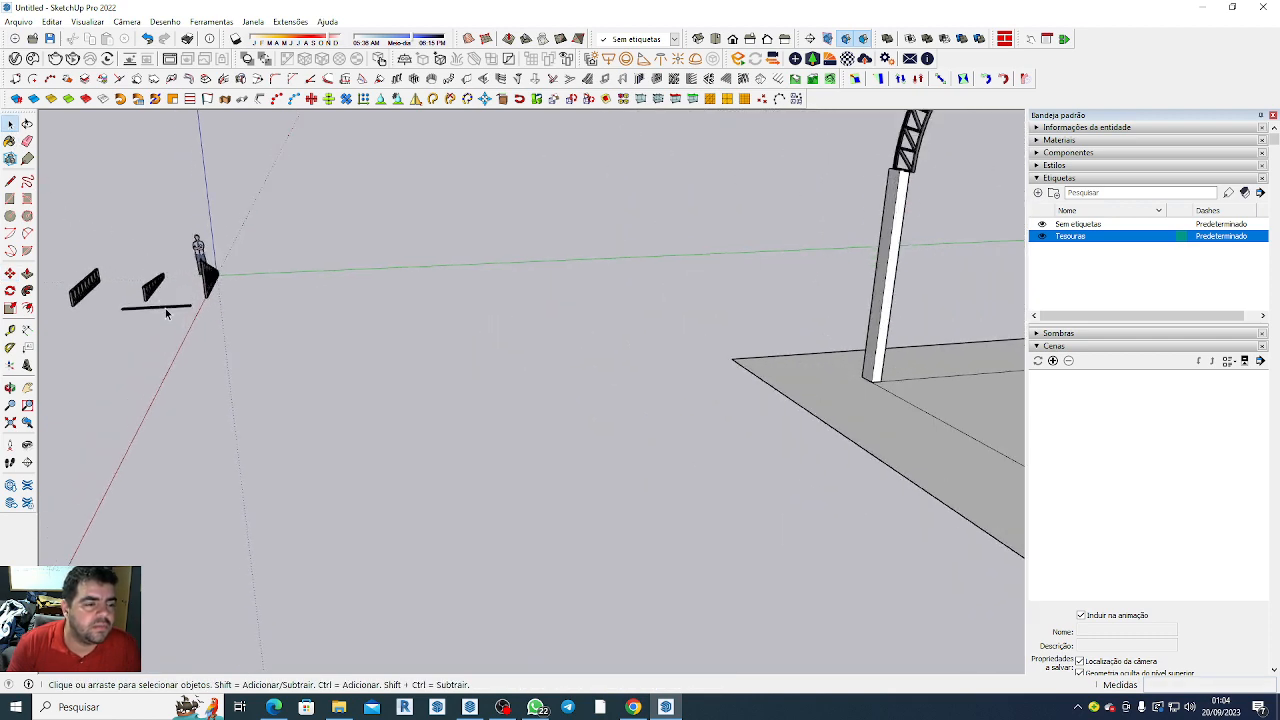
scroll(271, 312, down, 5)
scroll(509, 440, down, 5)
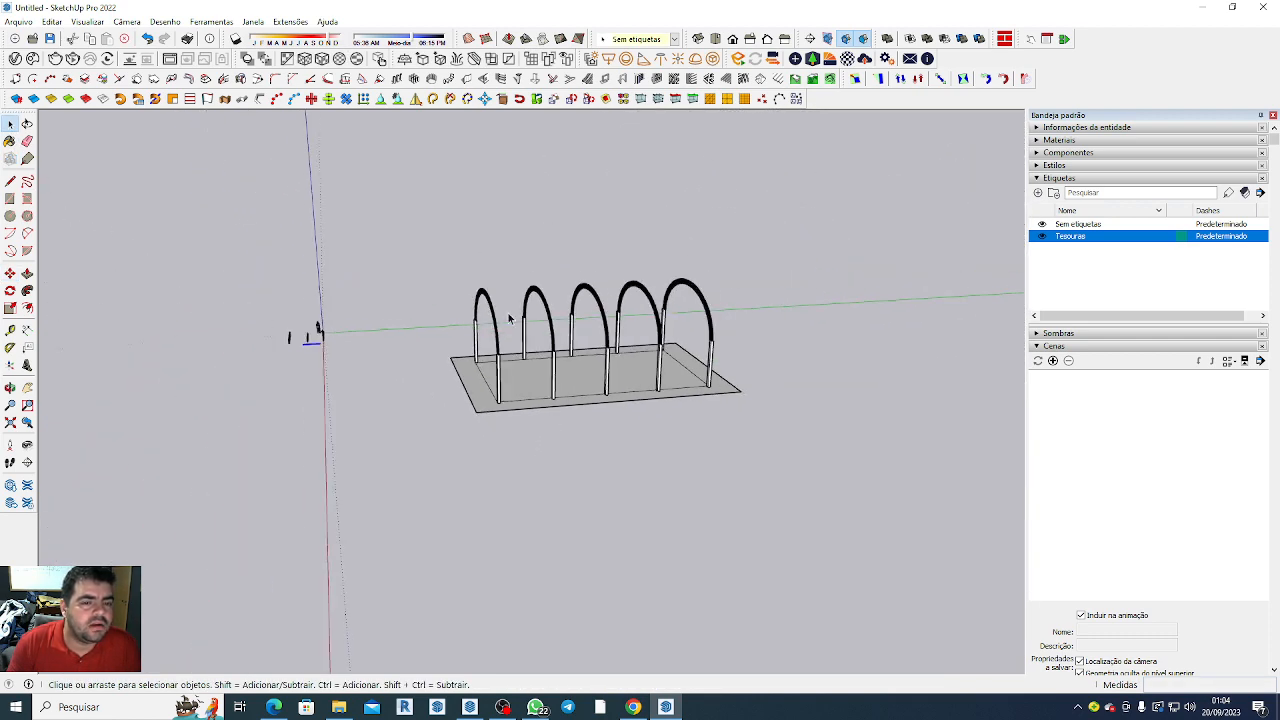
scroll(344, 398, up, 4)
scroll(289, 357, up, 10)
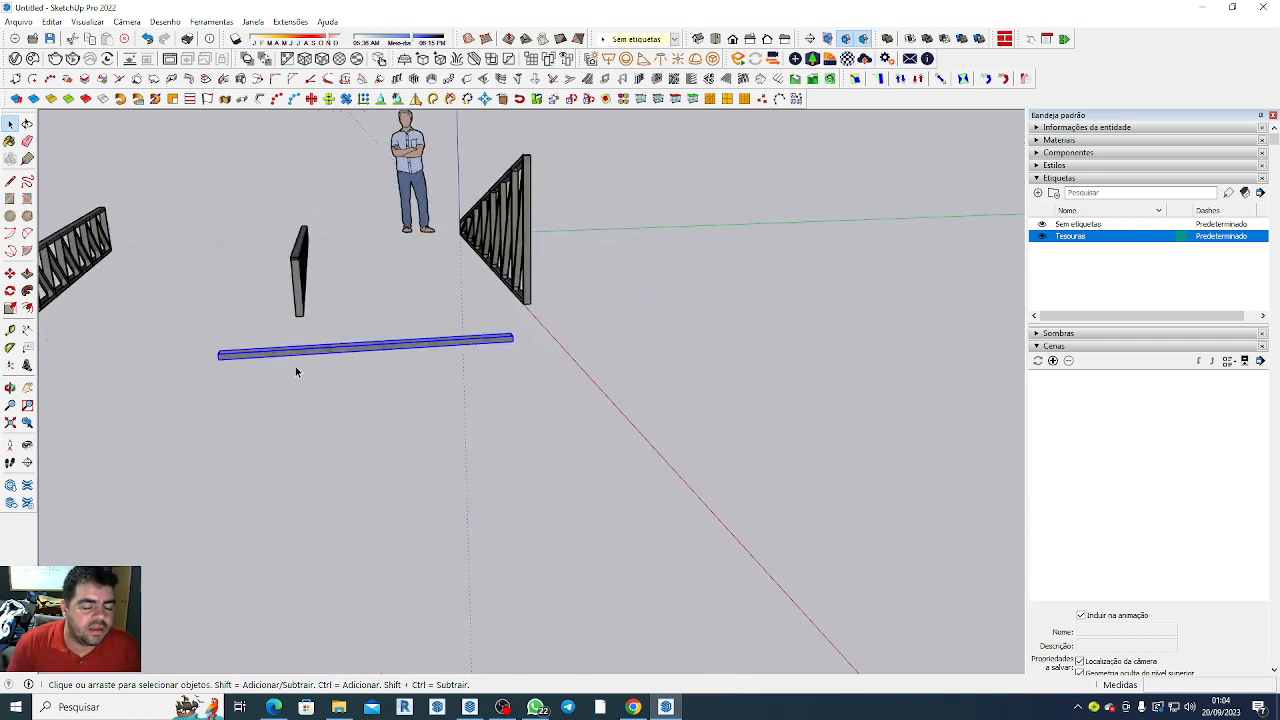
scroll(305, 382, down, 8)
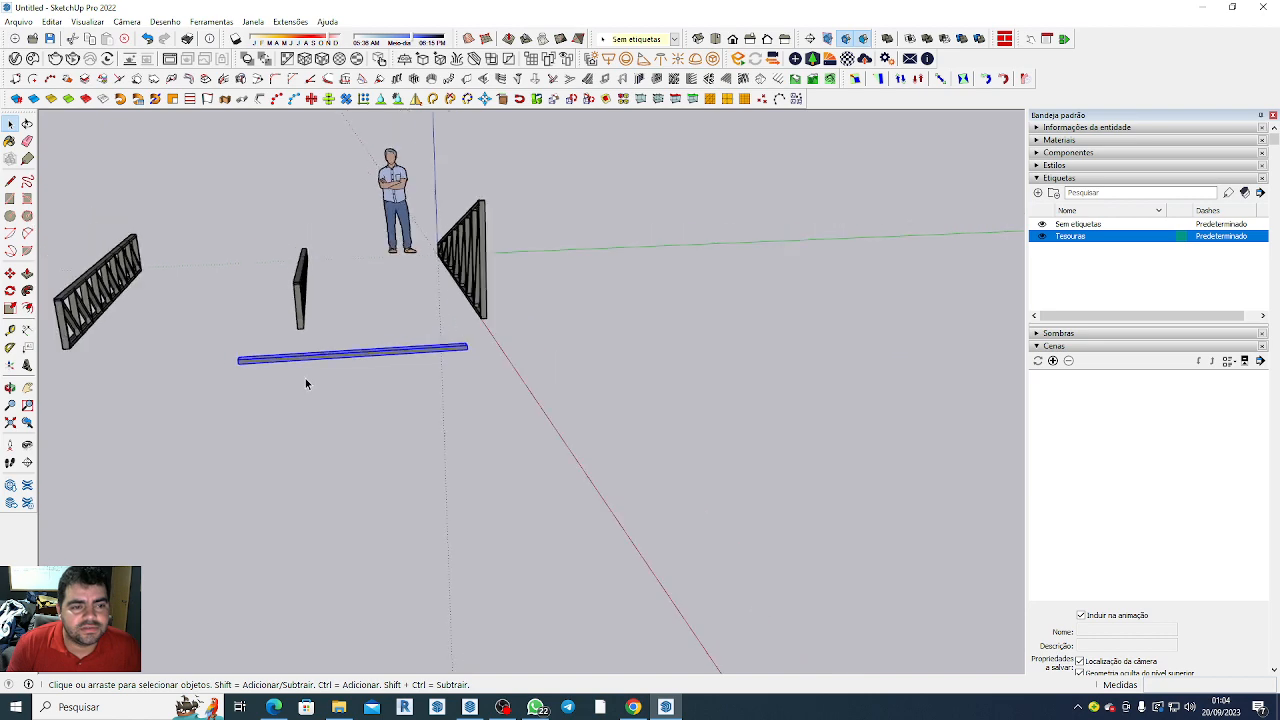
scroll(320, 365, down, 4)
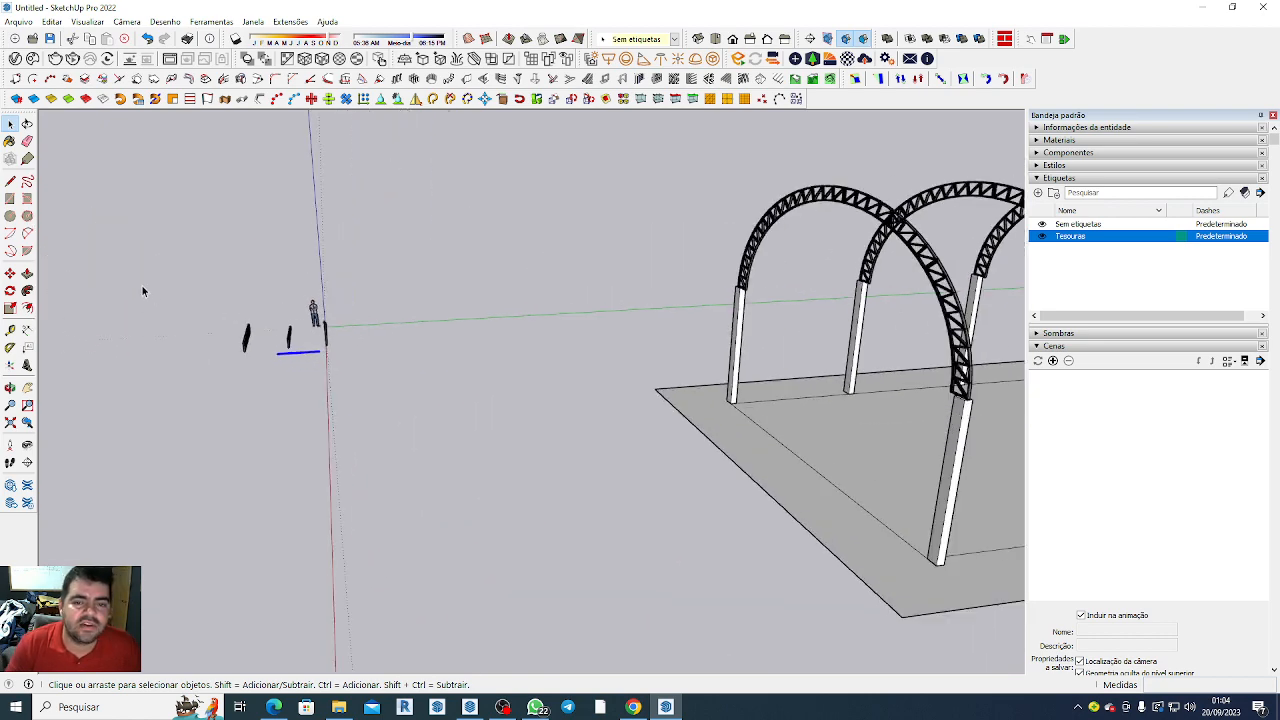
scroll(305, 363, up, 4)
scroll(305, 363, up, 8)
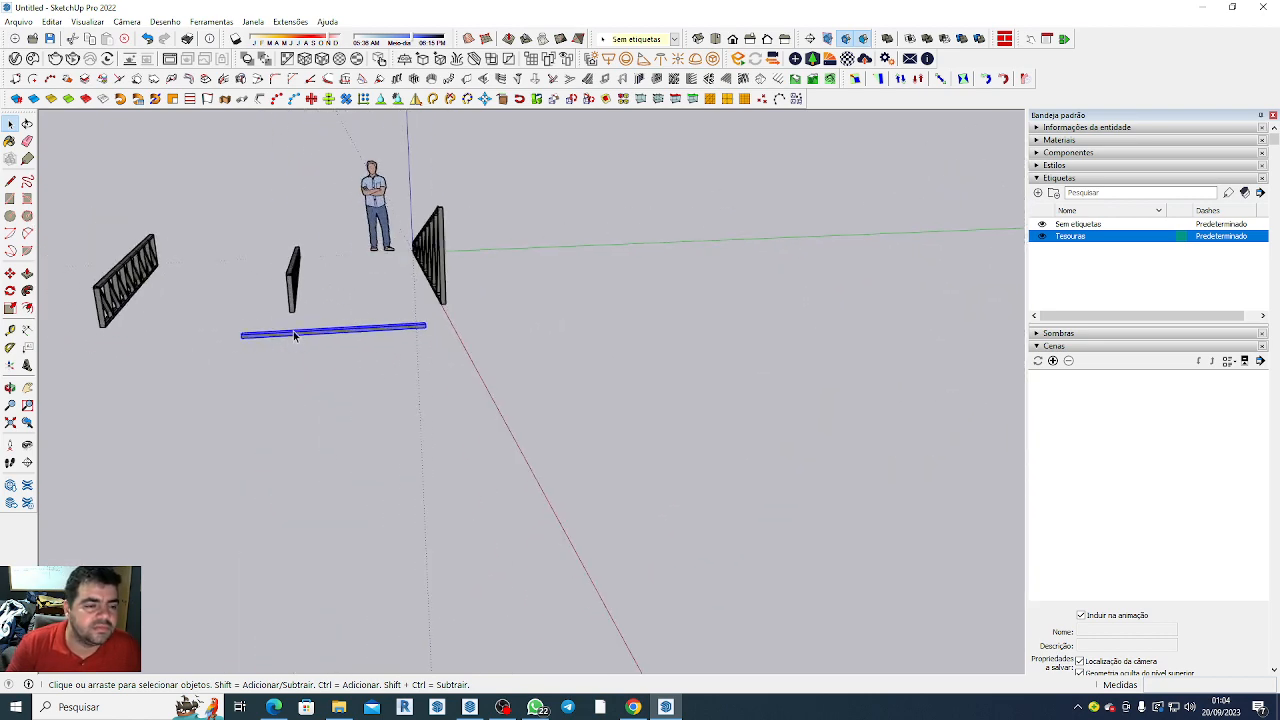
scroll(269, 357, down, 2)
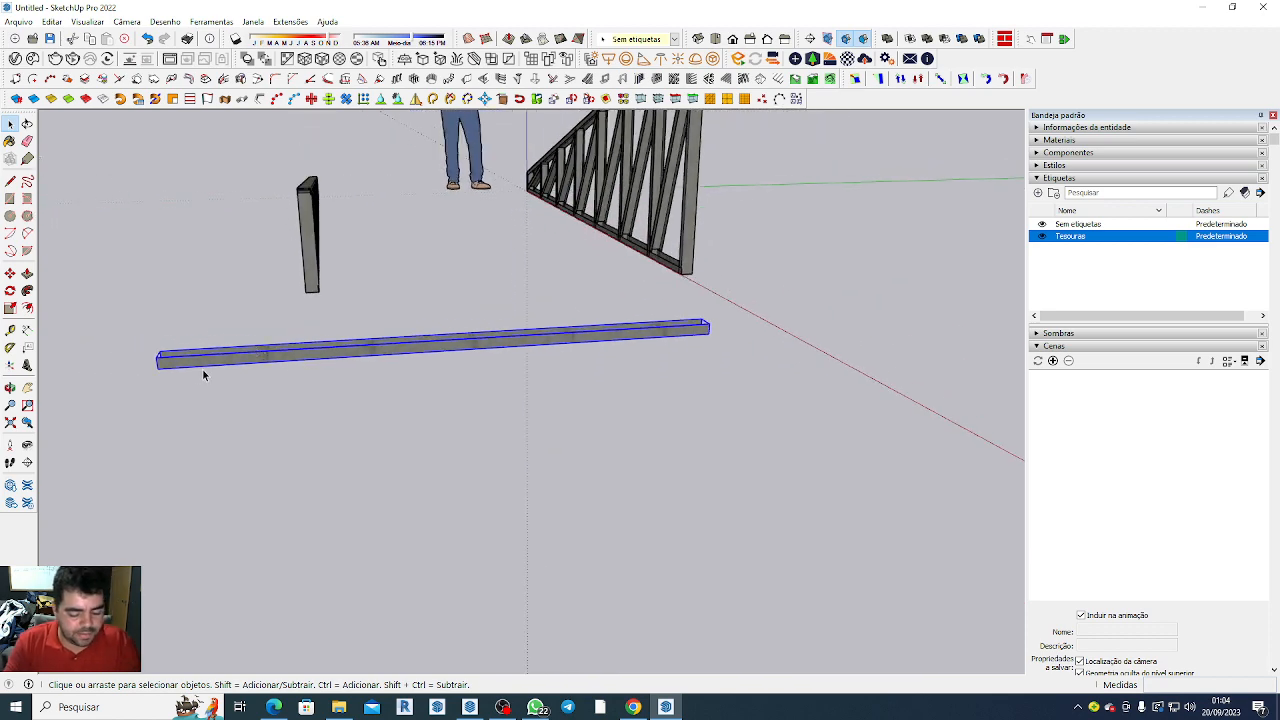
middle_drag(218, 374, 557, 457)
scroll(557, 457, up, 4)
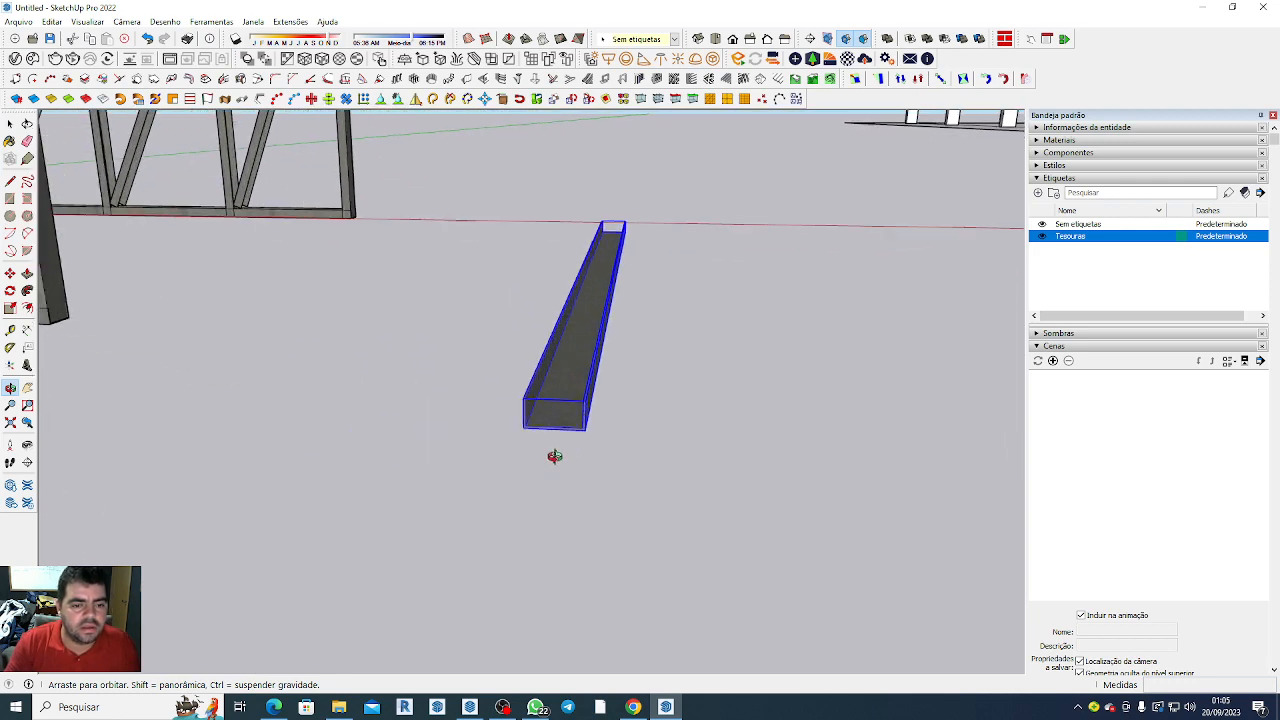
key(m)
scroll(555, 456, up, 3)
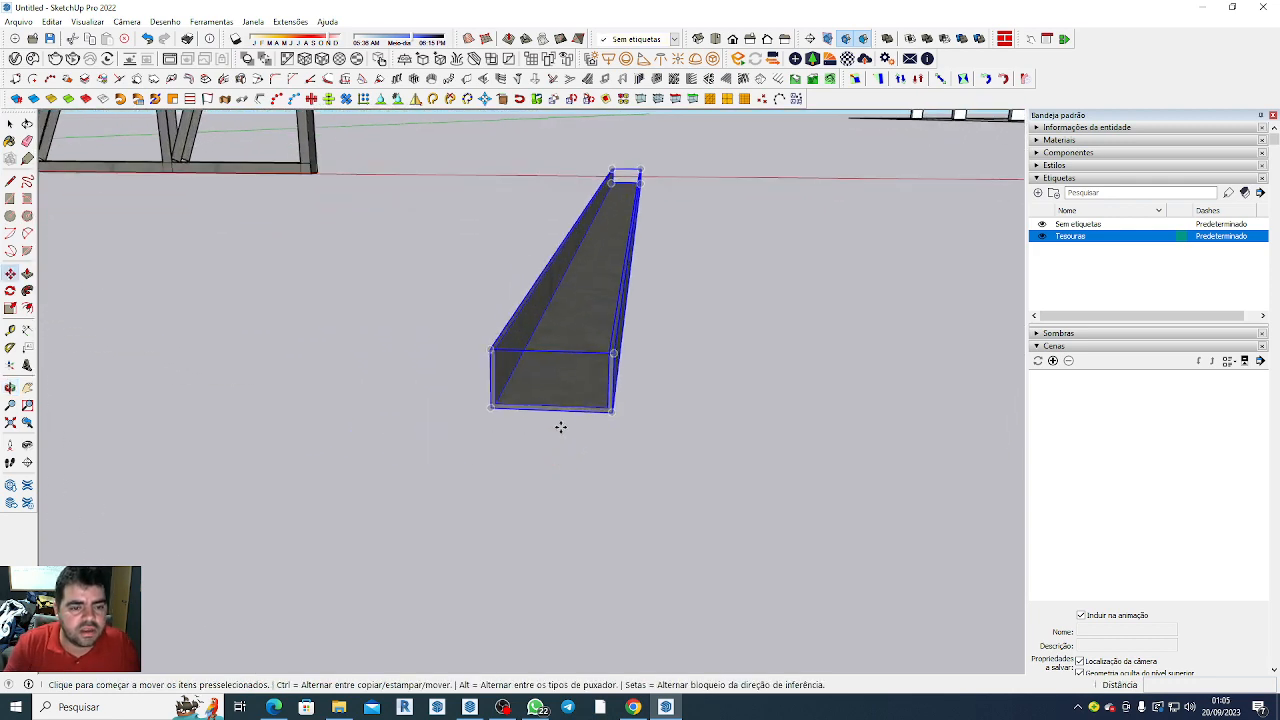
click(486, 406)
scroll(394, 363, down, 4)
scroll(265, 340, down, 6)
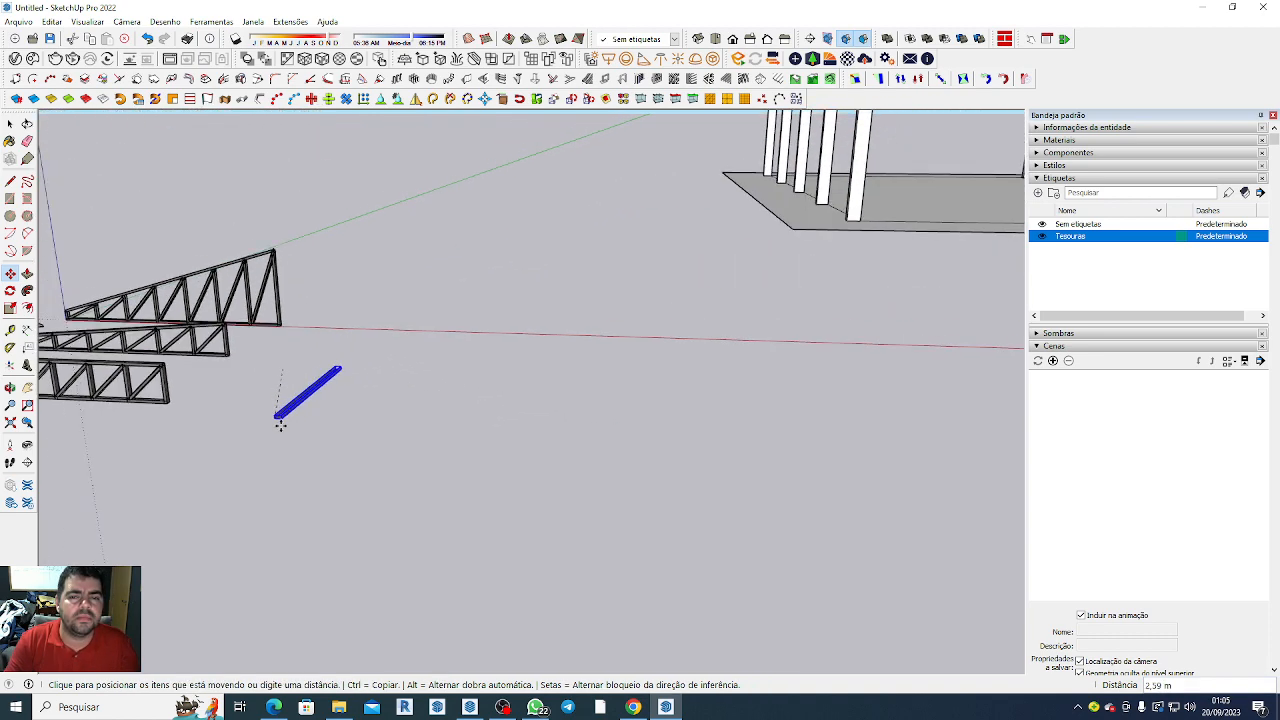
scroll(620, 235, up, 8)
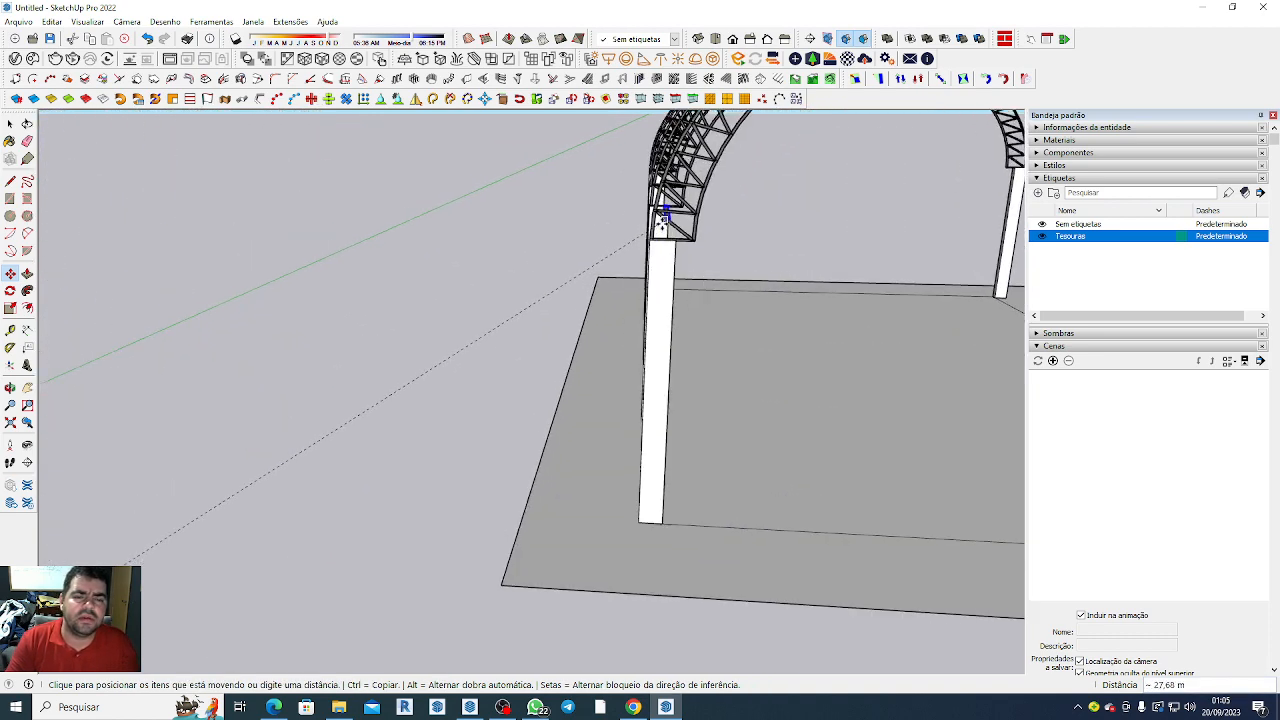
scroll(648, 243, up, 3)
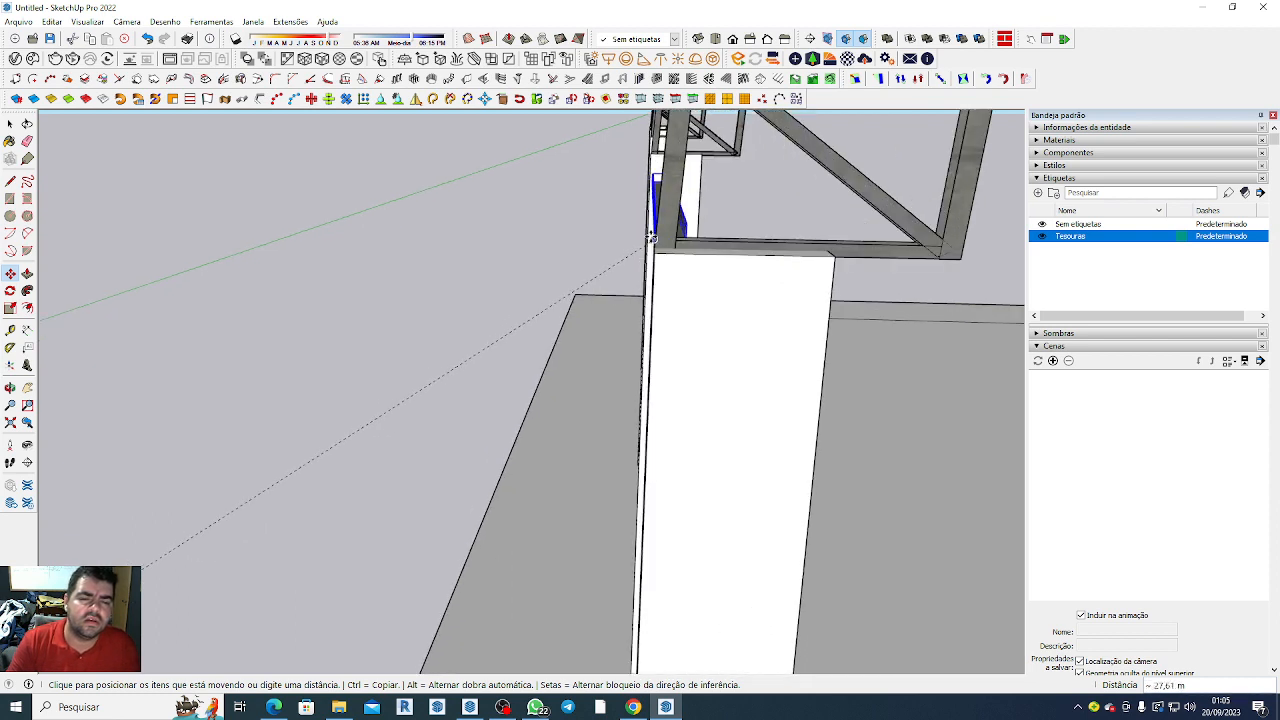
click(650, 255)
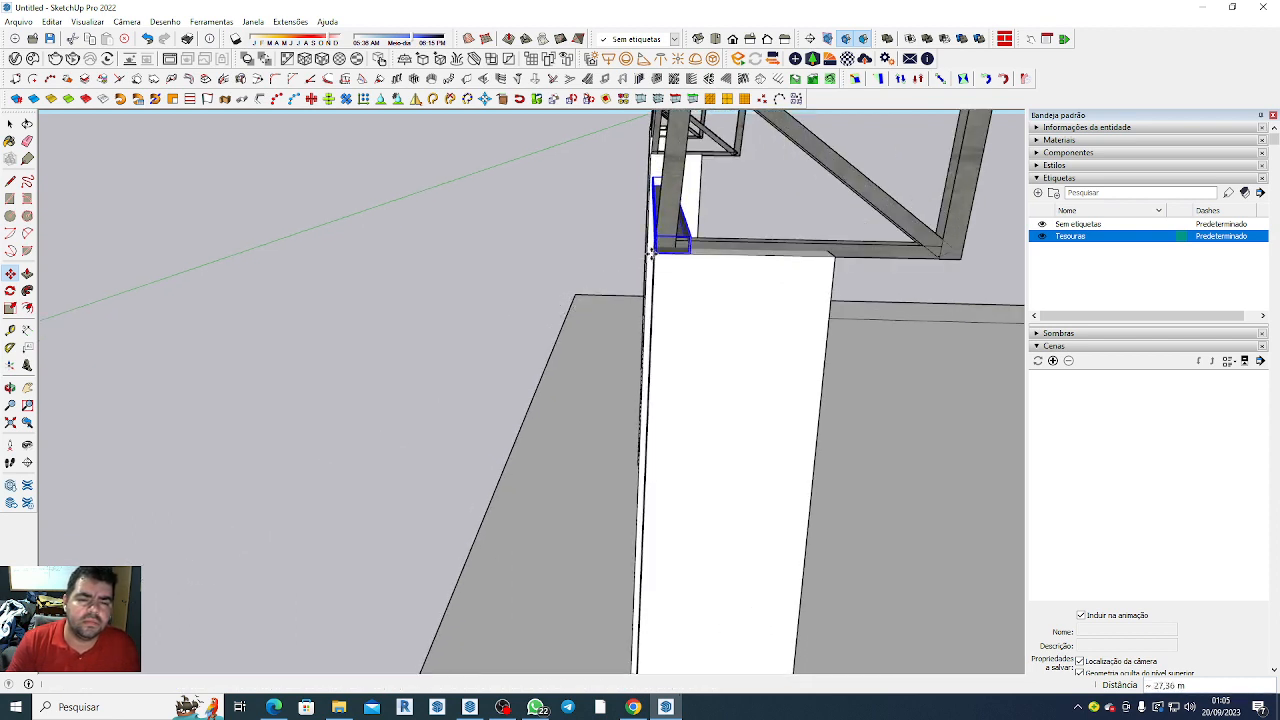
Rotate the beam about 81° around its lengthwise axis so its profile stands upright against the arch.
key(q)
click(684, 243)
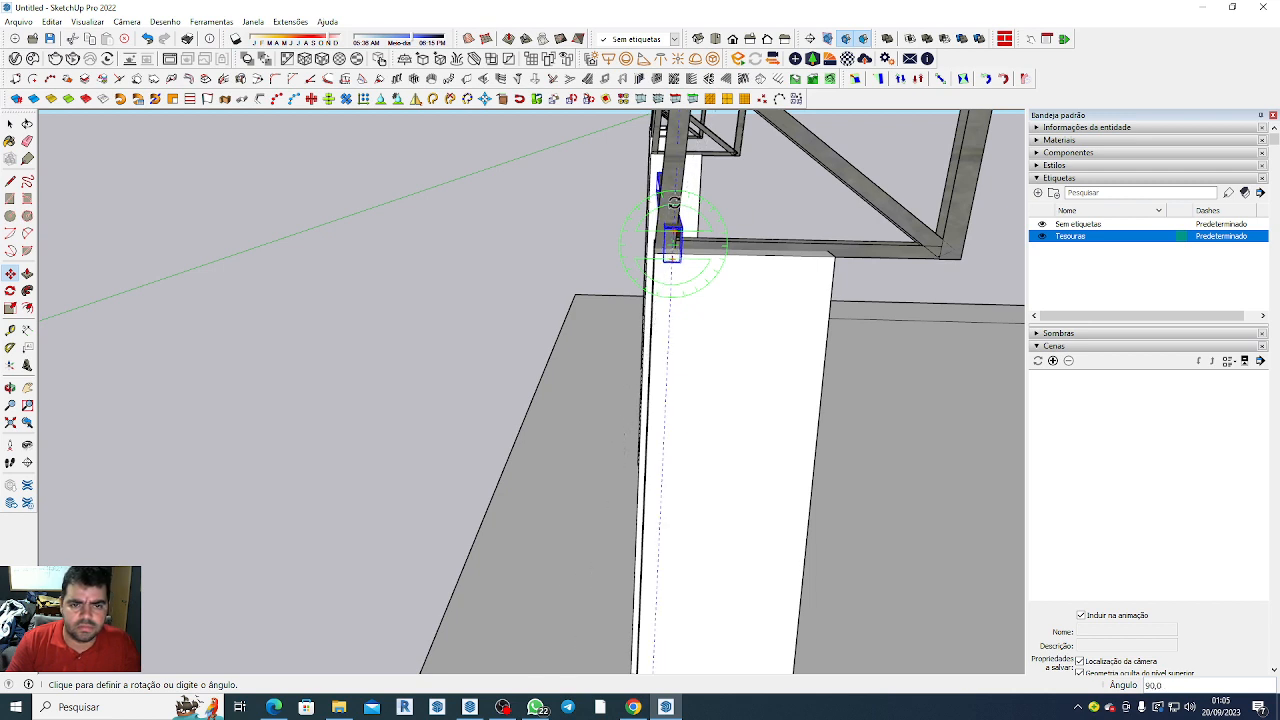
click(677, 196)
Move the beam by its end's lower corner about 0.56 m up onto the first arch's outer edge near its lowest strut.
key(m)
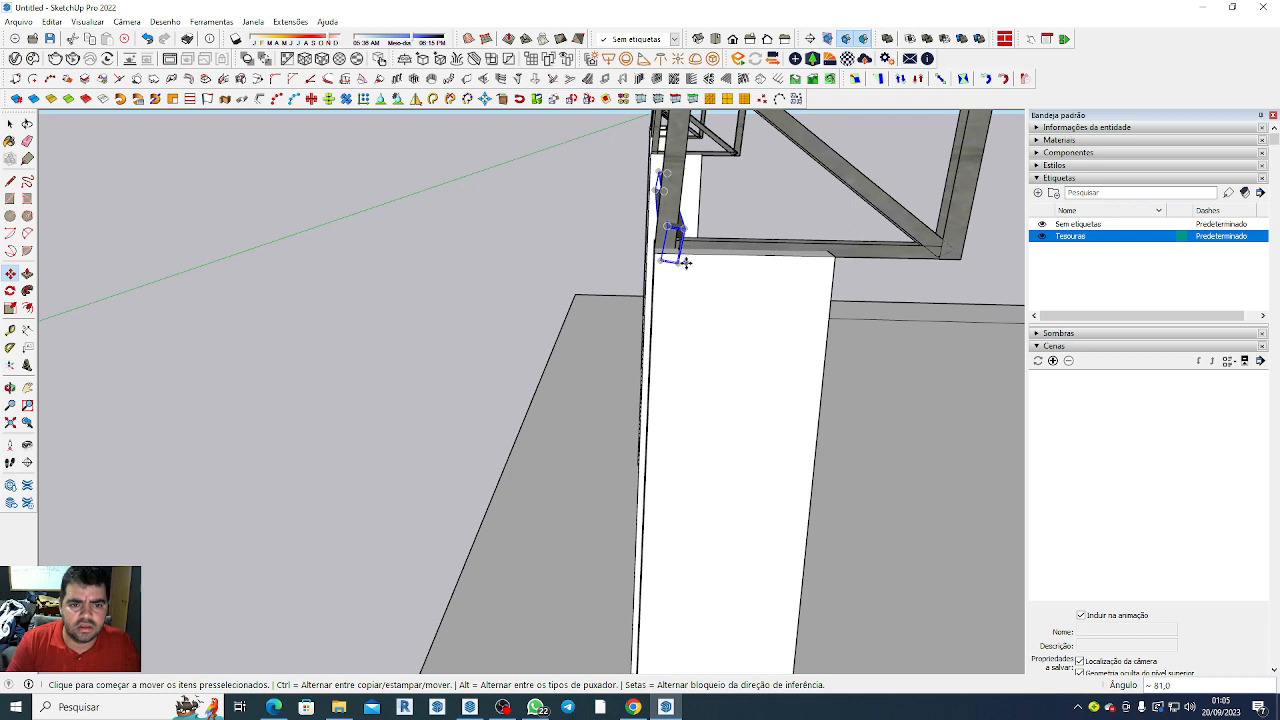
click(685, 260)
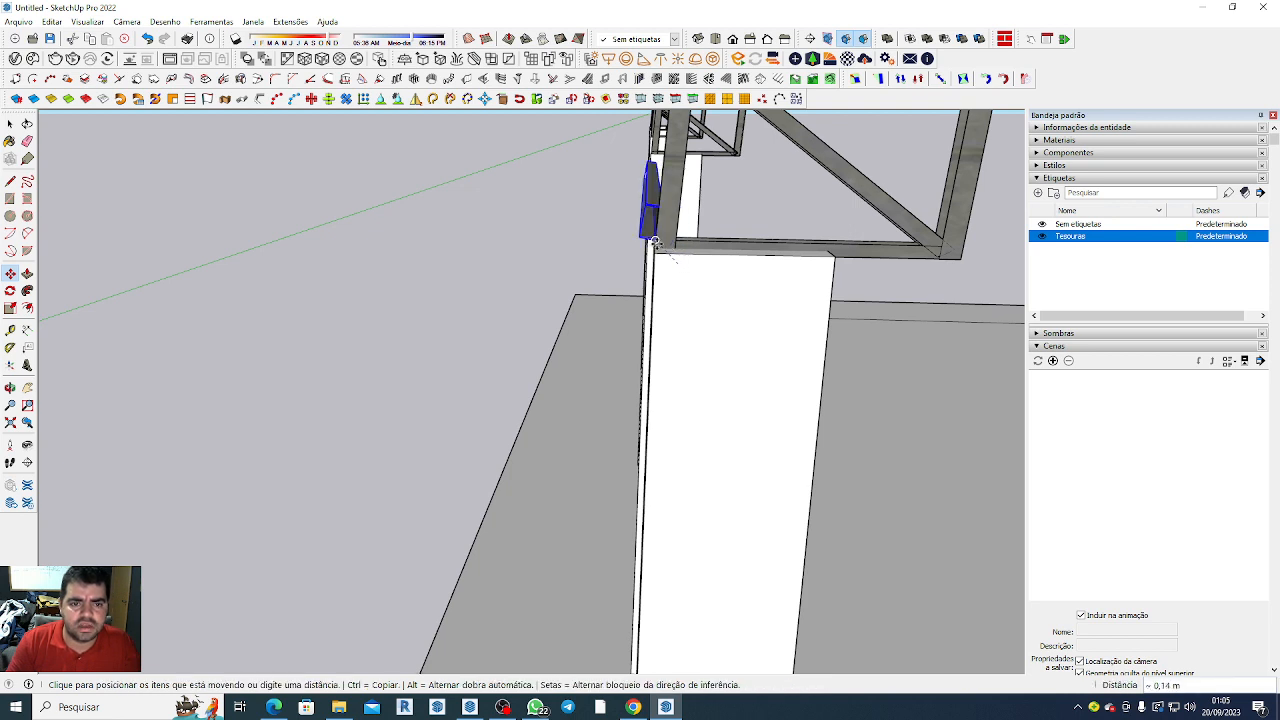
scroll(654, 250, down, 5)
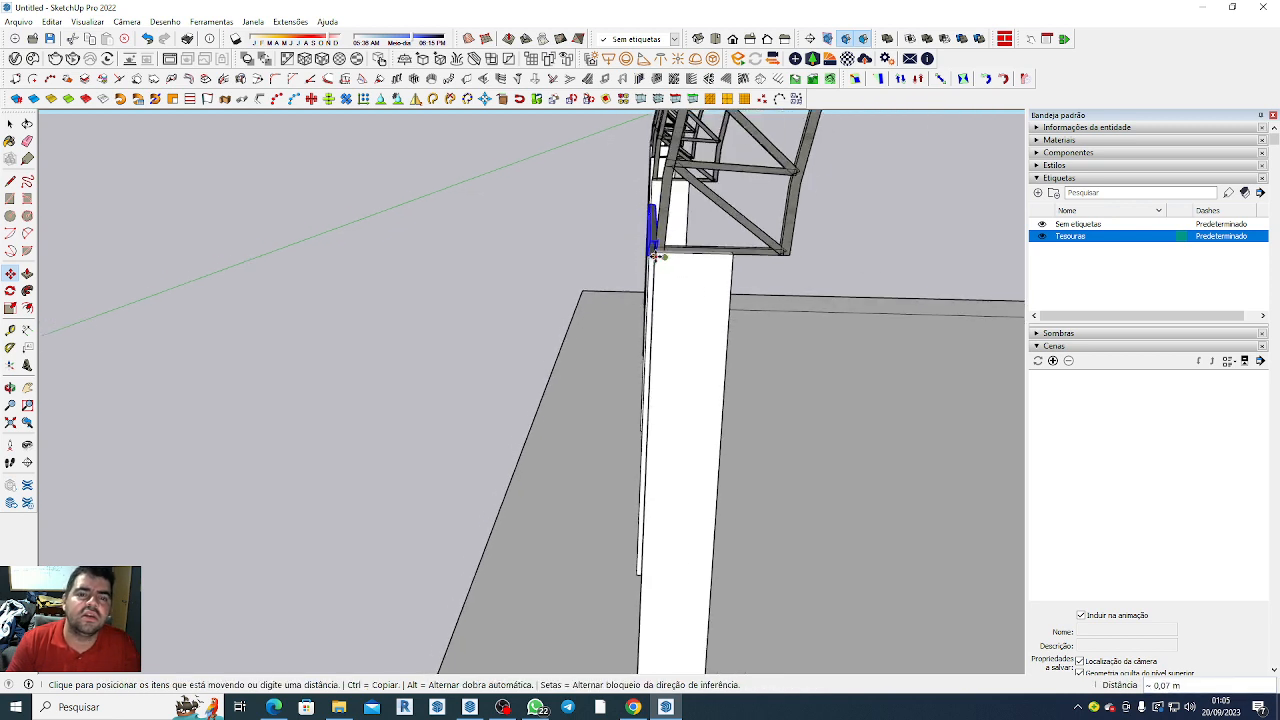
scroll(636, 196, up, 4)
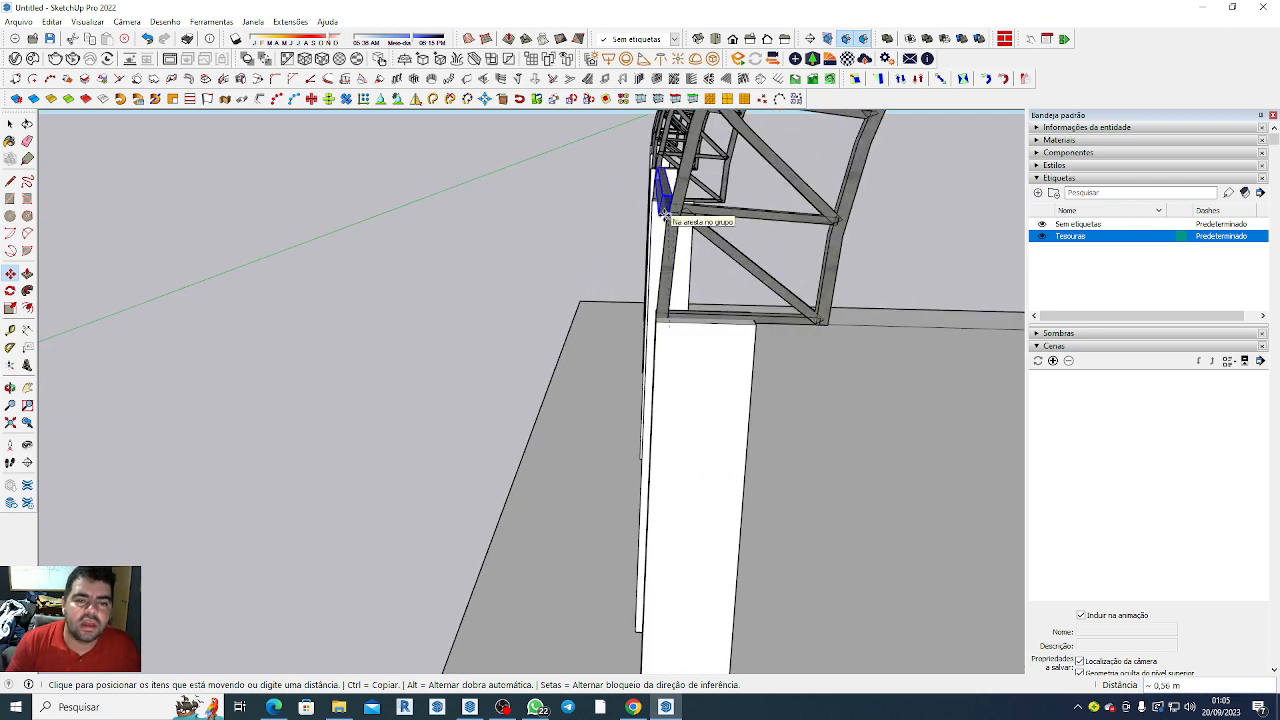
click(665, 213)
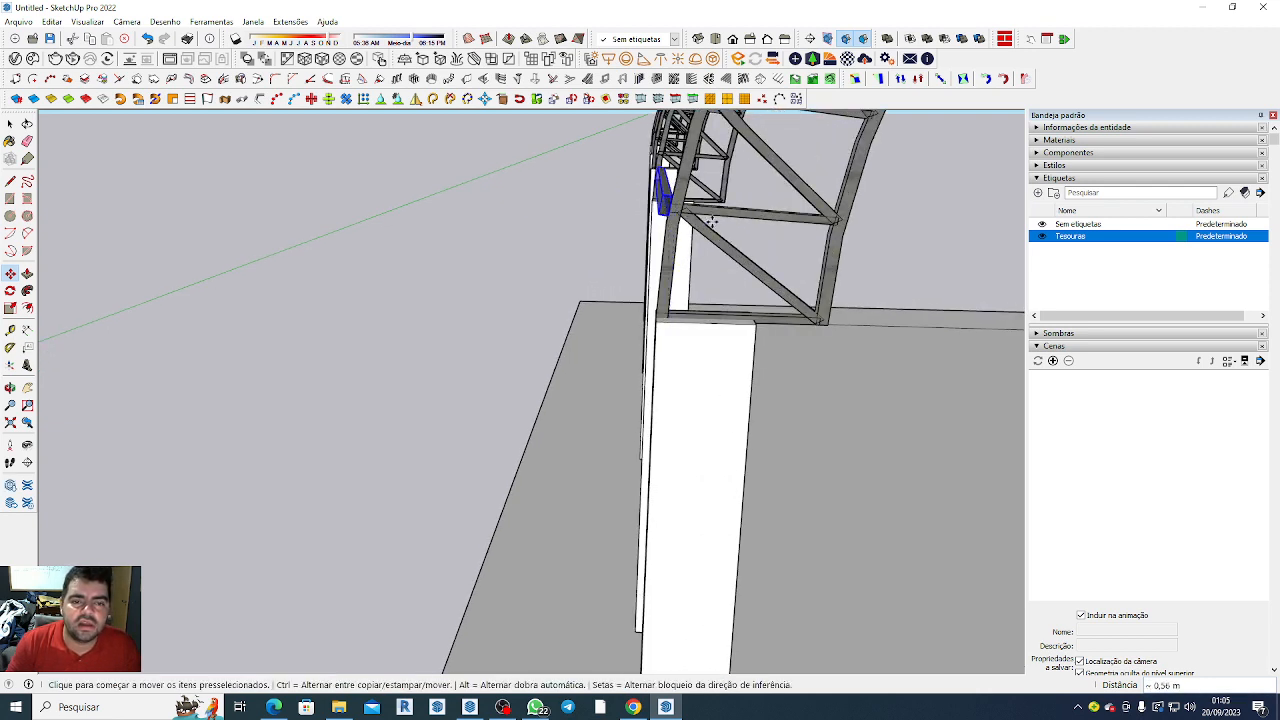
Nudge the beam by its end edge about 0.01 m so it rests against the arch's outer chord.
scroll(686, 251, down, 3)
scroll(694, 314, up, 6)
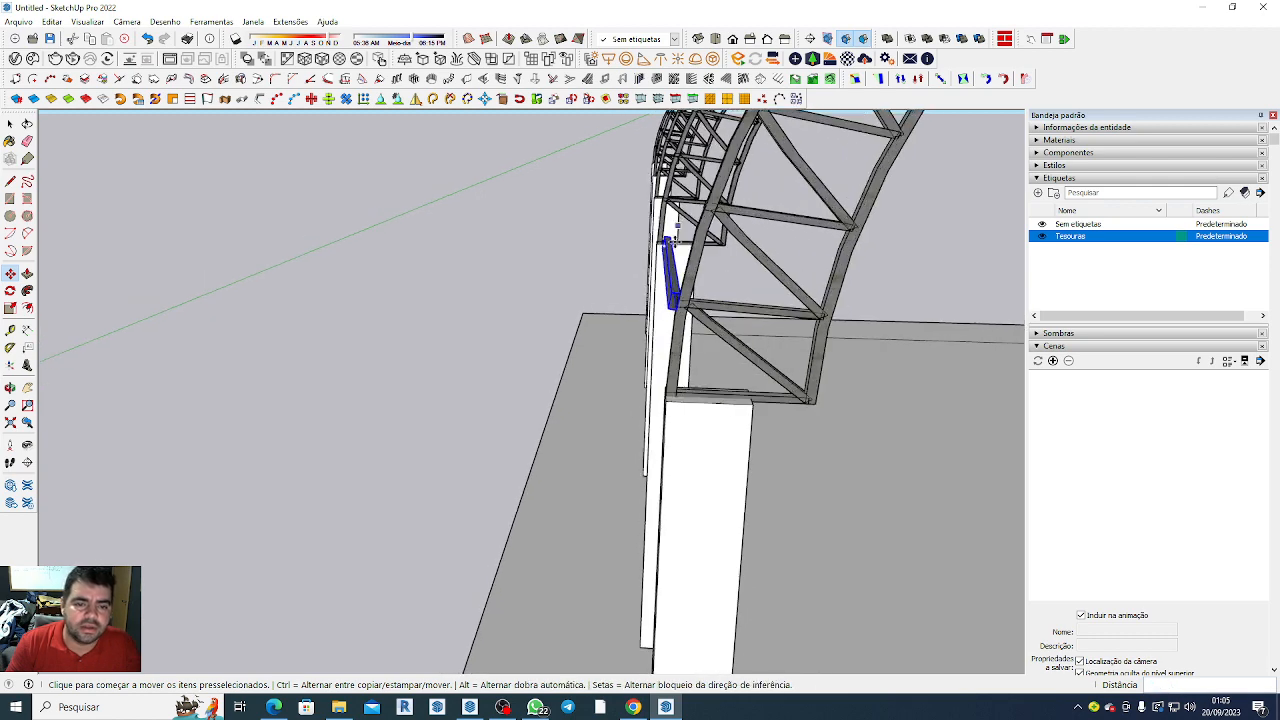
scroll(694, 336, up, 2)
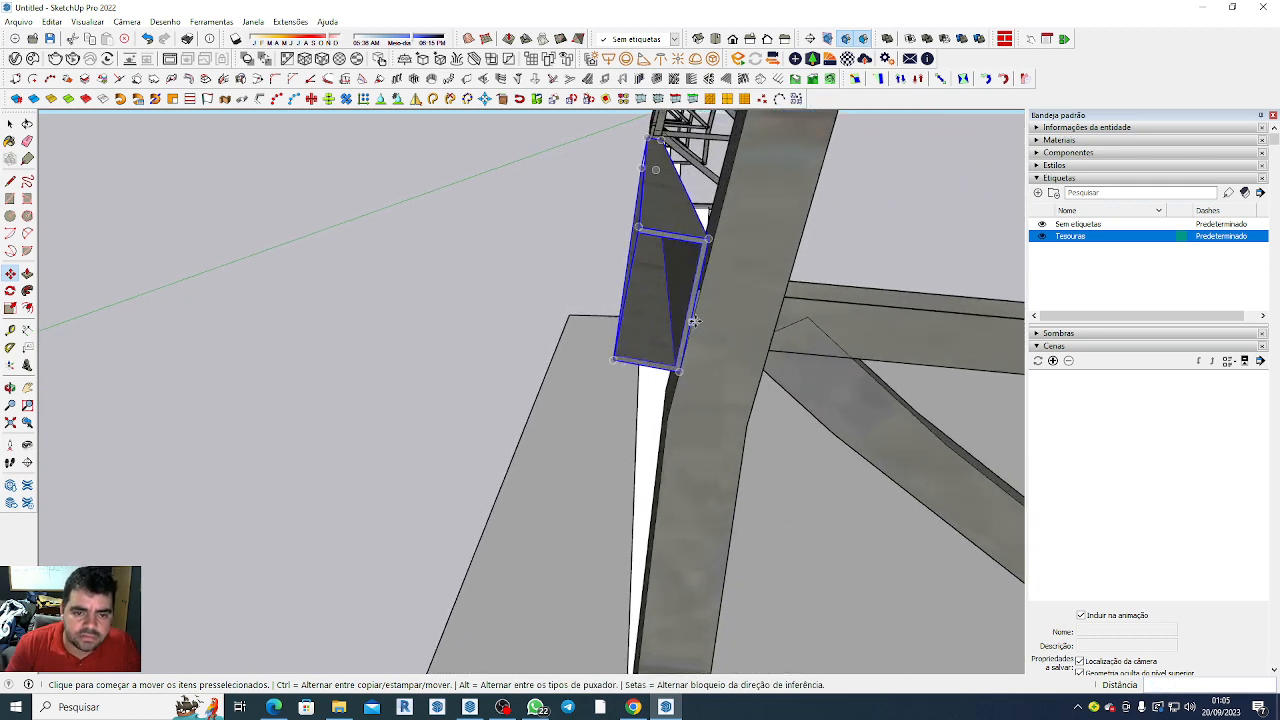
click(697, 316)
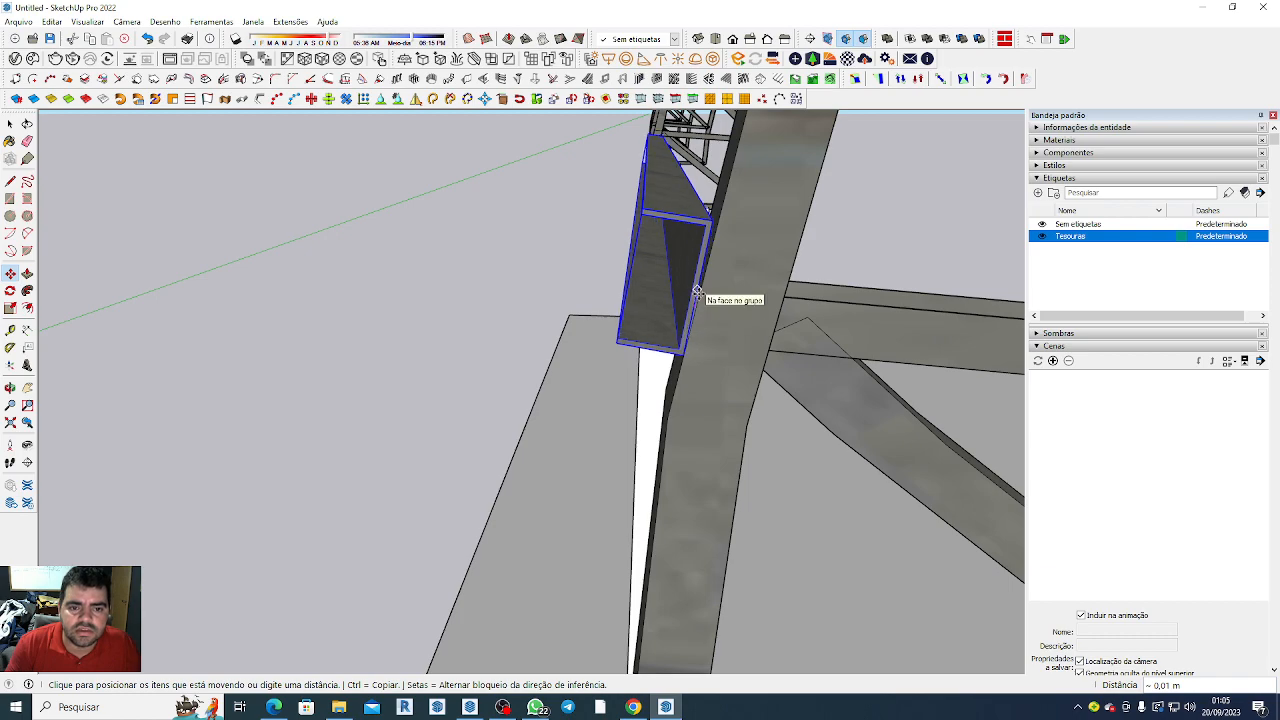
click(702, 297)
Examine the beam's placement on the first arch, both close up and within the whole court structure.
scroll(690, 305, down, 8)
scroll(678, 312, down, 5)
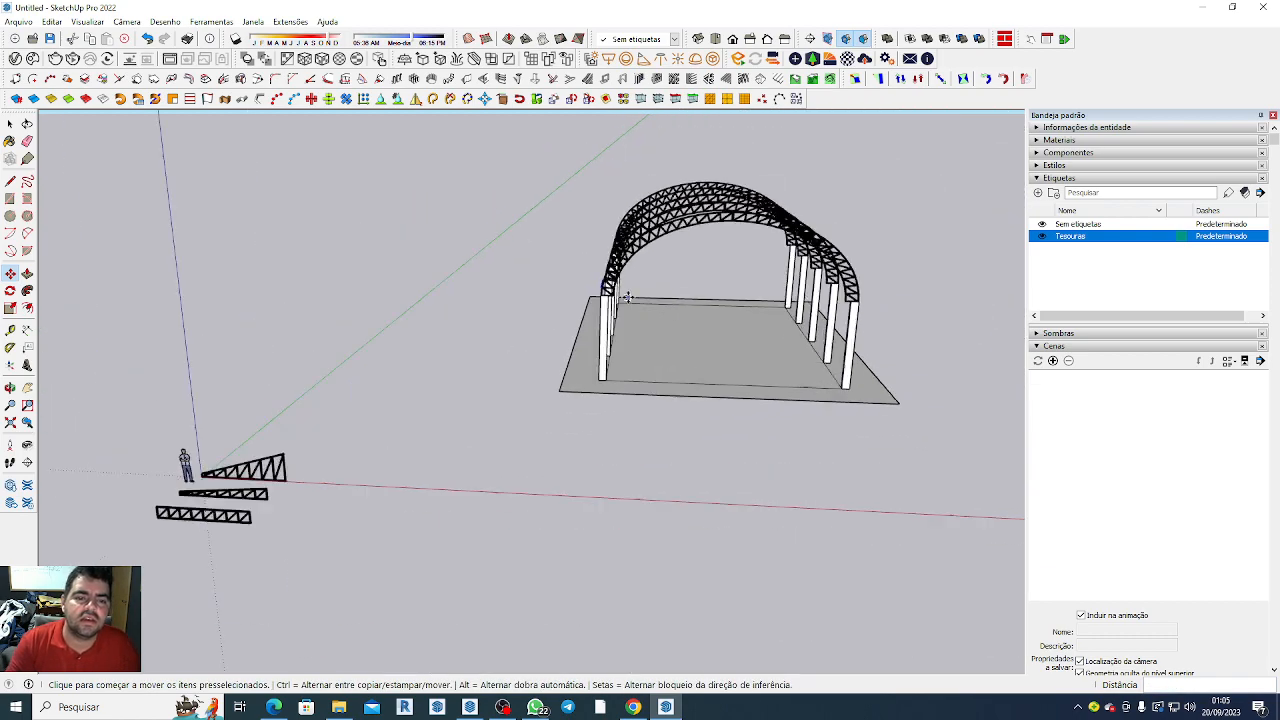
scroll(600, 285, up, 8)
scroll(781, 332, down, 5)
scroll(770, 320, down, 3)
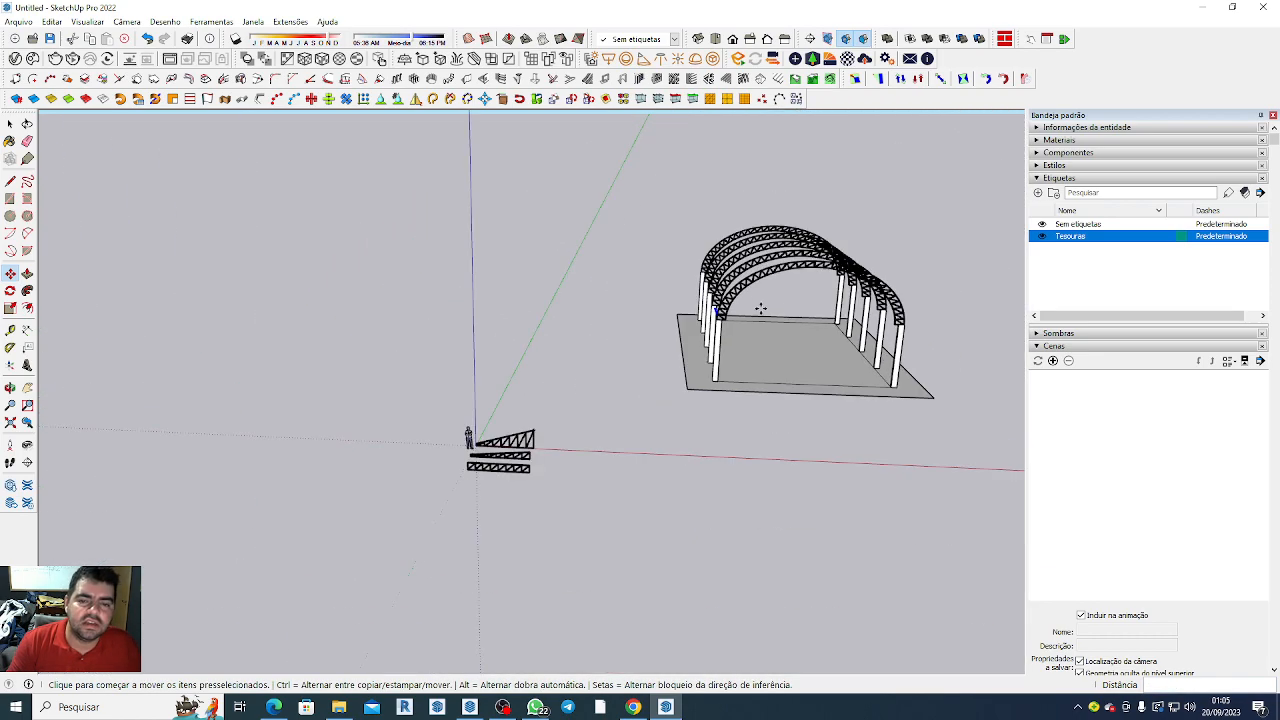
scroll(735, 367, up, 7)
scroll(691, 388, up, 1)
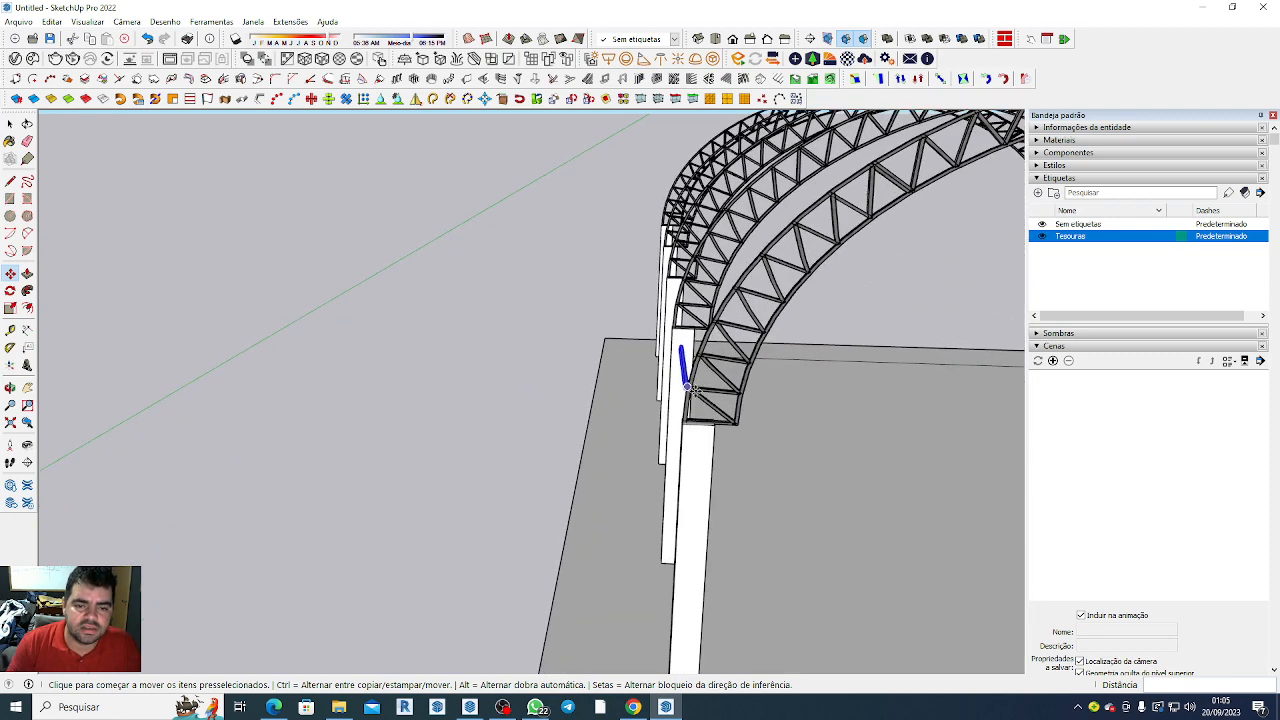
scroll(676, 261, down, 4)
scroll(660, 305, down, 3)
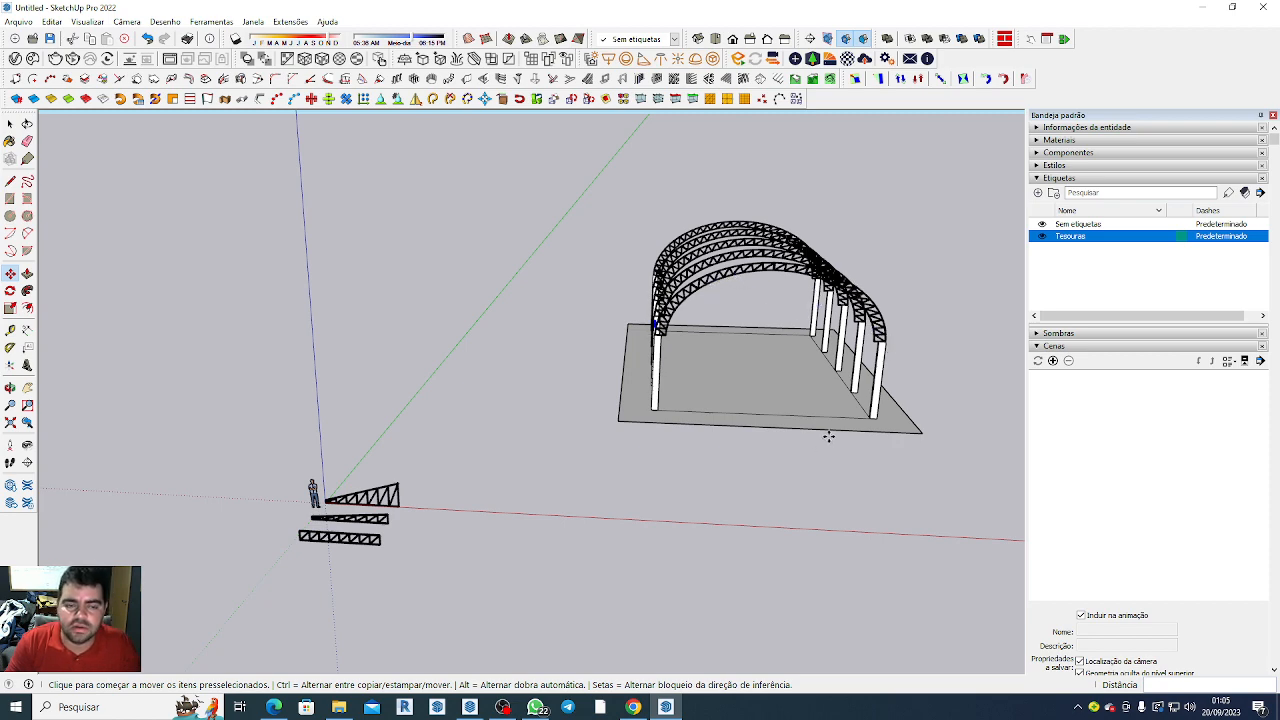
Scale the U-profile beam along the green axis by about 2.70 so its free end reaches the second arch.
scroll(828, 436, down, 3)
scroll(646, 237, up, 2)
scroll(791, 434, up, 5)
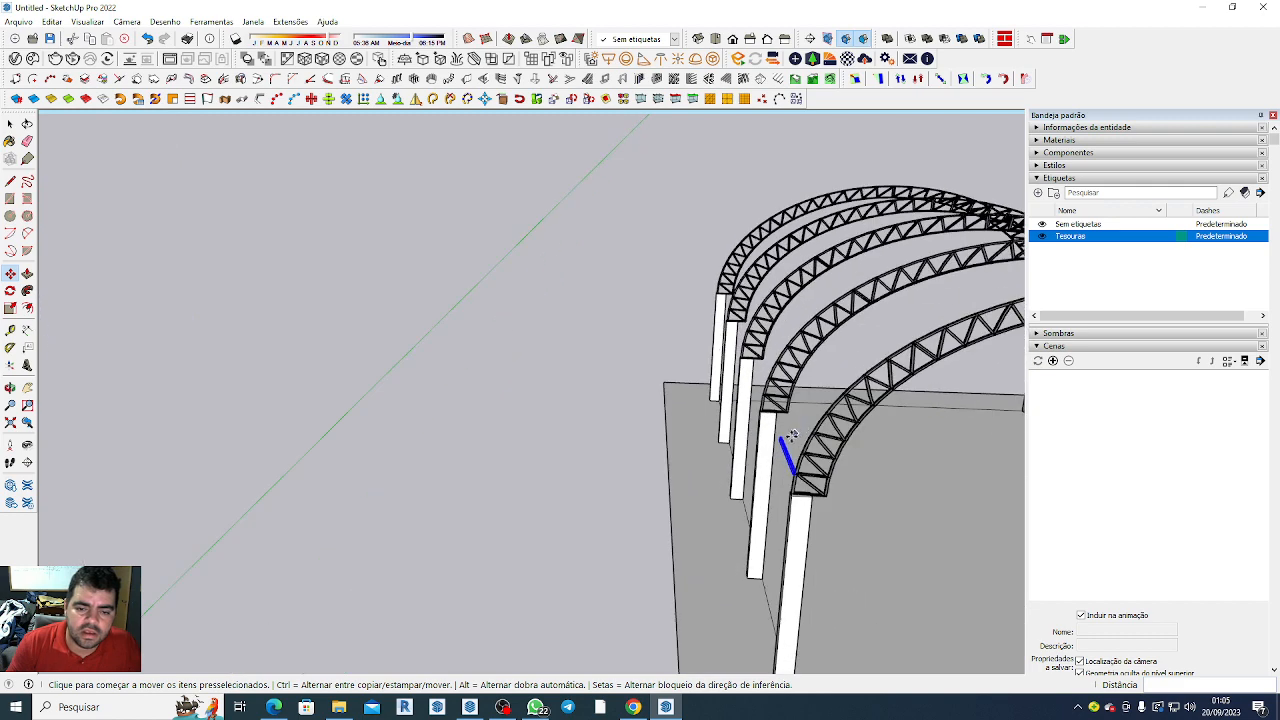
scroll(791, 434, up, 3)
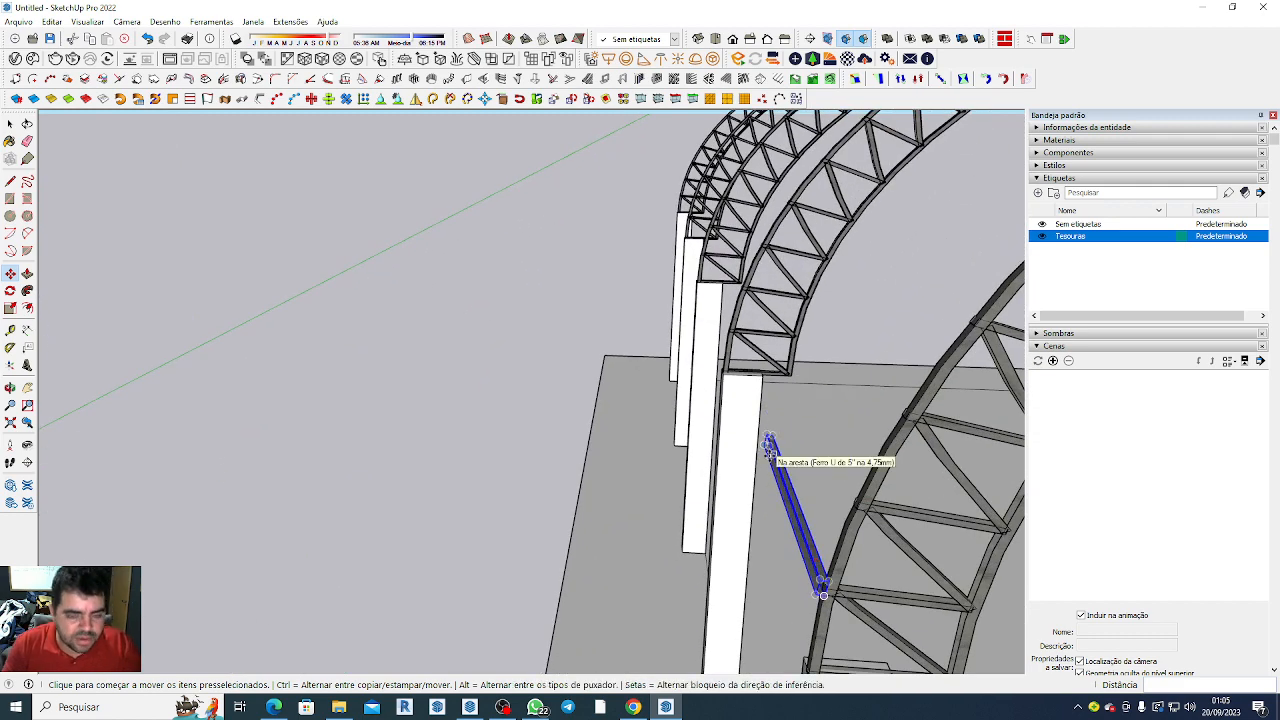
key(s)
scroll(769, 445, up, 3)
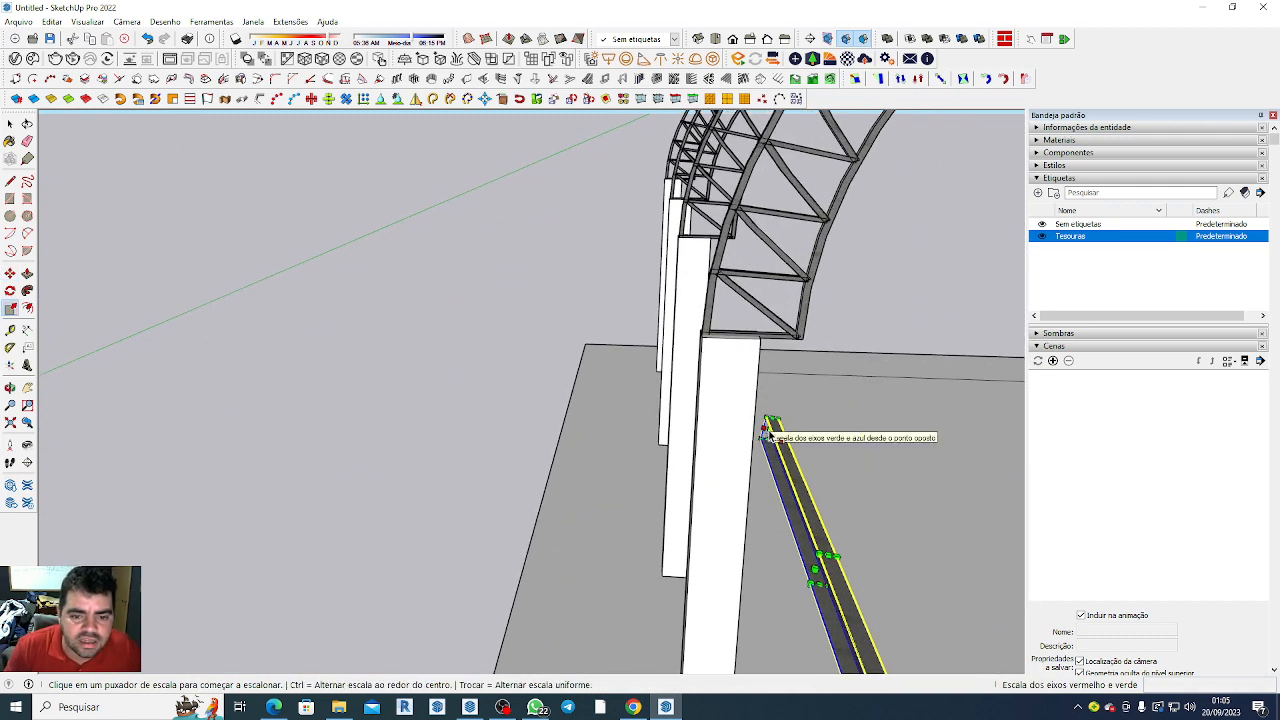
scroll(768, 432, up, 4)
scroll(768, 432, down, 2)
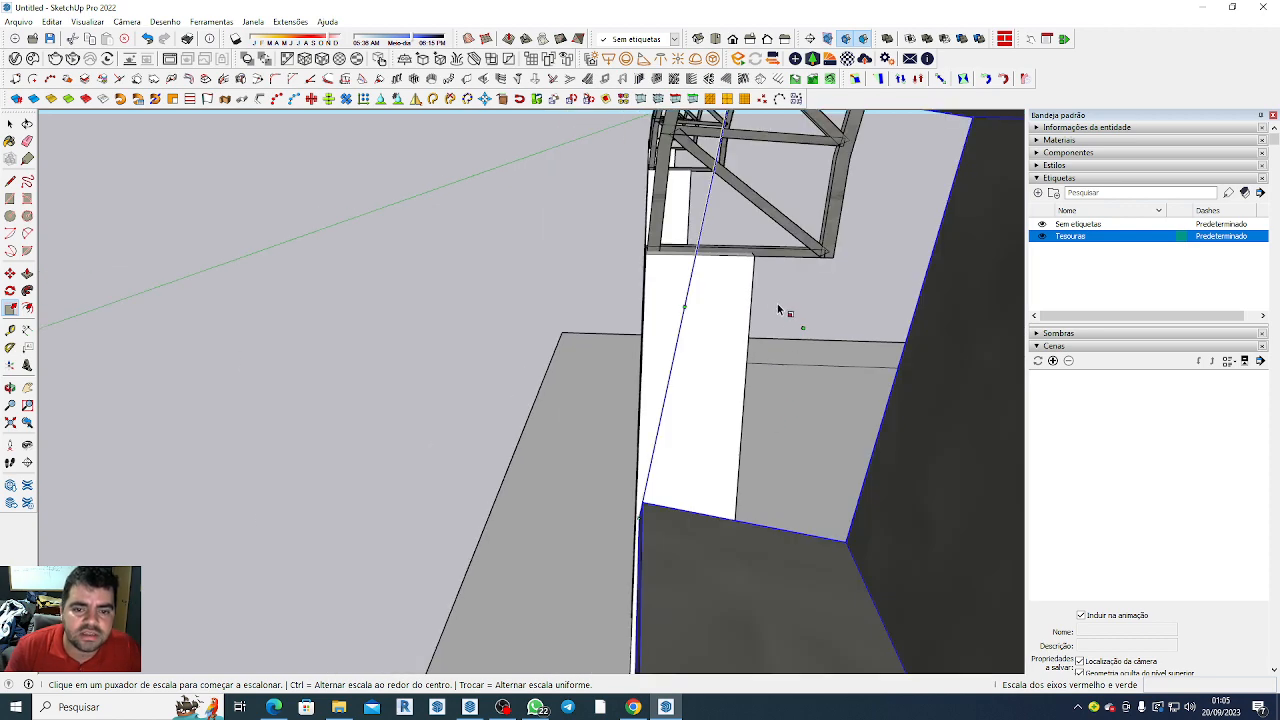
click(797, 330)
scroll(797, 330, down, 4)
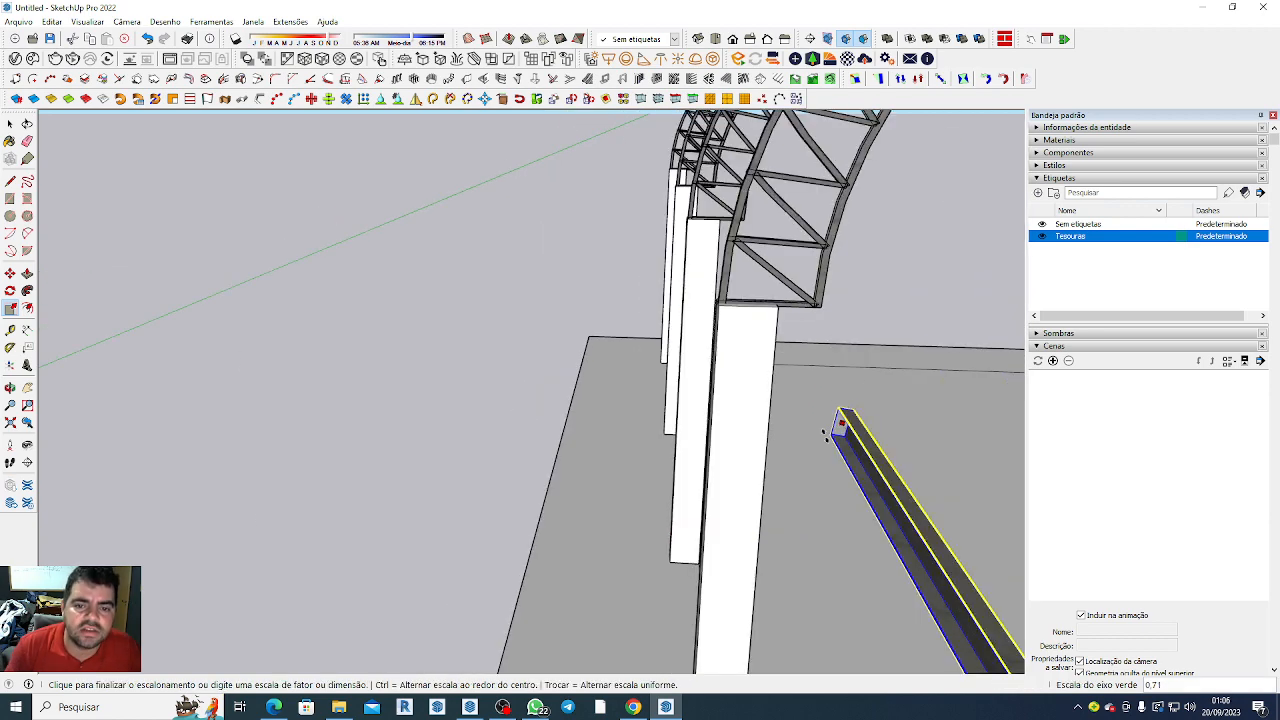
scroll(777, 380, up, 6)
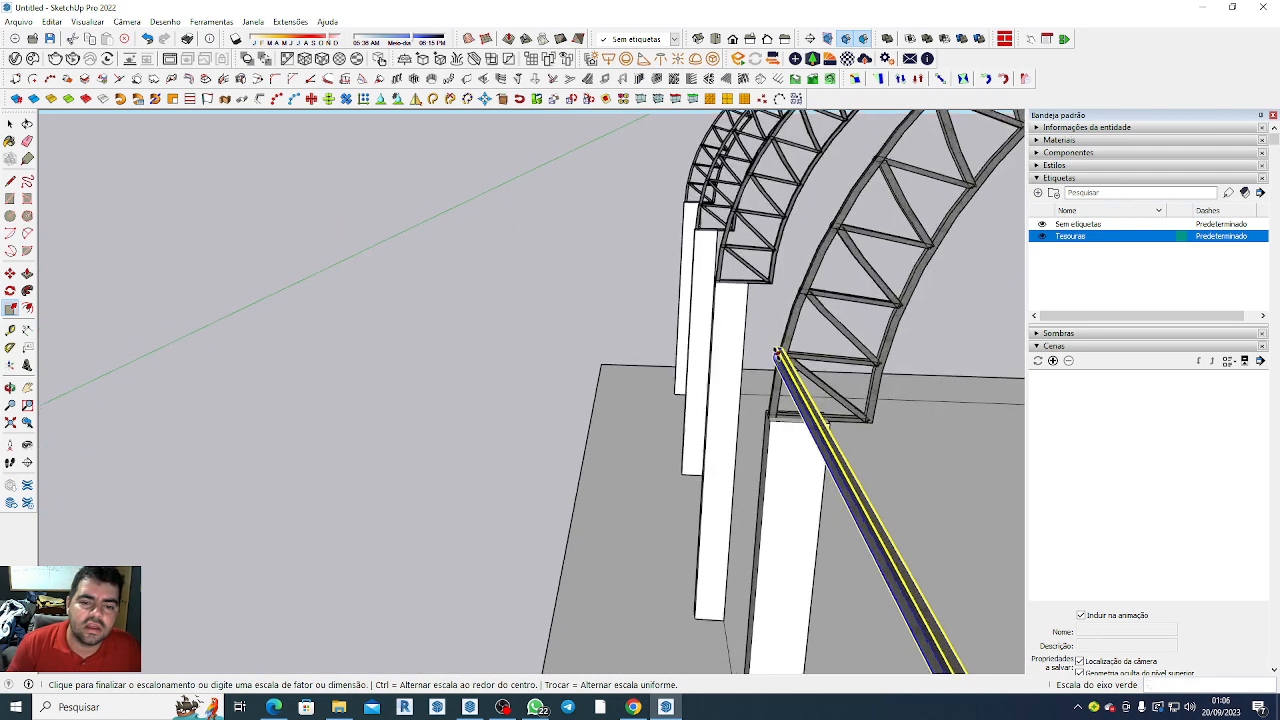
scroll(777, 365, down, 5)
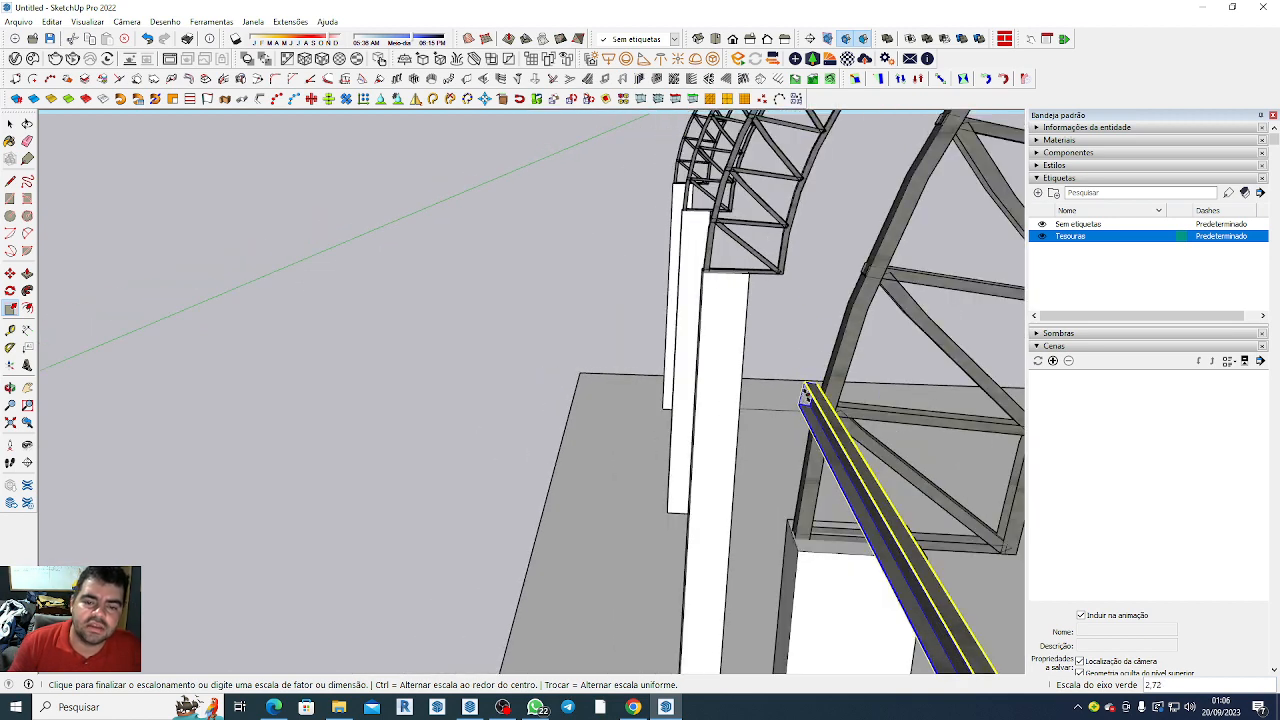
scroll(806, 395, down, 4)
scroll(810, 396, up, 4)
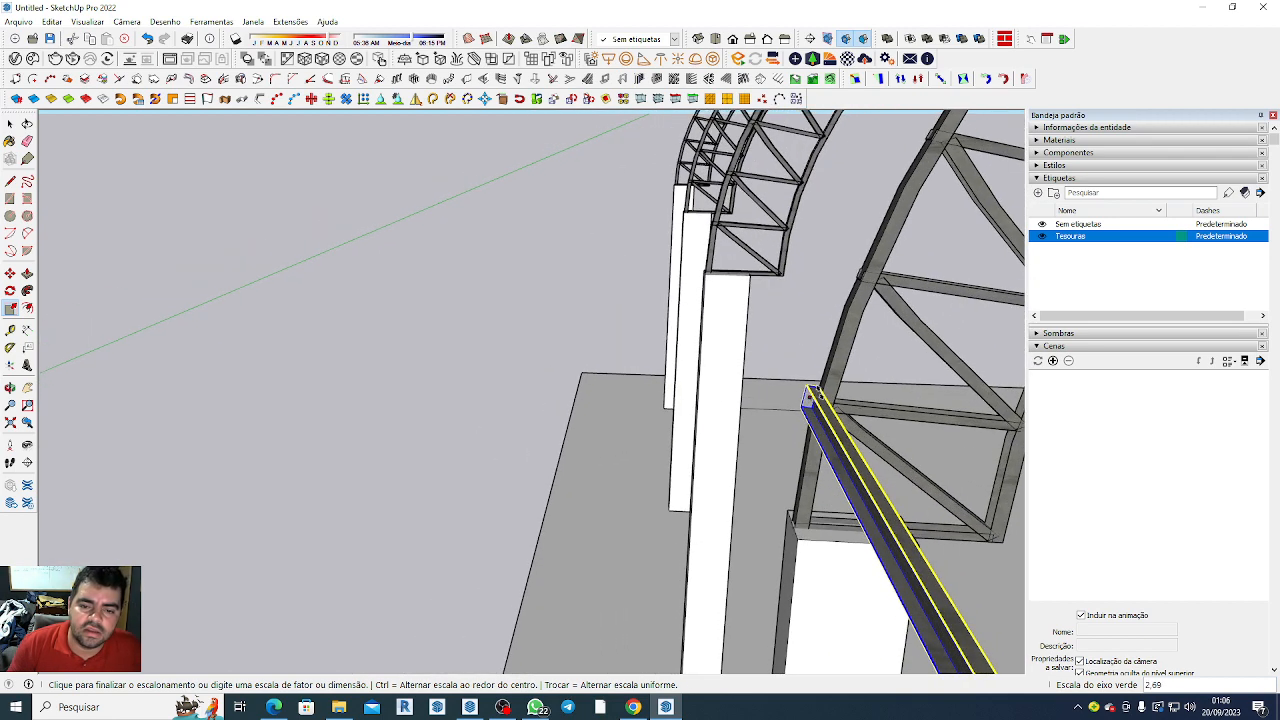
scroll(829, 364, up, 6)
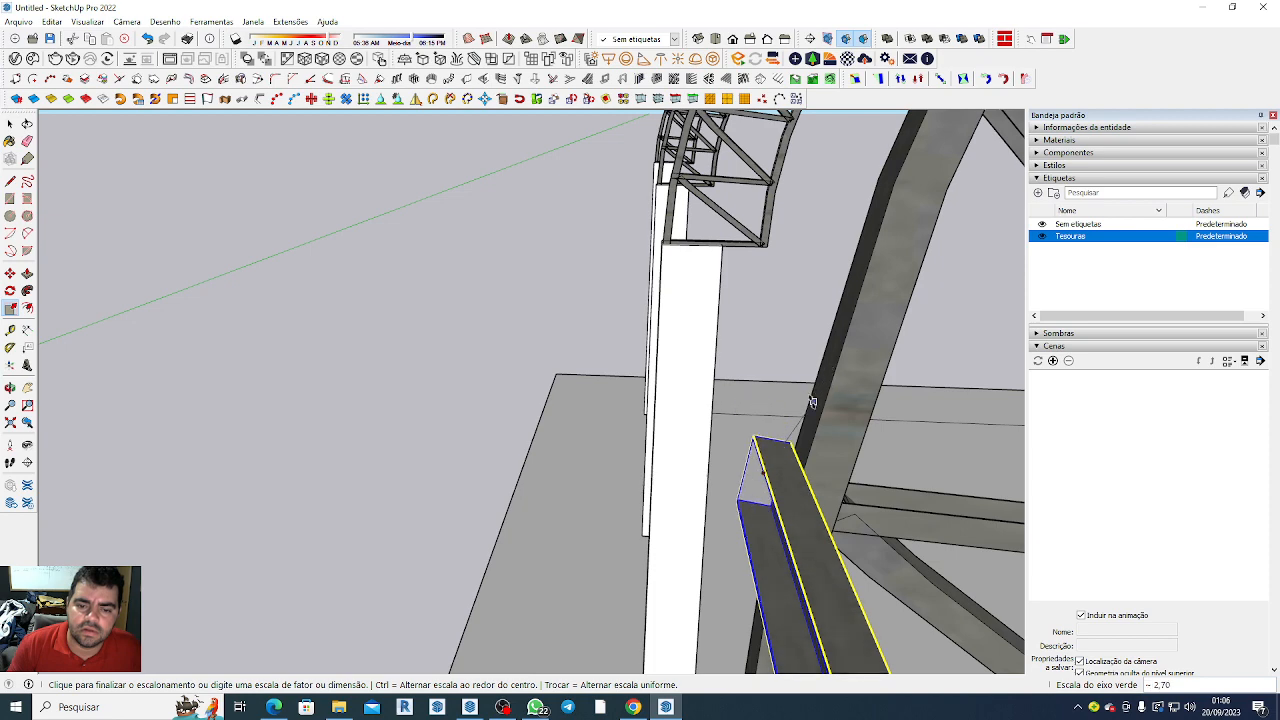
click(811, 402)
scroll(812, 430, down, 10)
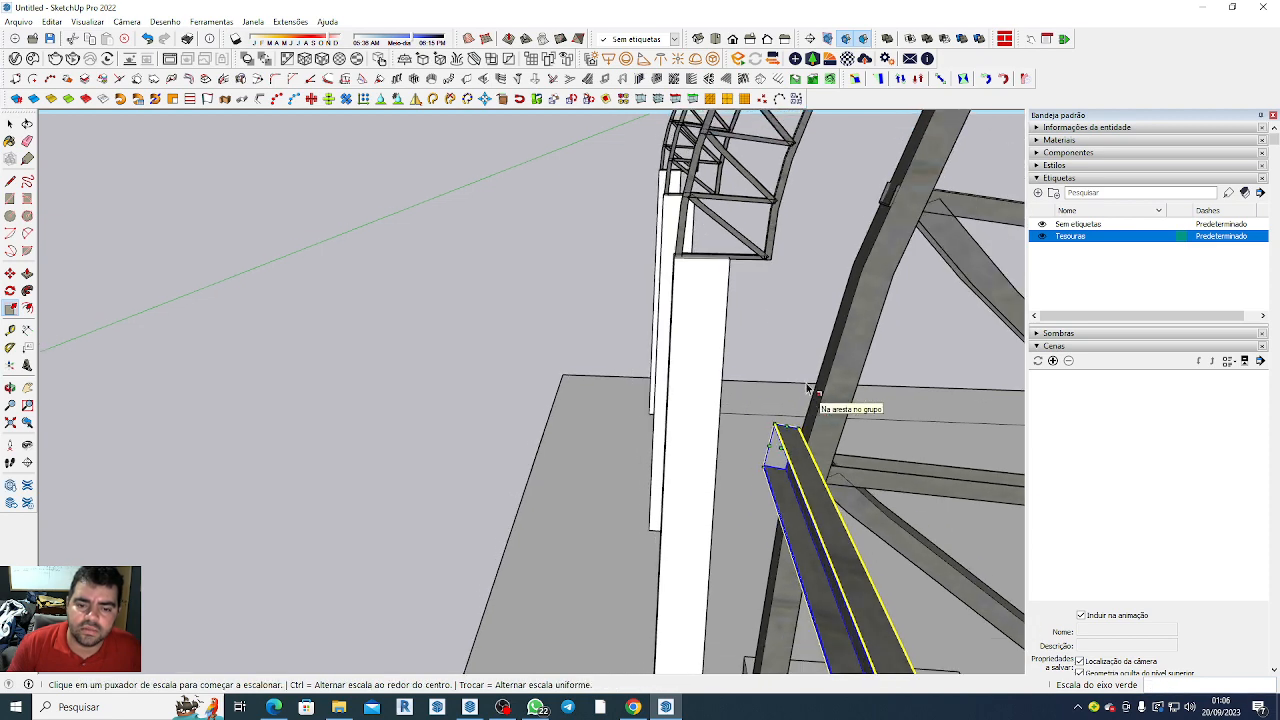
scroll(818, 461, down, 5)
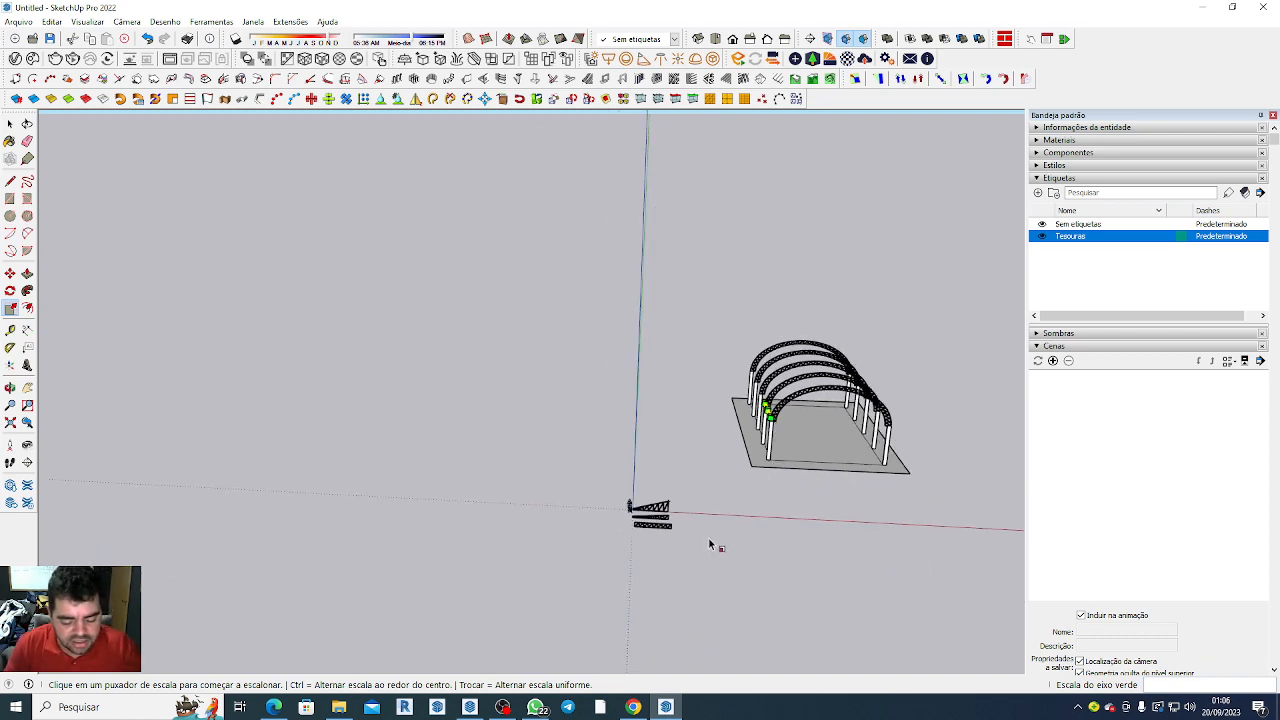
Copy the beam by its end corner about 6.75 m along its length, so the copy spans from the second to the third arch.
key(m)
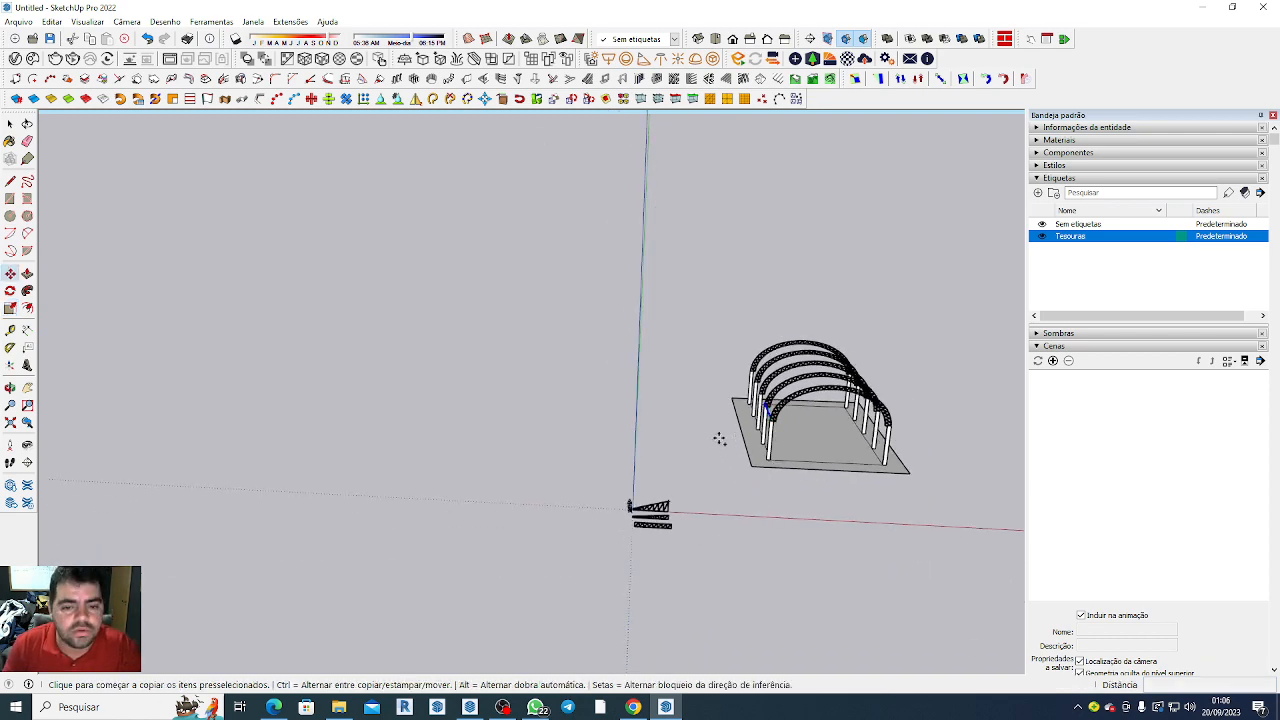
scroll(720, 359, up, 3)
scroll(434, 374, up, 2)
scroll(832, 490, up, 1)
scroll(872, 444, up, 4)
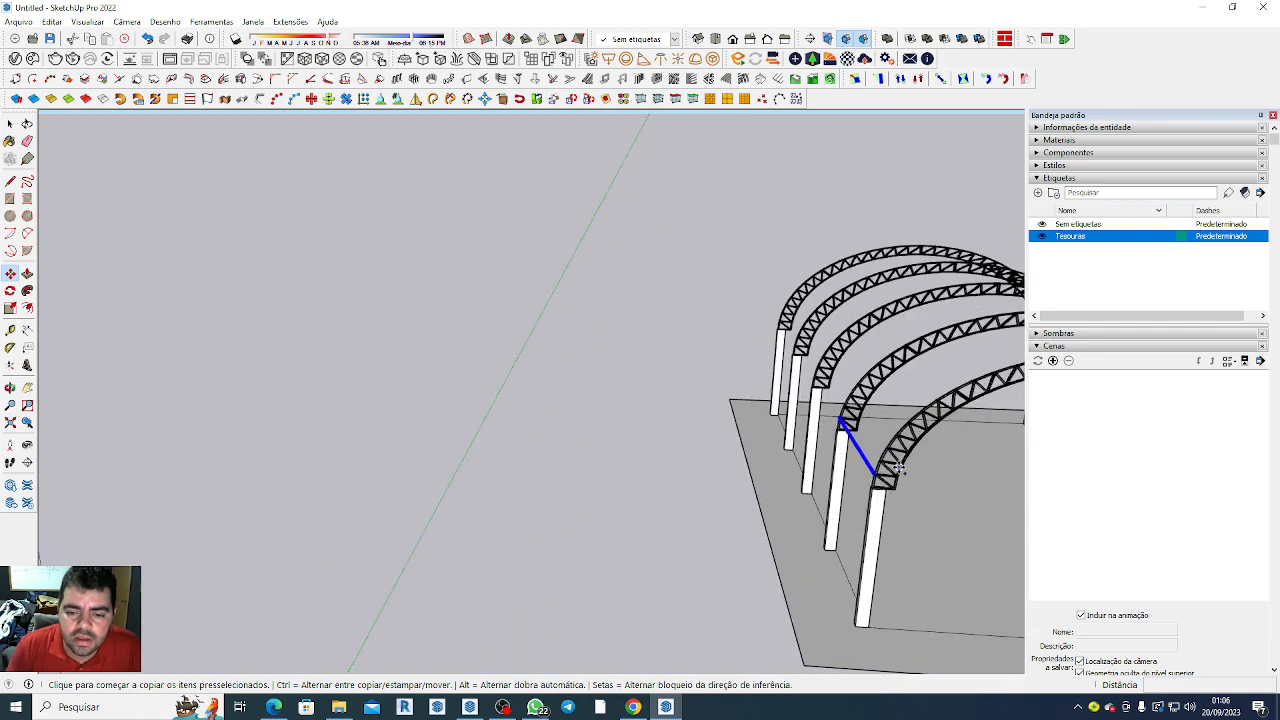
scroll(898, 468, up, 7)
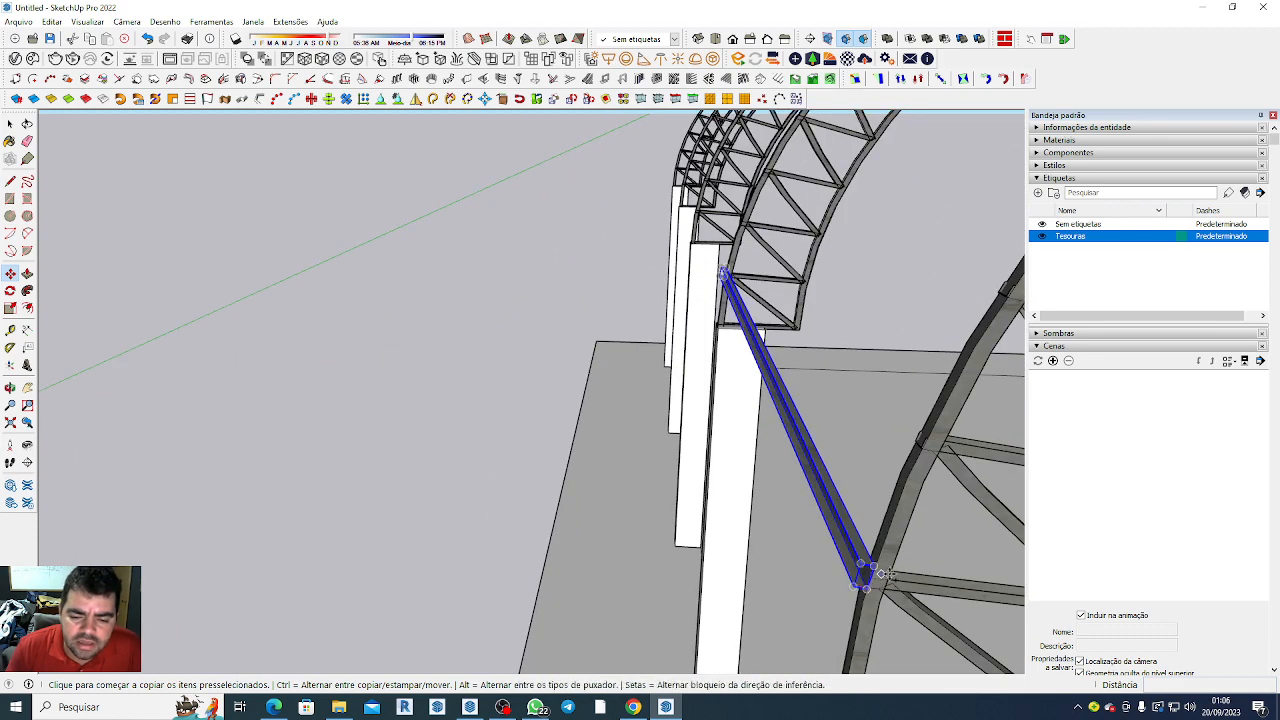
click(874, 567)
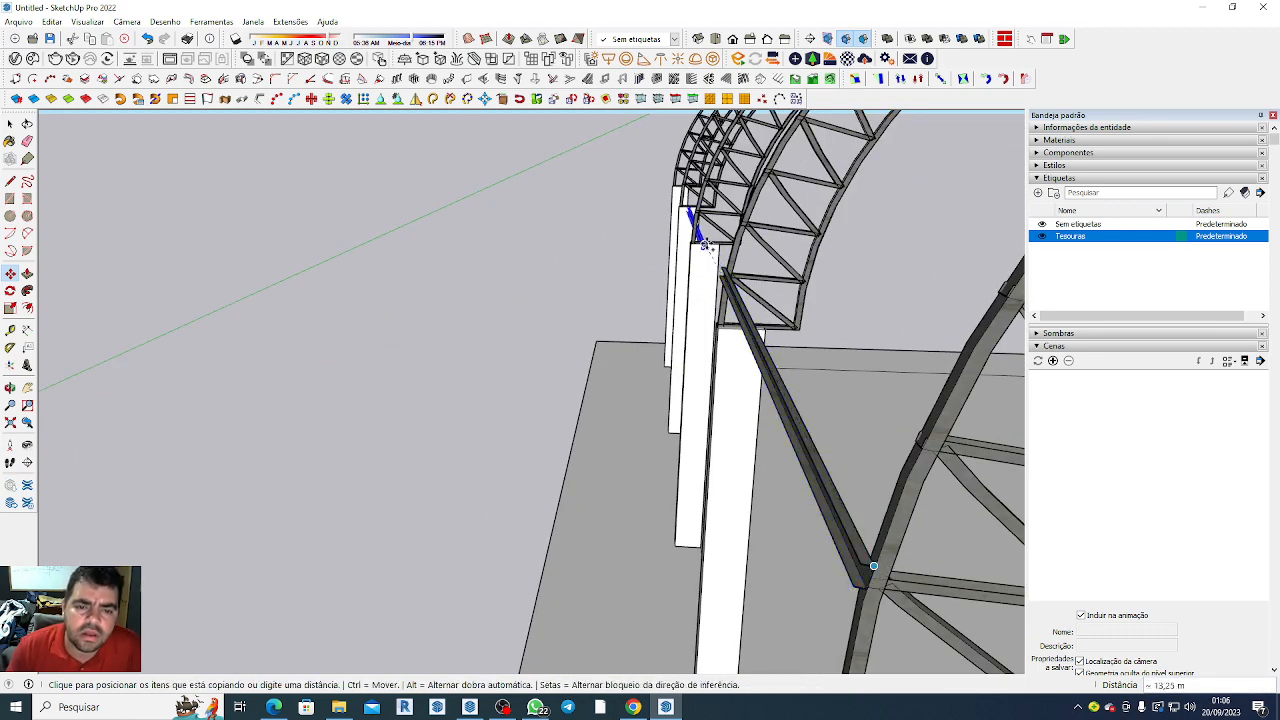
scroll(700, 225, up, 4)
scroll(726, 274, up, 3)
scroll(738, 290, down, 4)
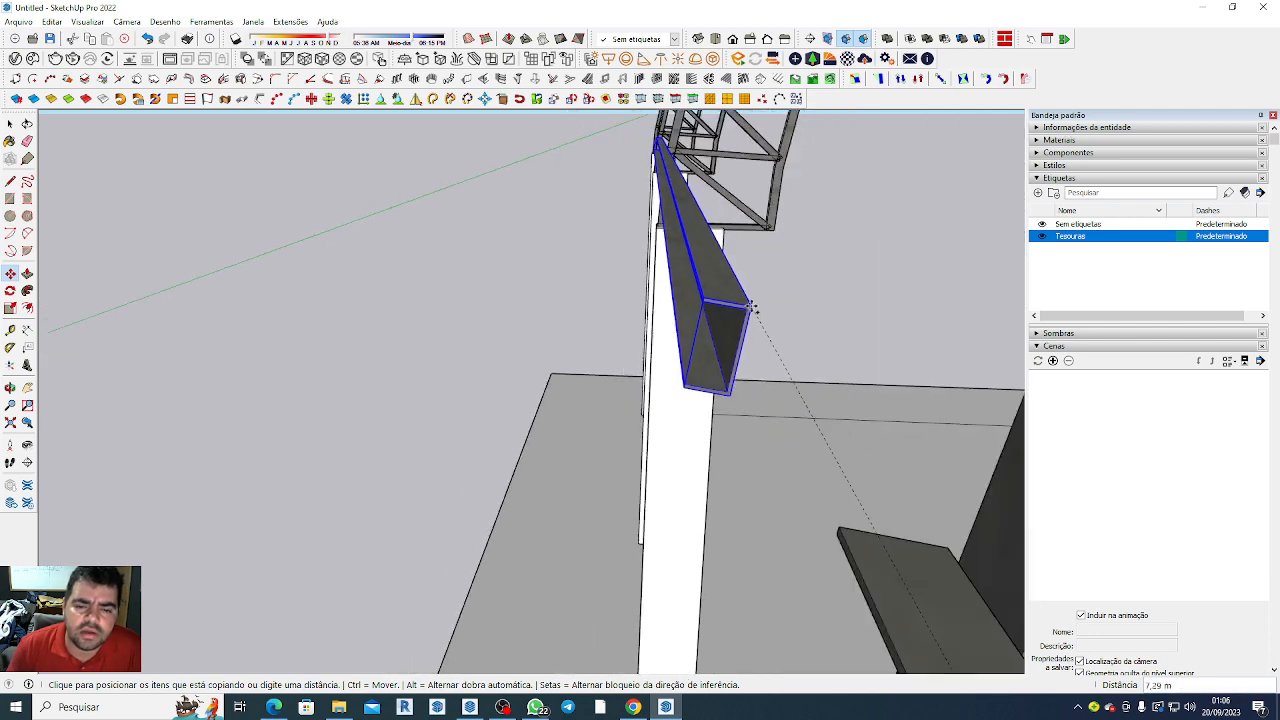
scroll(775, 338, up, 2)
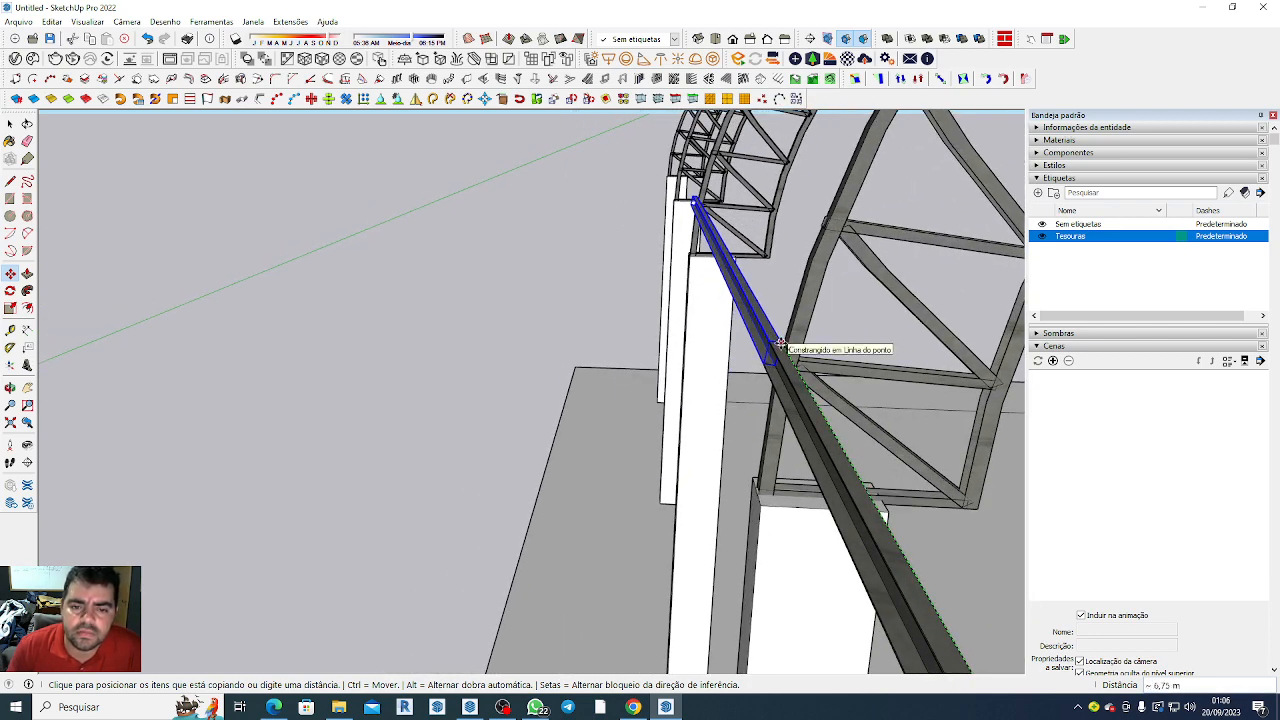
click(780, 344)
scroll(820, 405, down, 5)
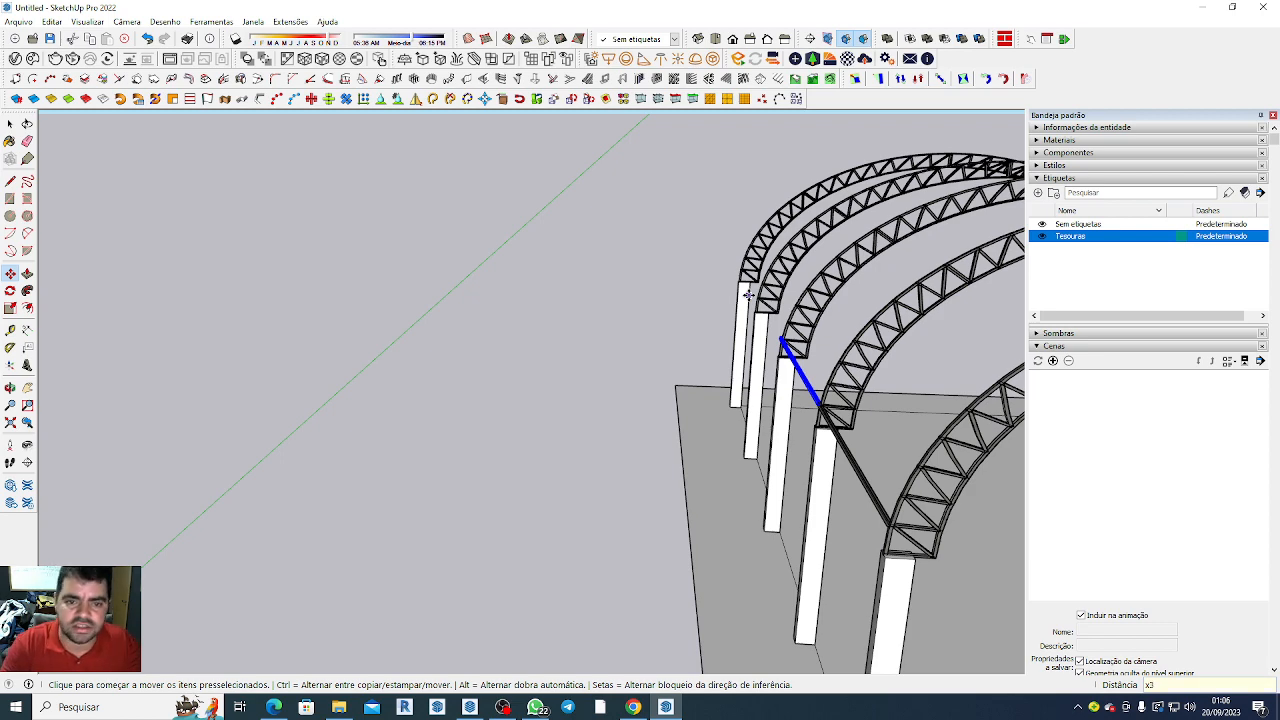
Select the longitudinal bars linking the arched trusses along one eave and make them a single group.
scroll(687, 318, down, 5)
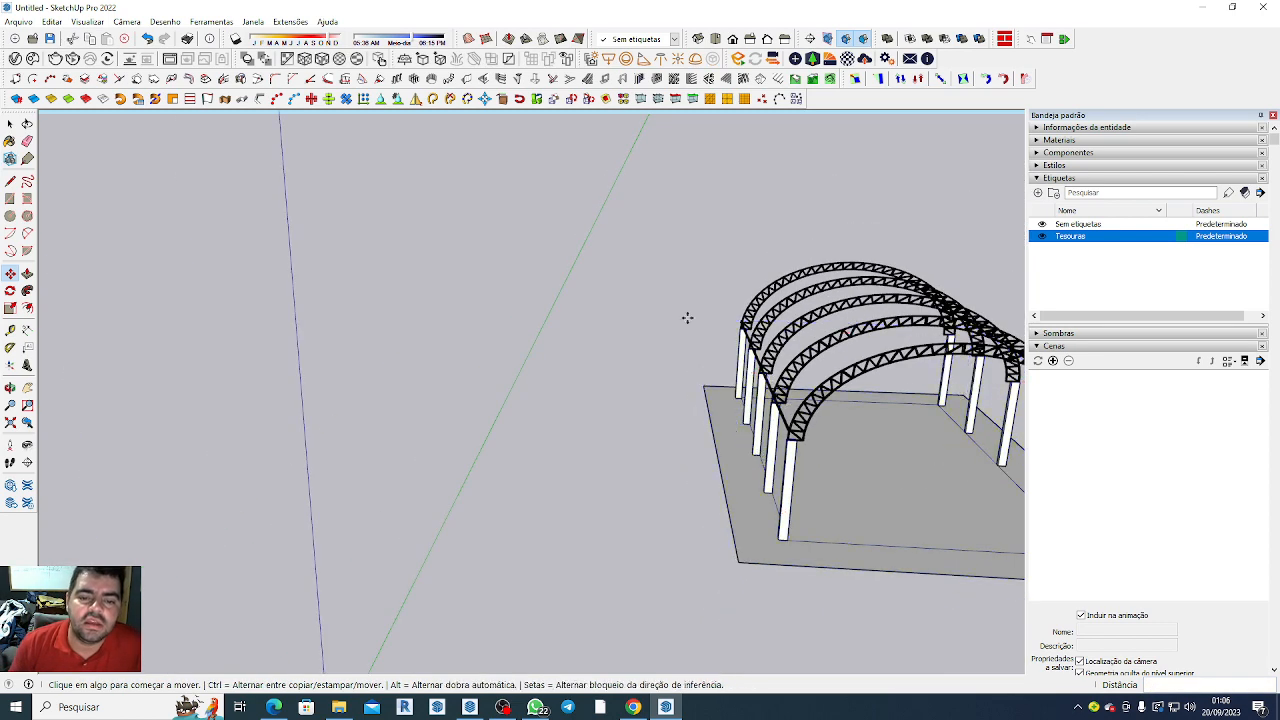
scroll(744, 347, up, 4)
scroll(494, 346, down, 3)
scroll(730, 422, up, 3)
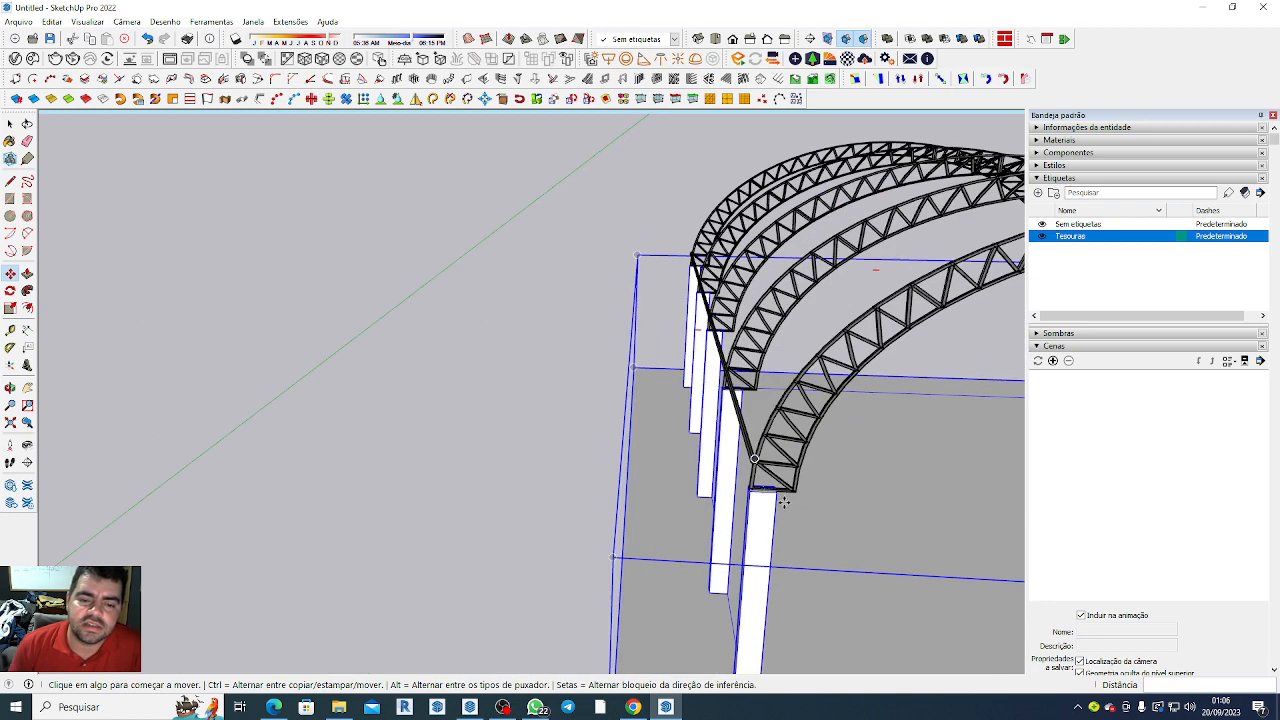
key(space)
click(737, 412)
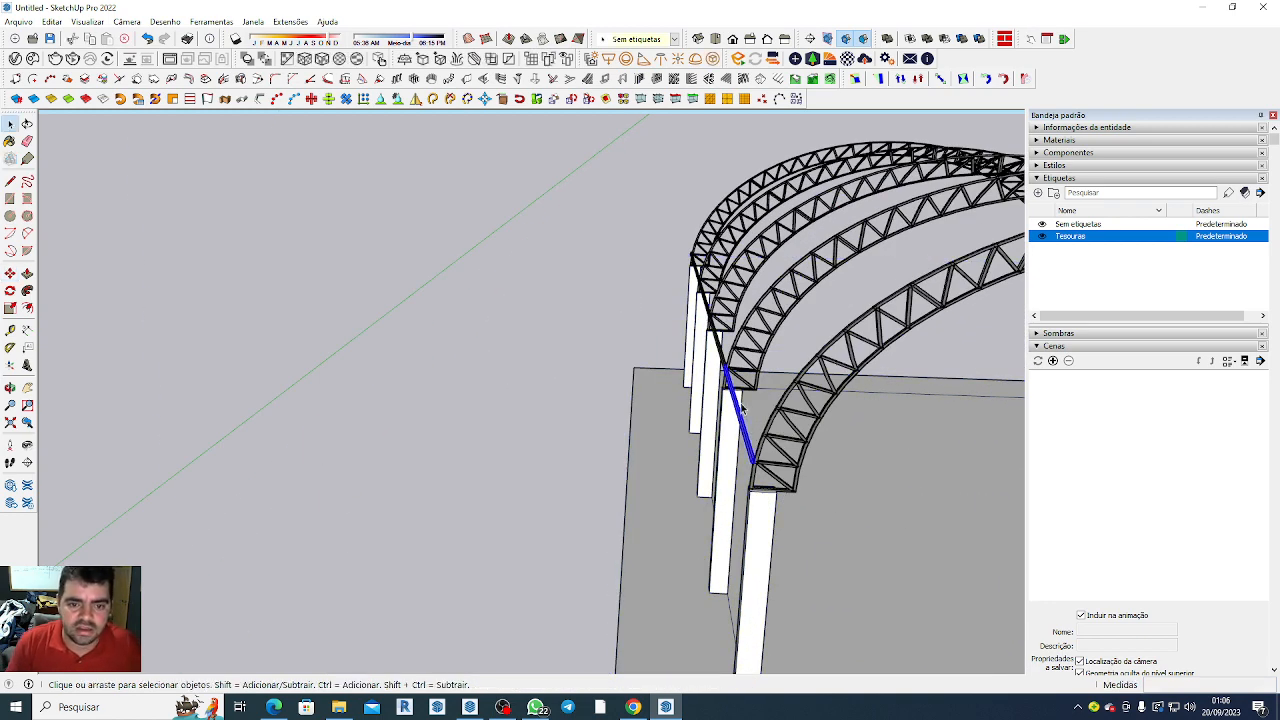
right_click(692, 263)
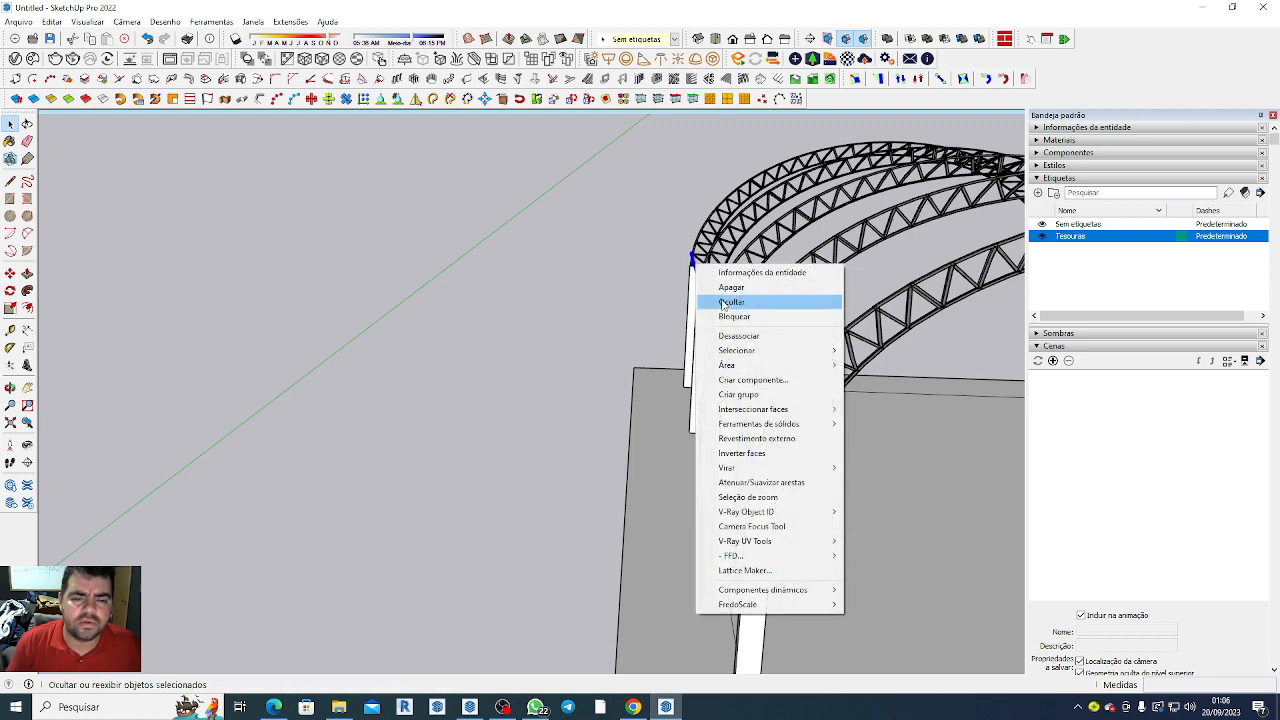
click(738, 394)
Inspect how the grouped longitudinal bars meet the truss ends and view the whole arched structure.
scroll(619, 366, down, 3)
scroll(619, 366, up, 1)
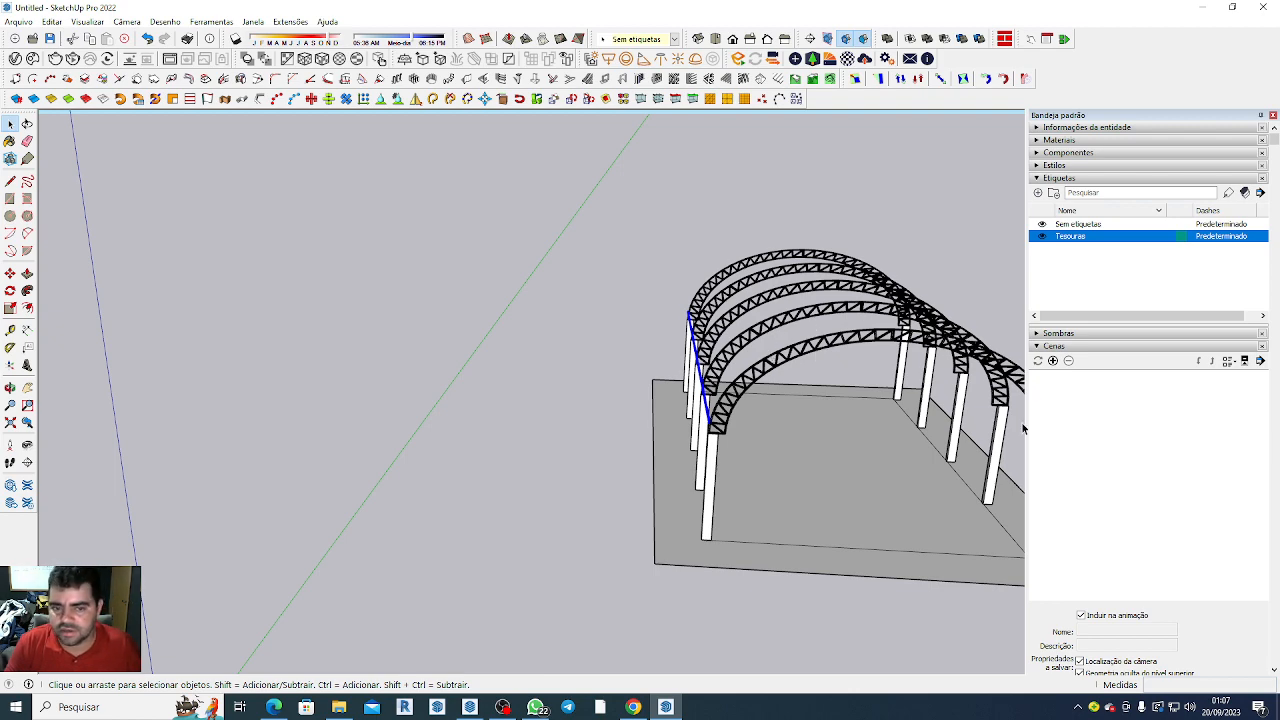
scroll(717, 445, up, 5)
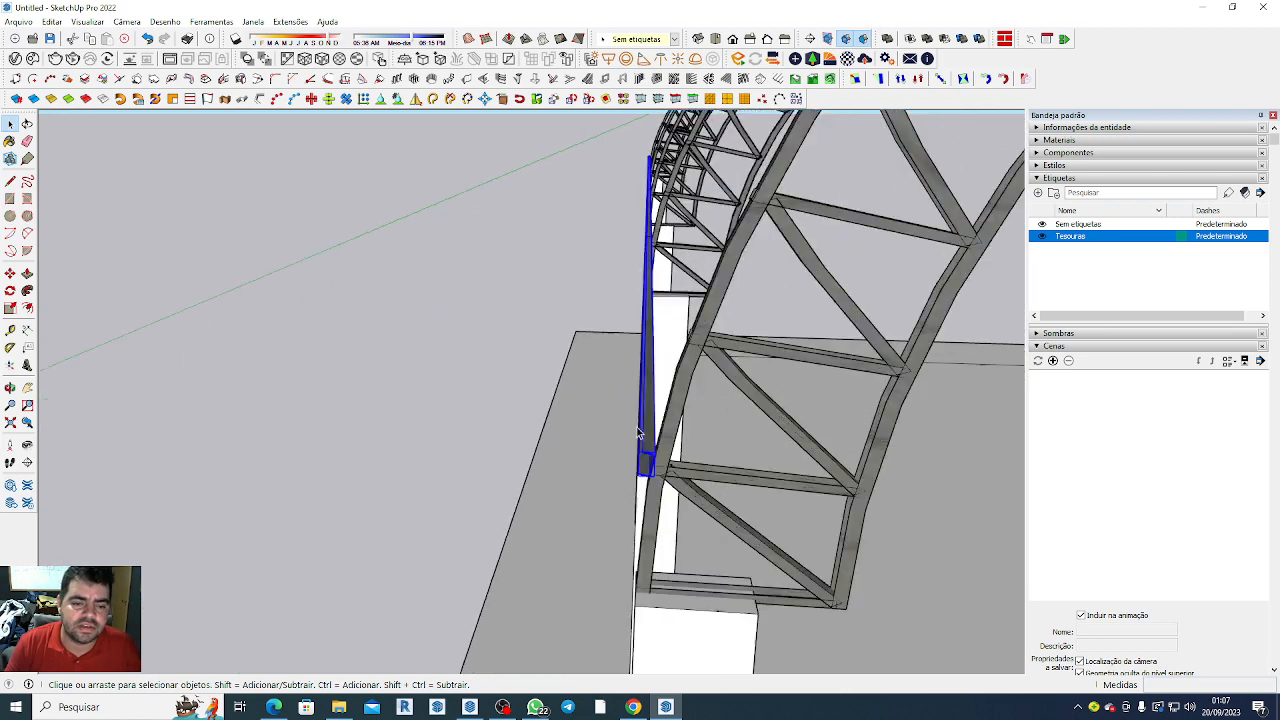
scroll(640, 430, up, 3)
scroll(658, 400, down, 6)
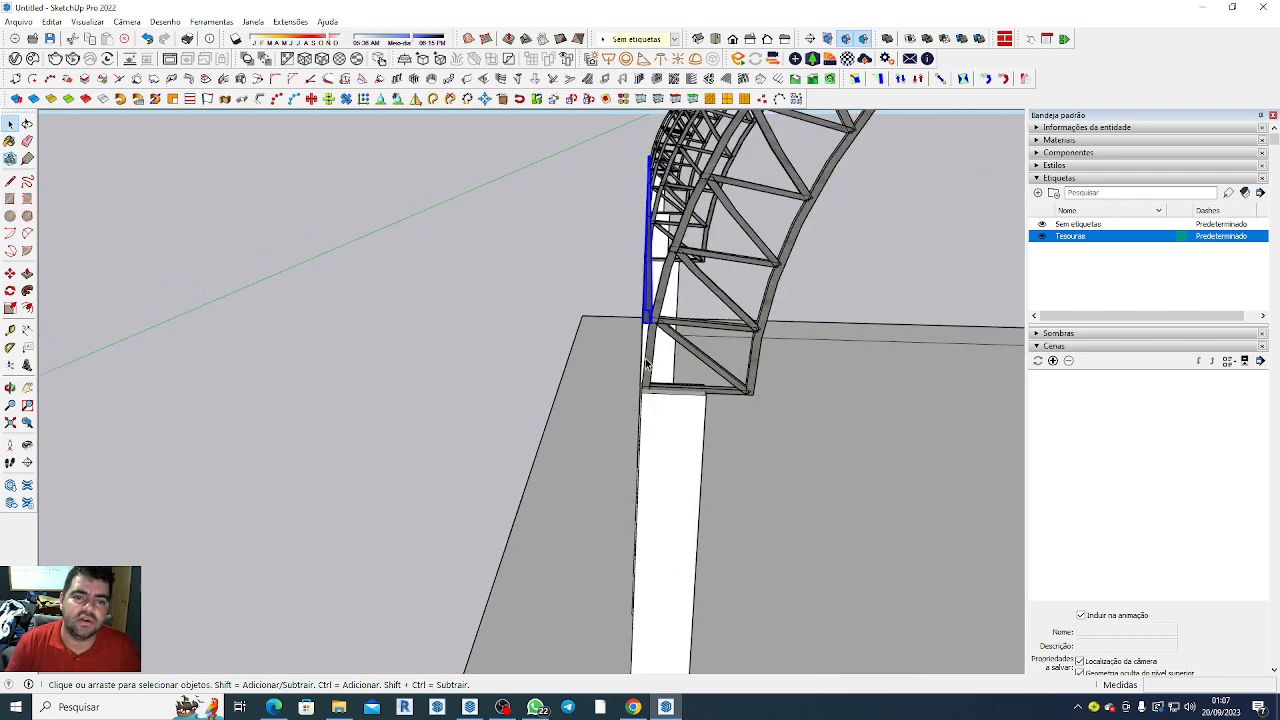
scroll(641, 401, down, 1)
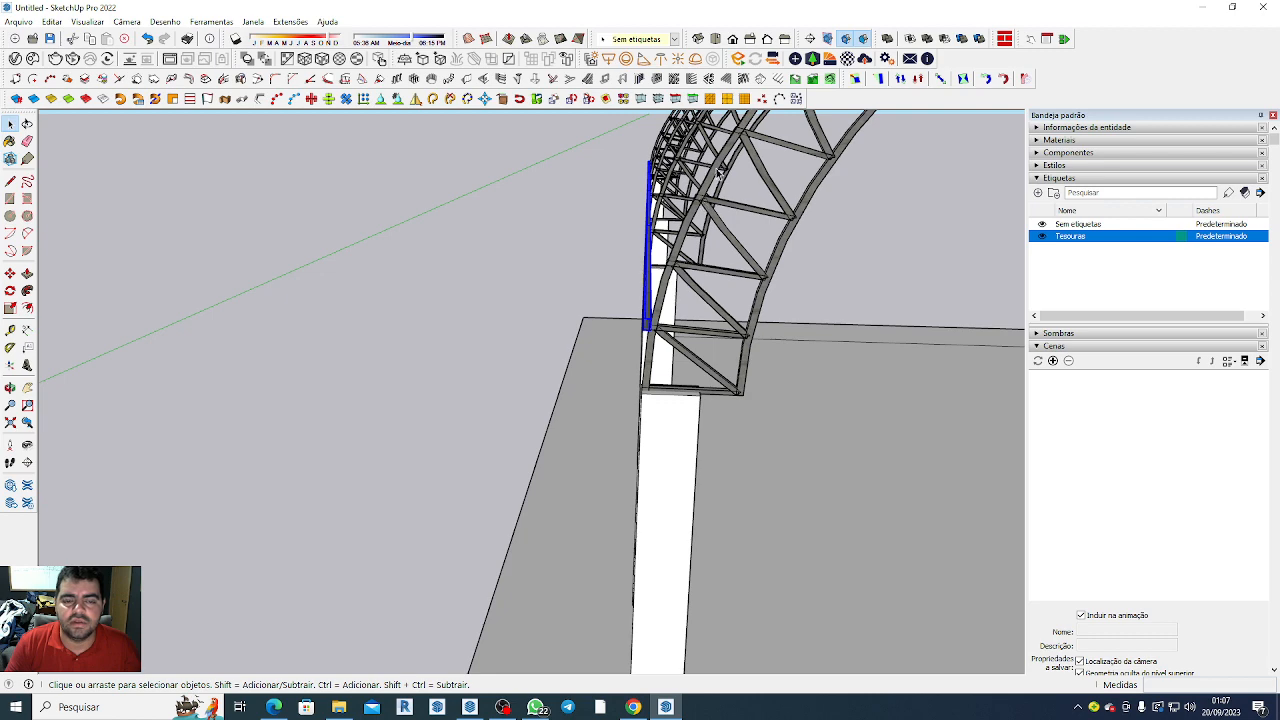
scroll(684, 393, down, 10)
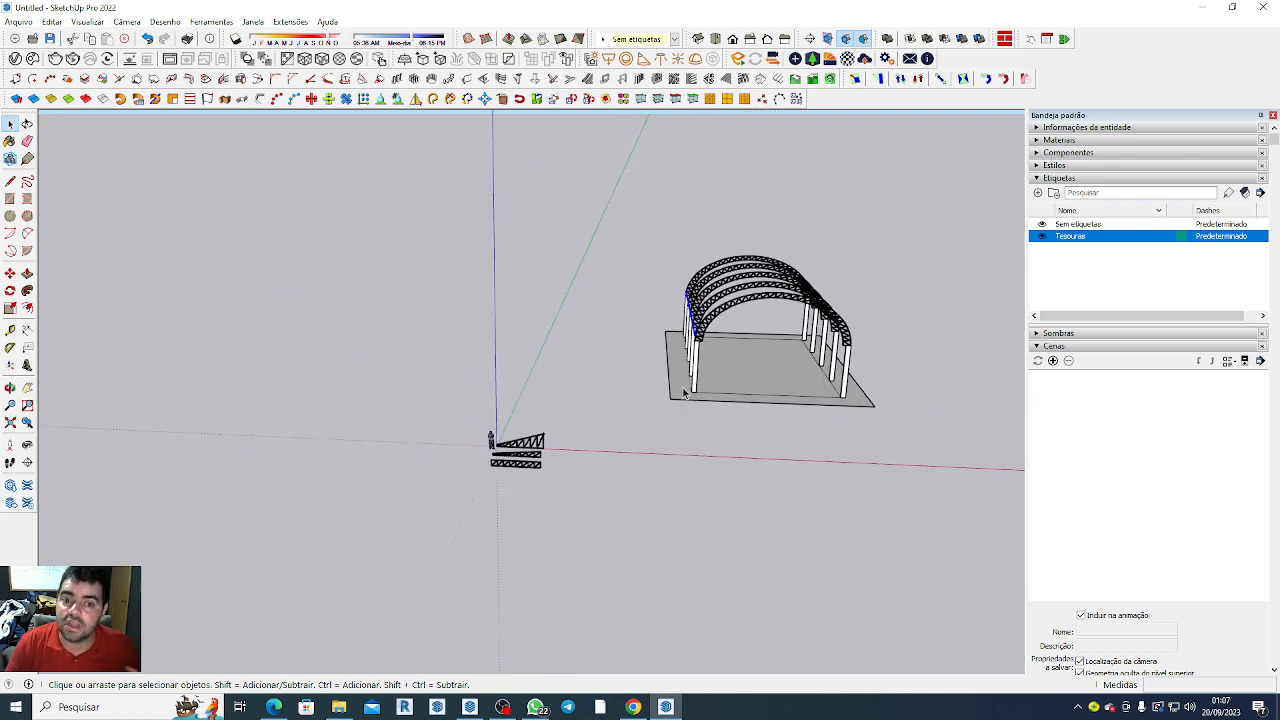
scroll(684, 393, down, 3)
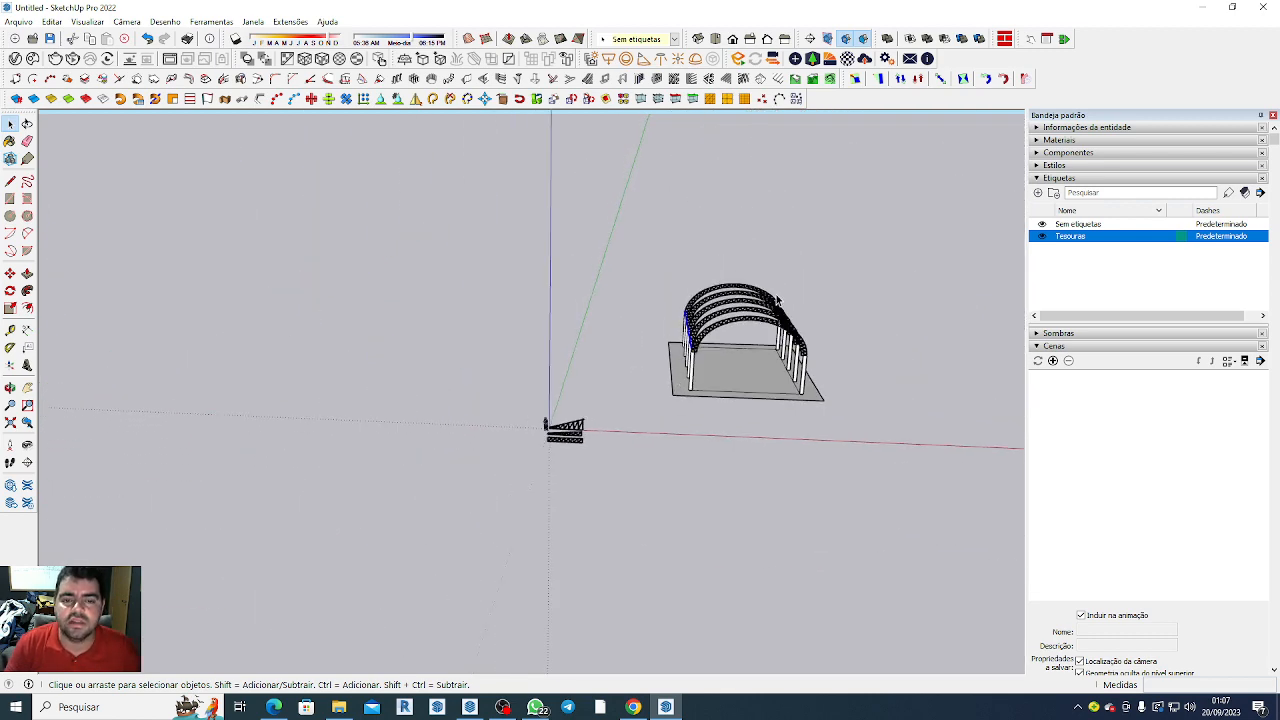
scroll(777, 299, up, 4)
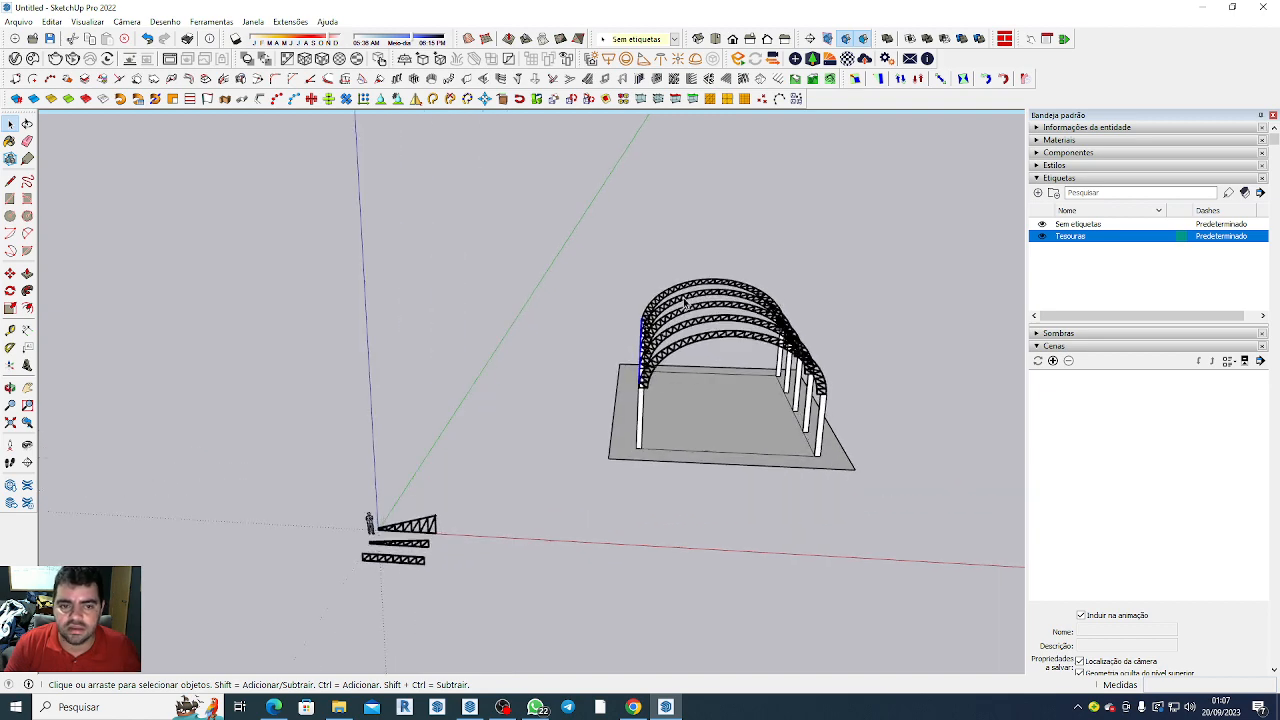
scroll(684, 302, up, 4)
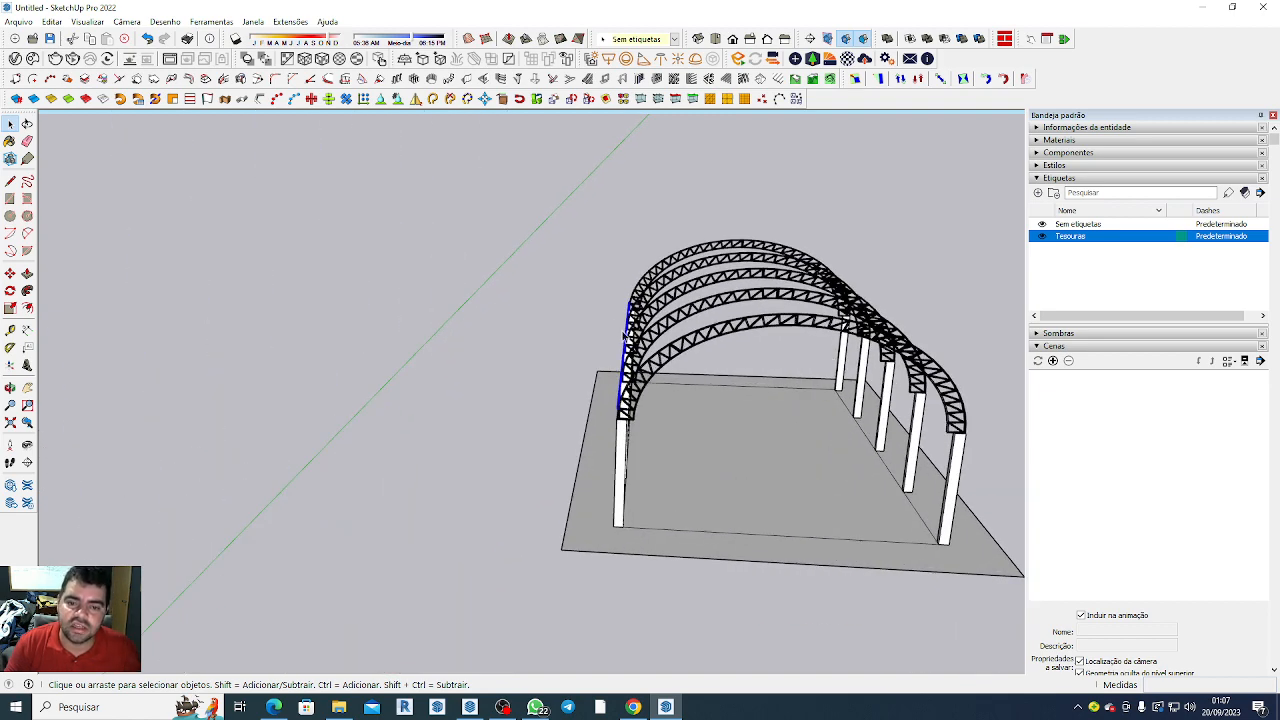
scroll(671, 370, up, 2)
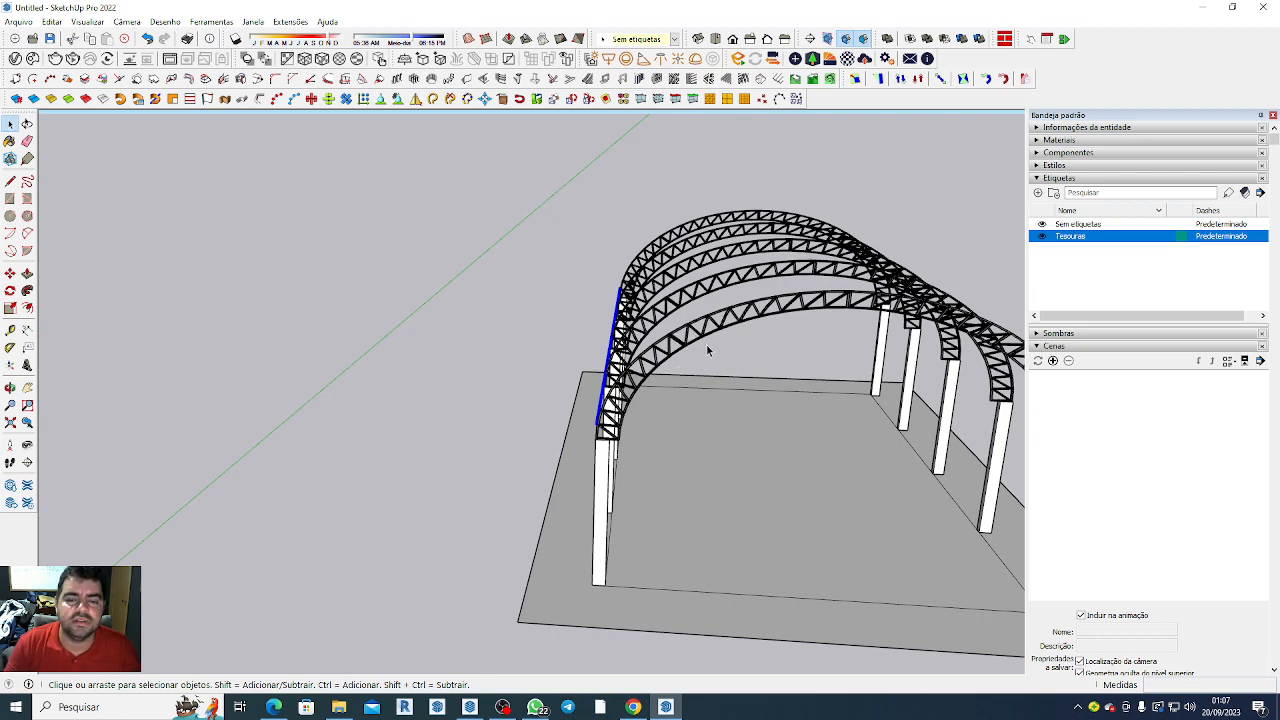
scroll(720, 325, down, 5)
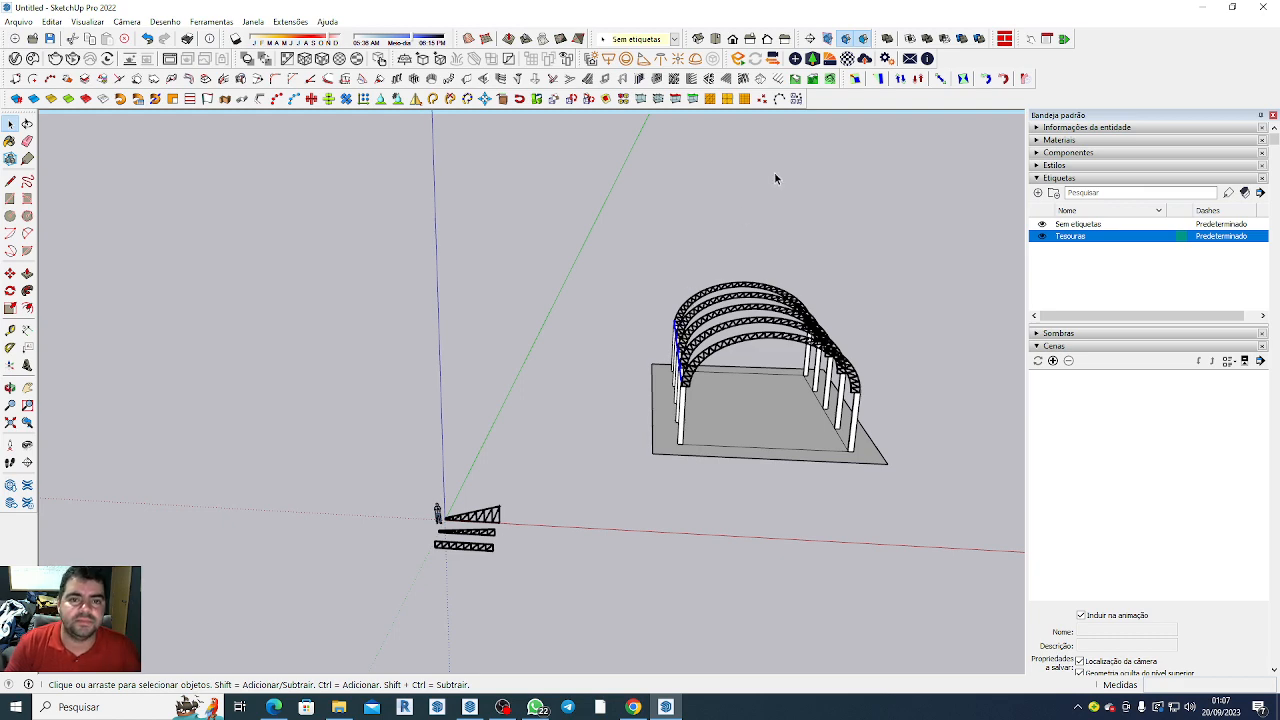
scroll(711, 213, down, 3)
scroll(684, 416, down, 2)
scroll(730, 204, up, 3)
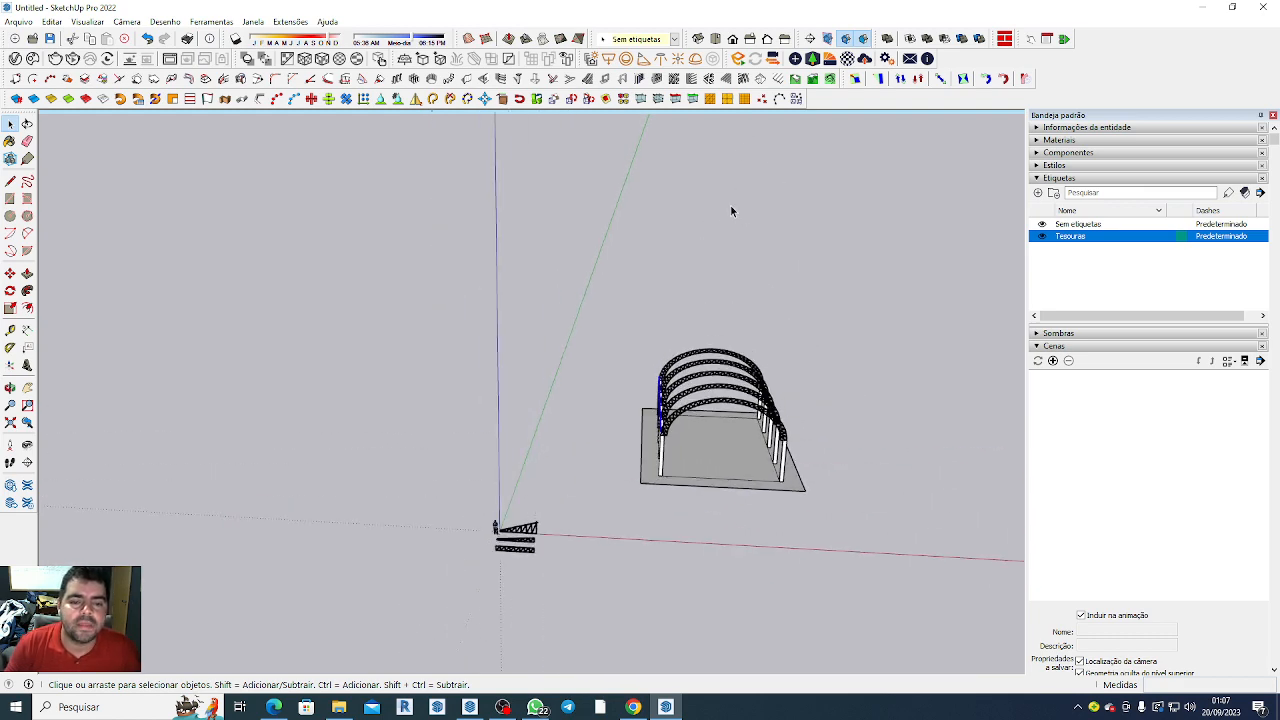
scroll(661, 378, up, 3)
scroll(662, 380, up, 1)
scroll(688, 320, down, 2)
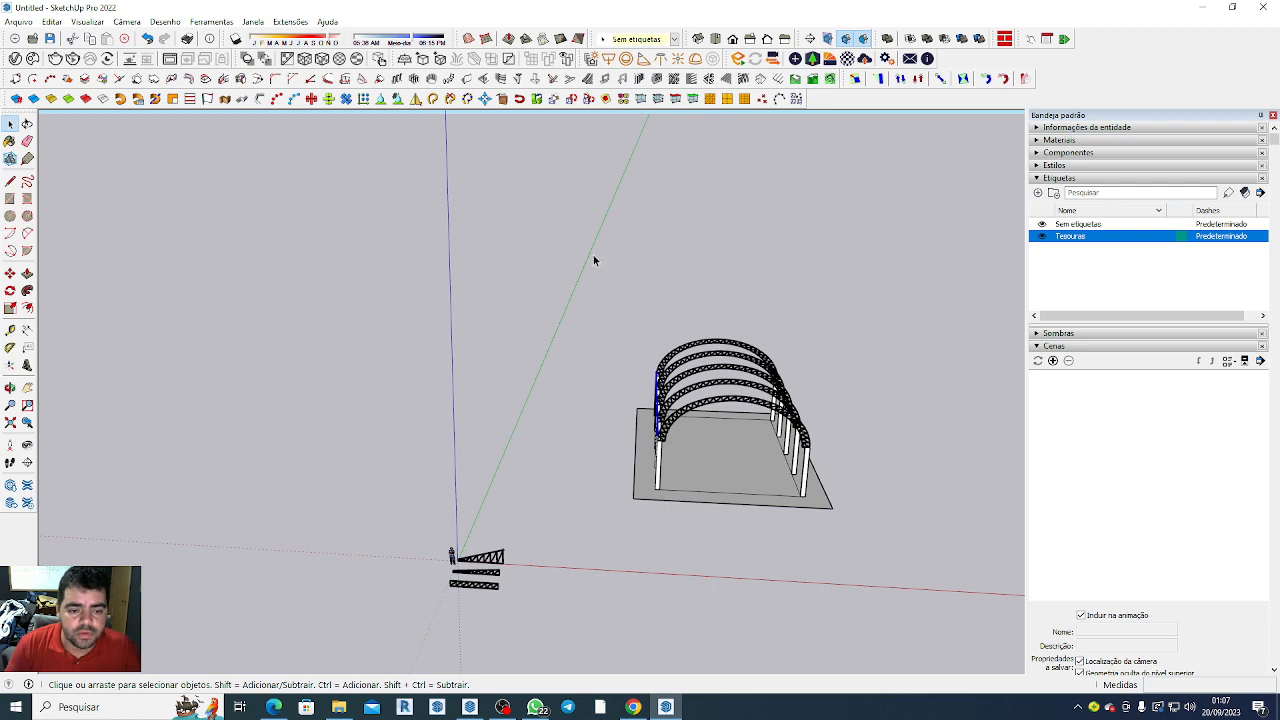
Copy the slab-and-columns group about 33 m along the red axis, beside the arched structure.
click(821, 507)
scroll(397, 194, down, 3)
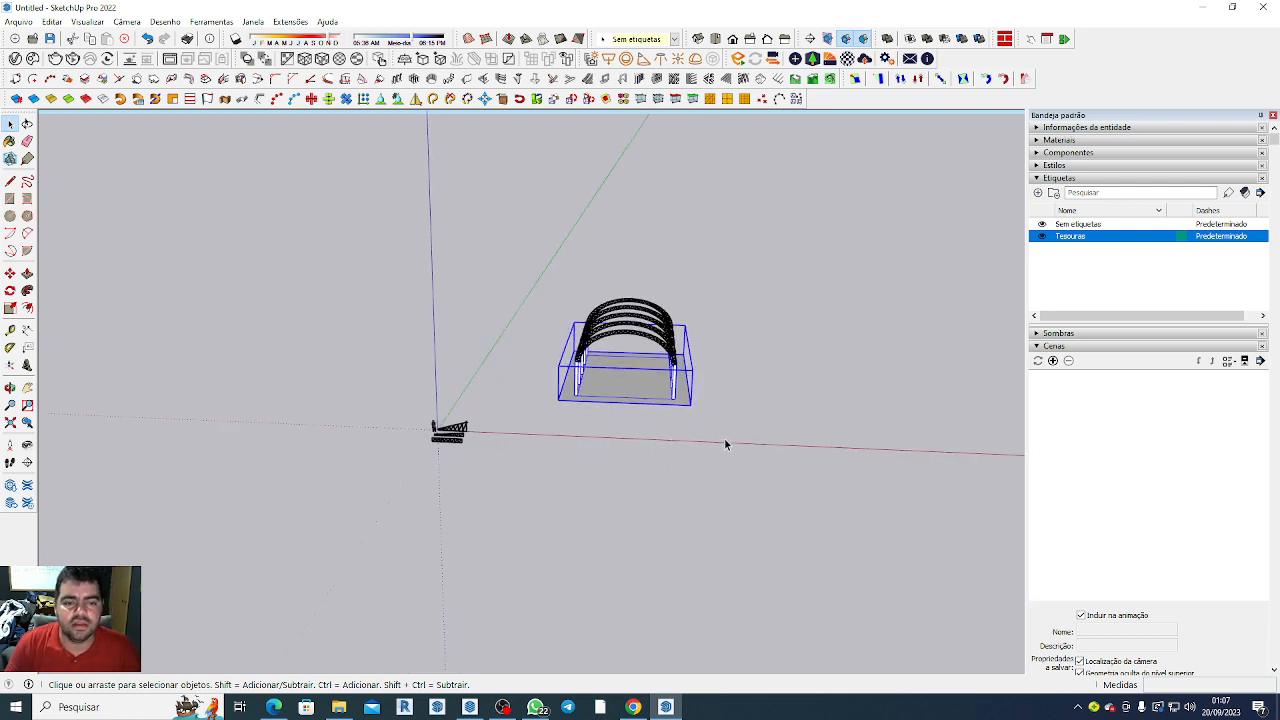
scroll(723, 440, up, 2)
key(m)
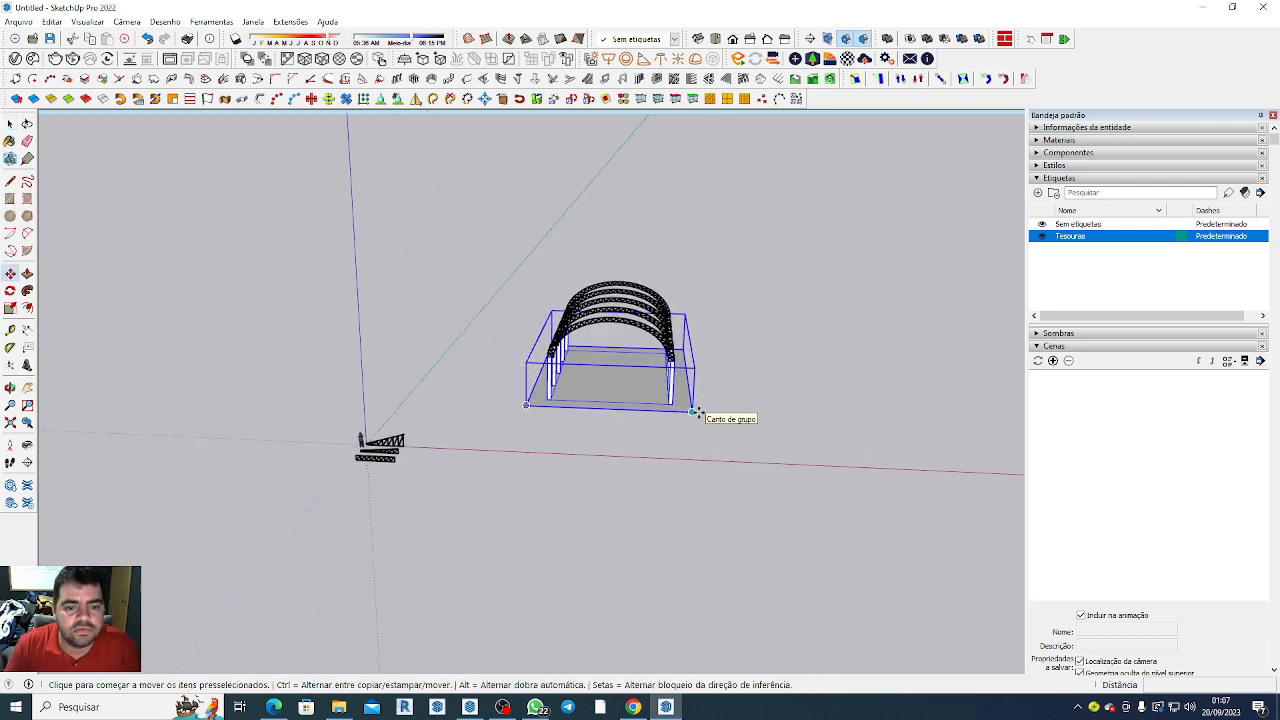
click(692, 410)
key(ctrl)
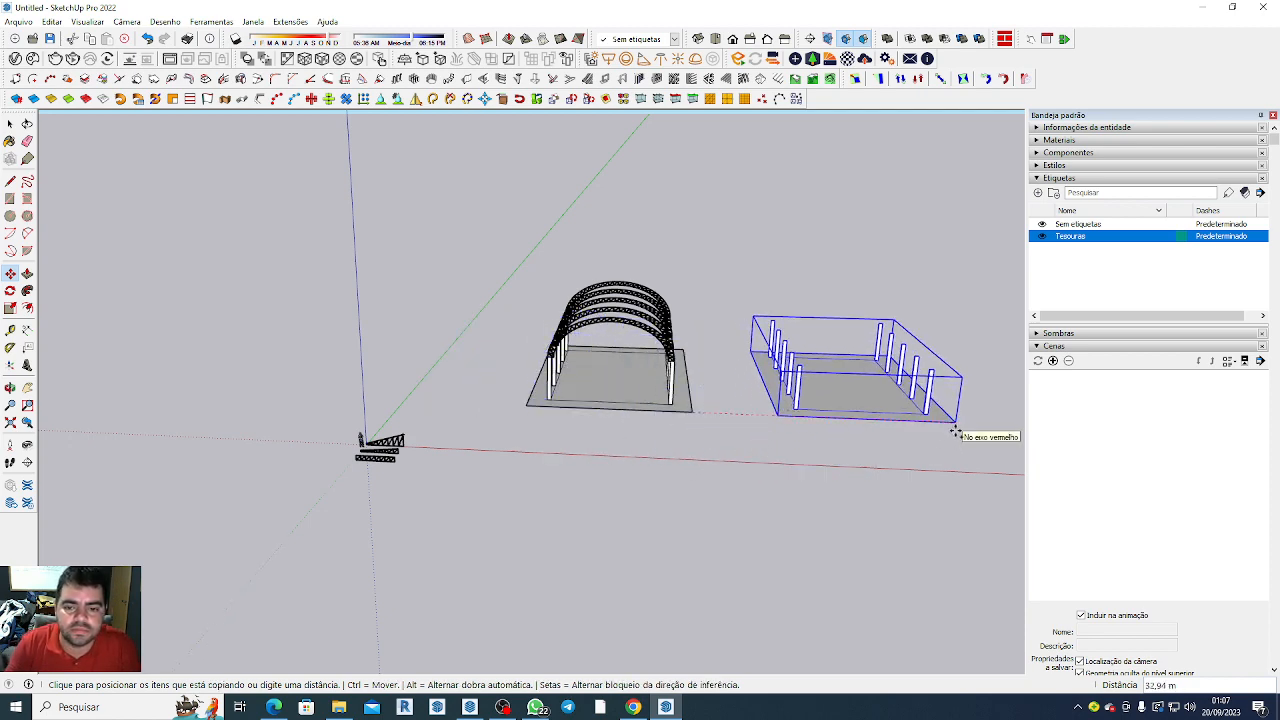
click(955, 432)
scroll(780, 424, down, 2)
Examine the parallel-chord and triangular sample trusses near the origin against the copied slab and columns.
scroll(520, 450, up, 5)
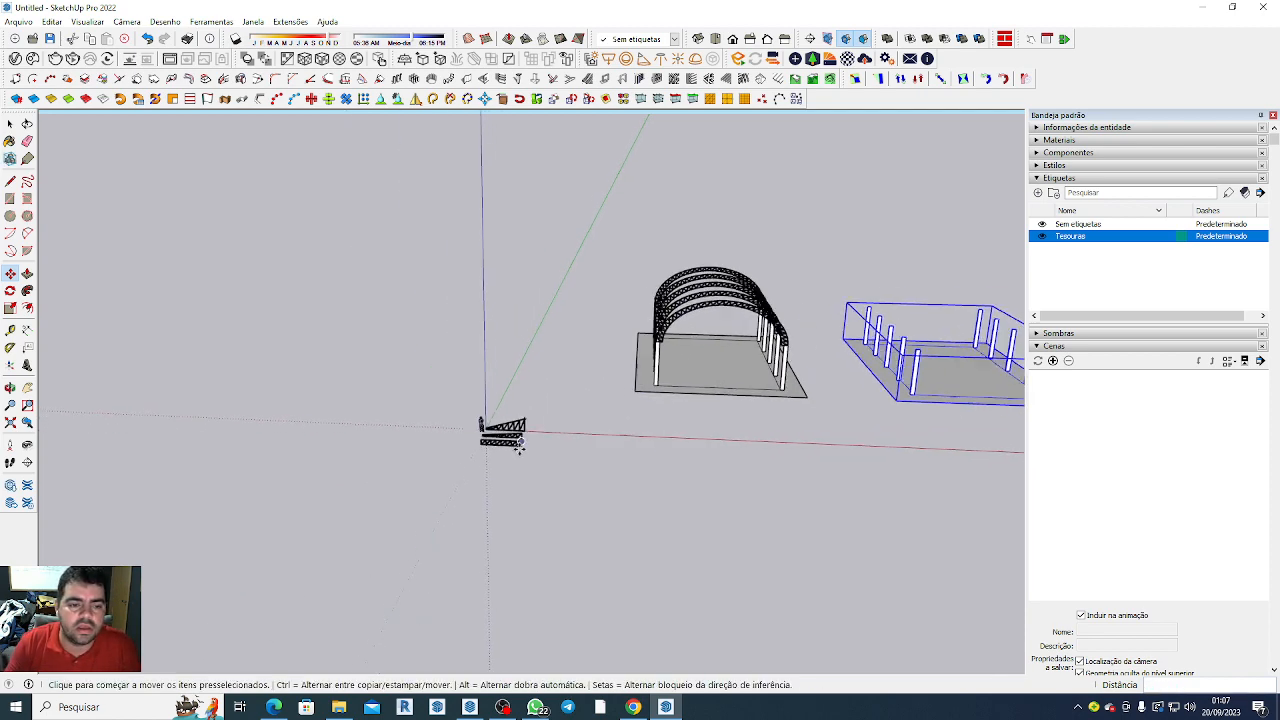
scroll(508, 450, up, 2)
key(space)
scroll(505, 445, up, 2)
click(500, 428)
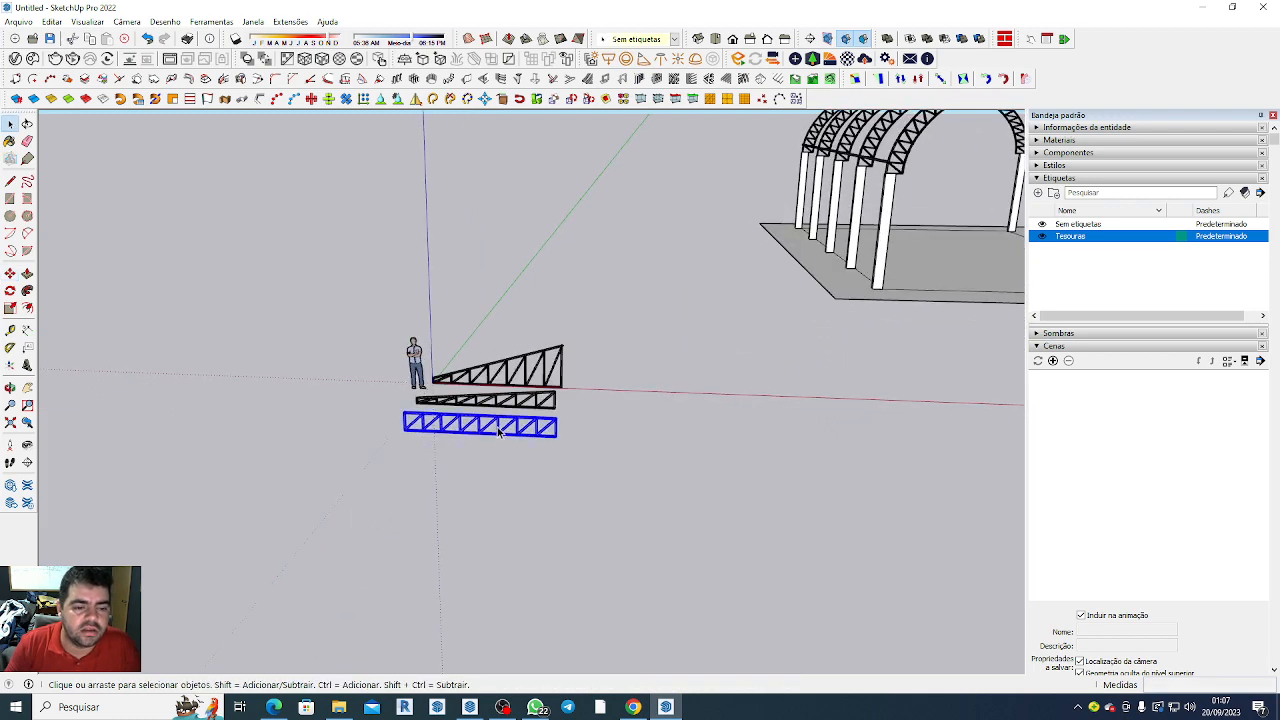
scroll(337, 404, down, 3)
mouse_move(337, 404)
middle_down()
mouse_move(560, 370)
mouse_move(785, 310)
middle_up()
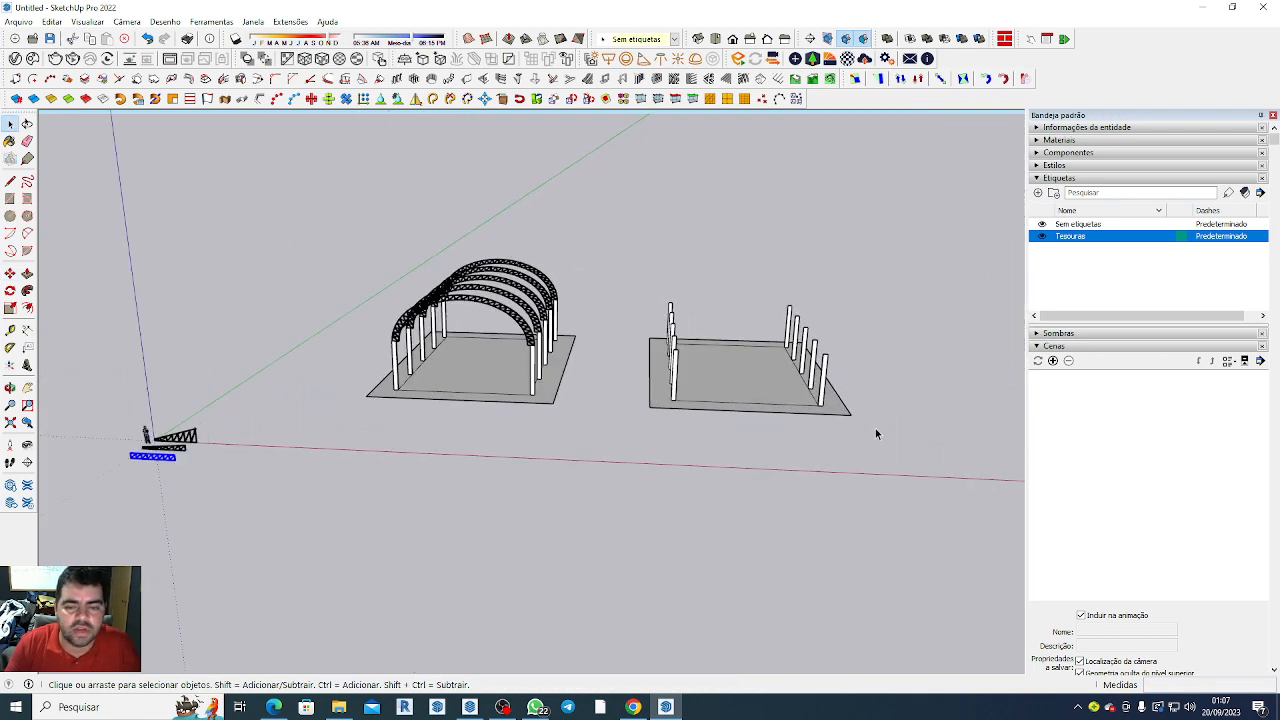
middle_drag(785, 400, 825, 350)
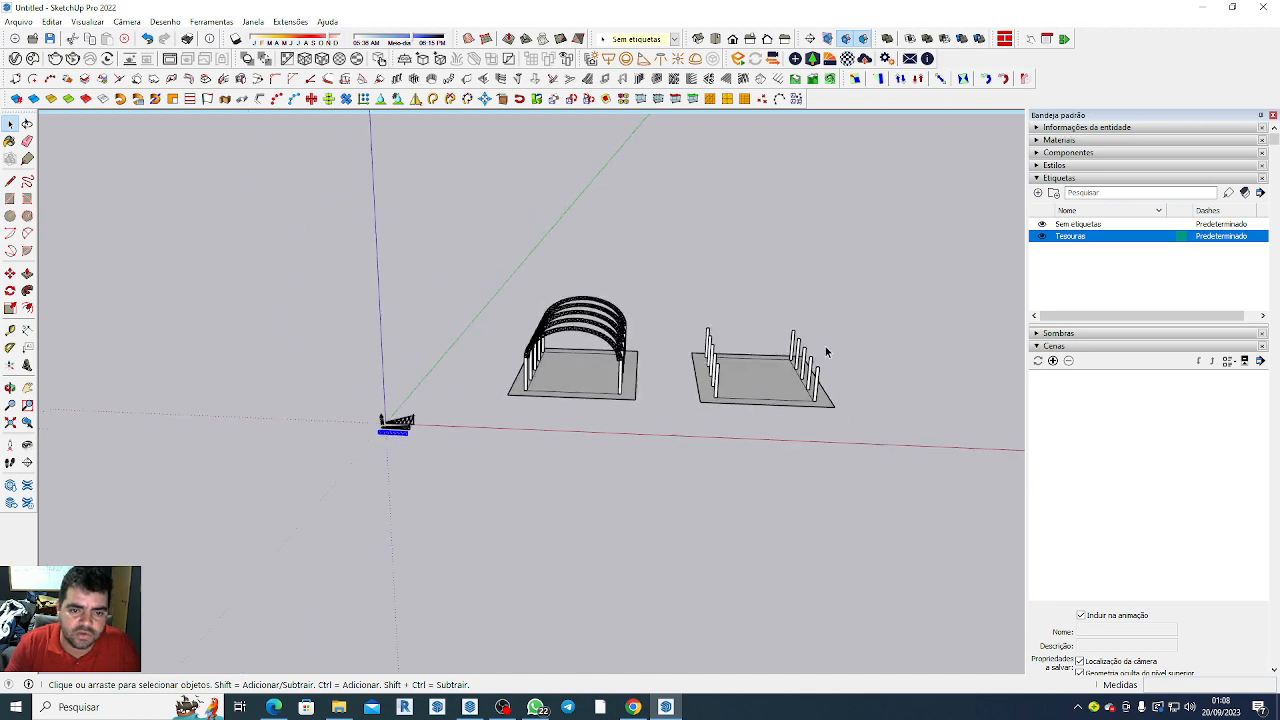
scroll(475, 505, up, 3)
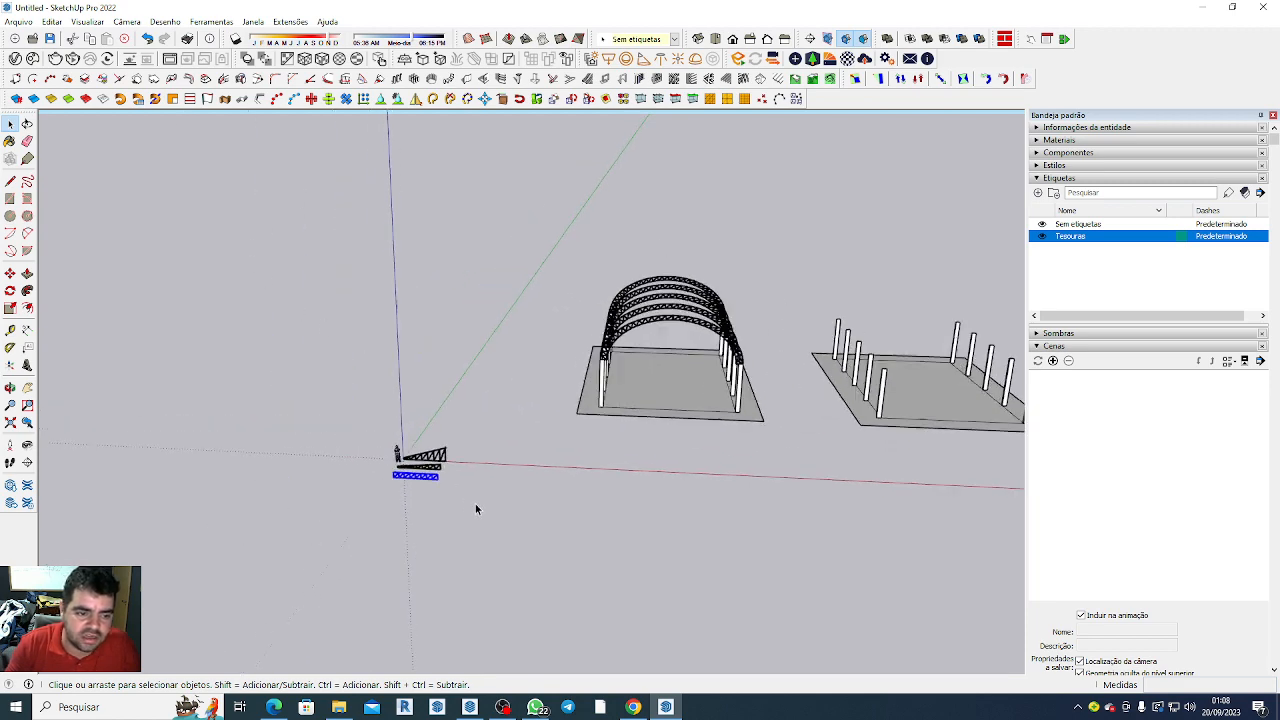
click(437, 451)
scroll(435, 448, down, 1)
click(430, 439)
scroll(412, 436, down, 4)
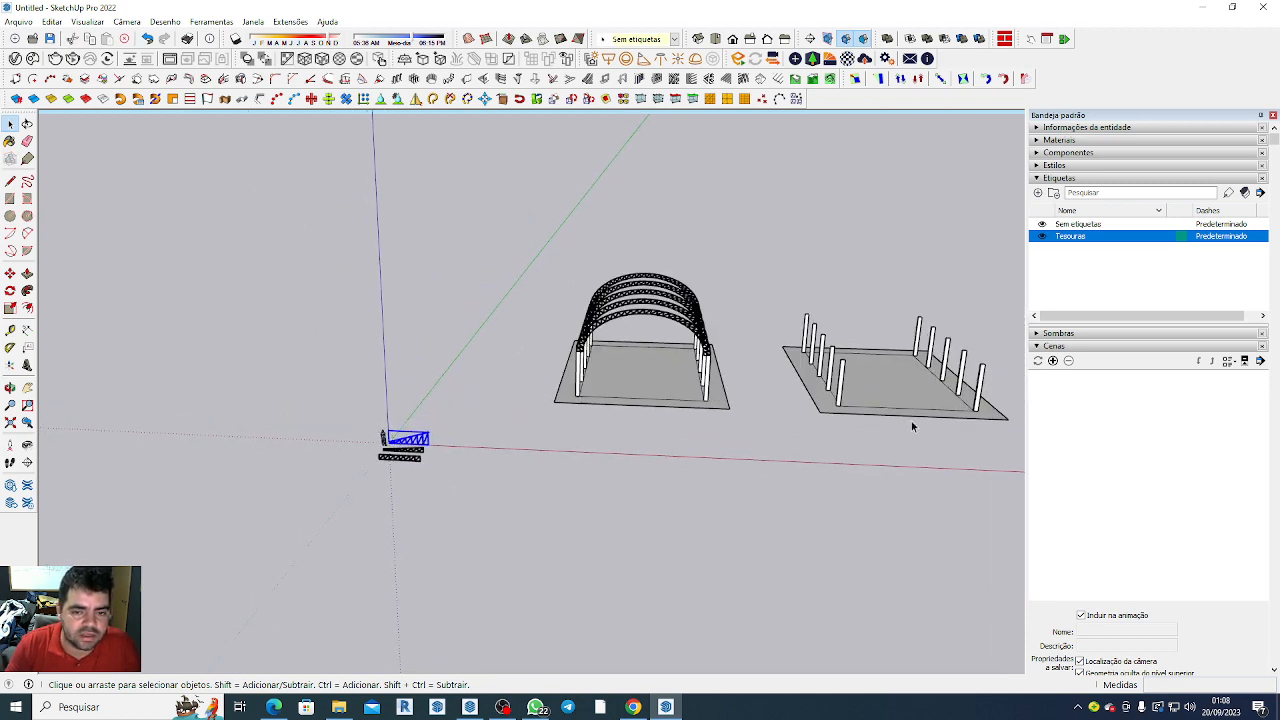
Try to draw an 8.01 m line along the red axis from the top of the copied building's front column.
scroll(780, 268, down, 3)
scroll(886, 350, up, 8)
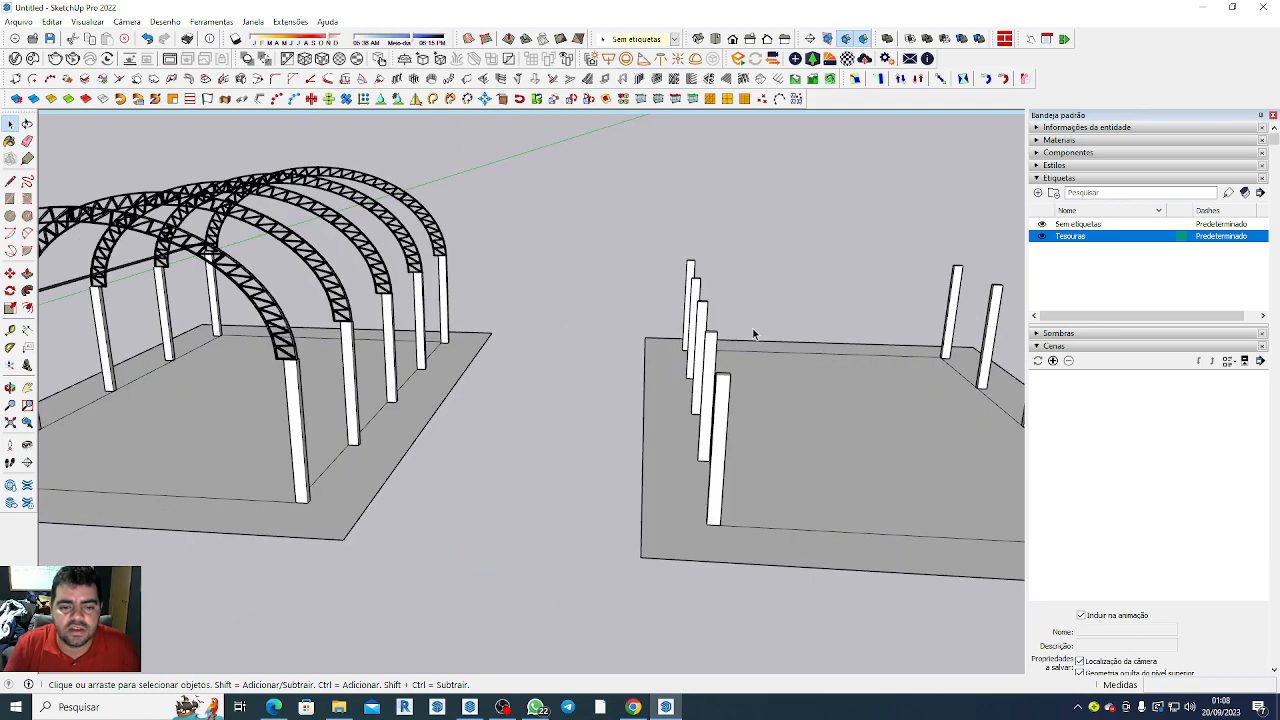
scroll(755, 335, down, 3)
scroll(728, 368, up, 3)
key(l)
scroll(727, 354, up, 1)
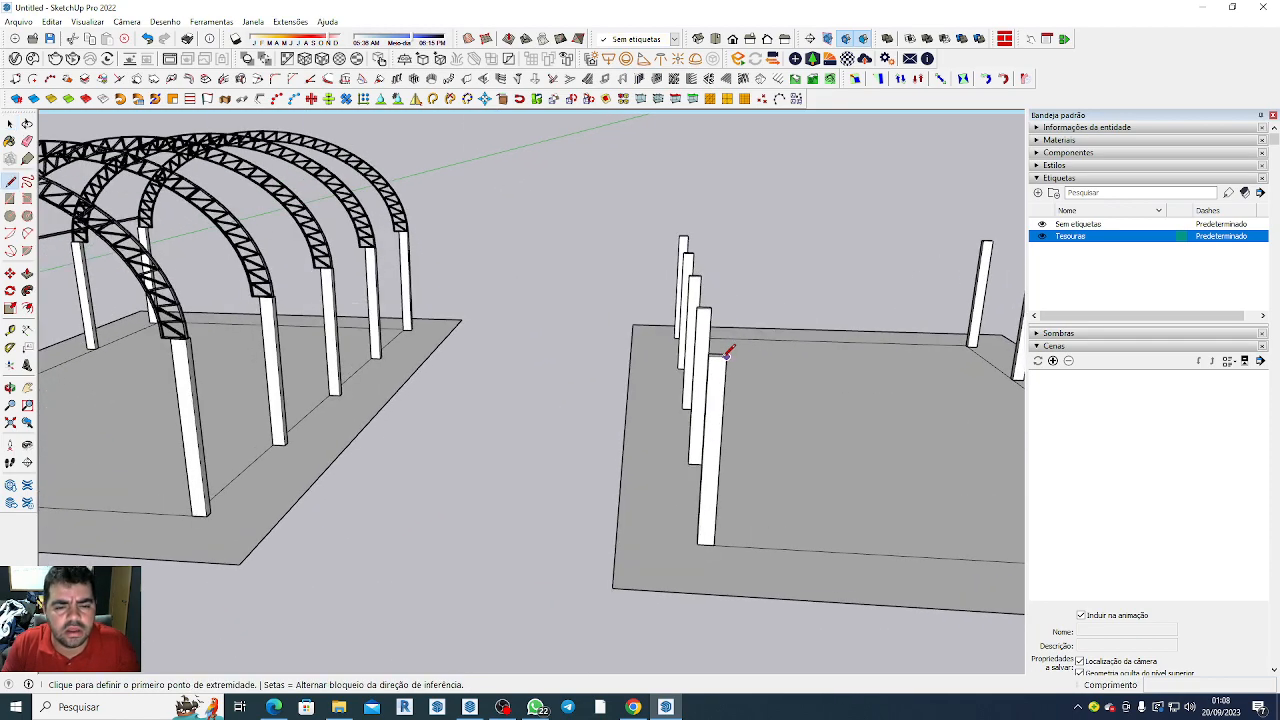
scroll(727, 354, down, 2)
click(717, 360)
scroll(609, 280, down, 4)
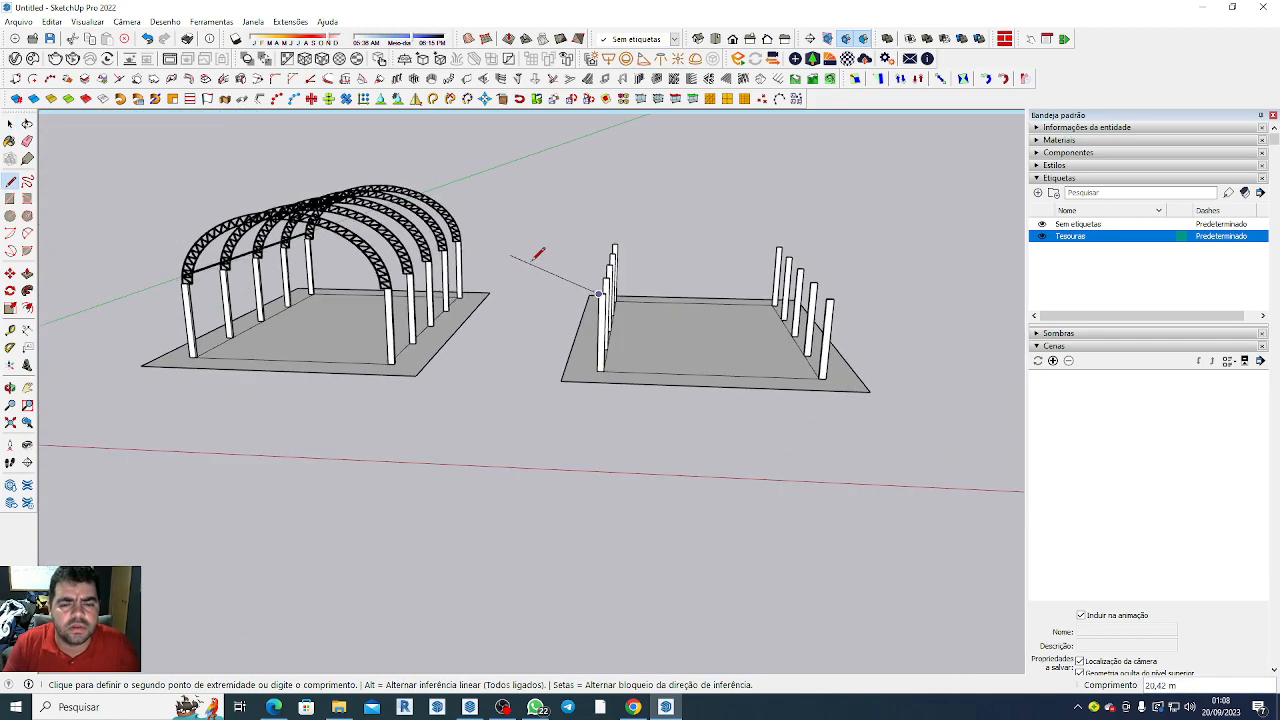
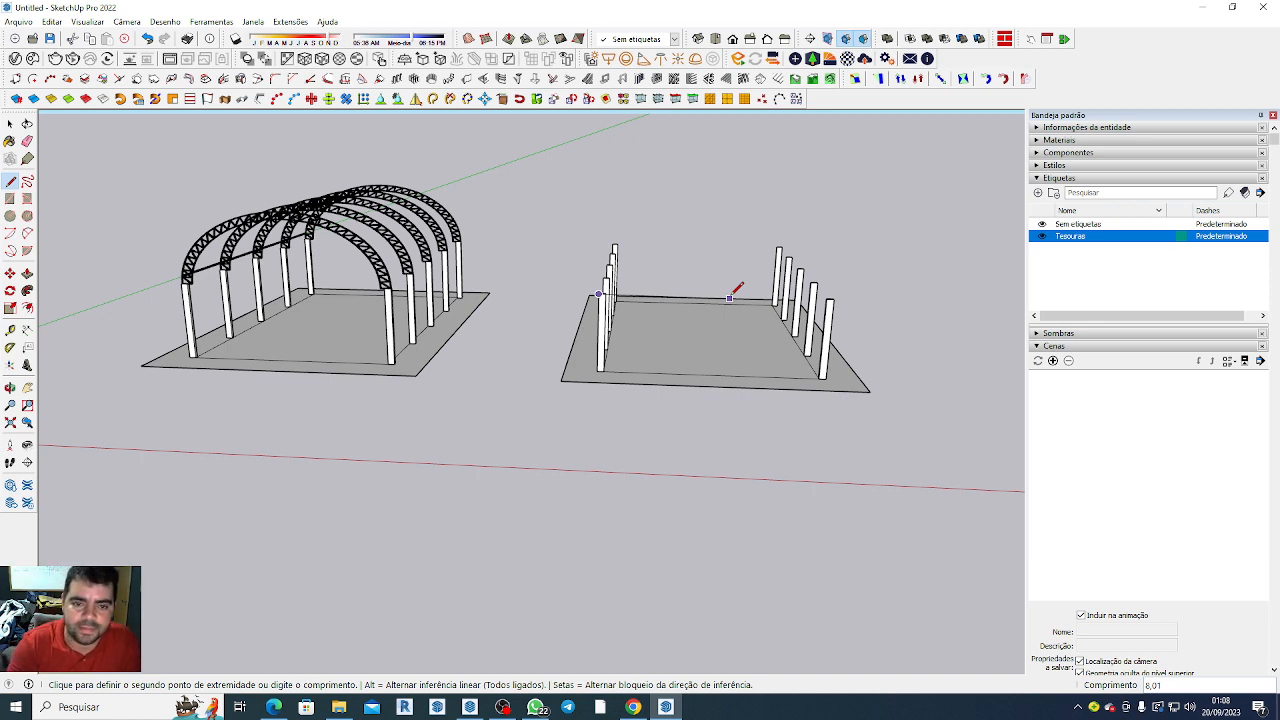
key(Right)
scroll(735, 292, down, 2)
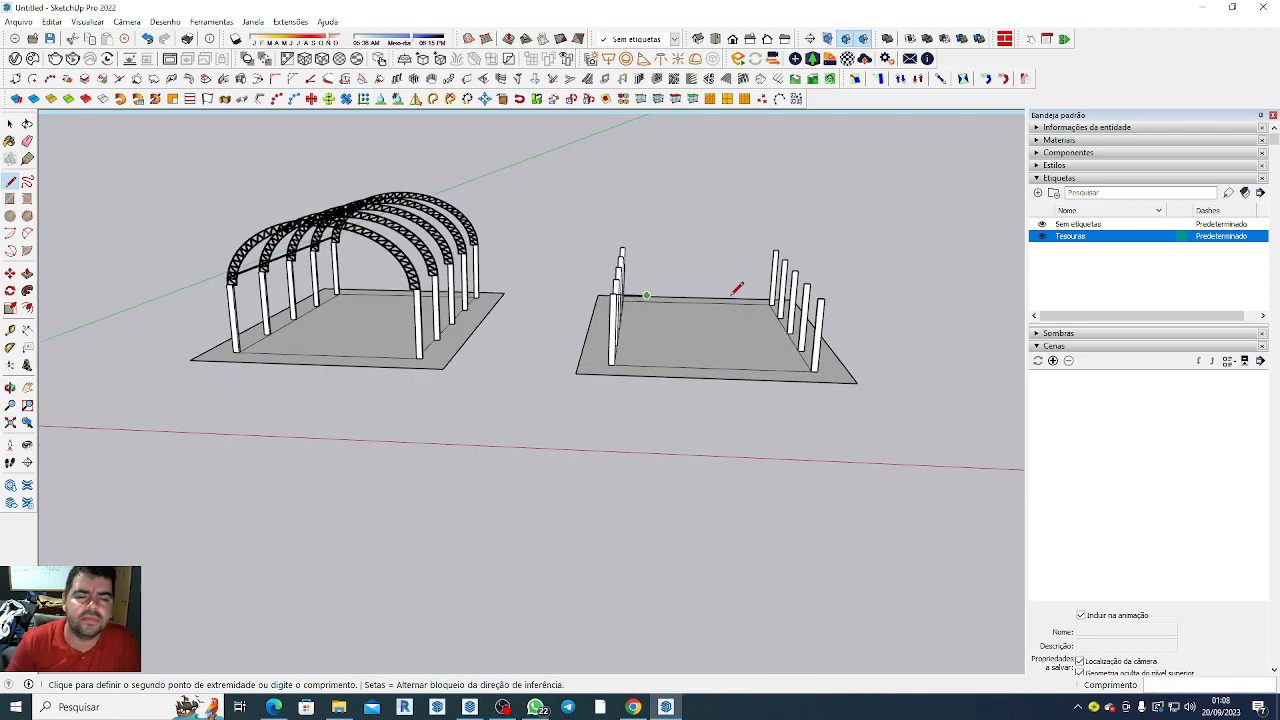
scroll(690, 308, up, 5)
scroll(653, 305, up, 2)
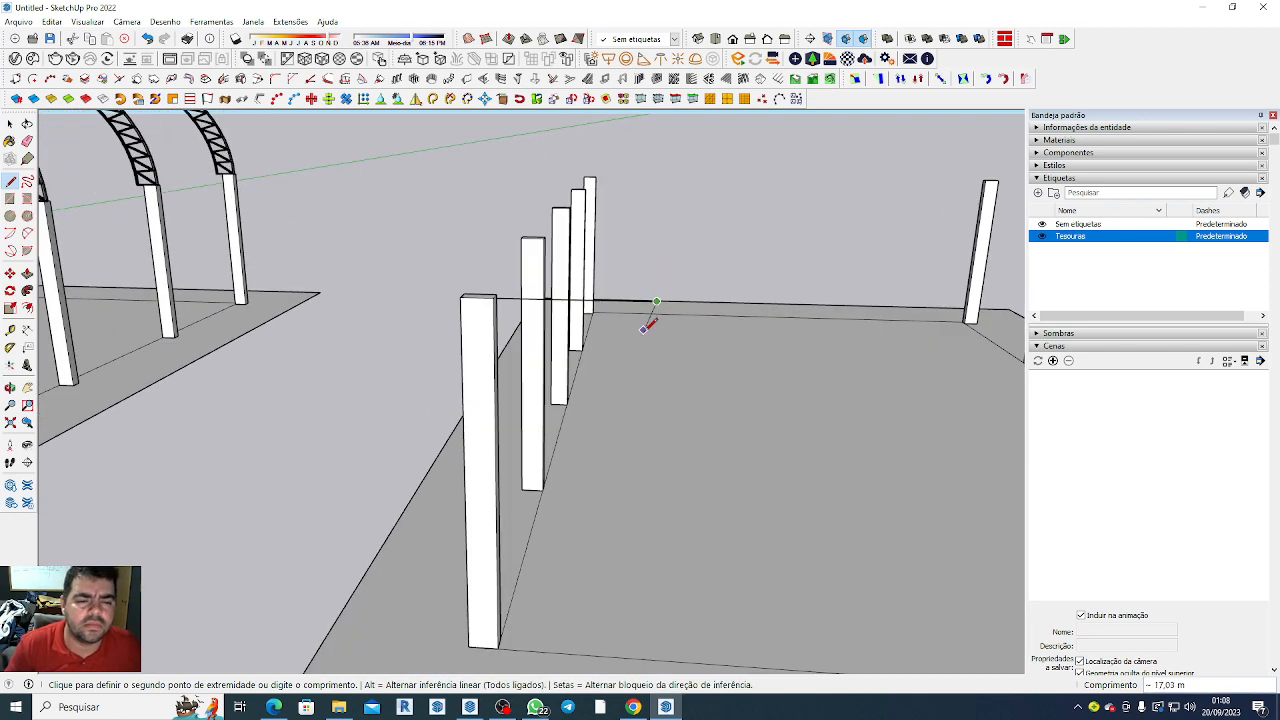
key(Escape)
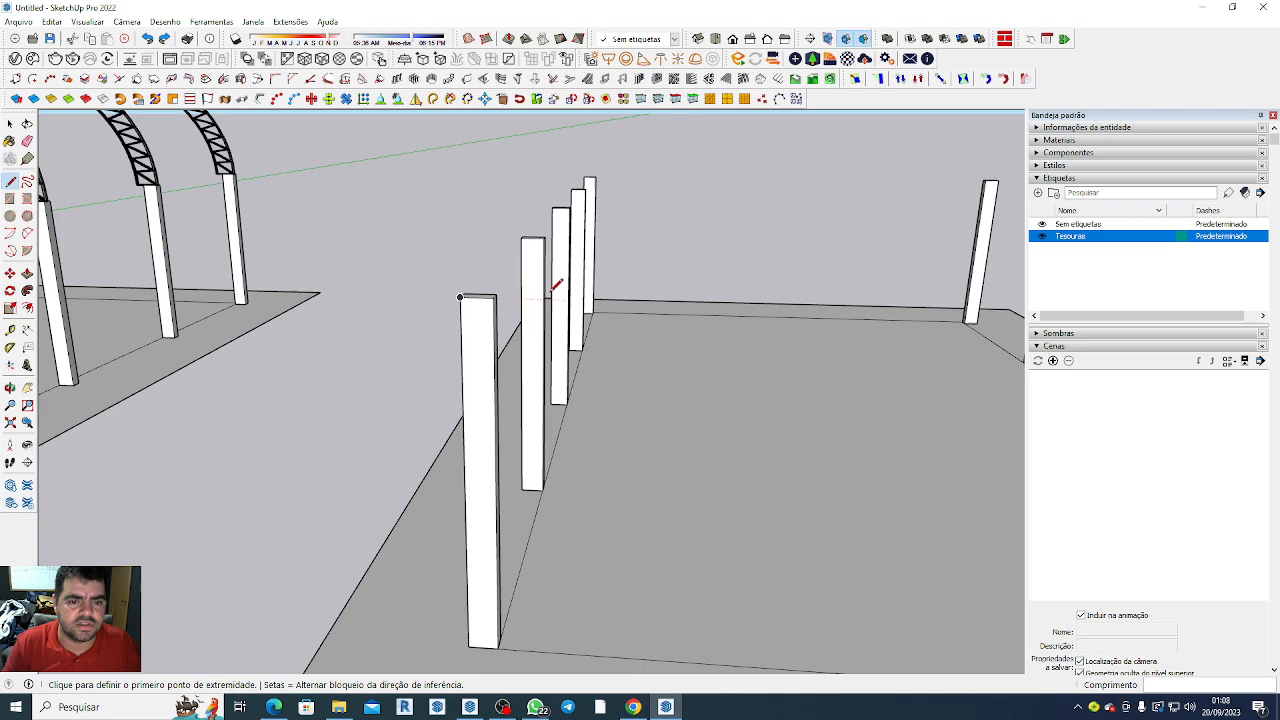
Draw an 8.01 m line along the red axis from the outer top corner of the copied building's front column.
click(460, 297)
scroll(434, 281, down, 3)
scroll(340, 310, down, 2)
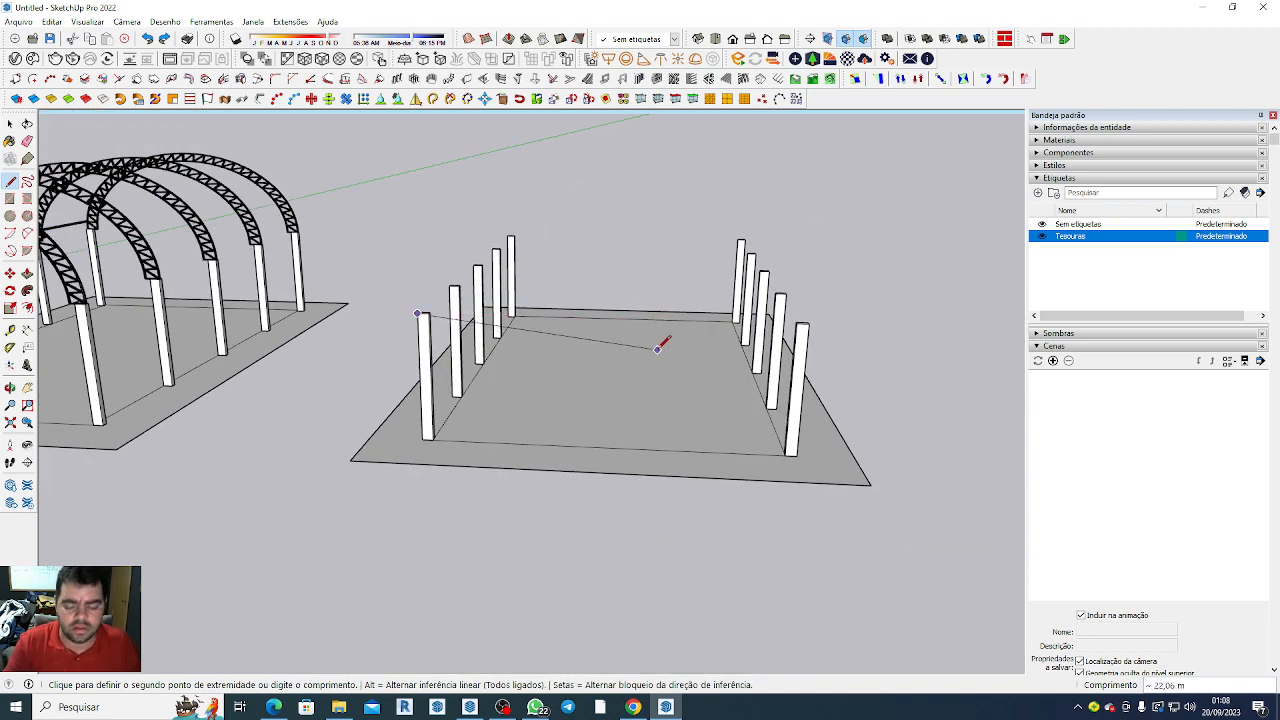
key(Right)
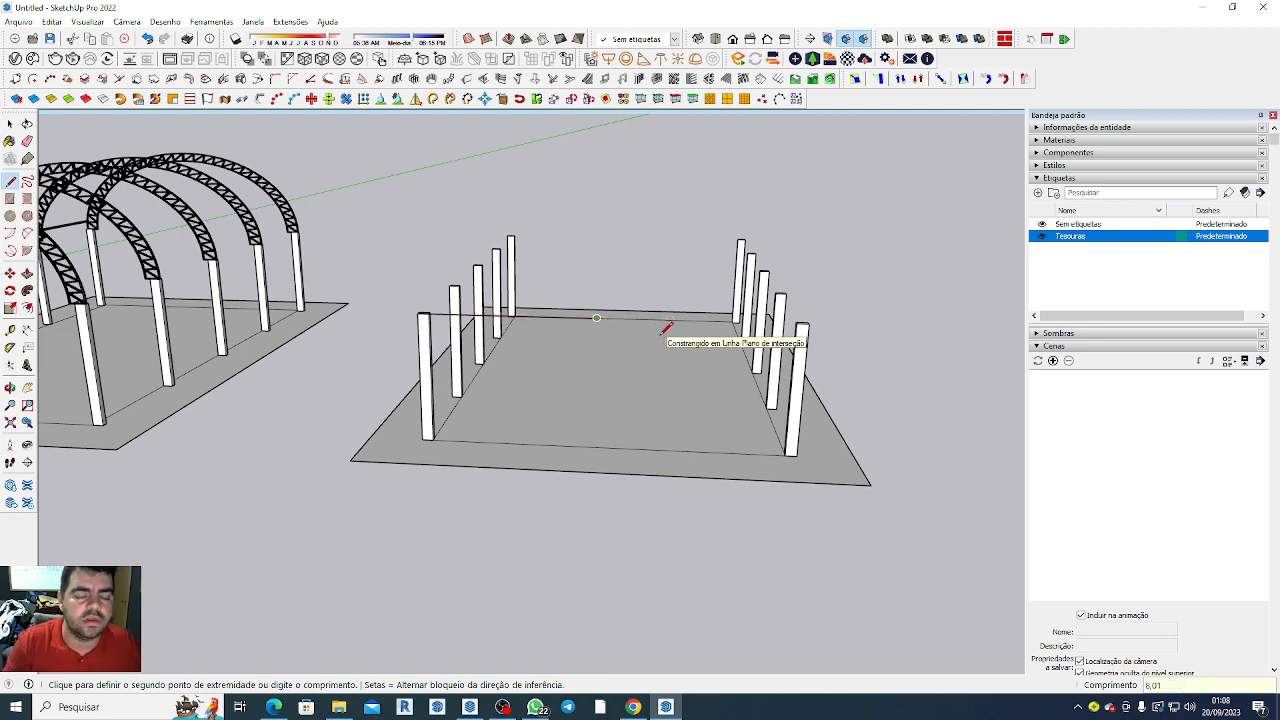
click(668, 322)
scroll(660, 365, down, 3)
key(space)
scroll(897, 437, down, 5)
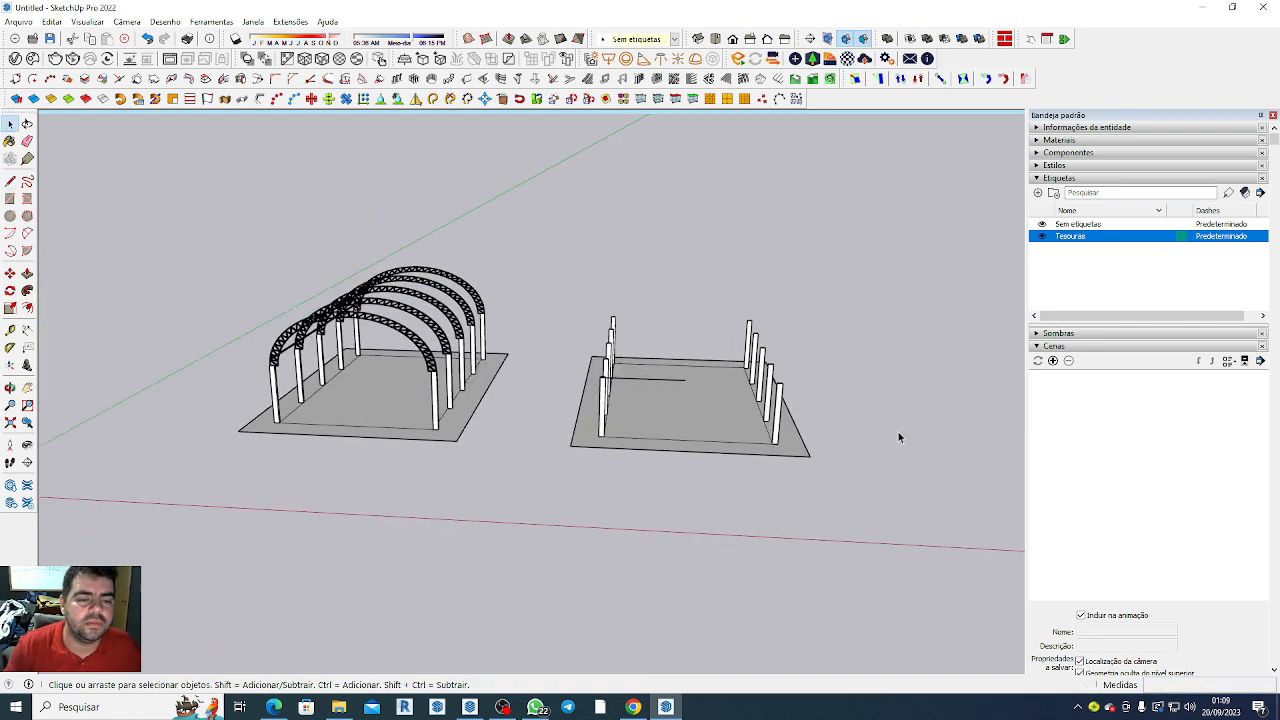
Copy the parallel-chord sample truss from the origin onto the outer top corner of the copied building's front column.
scroll(360, 454, up, 10)
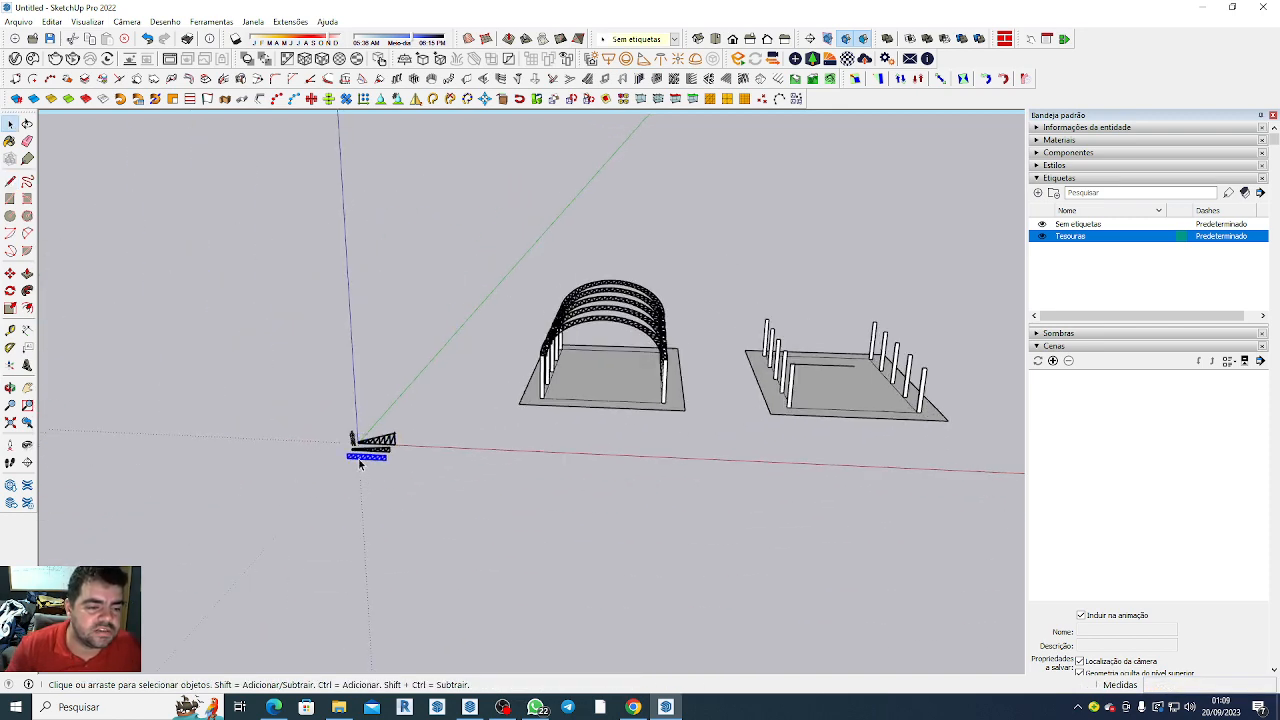
scroll(325, 458, up, 2)
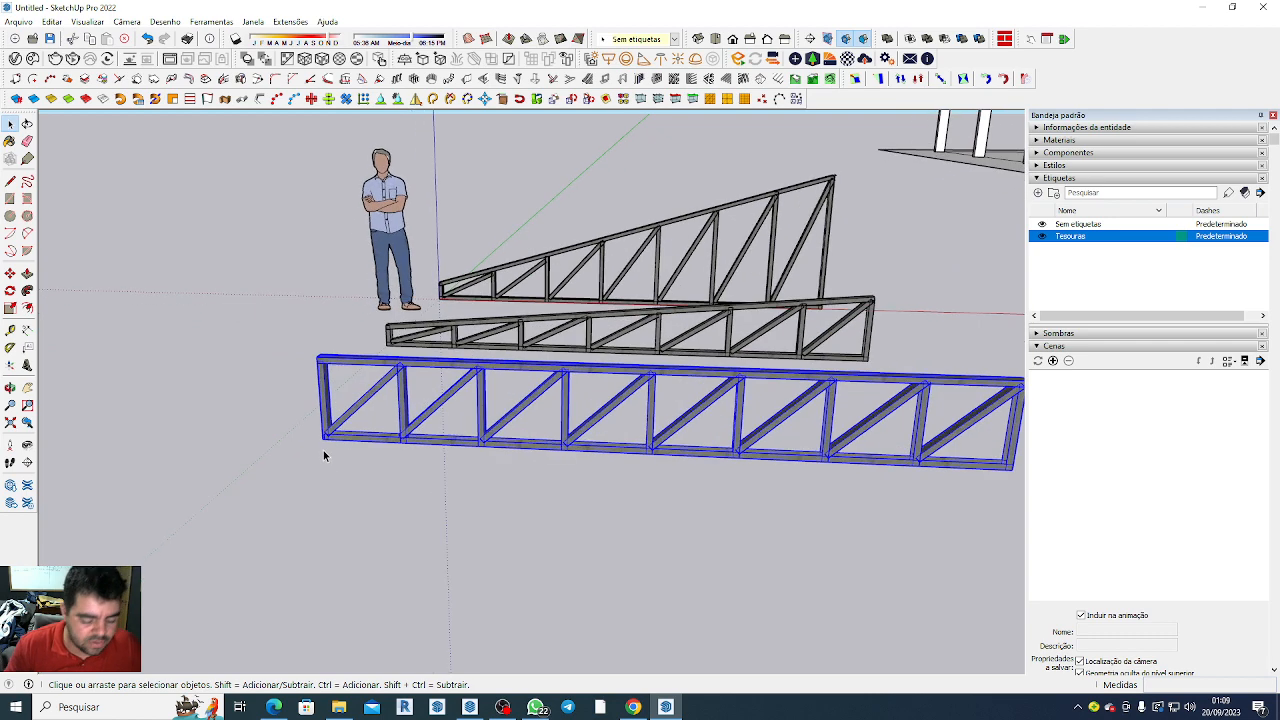
key(m)
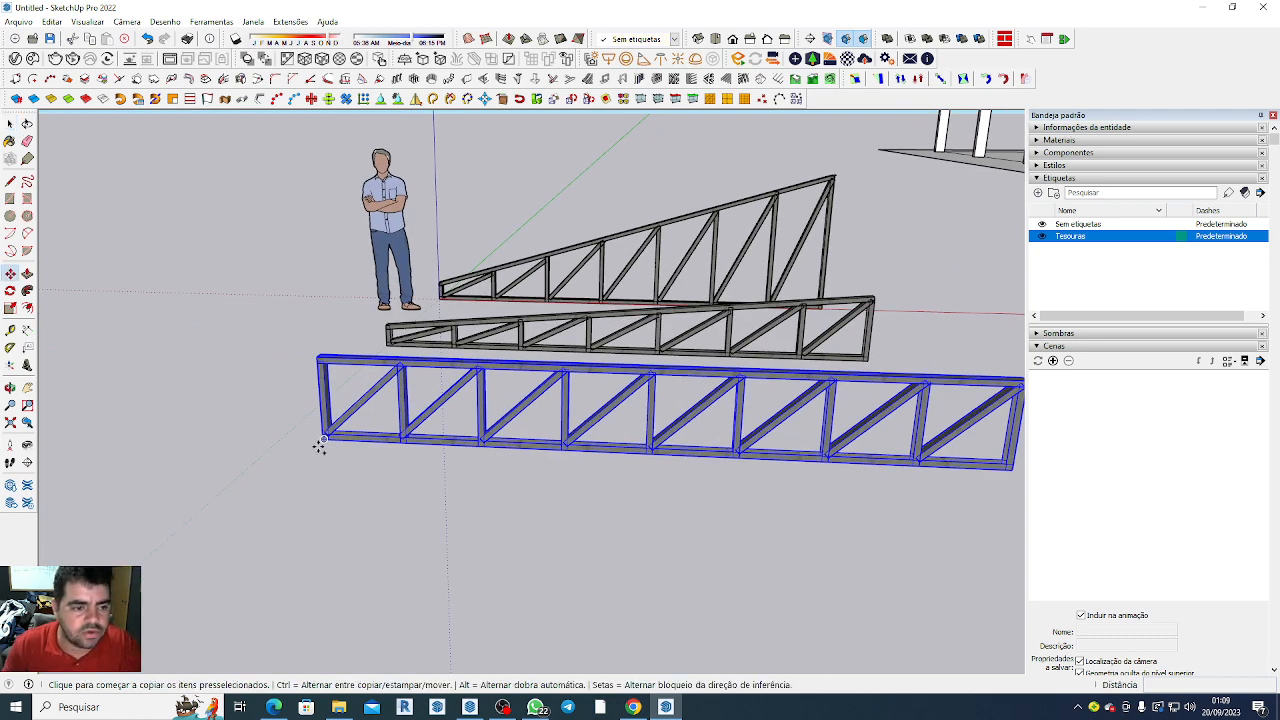
scroll(323, 450, up, 4)
scroll(327, 436, up, 3)
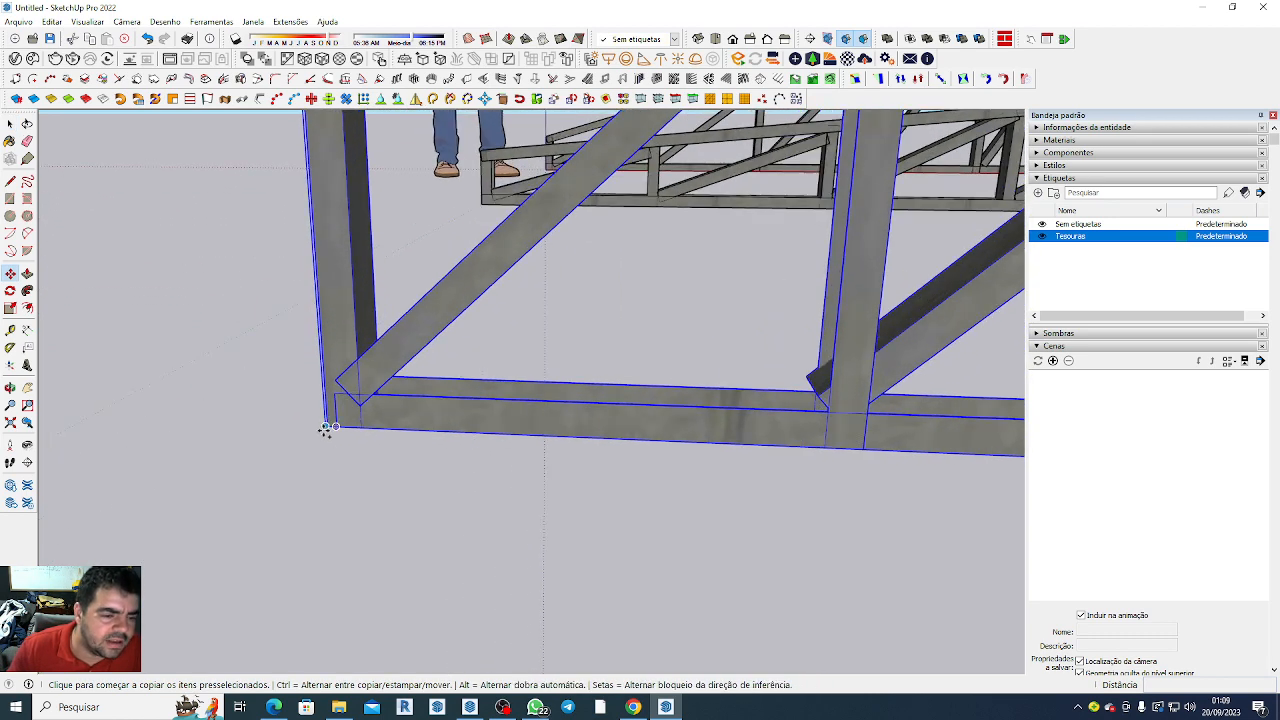
click(329, 432)
scroll(152, 334, down, 8)
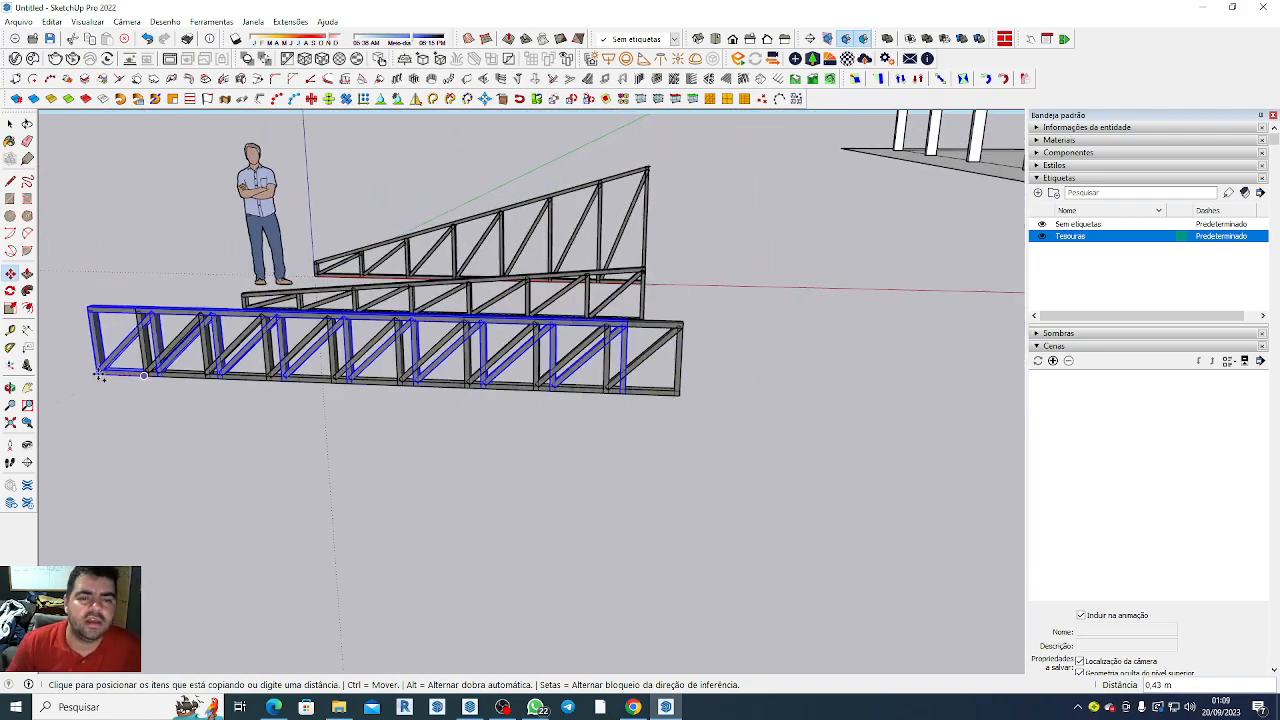
scroll(71, 438, down, 3)
scroll(668, 290, up, 6)
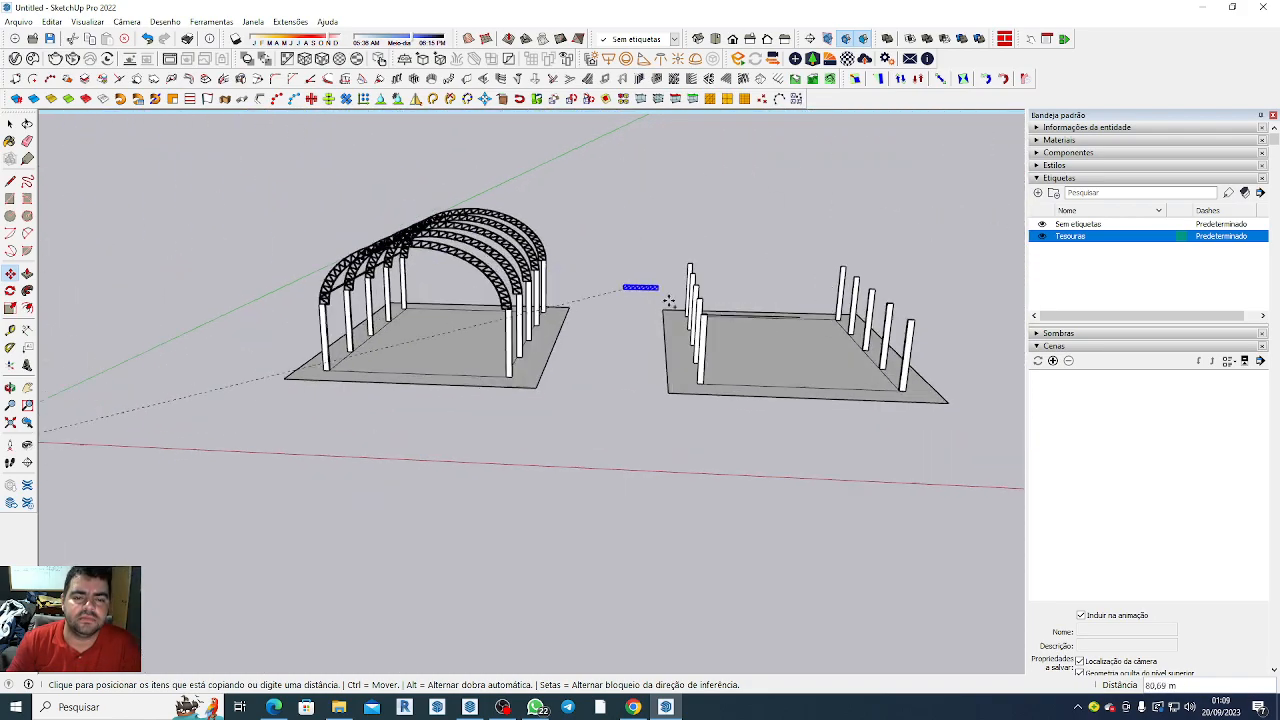
scroll(668, 300, up, 4)
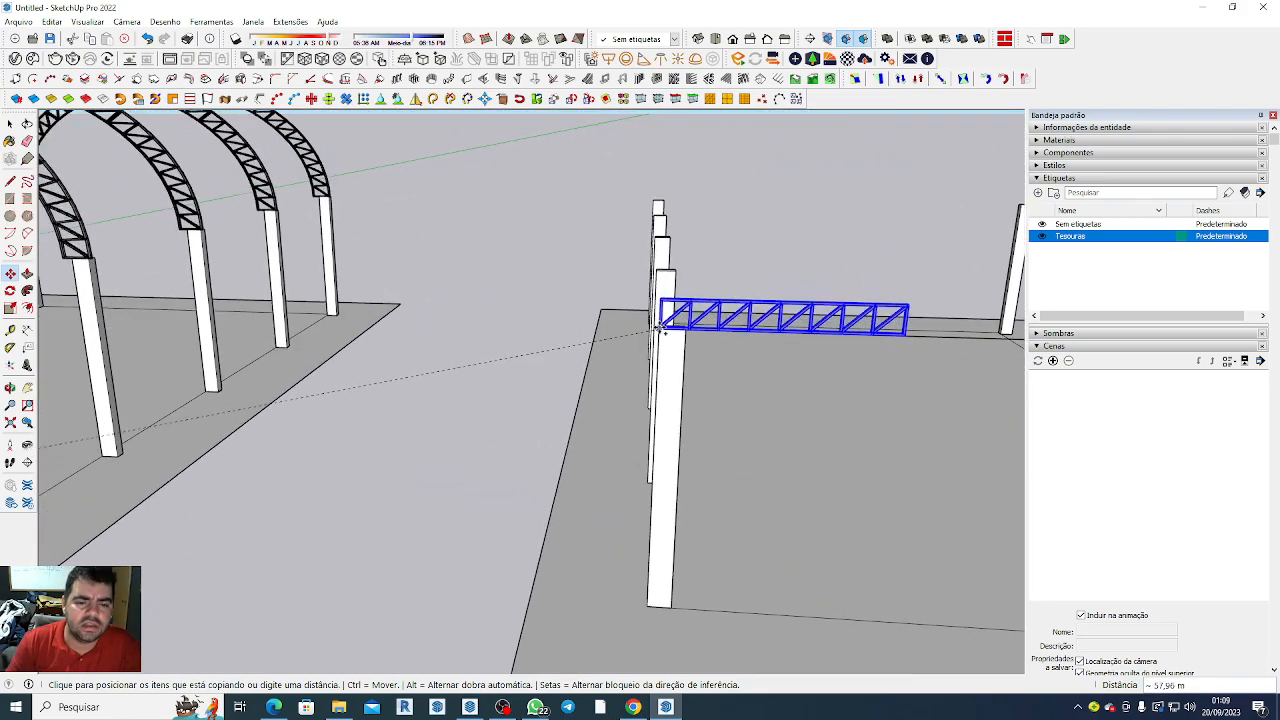
click(661, 313)
Scale the copied truss along the red axis so its free end meets the end of the 8.01 m line.
scroll(386, 233, down, 3)
scroll(648, 272, up, 5)
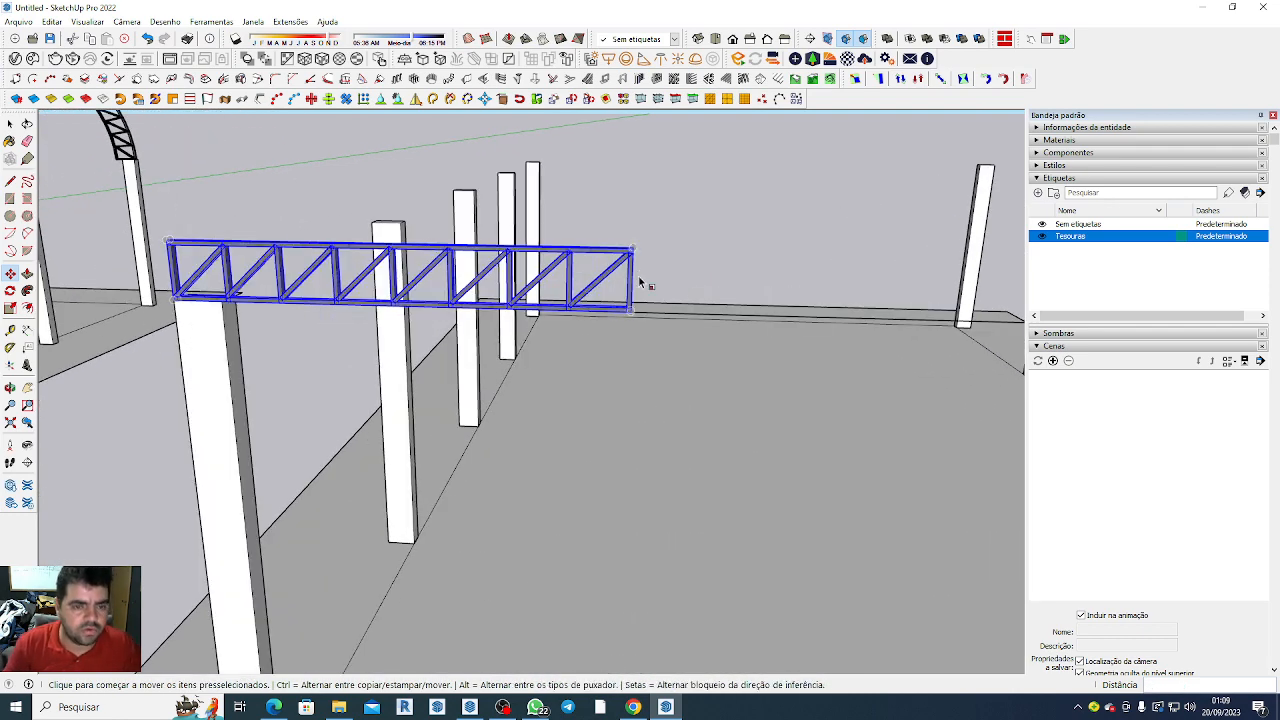
key(s)
scroll(638, 275, up, 8)
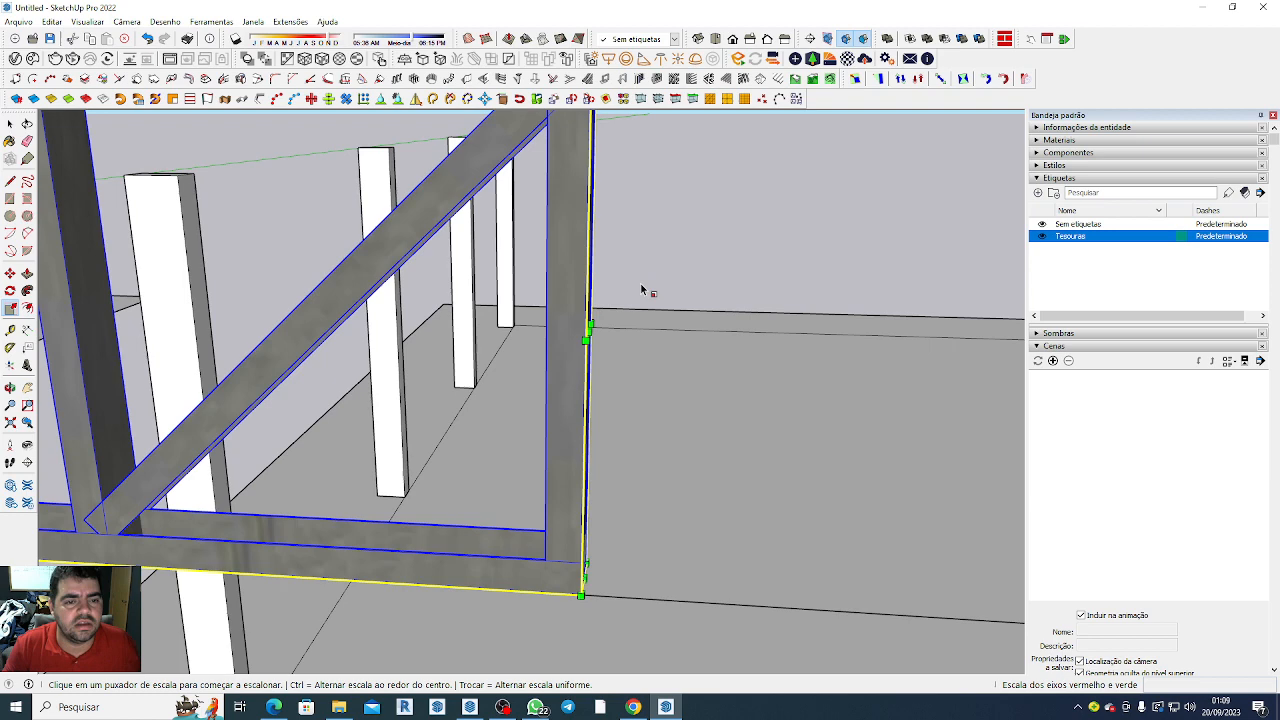
click(588, 334)
scroll(588, 334, down, 8)
scroll(535, 297, down, 2)
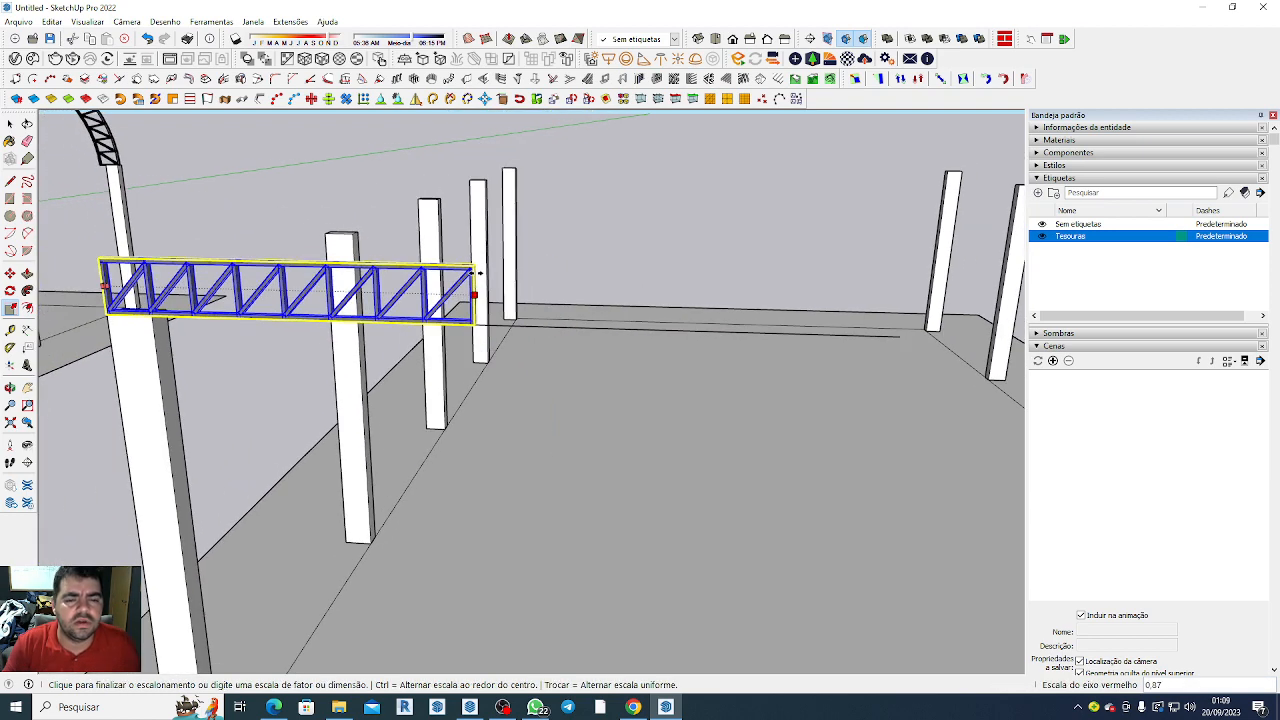
click(900, 338)
scroll(710, 290, down, 5)
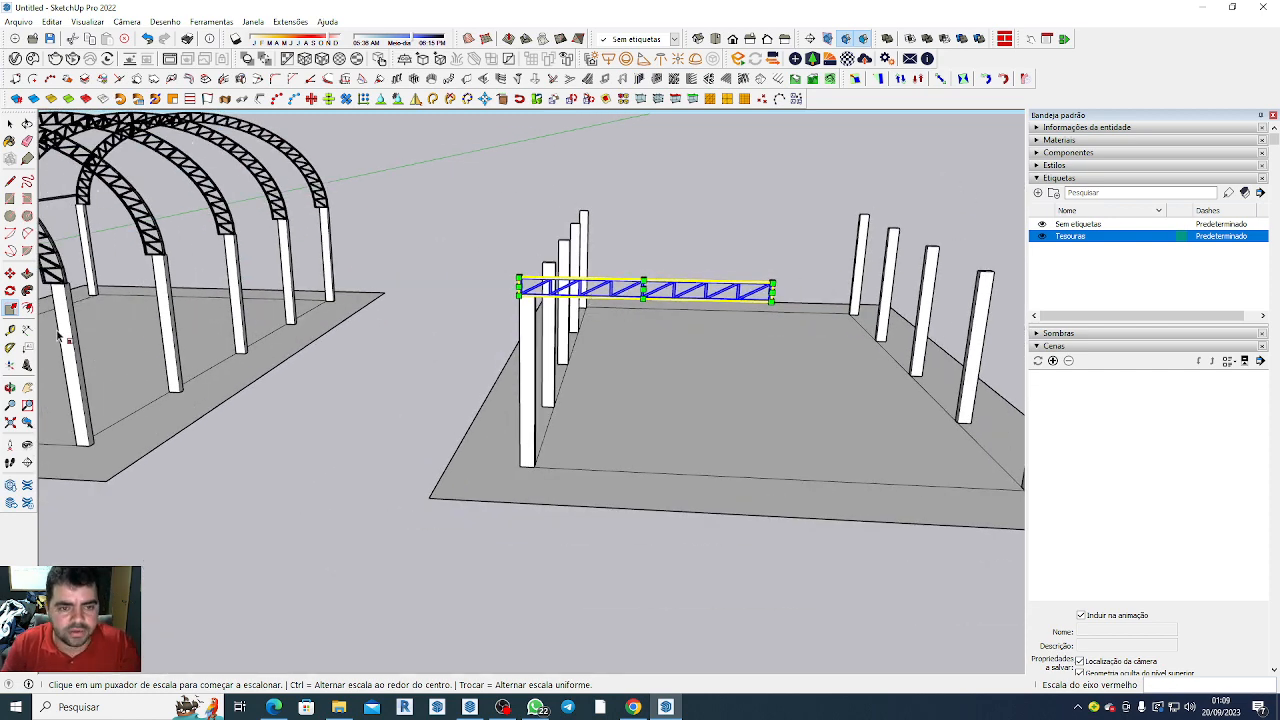
Copy the stretched truss 8.01 m along the red axis, end to end with the first one.
key(m)
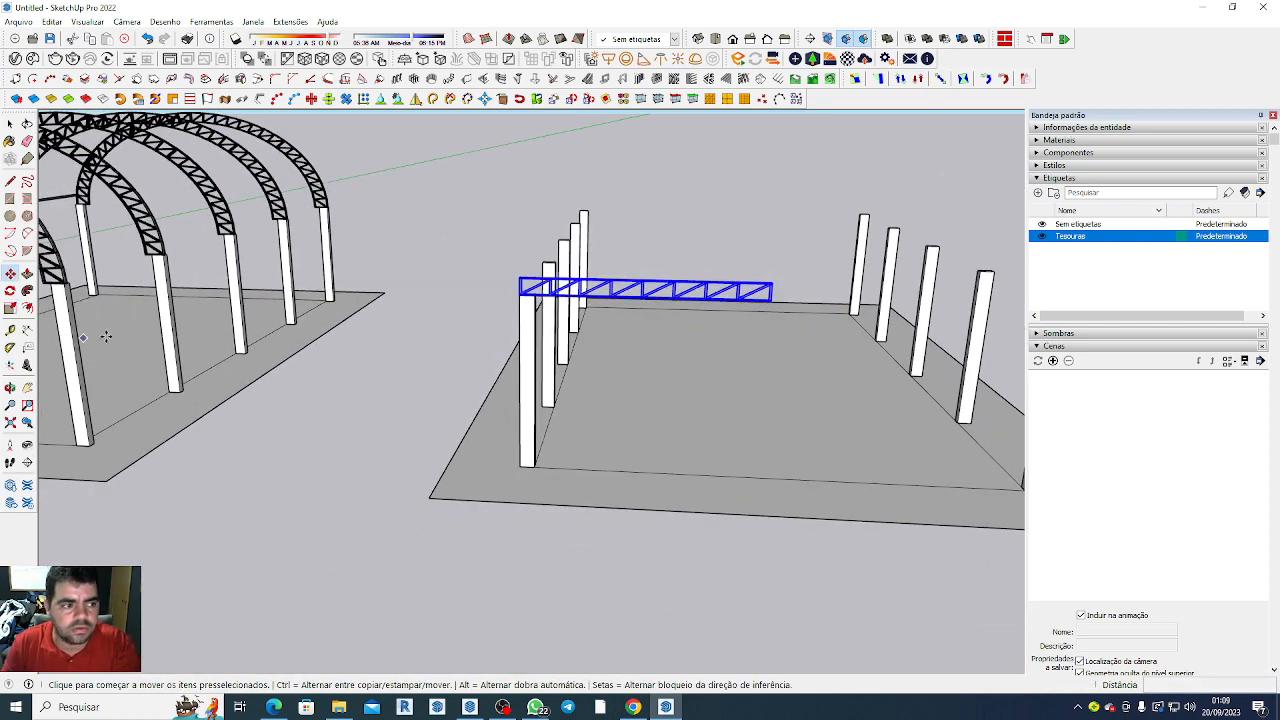
key(ctrl)
scroll(524, 293, up, 6)
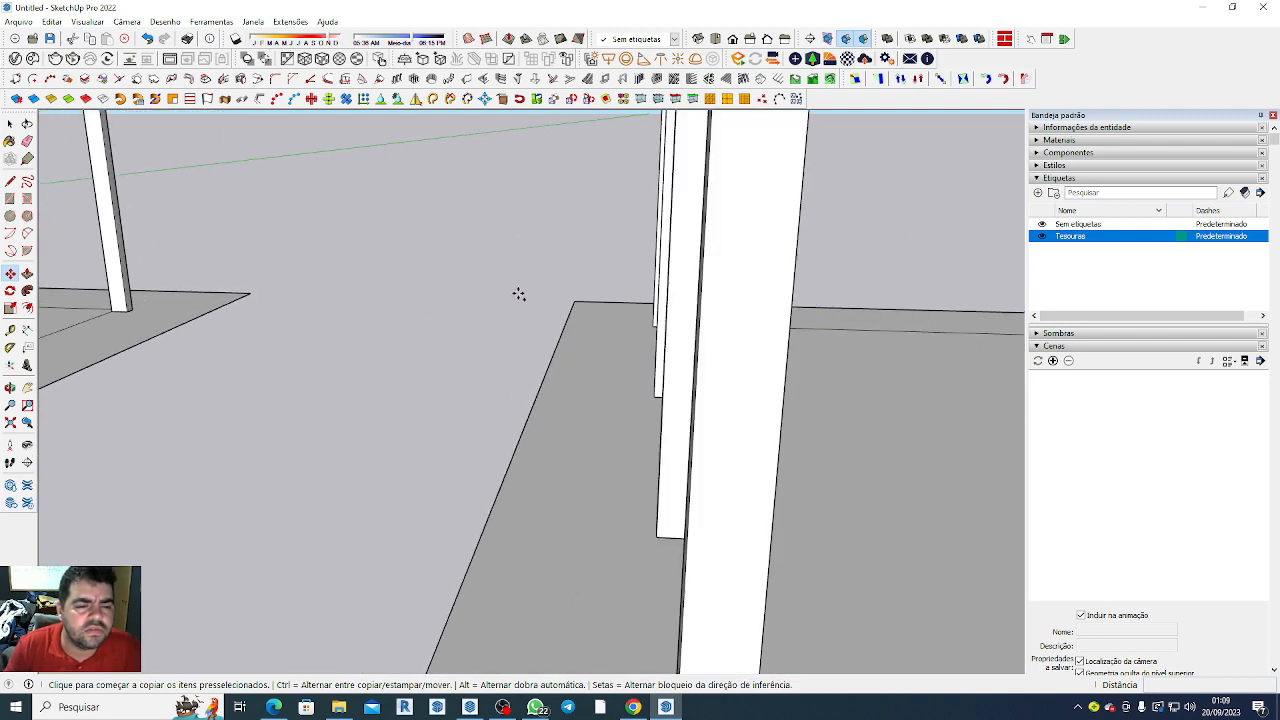
scroll(518, 292, down, 2)
click(549, 322)
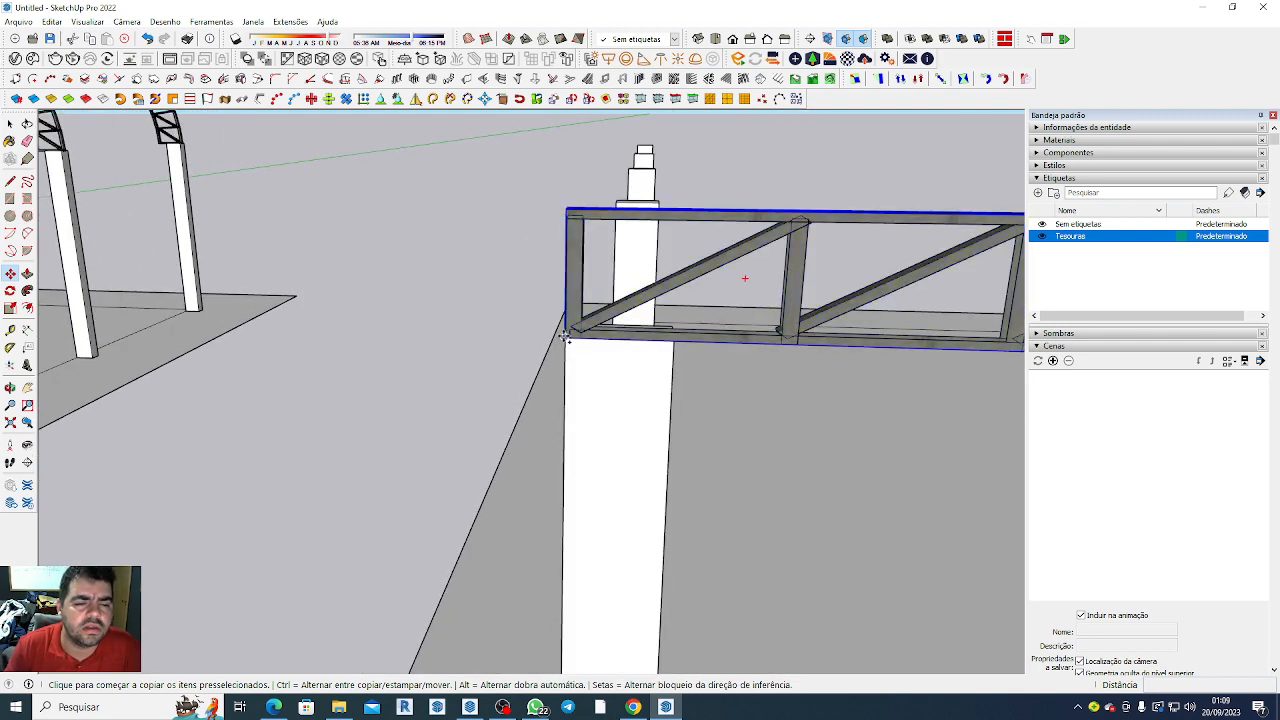
scroll(748, 277, down, 6)
scroll(635, 308, up, 6)
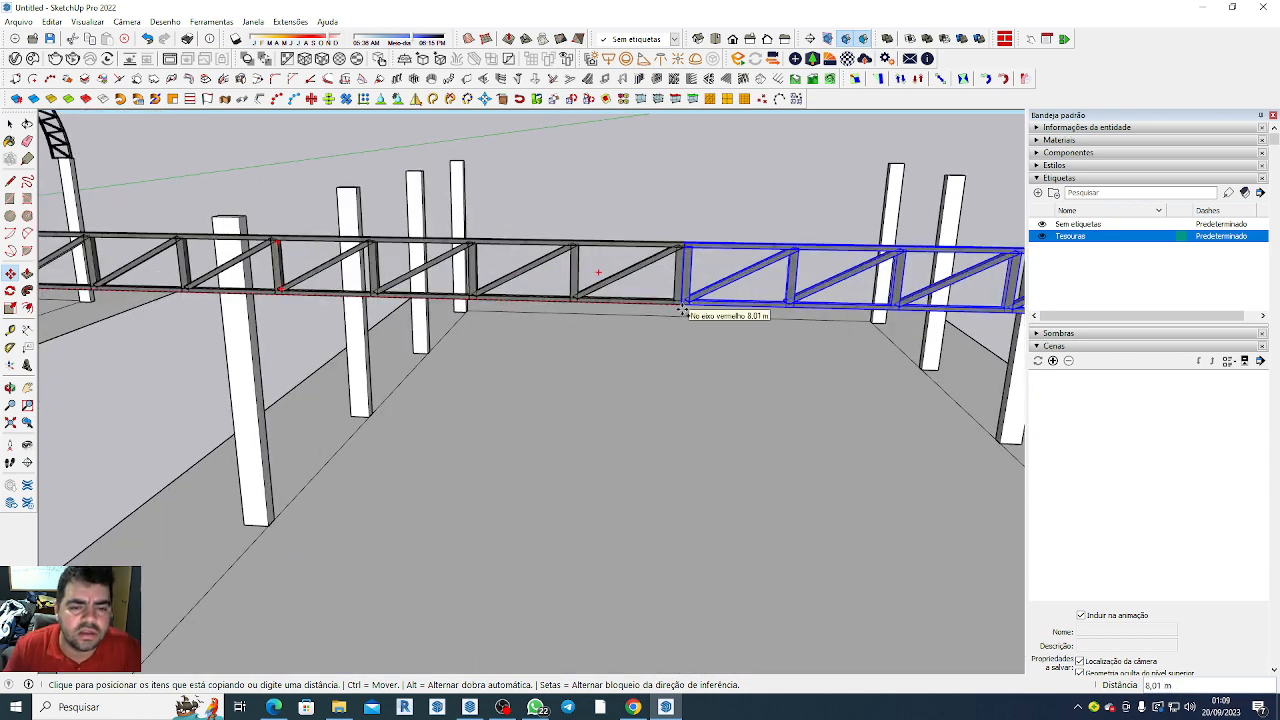
click(683, 311)
scroll(449, 280, down, 4)
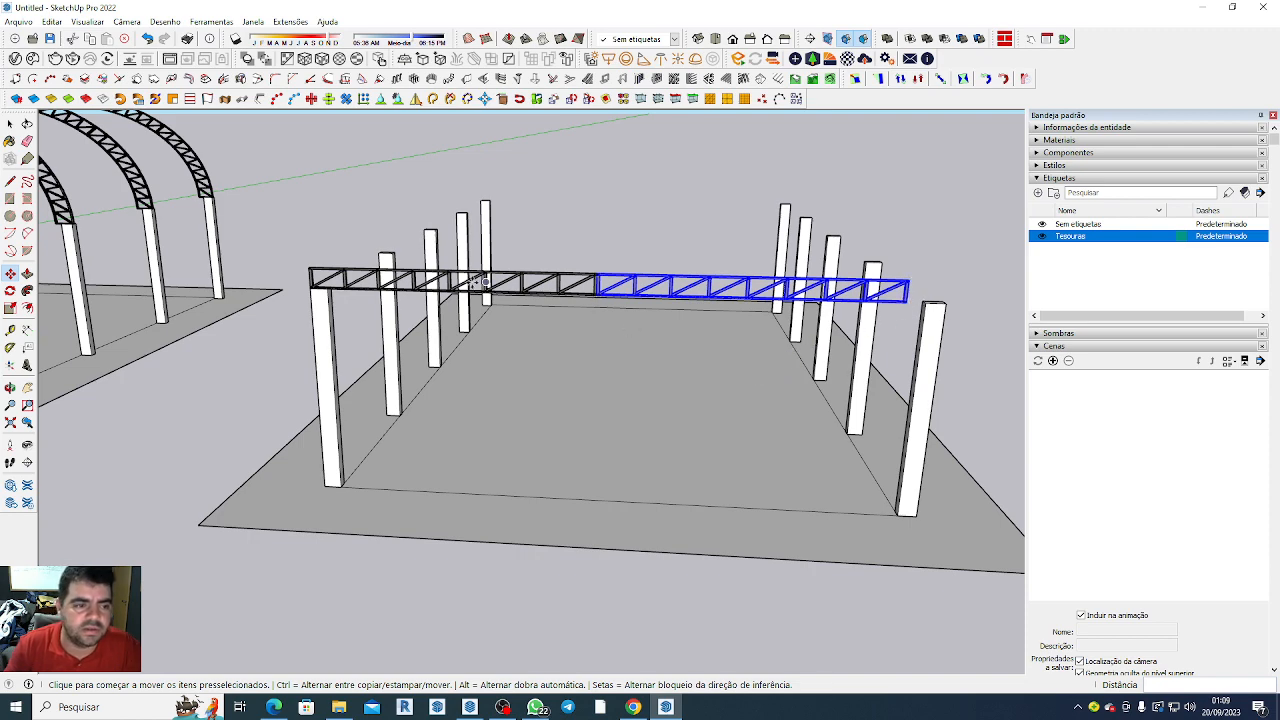
scroll(318, 288, up, 2)
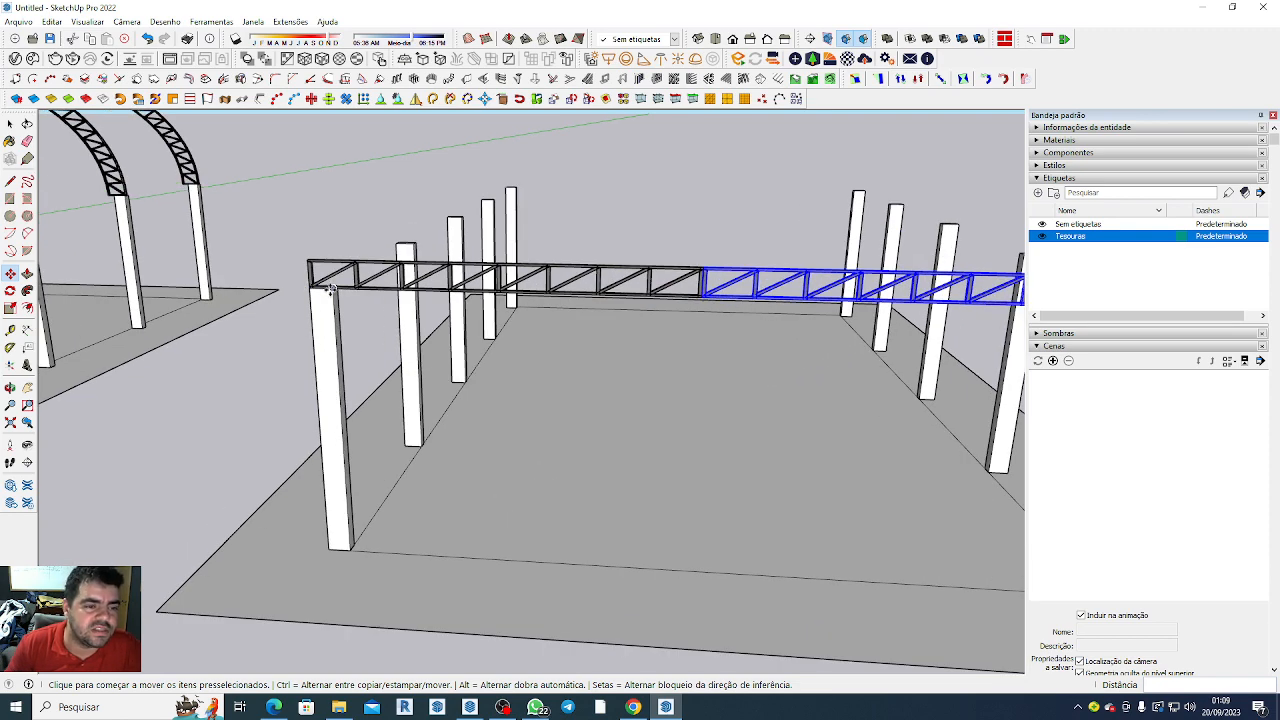
scroll(330, 288, down, 3)
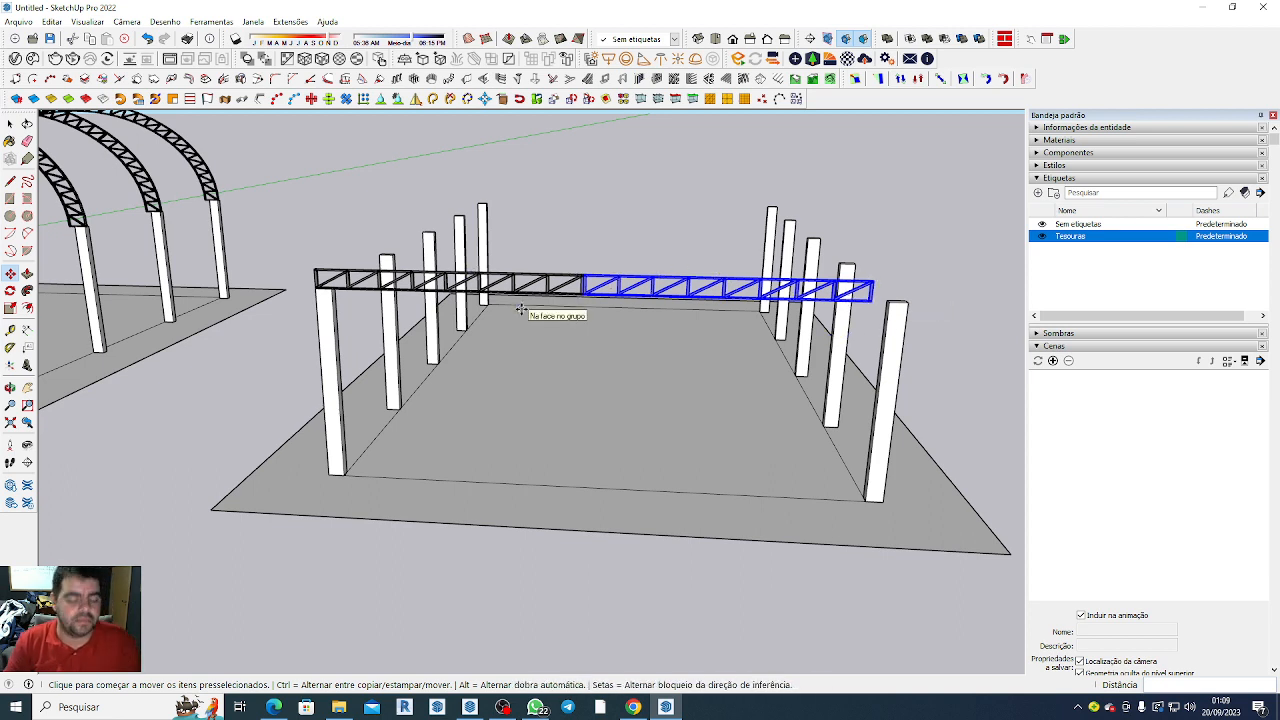
Scale both truss halves together along the red axis to the outer edge of the opposite front column.
key(space)
click(572, 305)
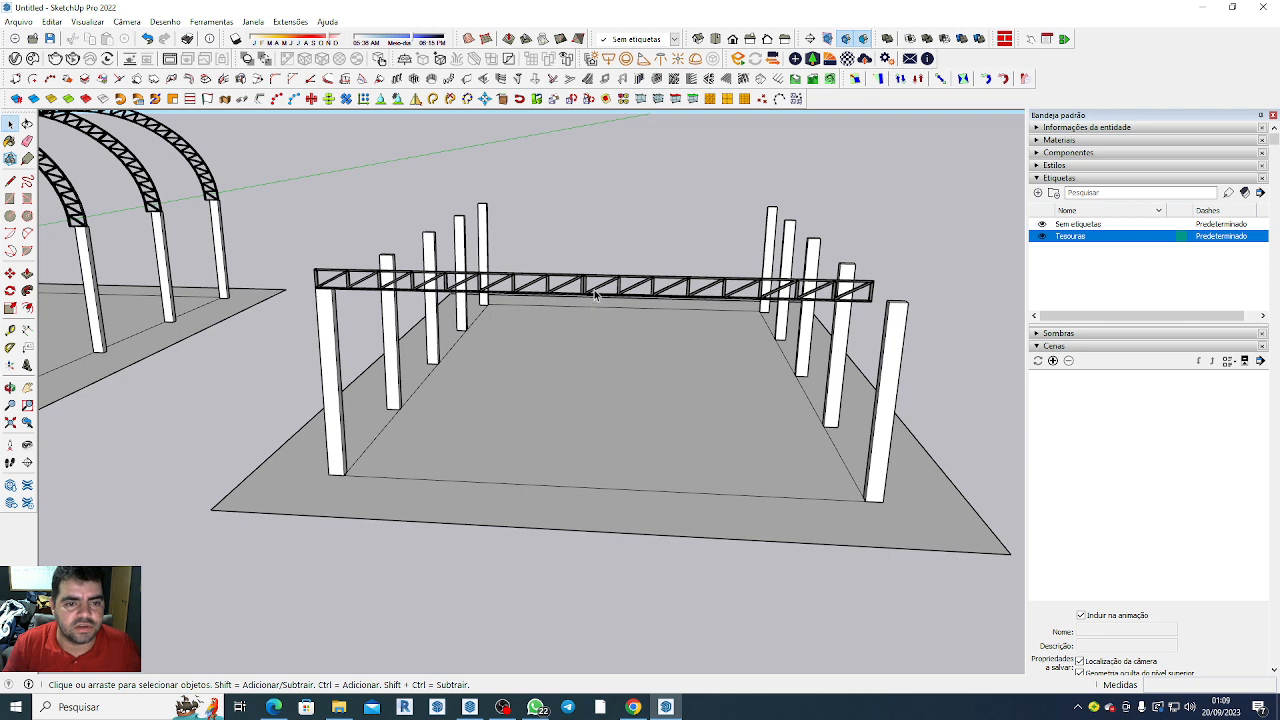
click(596, 294)
shift+click(545, 292)
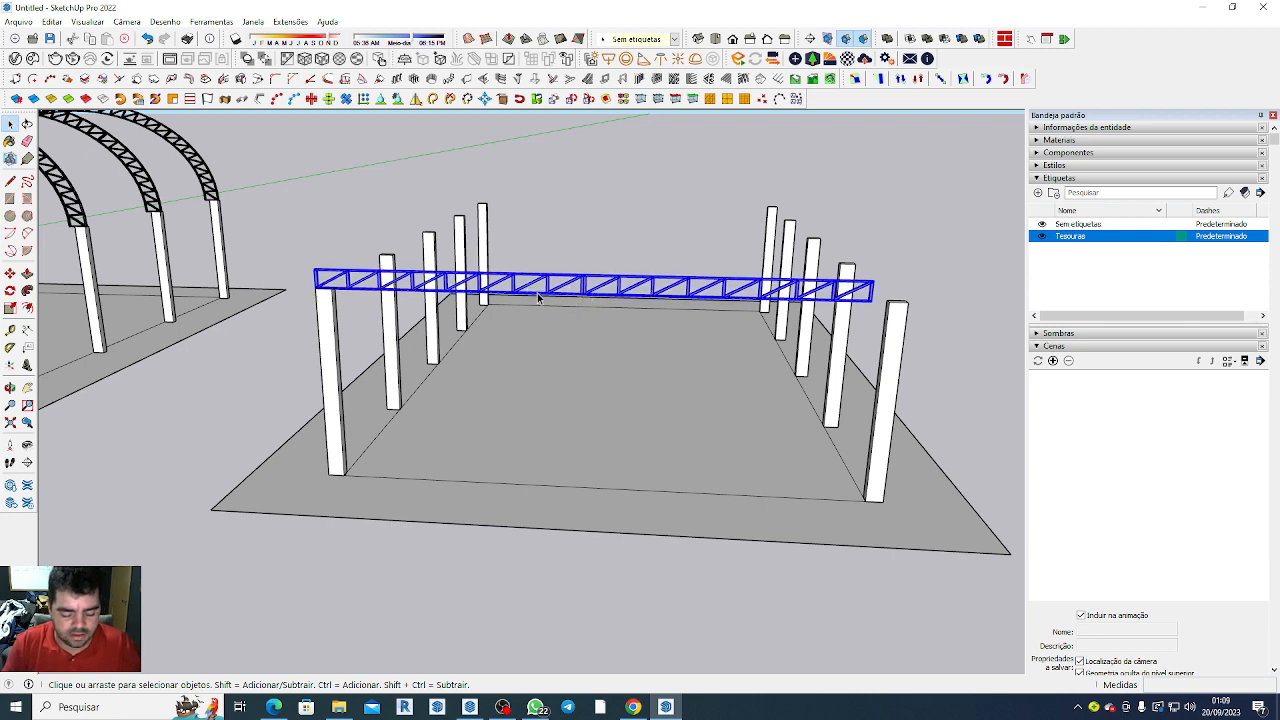
key(m)
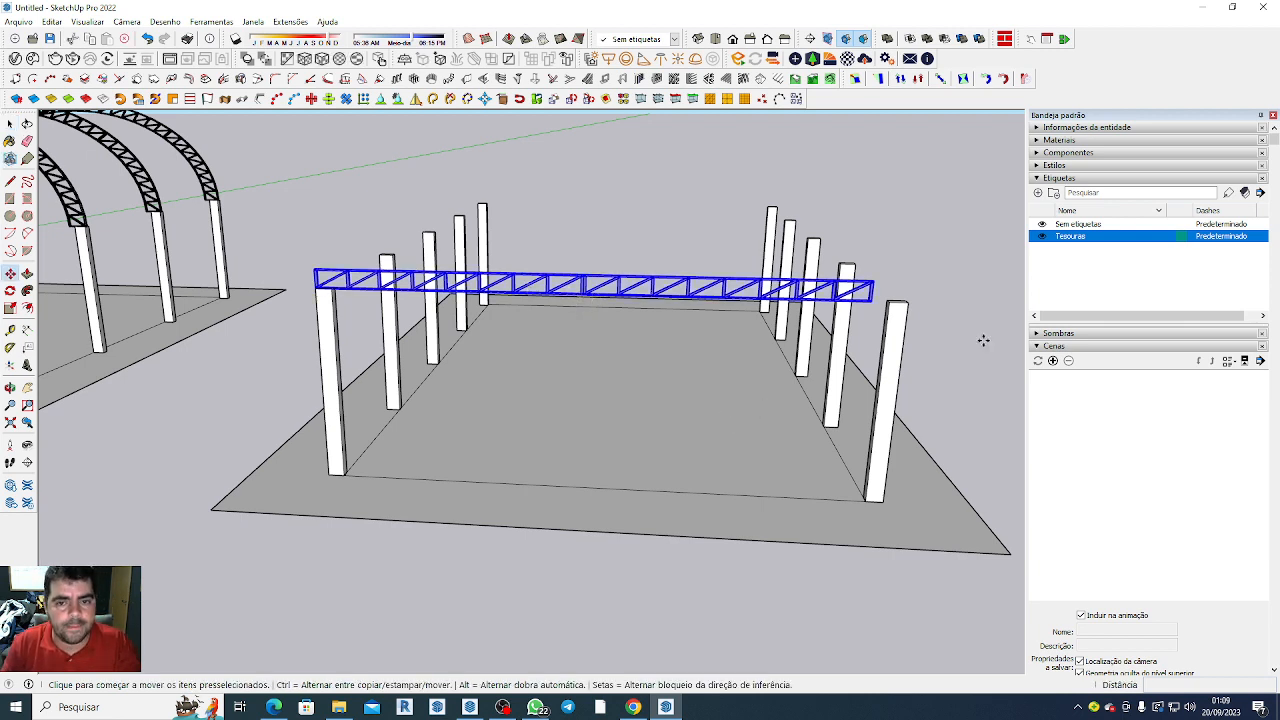
key(s)
scroll(900, 308, up, 4)
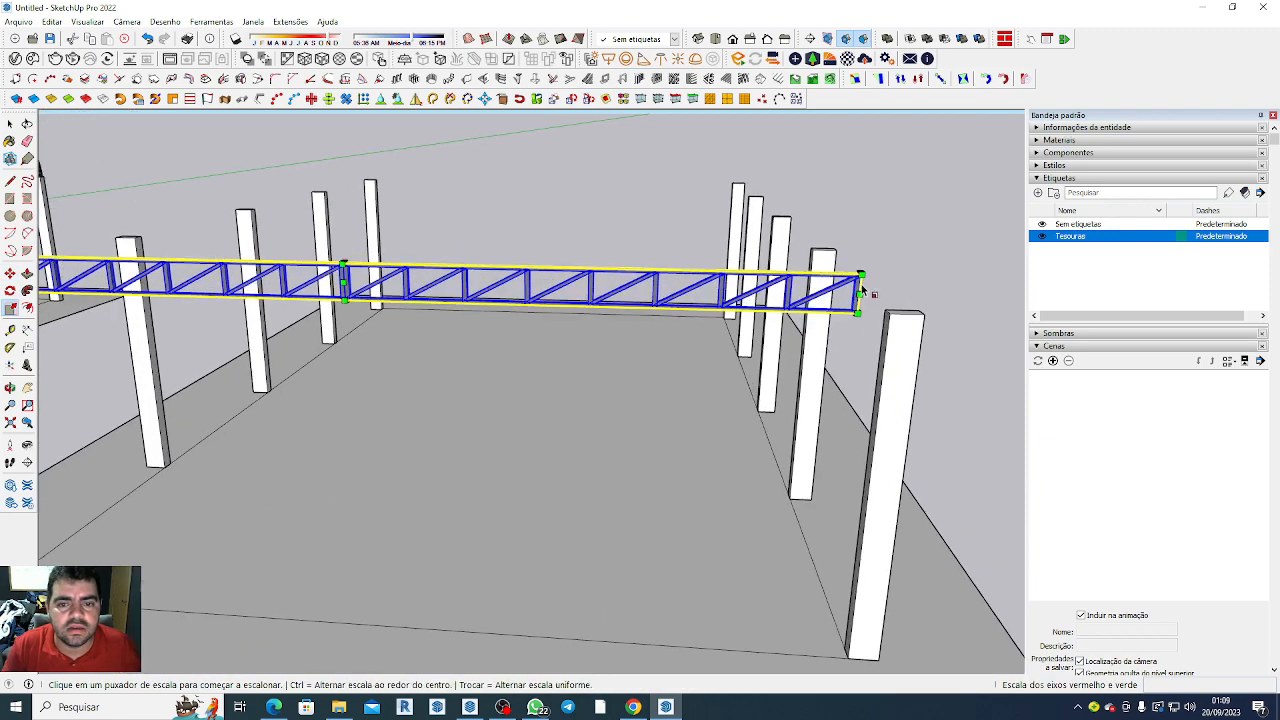
scroll(873, 308, up, 3)
scroll(600, 329, down, 3)
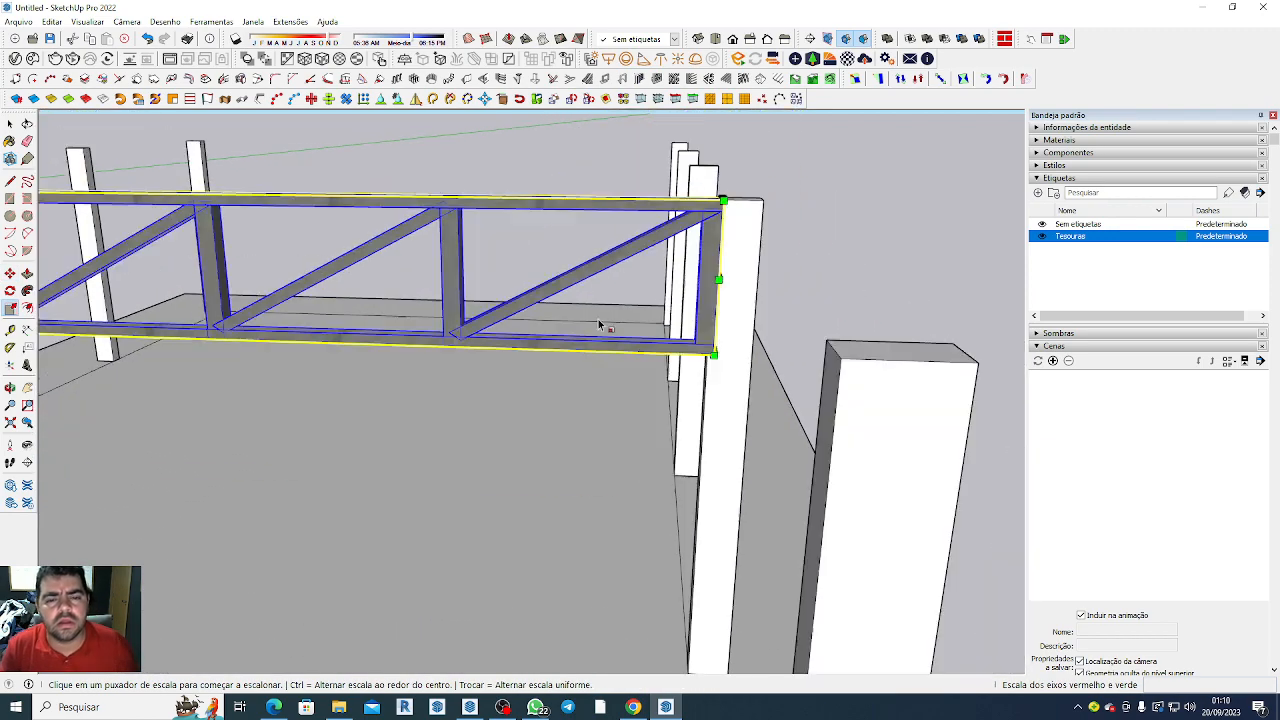
scroll(680, 337, down, 2)
middle_drag(693, 302, 464, 329)
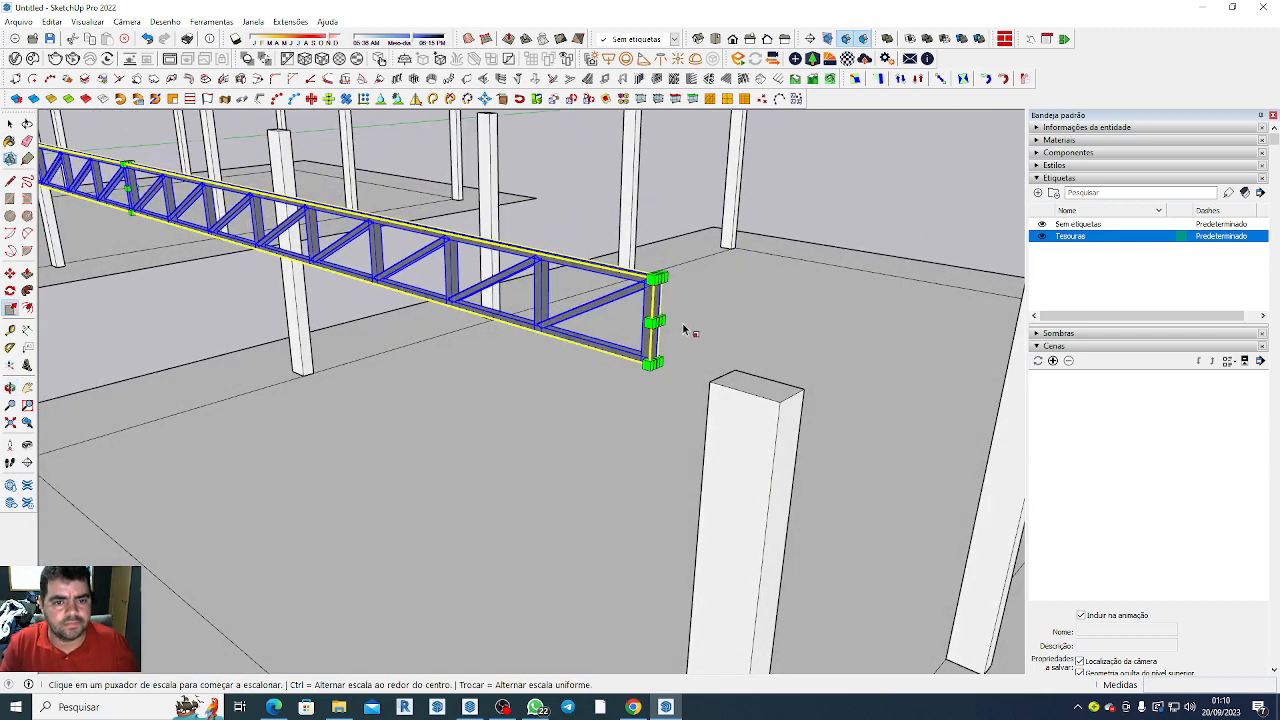
scroll(680, 323, up, 3)
scroll(640, 317, up, 2)
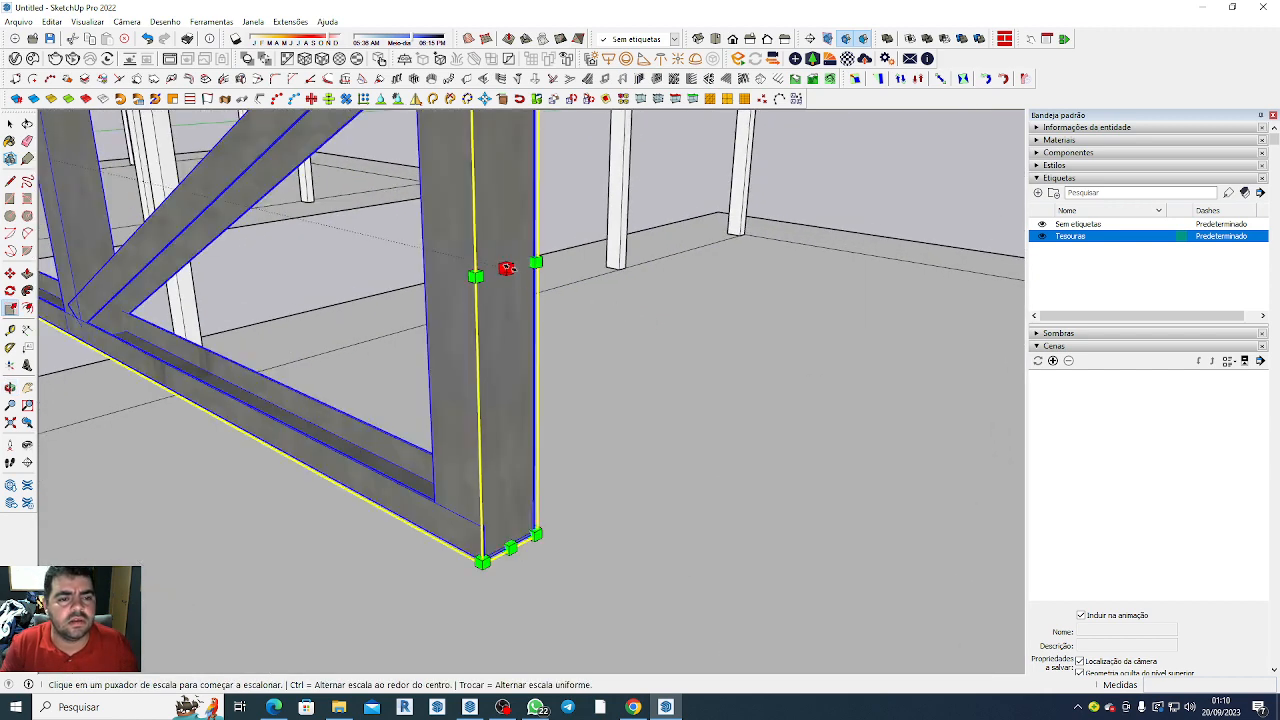
click(506, 267)
scroll(506, 265, down, 6)
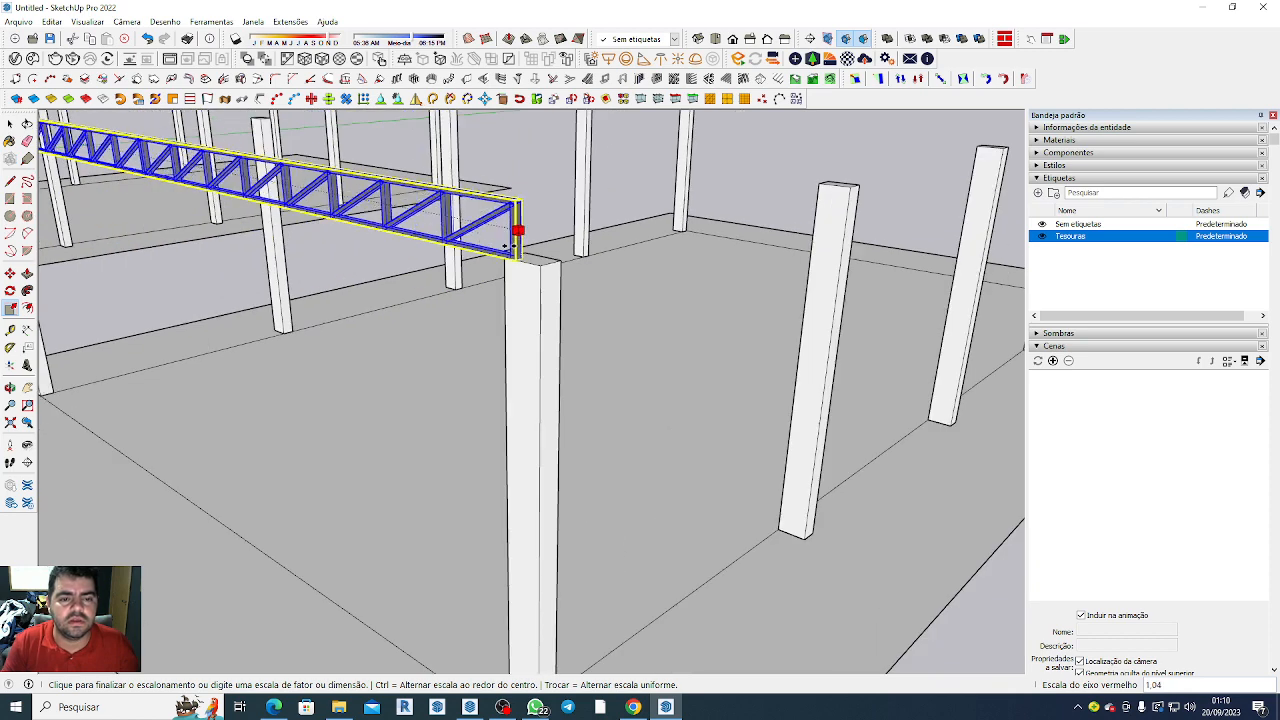
click(543, 271)
scroll(571, 283, down, 5)
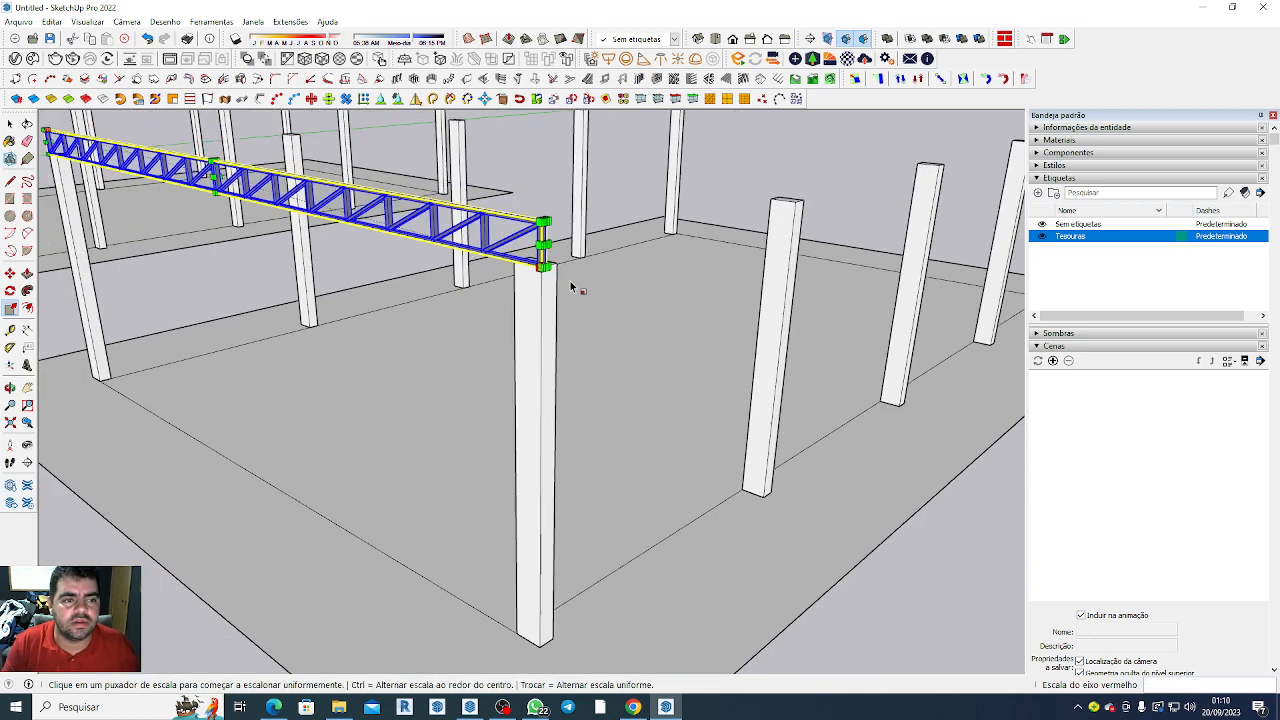
key(space)
click(757, 528)
Combine the two front truss halves of the copied building into a single group.
middle_drag(757, 528, 884, 507)
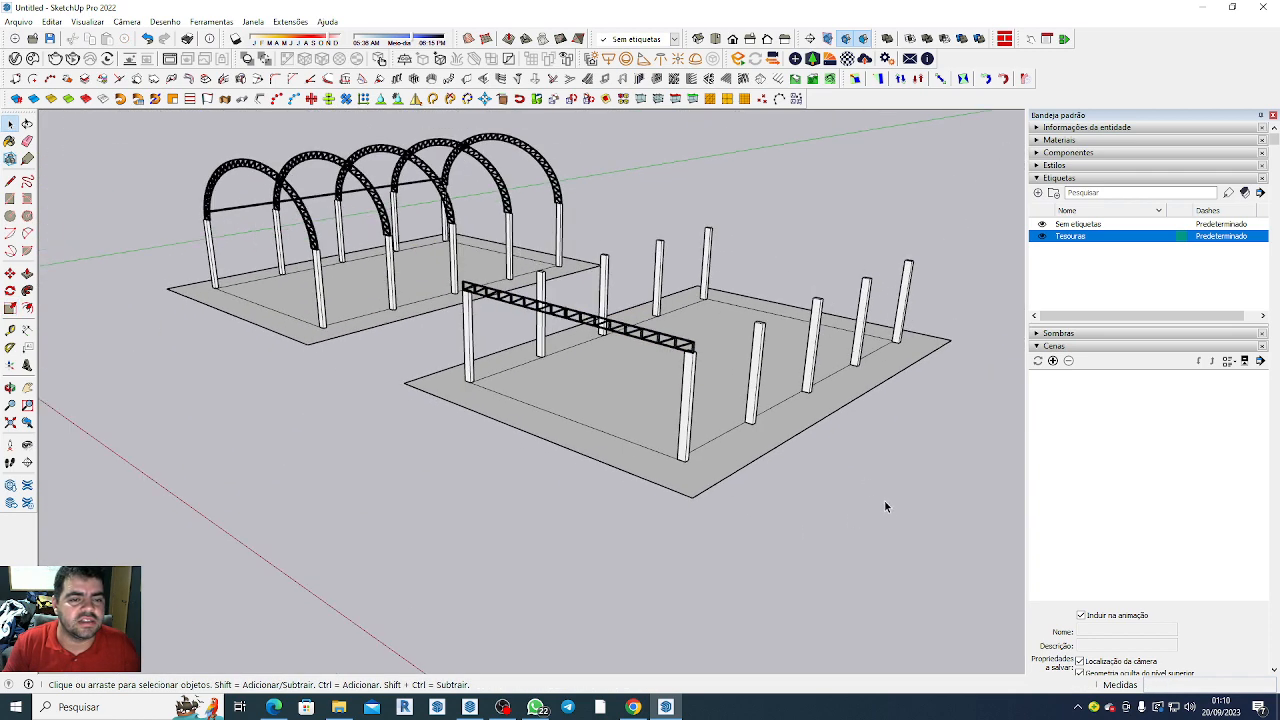
click(672, 344)
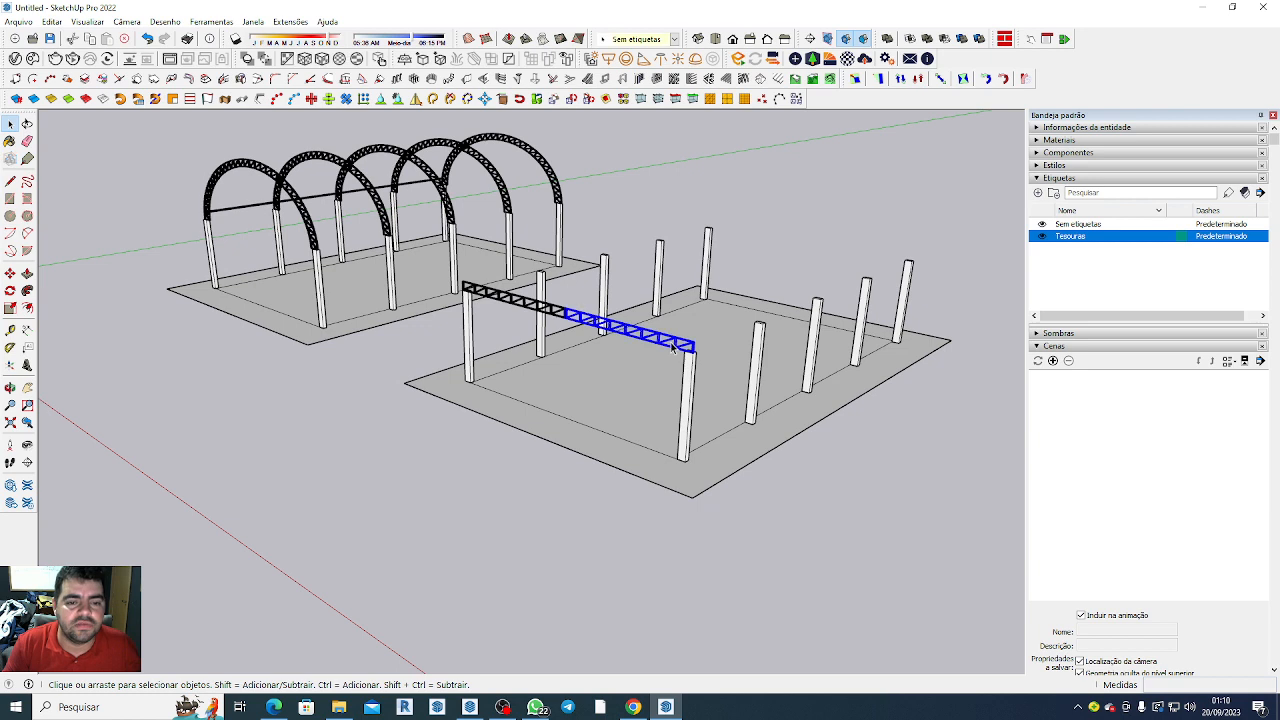
click(415, 166)
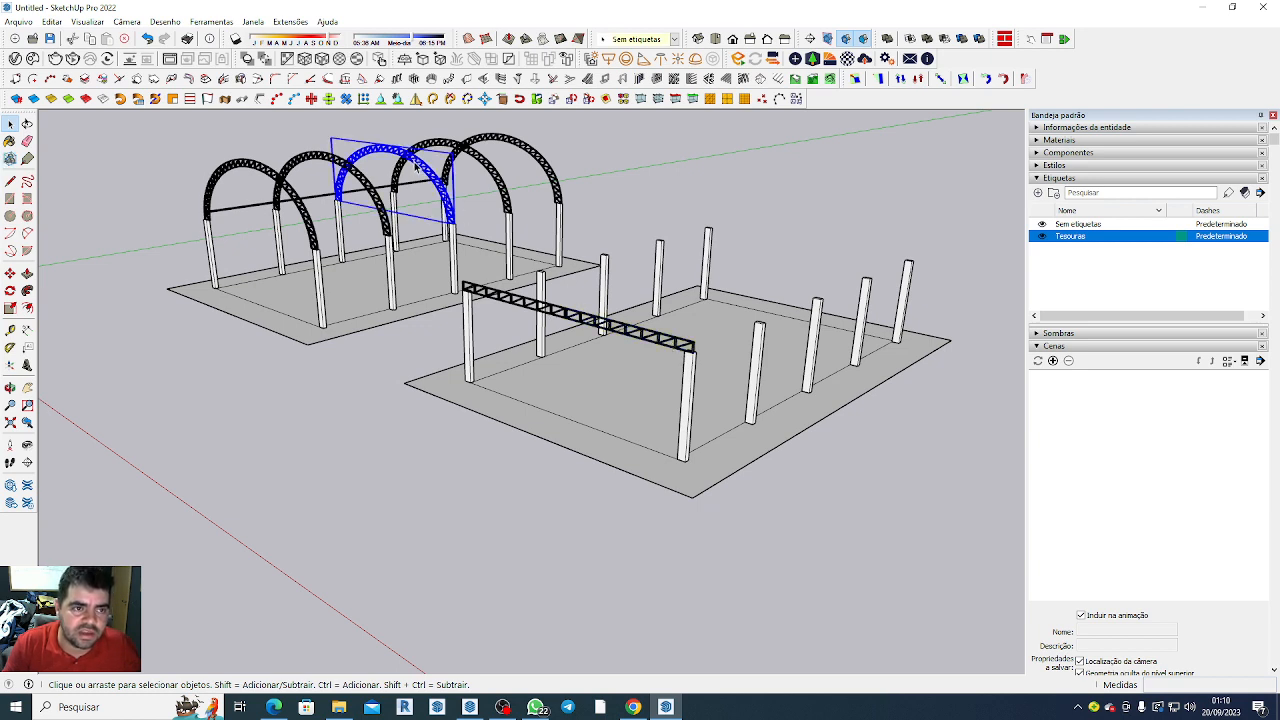
click(612, 337)
ctrl+click(527, 306)
right_click(520, 301)
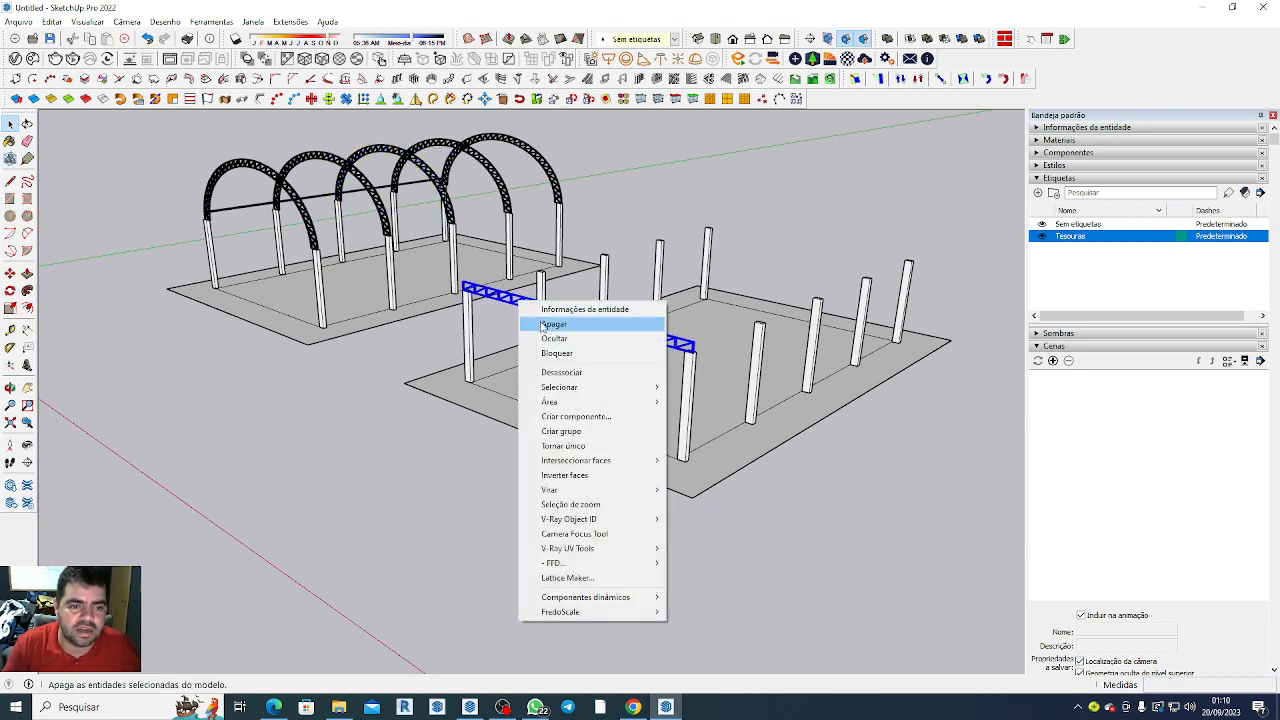
click(604, 437)
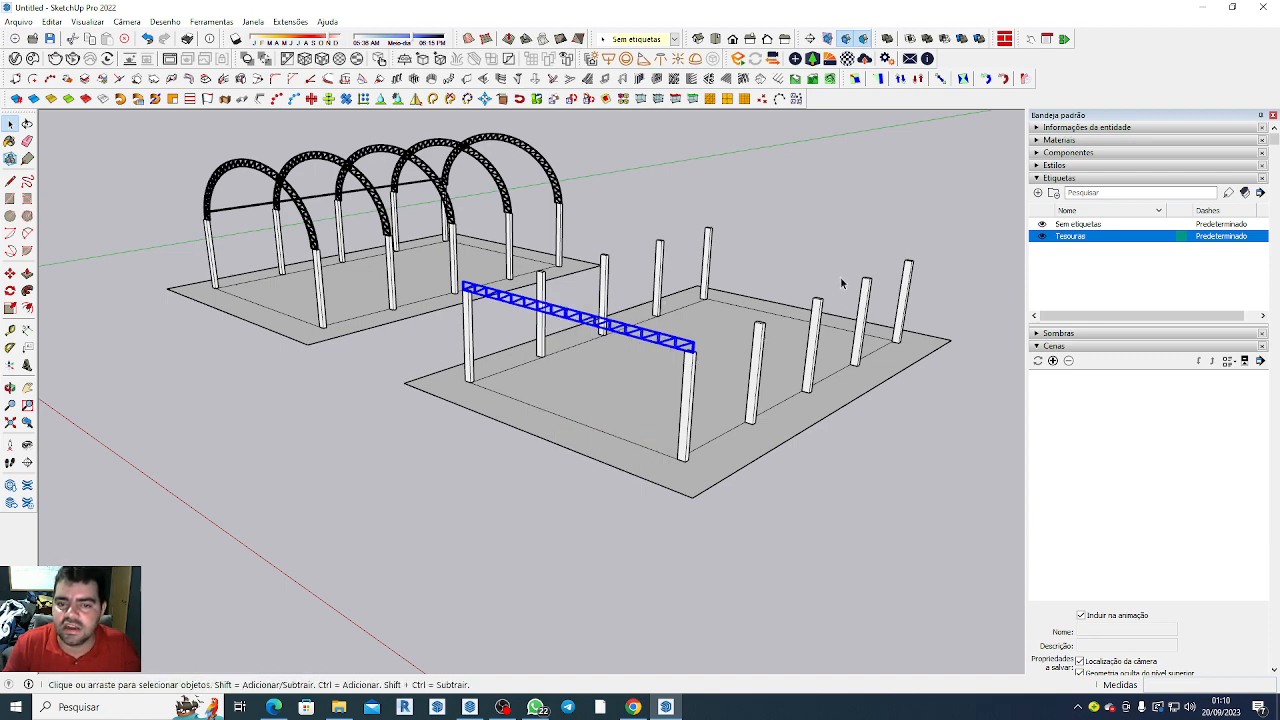
Select the triangular half truss at the model origin, beside the human figure.
scroll(927, 272, down, 3)
scroll(93, 298, up, 3)
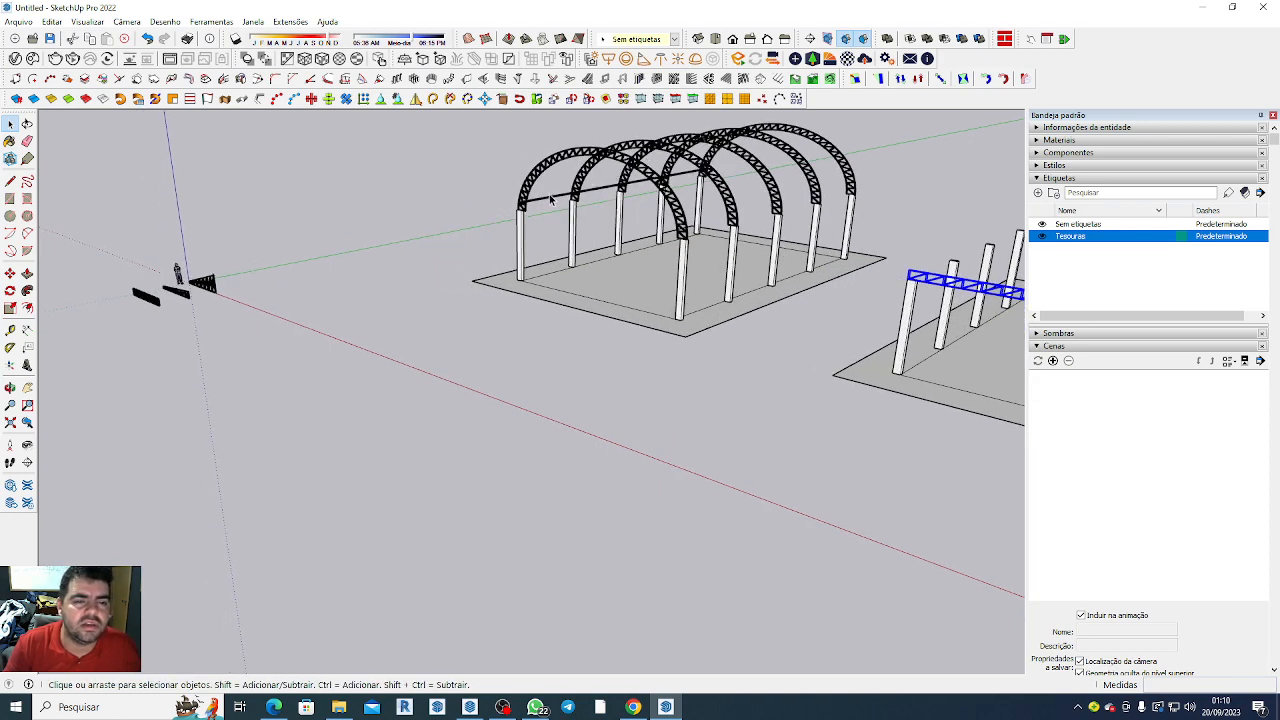
click(549, 200)
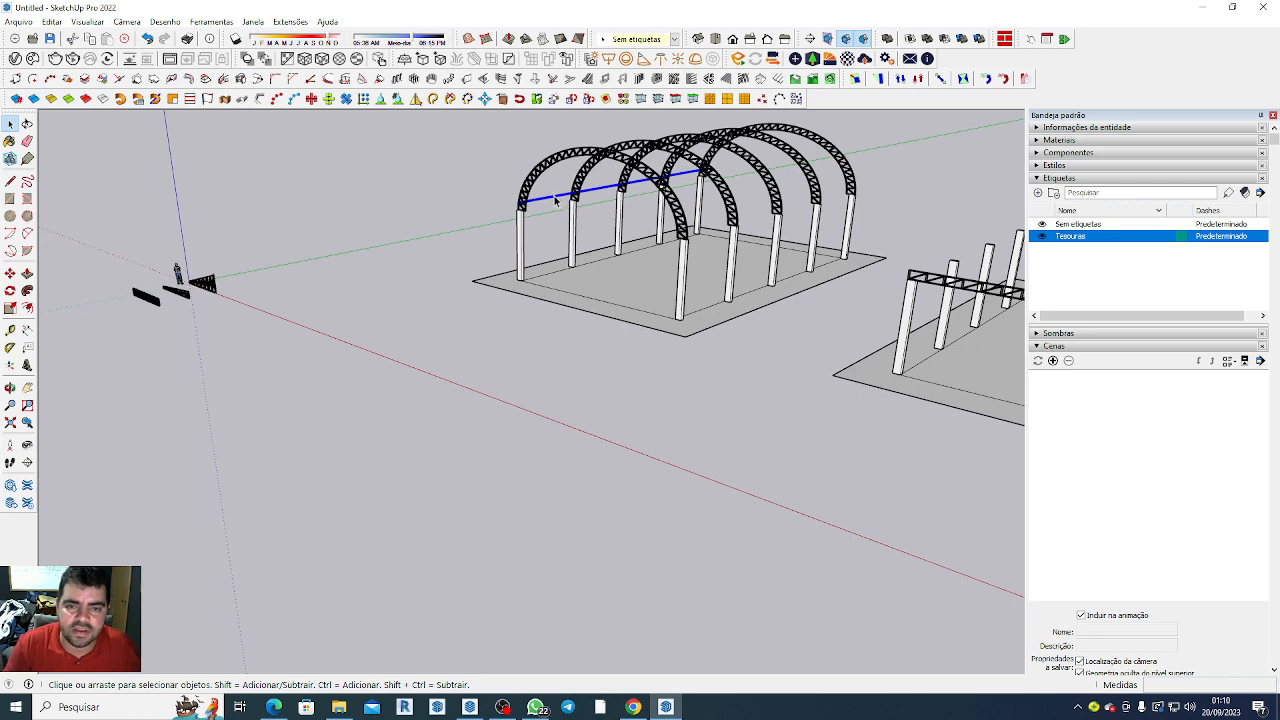
scroll(281, 173, down, 2)
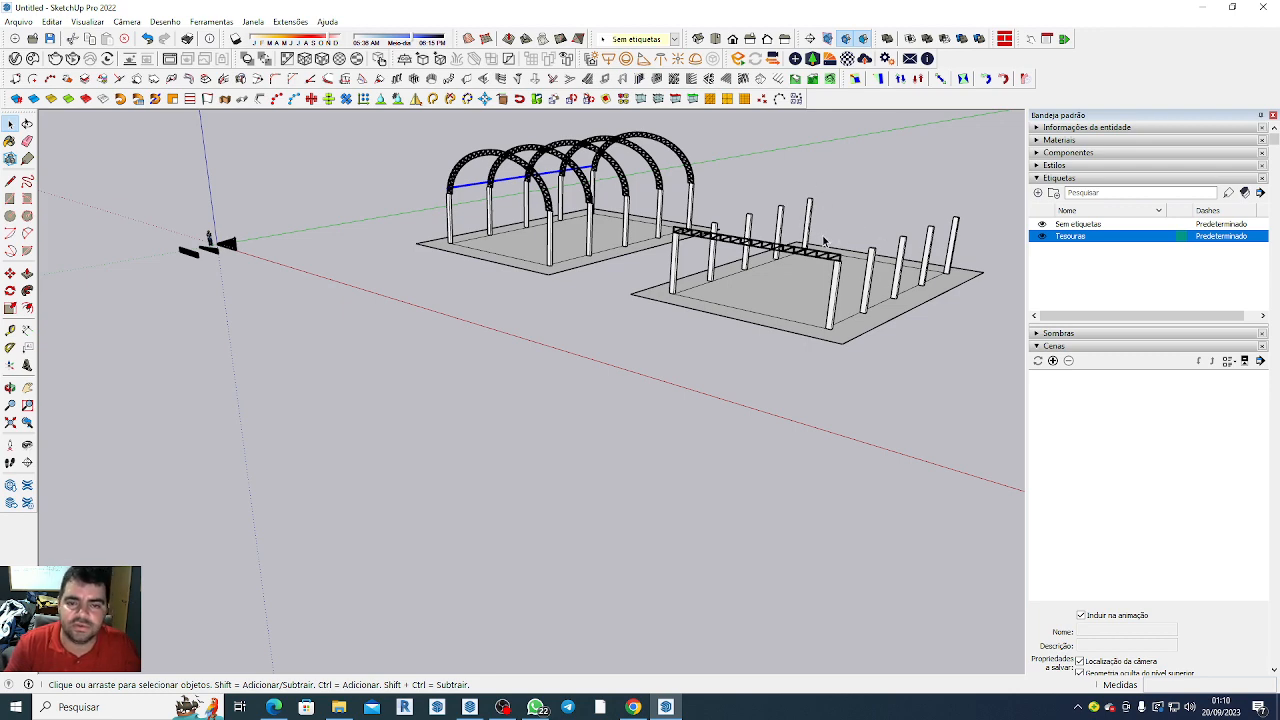
scroll(566, 215, down, 1)
scroll(818, 241, up, 1)
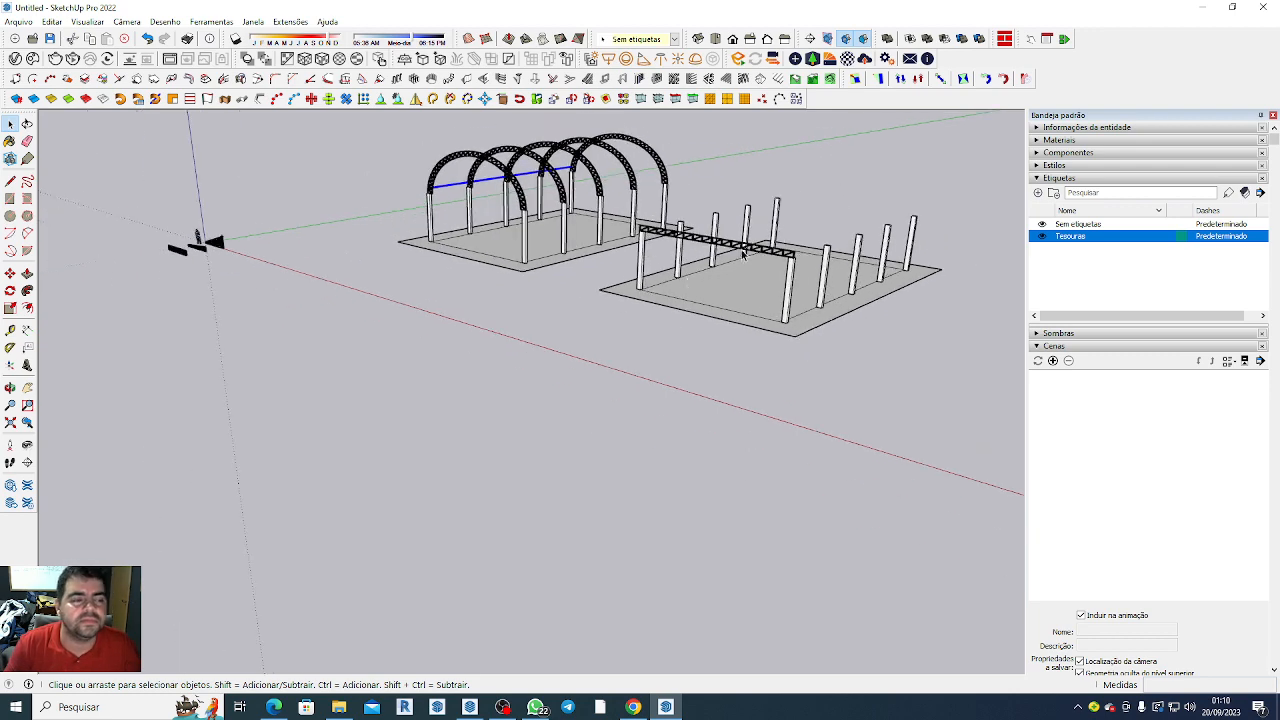
scroll(178, 233, up, 1)
scroll(188, 242, down, 2)
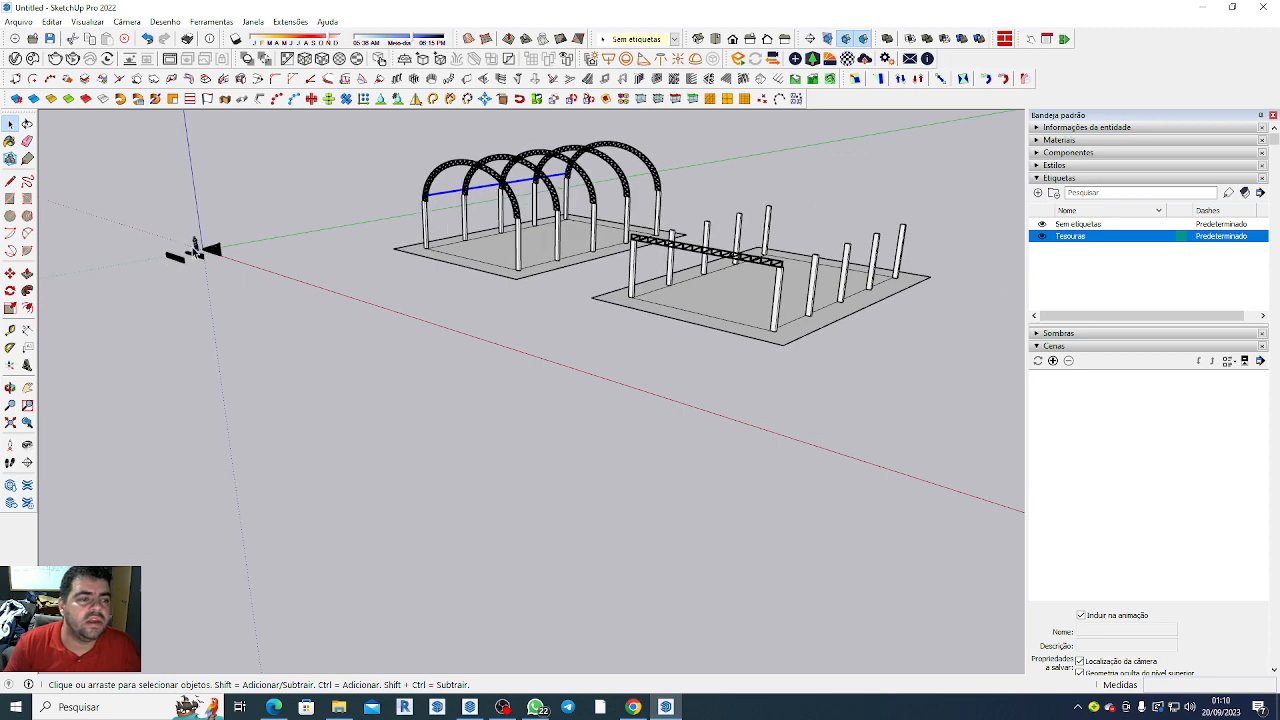
click(212, 250)
scroll(212, 252, up, 10)
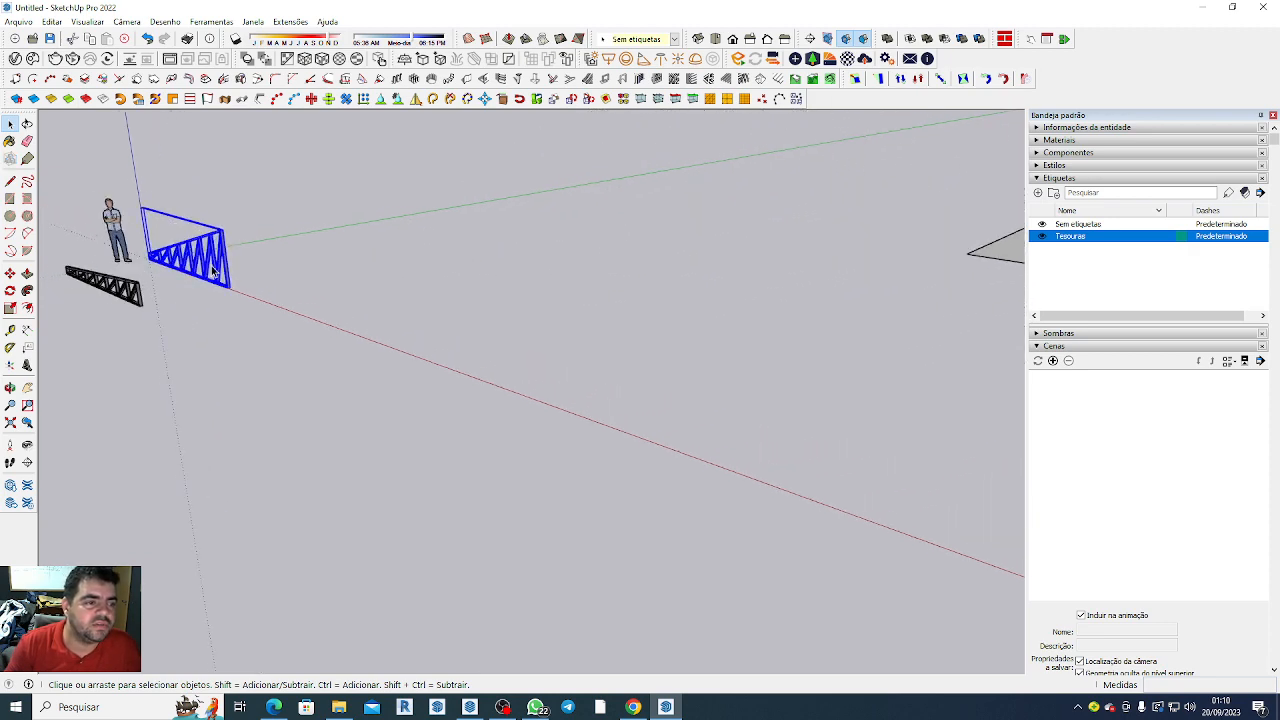
Draw an 8.51 m line along the red axis from the top corner of the copied building's second column, behind the flat truss.
scroll(212, 270, down, 12)
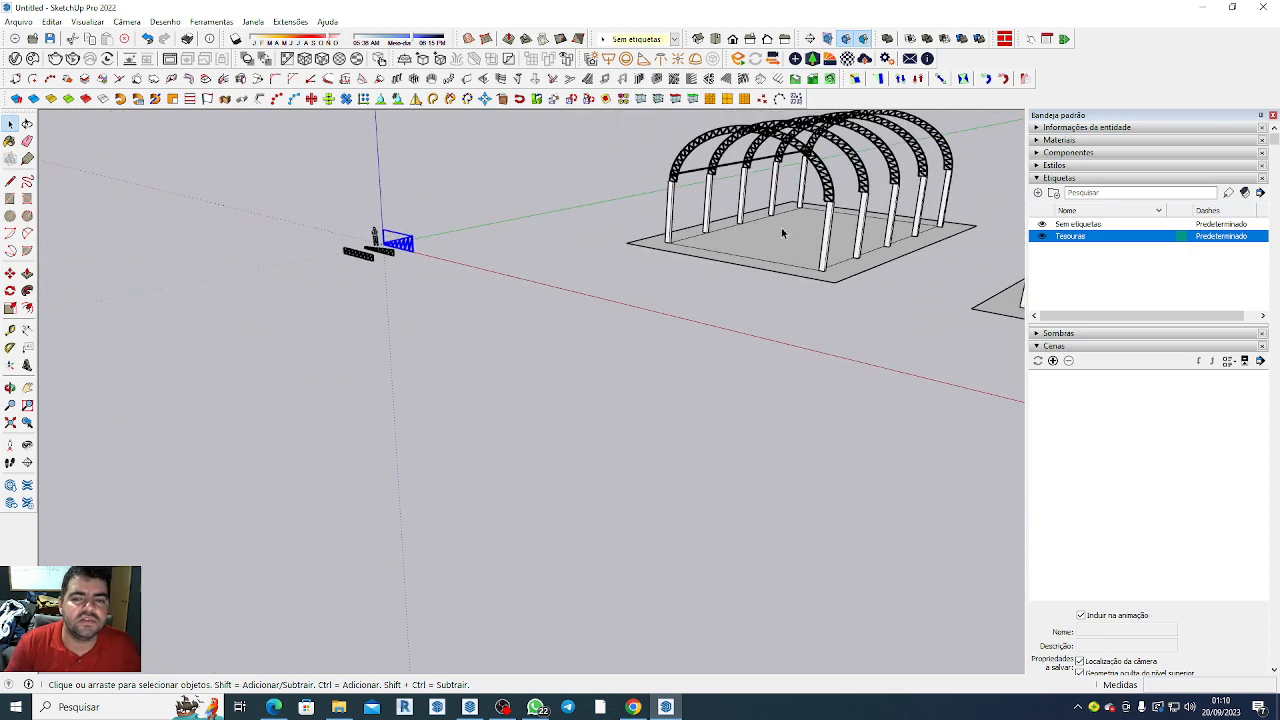
scroll(616, 207, down, 1)
scroll(565, 222, up, 4)
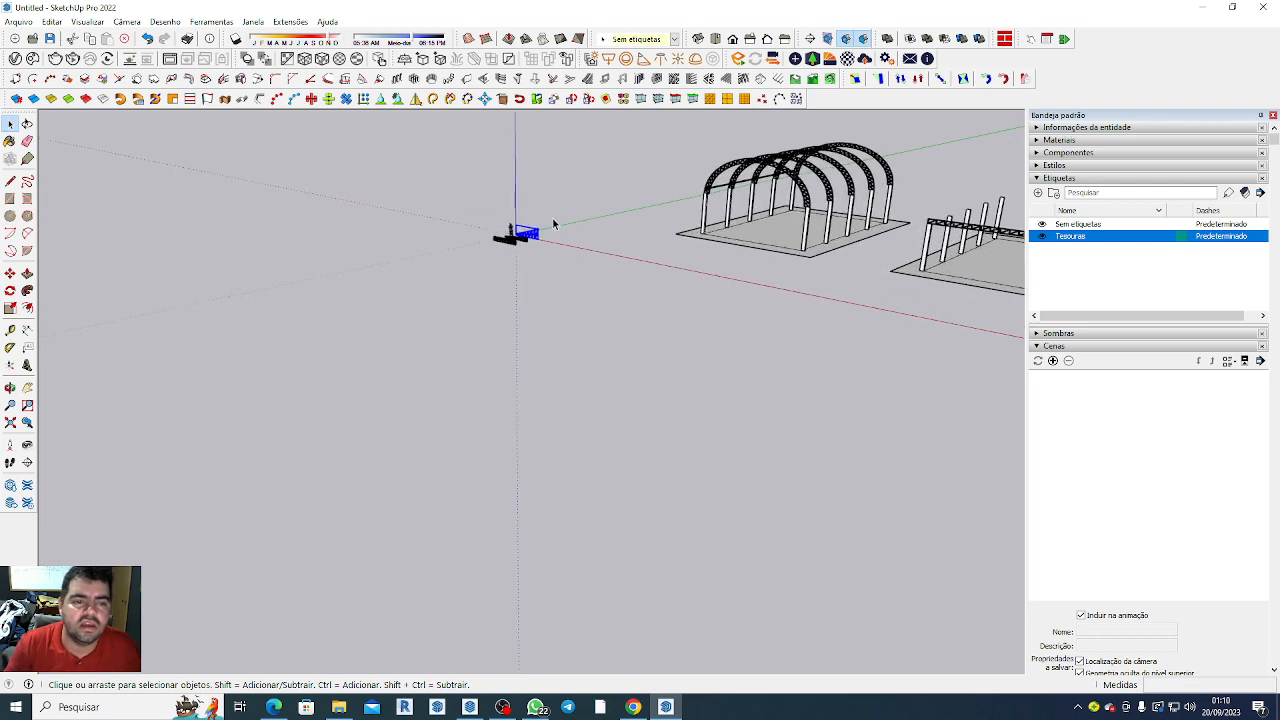
scroll(385, 188, down, 3)
scroll(752, 160, up, 2)
scroll(729, 220, up, 10)
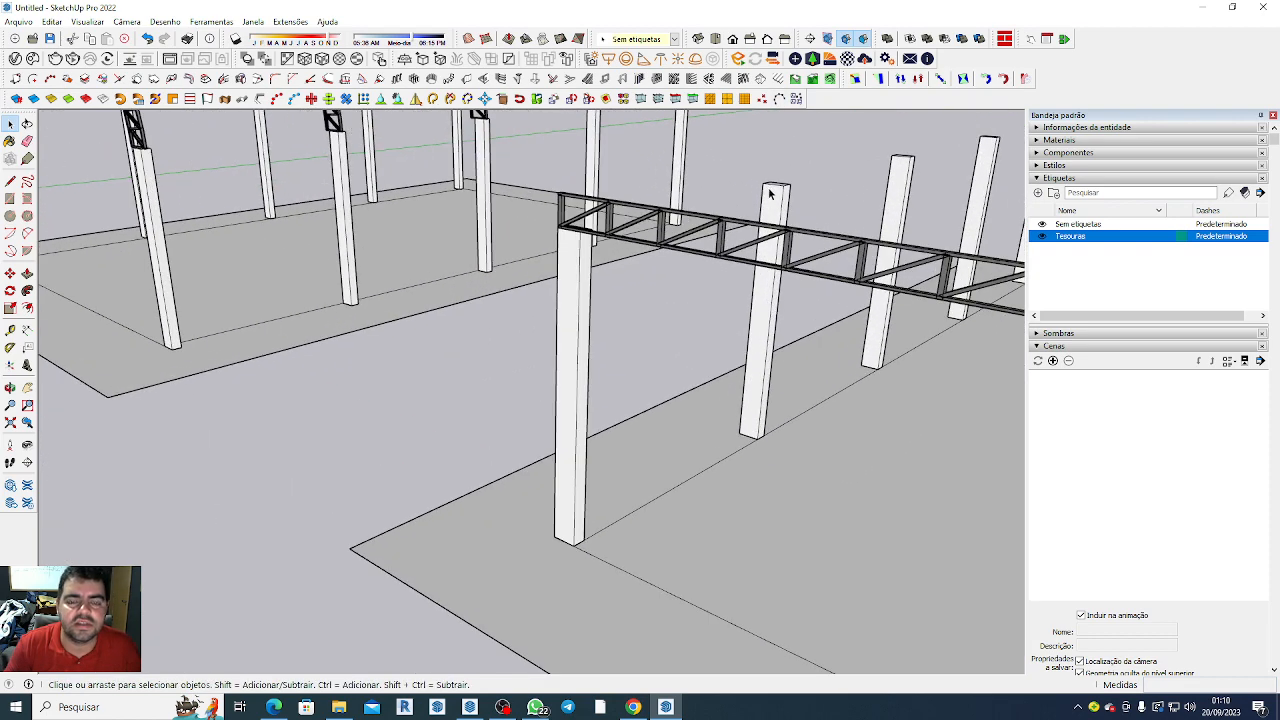
scroll(770, 193, down, 6)
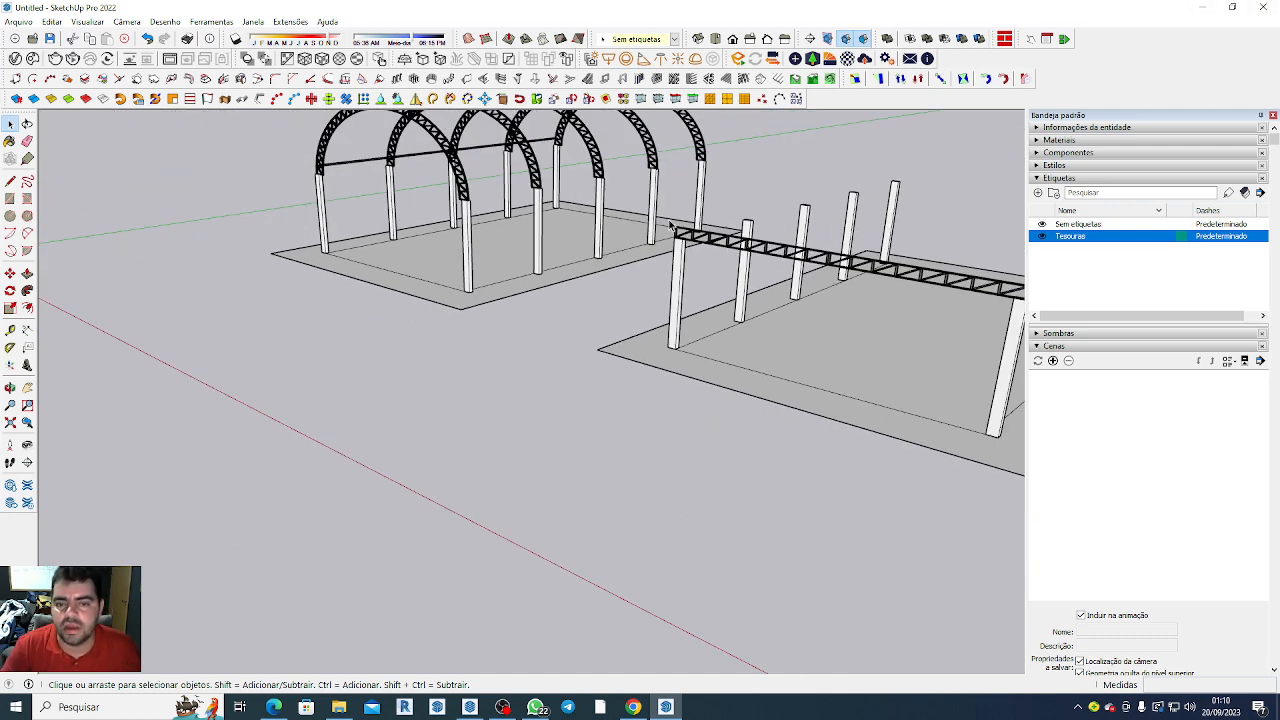
scroll(670, 225, down, 6)
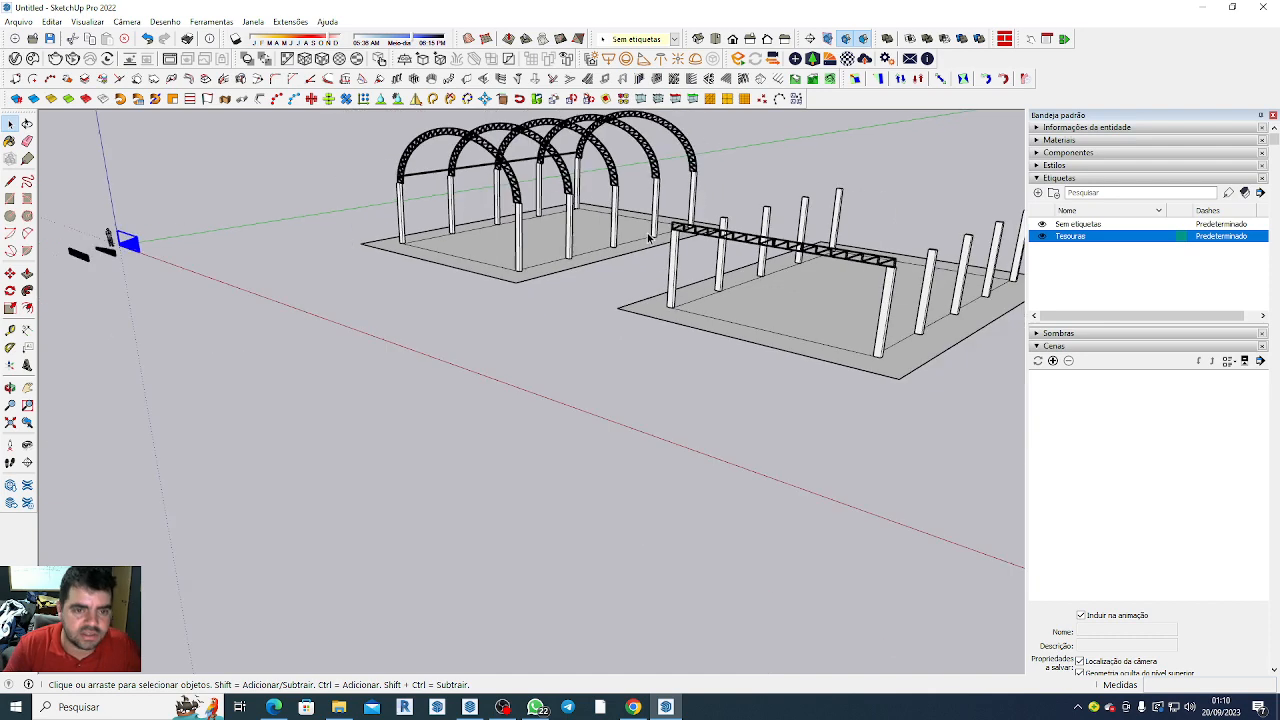
scroll(558, 228, up, 5)
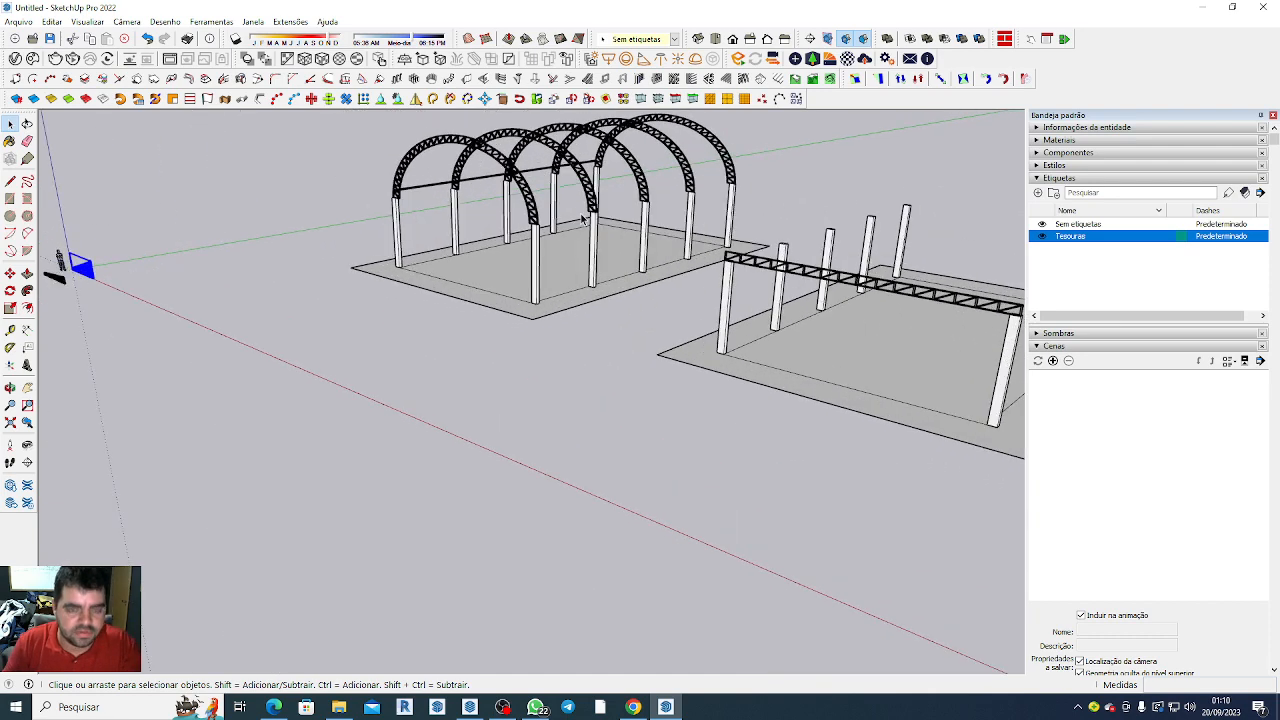
key(l)
scroll(832, 242, up, 2)
scroll(828, 238, up, 1)
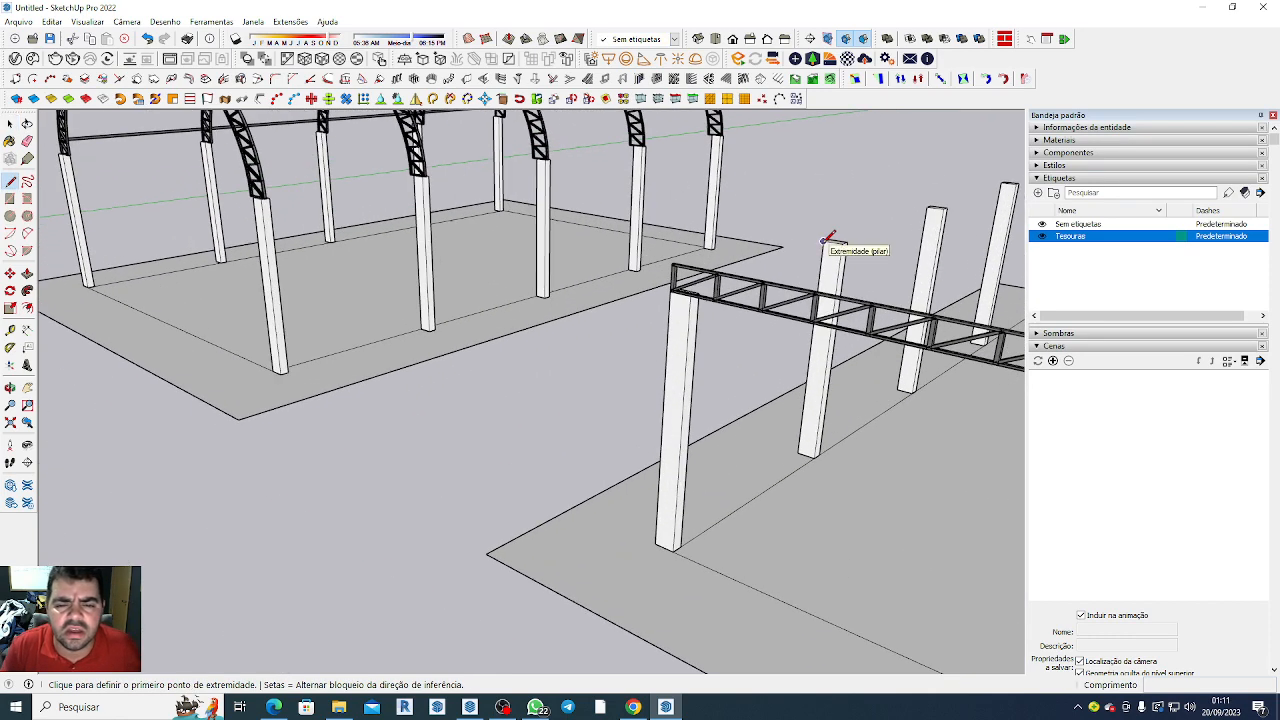
click(830, 240)
scroll(833, 240, down, 5)
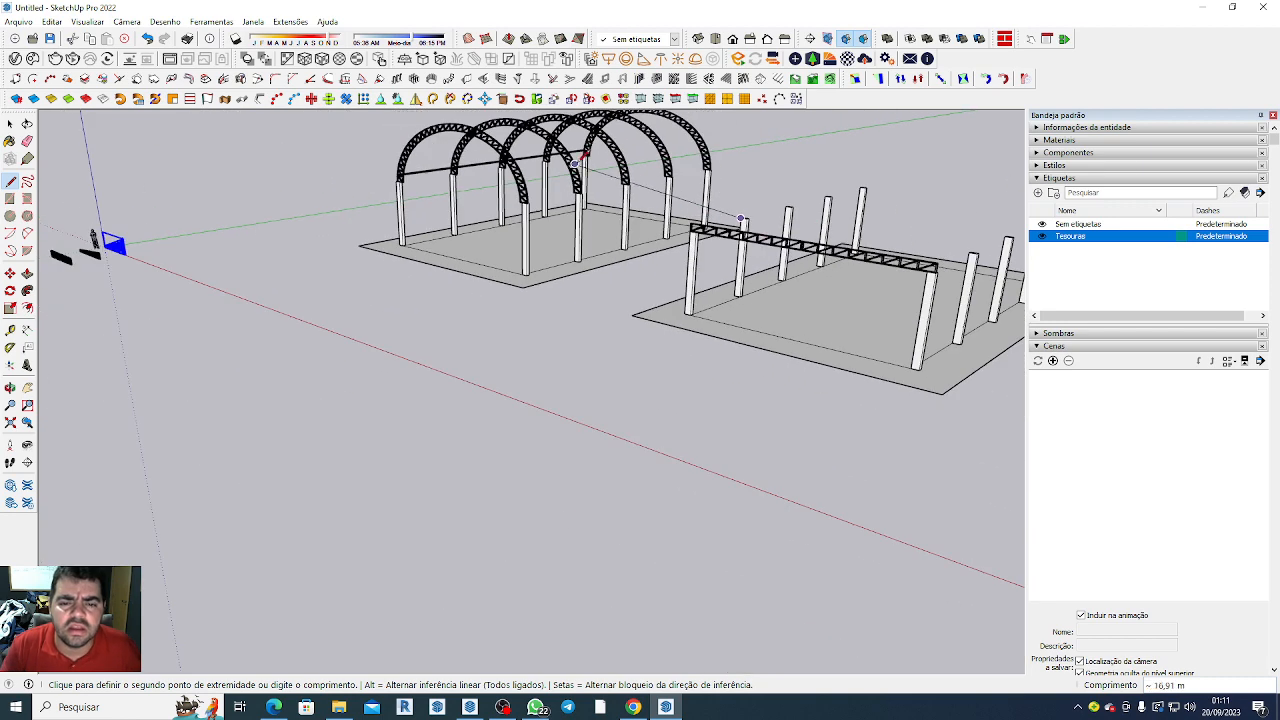
key(Right)
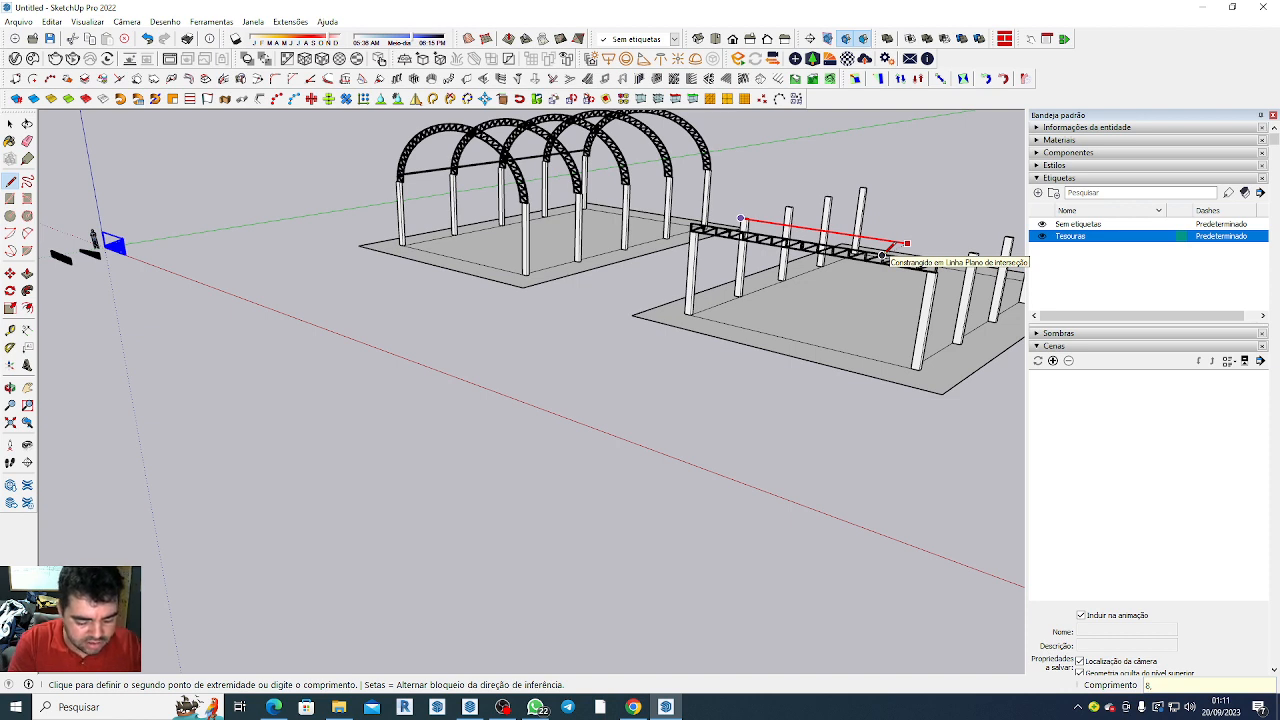
text(8,51)
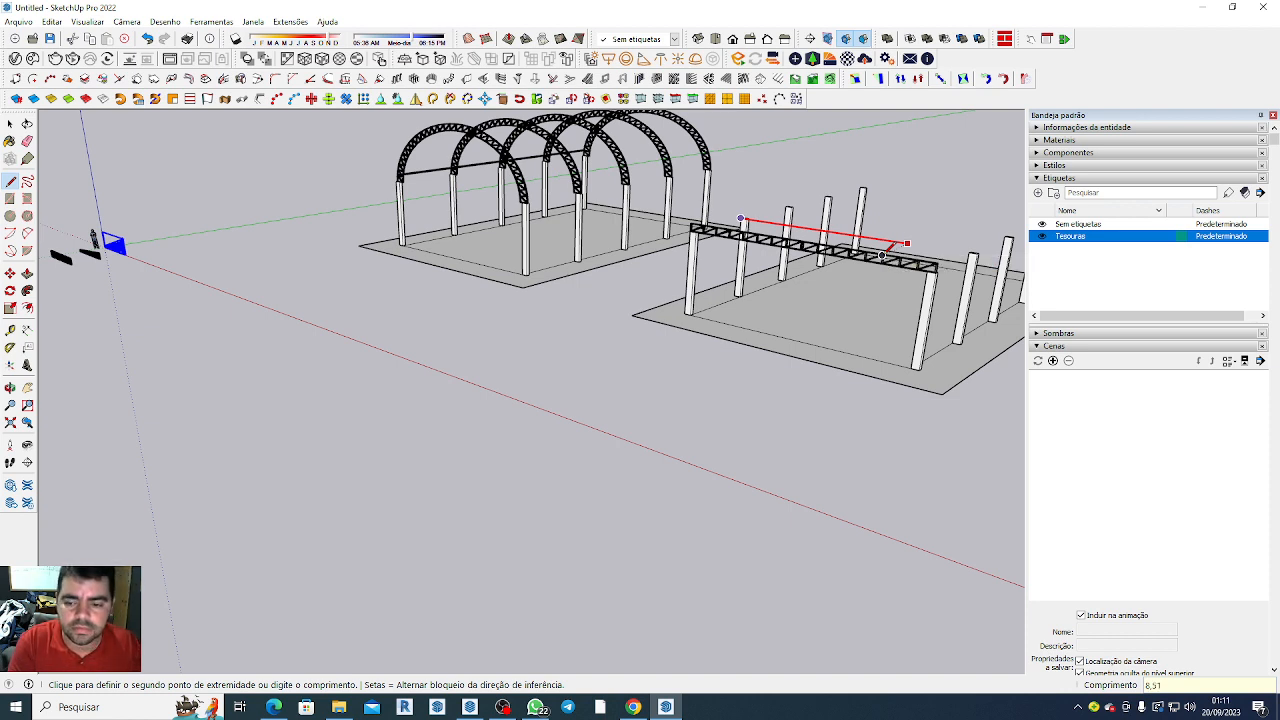
key(Return)
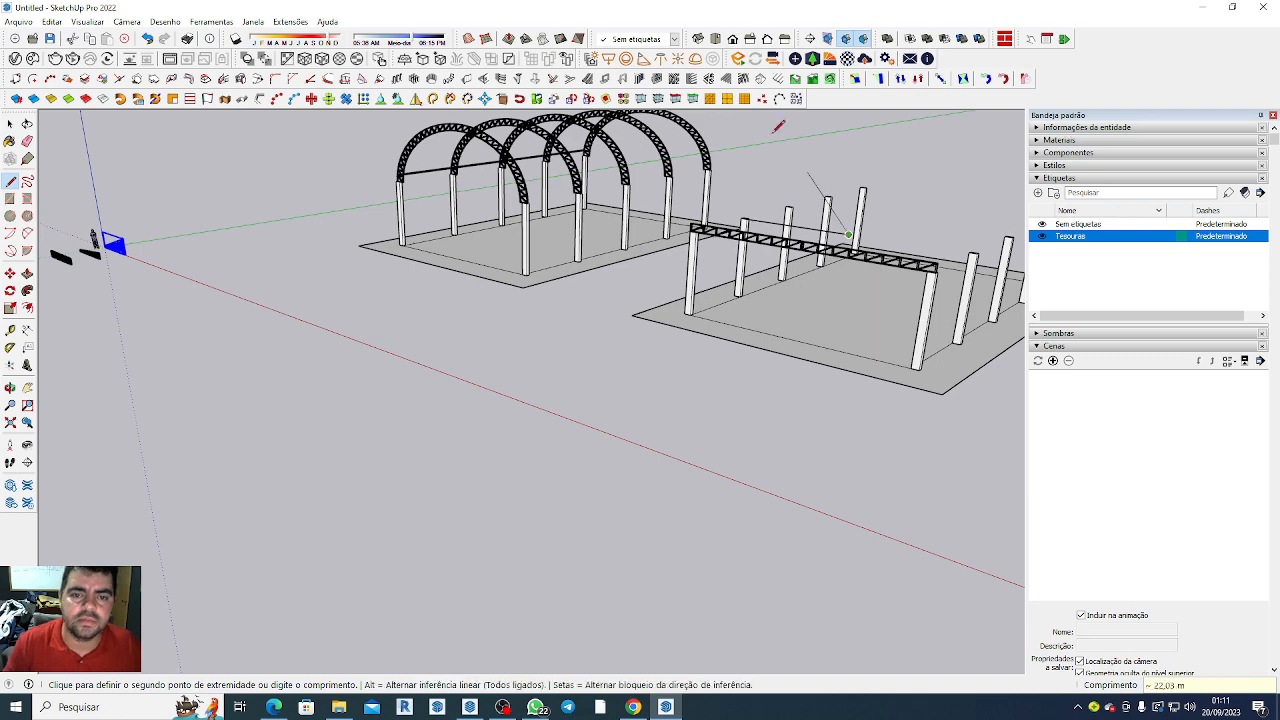
key(Escape)
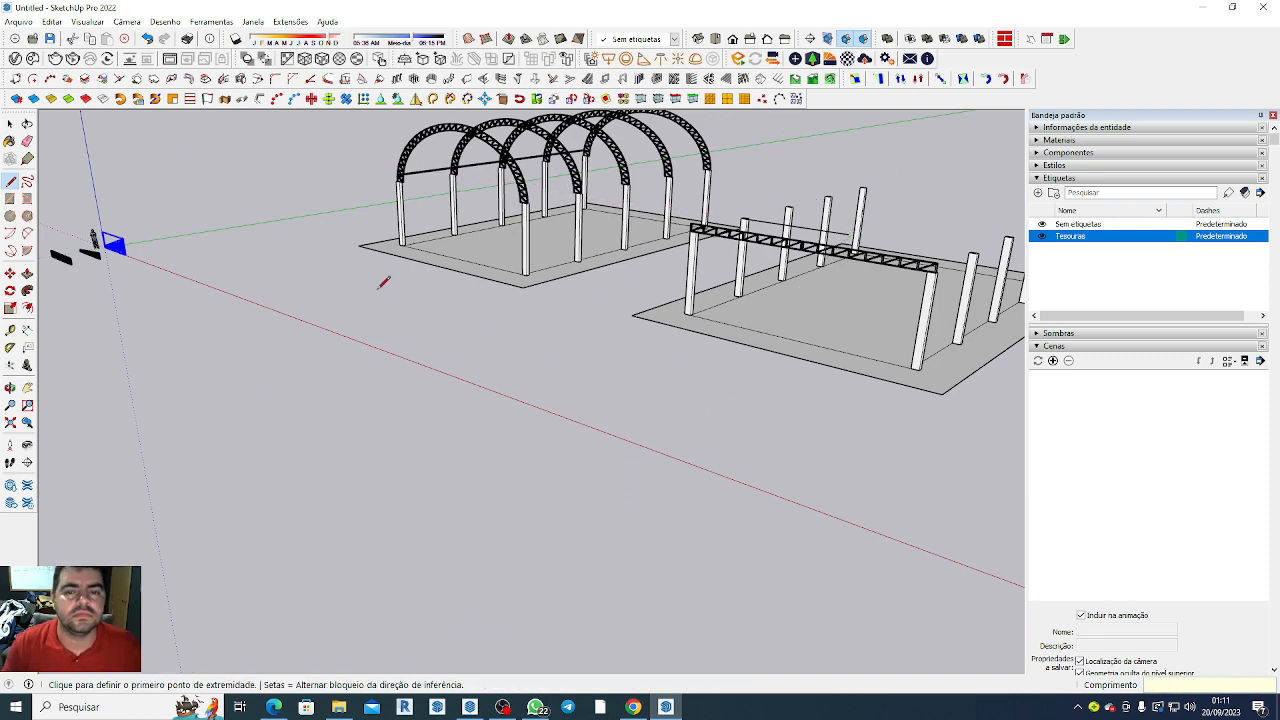
Copy the triangular half truss by its low-end bottom corner onto the top corner of the second column, at the start of the 8.51 m line.
key(m)
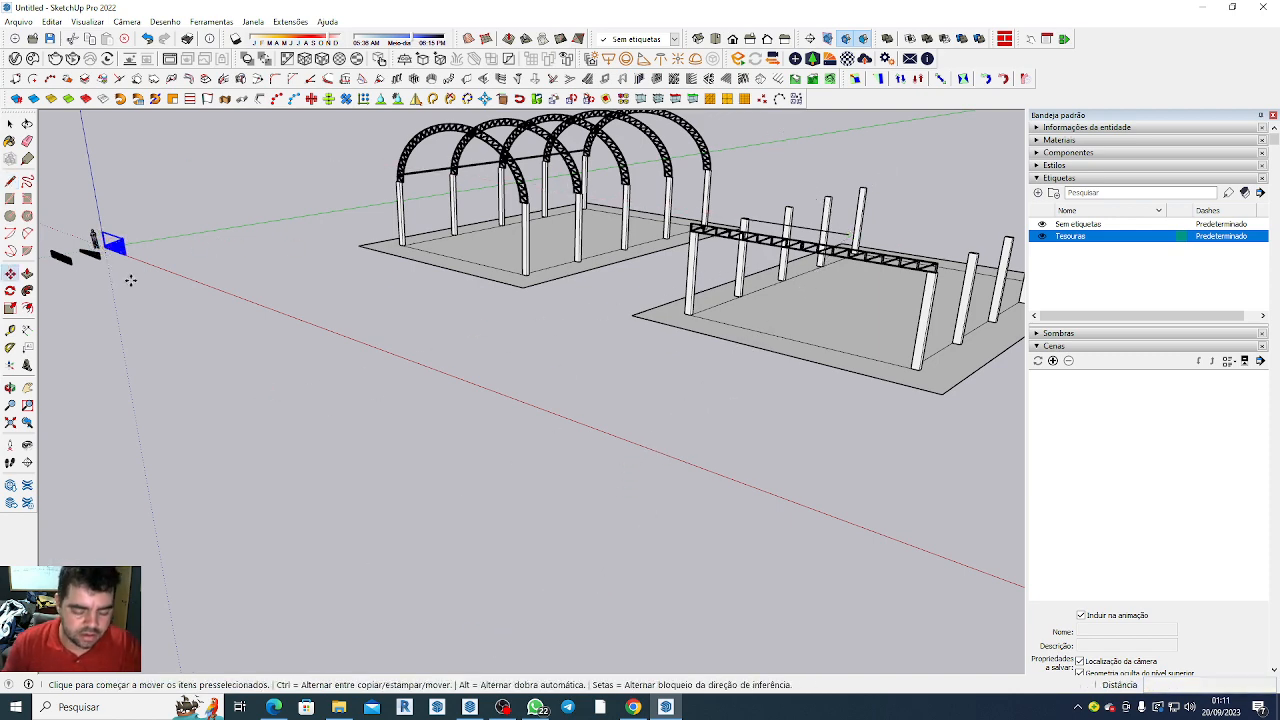
scroll(66, 217, up, 3)
scroll(105, 240, up, 6)
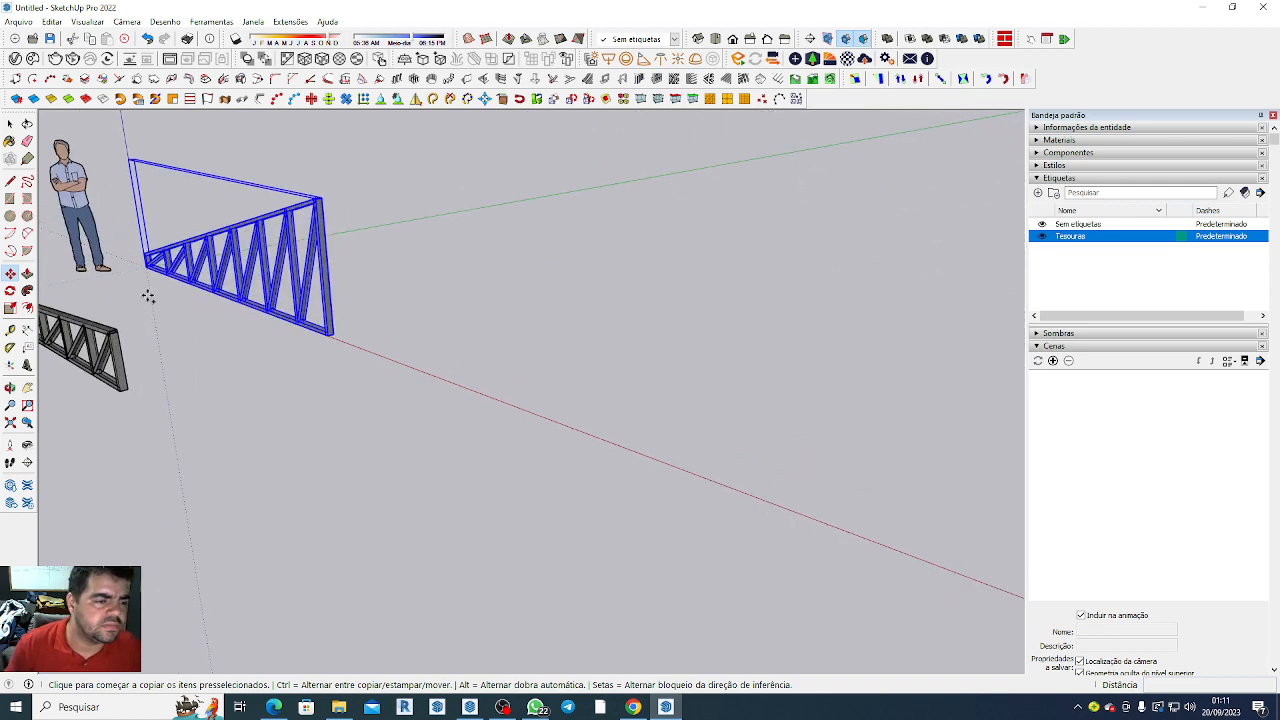
click(143, 259)
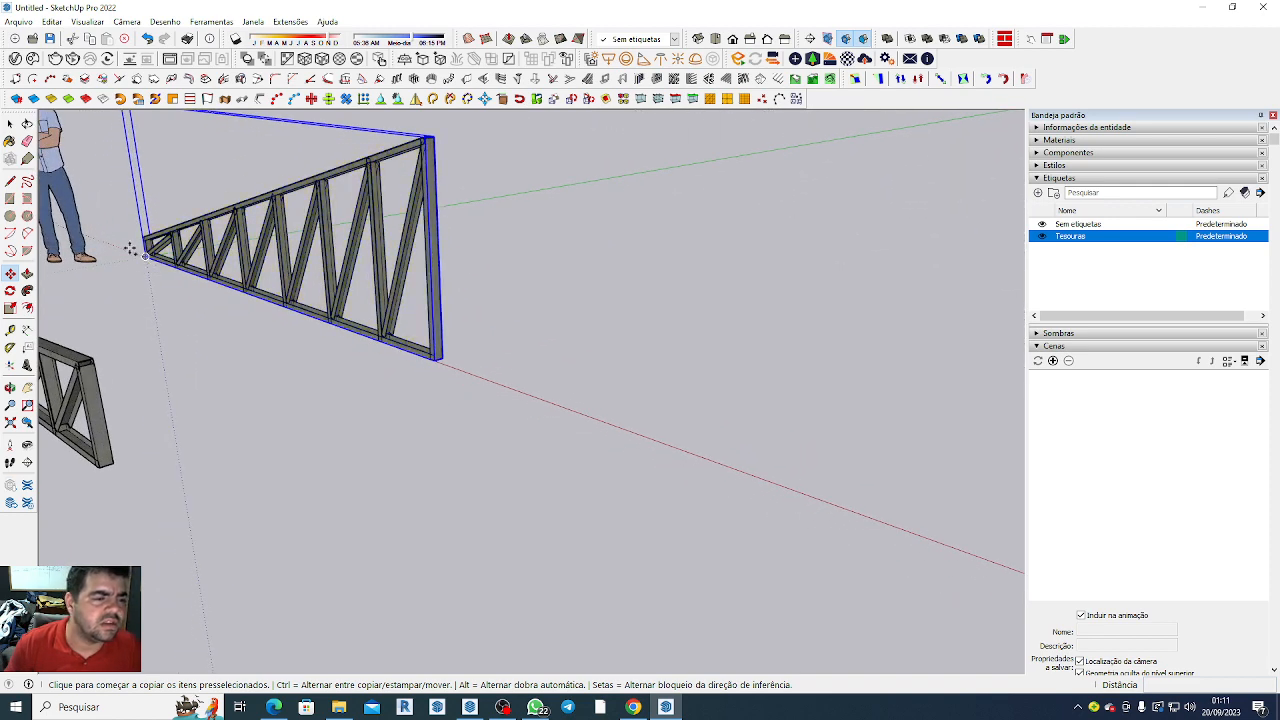
scroll(130, 252, down, 3)
scroll(250, 280, down, 8)
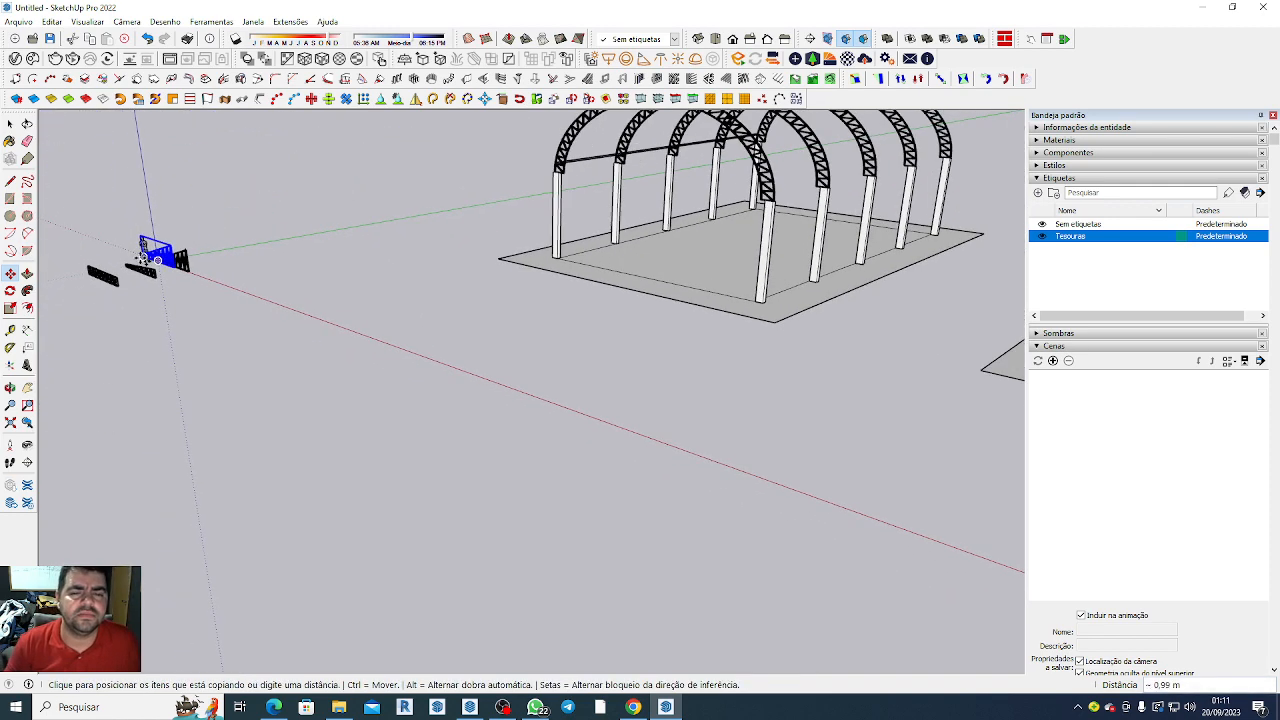
scroll(585, 258, up, 8)
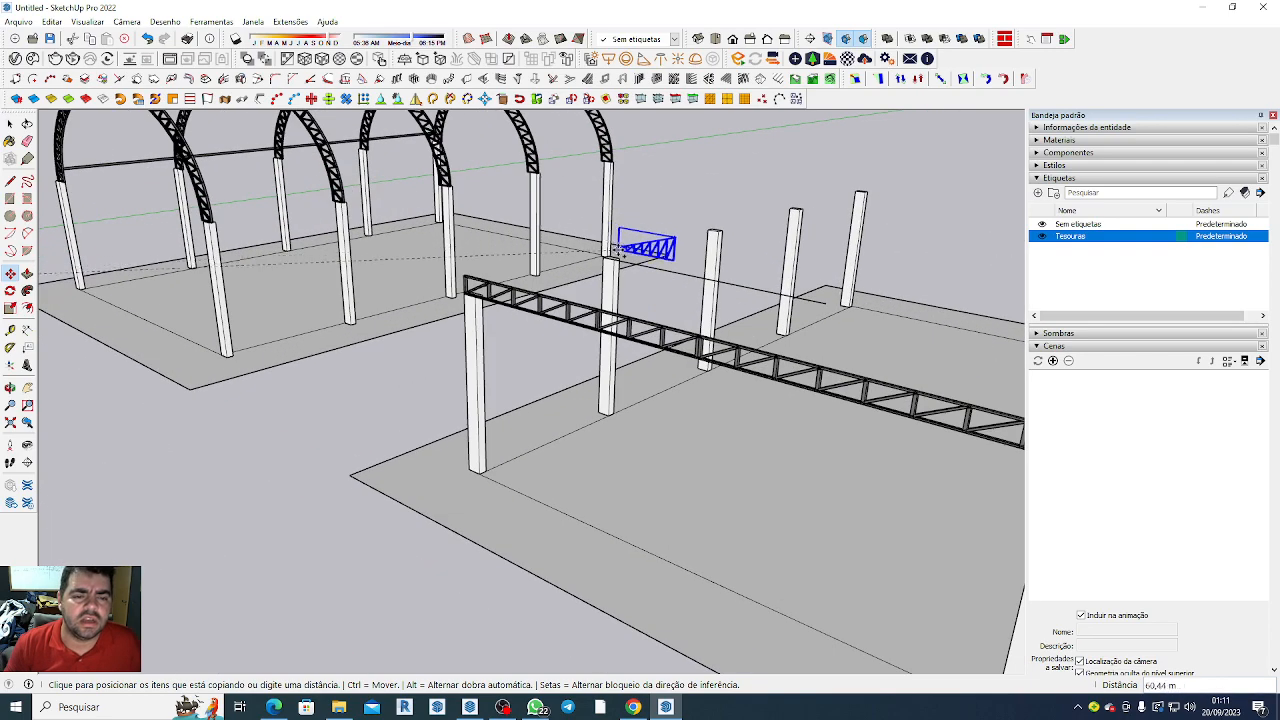
click(585, 263)
scroll(585, 263, down, 8)
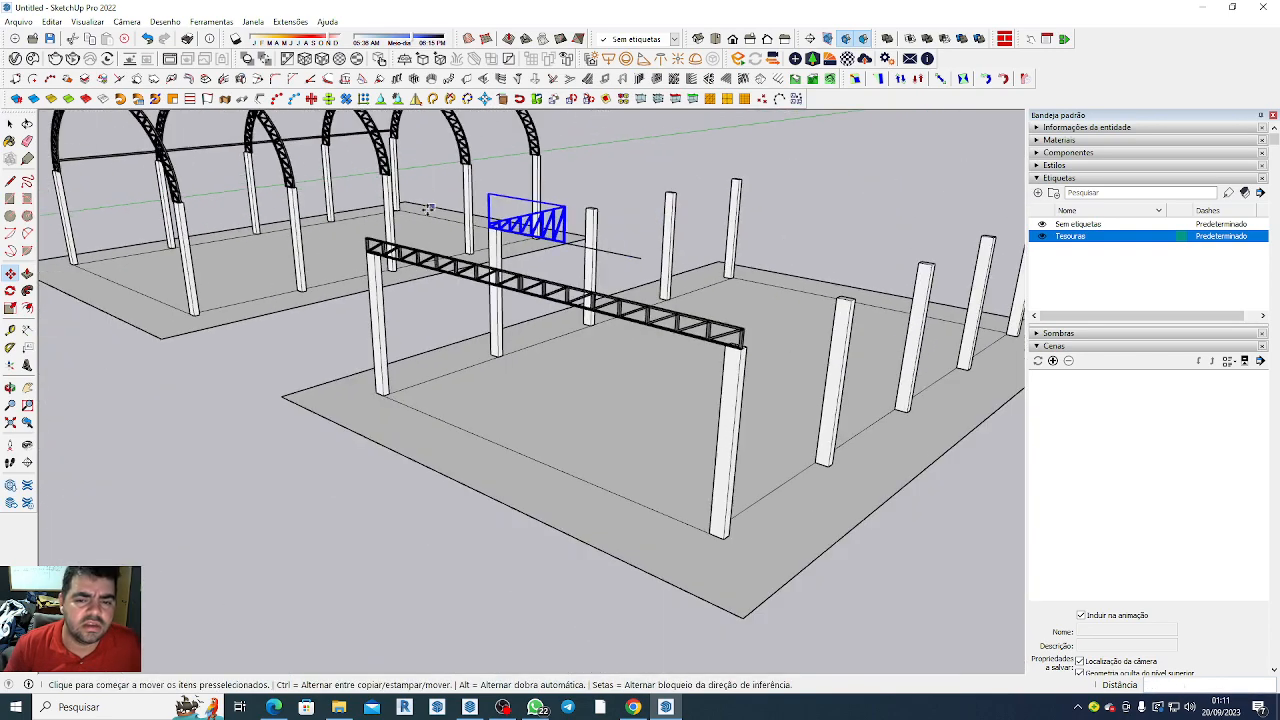
Scale the copied triangular truss along the red axis so its tall end meets the end of the 8.51 m line.
scroll(557, 229, up, 8)
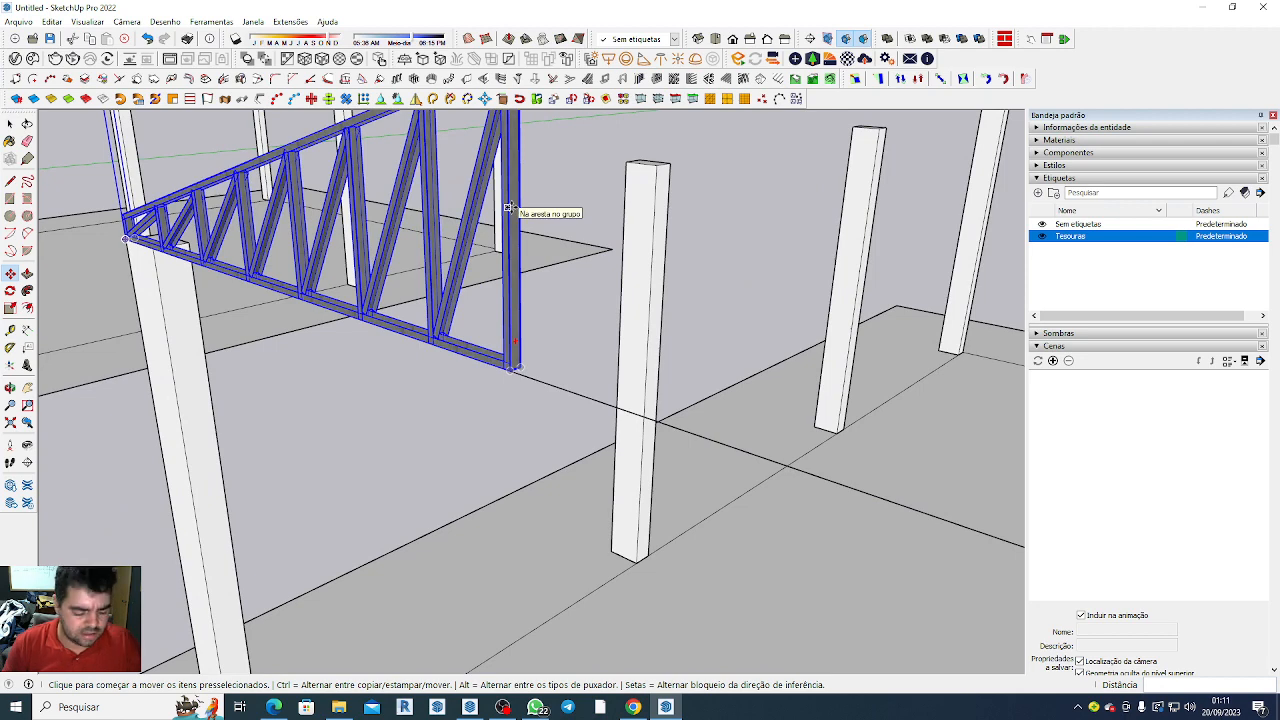
key(s)
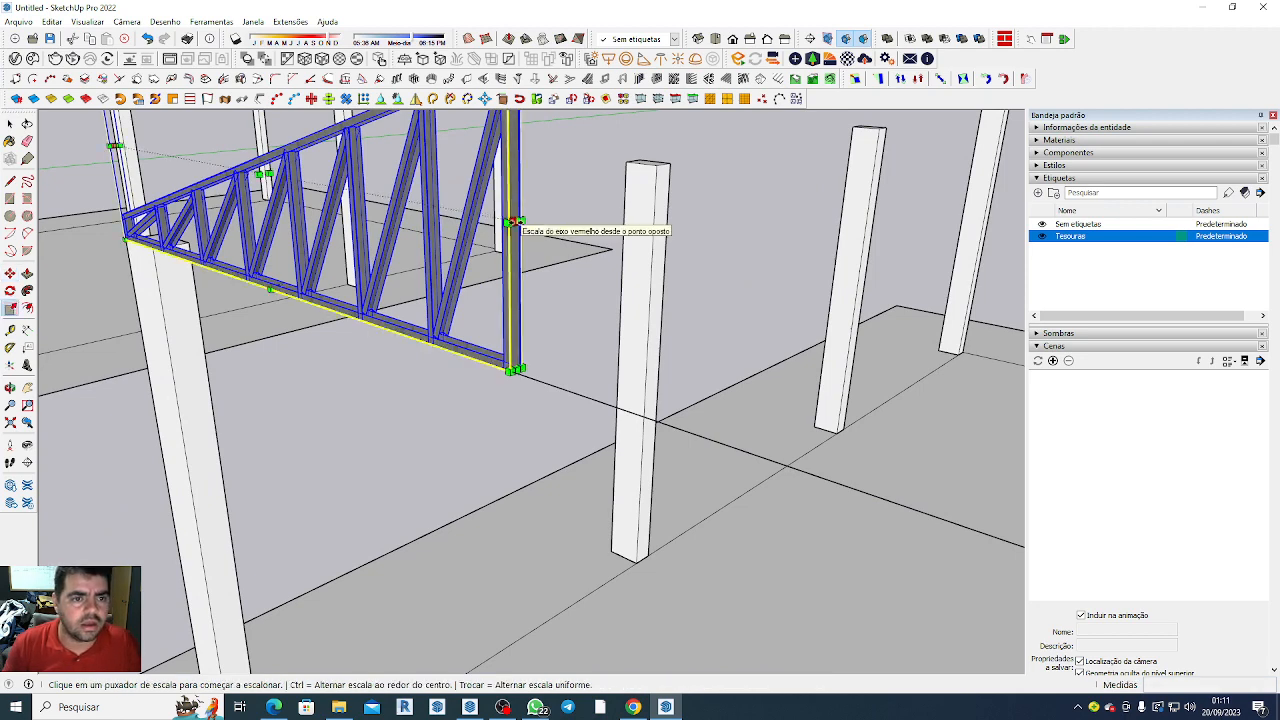
scroll(512, 222, up, 6)
scroll(512, 230, down, 5)
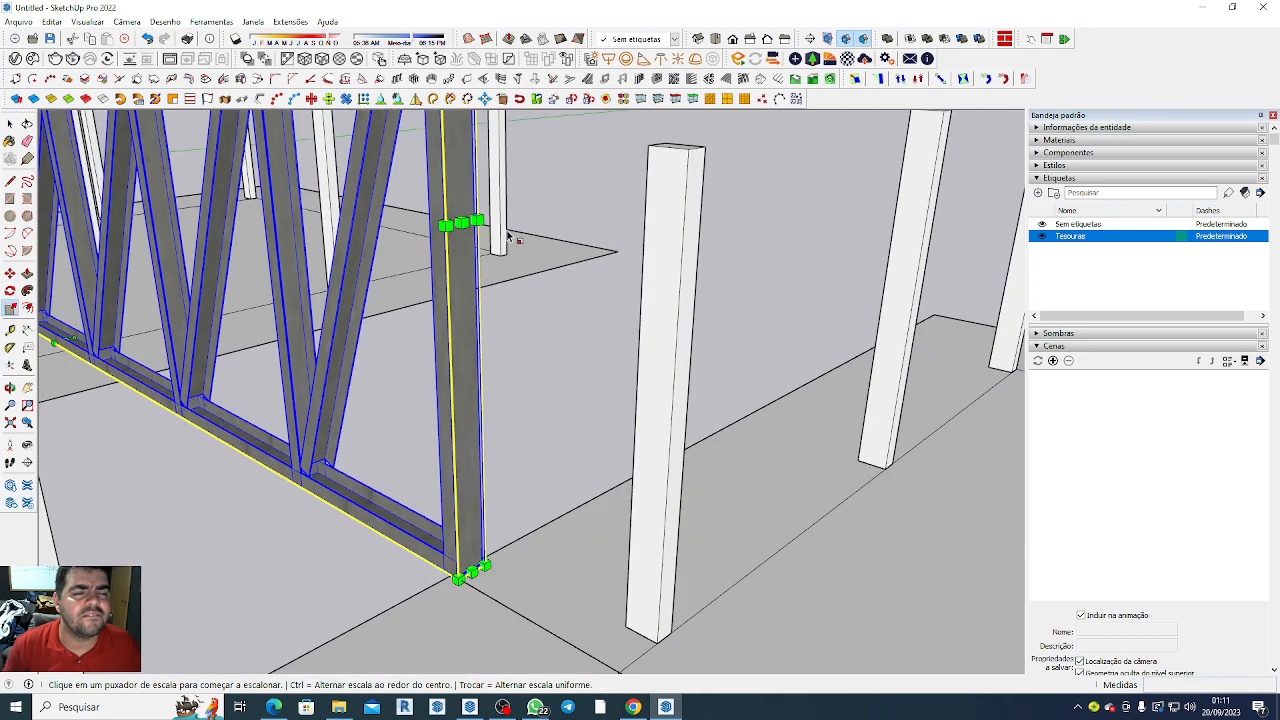
click(468, 216)
scroll(412, 149, down, 1)
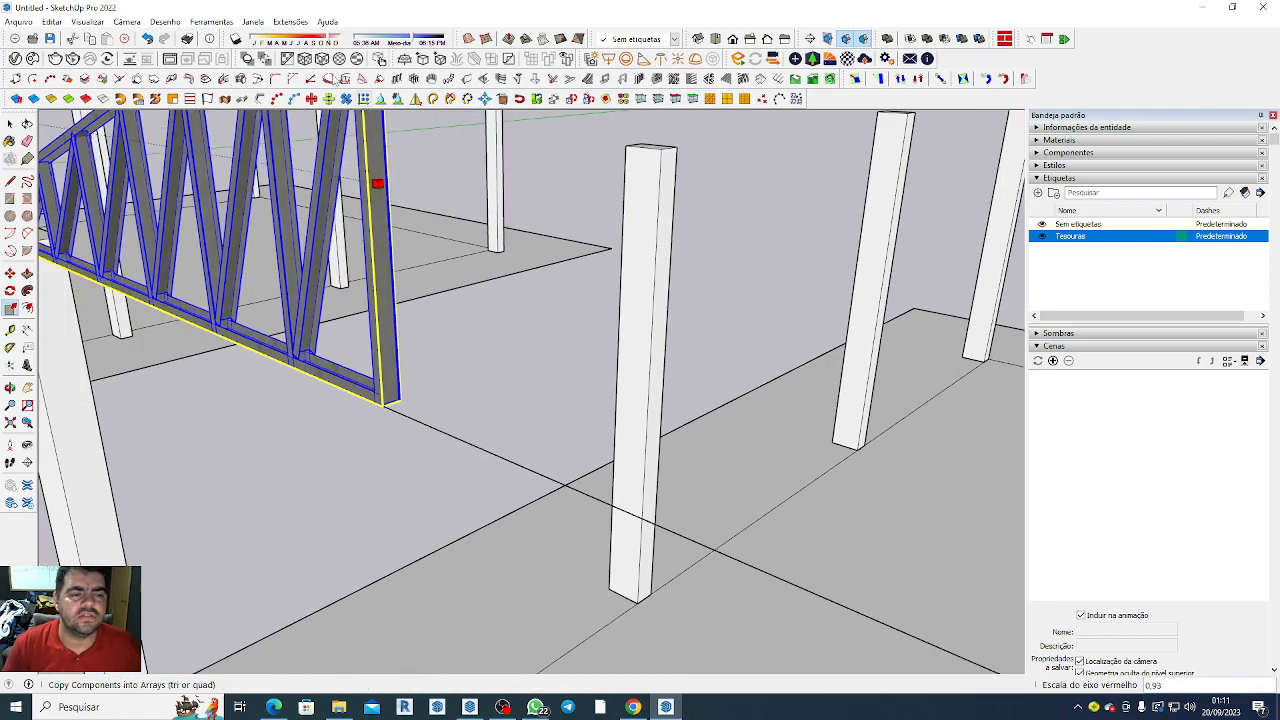
scroll(370, 184, down, 3)
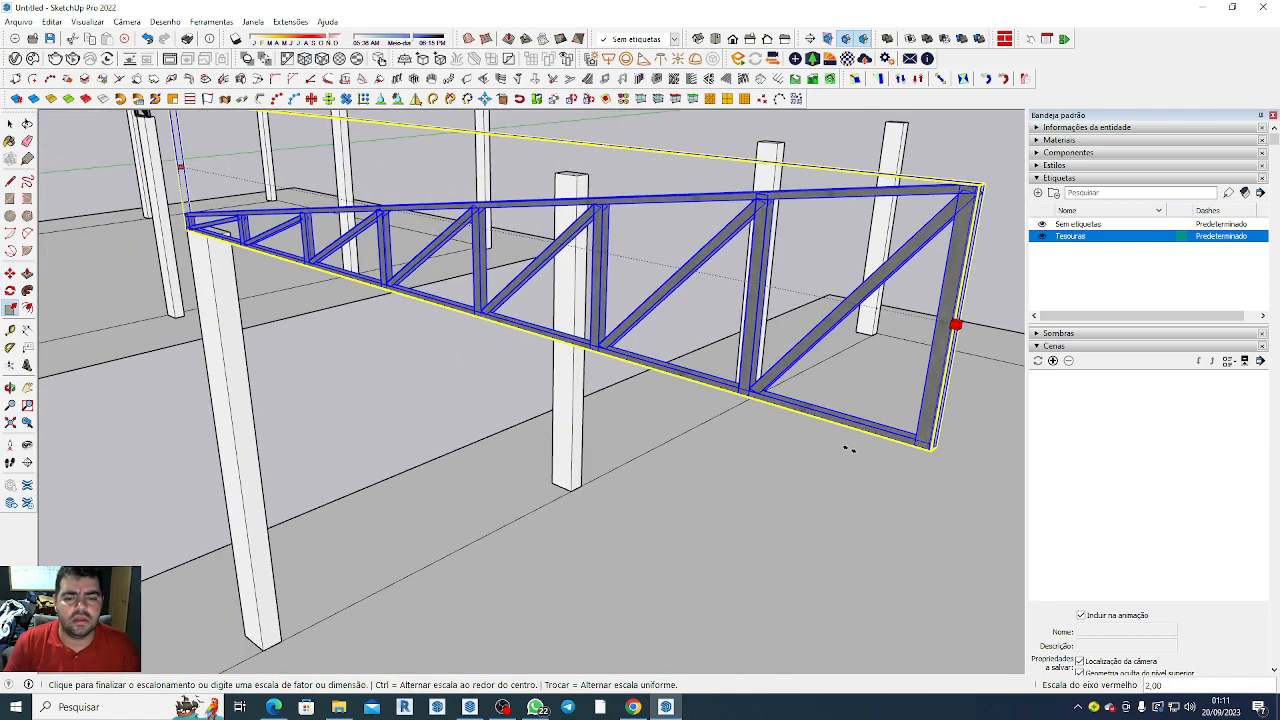
click(847, 432)
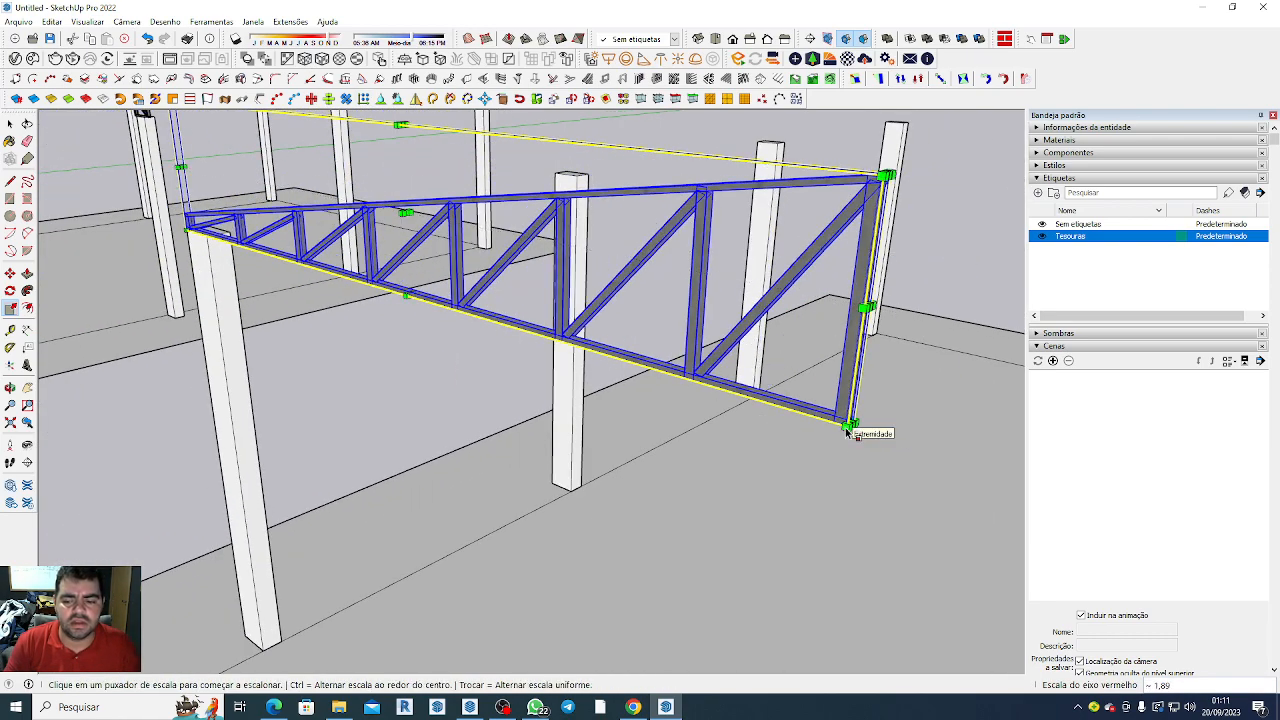
scroll(682, 377, down, 1)
scroll(430, 255, down, 5)
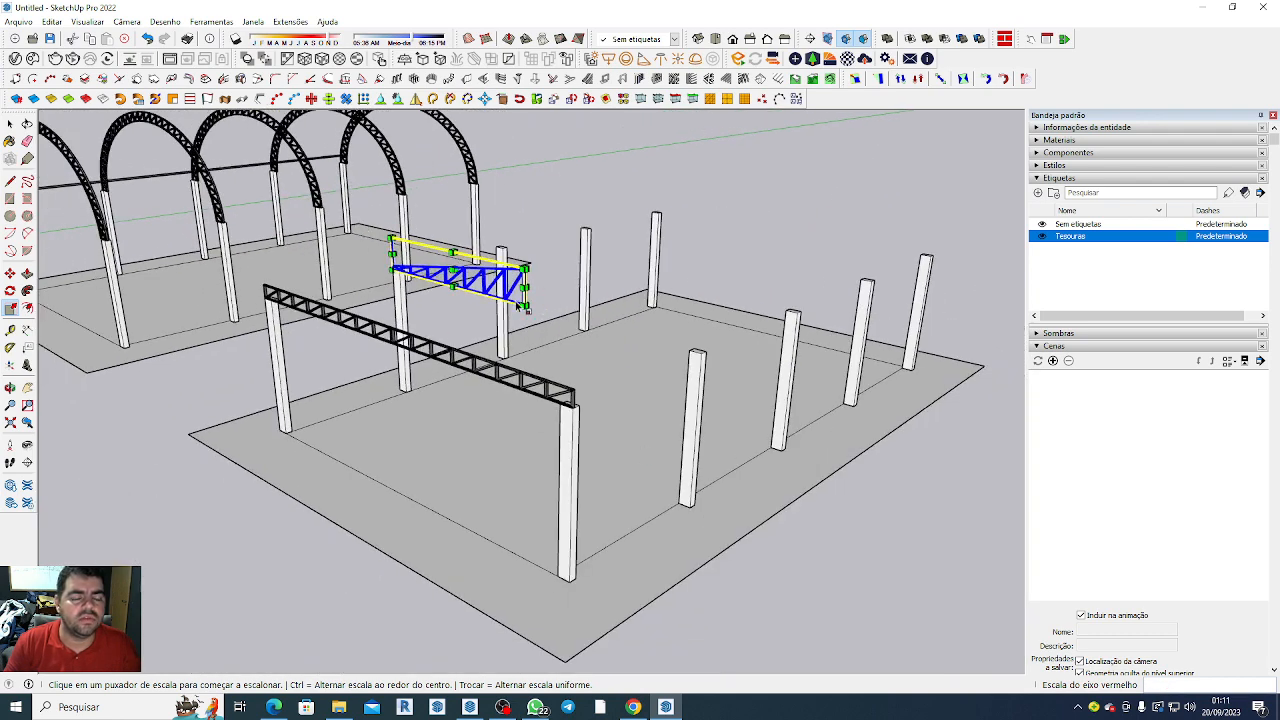
key(space)
Copy the scaled half truss by its low-end bottom corner onto the top corner of the opposite column in the second pair.
scroll(487, 287, up, 1)
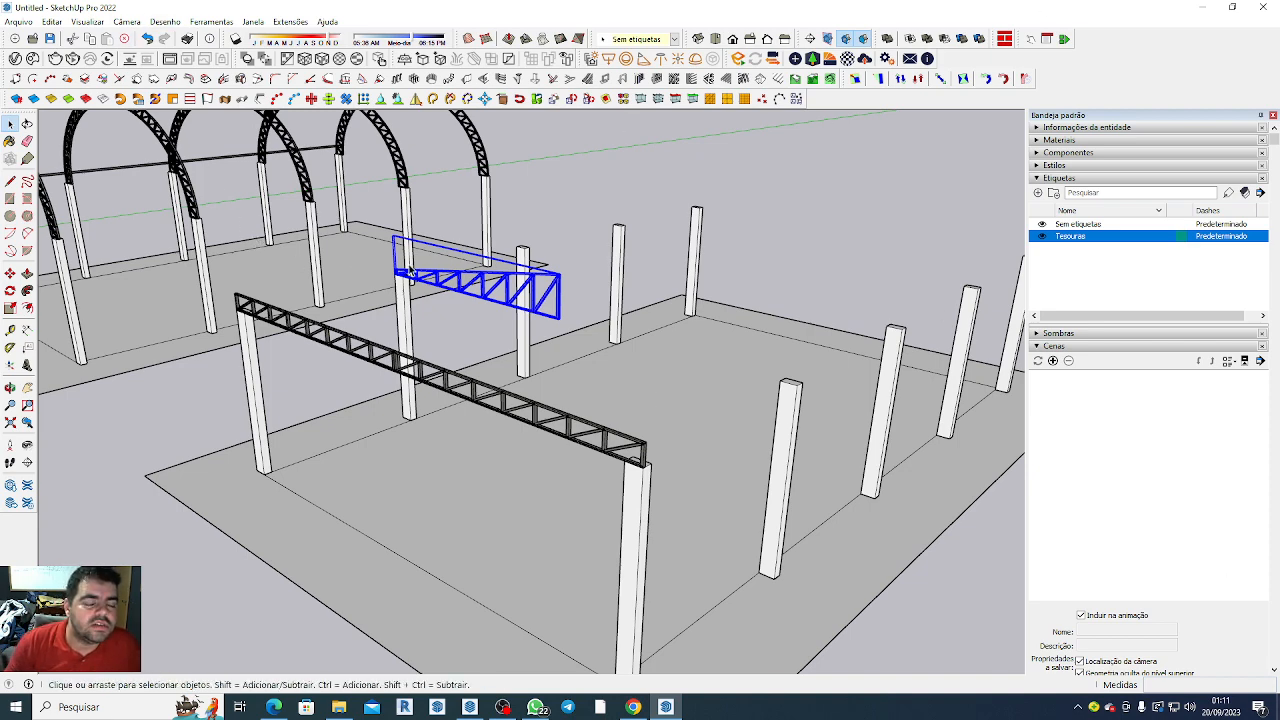
scroll(400, 272, up, 4)
scroll(396, 275, up, 3)
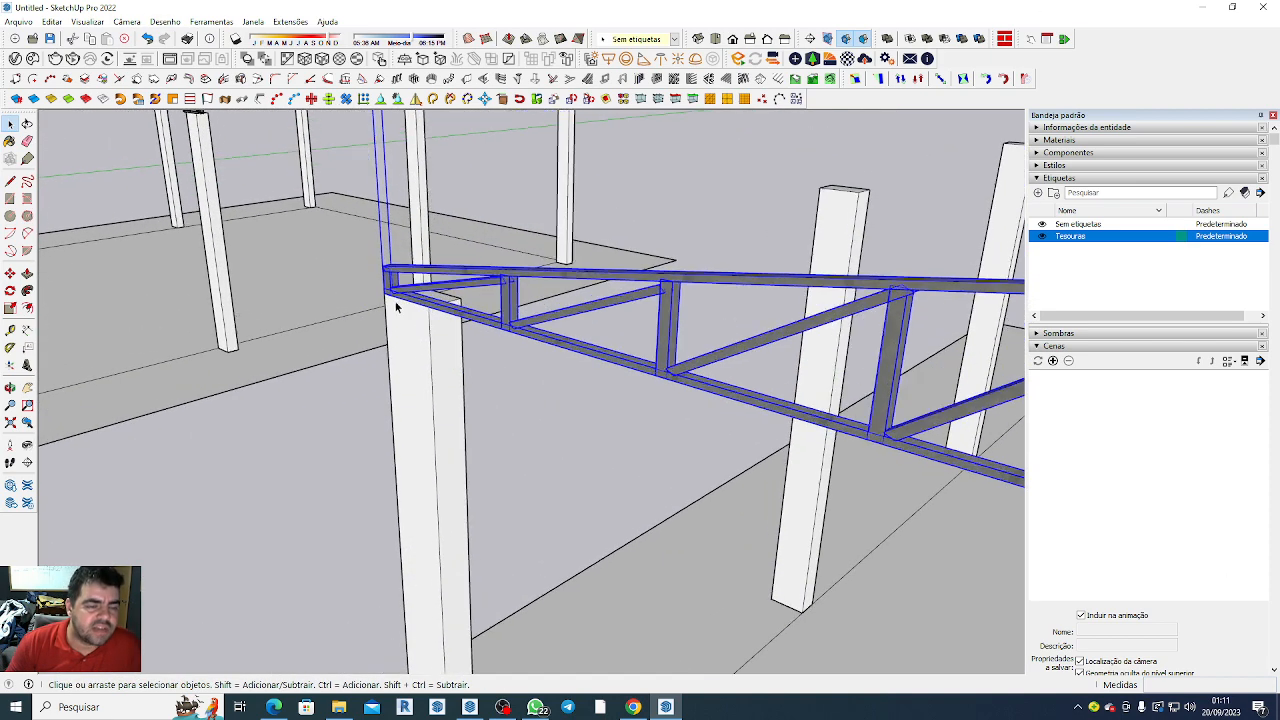
key(m)
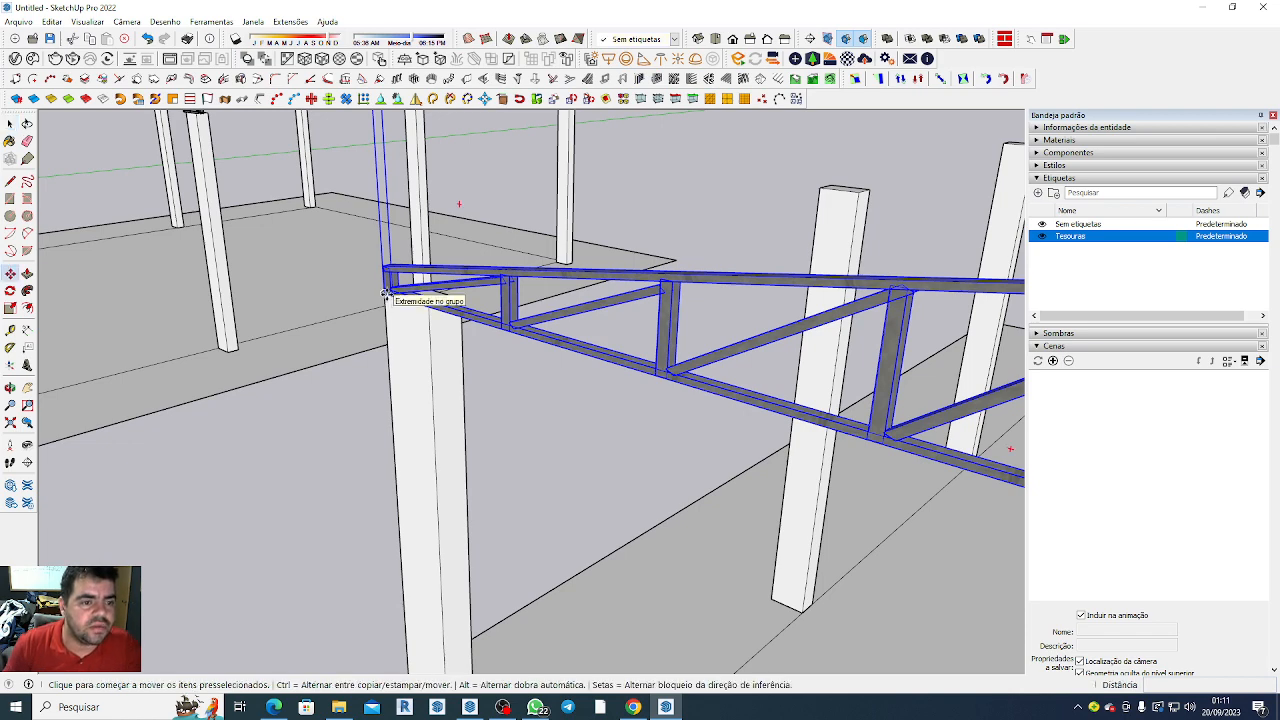
key(ctrl)
click(387, 292)
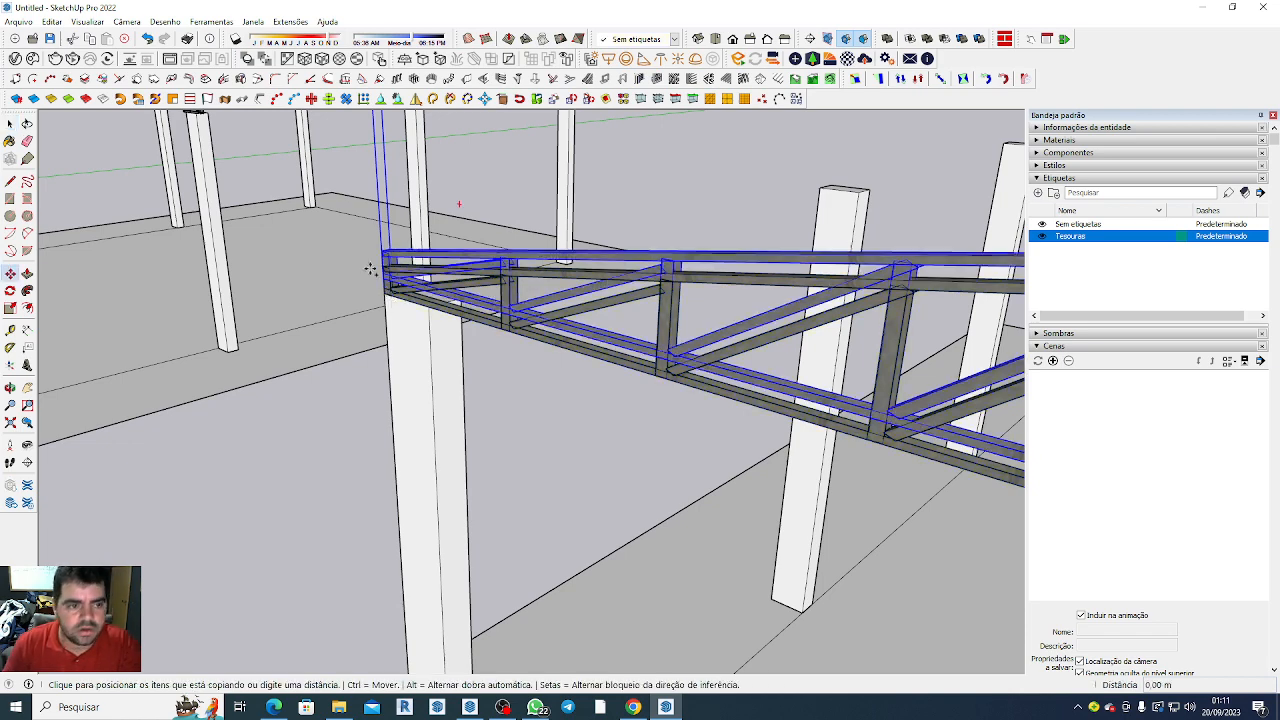
scroll(380, 280, down, 6)
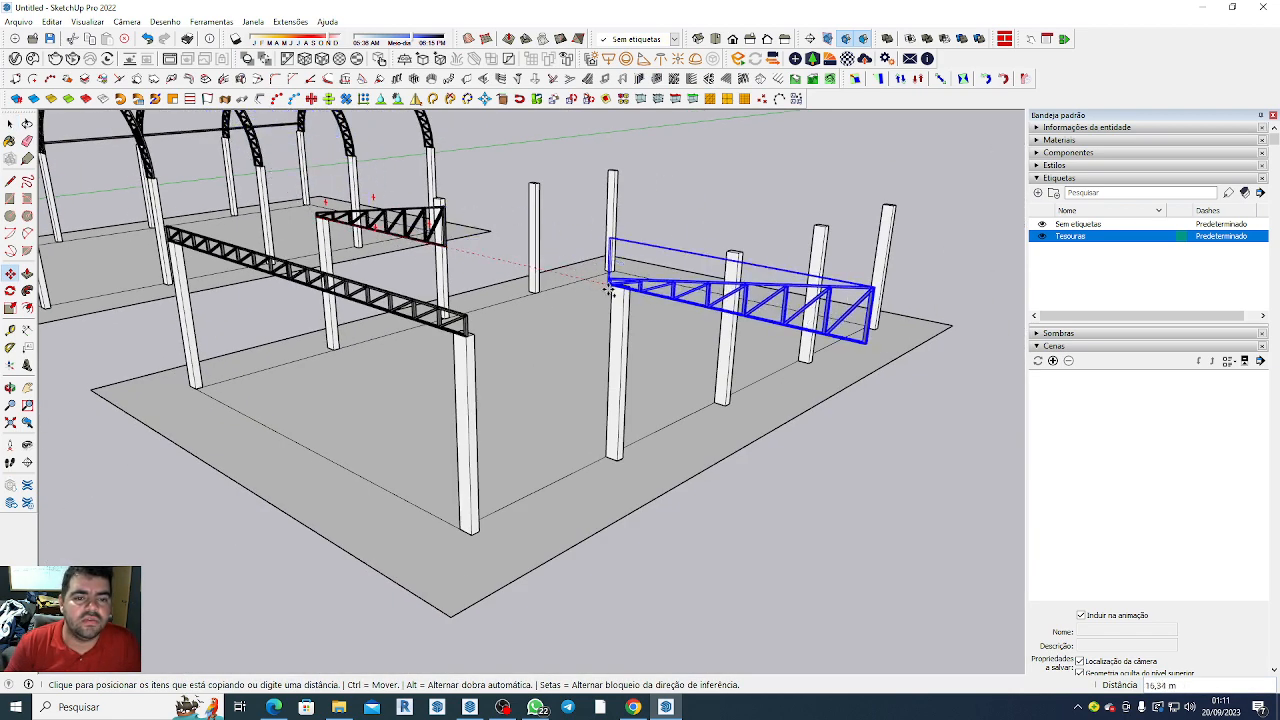
scroll(610, 277, up, 4)
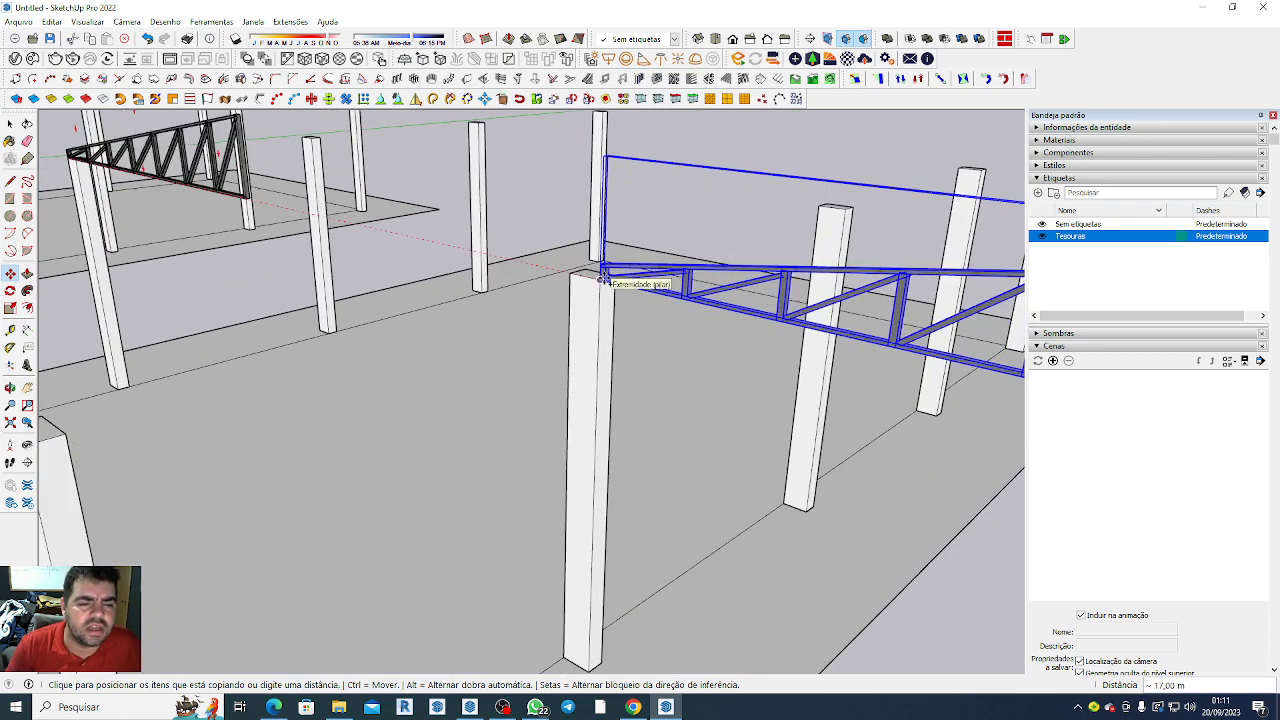
click(605, 278)
scroll(605, 278, down, 5)
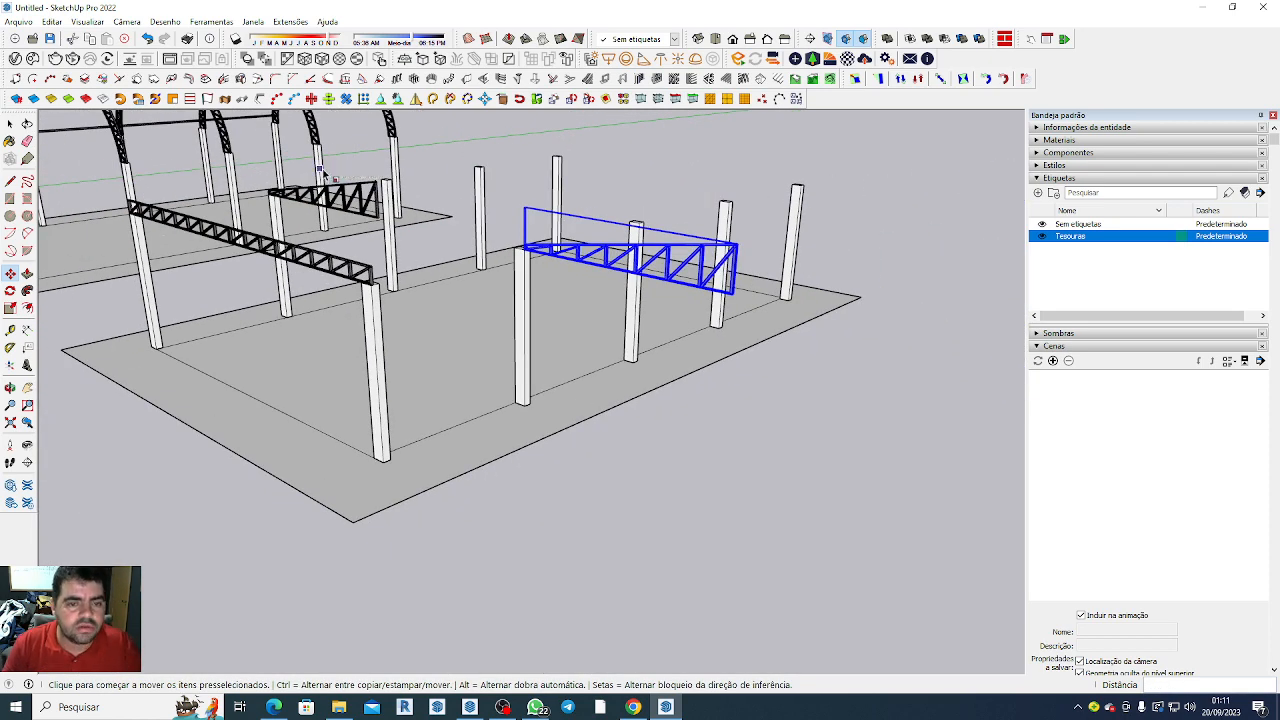
Mirror the copied half truss with a red-axis scale factor of -1 so its tall end faces the first half.
key(s)
scroll(737, 275, up, 6)
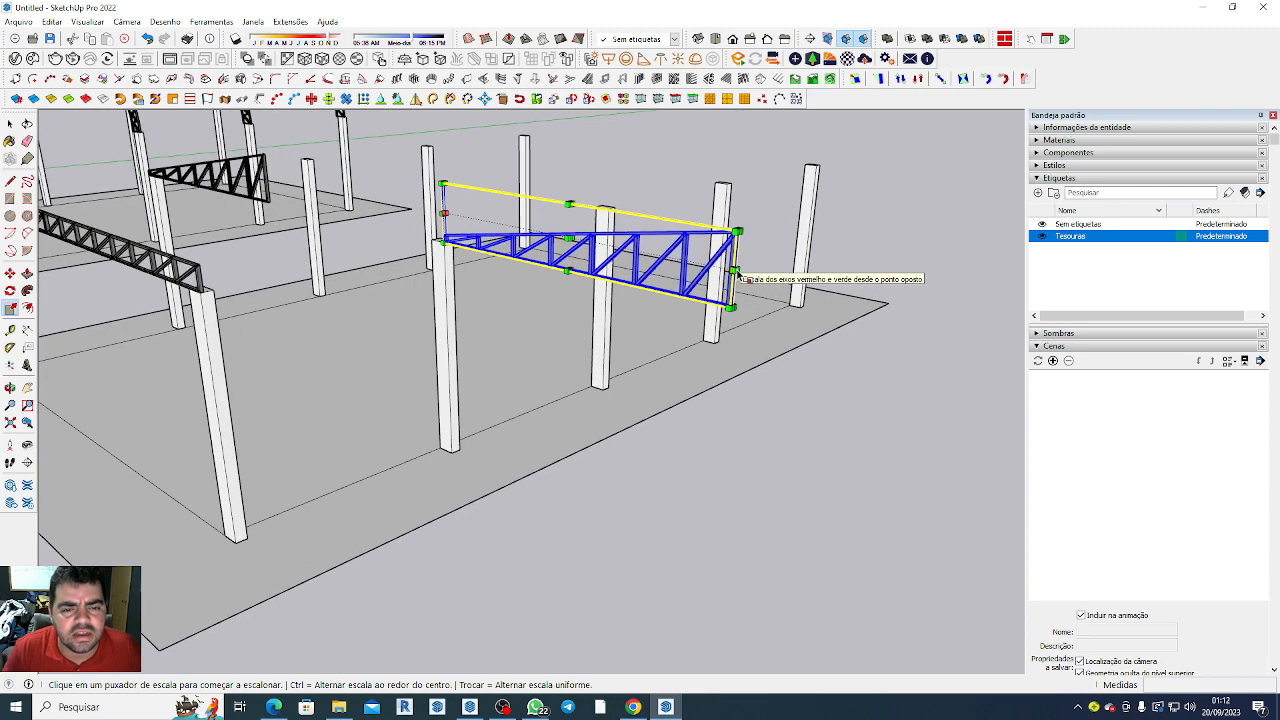
scroll(660, 294, down, 2)
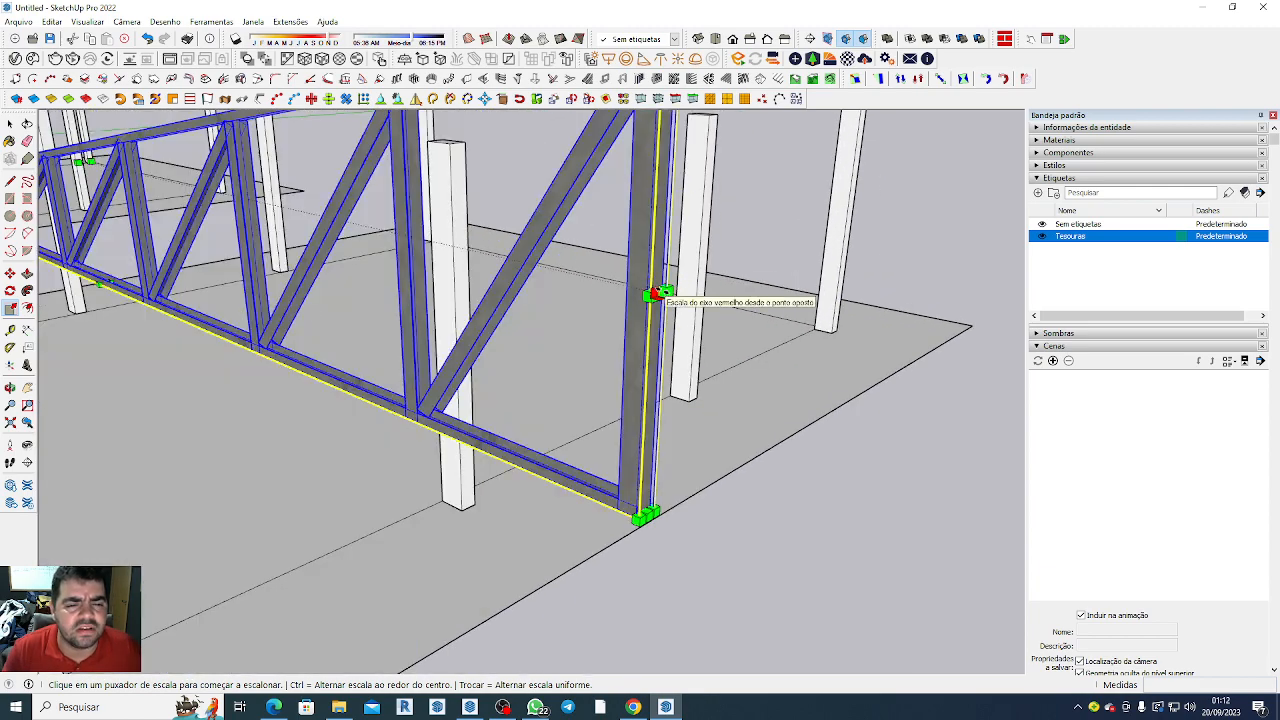
scroll(655, 293, up, 3)
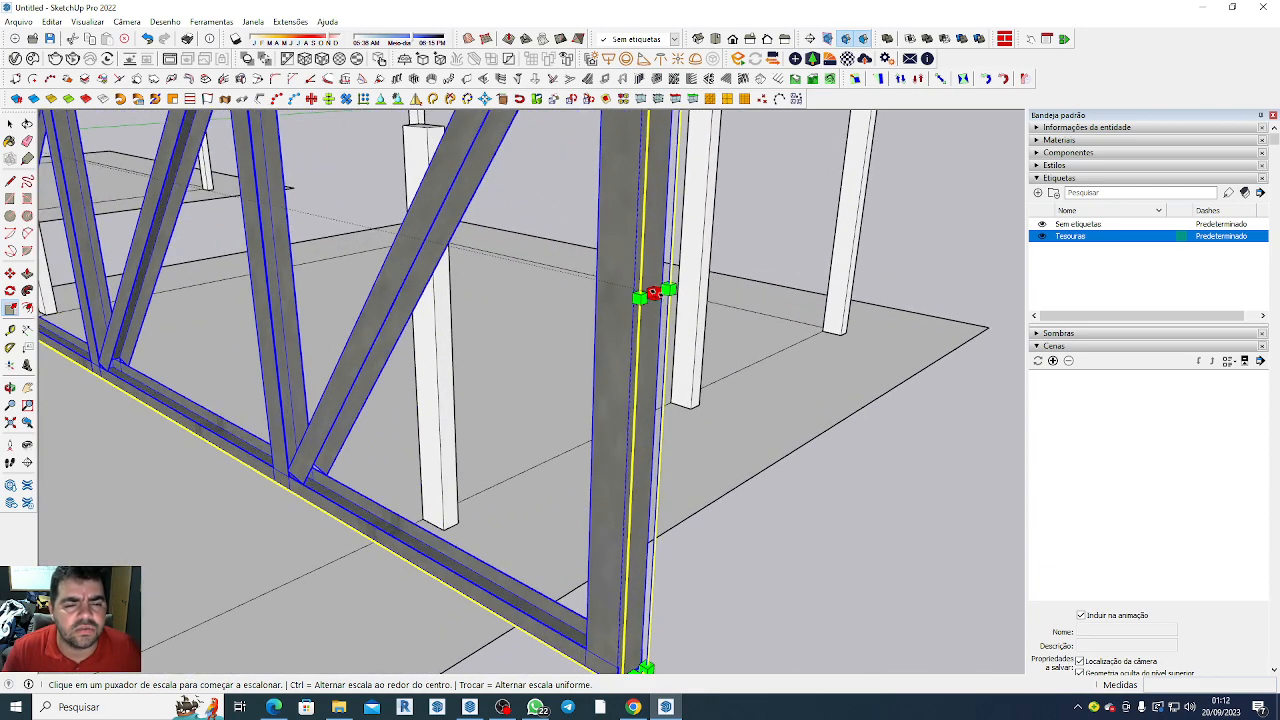
click(652, 293)
scroll(652, 293, down, 6)
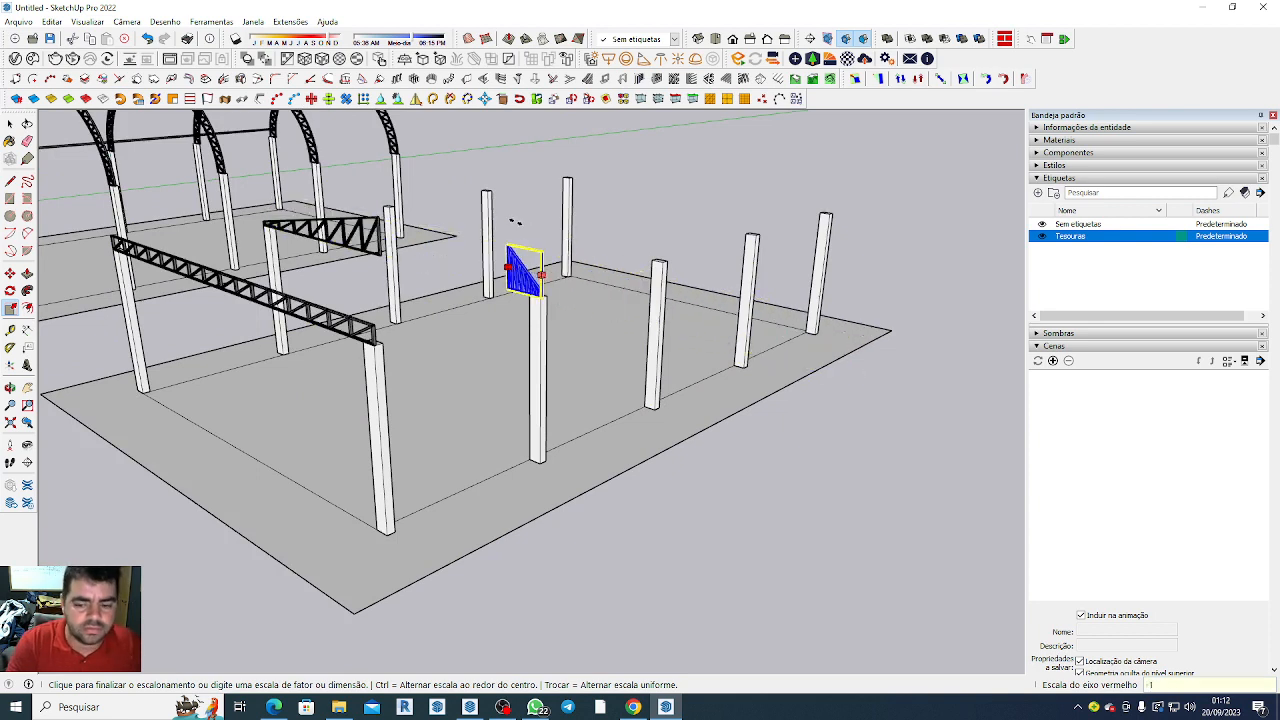
key(Return)
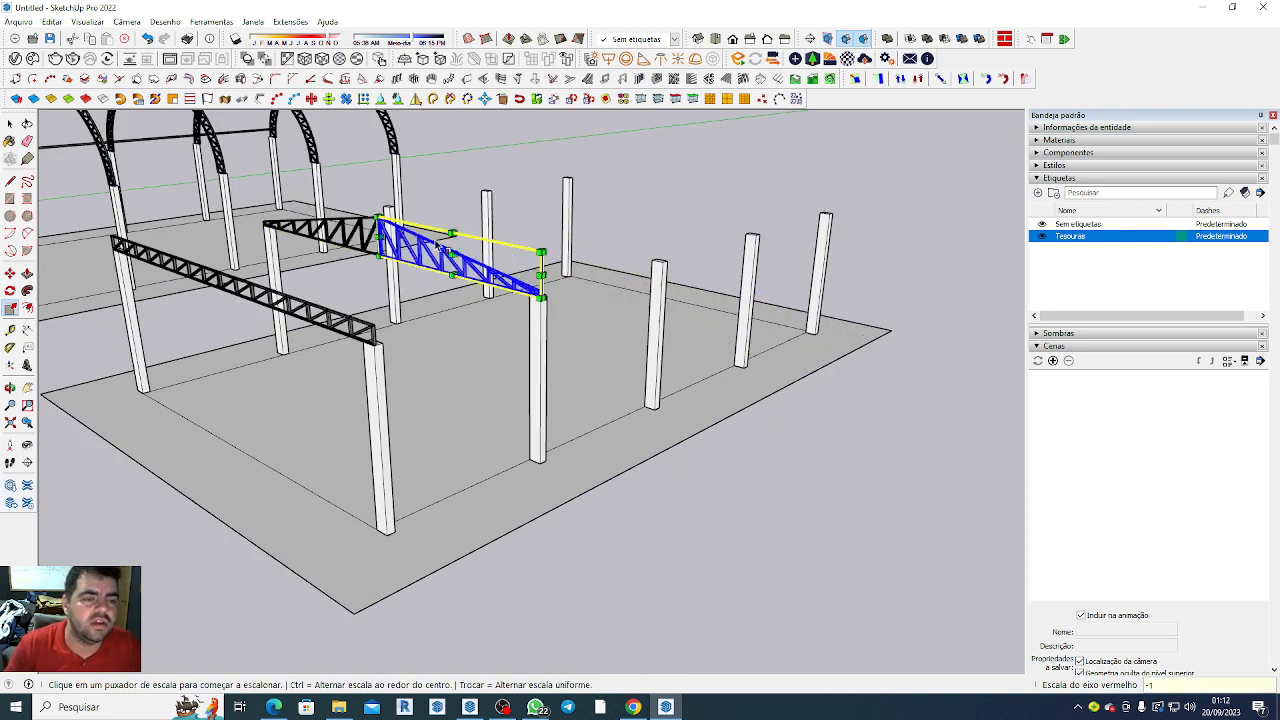
click(11, 124)
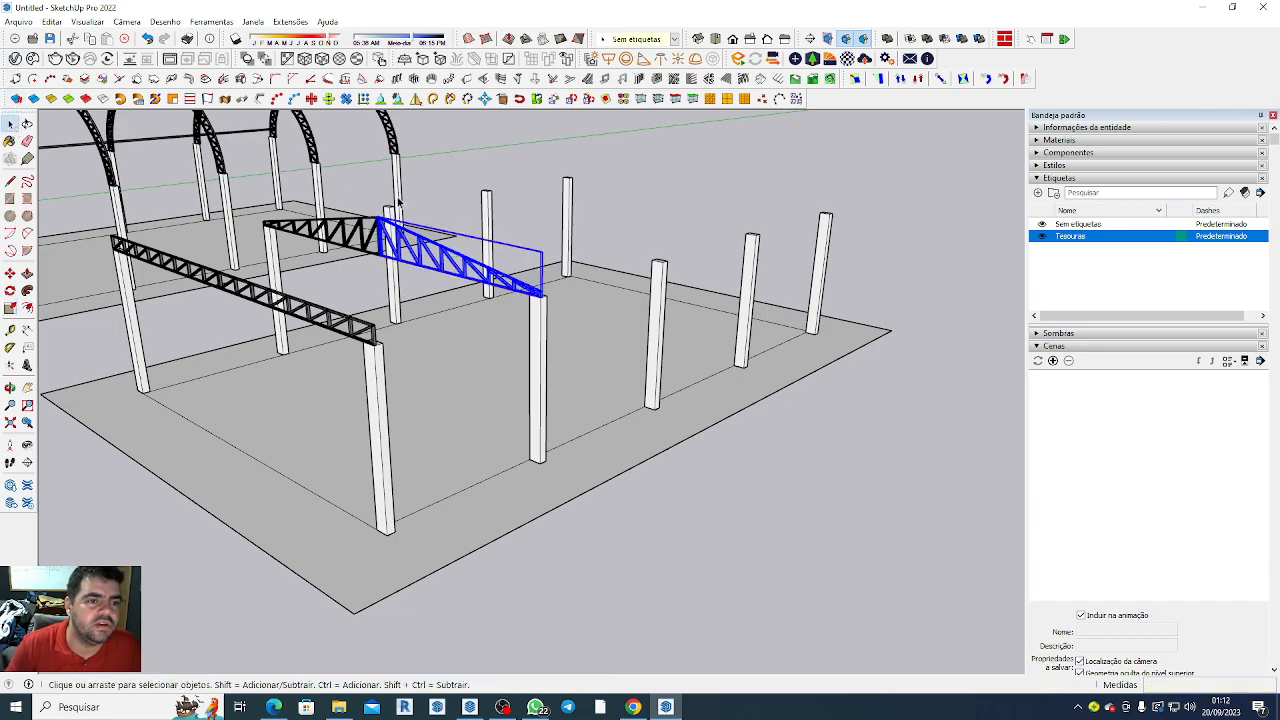
Examine the joint between the two half trusses and compare the gable truss with the arched trusses of the neighbouring building.
scroll(373, 284, up, 5)
scroll(813, 362, down, 6)
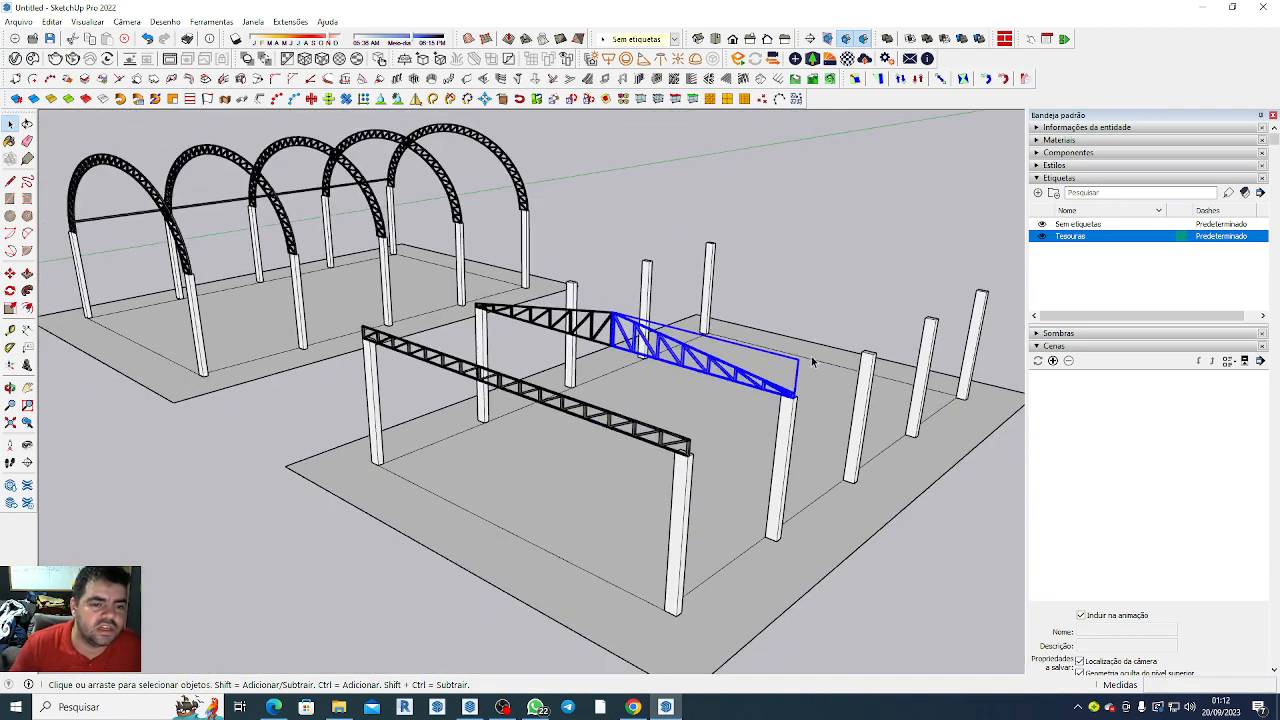
scroll(579, 343, up, 8)
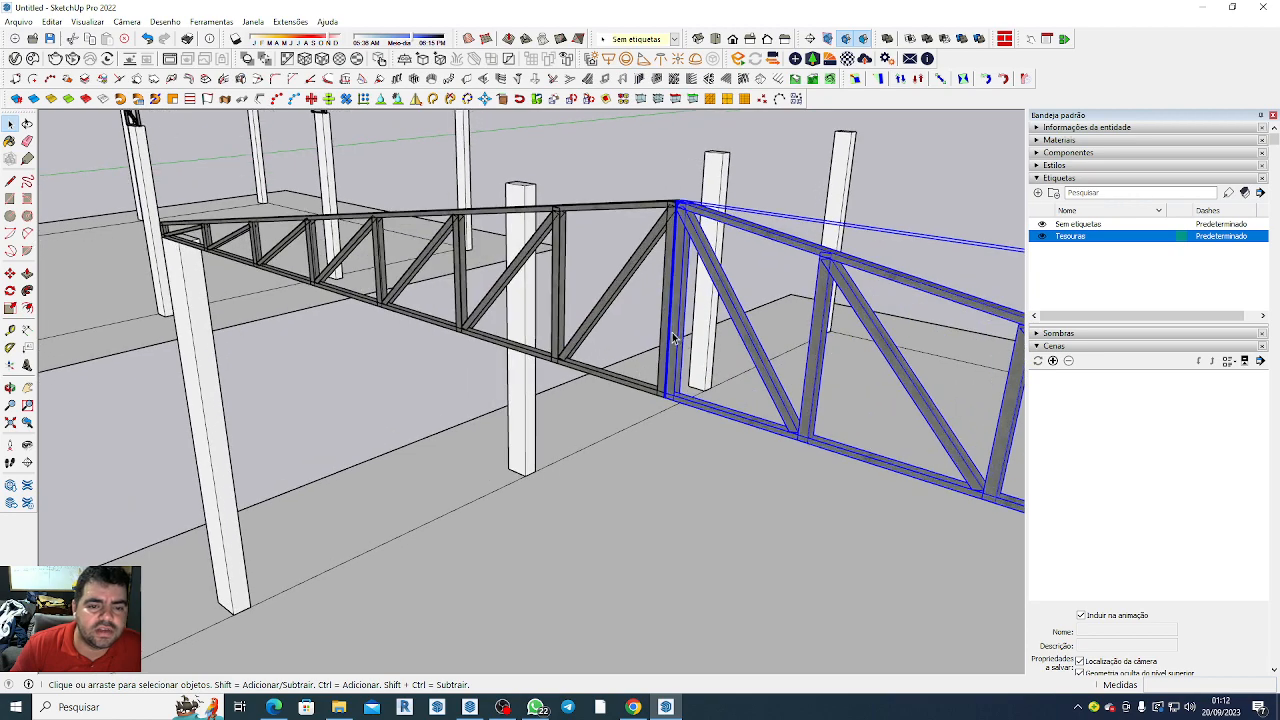
click(645, 355)
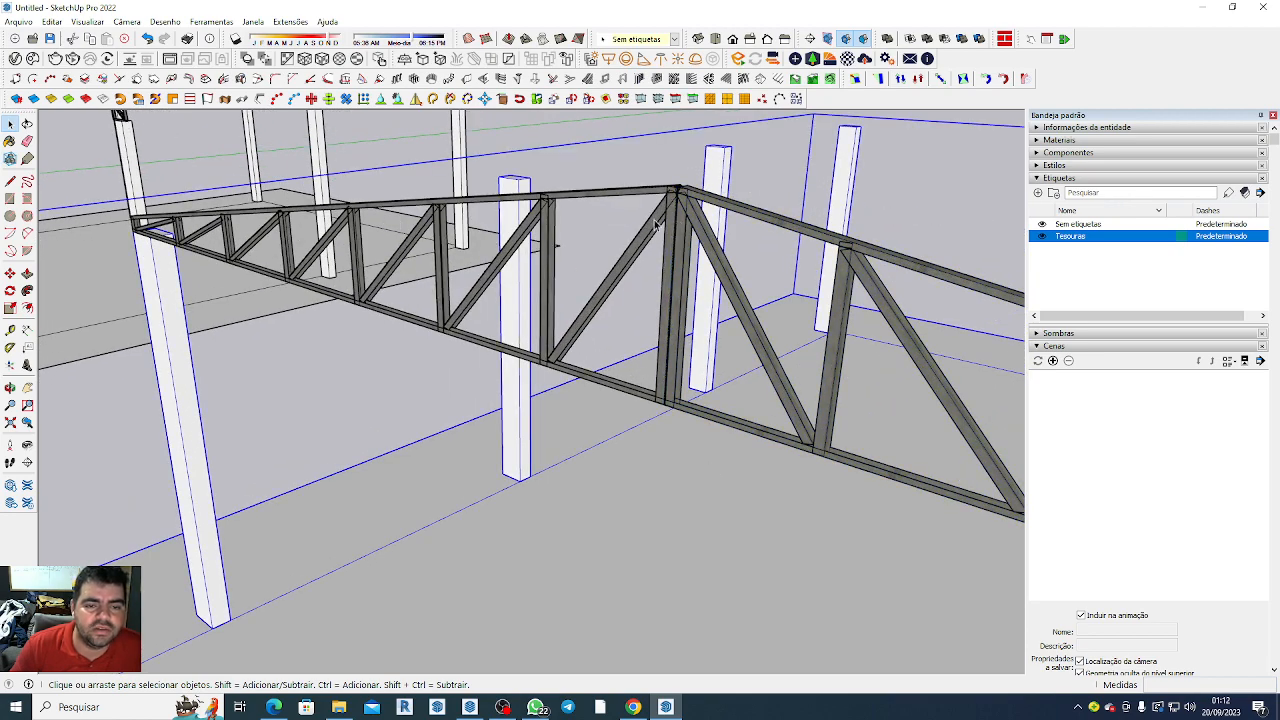
scroll(600, 205, down, 8)
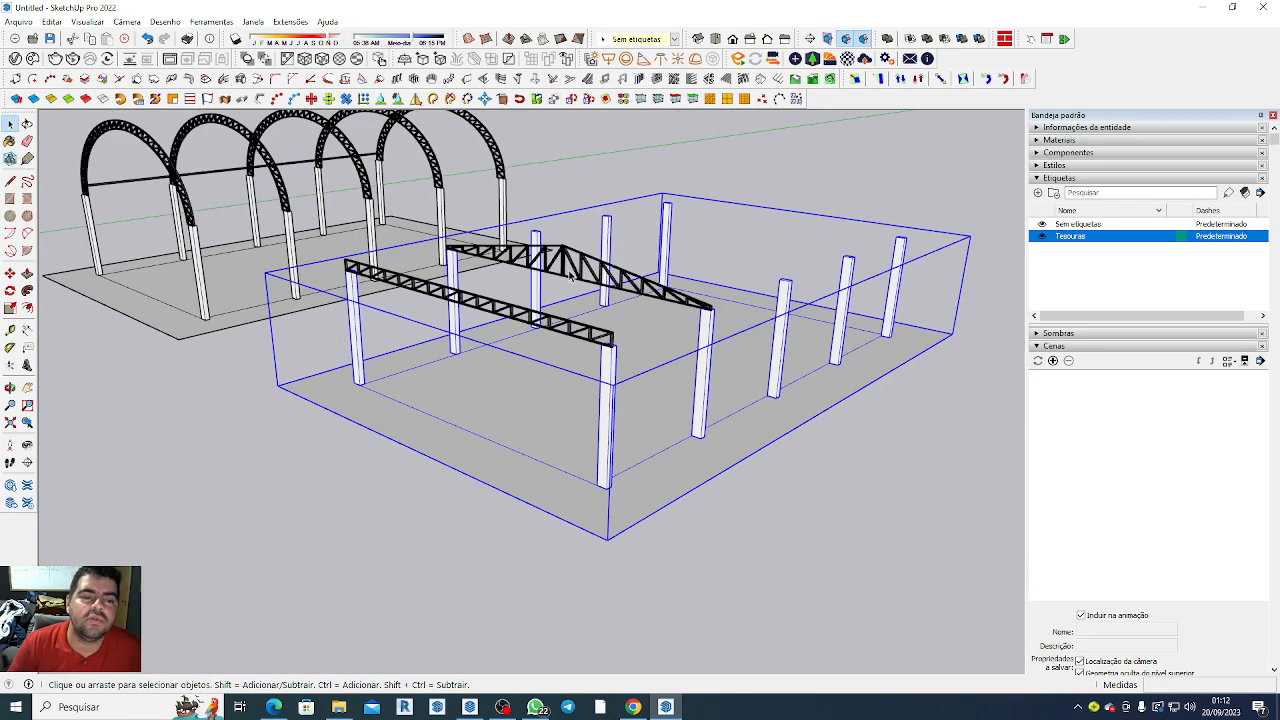
key(Escape)
click(562, 252)
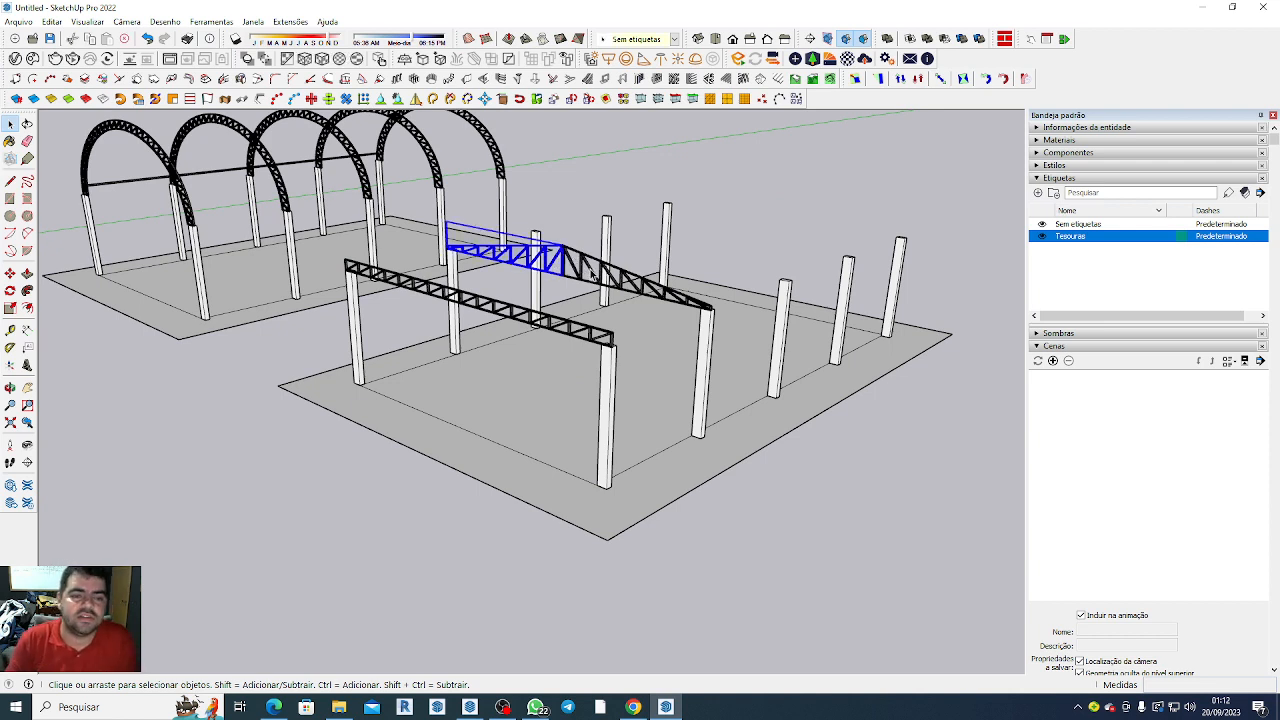
click(349, 150)
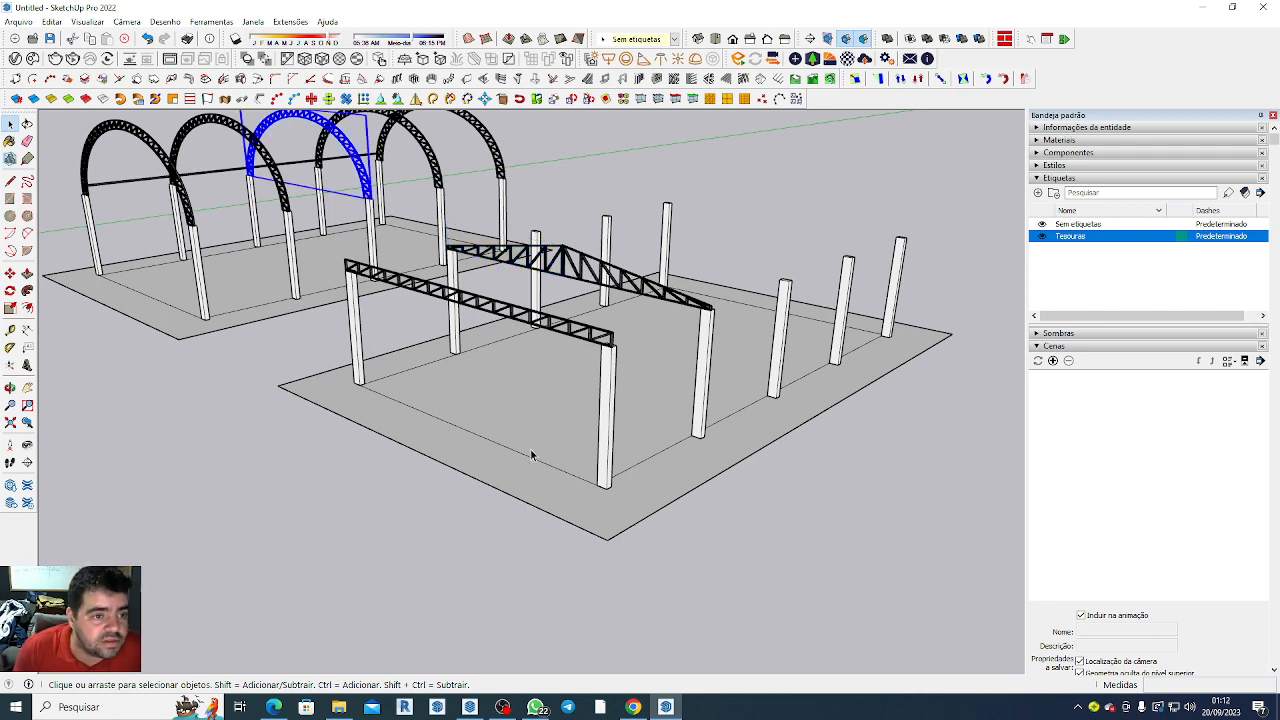
click(221, 167)
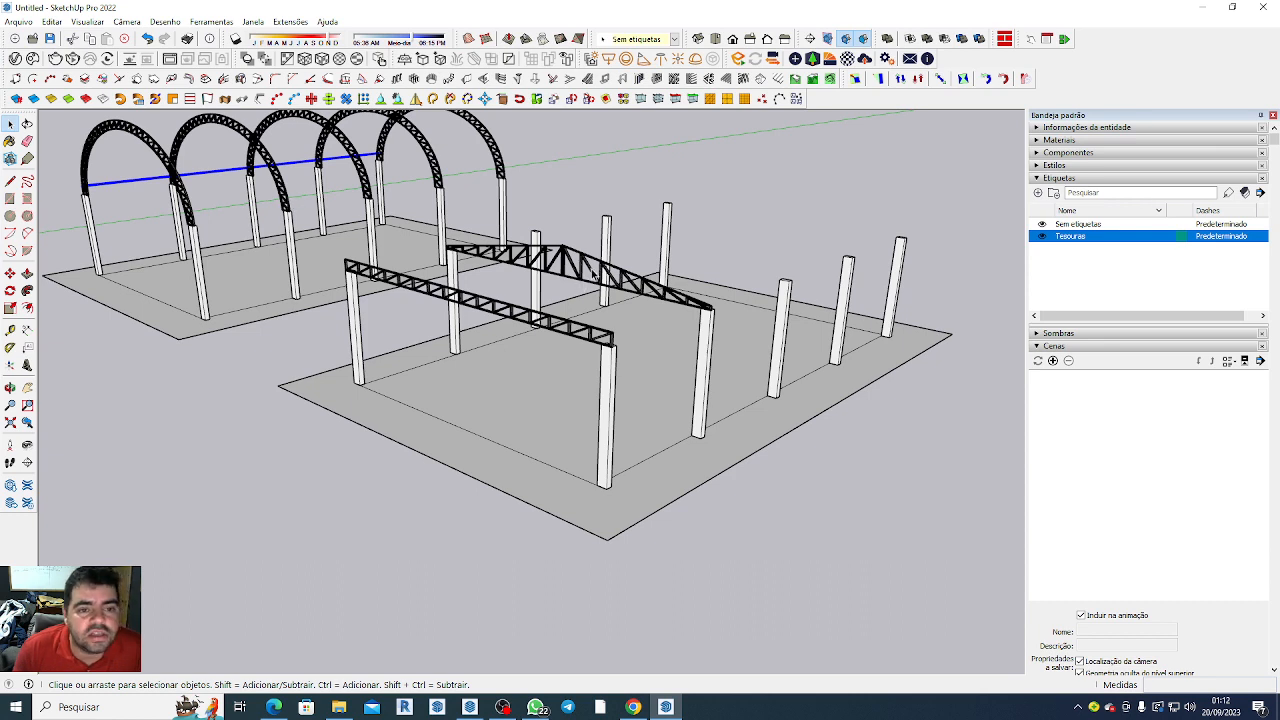
Move the flat parallel-chord truss off the first column pair to the empty area beside the building, about 14.85 m away.
click(573, 332)
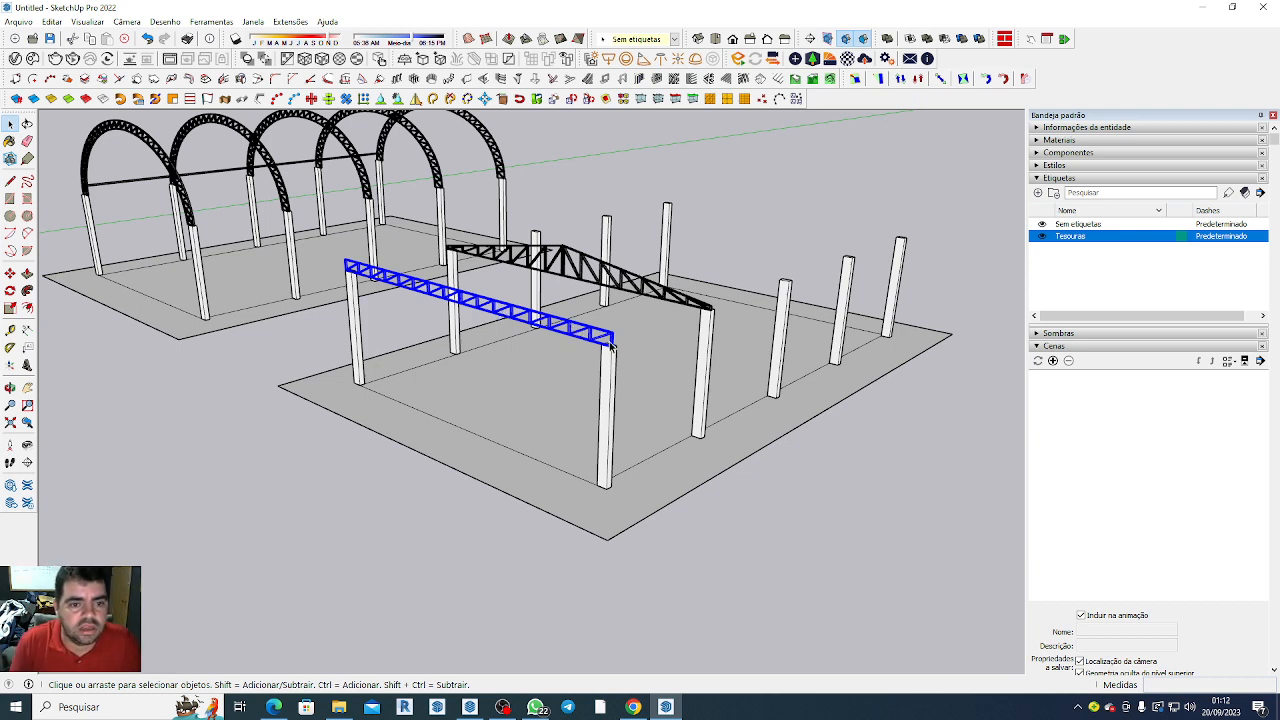
key(m)
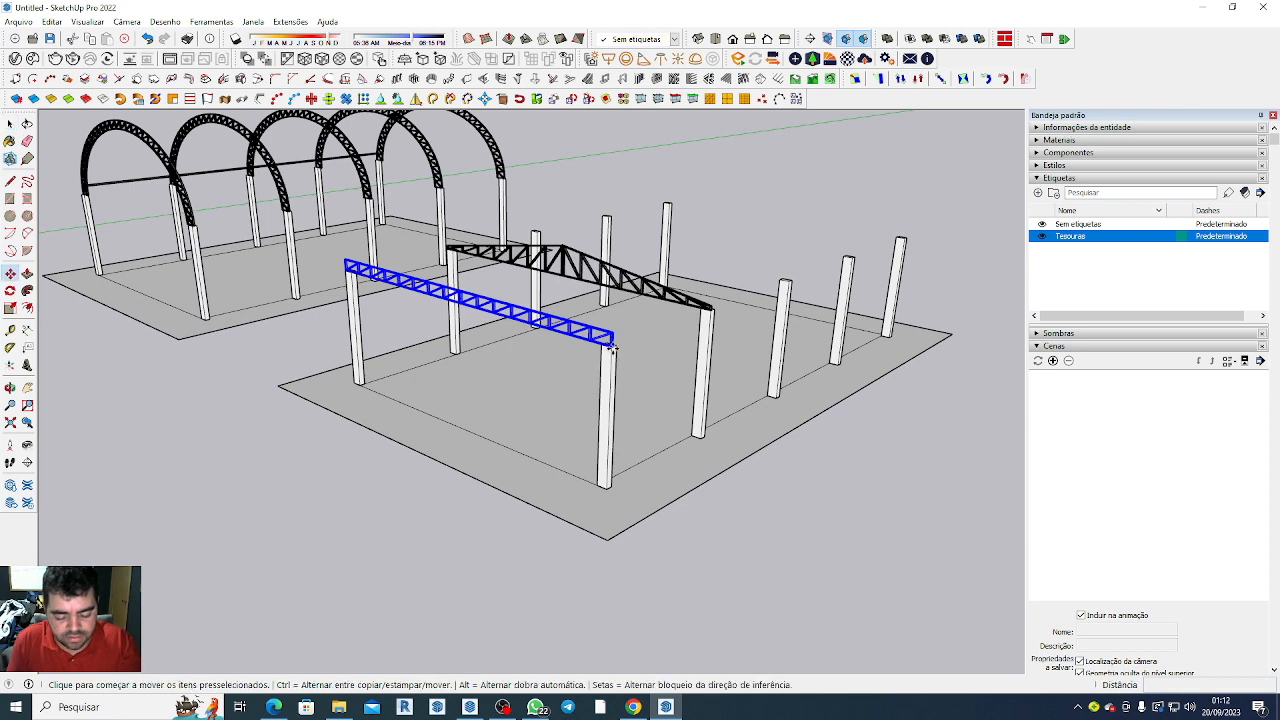
click(611, 345)
click(310, 508)
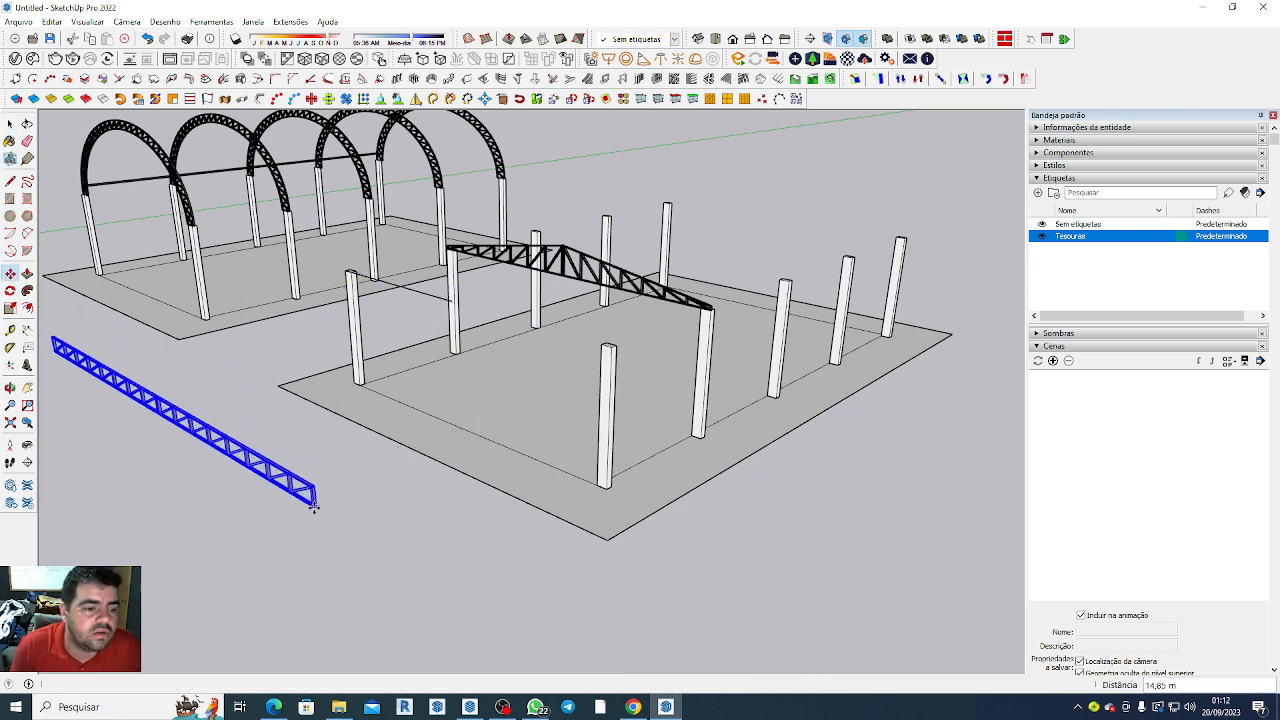
key(space)
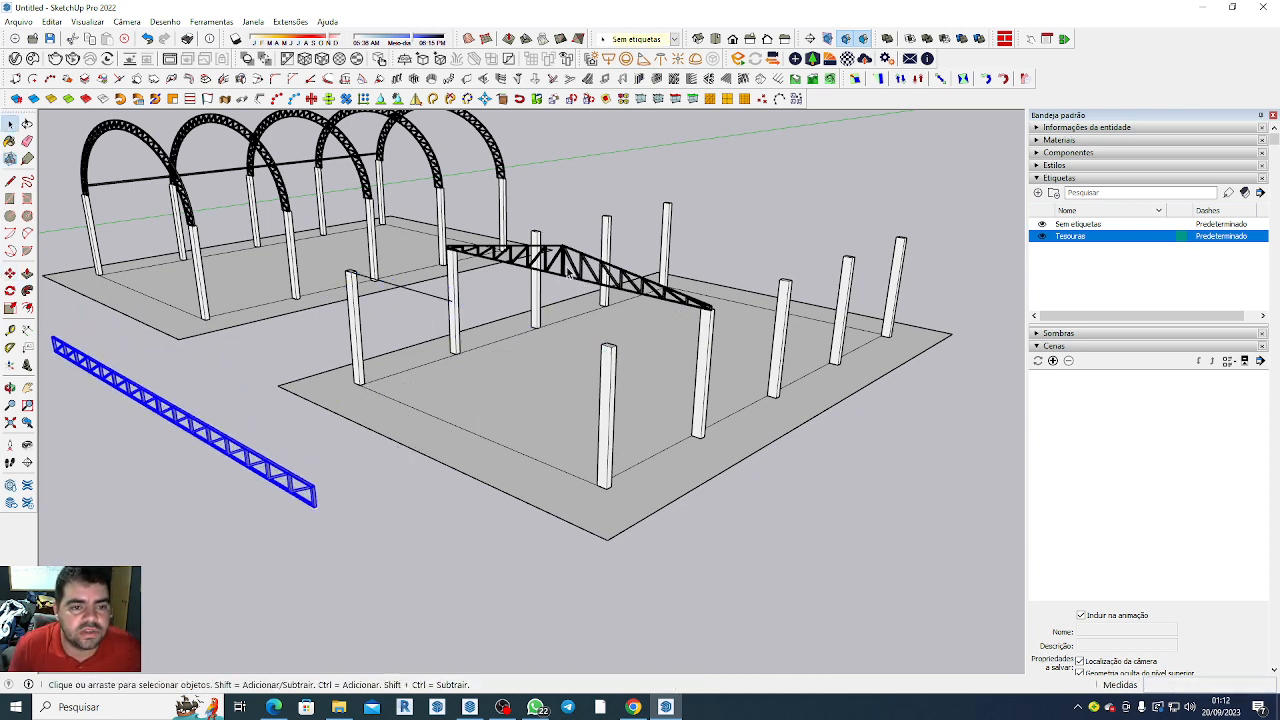
Group the two half trusses on the second column pair into a single gable truss.
click(568, 272)
click(563, 264)
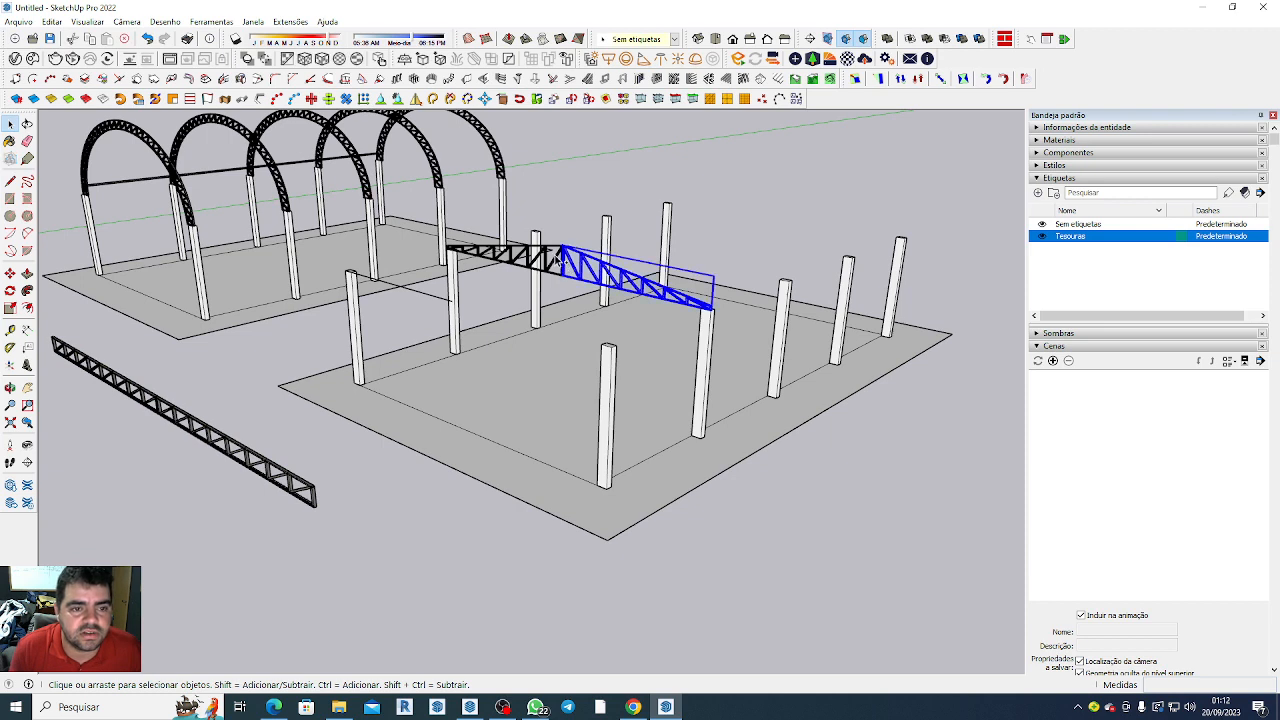
shift+click(554, 258)
right_click(556, 254)
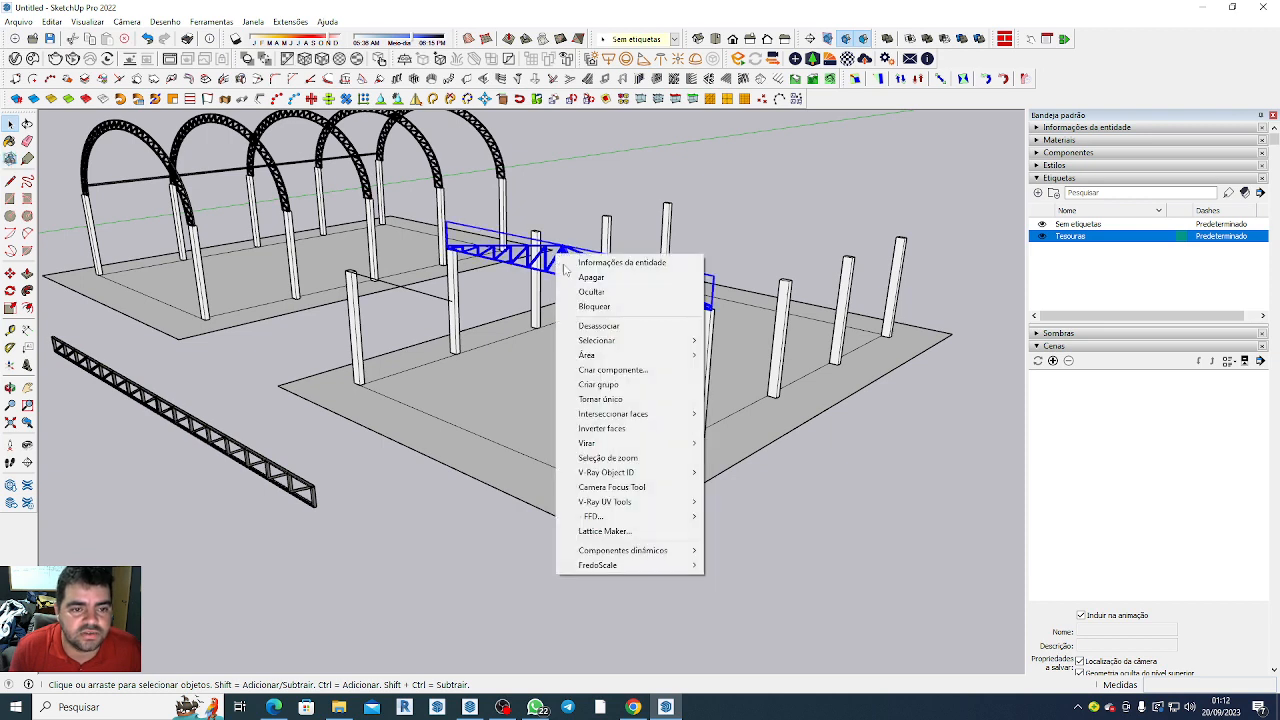
click(600, 384)
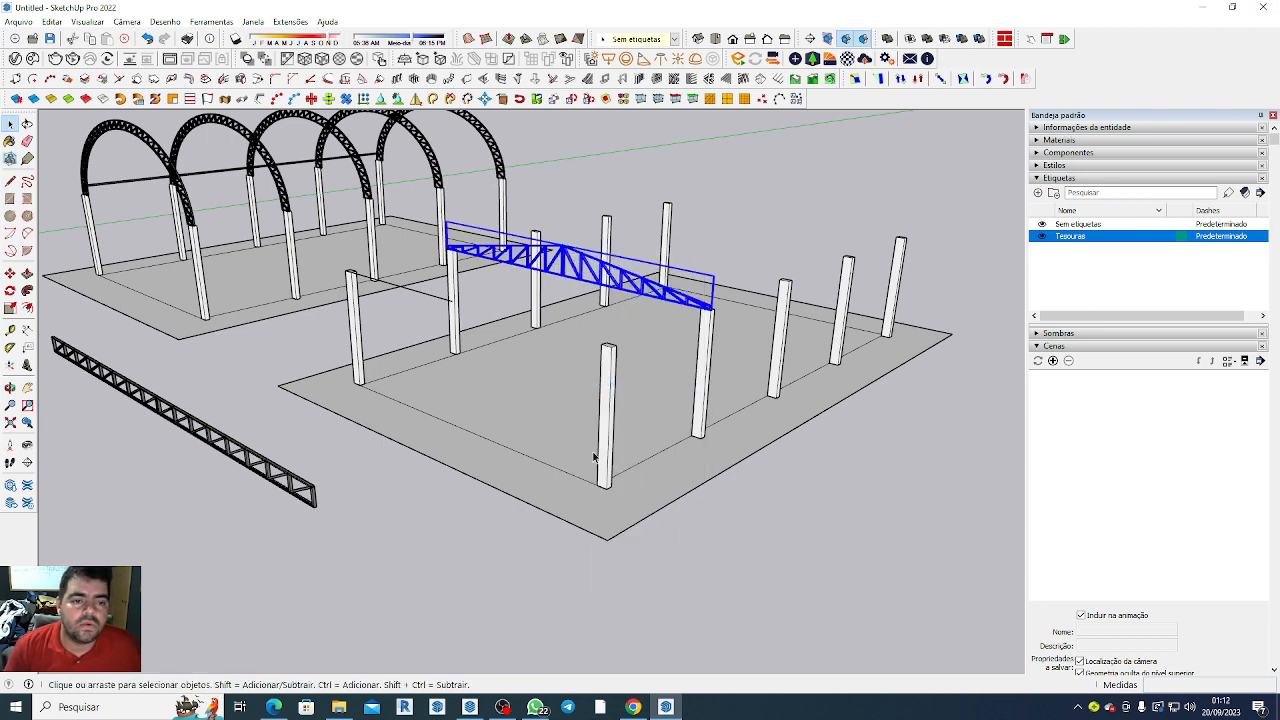
Copy the grouped gable truss by its low-end bottom corner onto the top of the first column pair.
scroll(674, 290, up, 3)
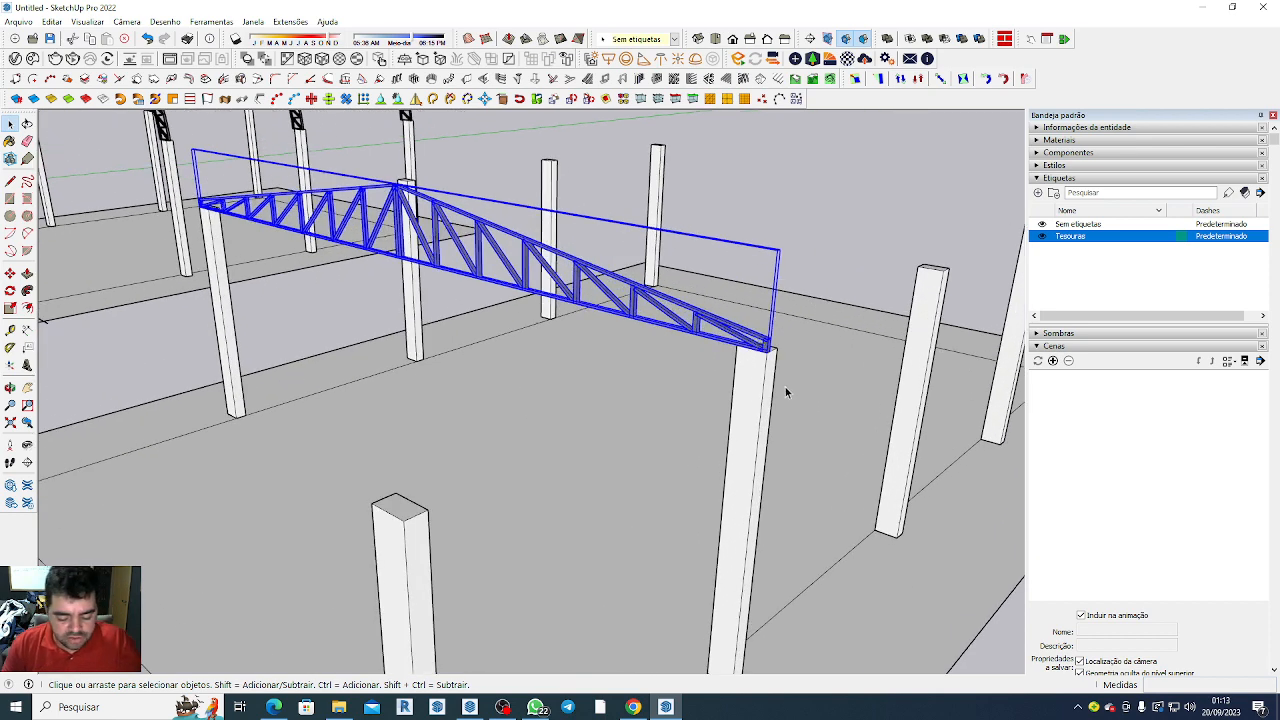
middle_drag(785, 392, 763, 345)
key(m)
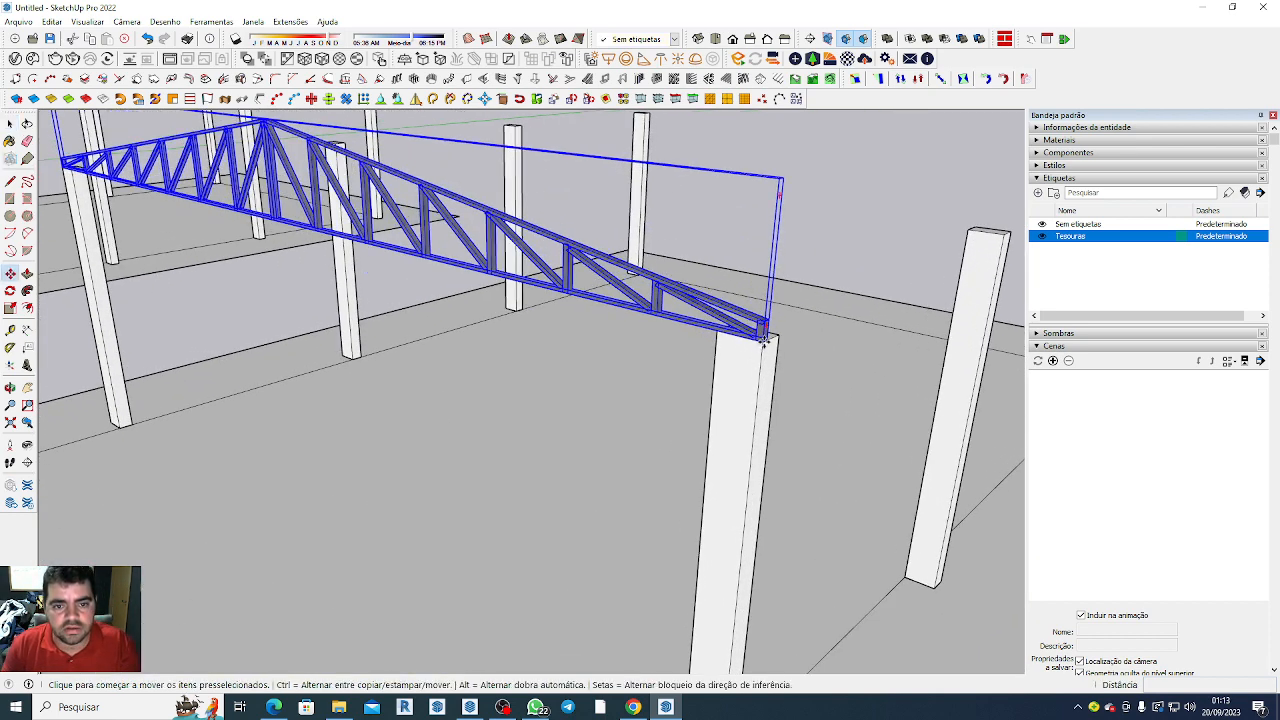
click(763, 340)
scroll(763, 340, down, 4)
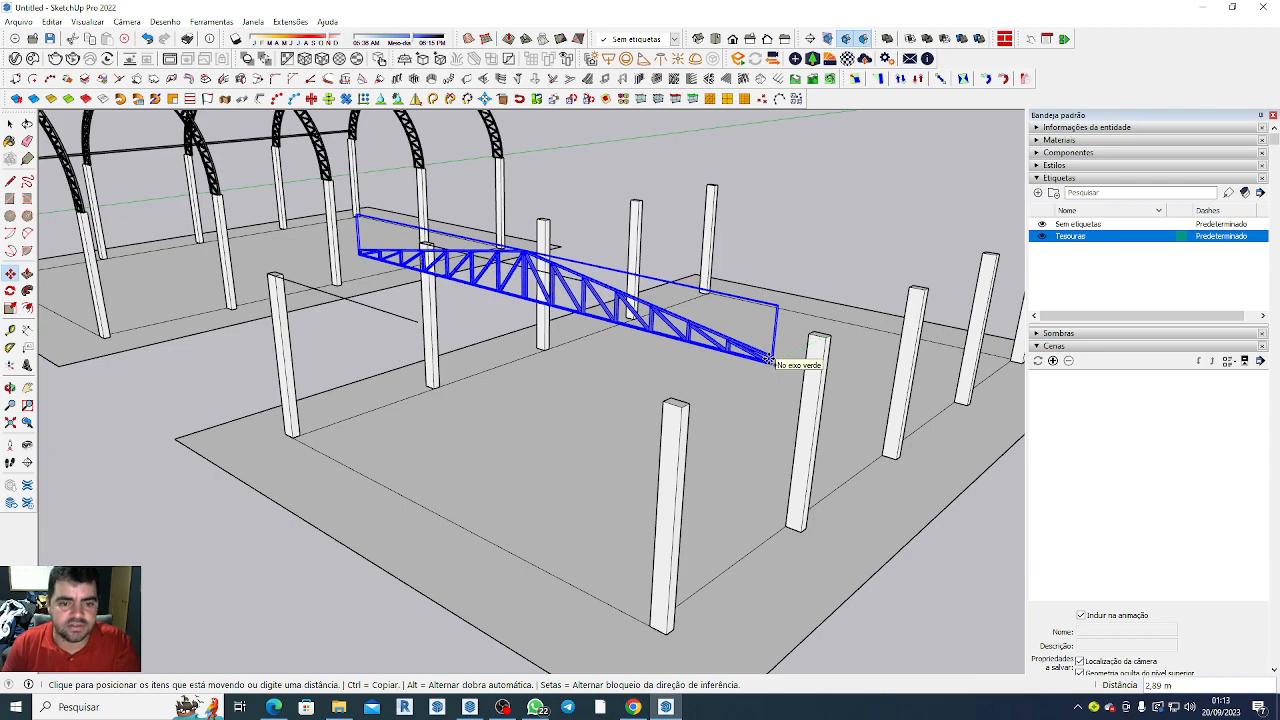
click(655, 415)
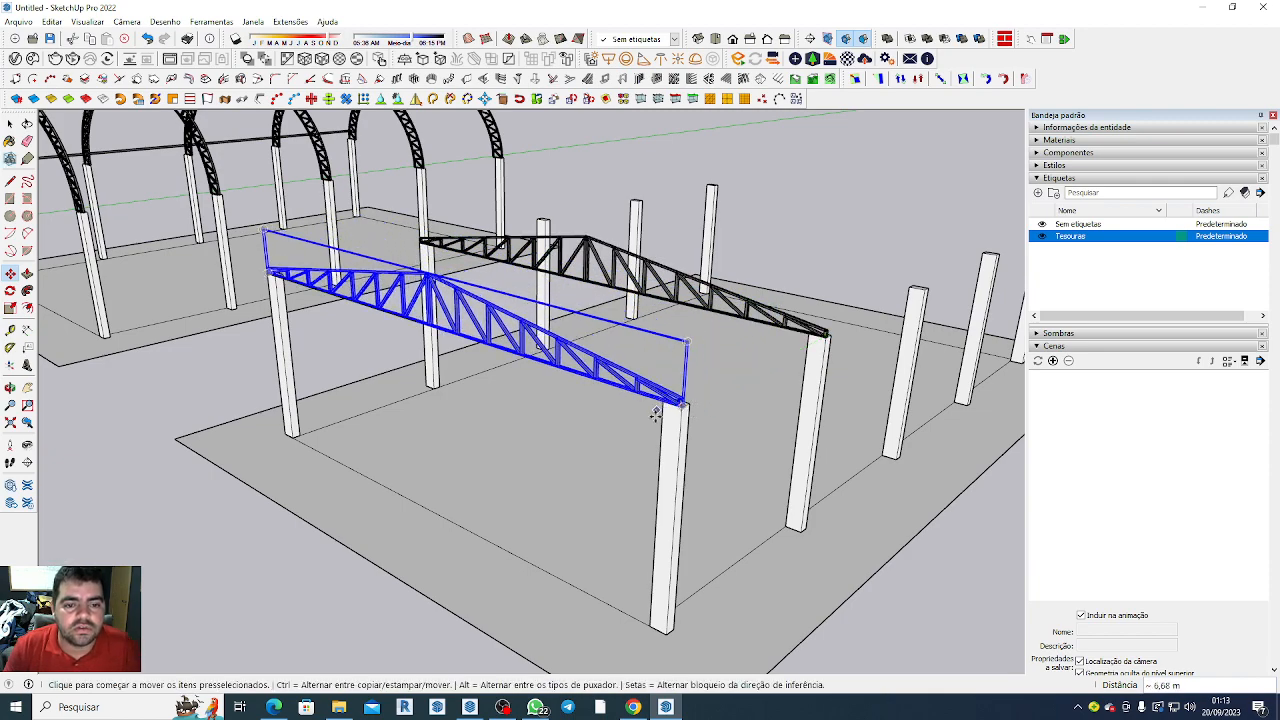
Copy the gable truss by its end corner onto the third and fourth column pairs.
scroll(655, 420, down, 3)
scroll(630, 470, up, 4)
scroll(565, 482, up, 2)
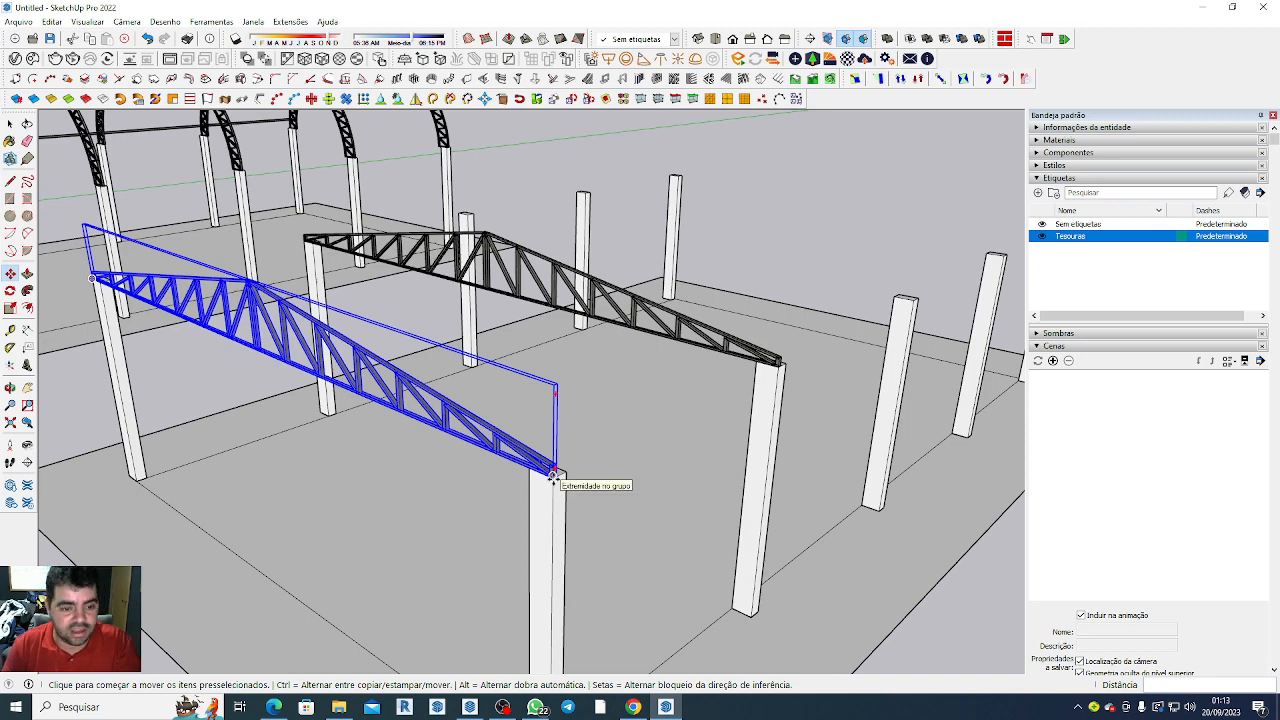
key(ctrl)
click(555, 475)
scroll(545, 475, down, 3)
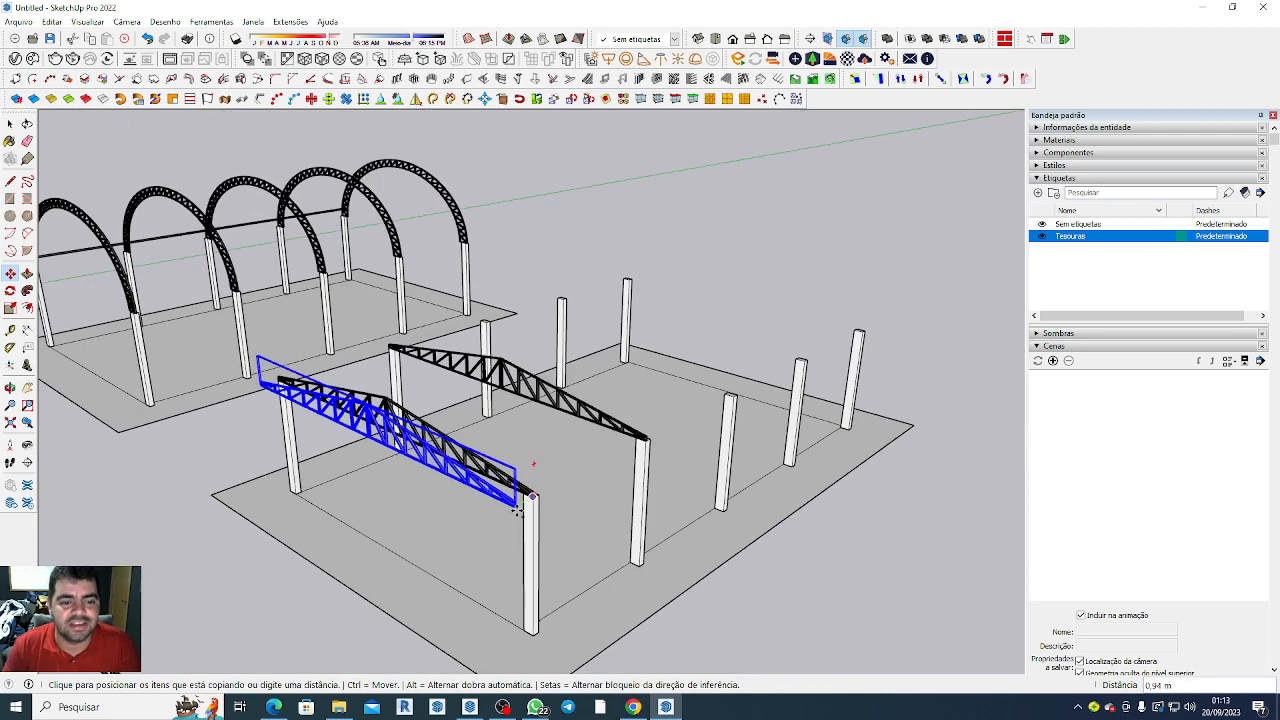
scroll(720, 405, up, 3)
click(722, 389)
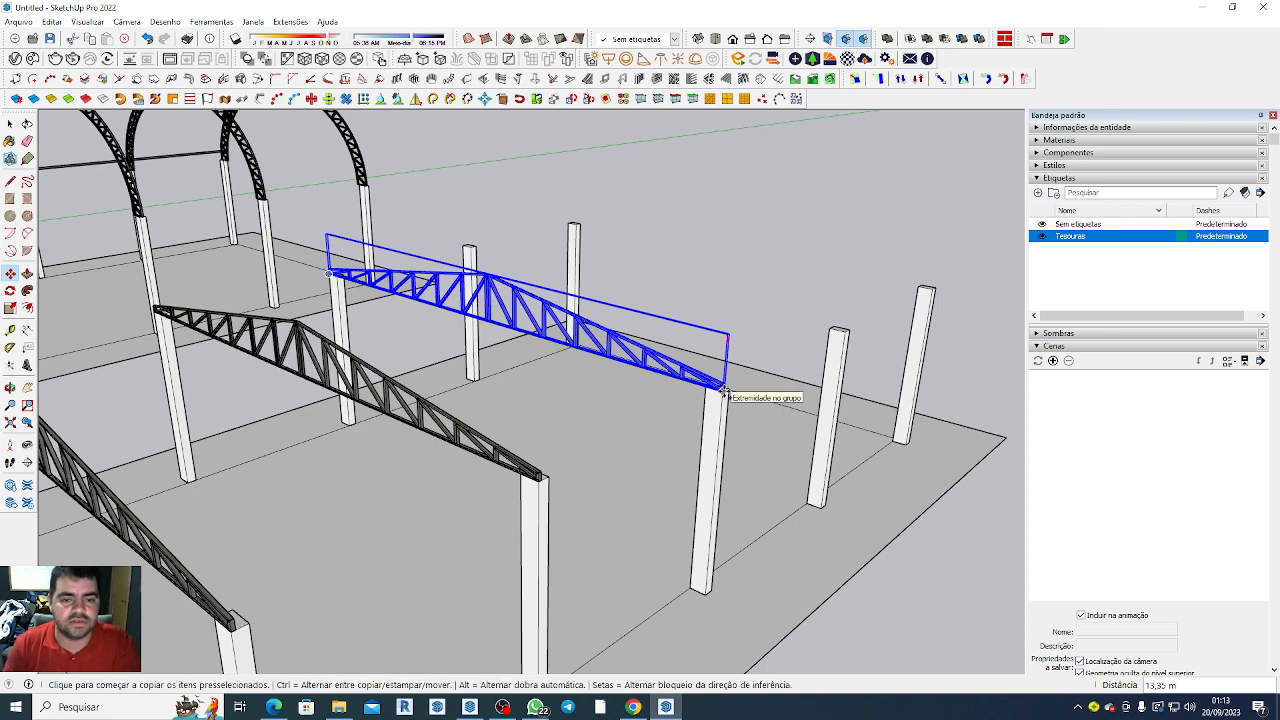
click(723, 390)
click(845, 332)
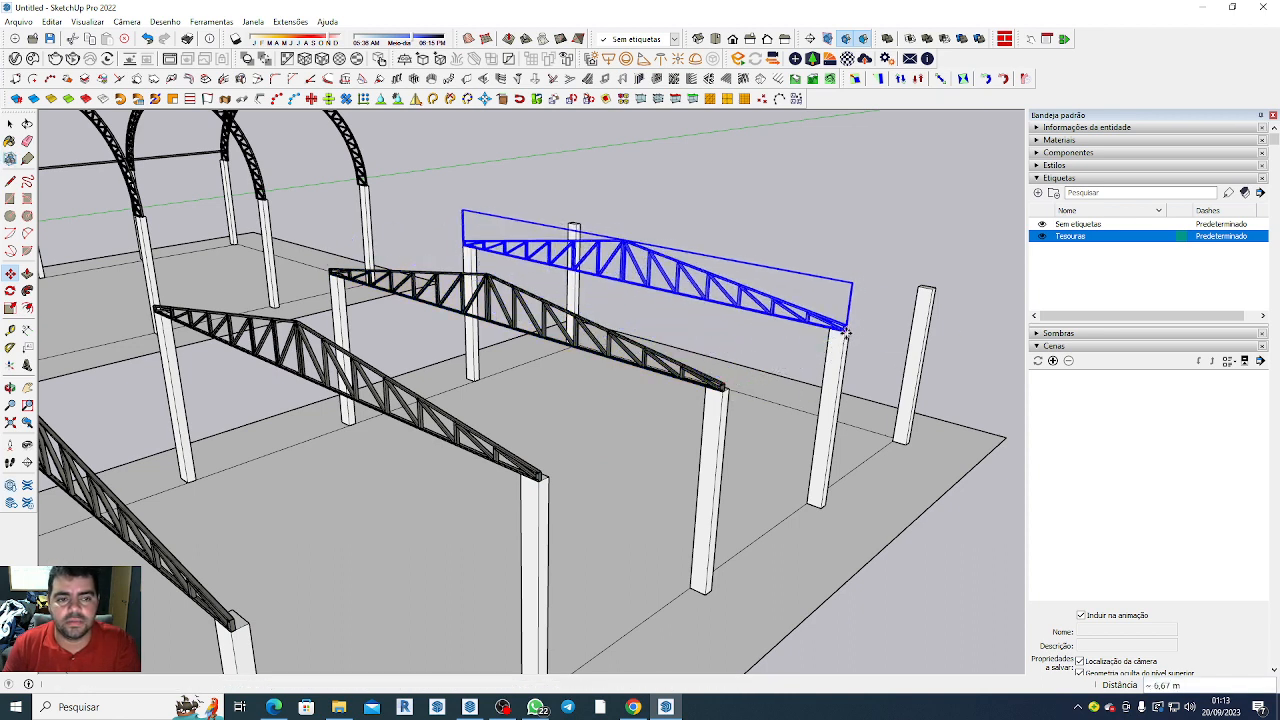
Copy the gable truss by its end corner onto the last column pair and clear the selection.
click(847, 333)
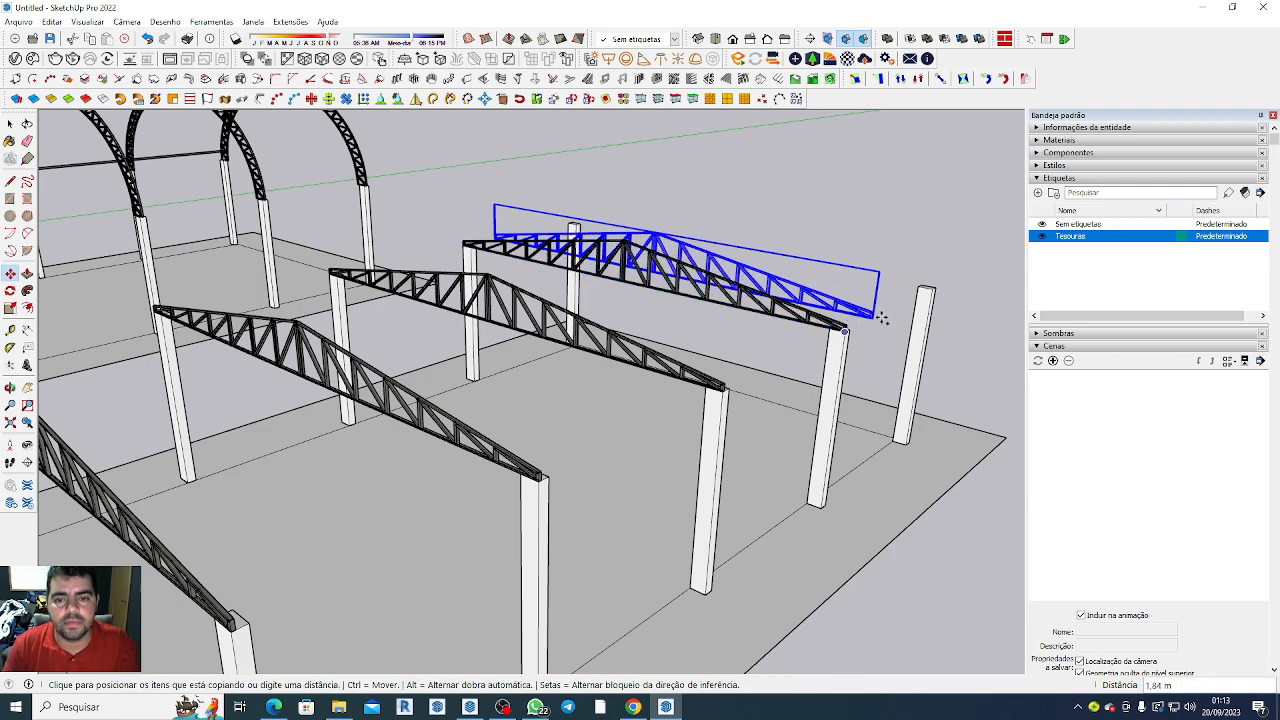
click(932, 290)
scroll(932, 290, down, 5)
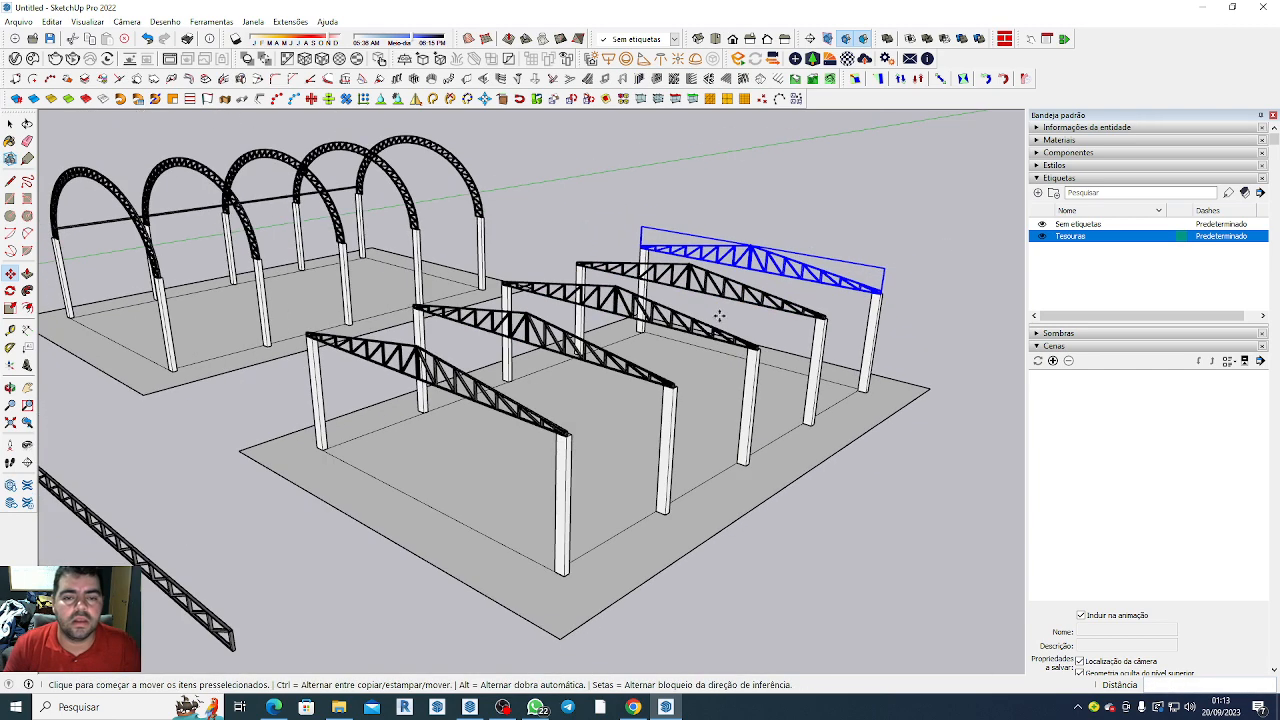
key(space)
click(769, 479)
Try to draw a rectangle from the first truss's upper end corner to its ridge and undo it.
middle_drag(770, 479, 700, 405)
scroll(660, 330, up, 6)
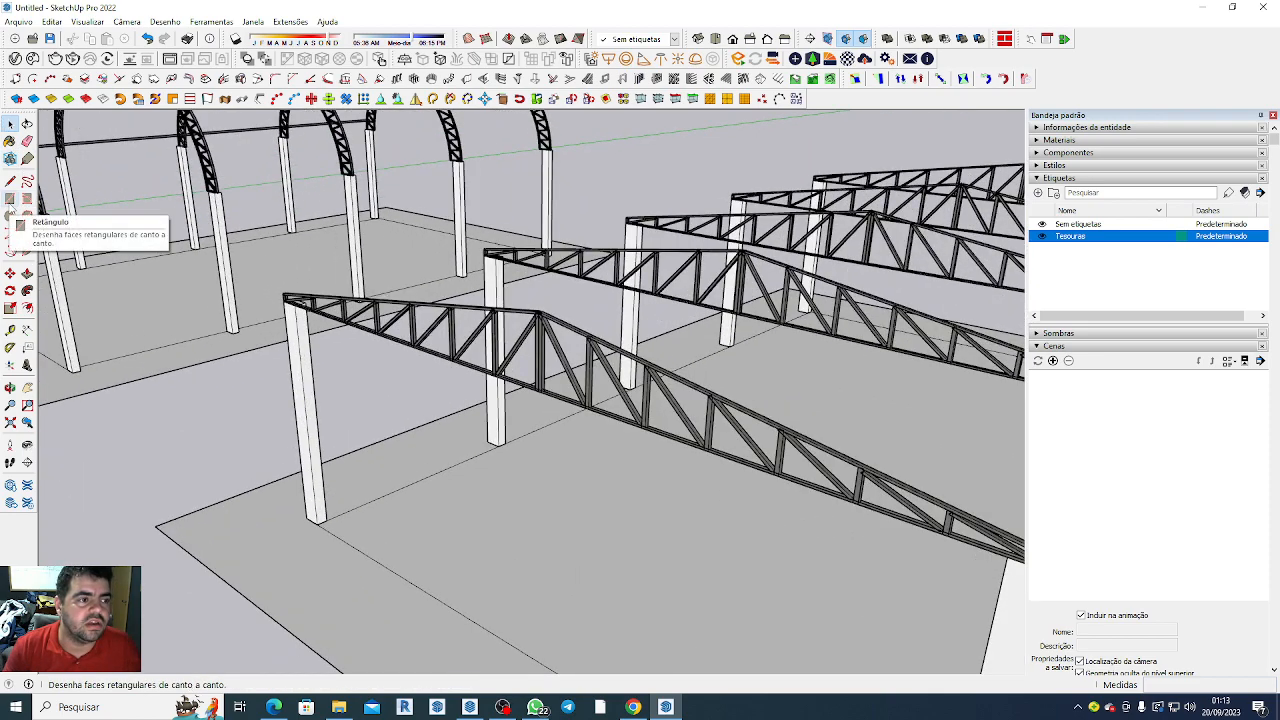
click(10, 202)
scroll(88, 162, down, 4)
scroll(352, 275, up, 3)
scroll(409, 275, up, 4)
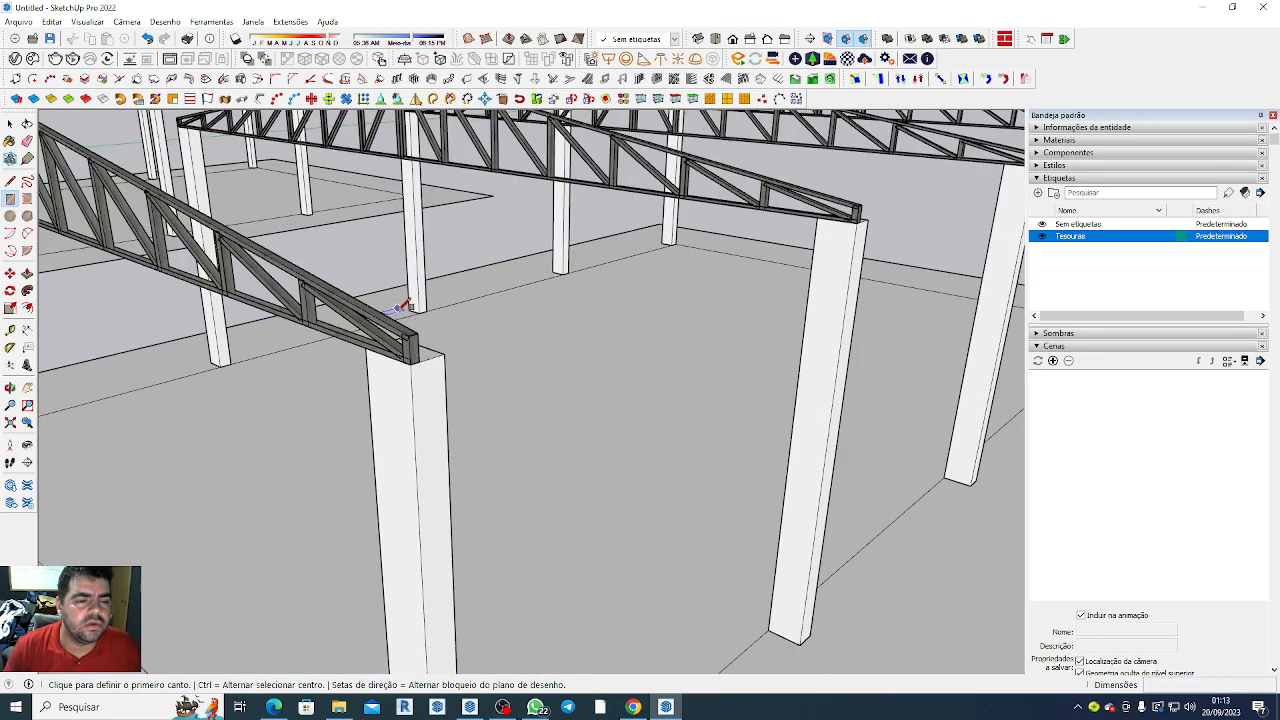
click(409, 335)
scroll(430, 334, down, 4)
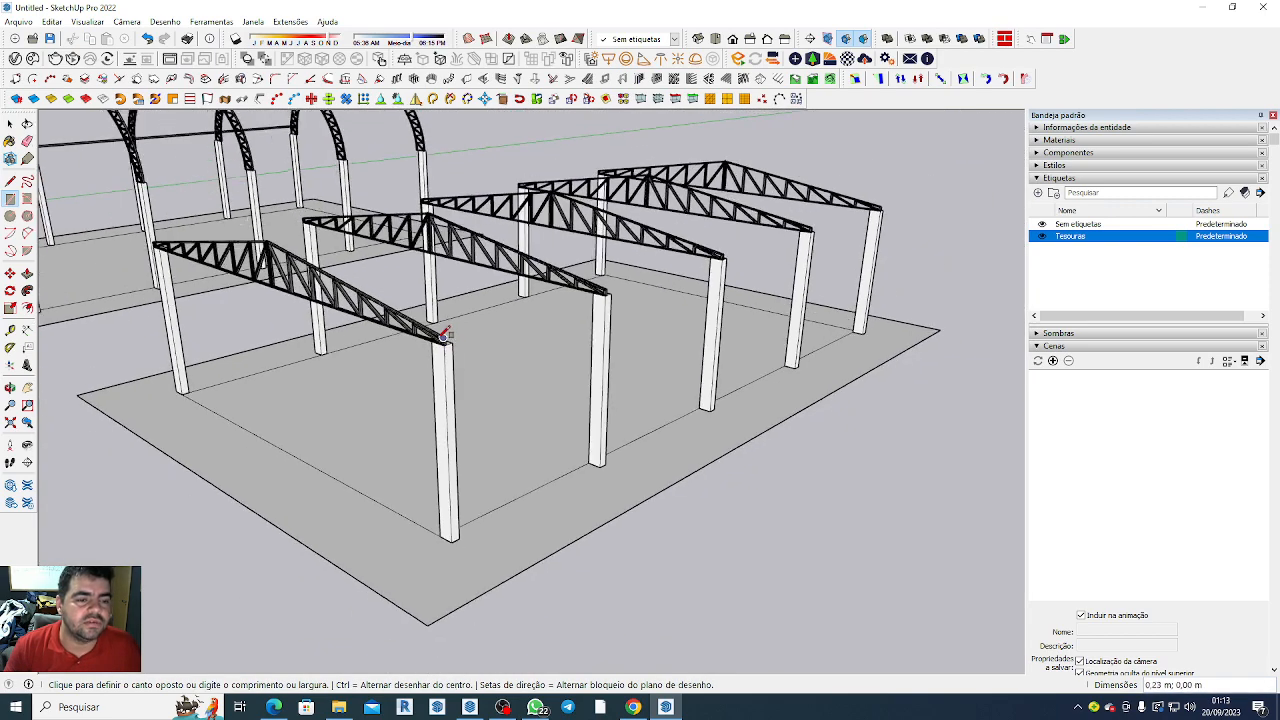
scroll(280, 229, up, 5)
scroll(264, 250, up, 2)
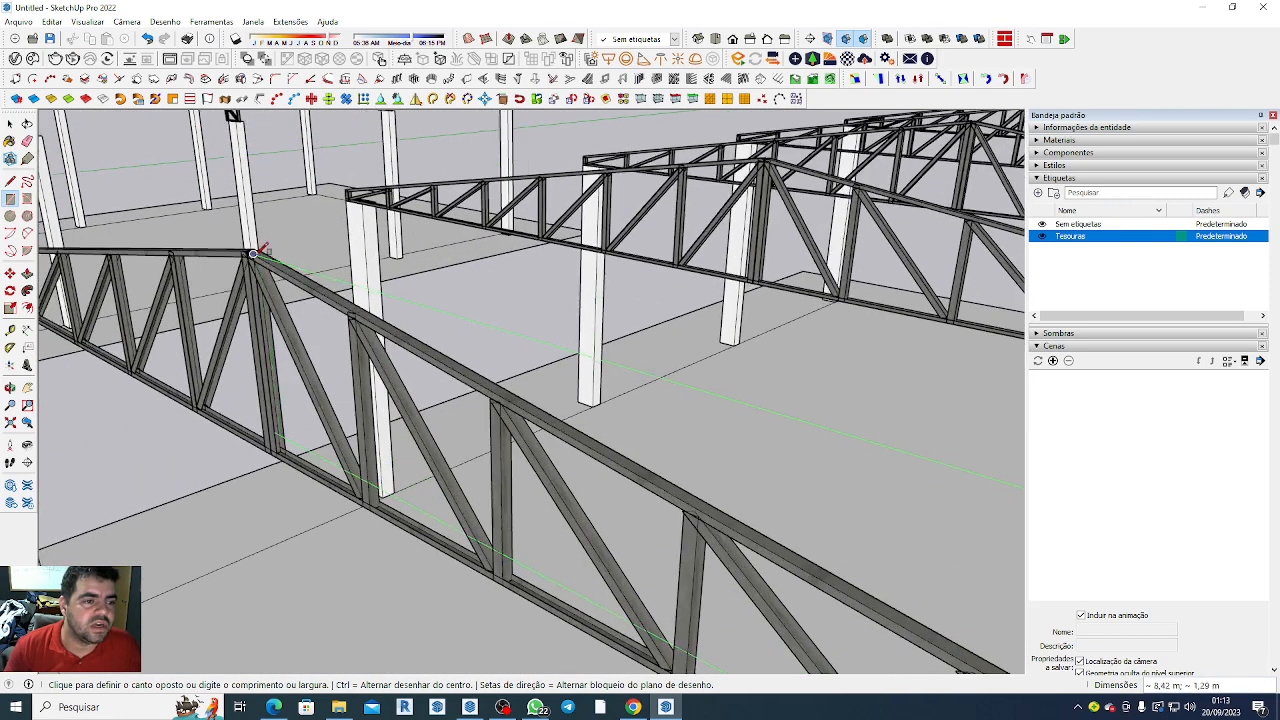
click(253, 252)
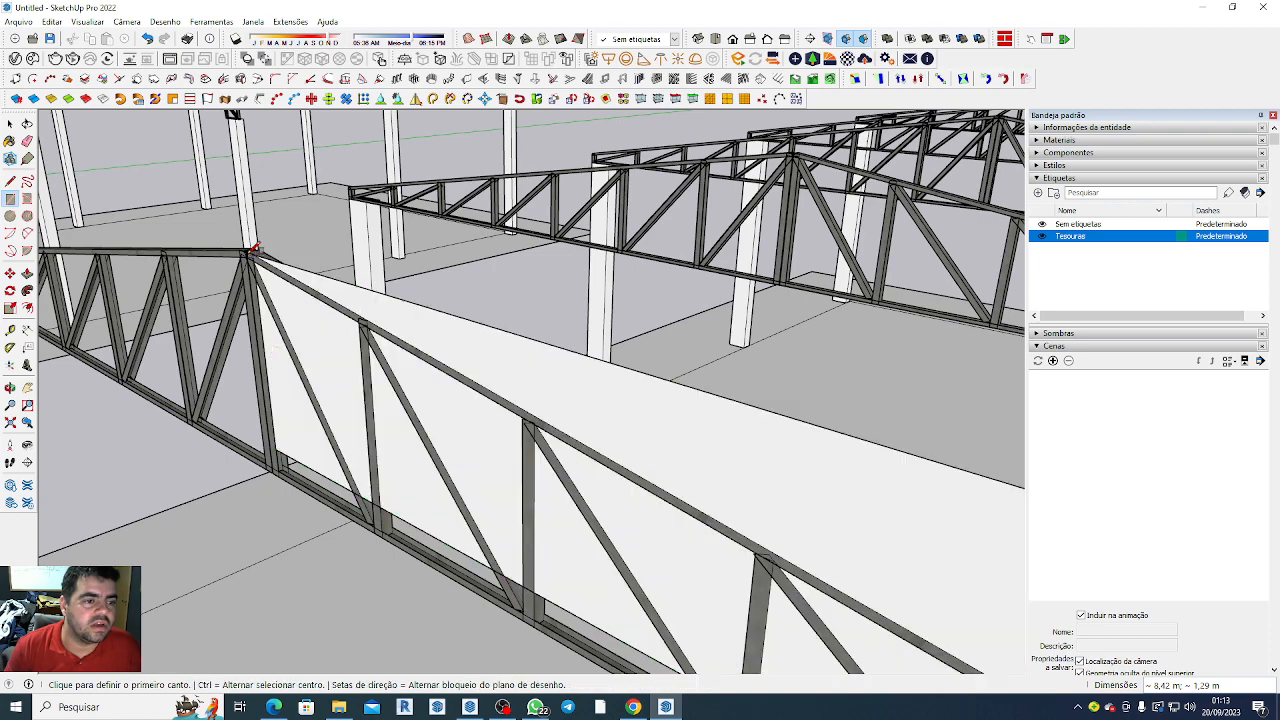
scroll(250, 255, down, 4)
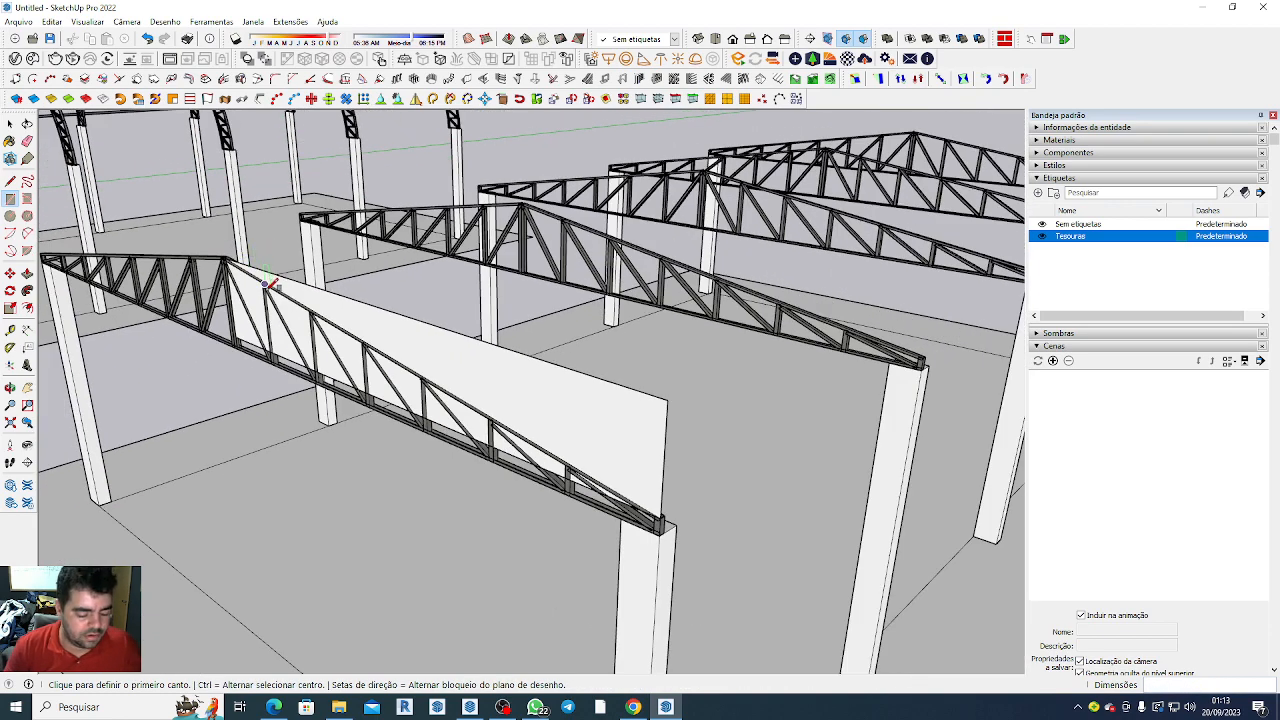
key(ctrl+z)
click(660, 518)
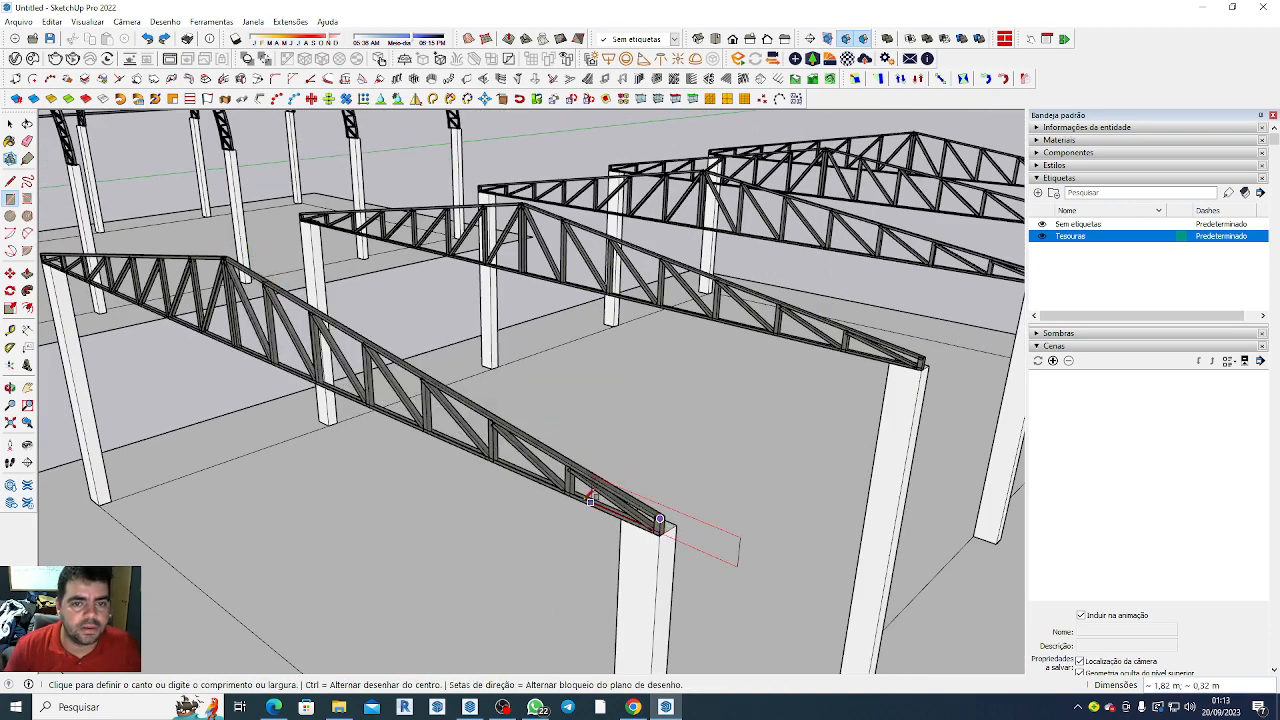
scroll(640, 500, down, 4)
scroll(794, 255, up, 4)
scroll(792, 268, up, 6)
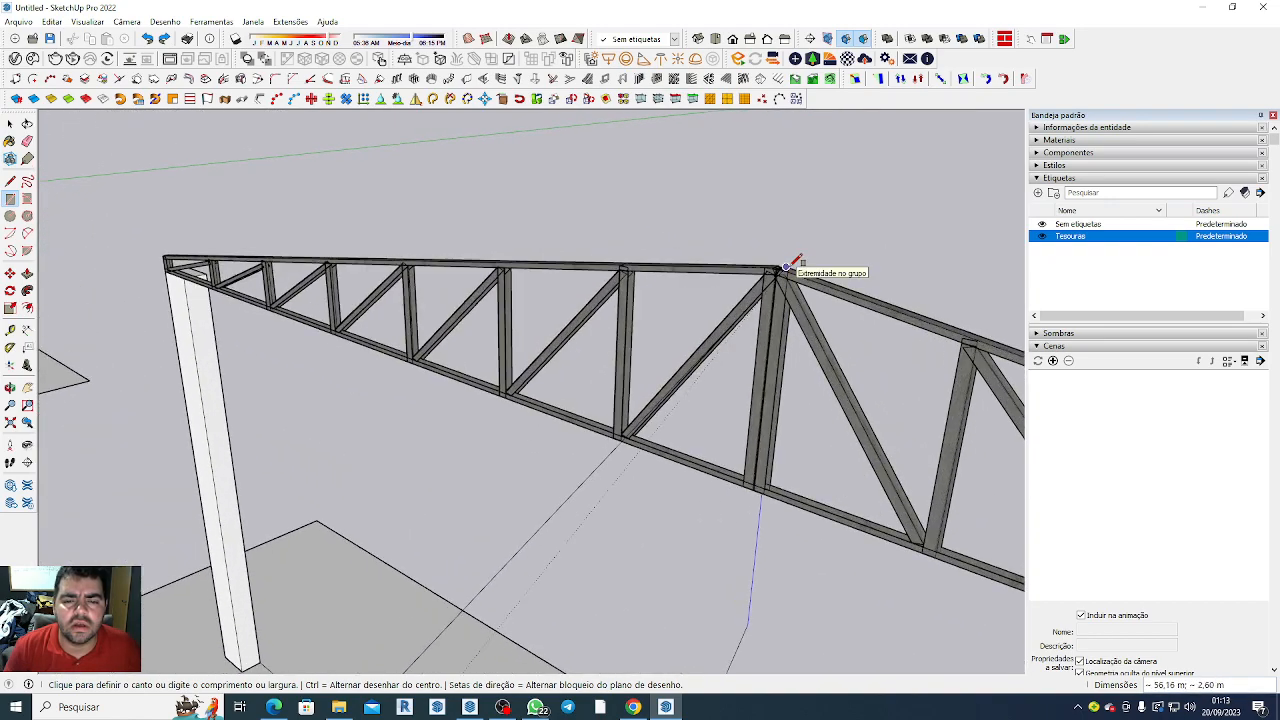
scroll(786, 266, down, 10)
key(Escape)
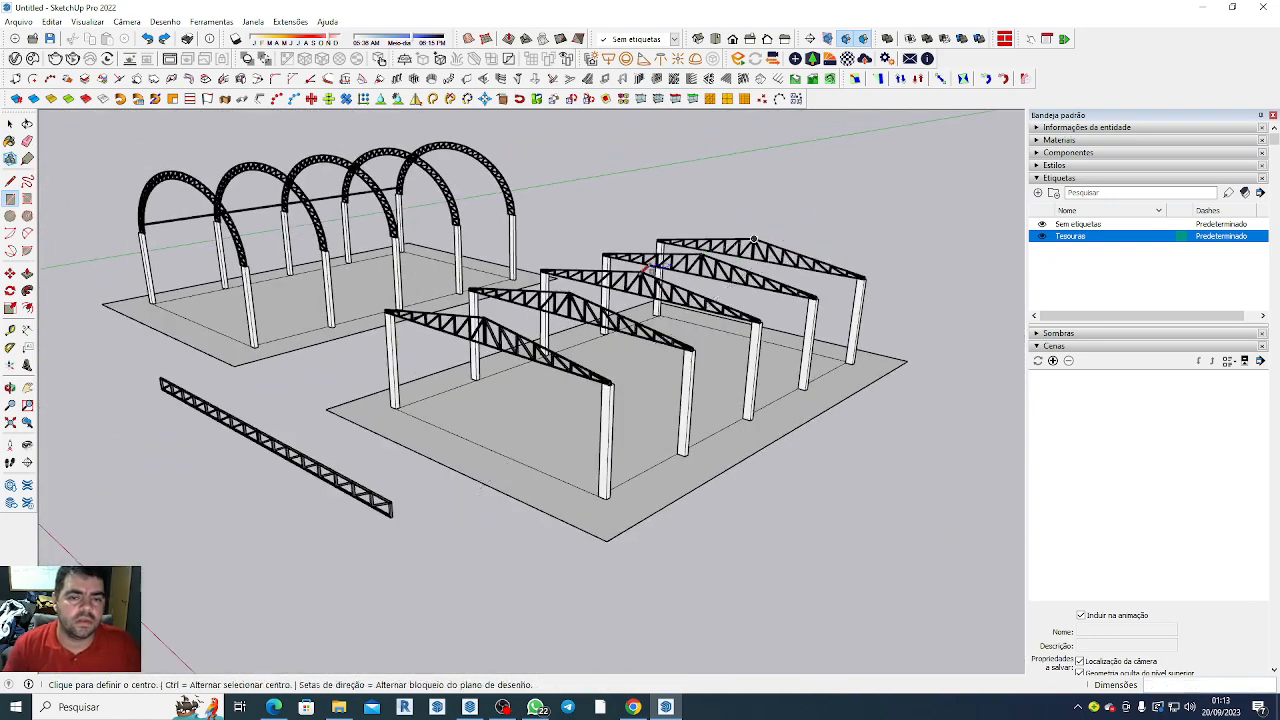
Draw the eave line from the first truss's upper end corner to the matching corner of the last truss.
key(l)
scroll(596, 388, up, 5)
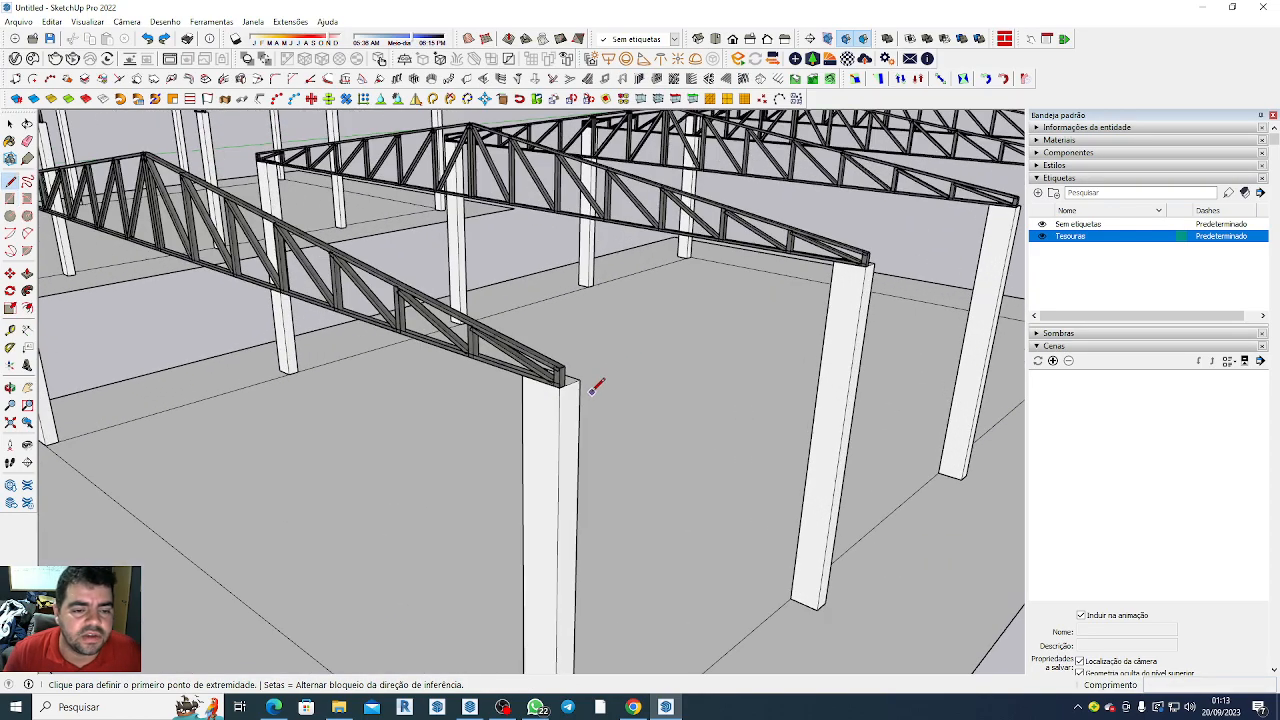
scroll(570, 378, up, 2)
click(555, 362)
scroll(563, 357, down, 8)
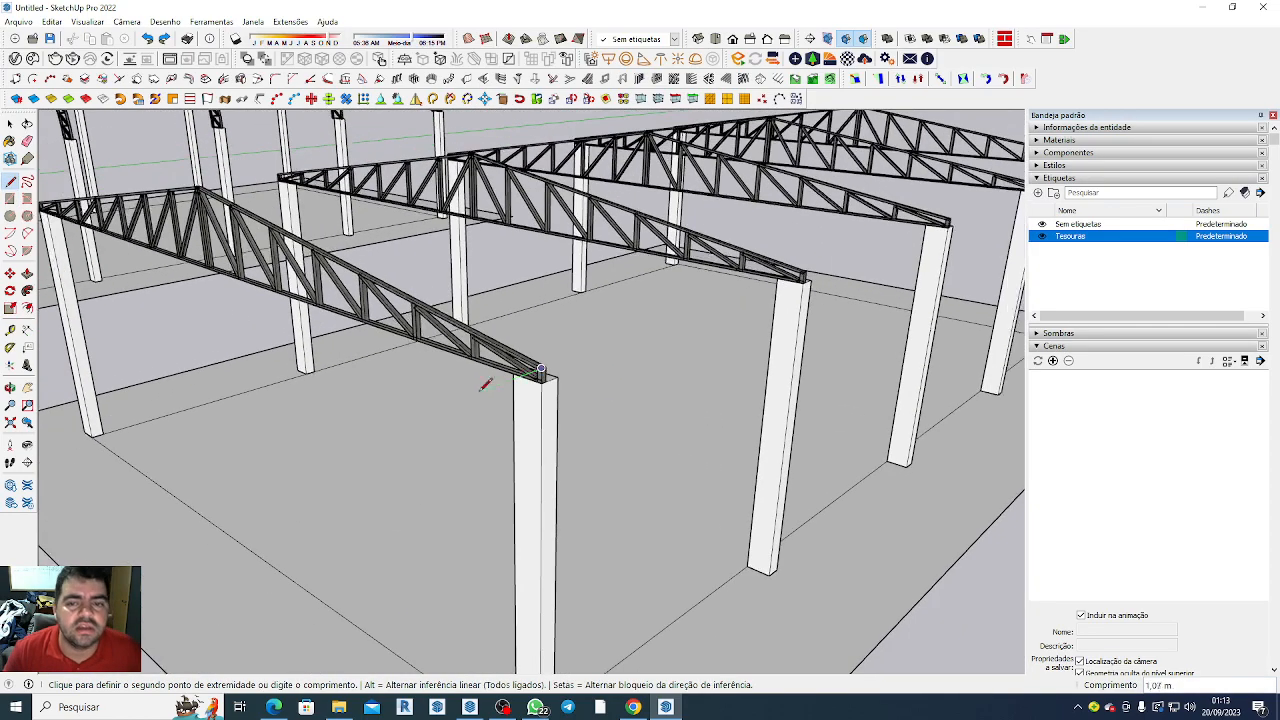
scroll(926, 213, up, 3)
scroll(926, 213, up, 6)
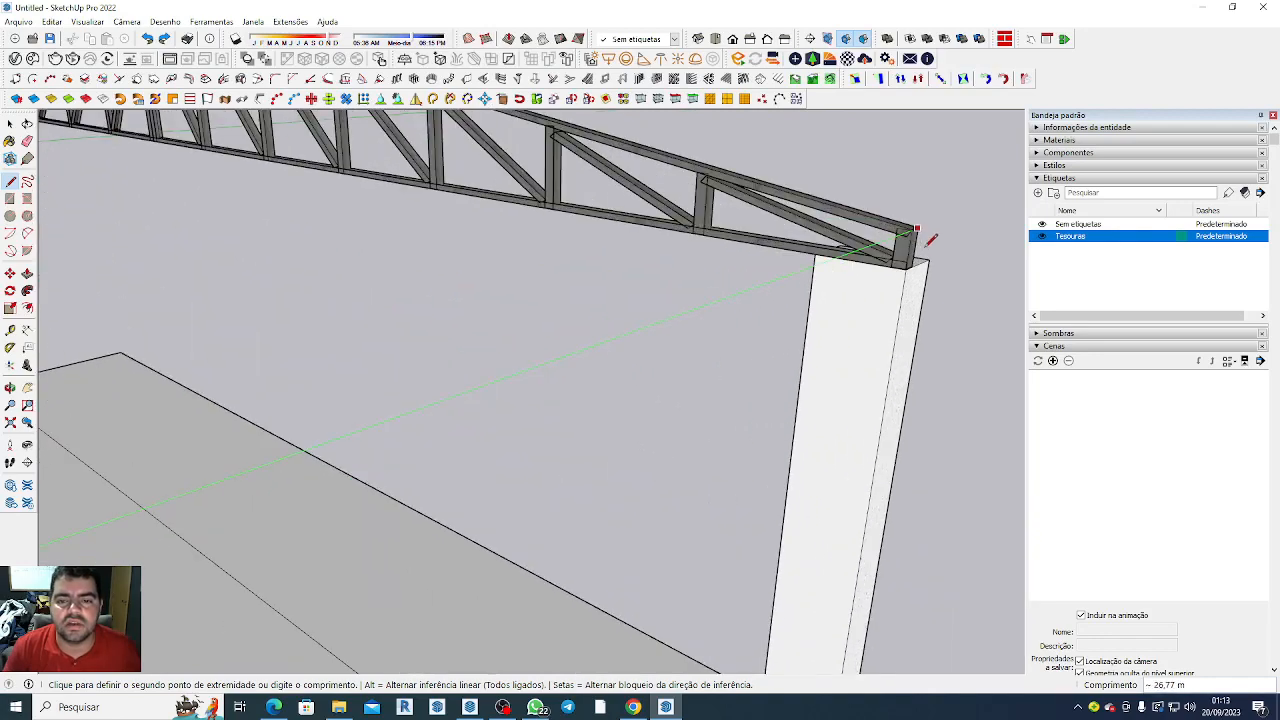
scroll(917, 209, down, 8)
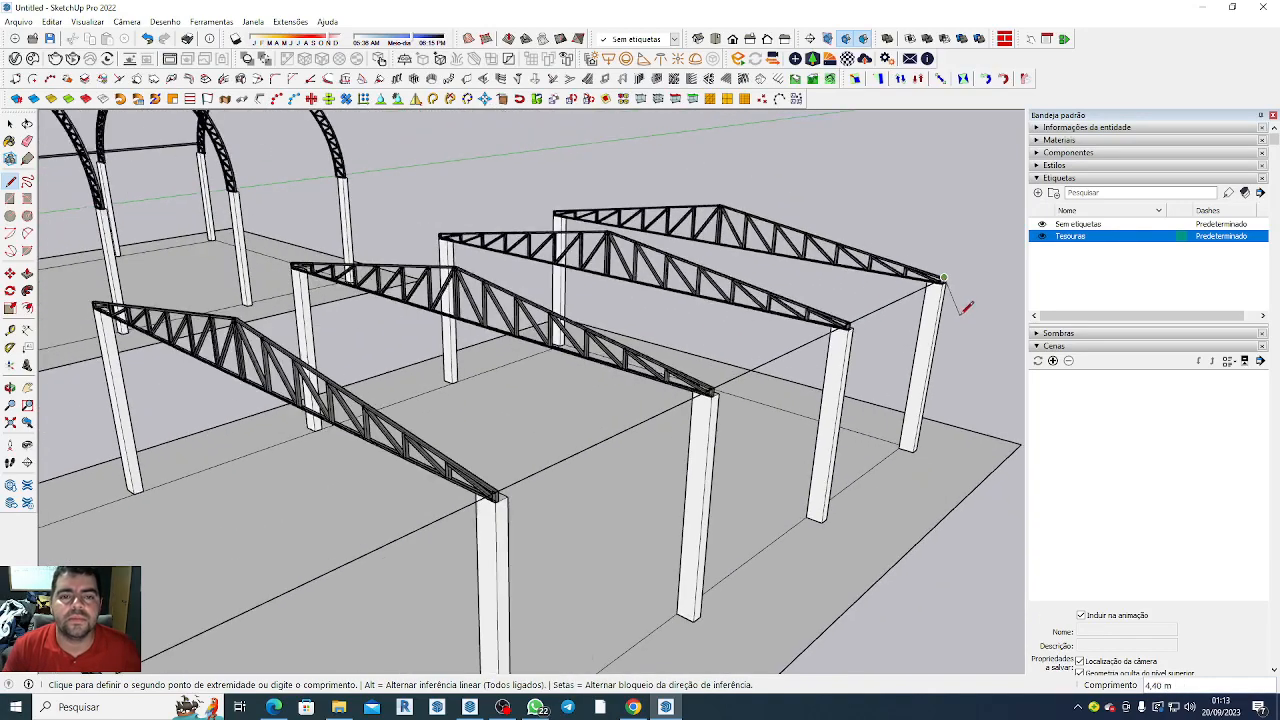
Continue the line up the last truss's slope to its ridge and back along the ridge to the first truss.
scroll(757, 189, up, 5)
scroll(698, 199, up, 5)
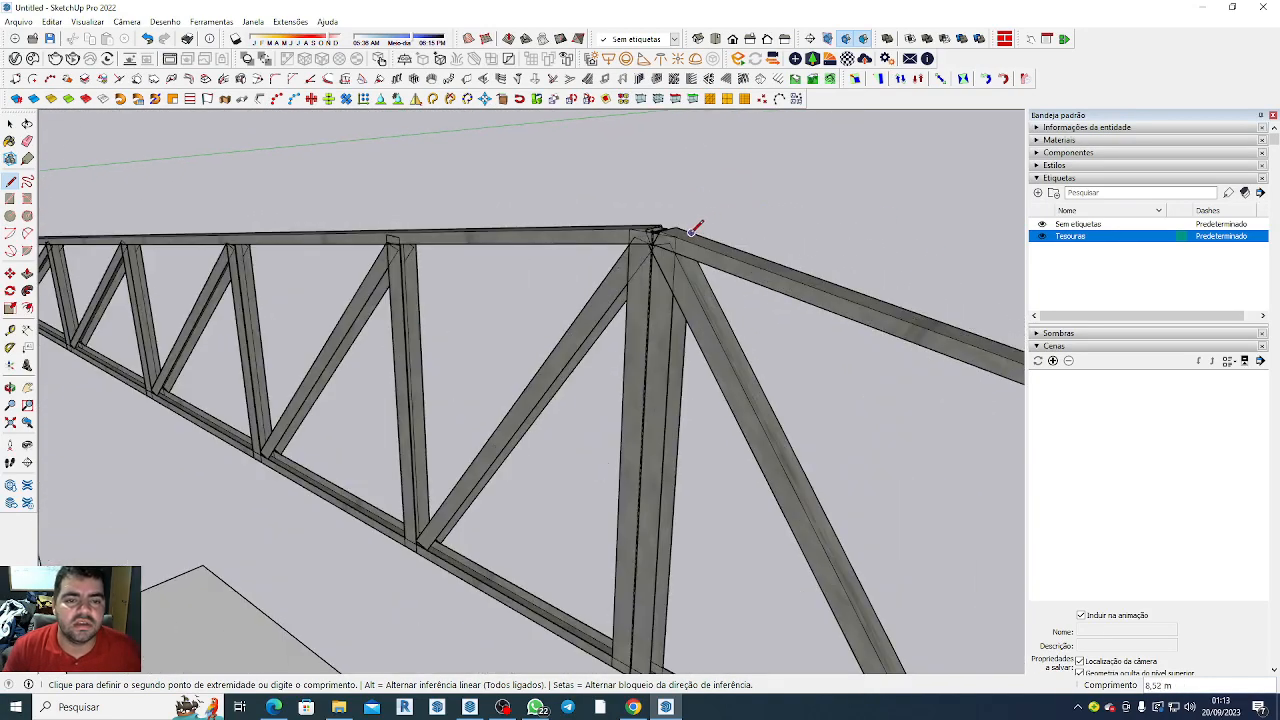
scroll(680, 222, down, 10)
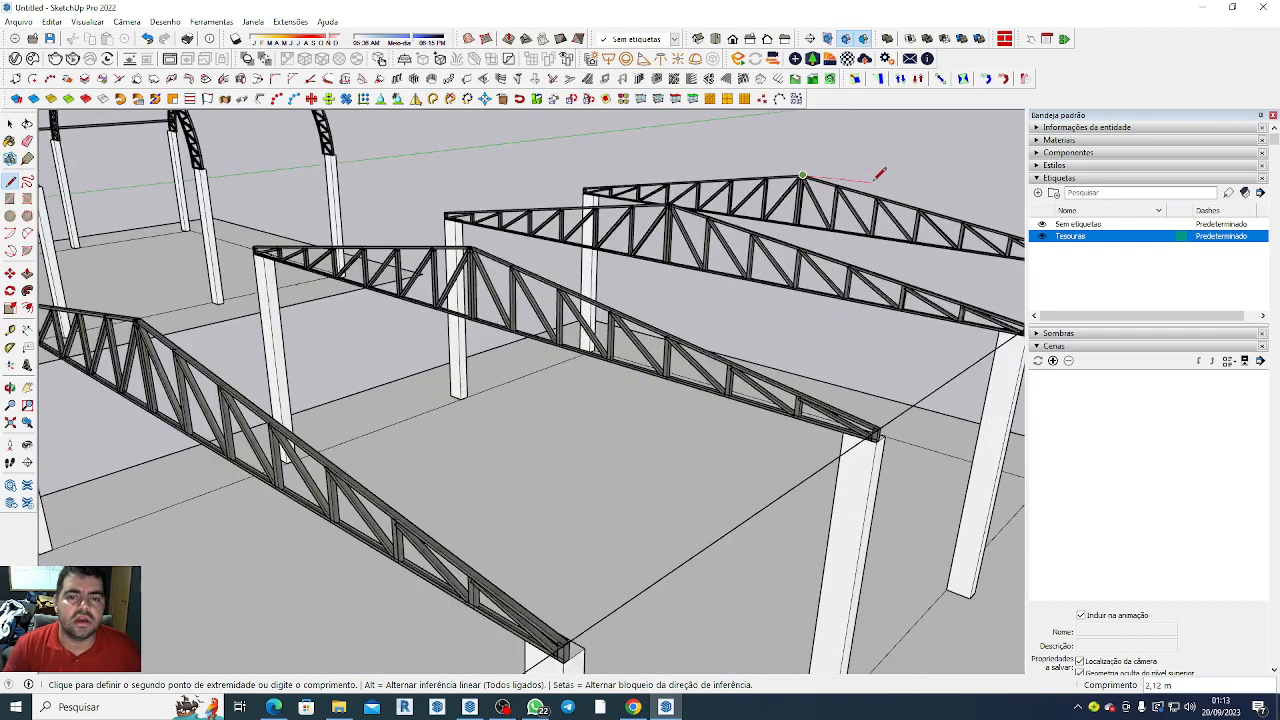
scroll(601, 221, up, 6)
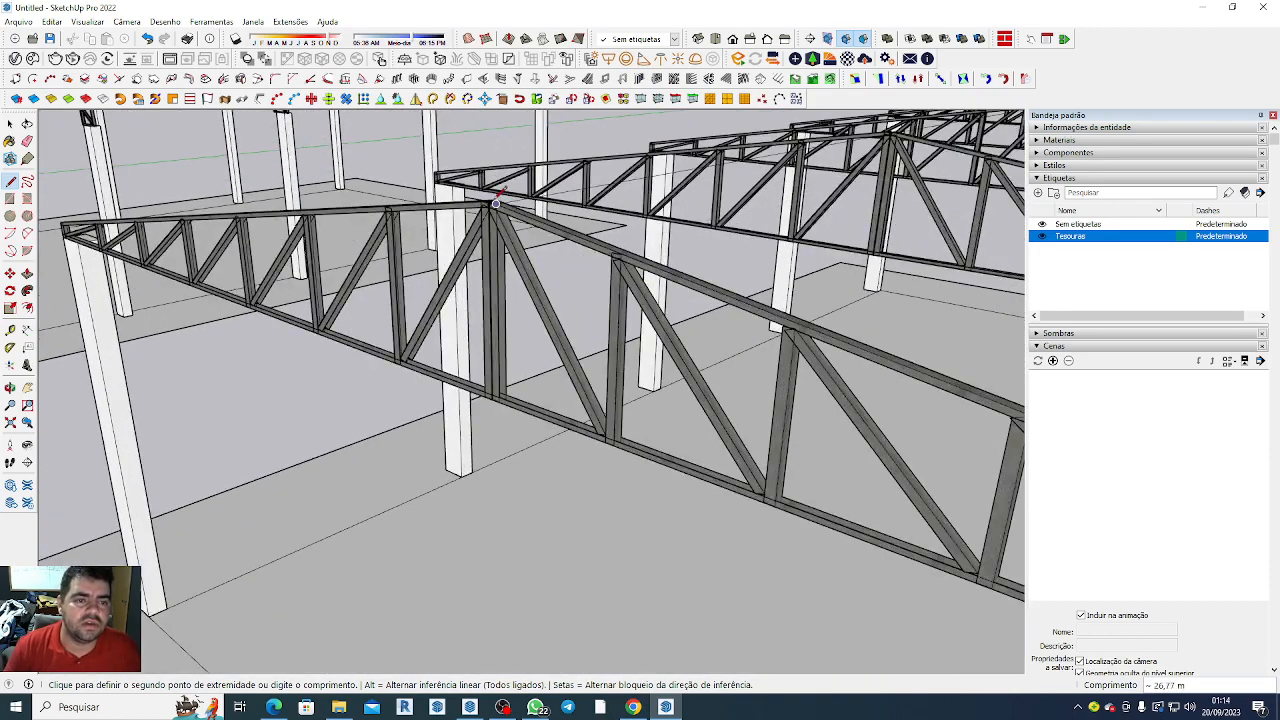
scroll(500, 206, up, 3)
scroll(495, 204, up, 3)
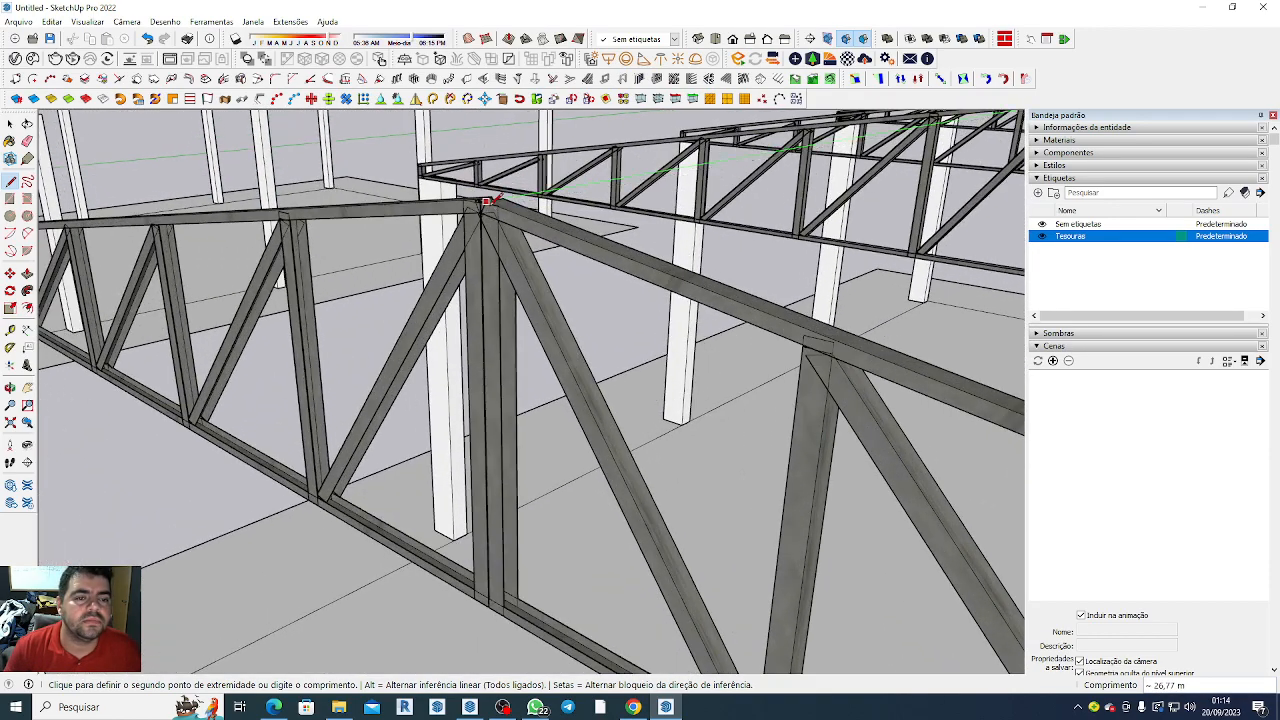
Close the roof slope face from the first truss's ridge down to its upper end corner and select the face.
scroll(485, 202, down, 10)
scroll(660, 250, up, 8)
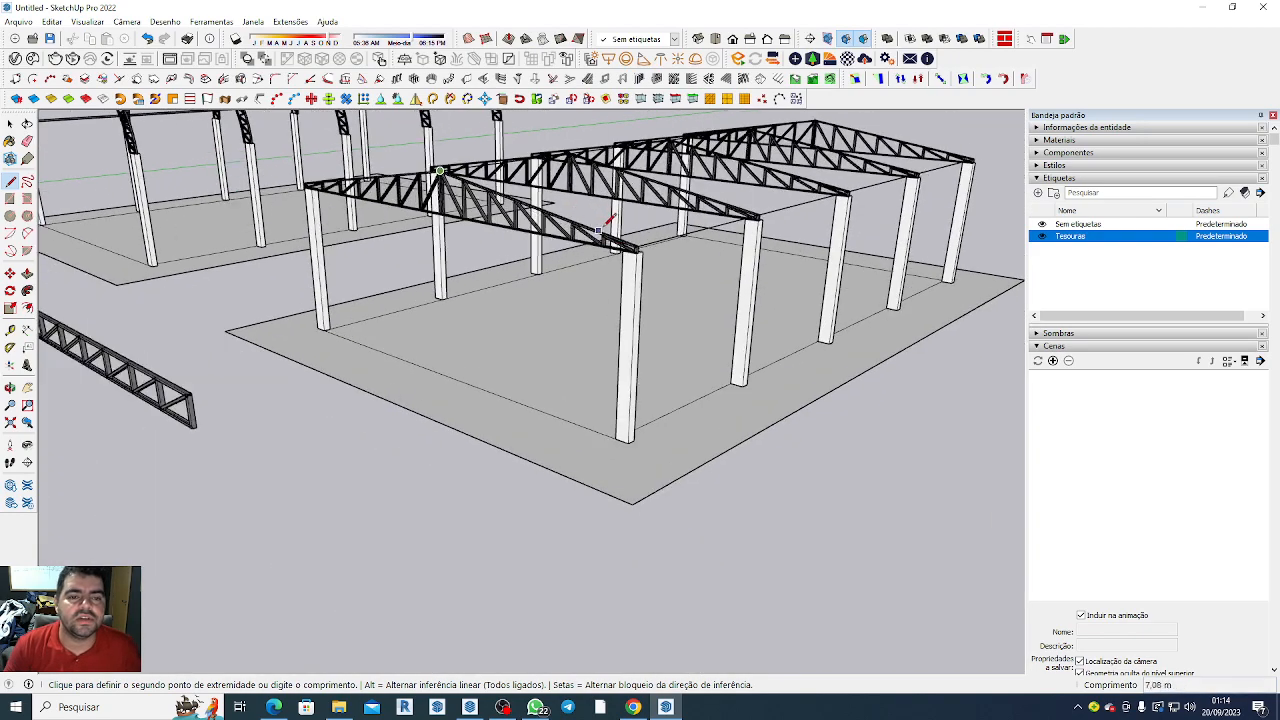
click(718, 294)
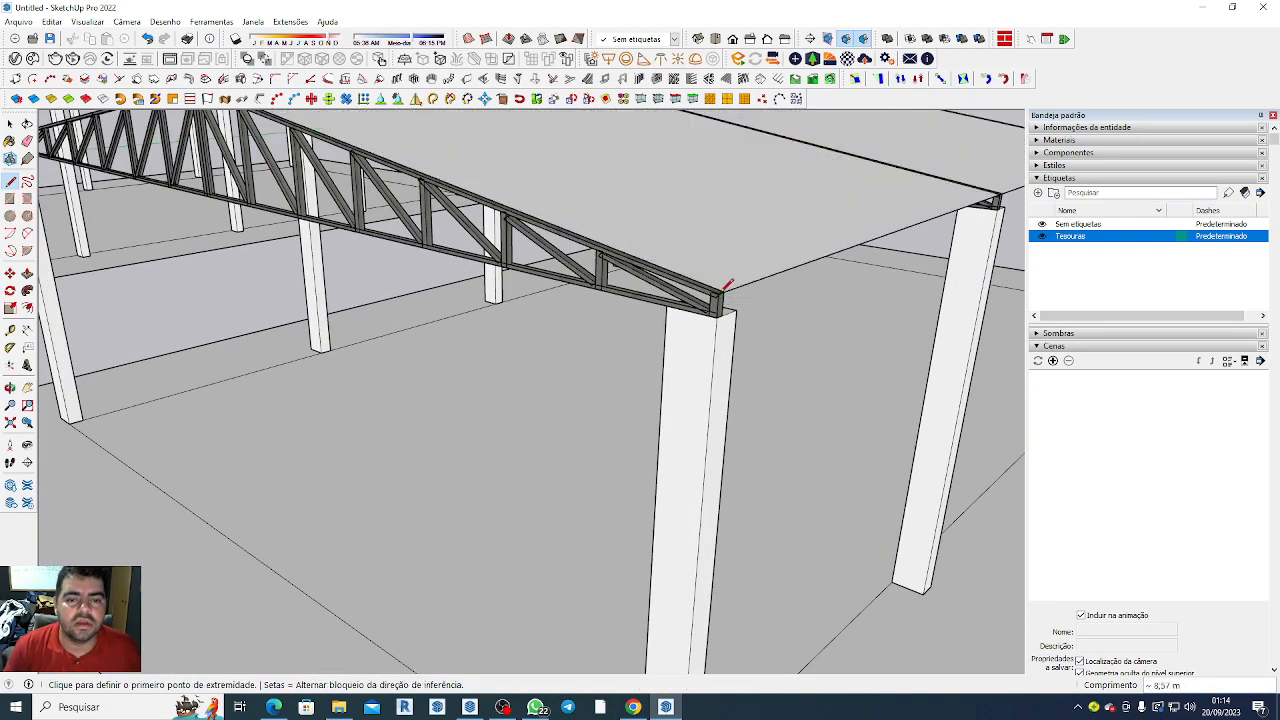
scroll(708, 318, down, 2)
scroll(708, 318, down, 6)
key(space)
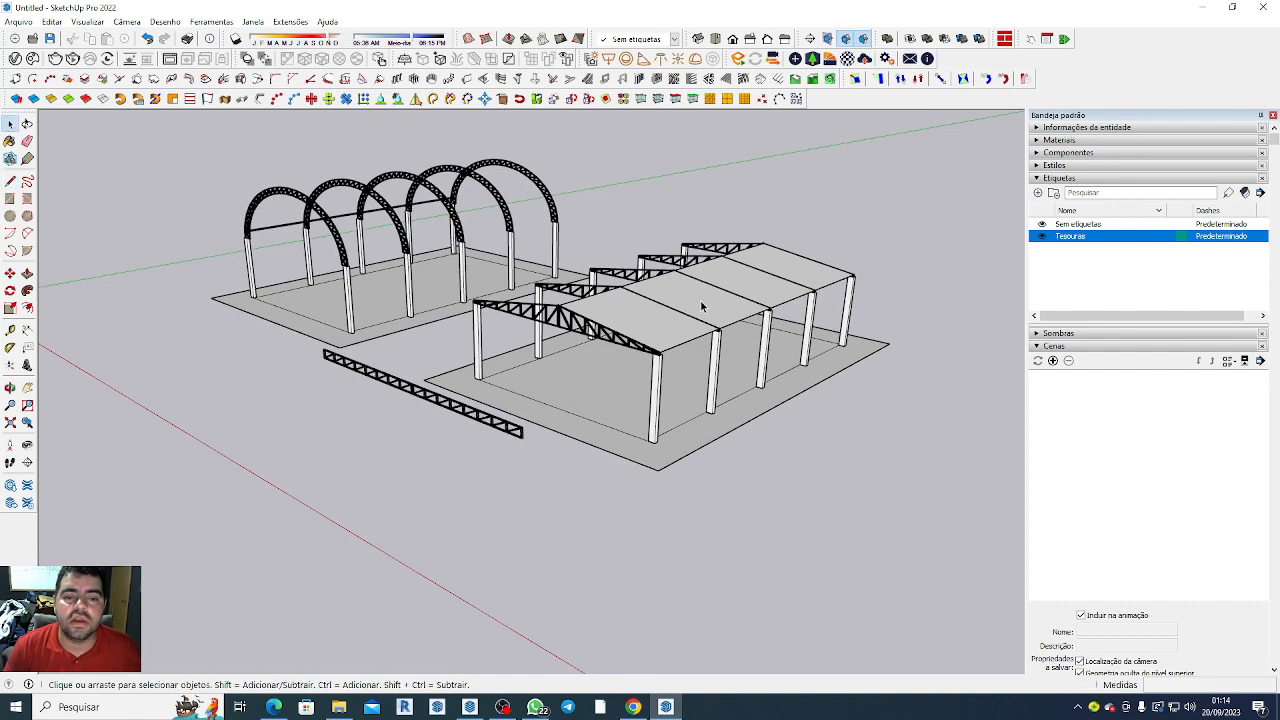
click(702, 307)
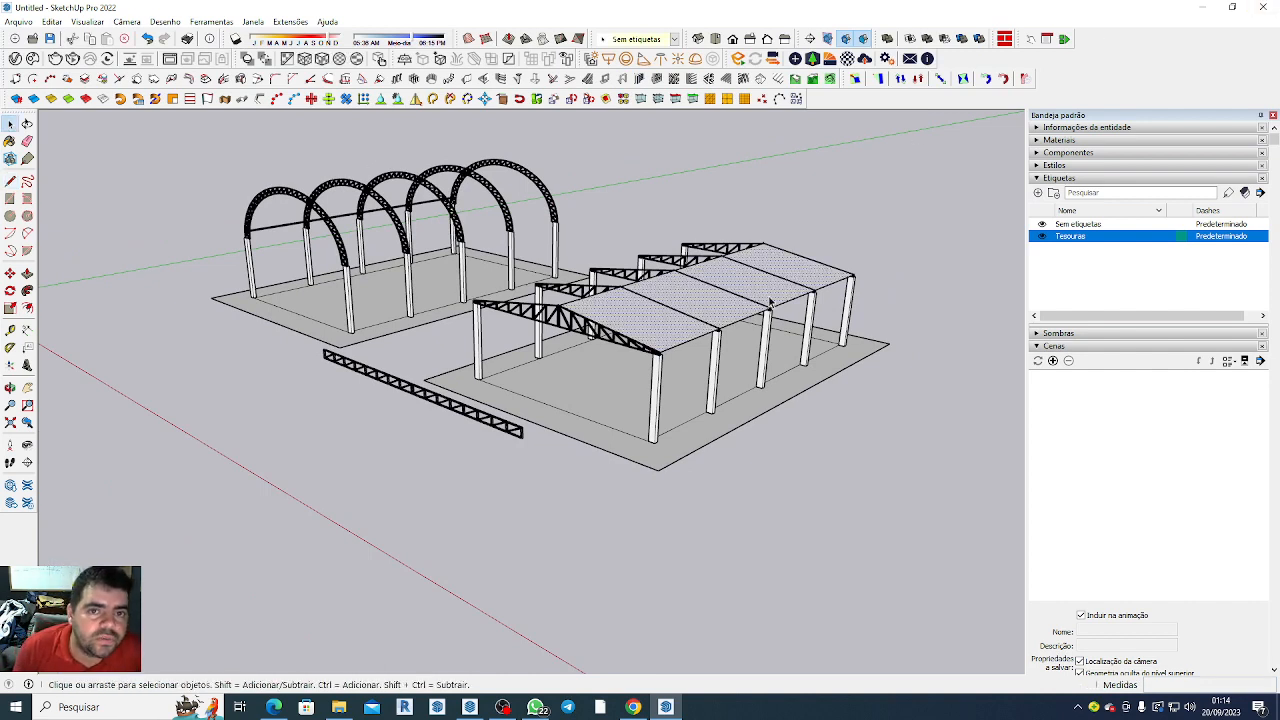
Try to create a metal deck on the selected roof slope with profile type 0, 0.05 m widths and depth and 0.15 m rib spacing.
click(785, 82)
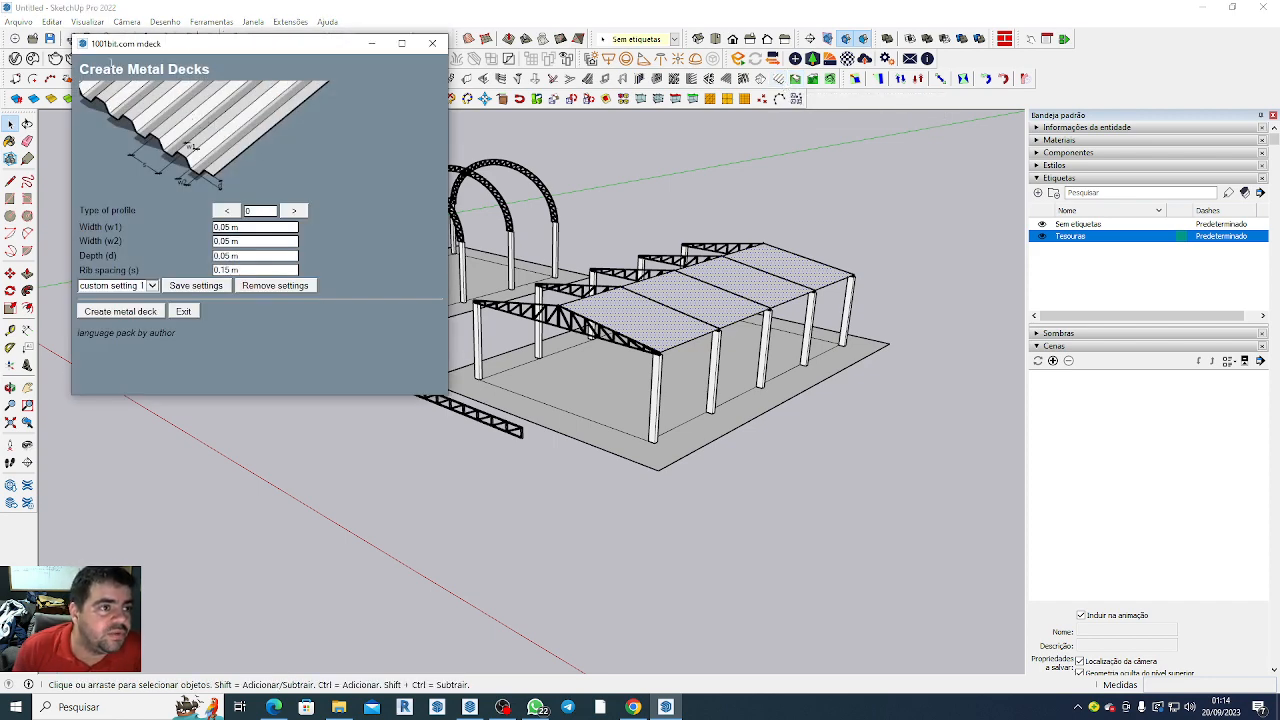
click(146, 317)
scroll(520, 318, up, 5)
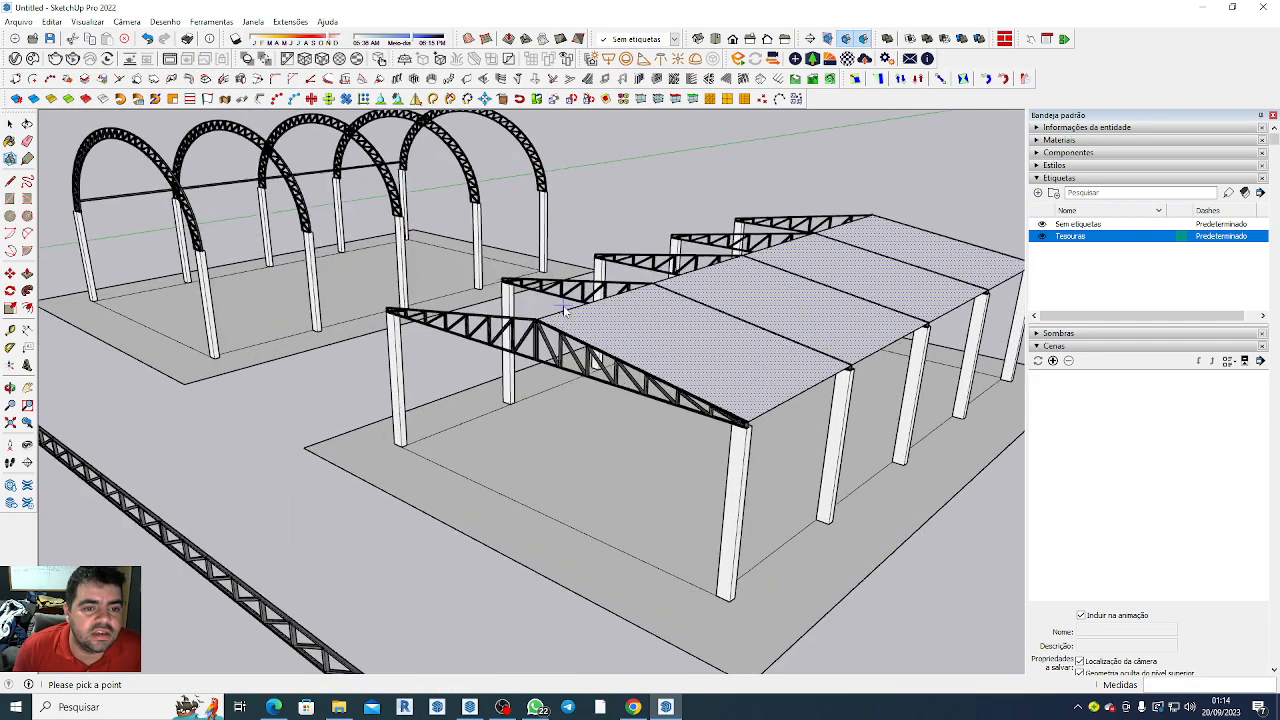
scroll(520, 318, up, 5)
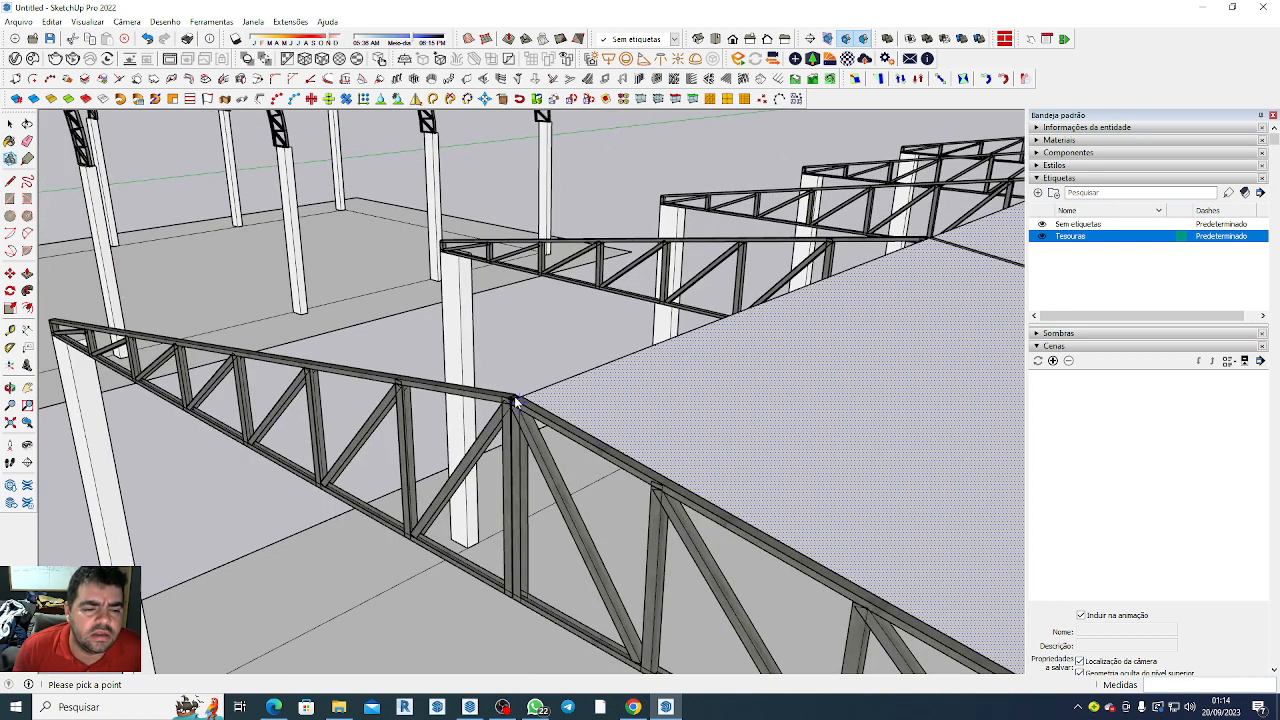
click(591, 406)
click(627, 417)
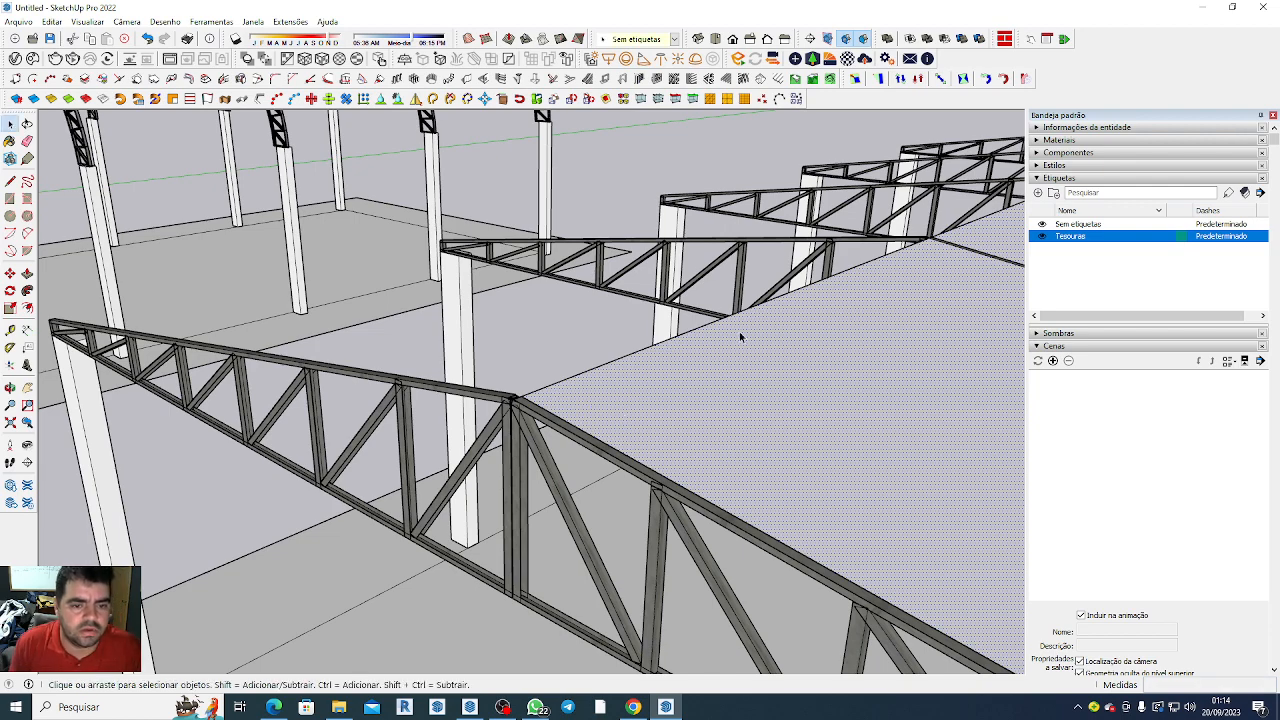
Create a metal deck on the selected roof slope, starting at the first truss's ridge with the ribs running down to the eave.
click(778, 82)
click(128, 311)
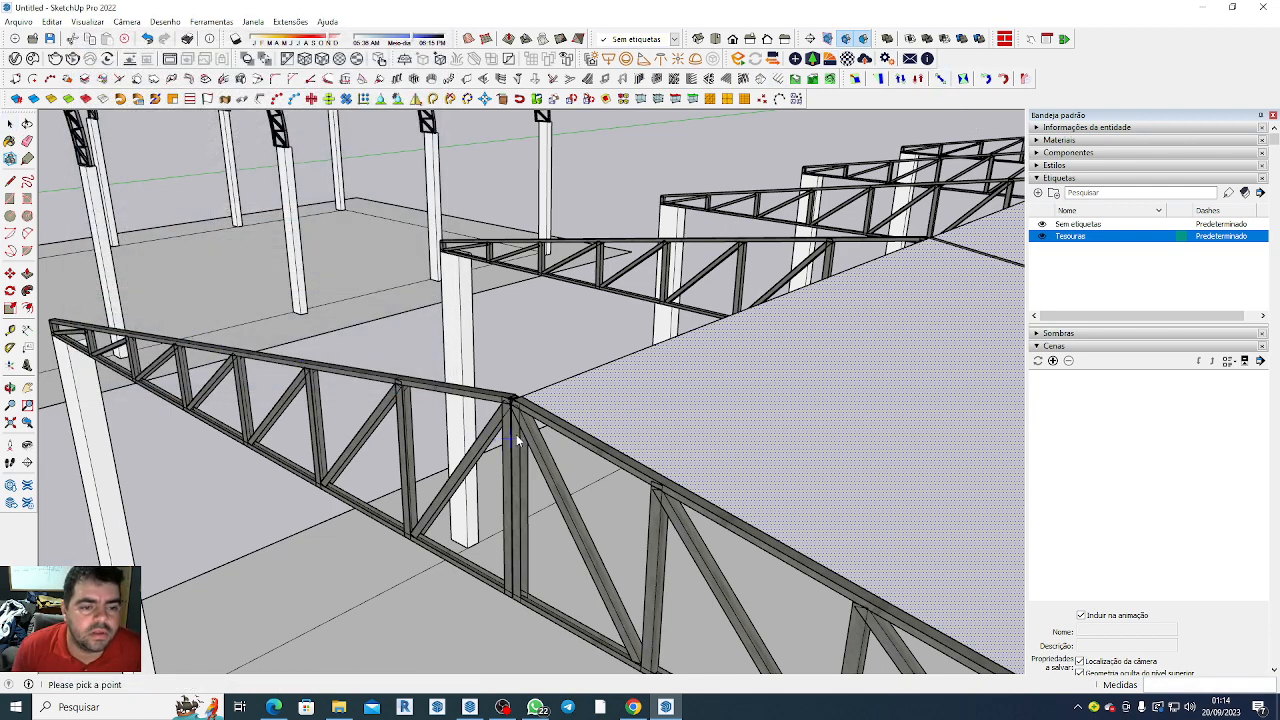
click(544, 391)
scroll(544, 391, down, 6)
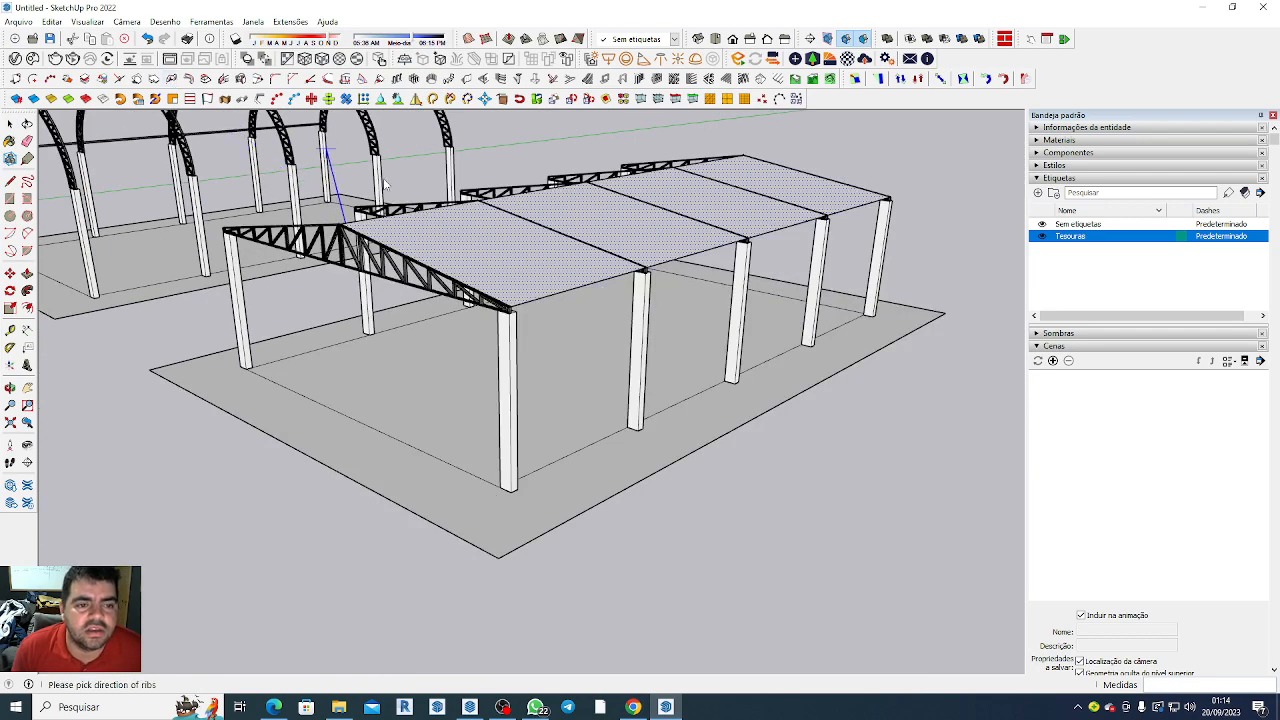
scroll(516, 305, up, 4)
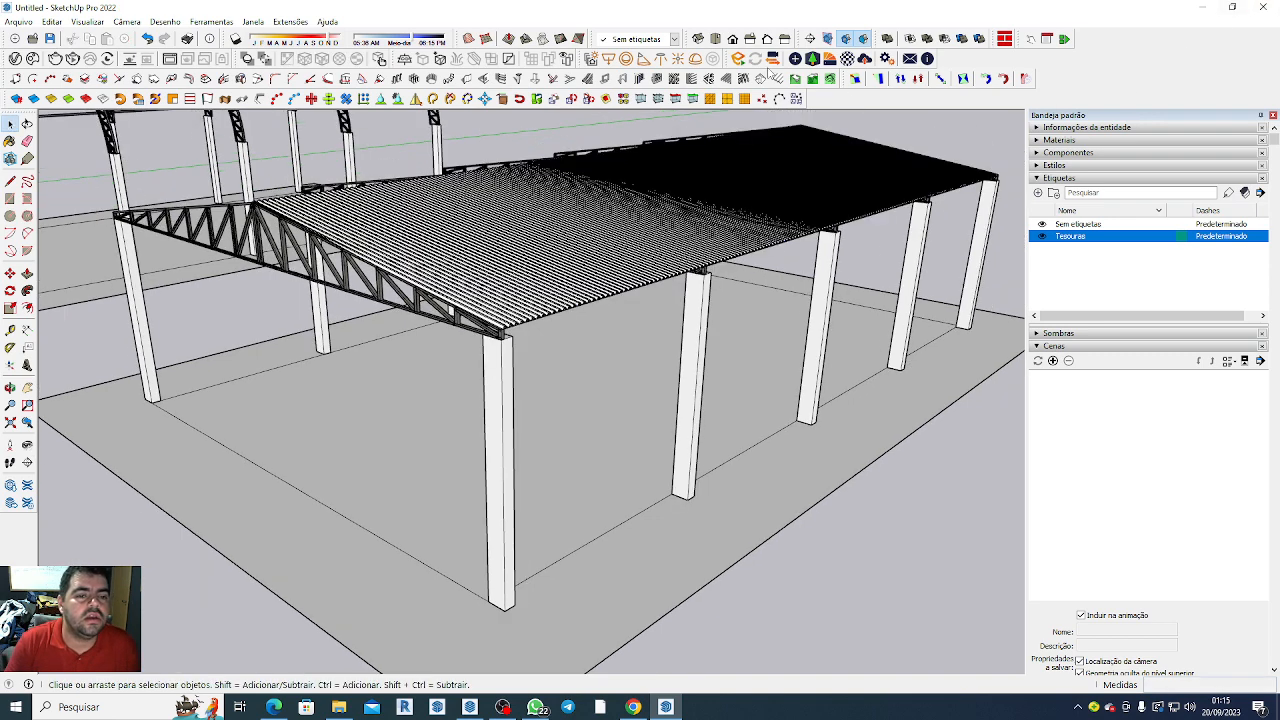
Examine the metal deck's rib profile and the roof edge along the eave near the first column.
scroll(485, 195, up, 3)
scroll(557, 349, up, 5)
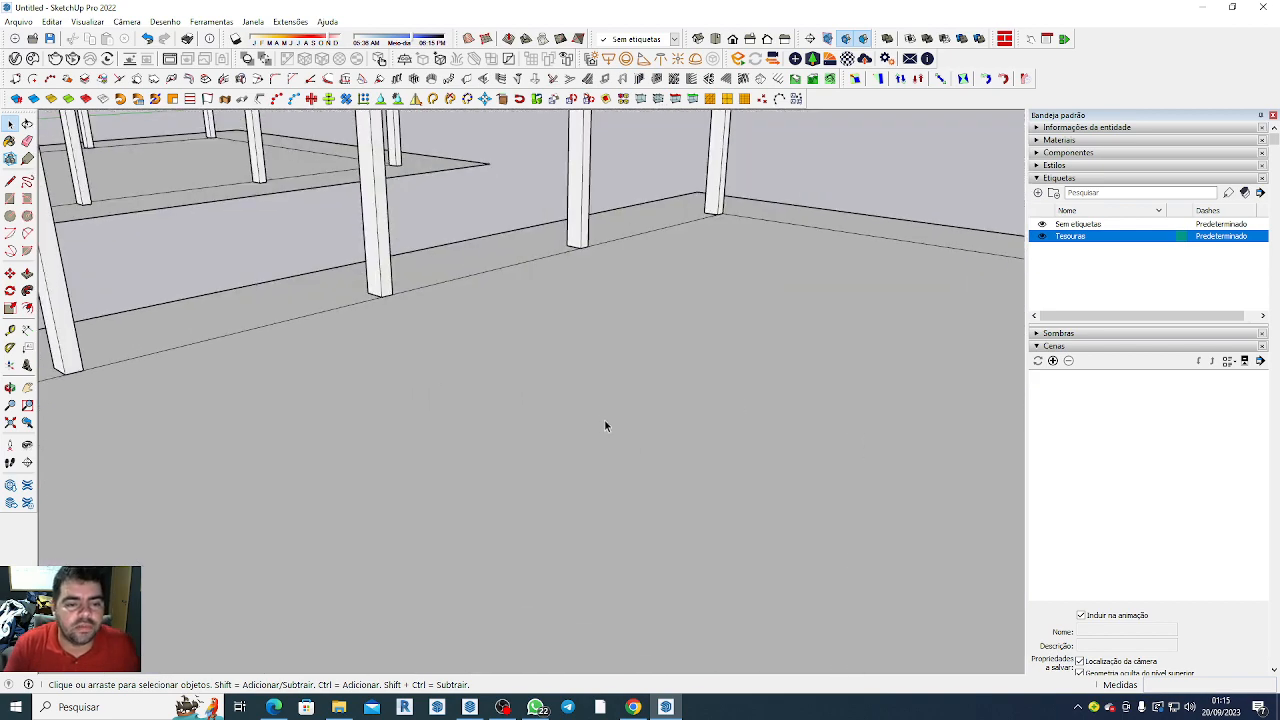
scroll(528, 368, down, 3)
click(441, 289)
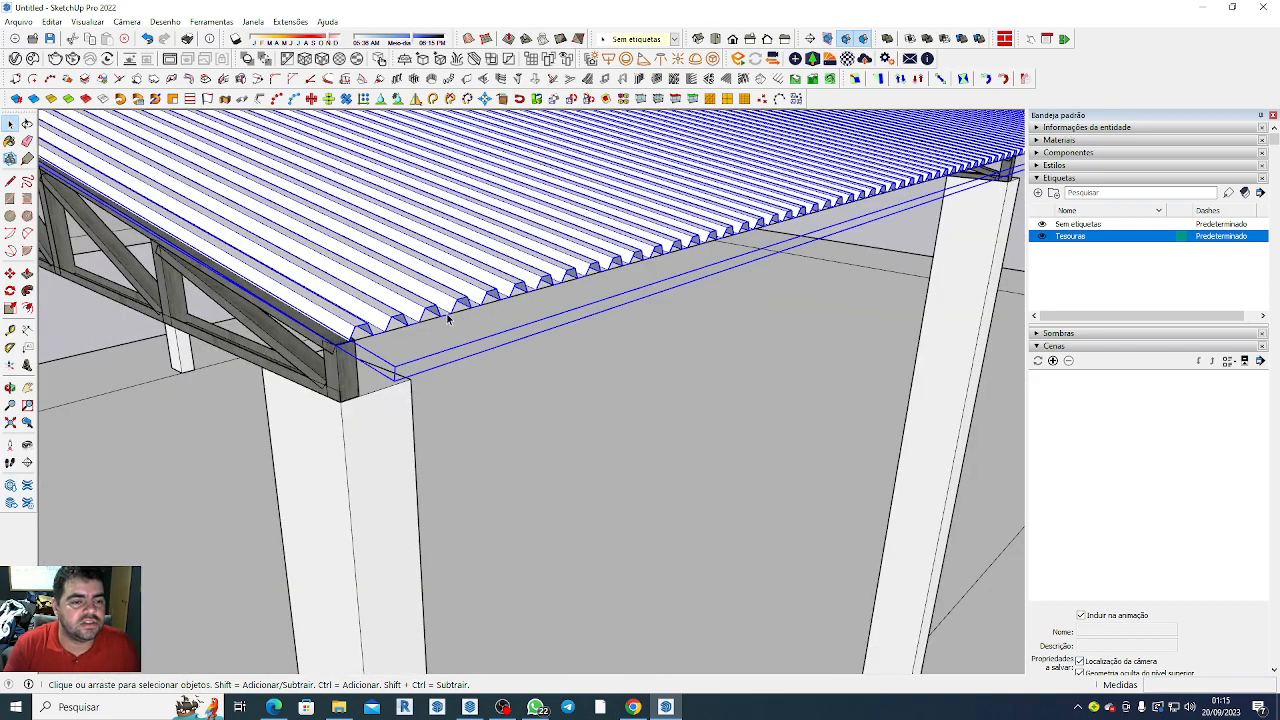
click(430, 322)
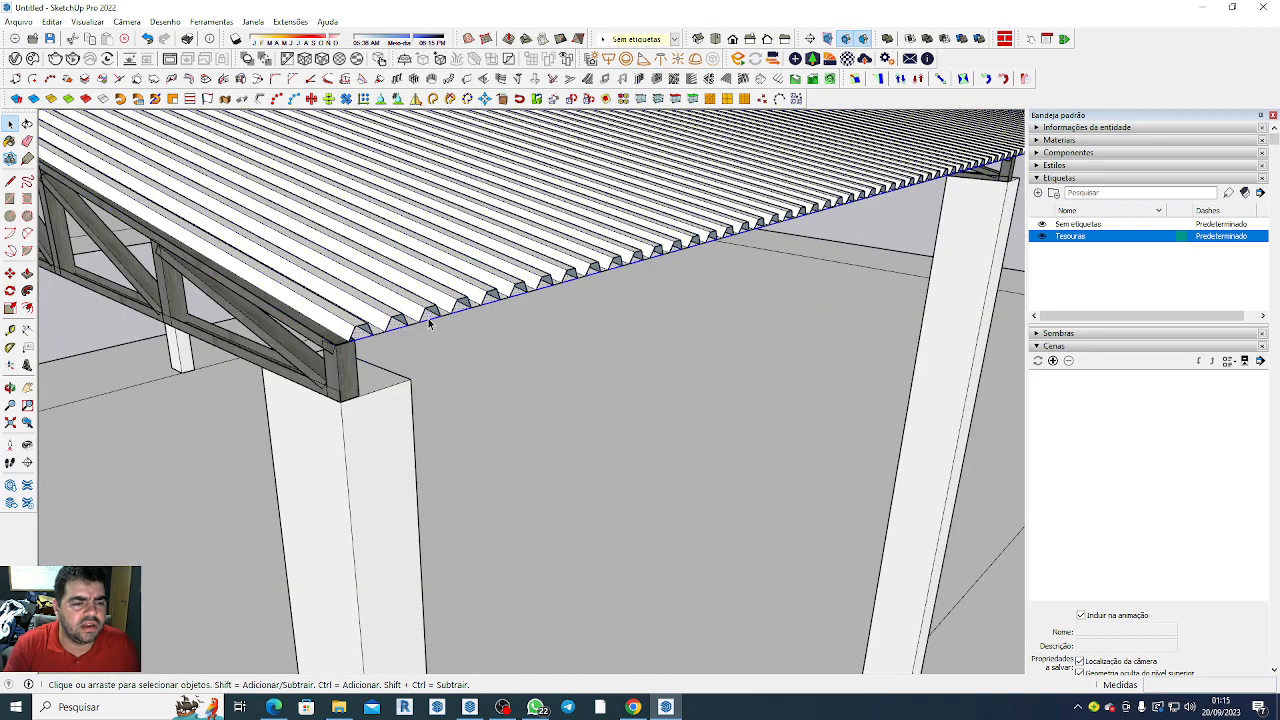
Examine the metal deck across the whole roof slope and along the eave.
scroll(428, 318, down, 8)
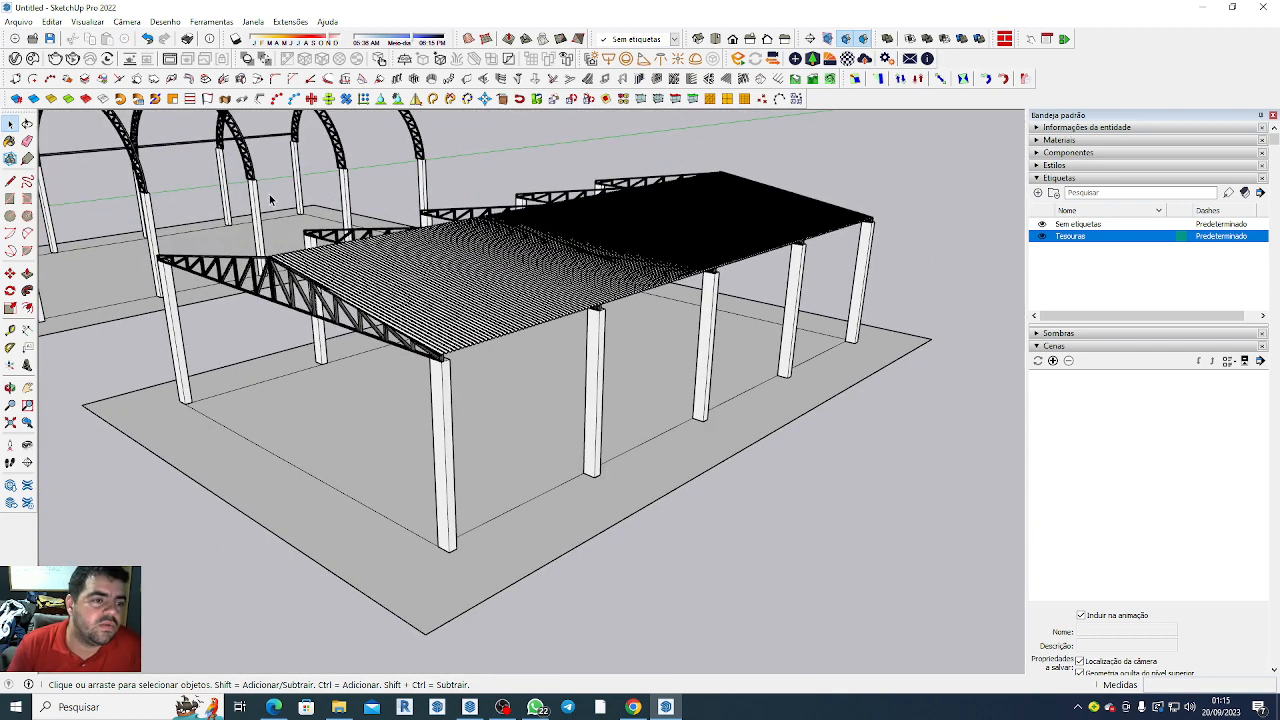
scroll(270, 203, down, 5)
click(167, 218)
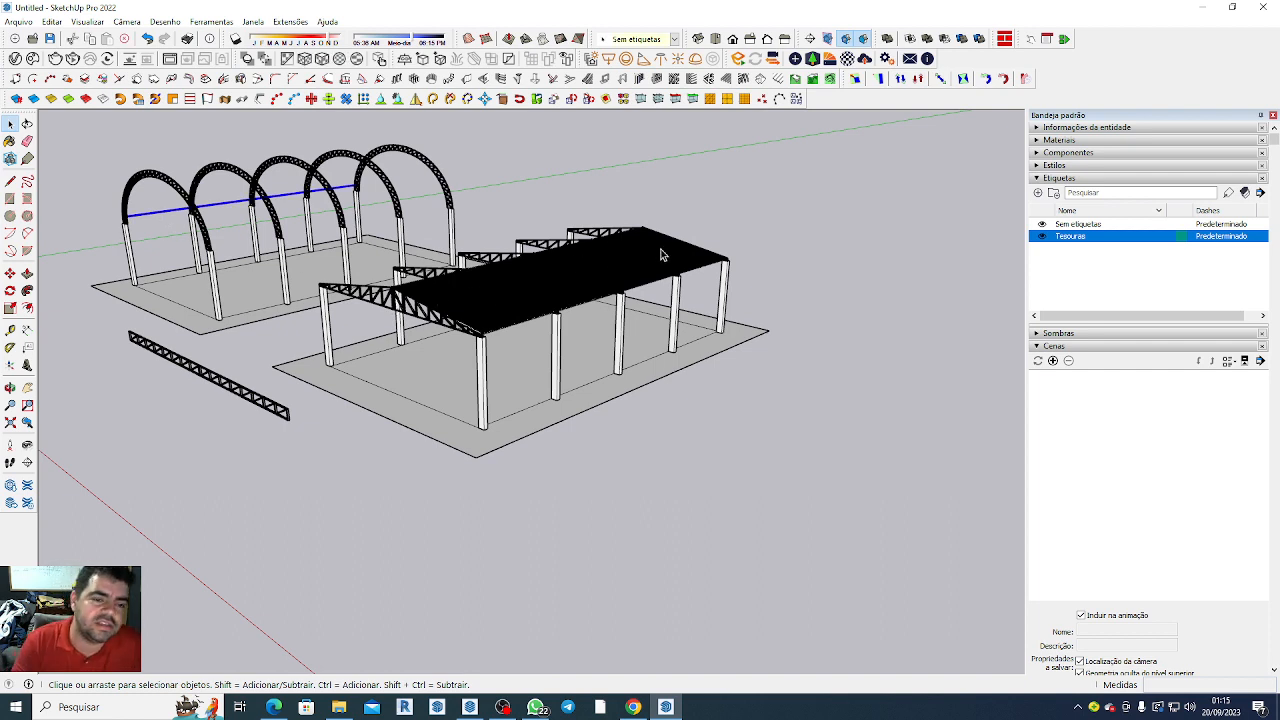
scroll(614, 253, up, 6)
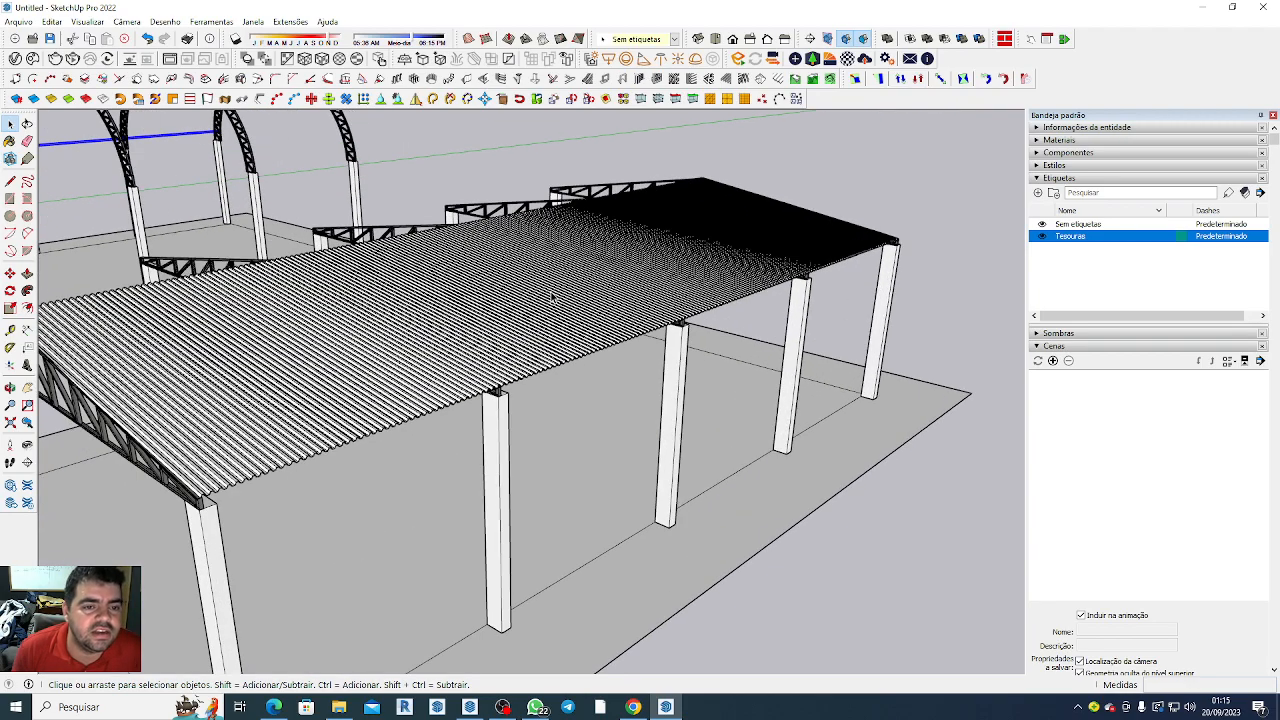
click(478, 318)
scroll(826, 608, down, 2)
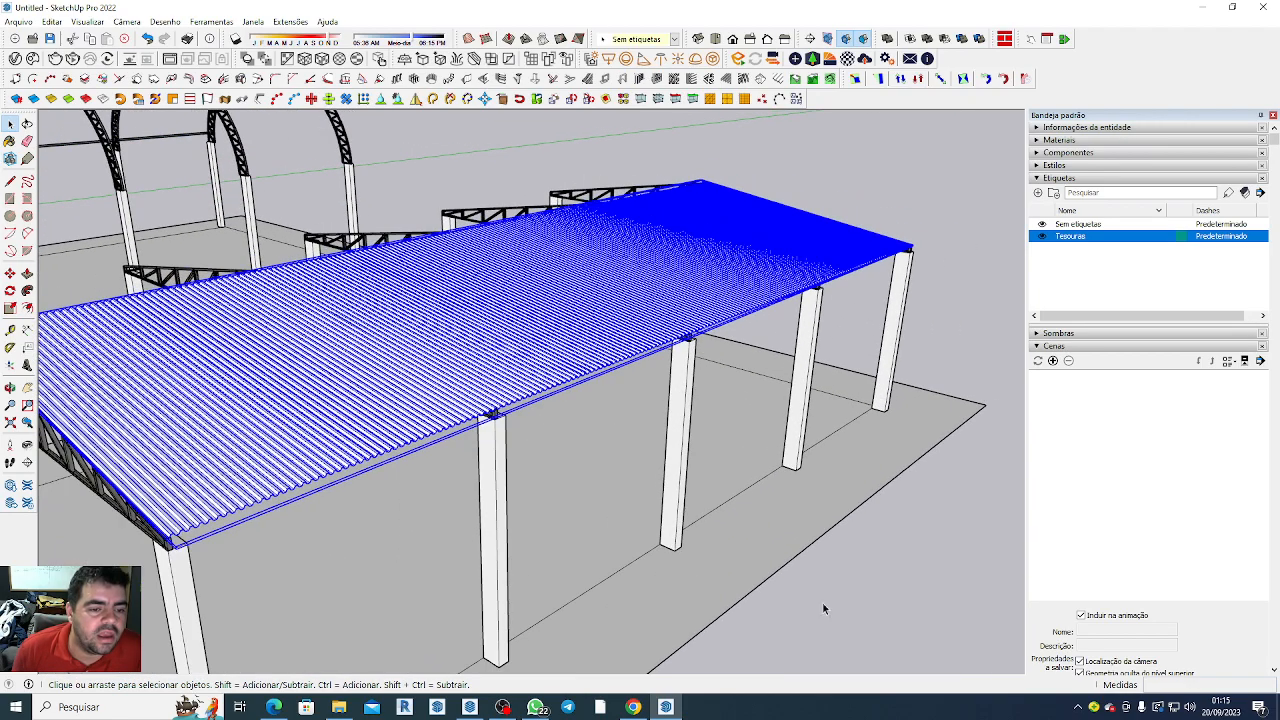
scroll(290, 376, down, 3)
scroll(400, 360, down, 1)
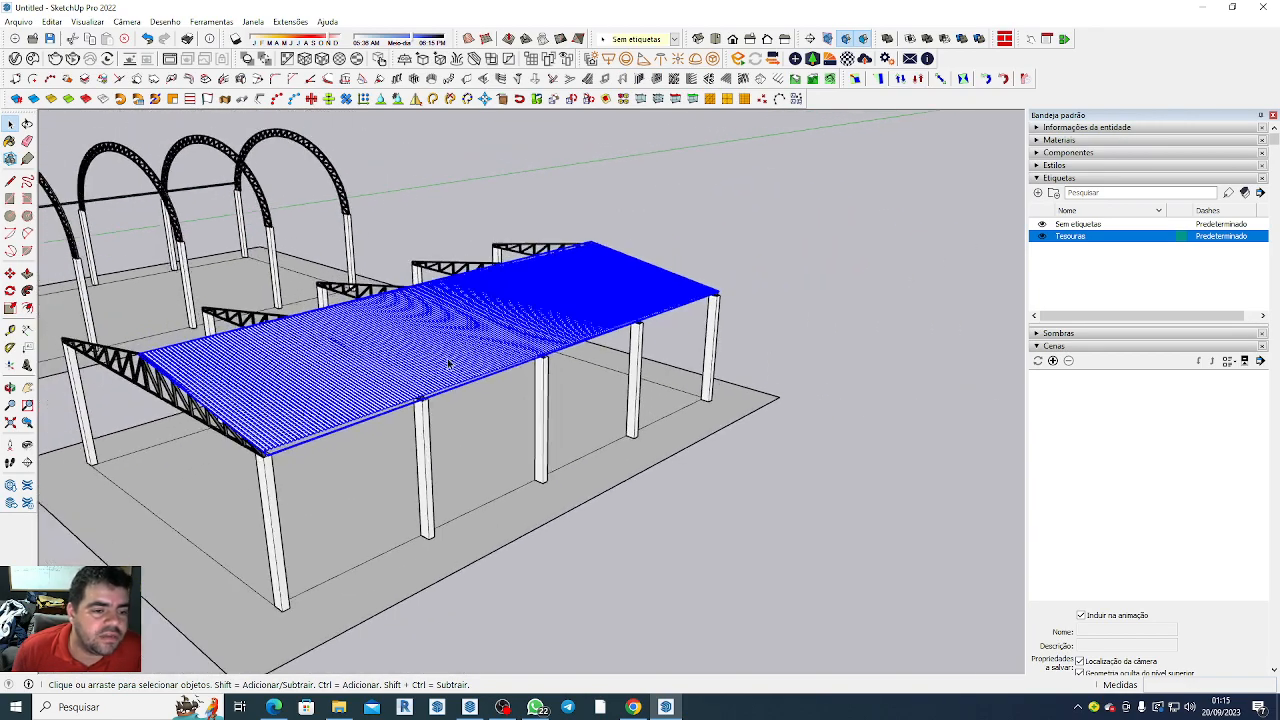
scroll(381, 413, down, 1)
scroll(381, 413, up, 2)
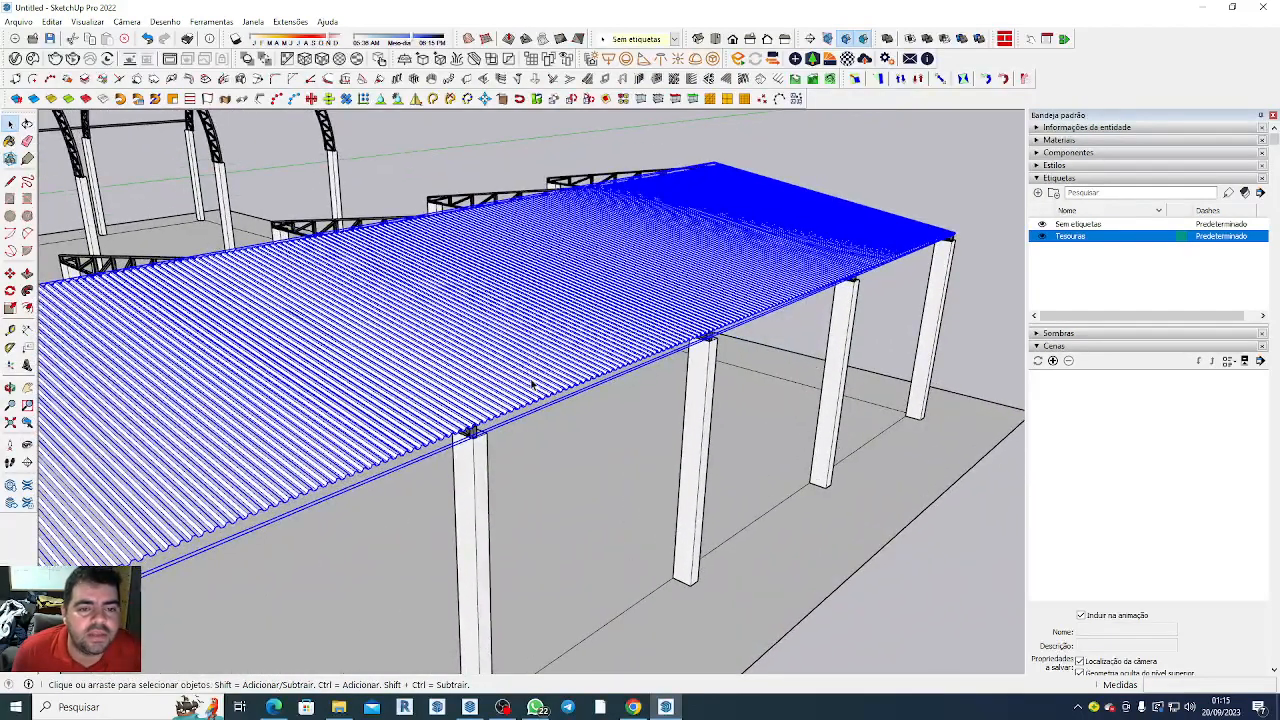
scroll(613, 541, down, 2)
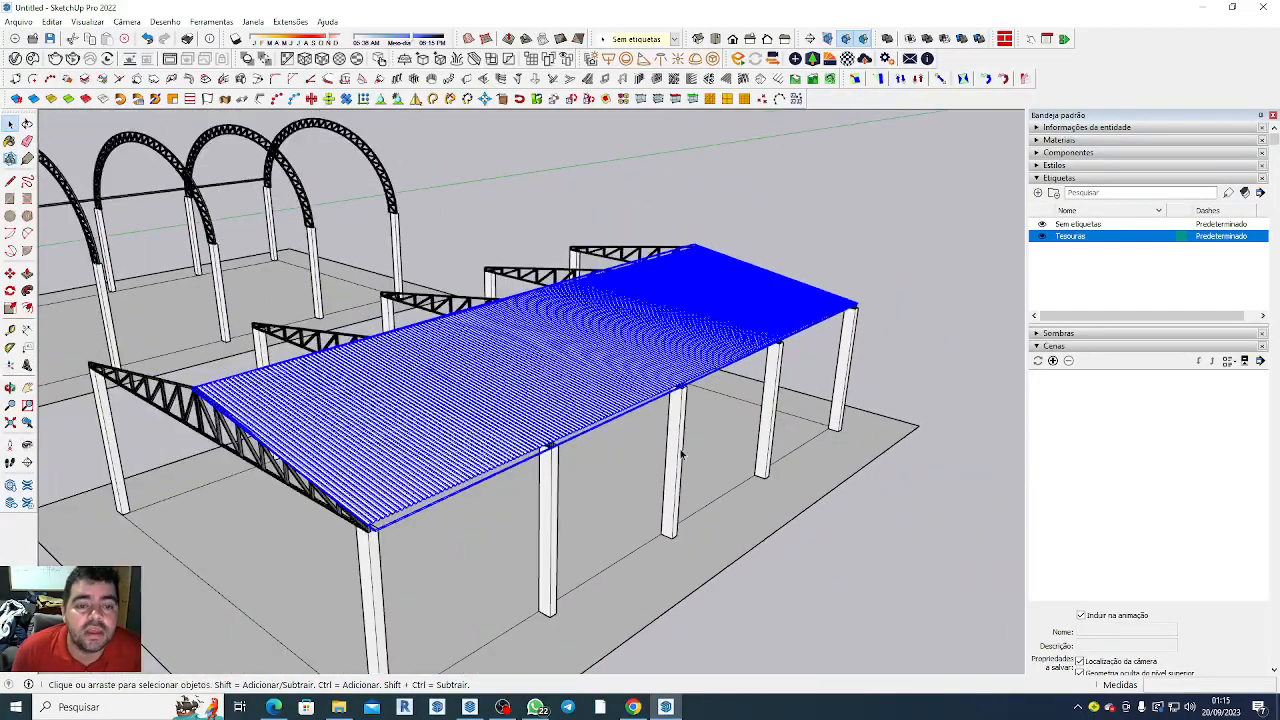
Undo the metal deck and select the bare roof slope face.
click(678, 323)
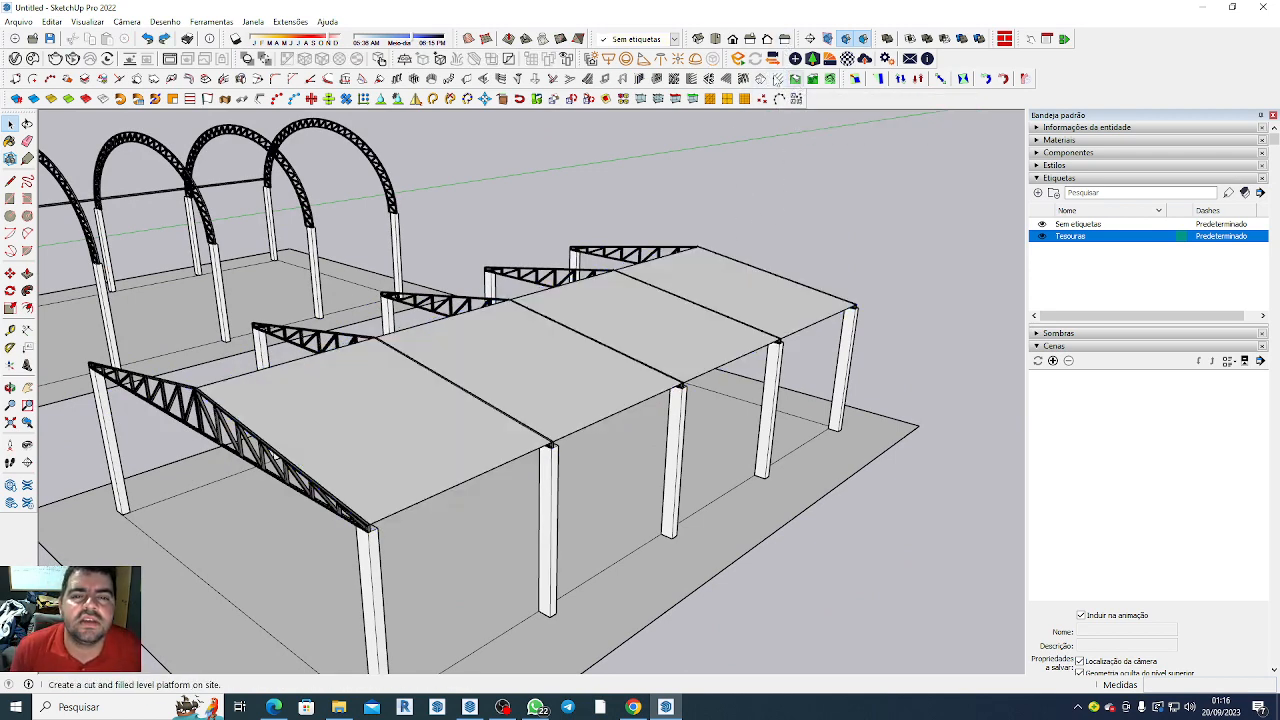
click(762, 79)
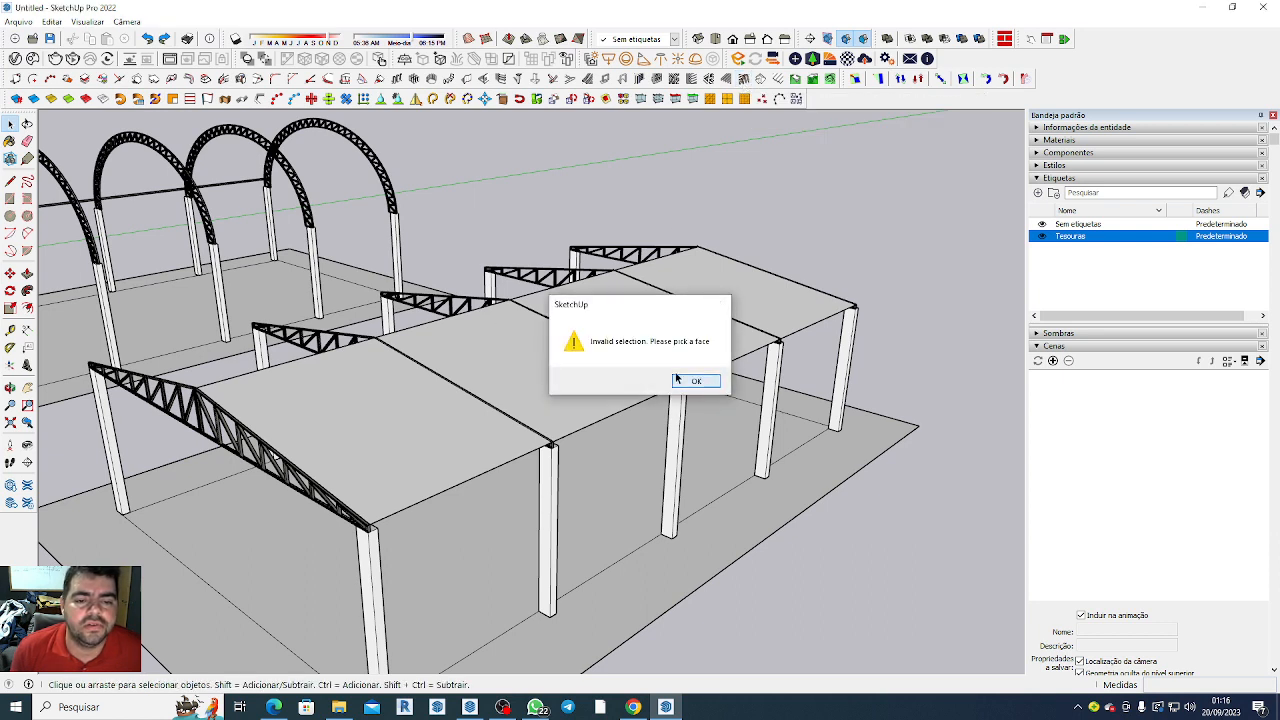
click(696, 381)
click(546, 357)
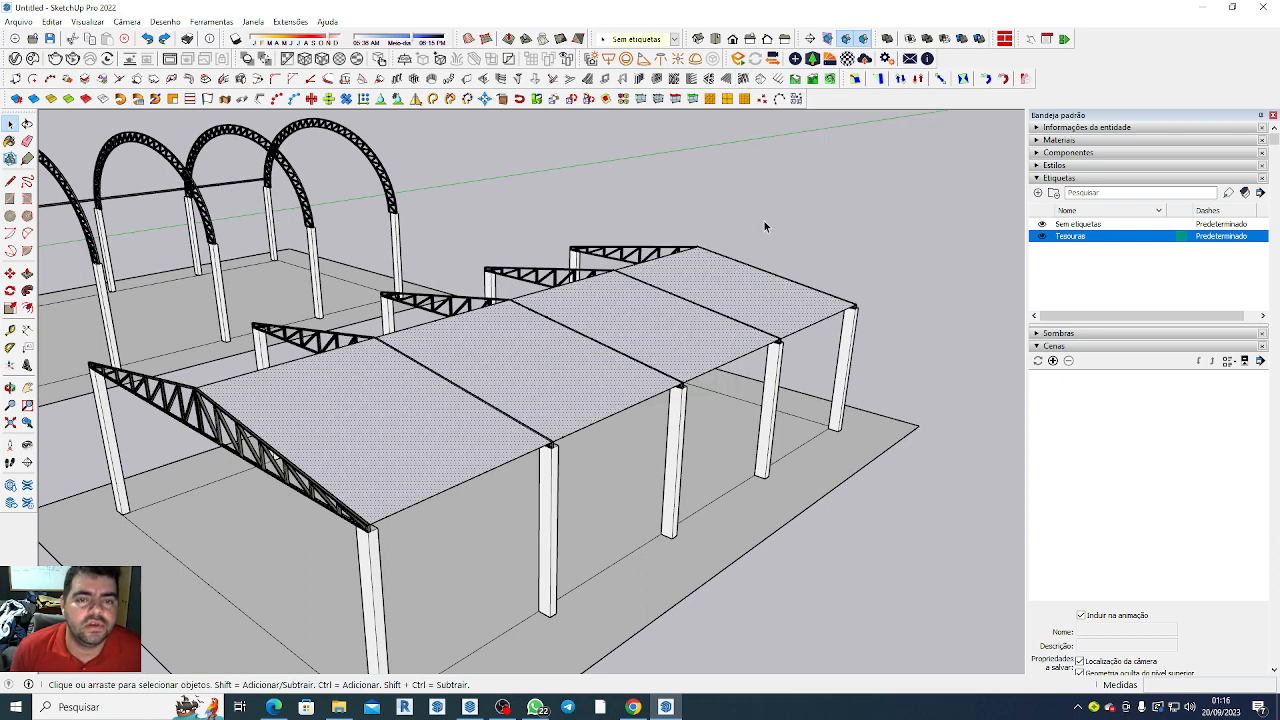
Create rafters, battens and fascia on the selected slope with rafter type 2, 0.05 × 0.15 m rafters spaced 0.60 m and battens spaced 0.30 m.
click(743, 80)
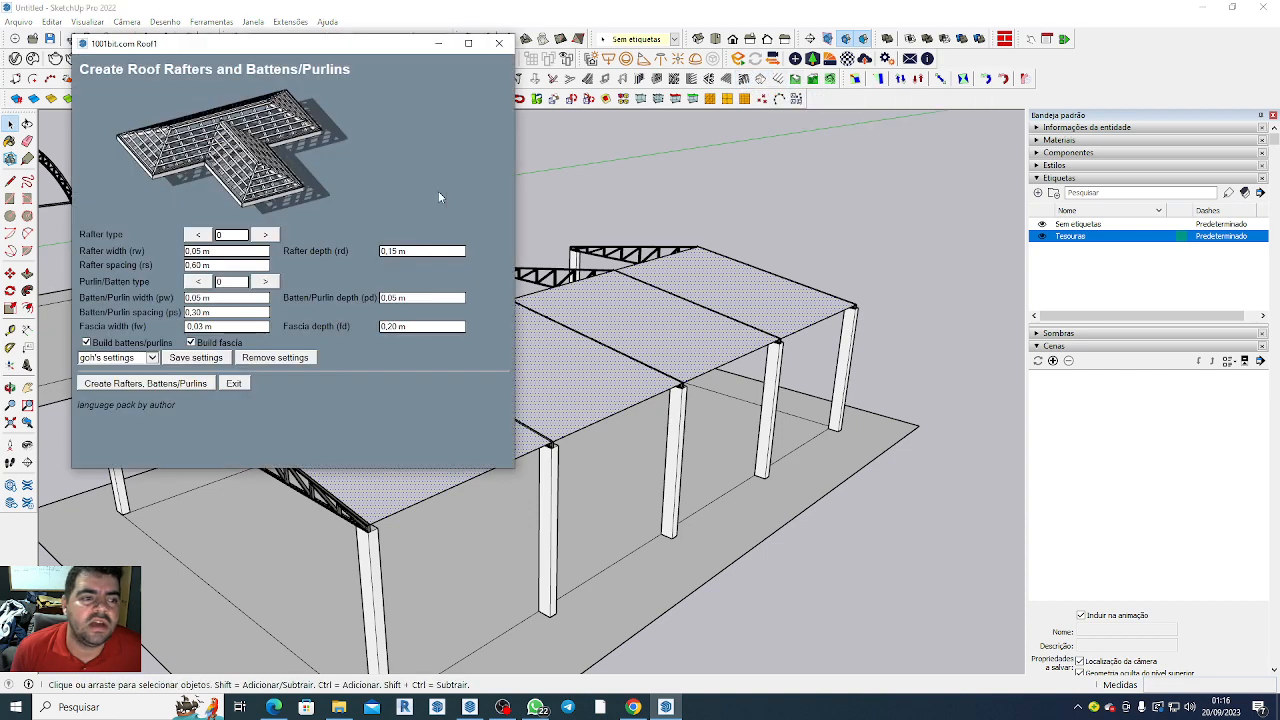
click(266, 235)
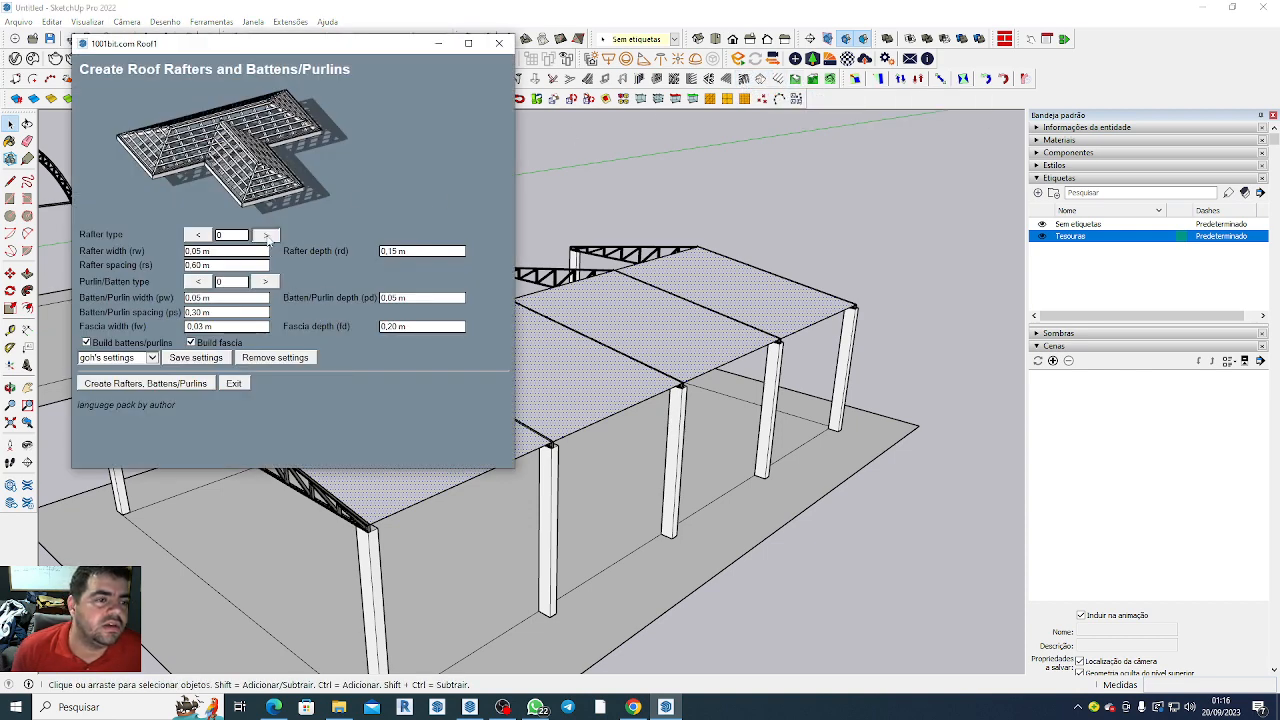
click(266, 235)
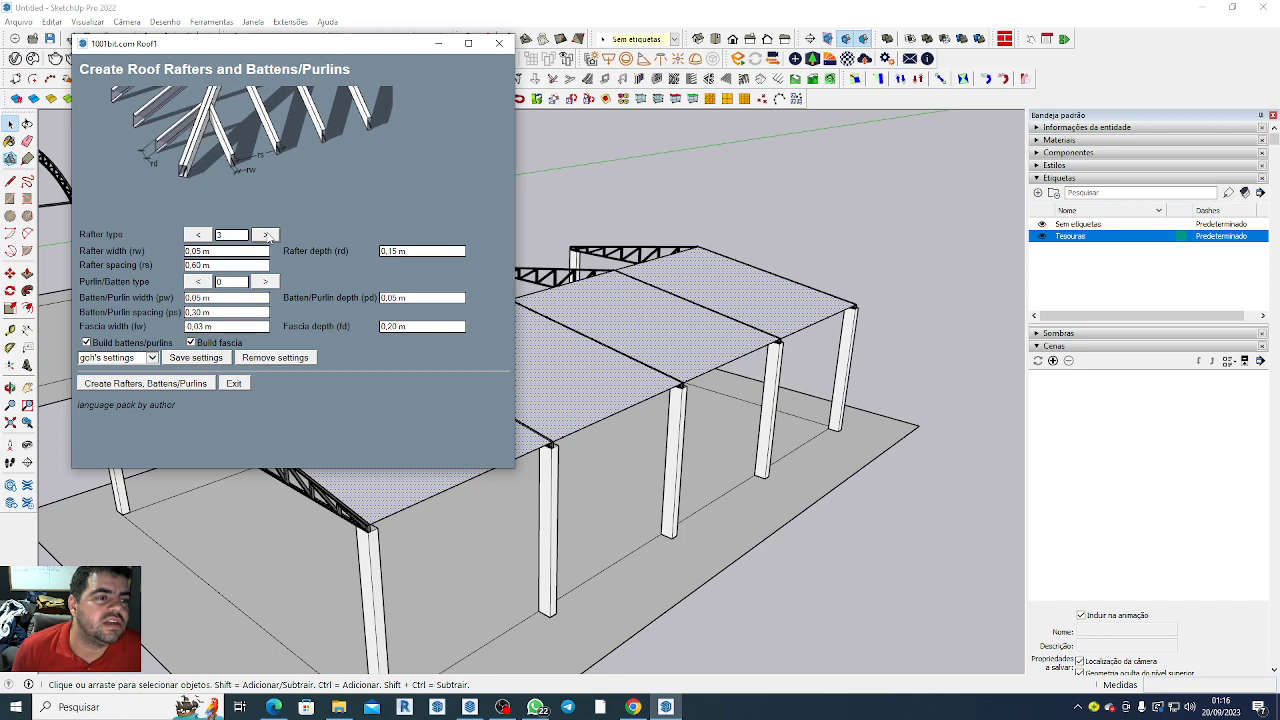
click(266, 235)
click(197, 235)
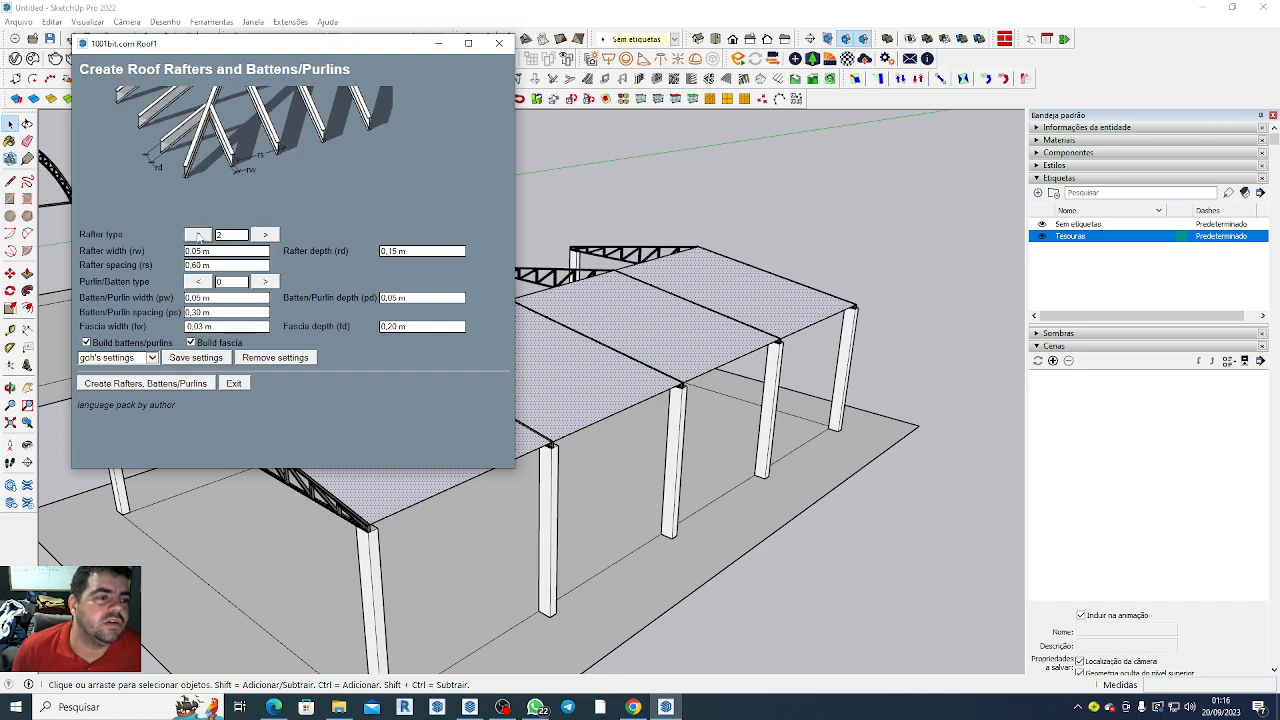
click(187, 385)
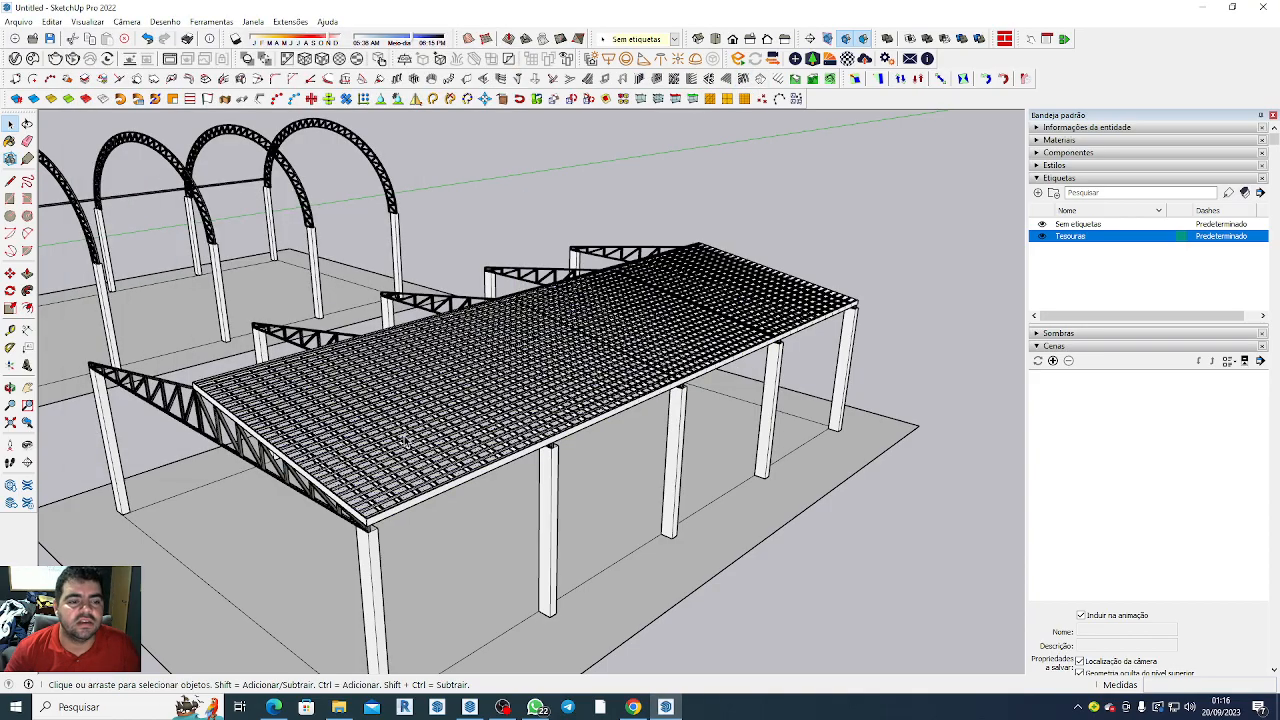
Delete the battens and the rafters with their fascia from the roof slope.
scroll(322, 465, up, 3)
click(325, 462)
scroll(380, 455, up, 5)
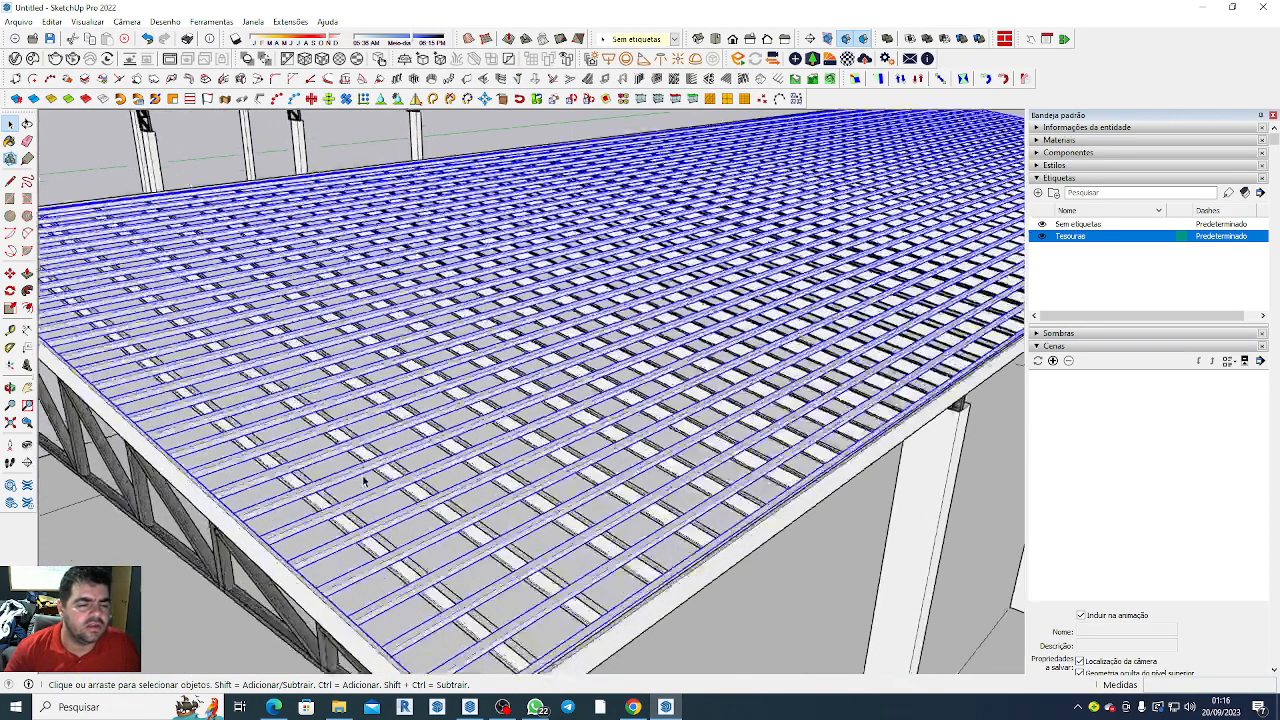
scroll(394, 453, down, 3)
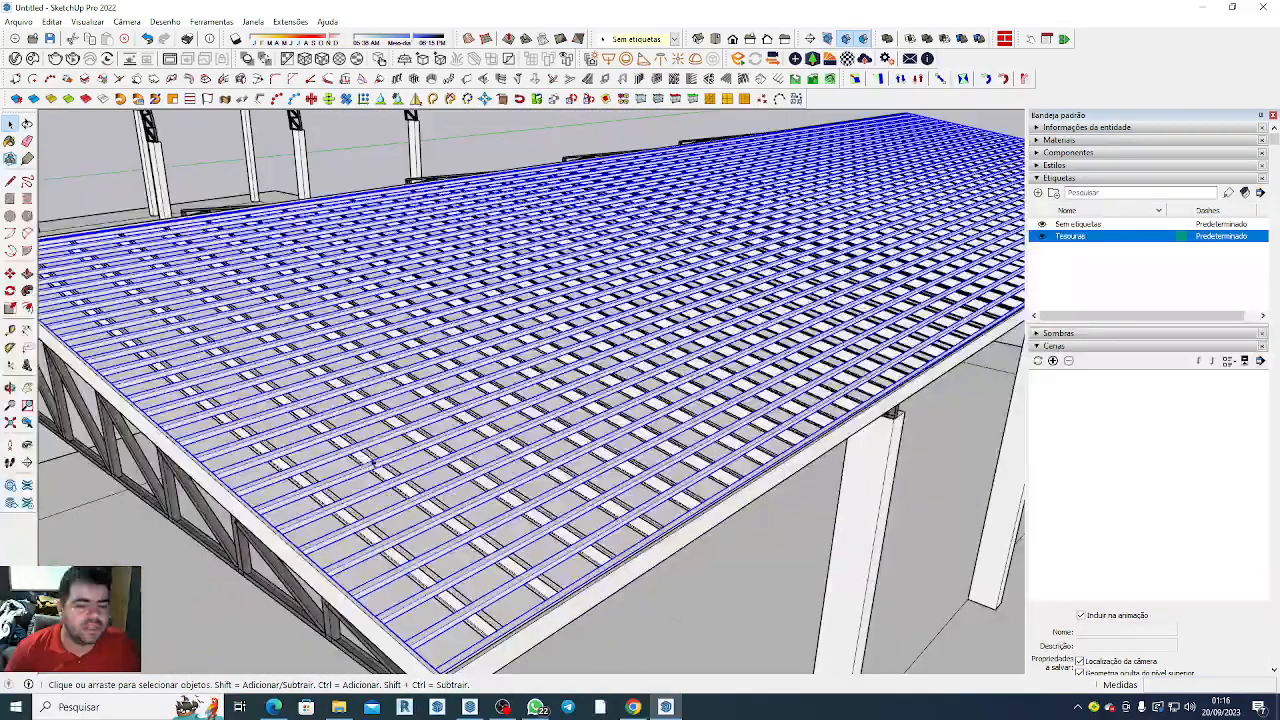
scroll(416, 474, down, 2)
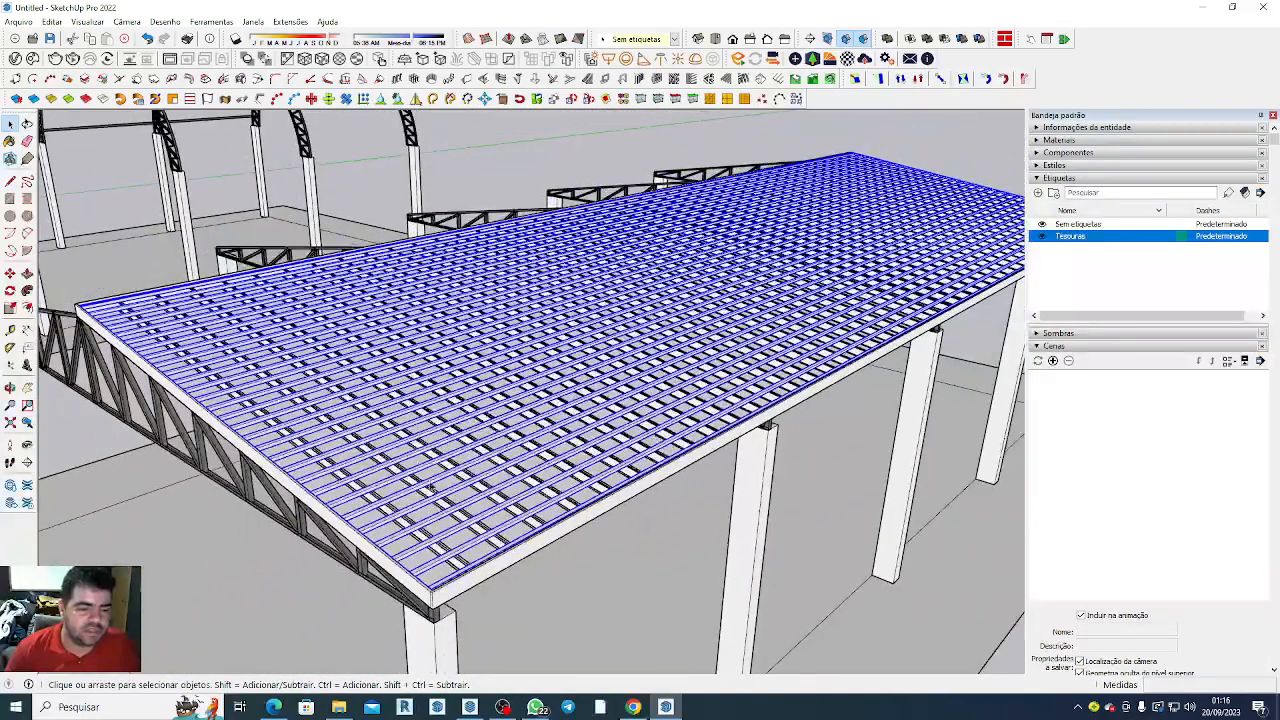
key(Delete)
click(549, 493)
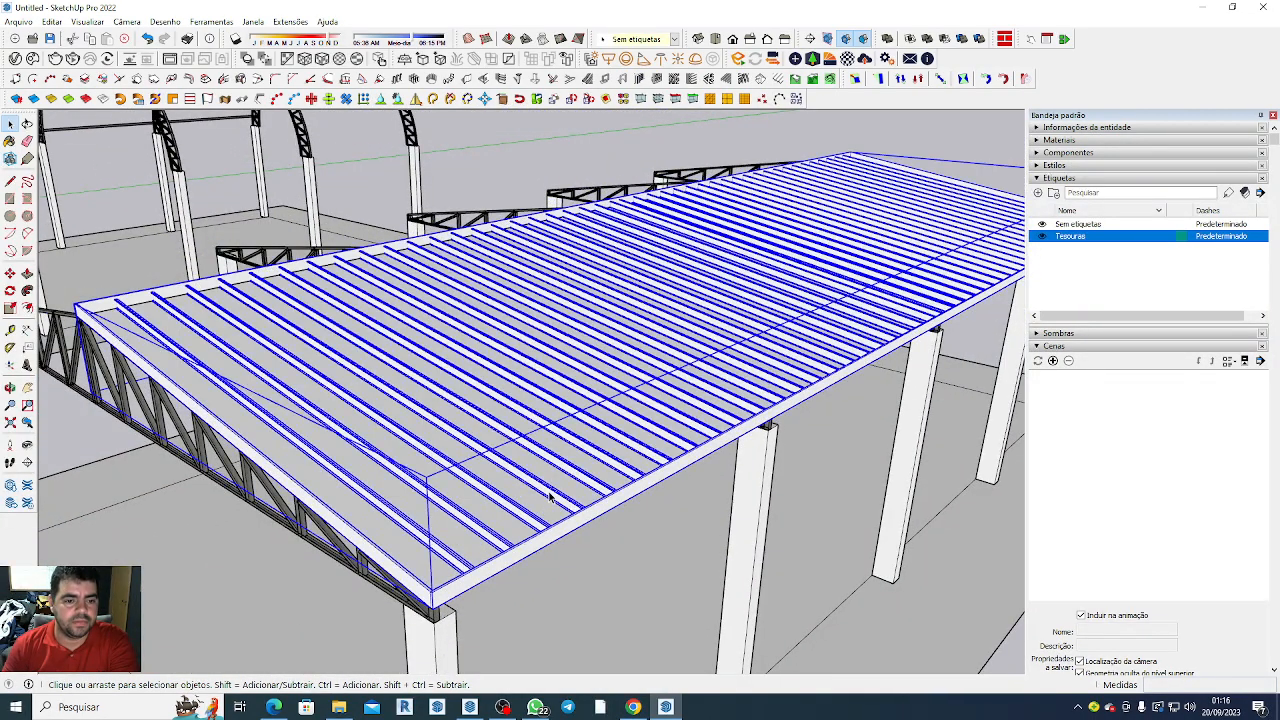
key(Delete)
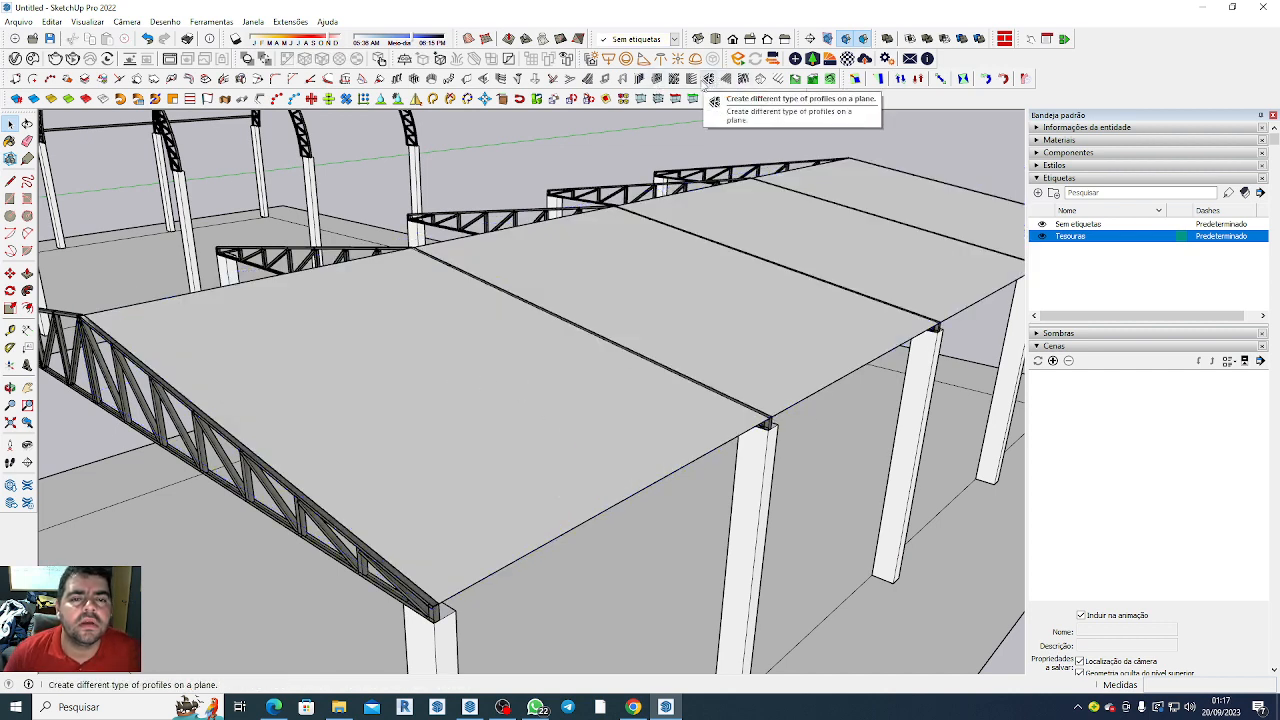
Create type 1 joists on the roof slope, 0.05 m wide, 0.15 m deep, spaced 0.60 m from the face center and running parallel to the eave.
click(726, 80)
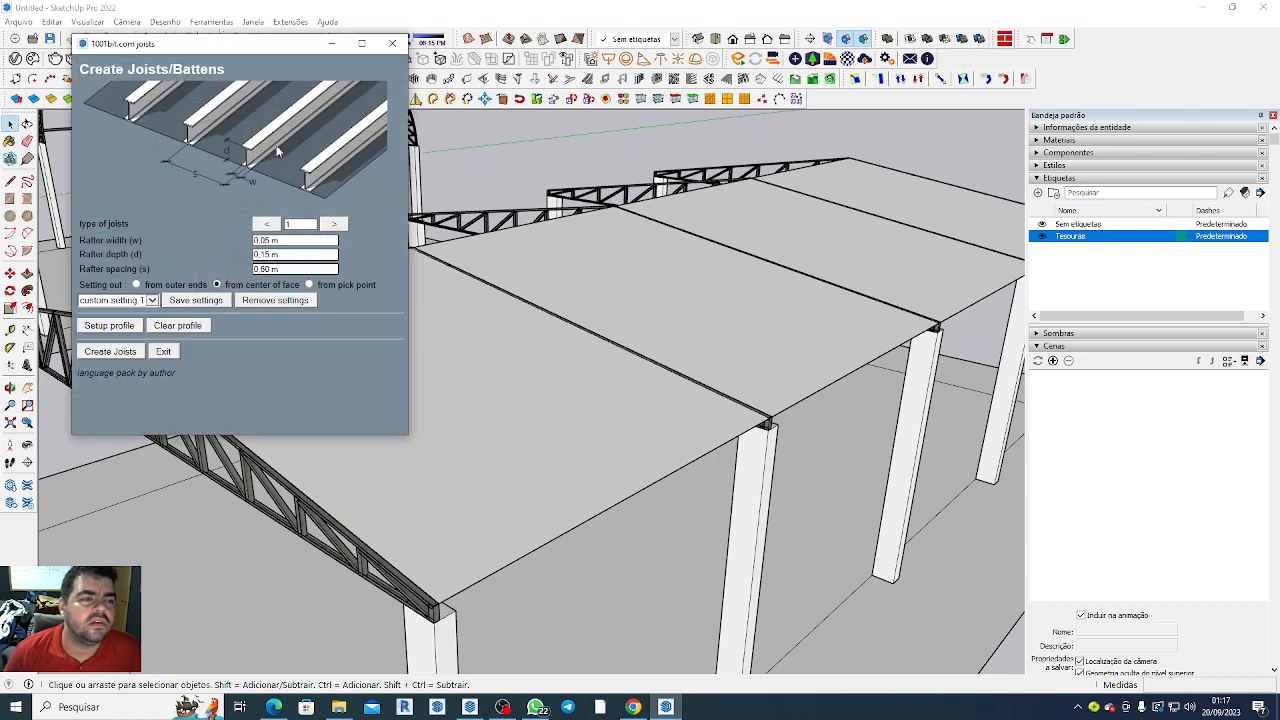
click(115, 351)
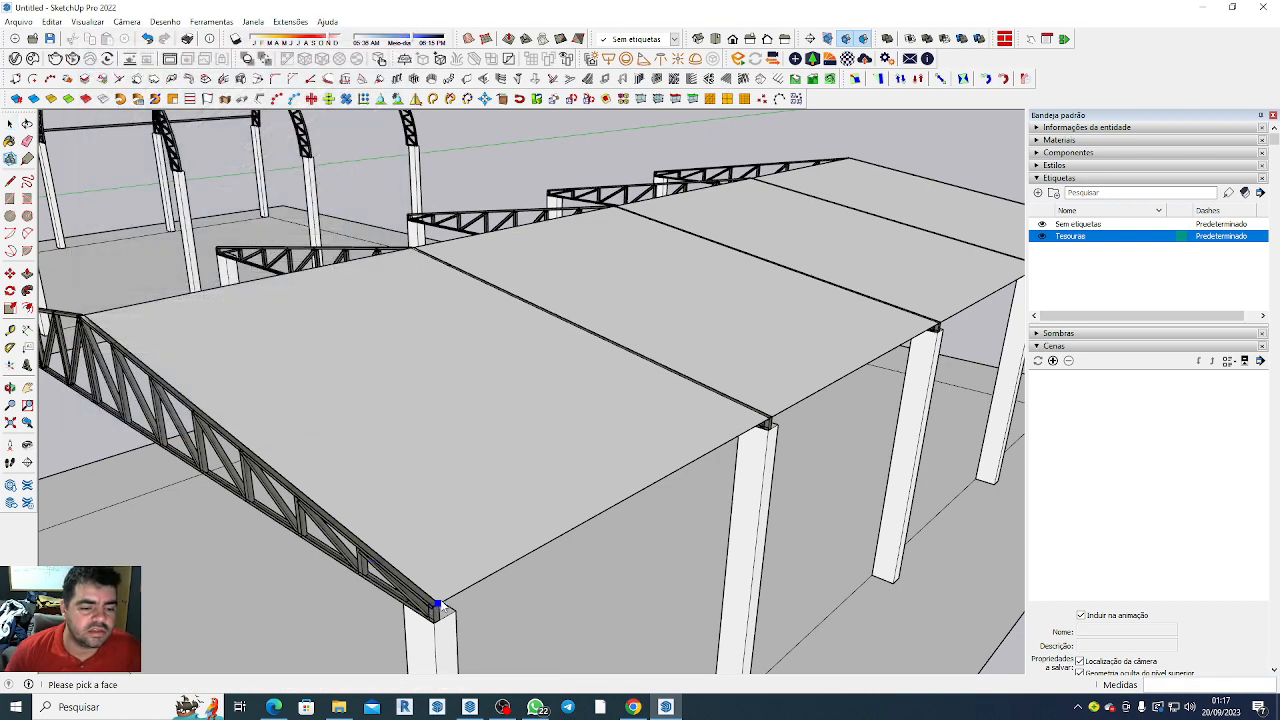
click(438, 604)
scroll(188, 490, down, 4)
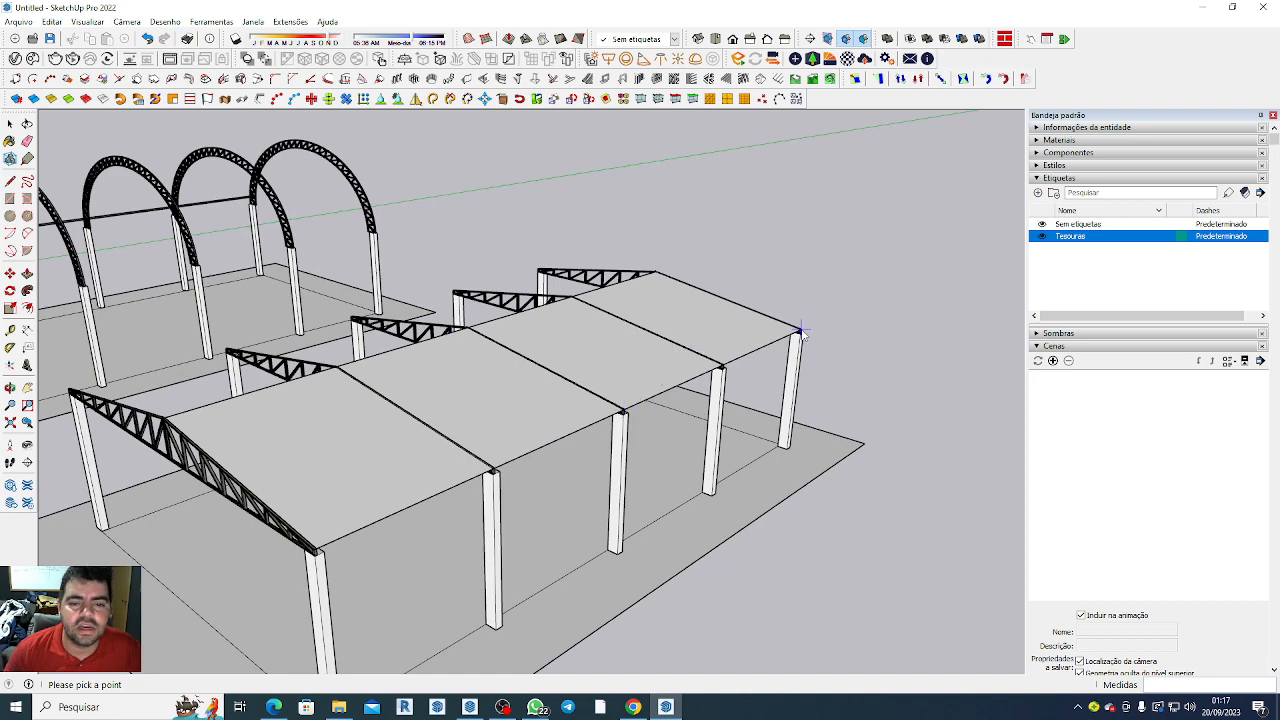
scroll(800, 332, up, 8)
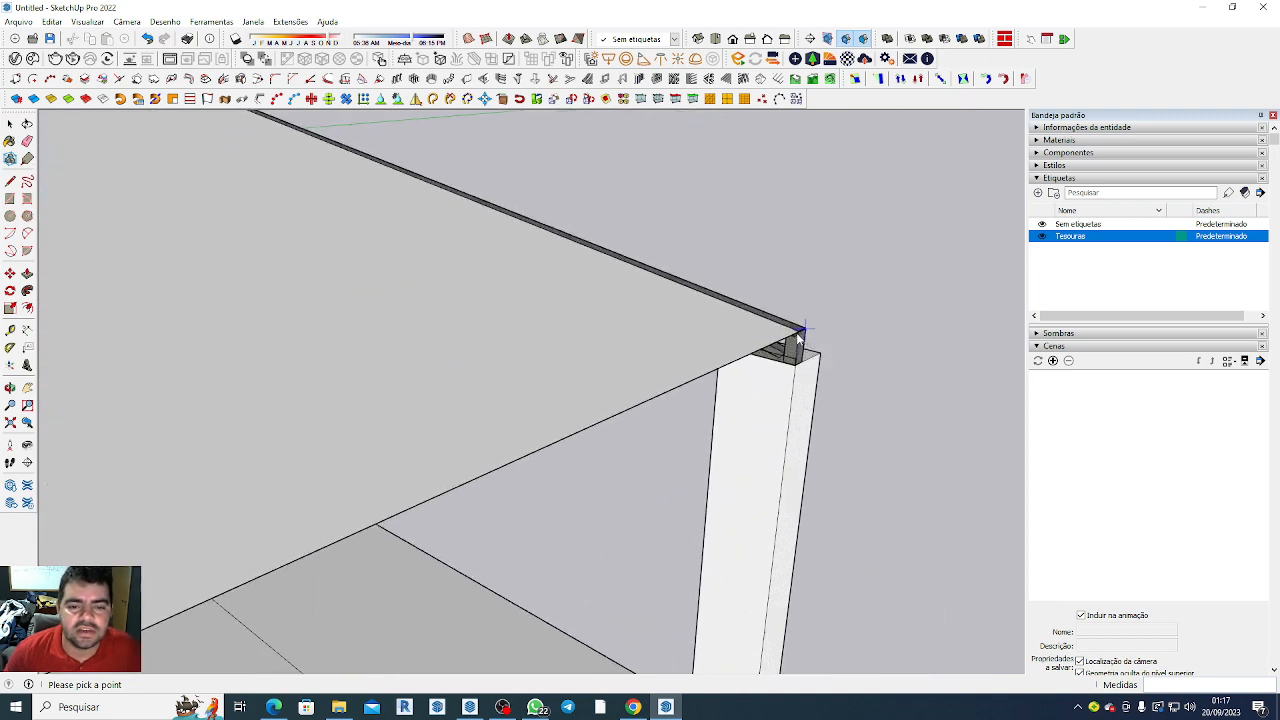
click(801, 334)
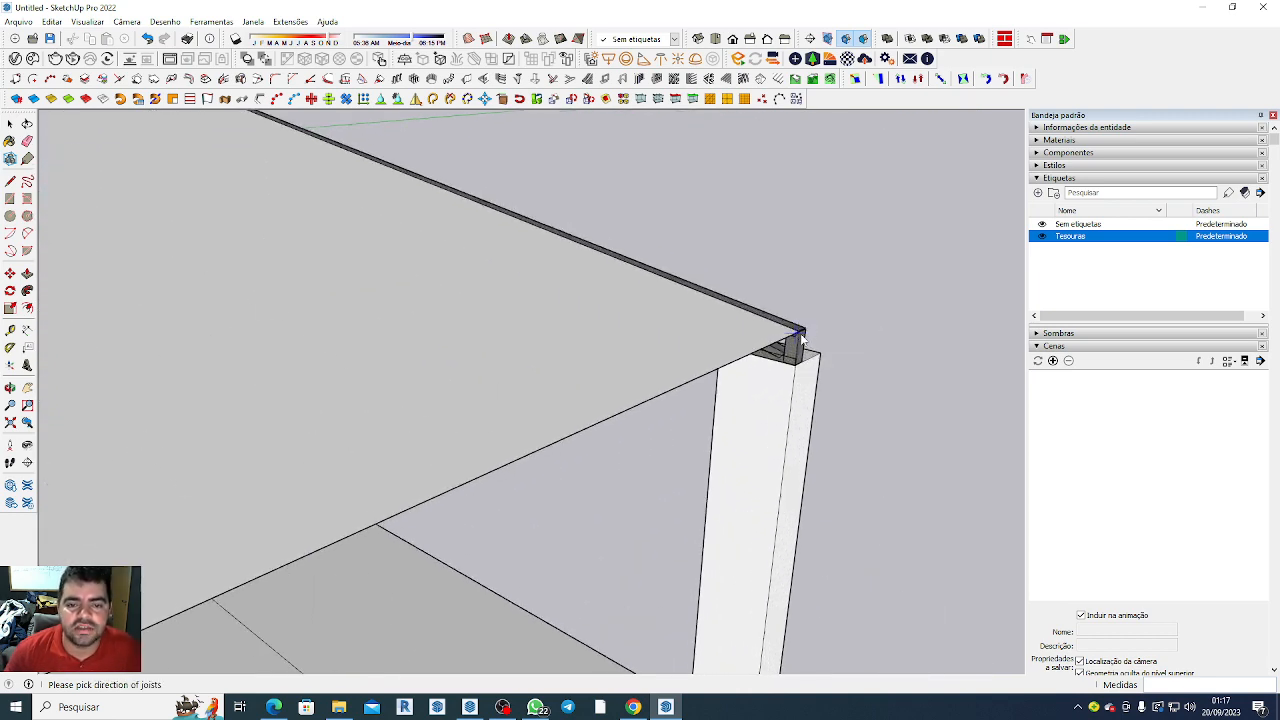
scroll(801, 334, down, 8)
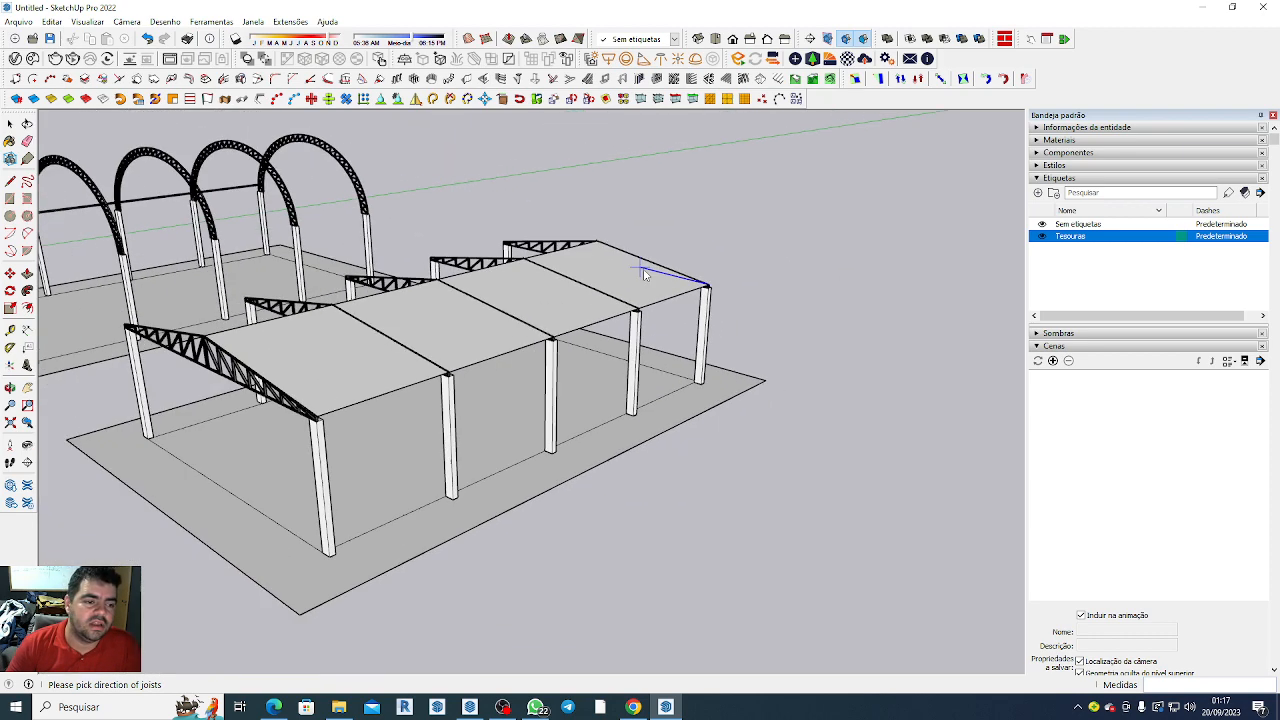
scroll(316, 428, up, 5)
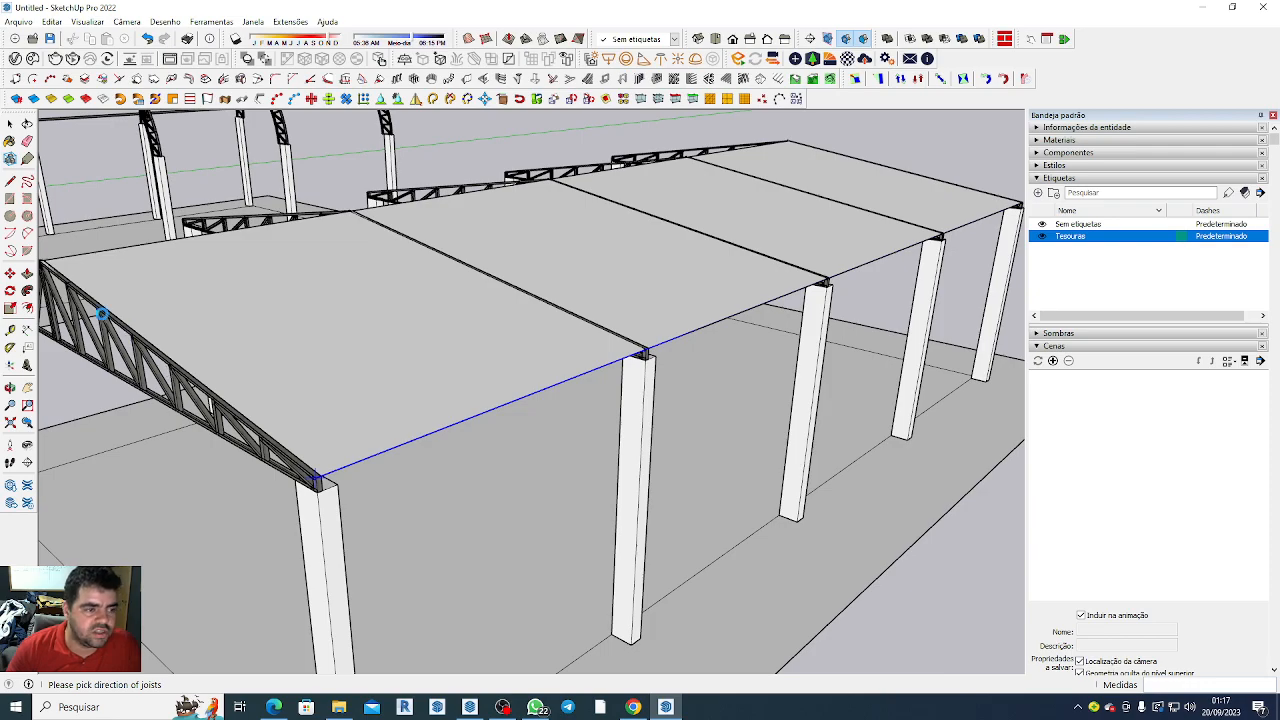
click(321, 401)
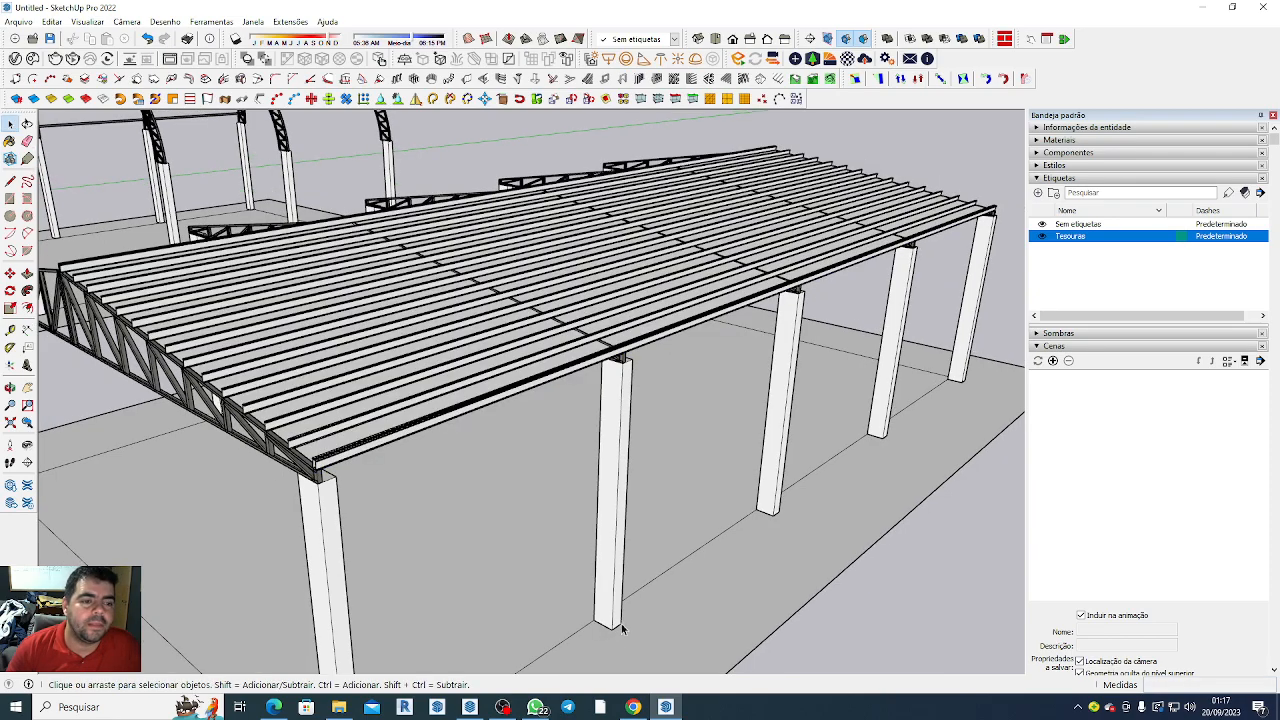
Examine how the I-profile purlins sit on the top chord of the end truss.
scroll(270, 413, up, 1)
scroll(270, 413, up, 8)
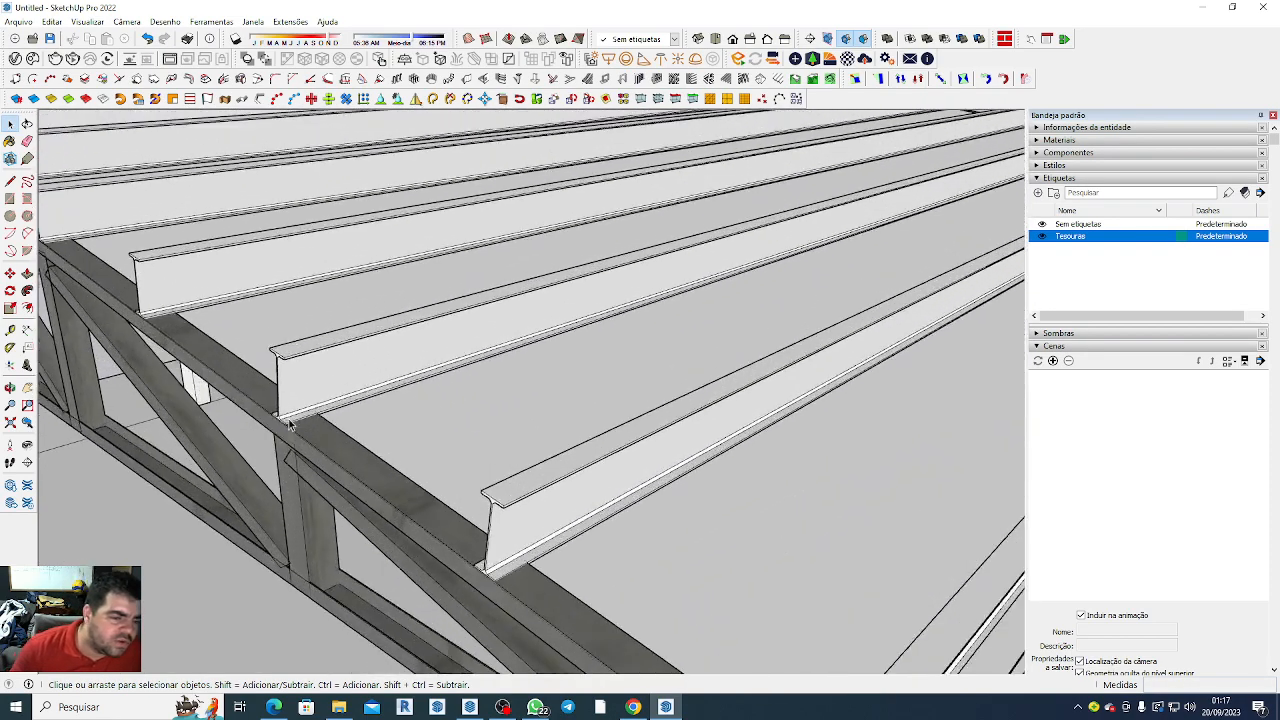
scroll(293, 432, down, 8)
scroll(255, 355, up, 9)
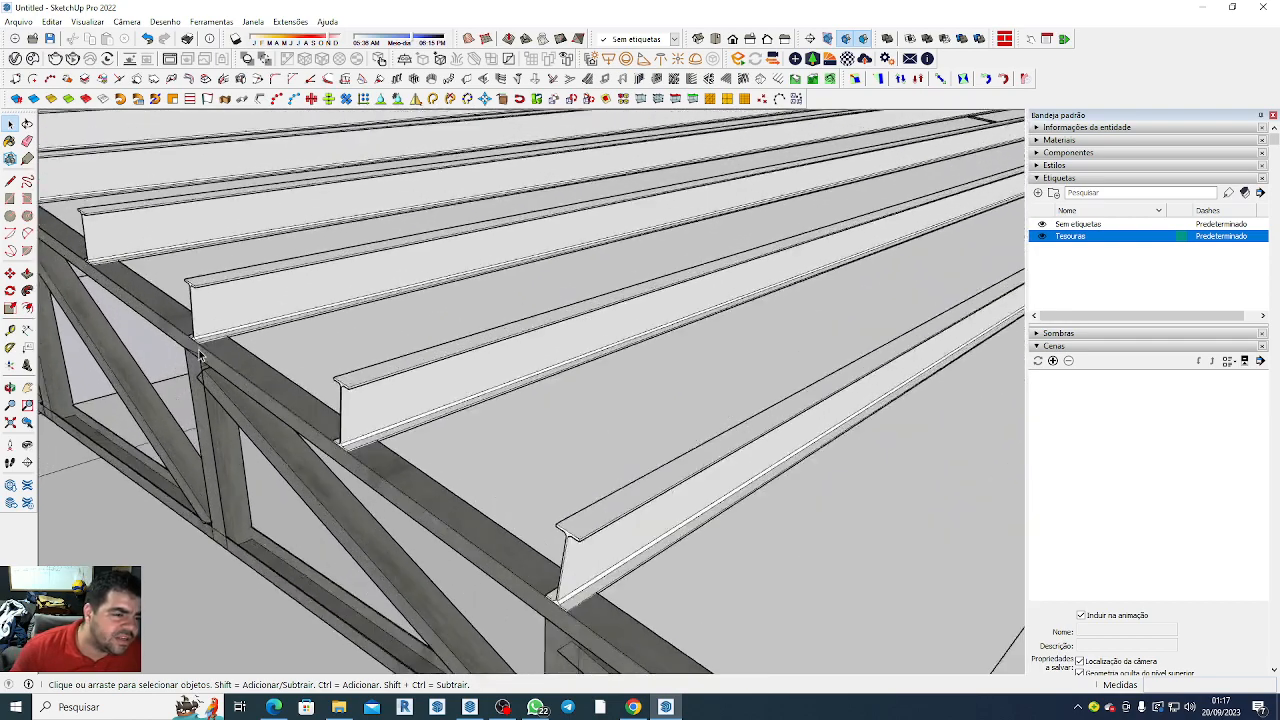
scroll(268, 376, down, 10)
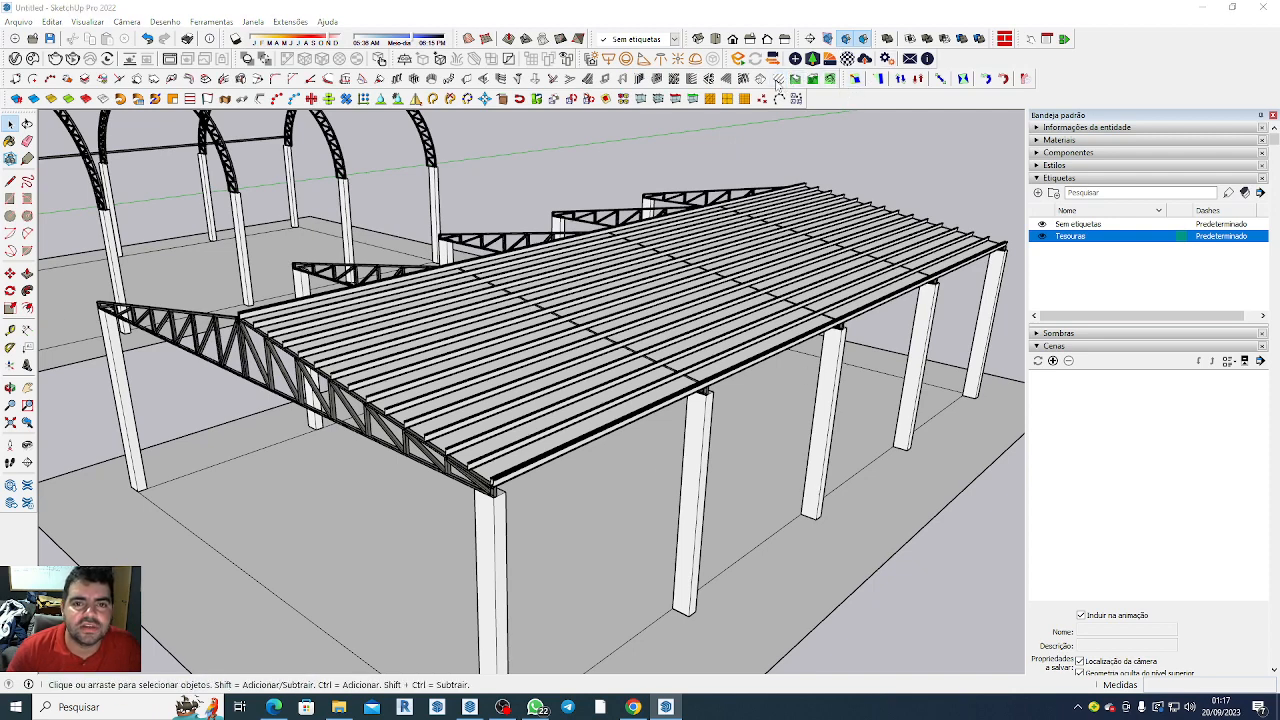
Try to create a metal deck on the roof slope, from the ridge end corner with the rib direction toward the eave.
click(778, 79)
click(120, 311)
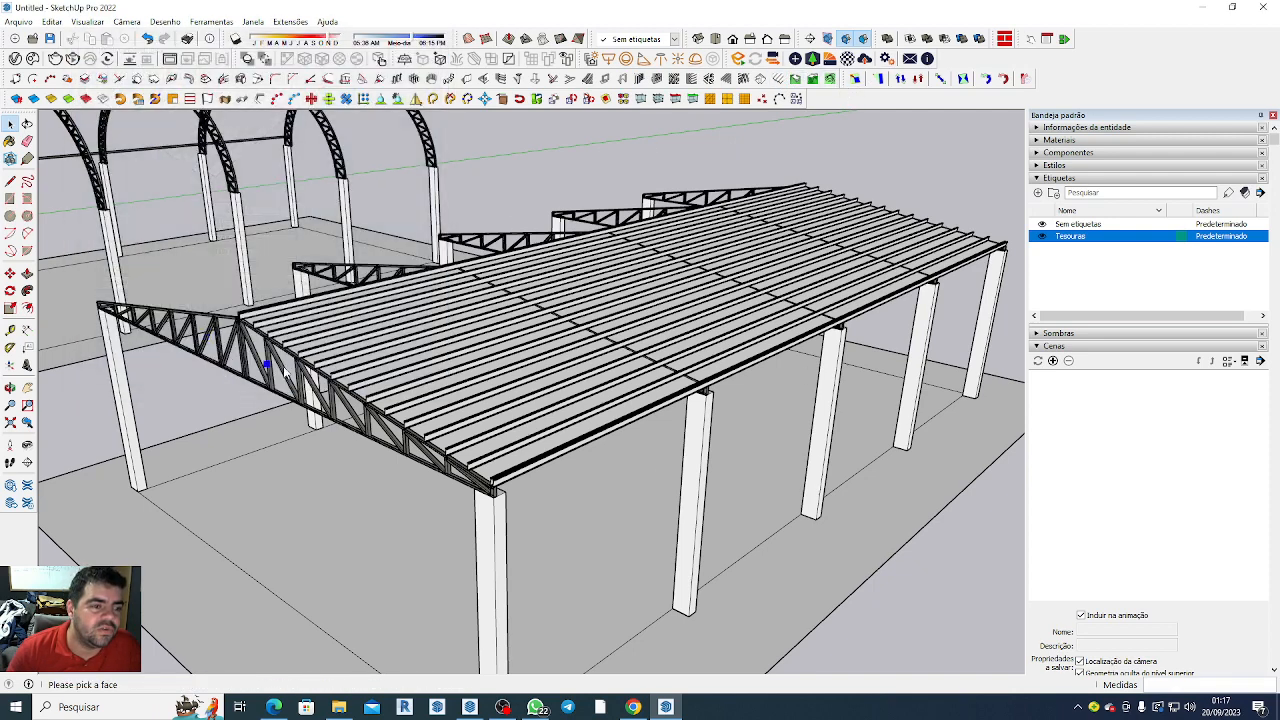
scroll(250, 318, up, 5)
scroll(240, 312, up, 6)
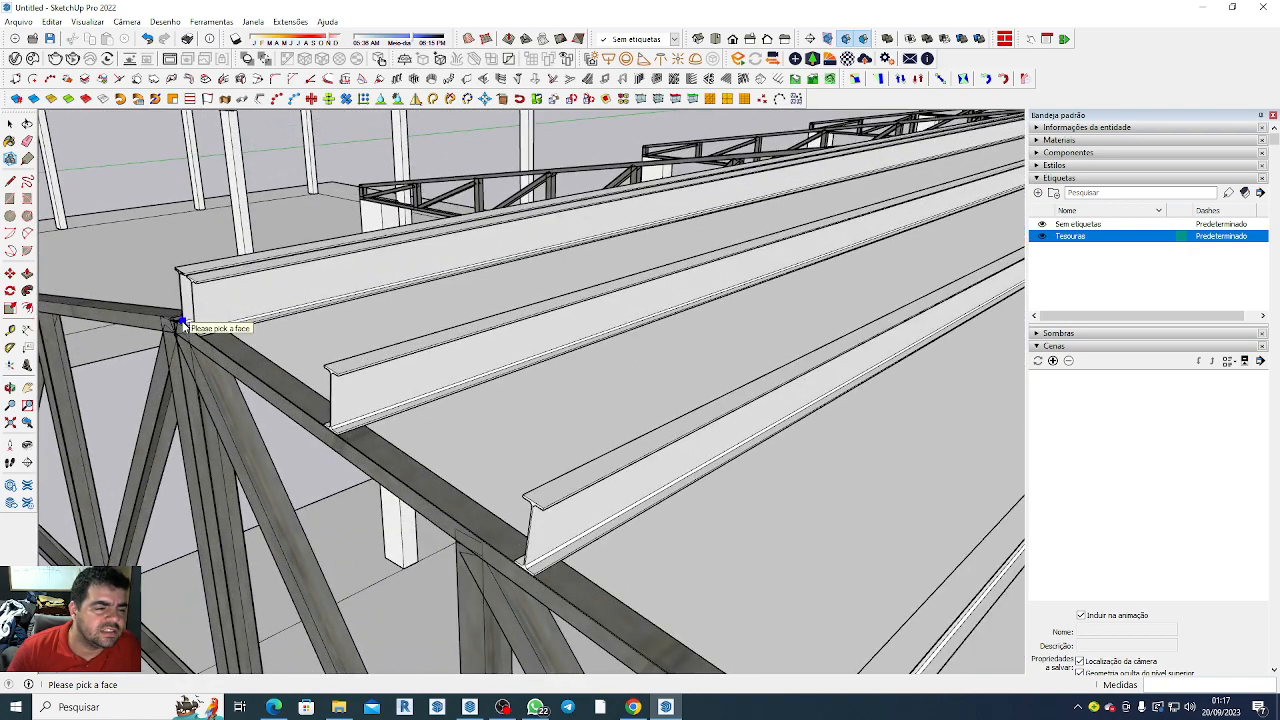
scroll(180, 322, down, 10)
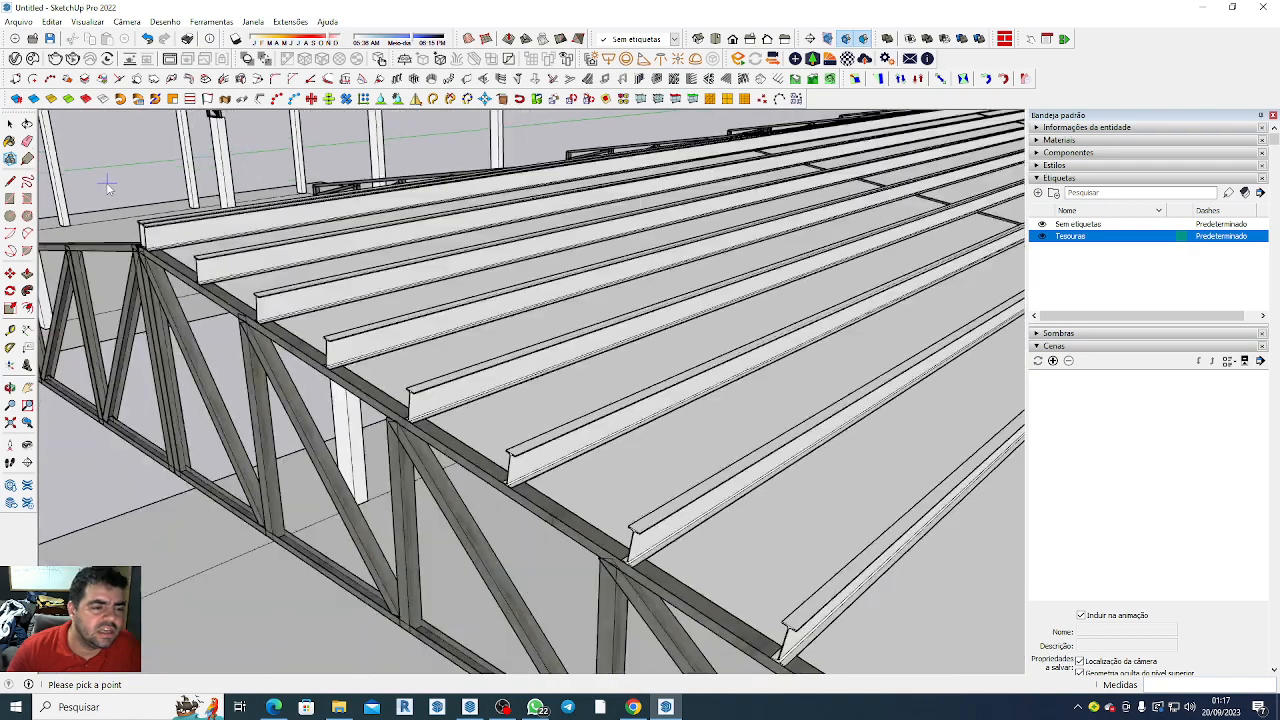
scroll(57, 119, up, 5)
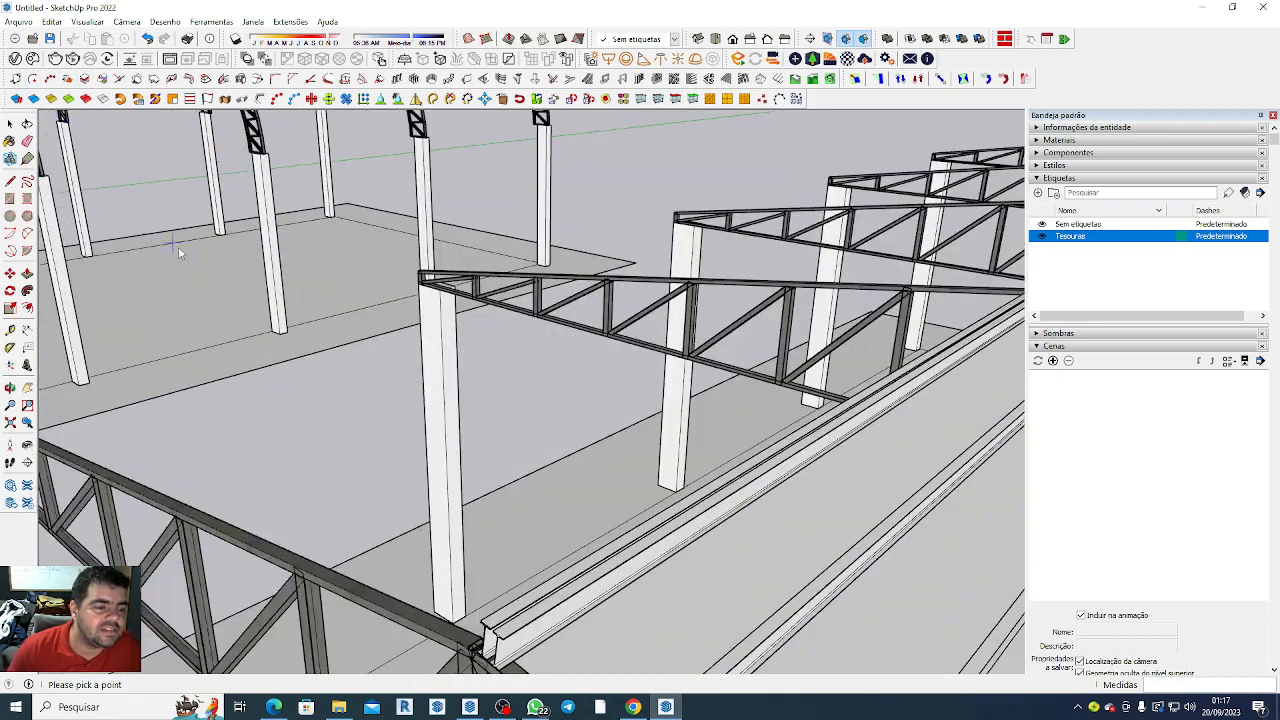
scroll(208, 223, down, 3)
scroll(272, 314, up, 4)
scroll(321, 384, down, 3)
scroll(360, 465, down, 2)
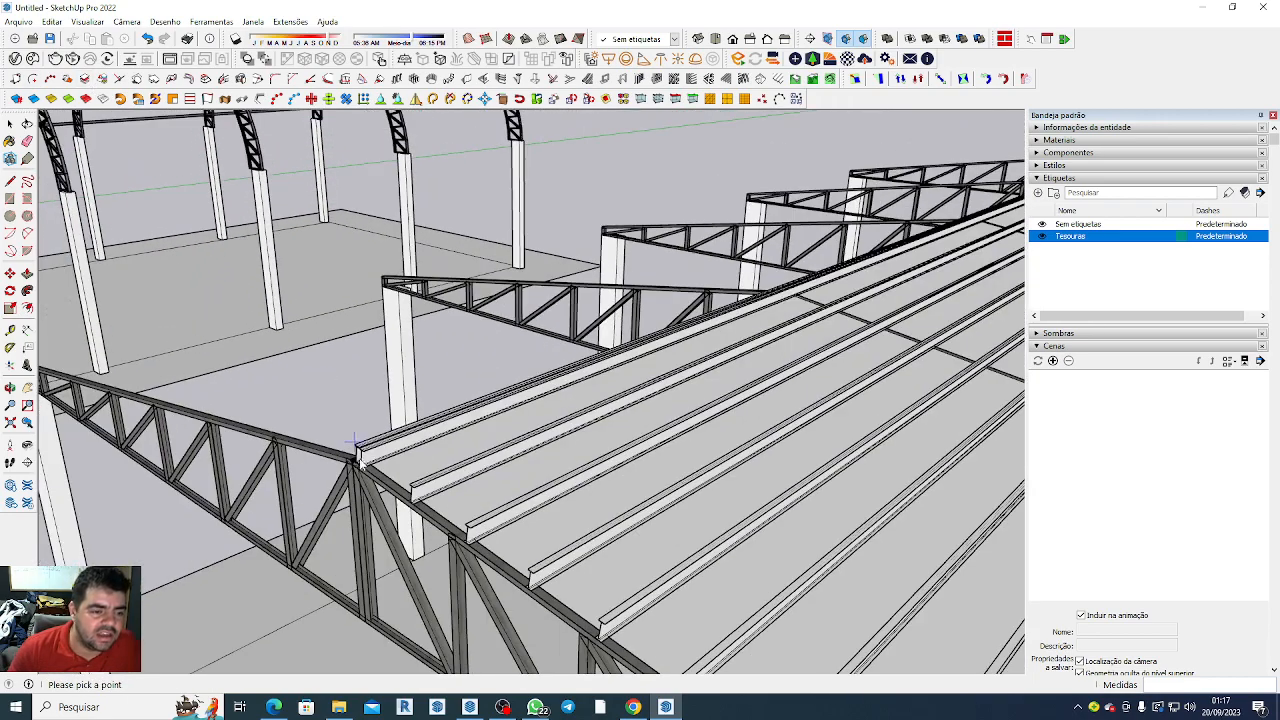
scroll(352, 468, up, 5)
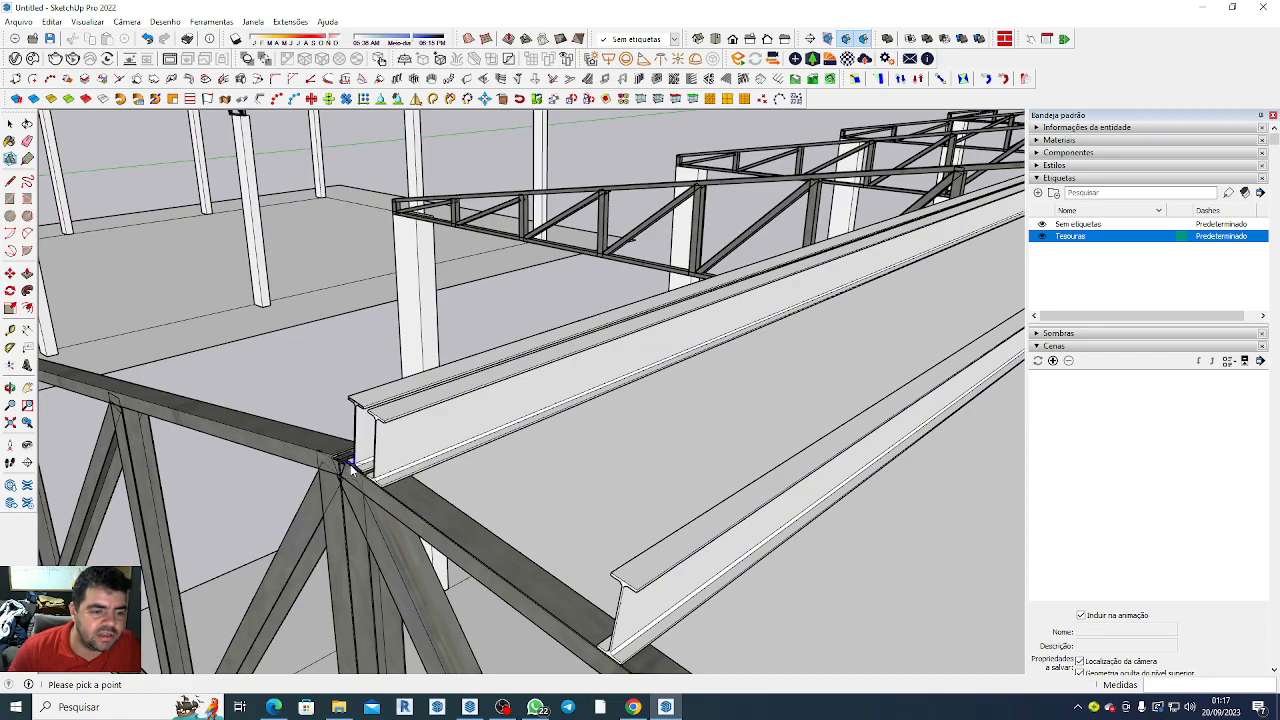
click(350, 468)
scroll(350, 468, down, 5)
scroll(447, 432, up, 6)
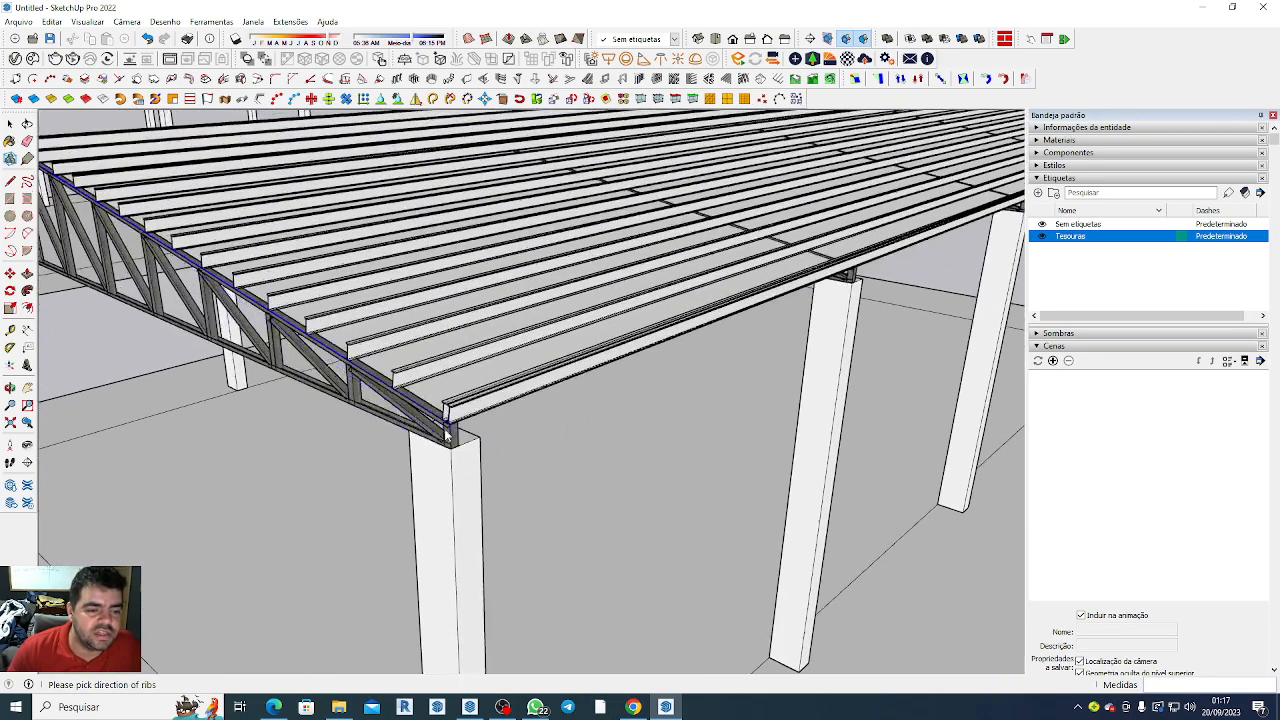
scroll(447, 432, up, 2)
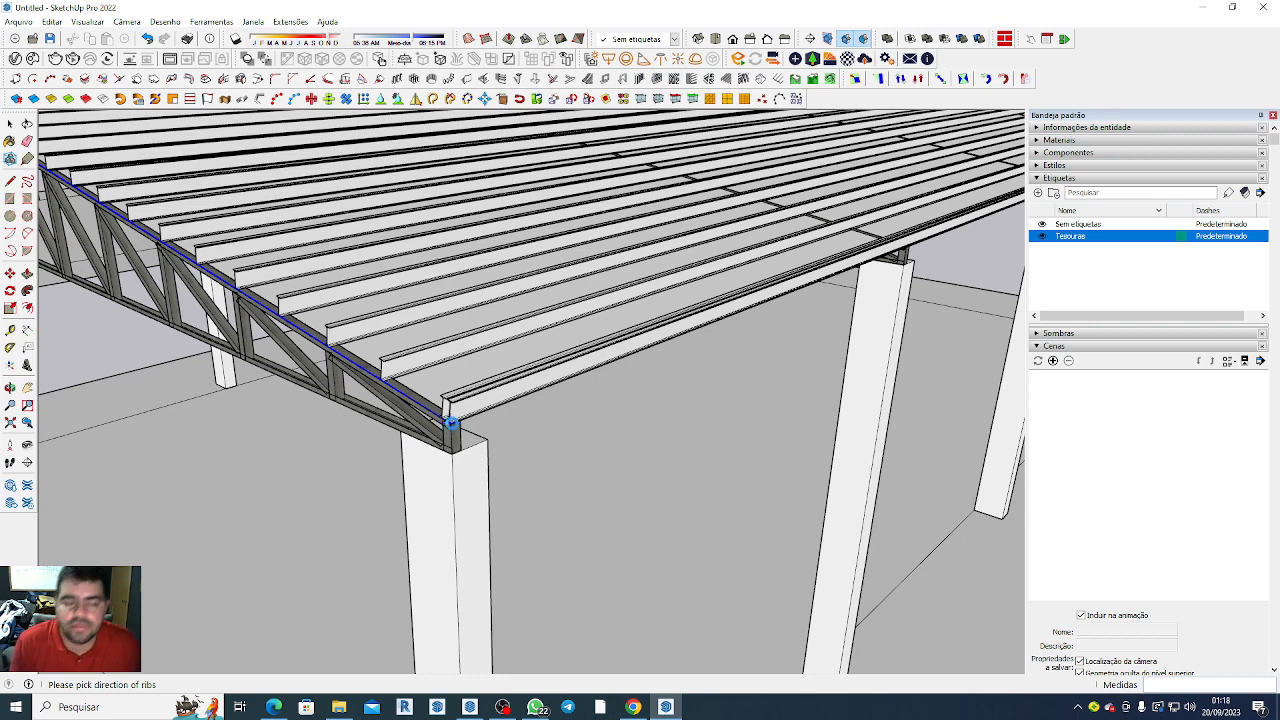
click(452, 427)
scroll(452, 420, down, 3)
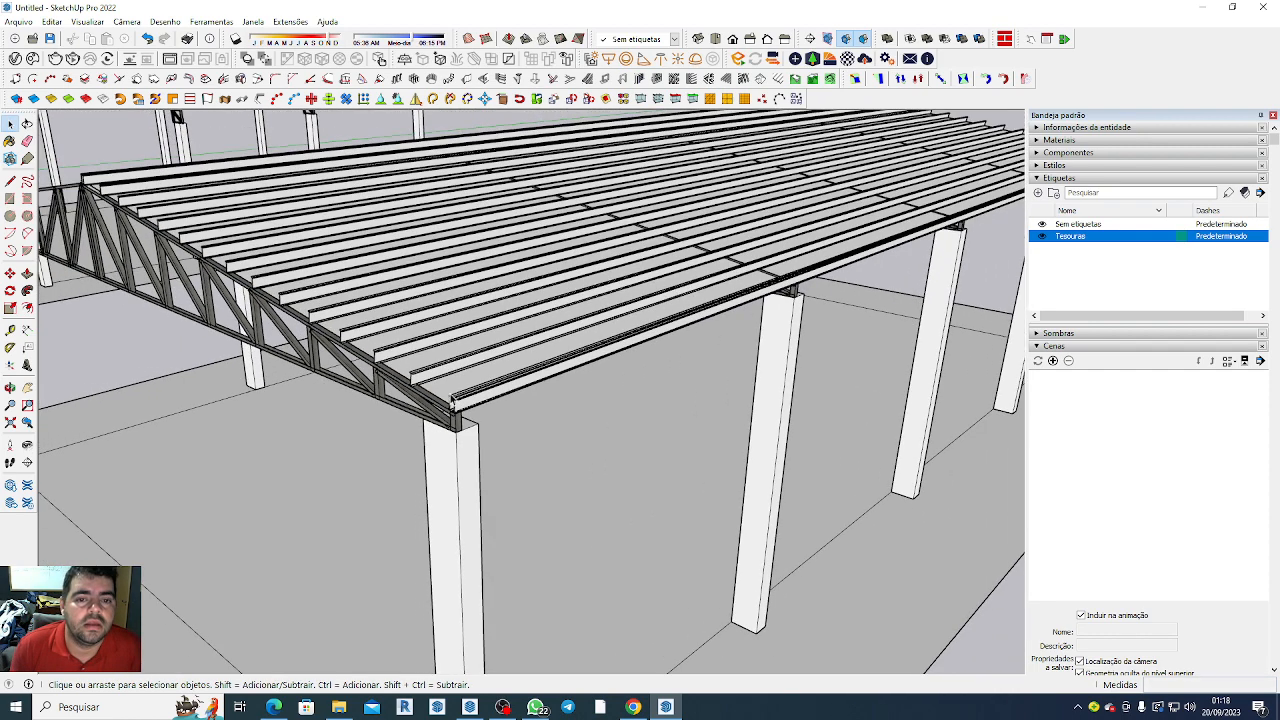
Create a type 0 metal deck on the roof slope face with 0.05 m widths and depth and 0.15 m rib spacing, ribs running from ridge to eave.
scroll(455, 352, up, 4)
click(480, 449)
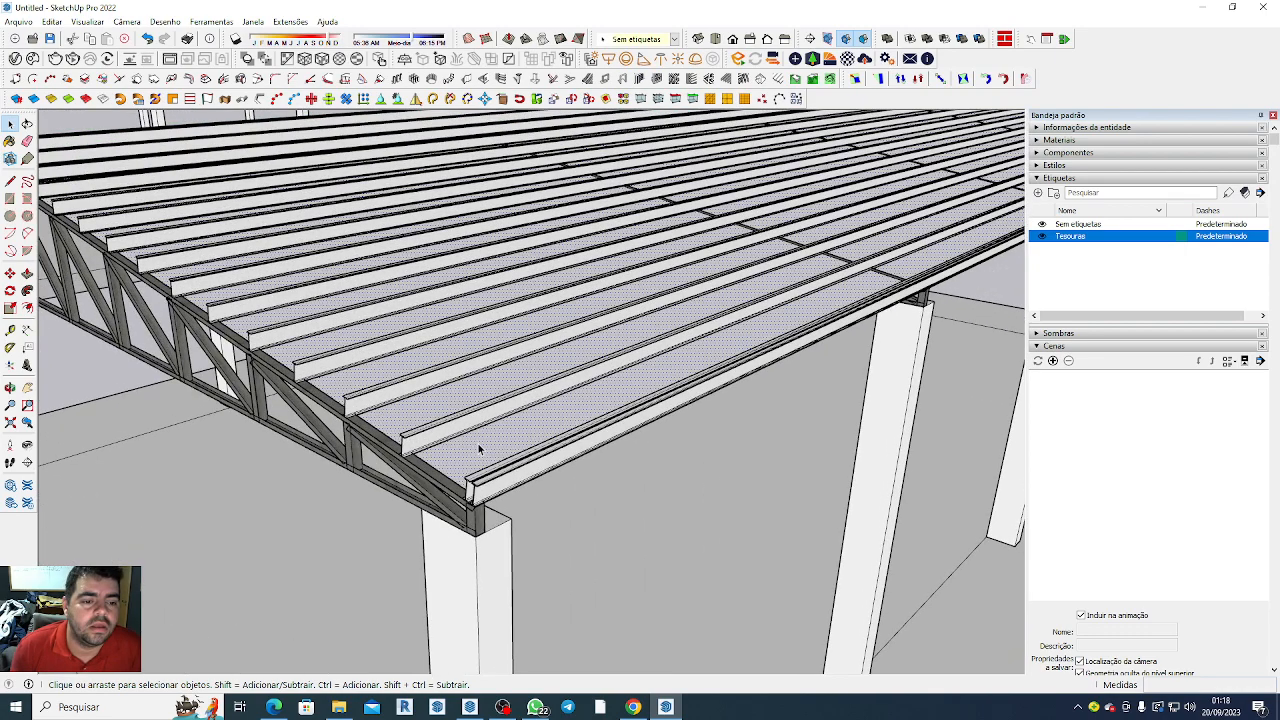
scroll(480, 451, down, 2)
scroll(517, 480, down, 2)
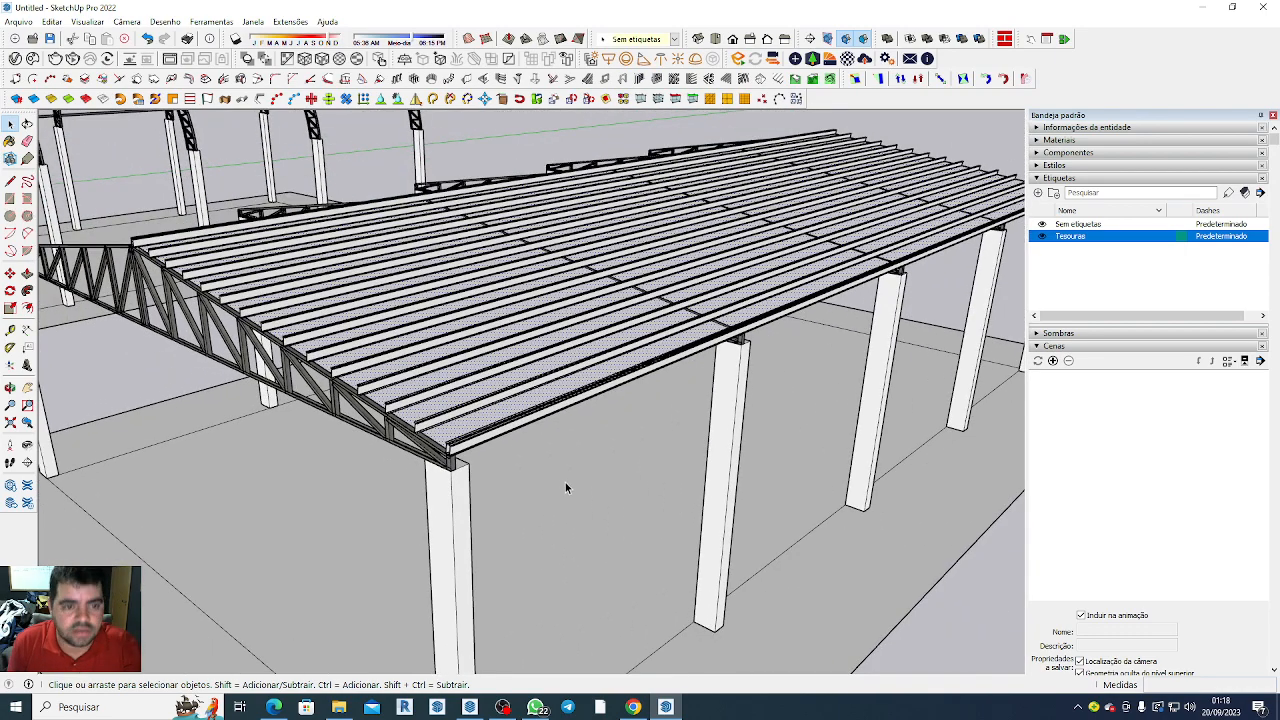
middle_drag(565, 482, 636, 536)
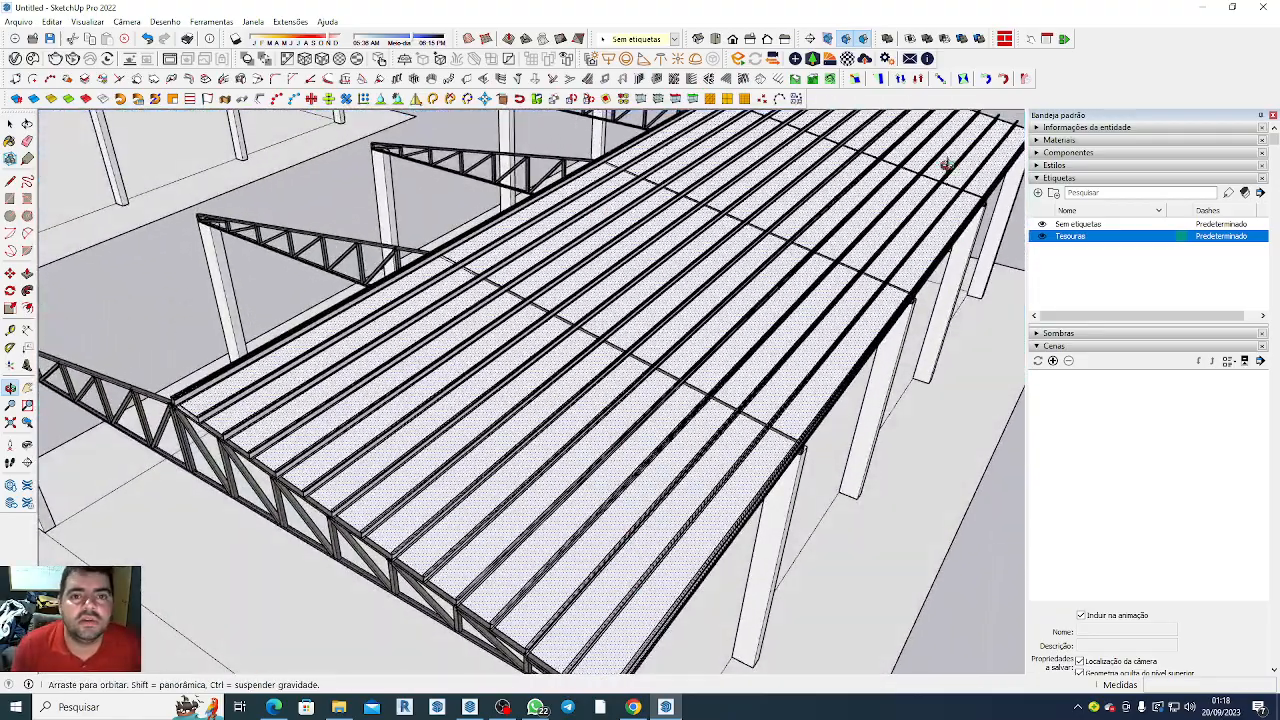
click(780, 80)
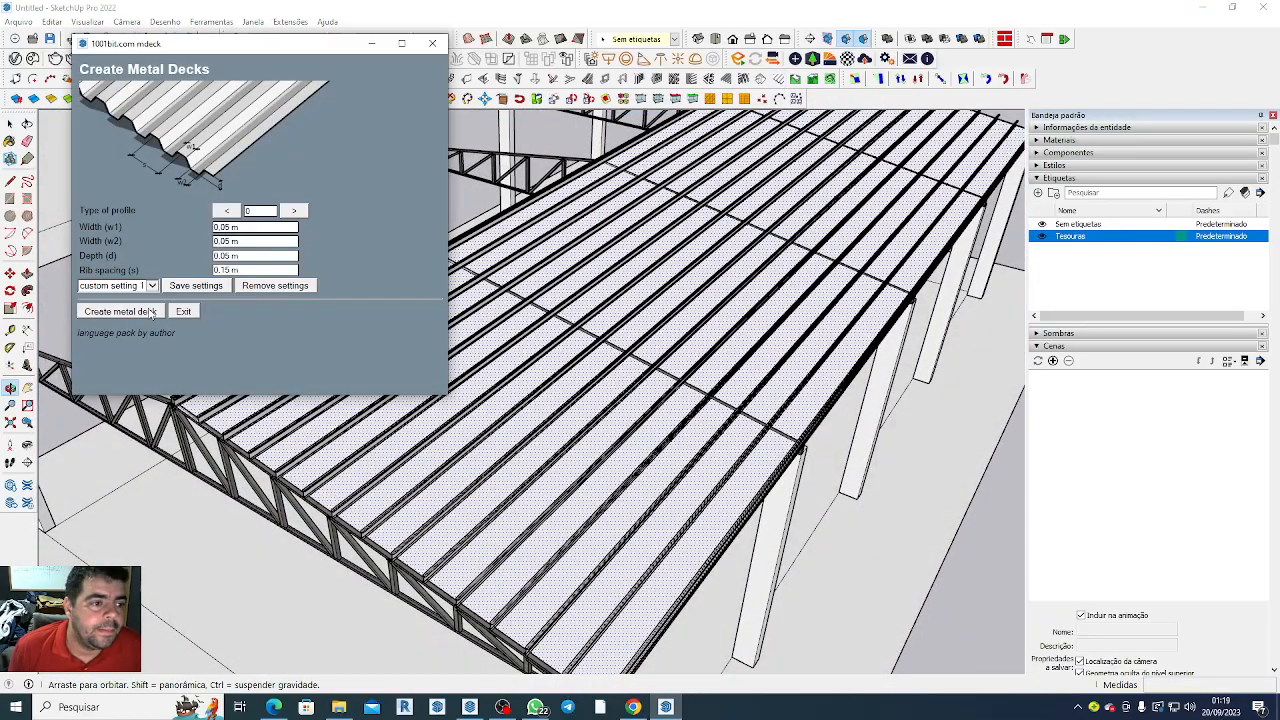
click(150, 312)
scroll(190, 440, up, 8)
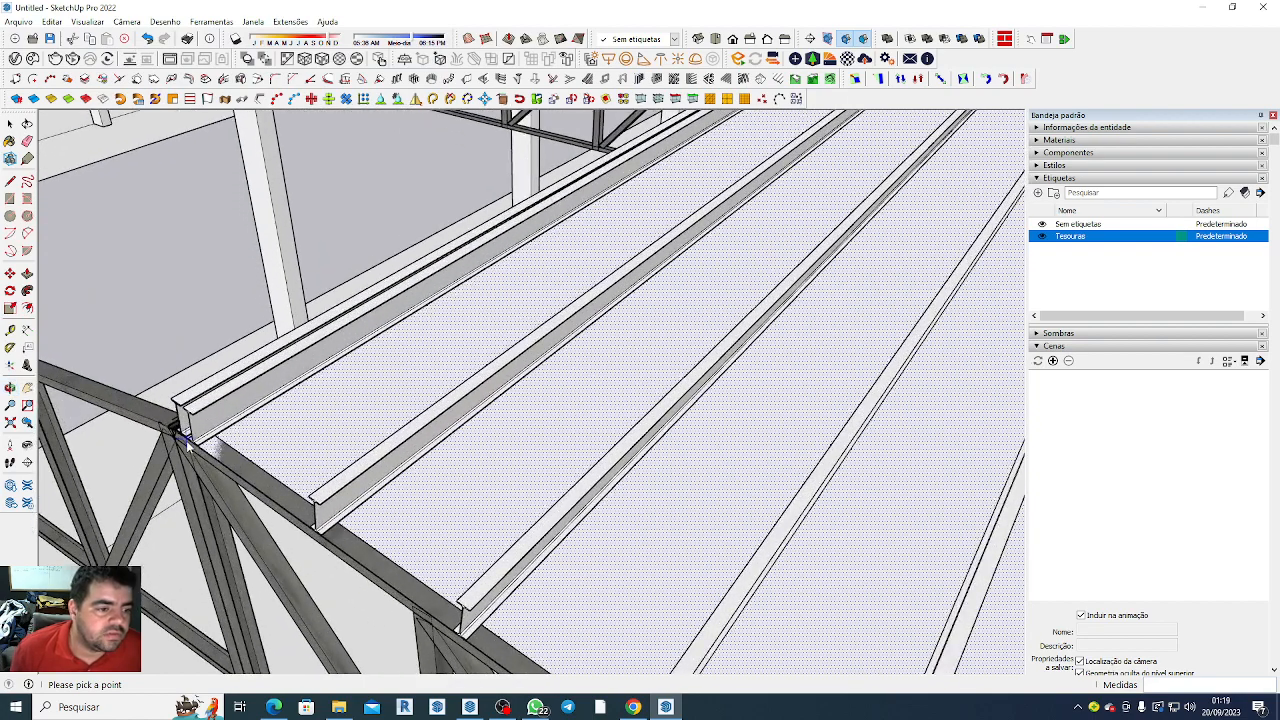
click(183, 440)
scroll(180, 440, down, 10)
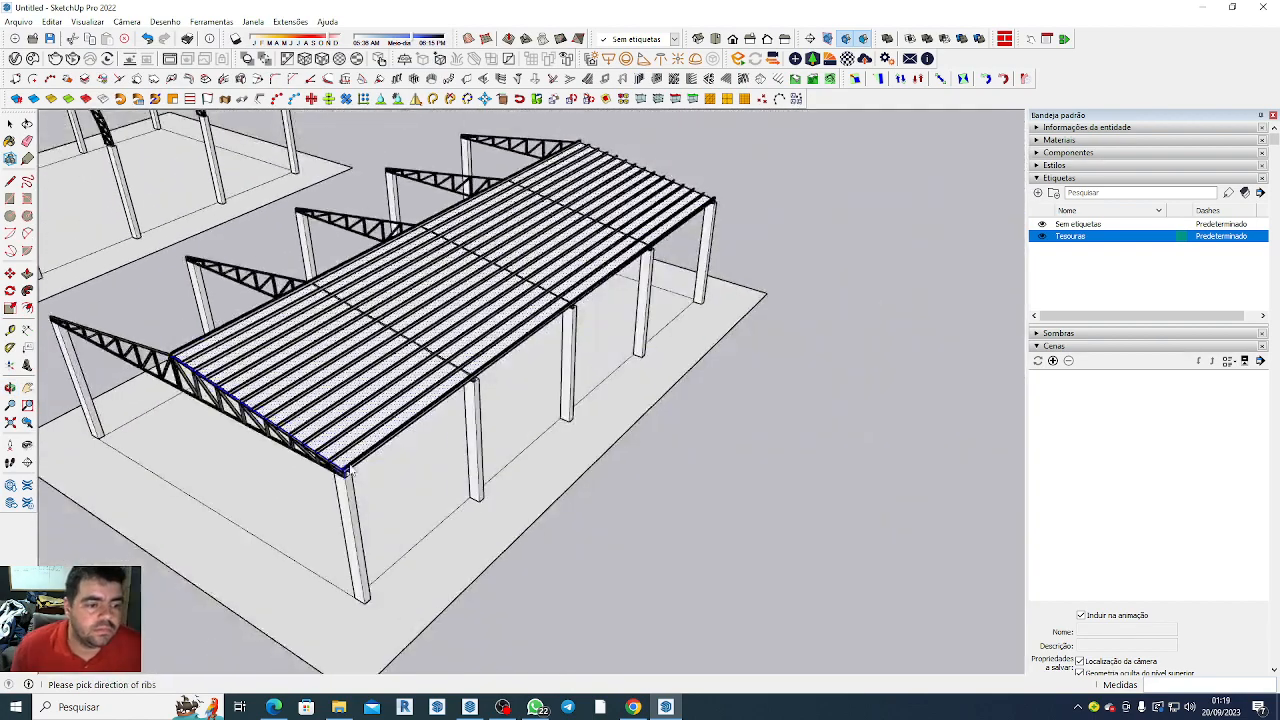
scroll(350, 472, up, 3)
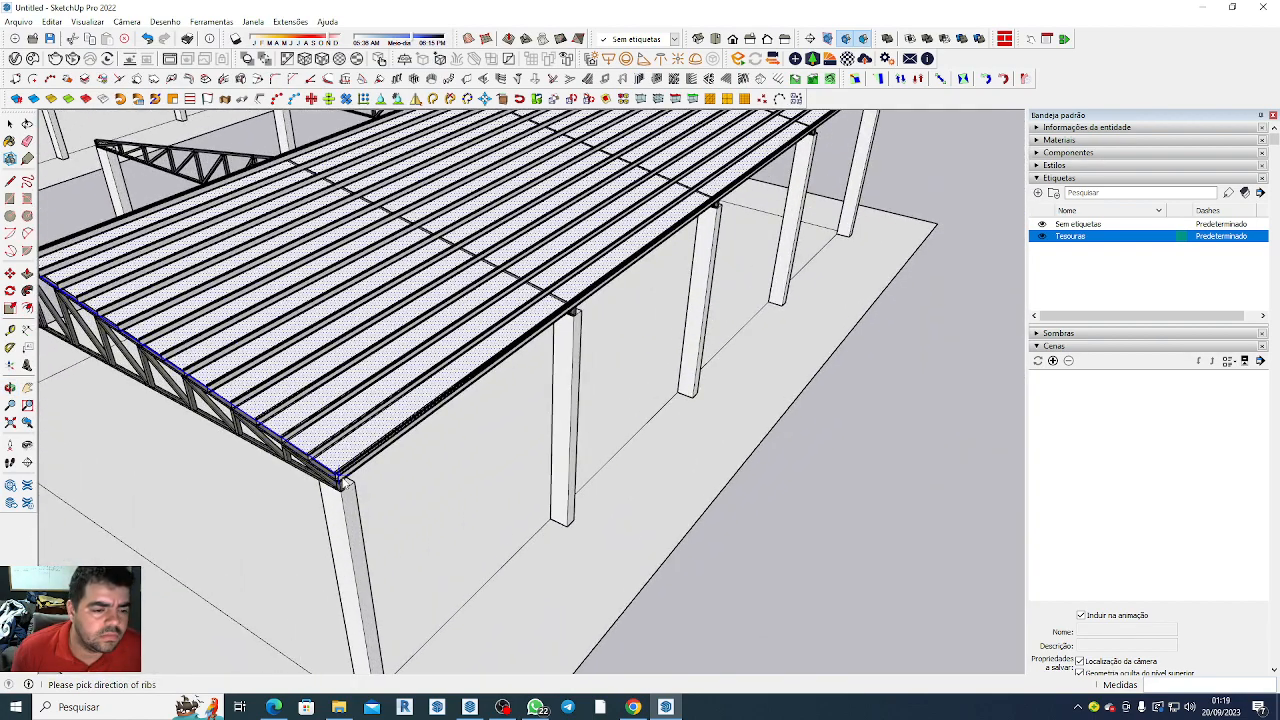
scroll(342, 485, up, 4)
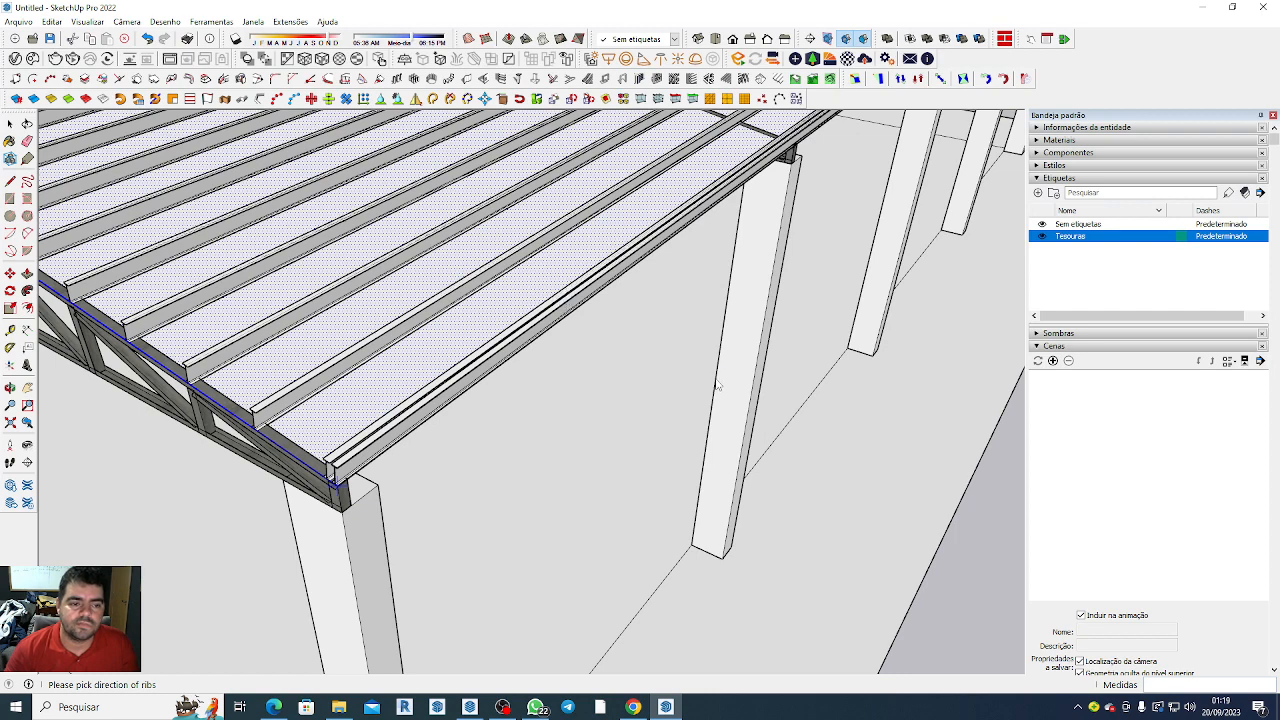
click(632, 404)
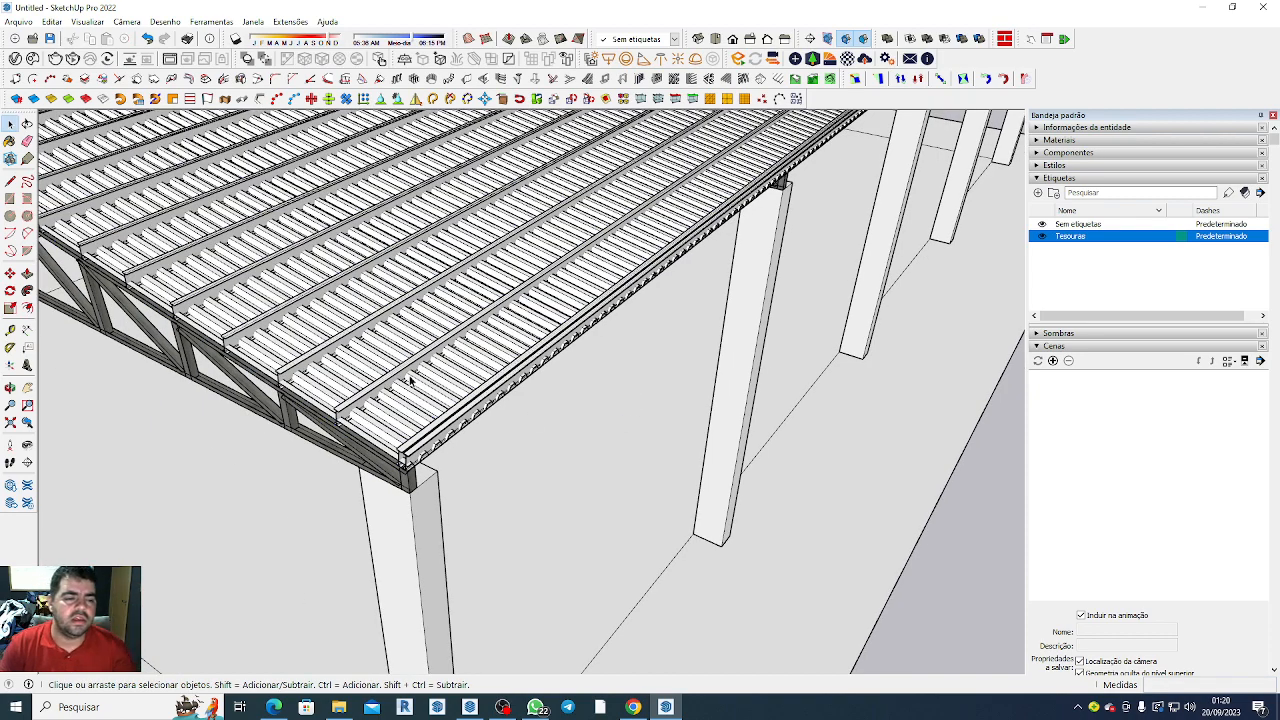
Move the metal deck up about 0.15 m so its bottom corner rests on the top flange of the eave purlin, and deselect it.
click(398, 428)
scroll(418, 484, up, 4)
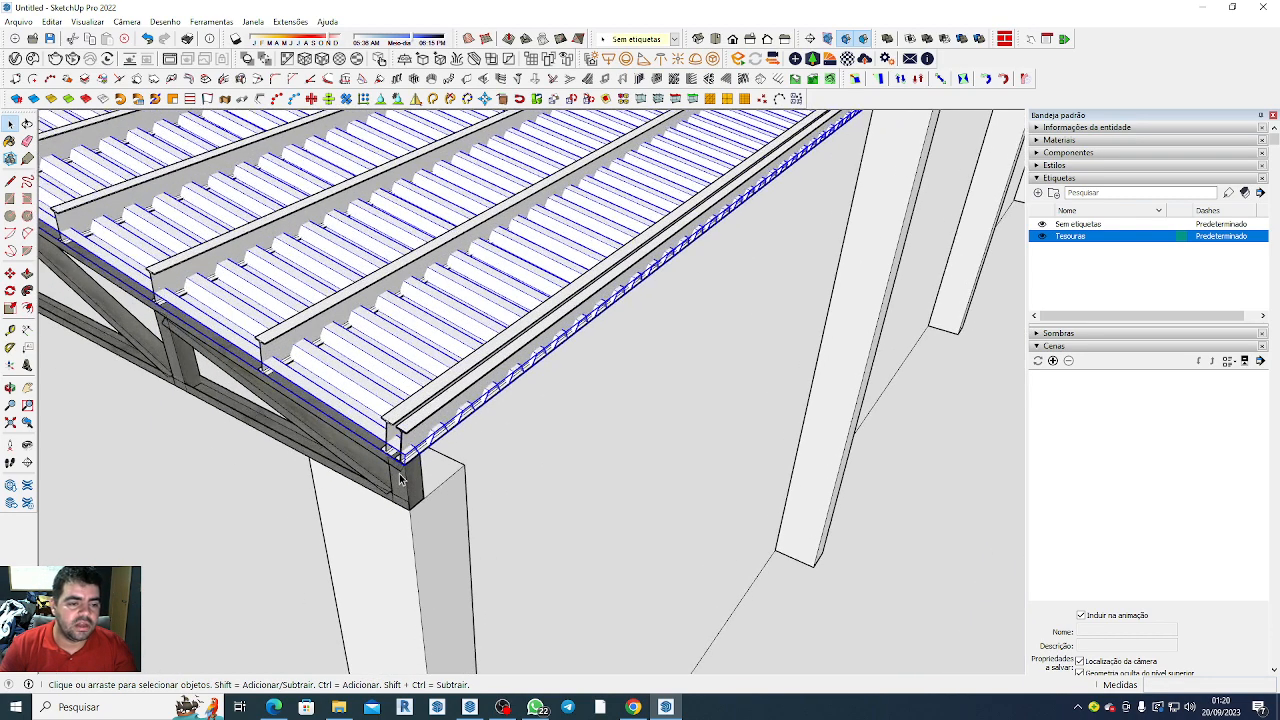
key(m)
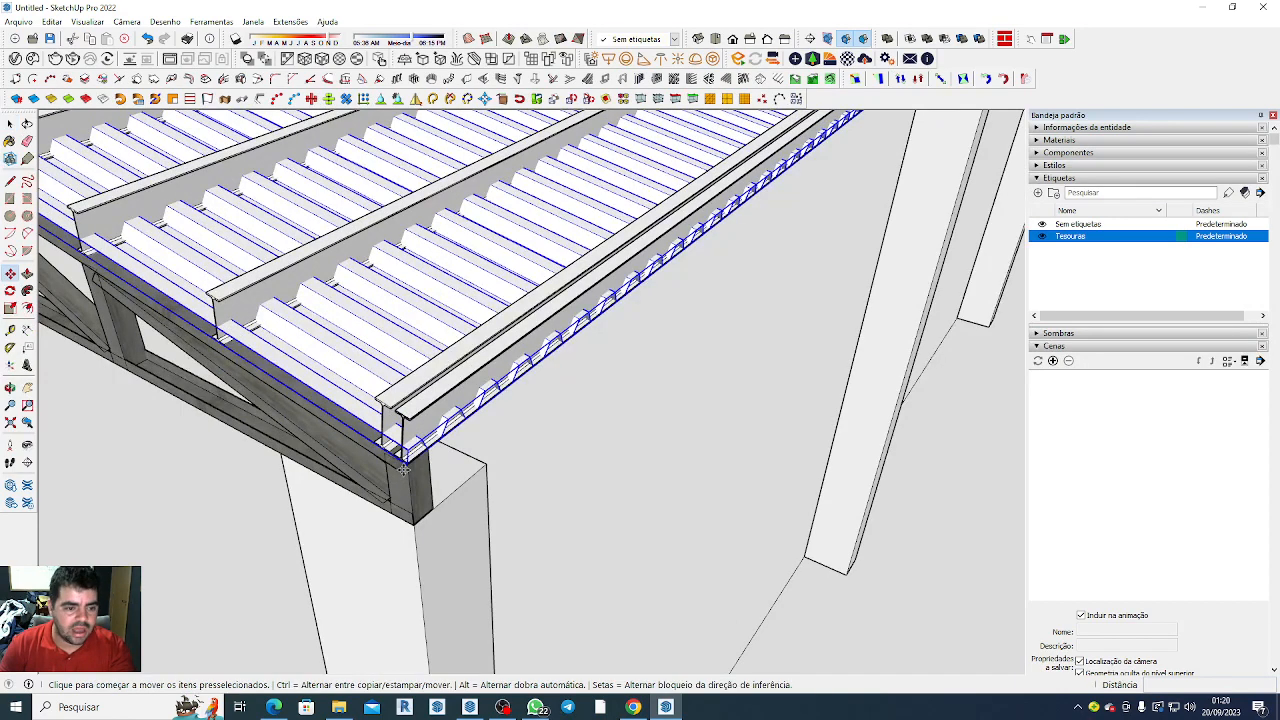
click(406, 470)
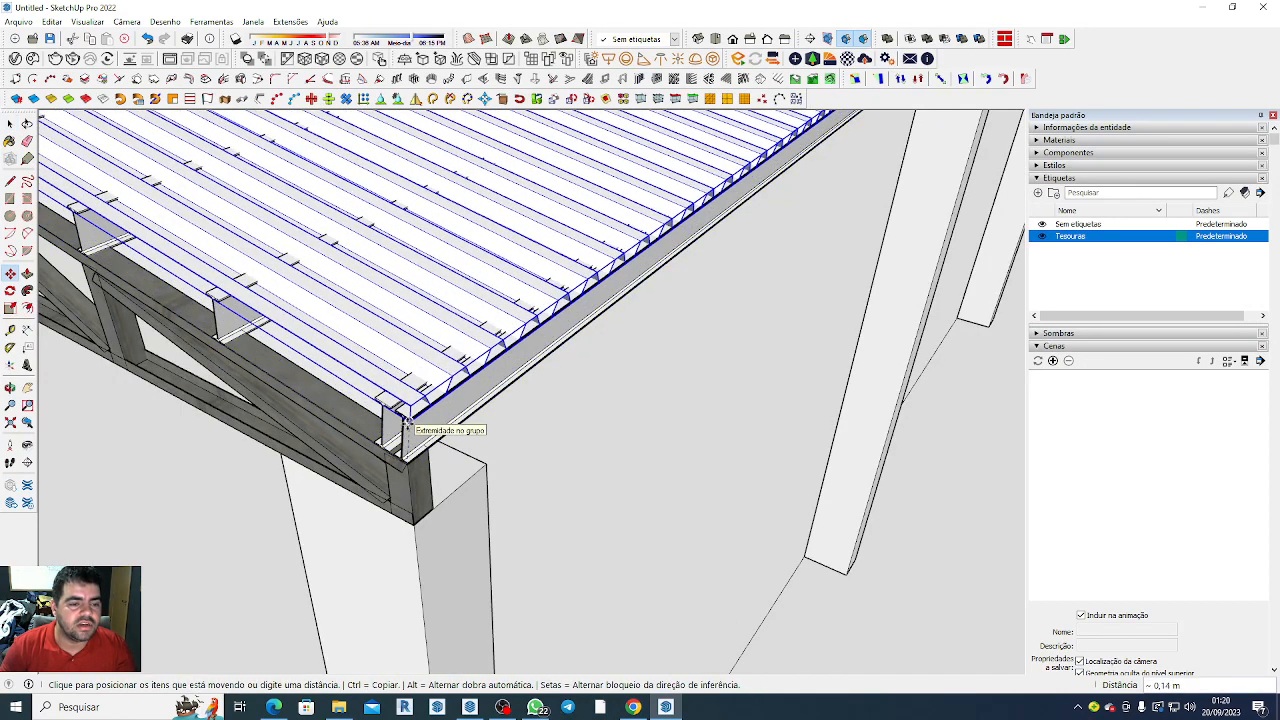
scroll(408, 418, up, 4)
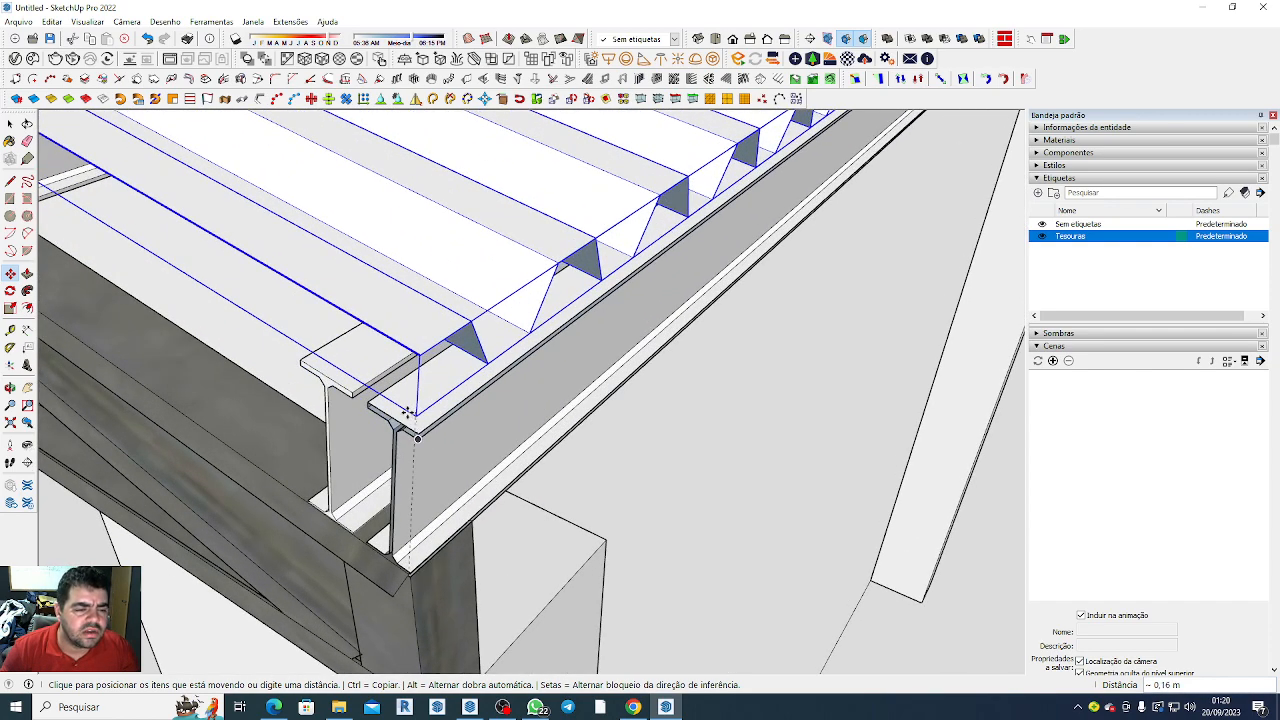
scroll(416, 428, up, 3)
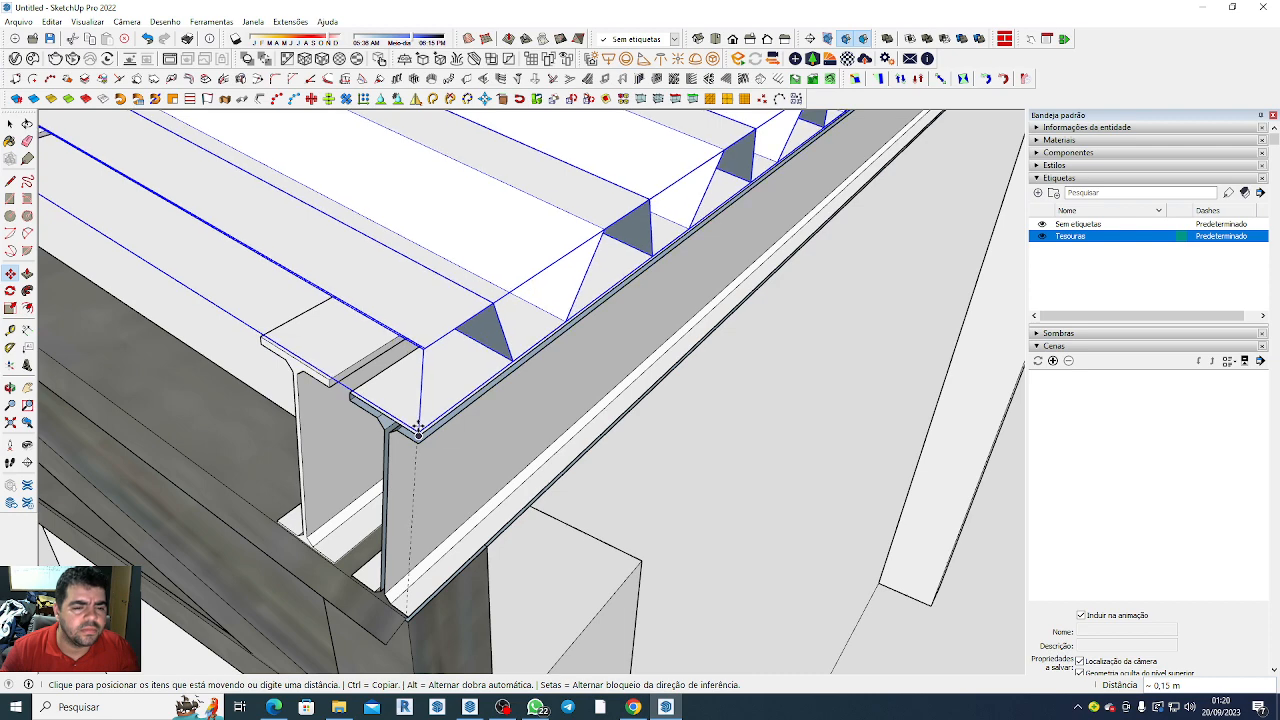
click(418, 432)
scroll(516, 366, up, 5)
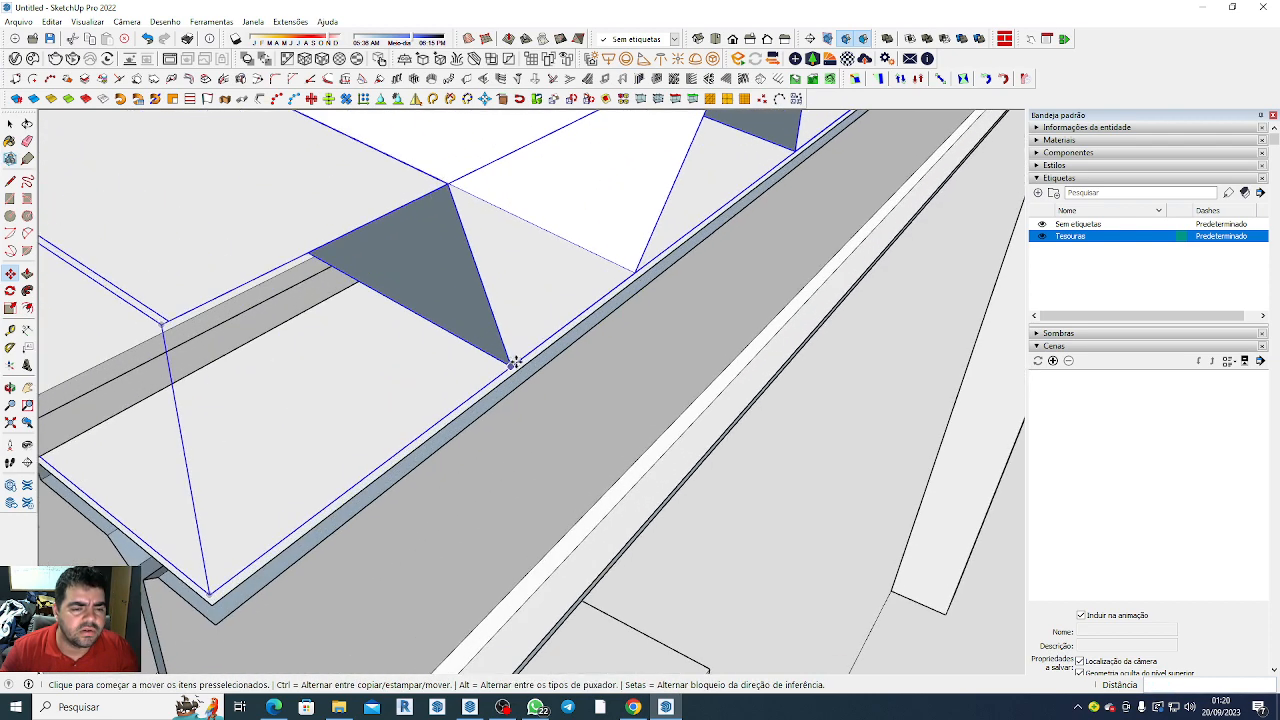
scroll(516, 370, down, 4)
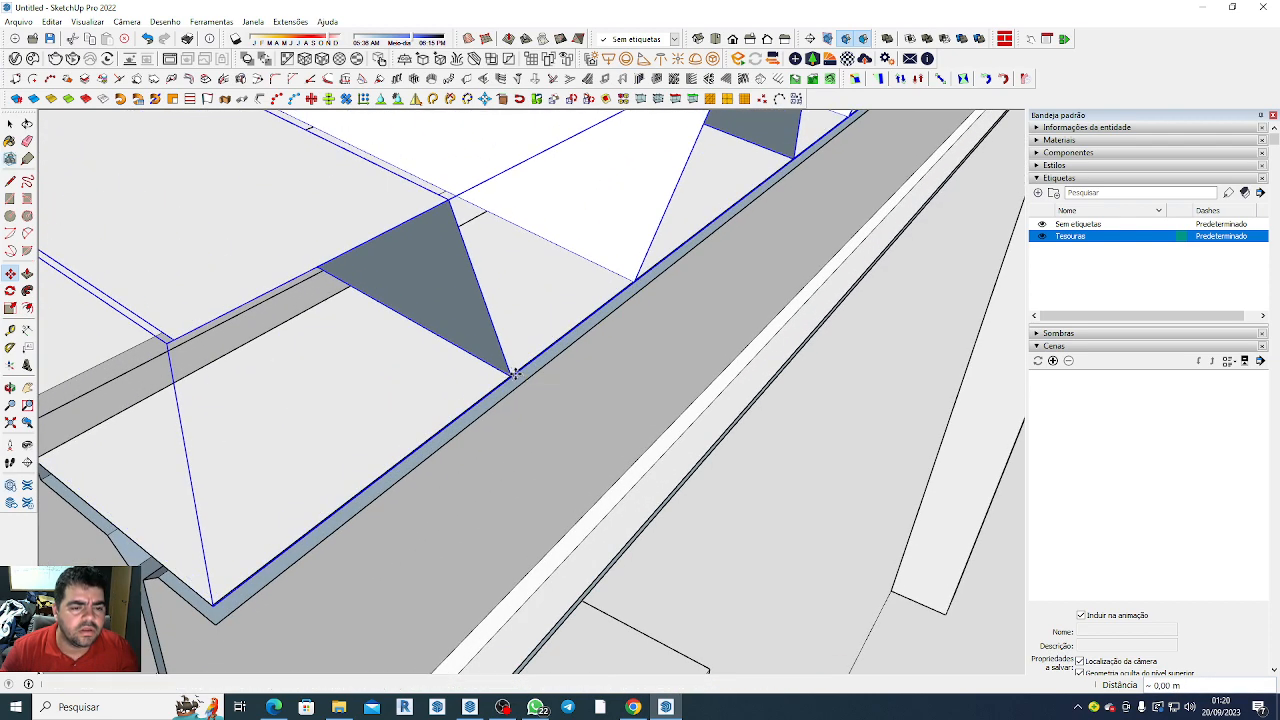
middle_drag(516, 370, 435, 405)
scroll(435, 405, down, 10)
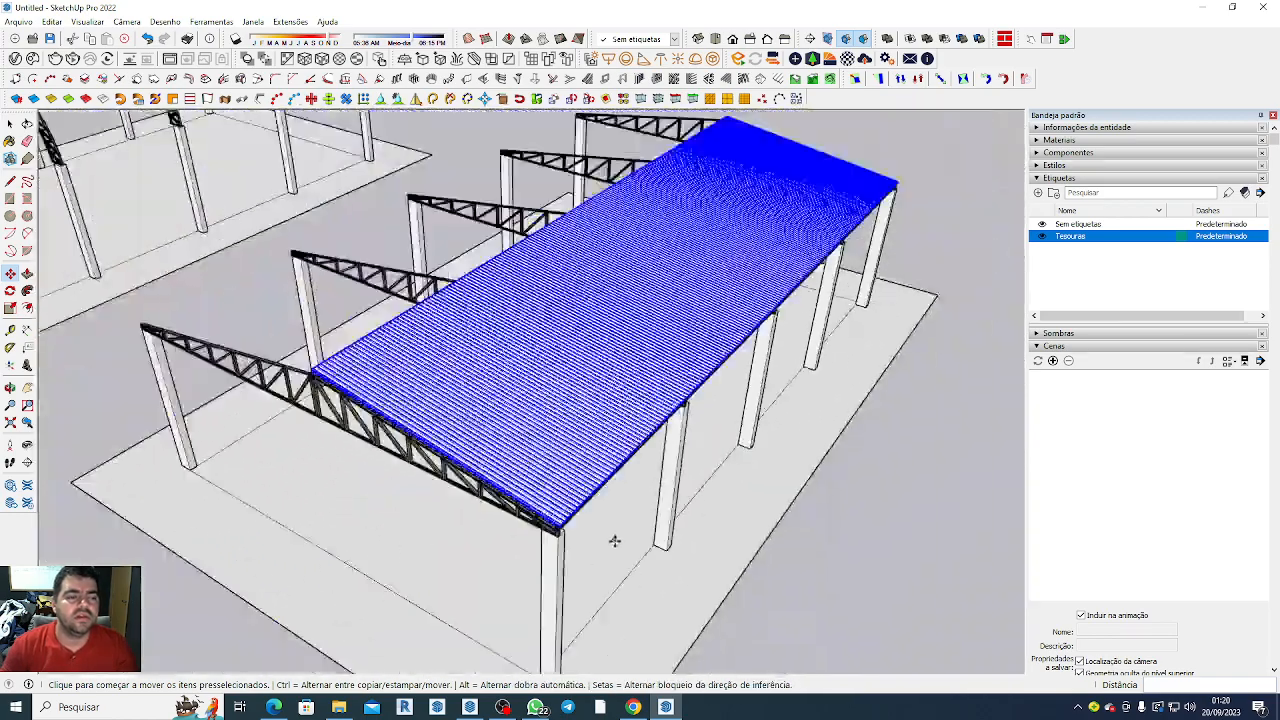
scroll(614, 541, down, 2)
key(space)
click(832, 549)
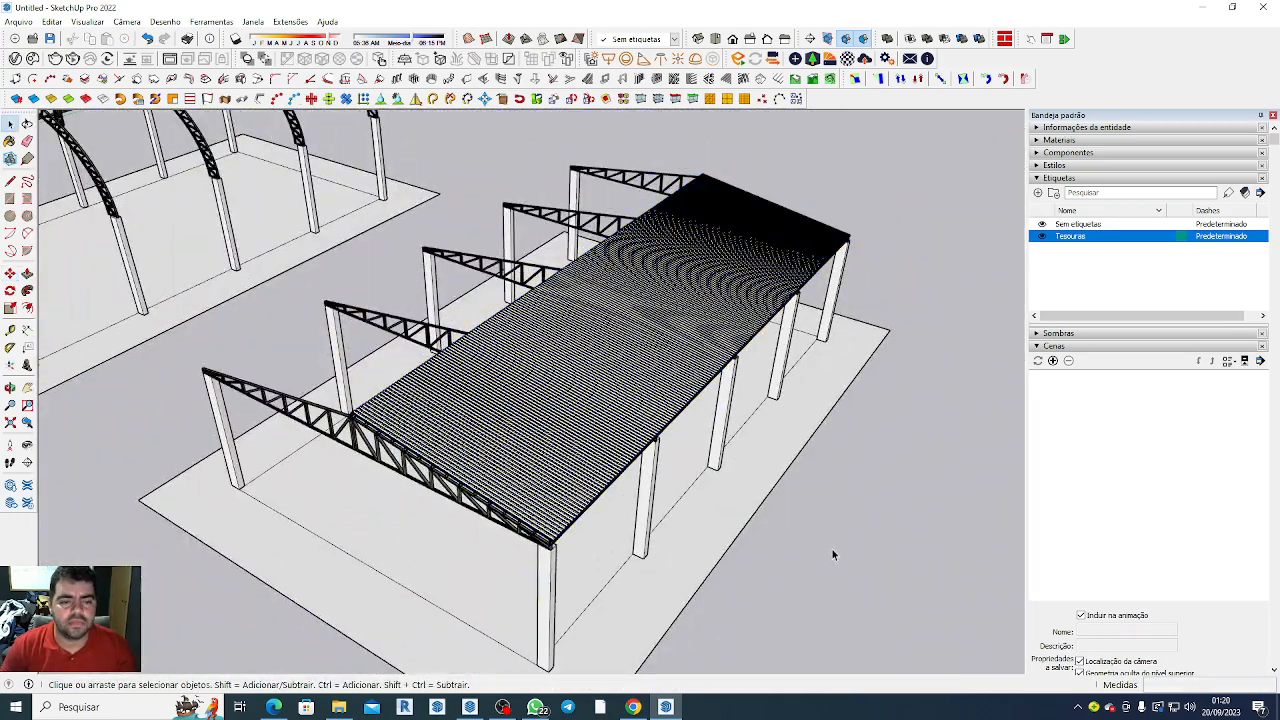
Inspect the end truss, the purlins and the metal deck up close, selecting each in turn.
scroll(461, 395, up, 3)
click(330, 492)
scroll(335, 490, up, 5)
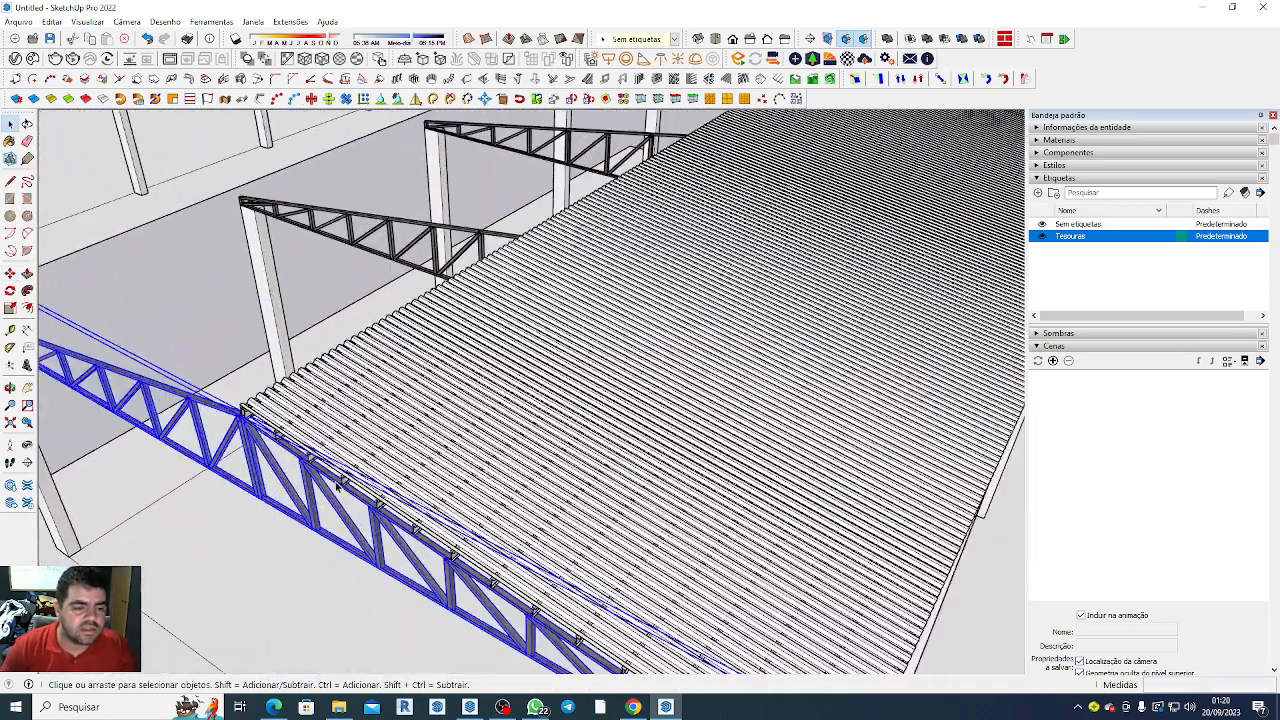
click(348, 484)
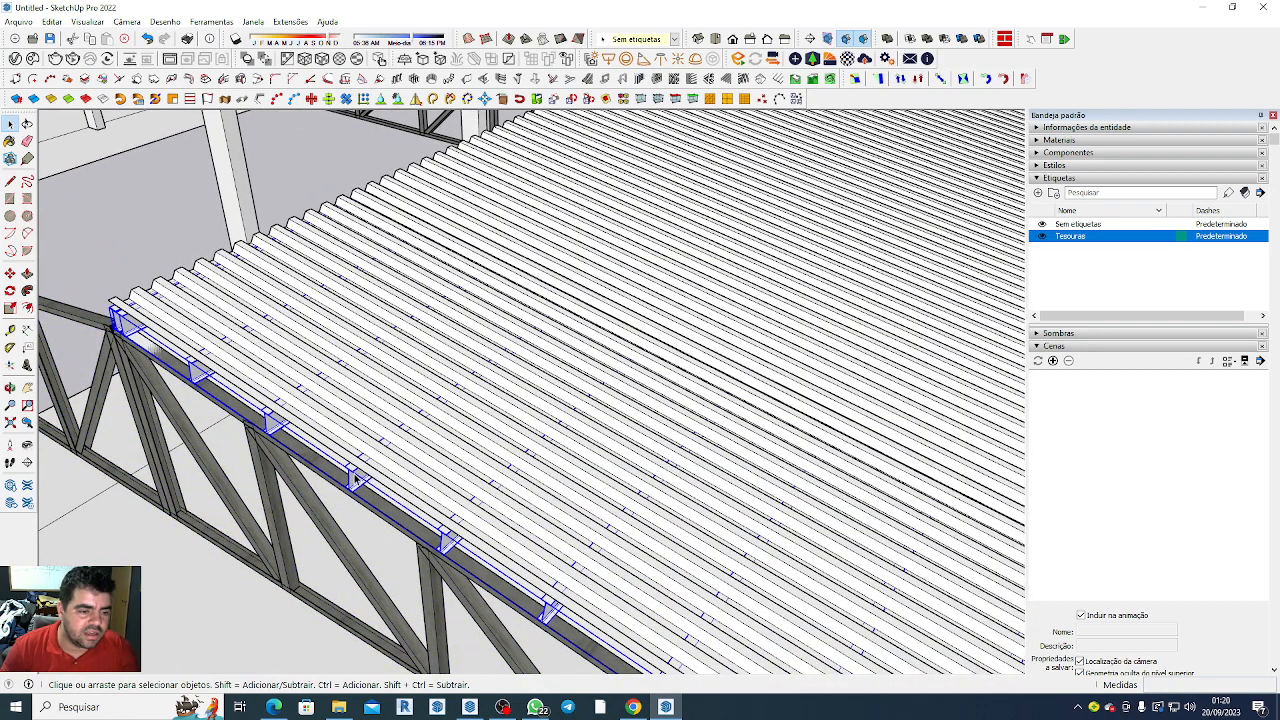
scroll(355, 478, down, 5)
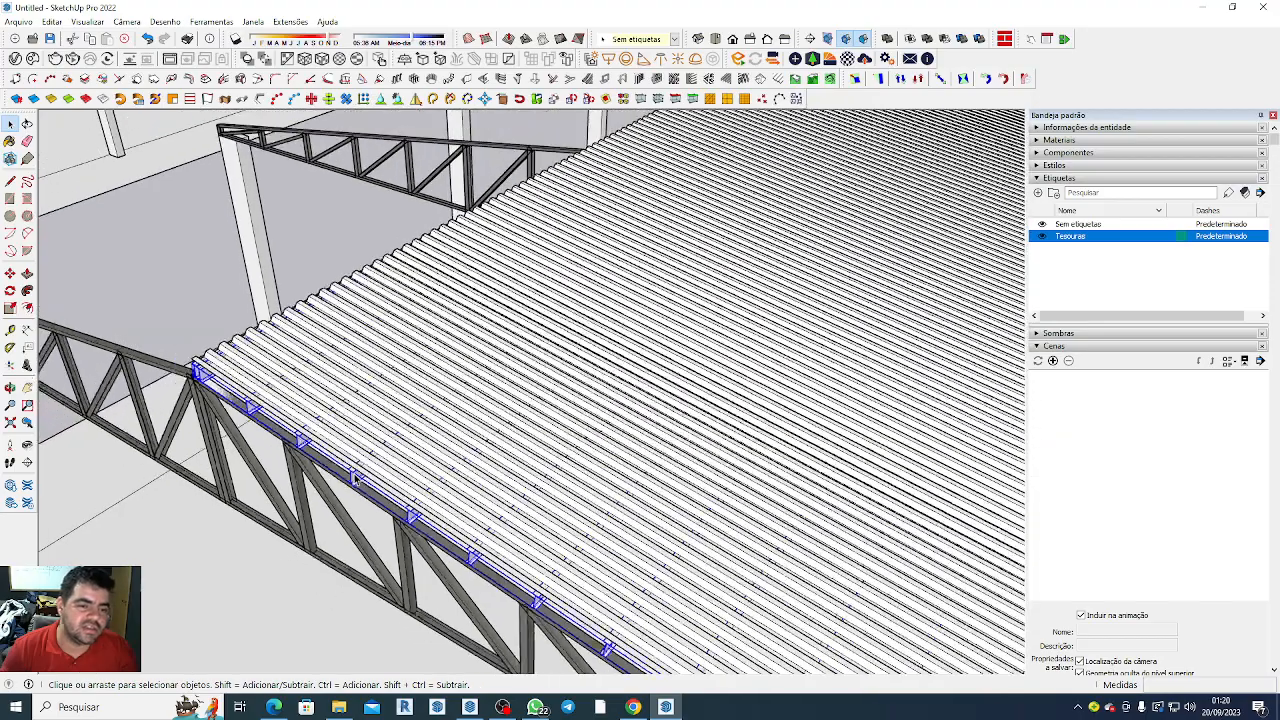
scroll(370, 511, down, 1)
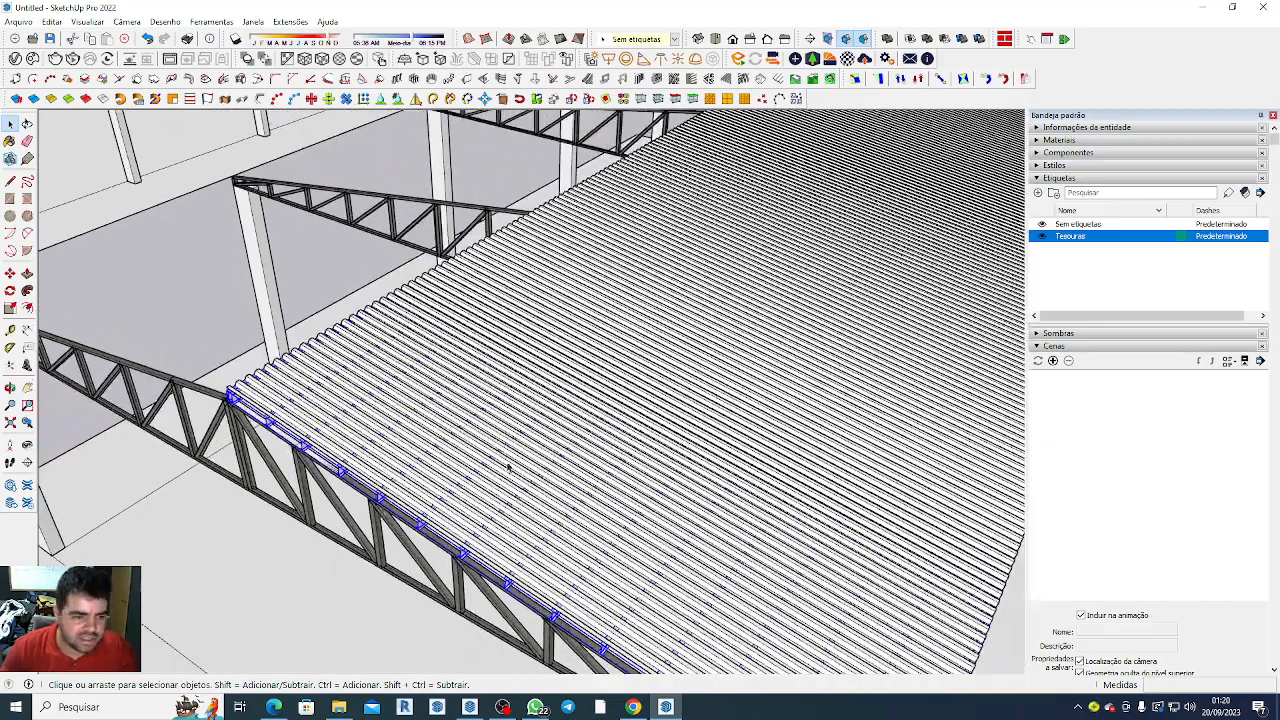
click(613, 580)
scroll(613, 580, down, 8)
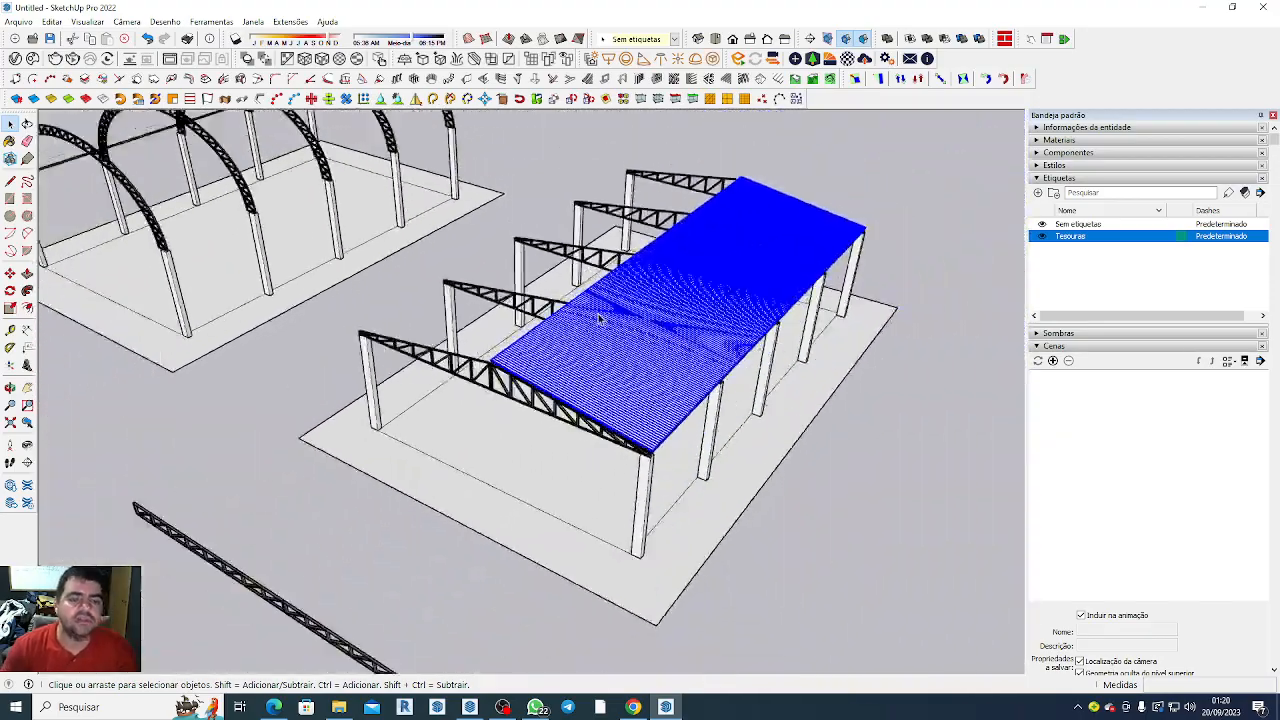
Delete the loose straight truss lying in front of the gable-roofed structure.
middle_drag(846, 527, 618, 352)
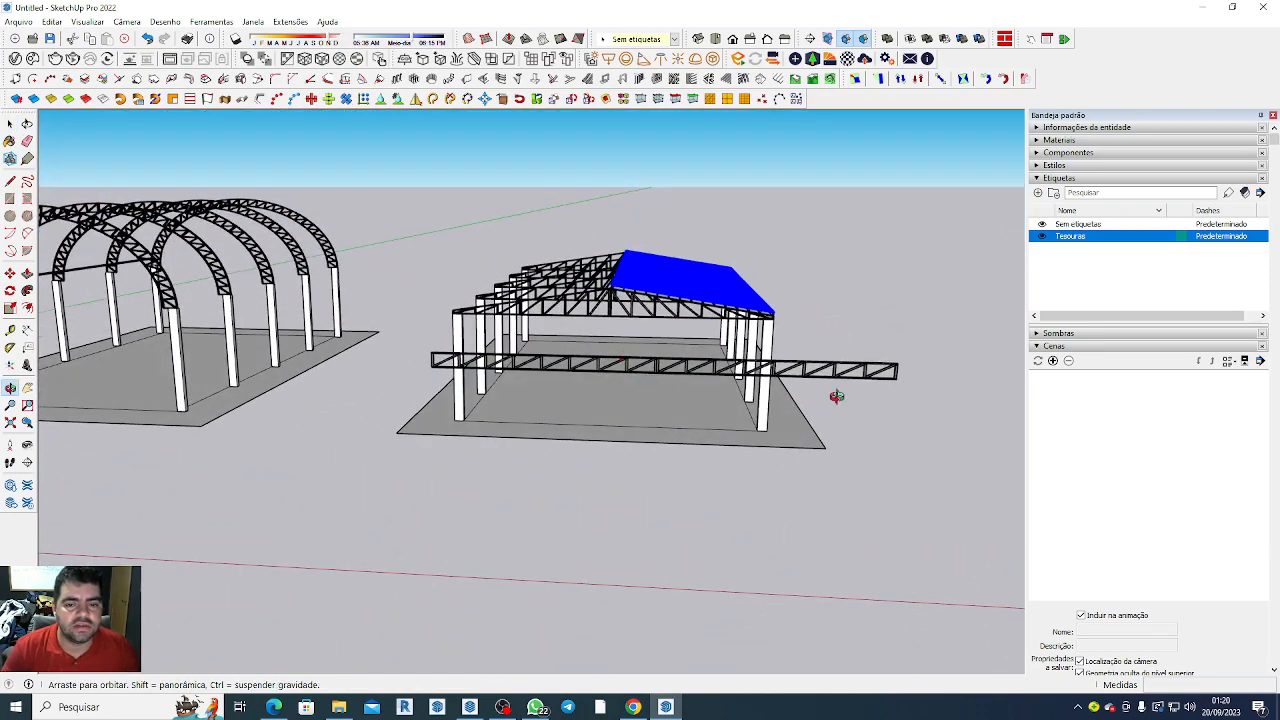
click(870, 383)
right_click(870, 383)
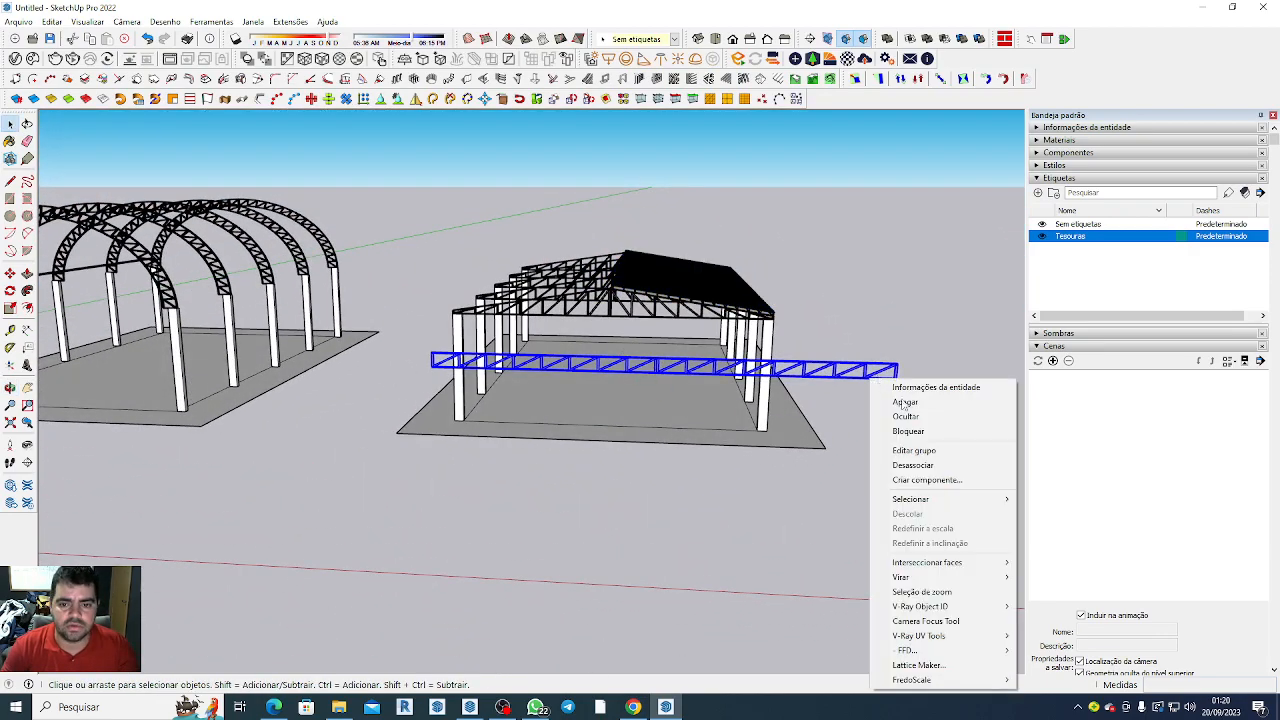
click(900, 410)
scroll(686, 420, up, 2)
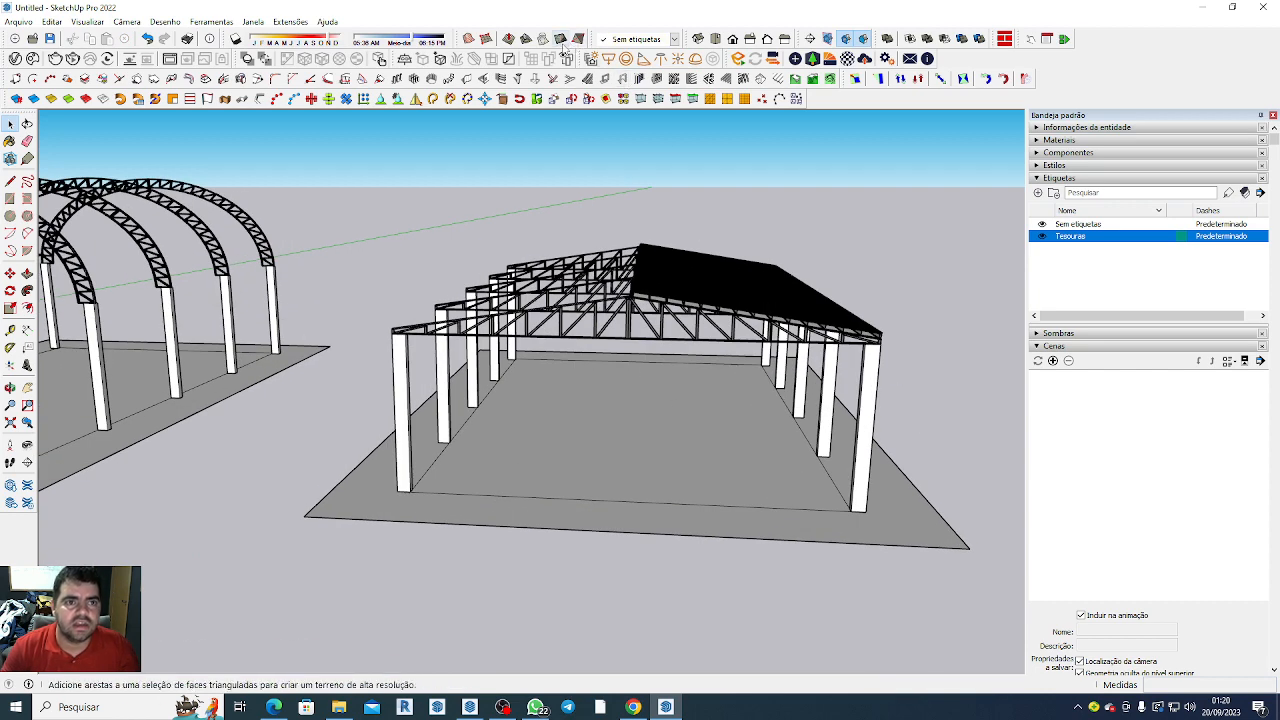
Set the camera to the standard front view with parallel projection and frame the gable-roofed structure.
click(734, 40)
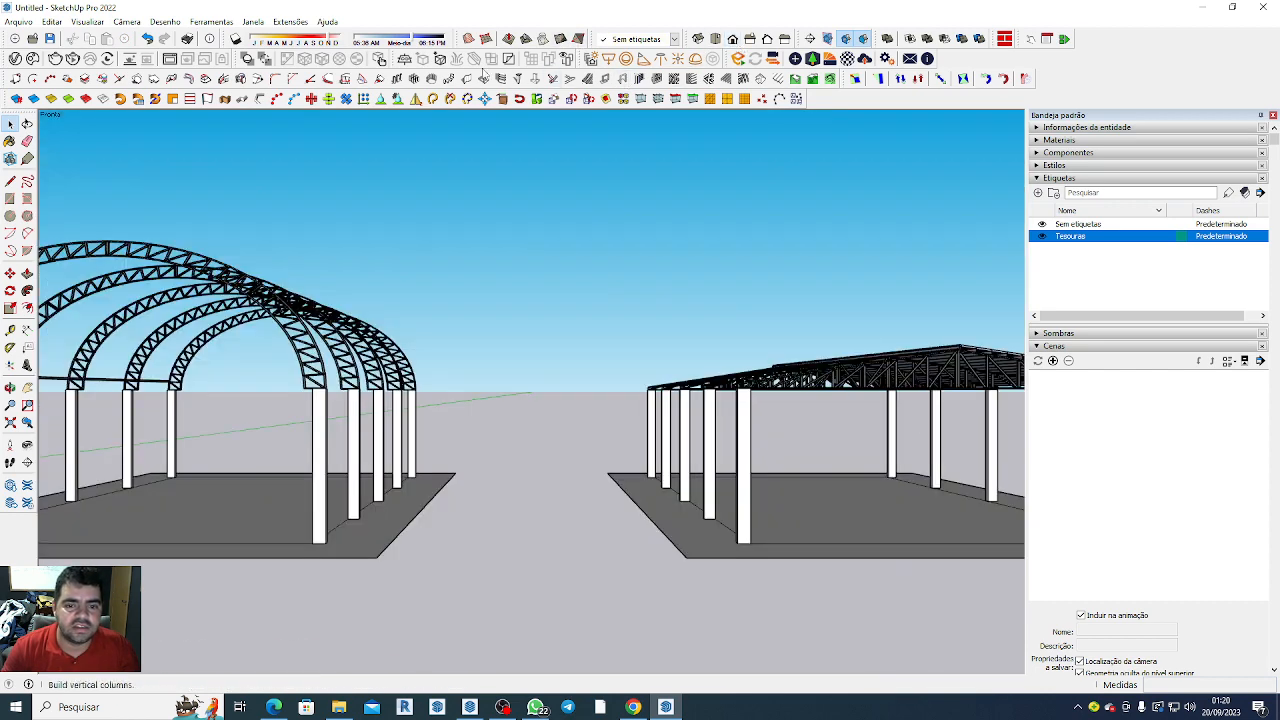
scroll(374, 234, down, 4)
scroll(651, 292, up, 2)
scroll(651, 292, up, 3)
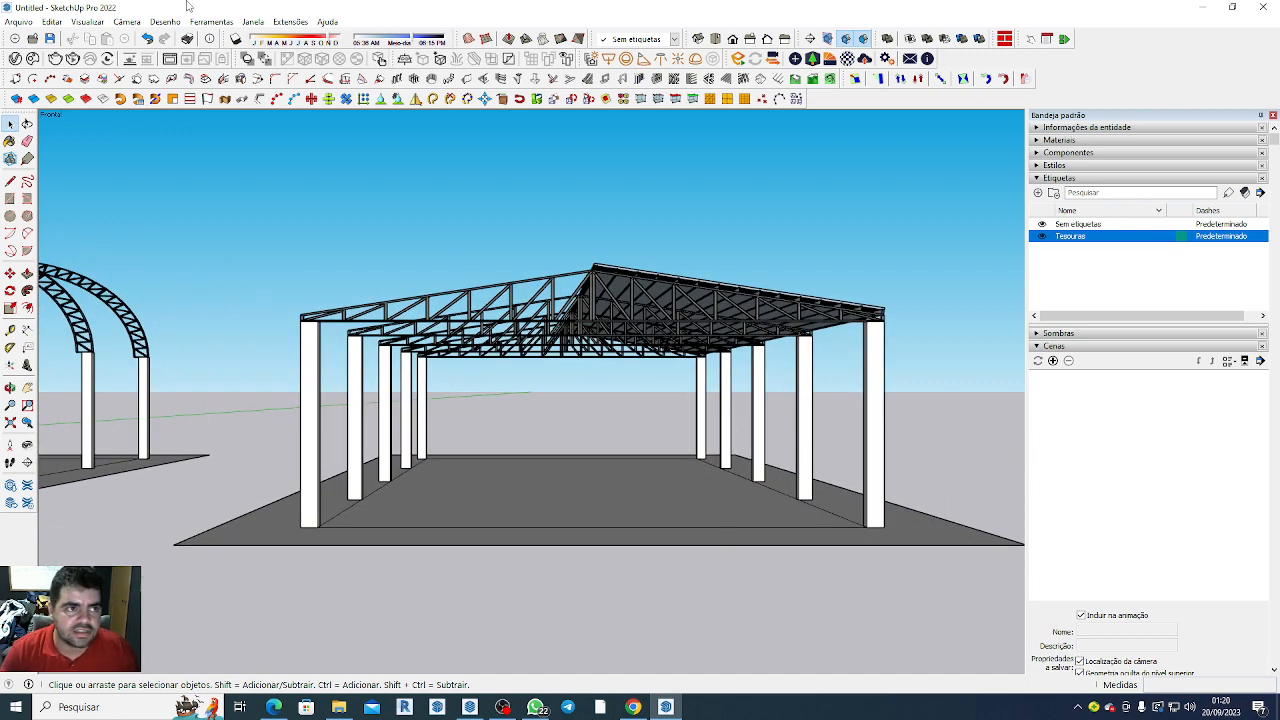
click(138, 21)
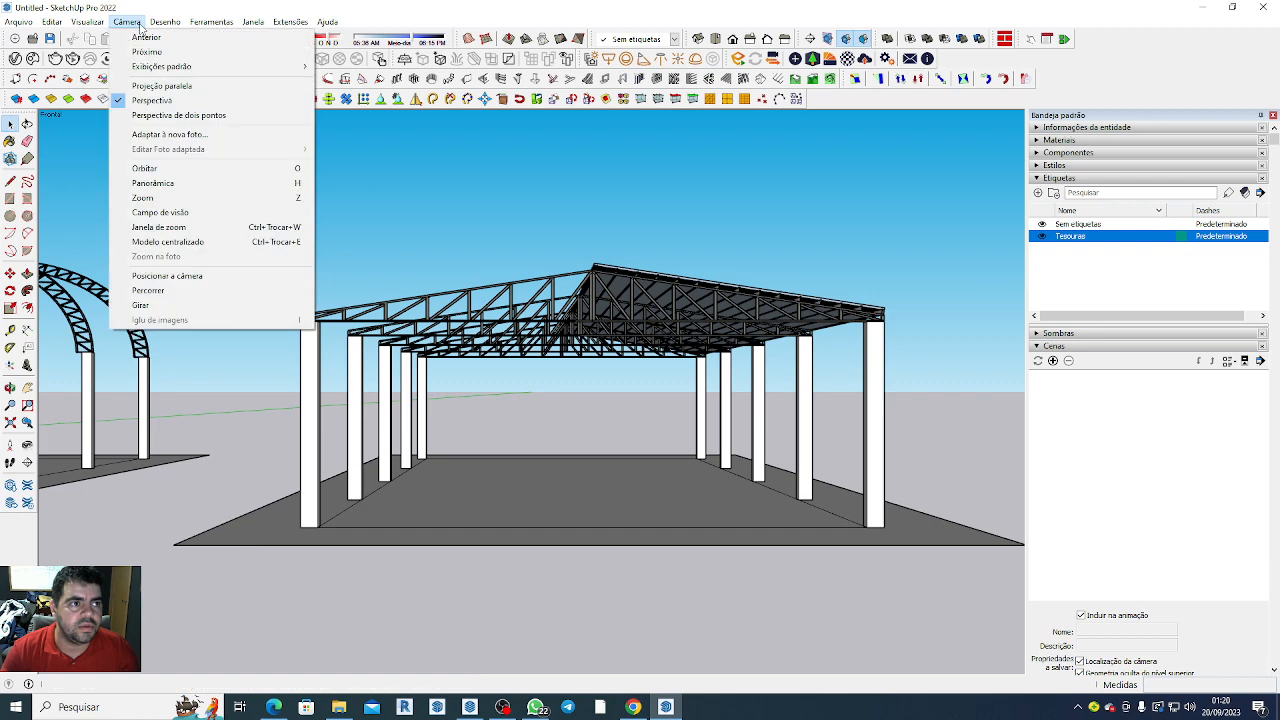
click(163, 86)
scroll(648, 367, up, 5)
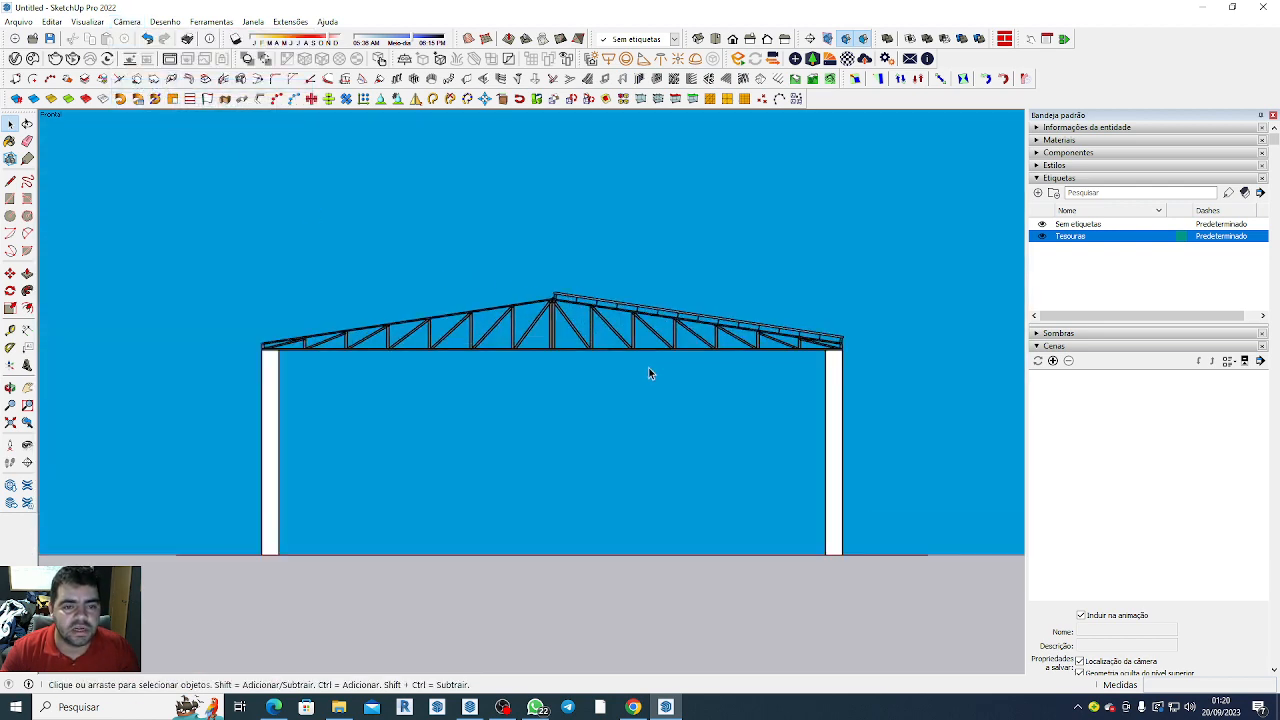
Examine in front elevation how the deck, purlins and top chord stack at the eave, then compare both roof structures.
scroll(958, 326, up, 8)
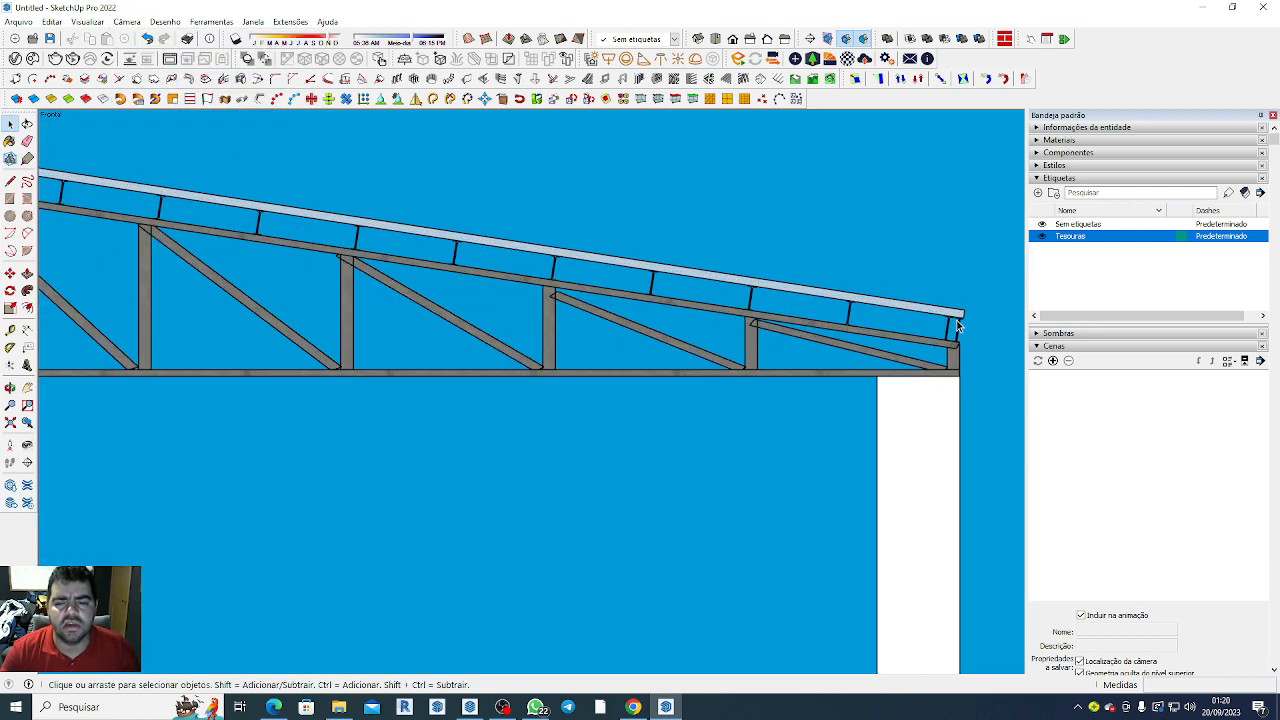
scroll(958, 326, up, 6)
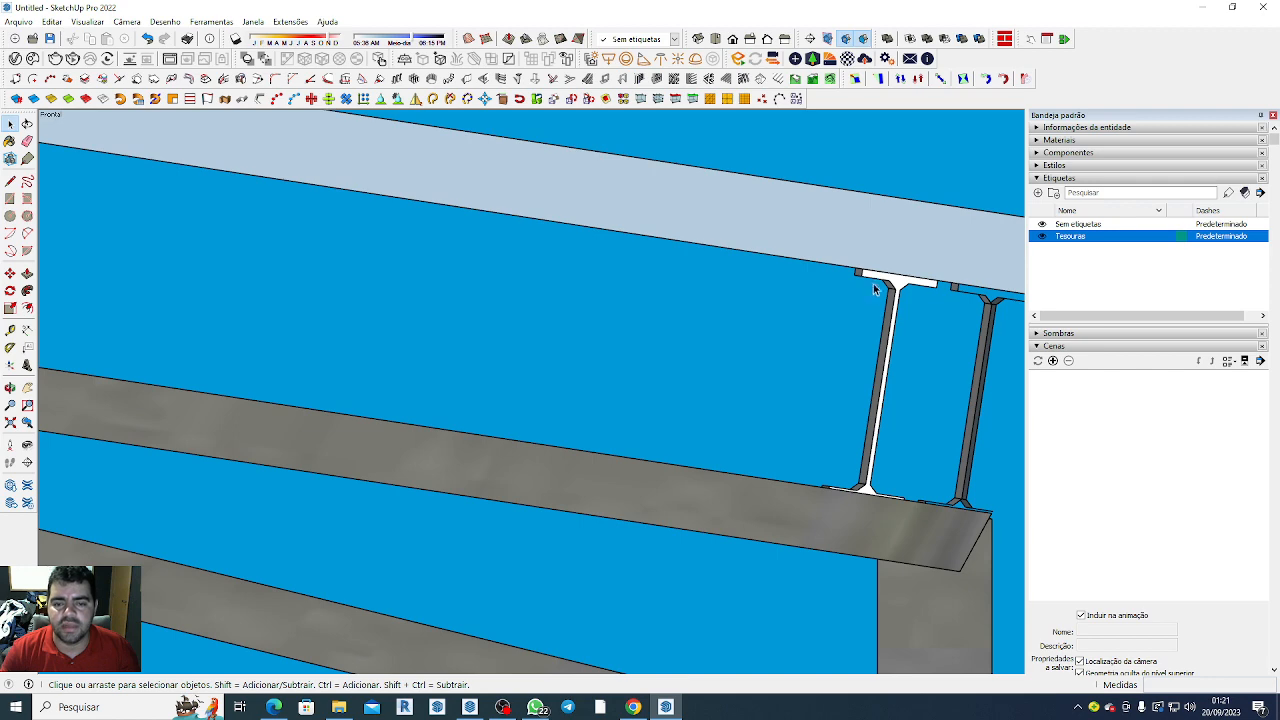
scroll(873, 283, down, 8)
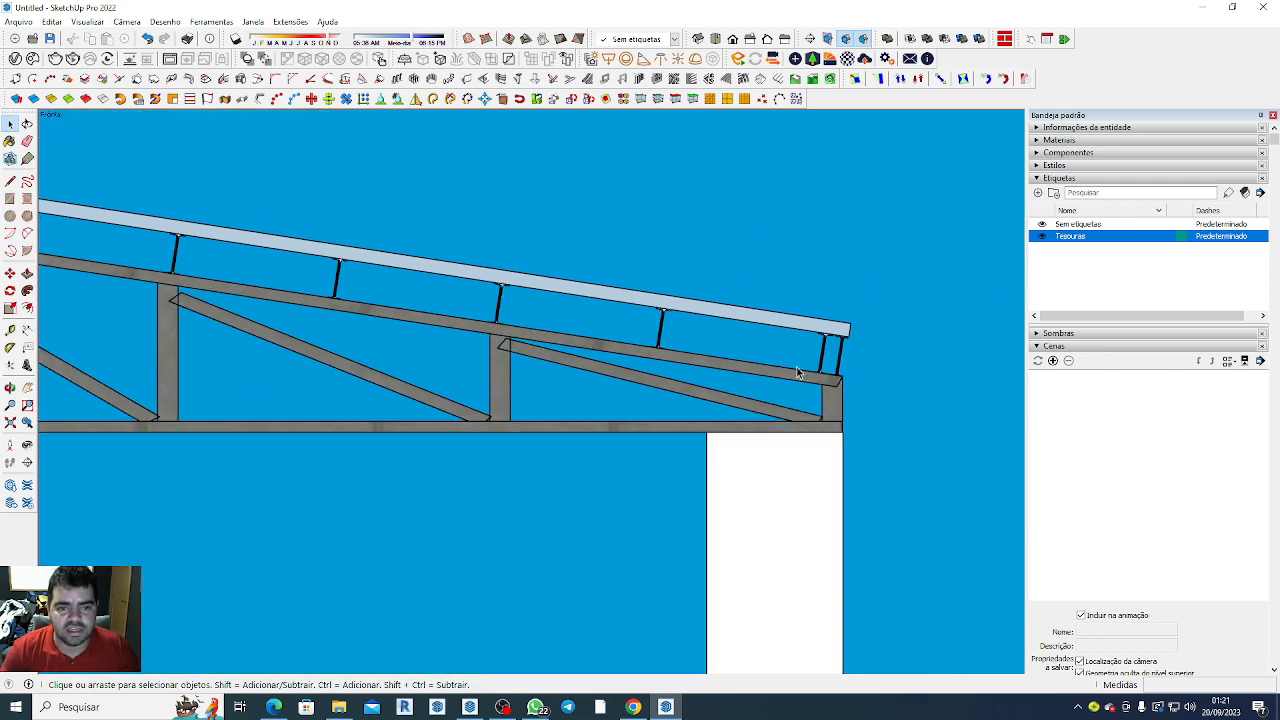
scroll(845, 300, up, 5)
scroll(840, 250, down, 10)
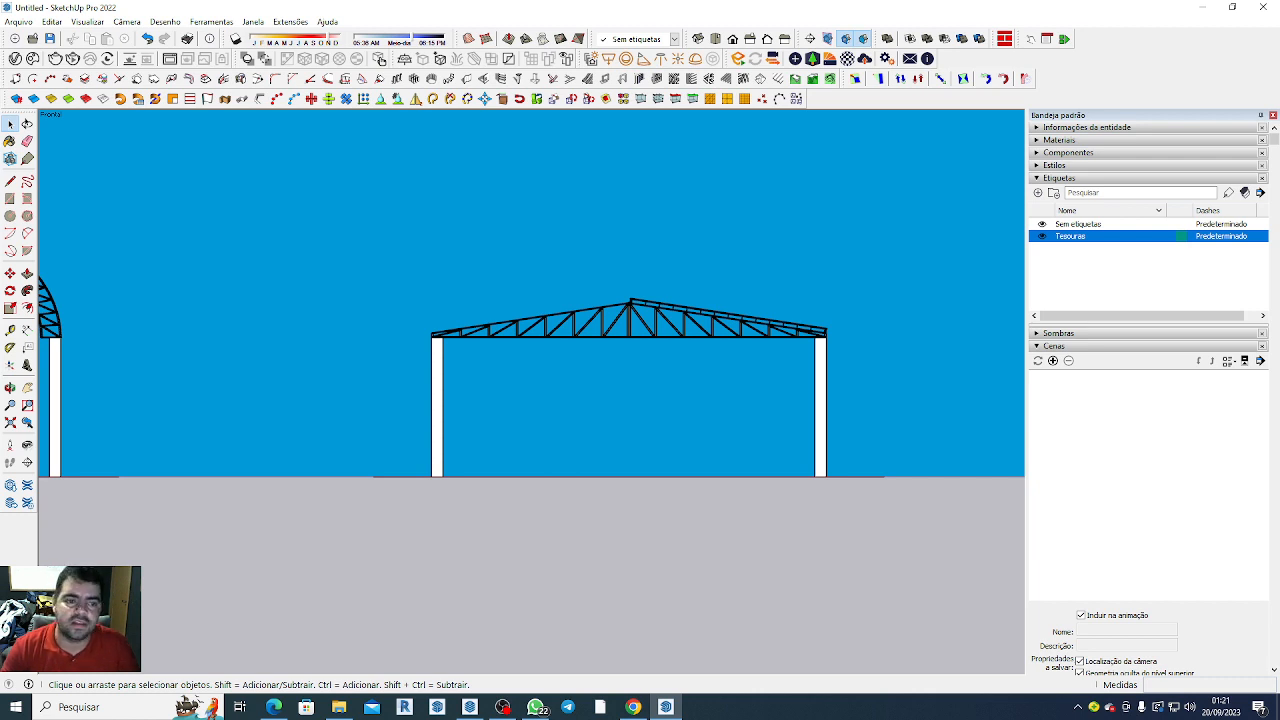
scroll(855, 269, down, 3)
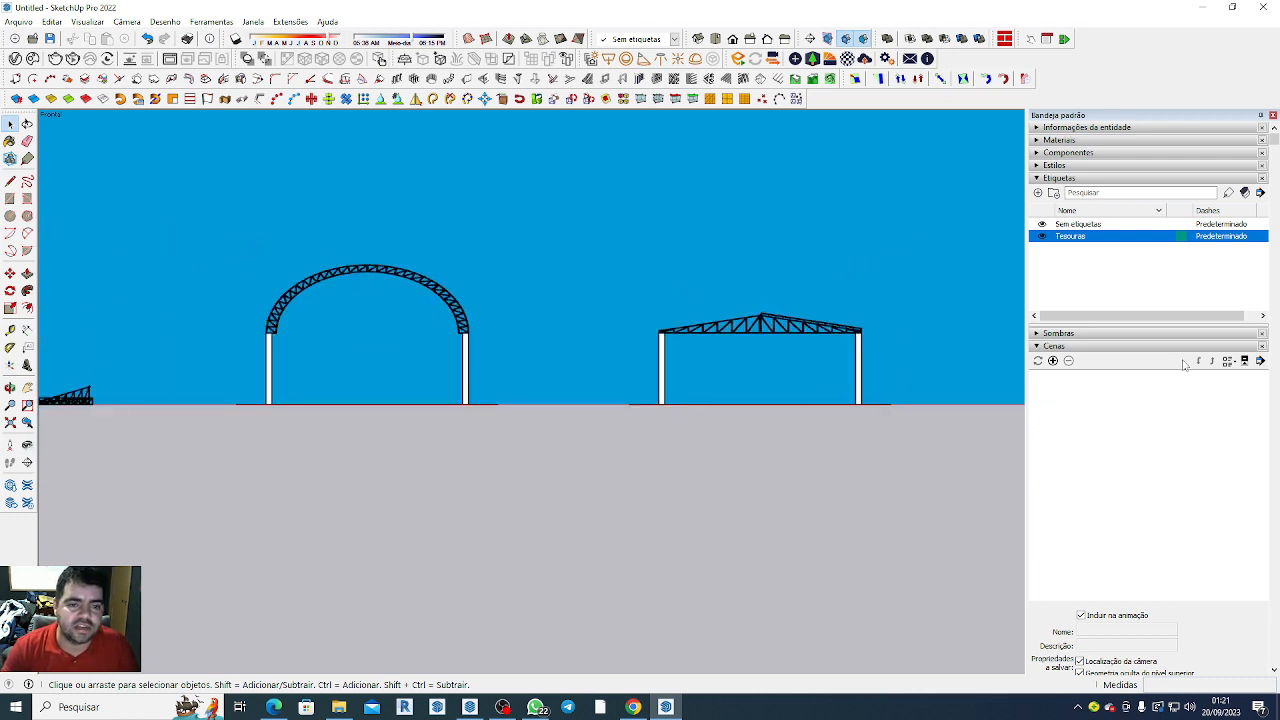